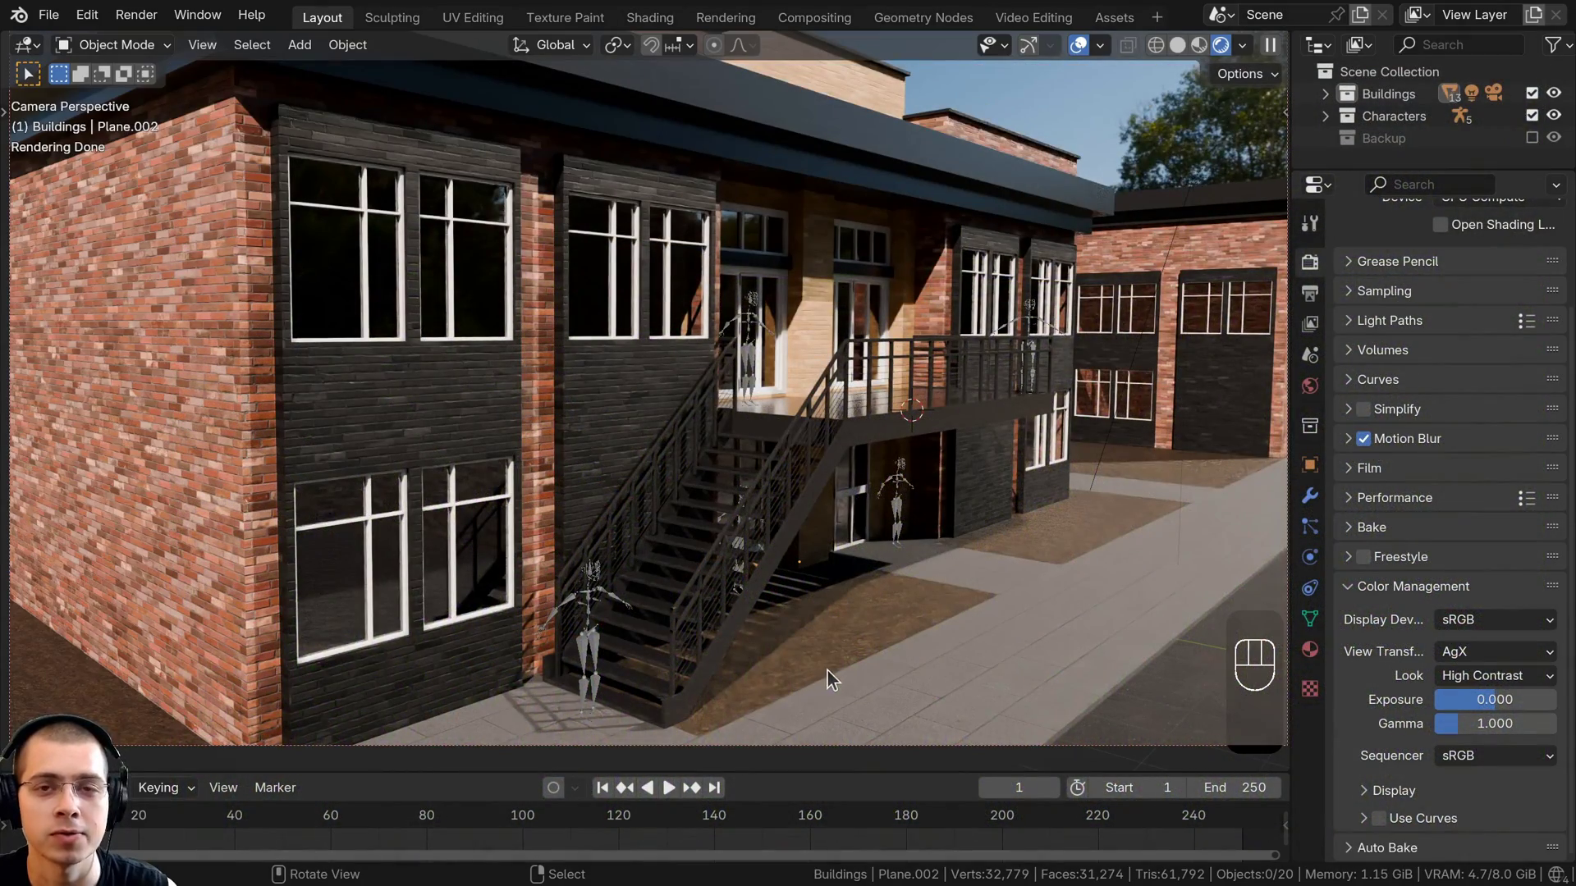
Switch the viewport to solid shading and examine the flat brown ground plane beneath the staircase and balcony
middle_click_drag(845, 669, 810, 612, "shift")
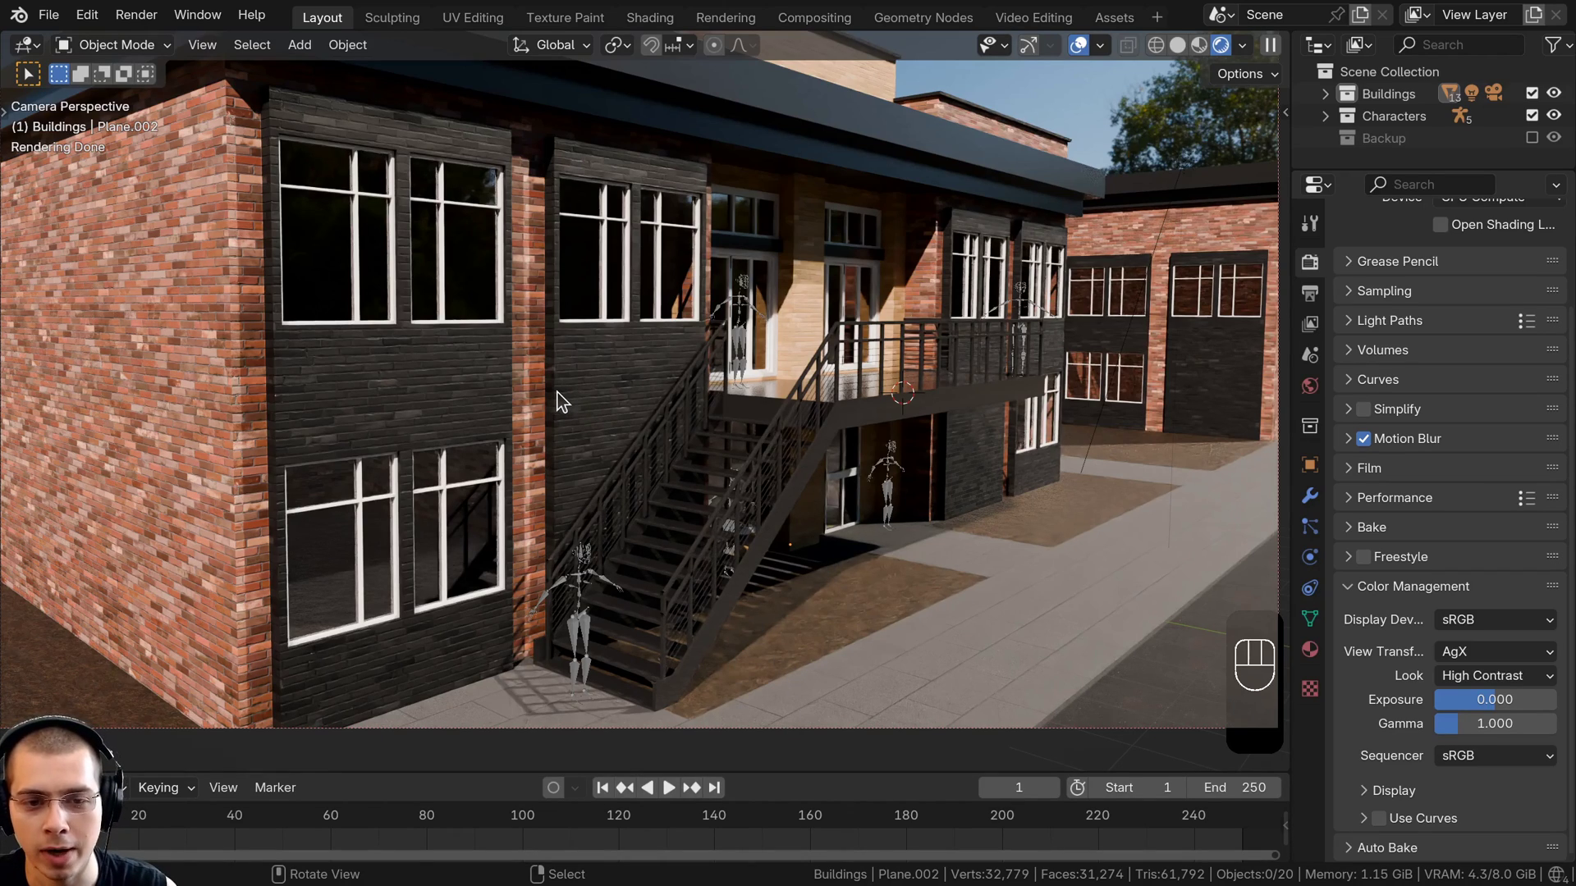
key("z")
left_click(829, 407)
middle_click_drag(829, 409, 665, 435)
middle_click_drag(664, 435, 660, 475)
scroll(587, 496, "up", 4)
middle_click_drag(470, 514, 354, 395, "shift")
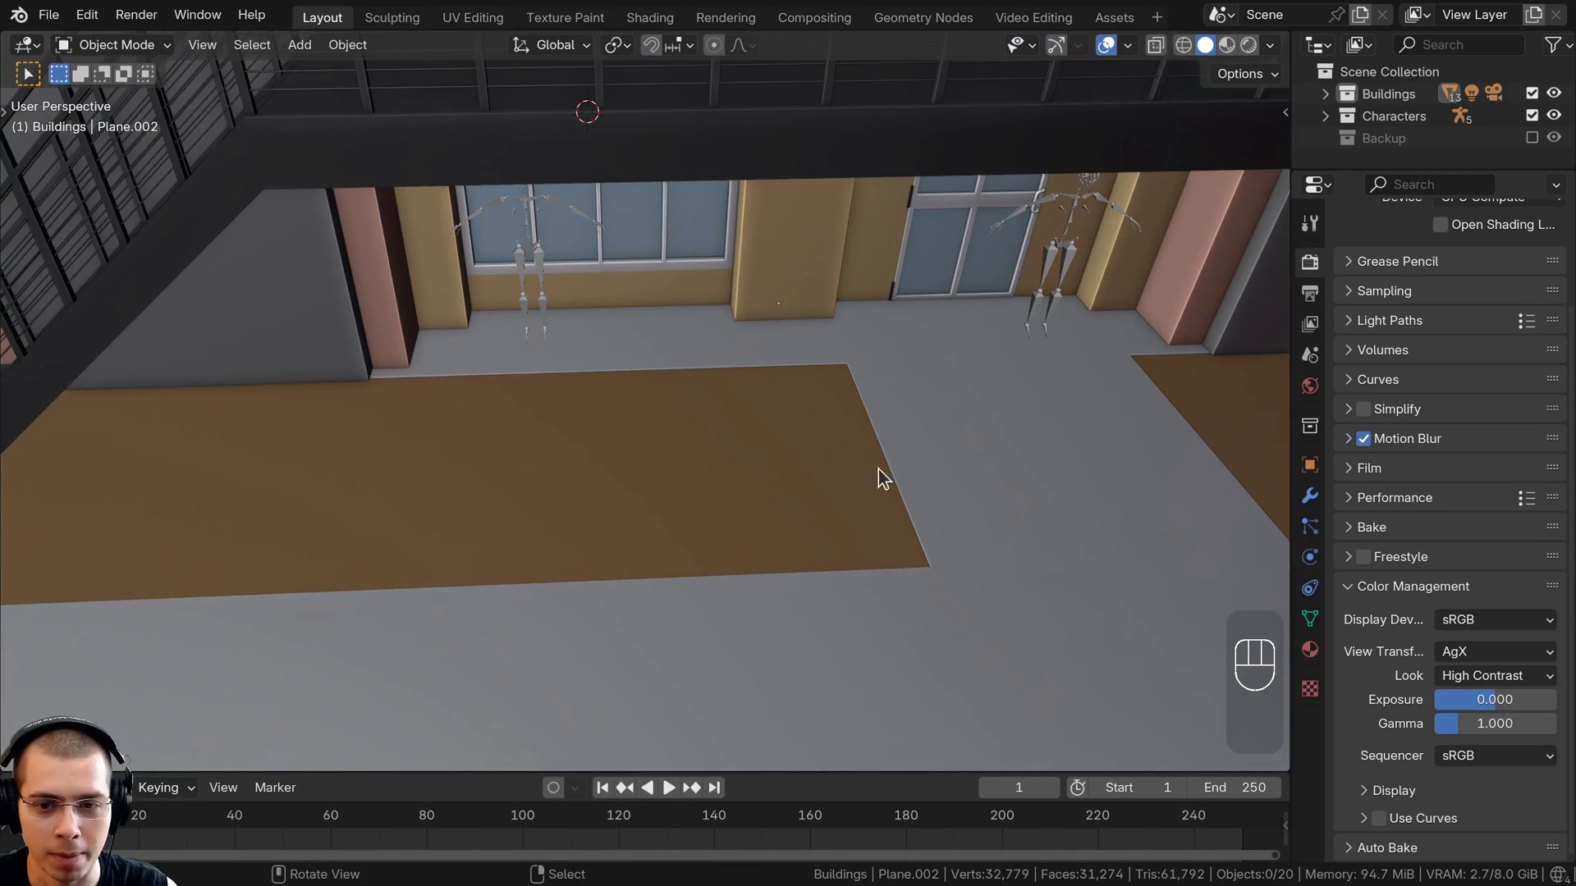
middle_click_drag(878, 476, 759, 519, "shift")
scroll(467, 332, "up", 3)
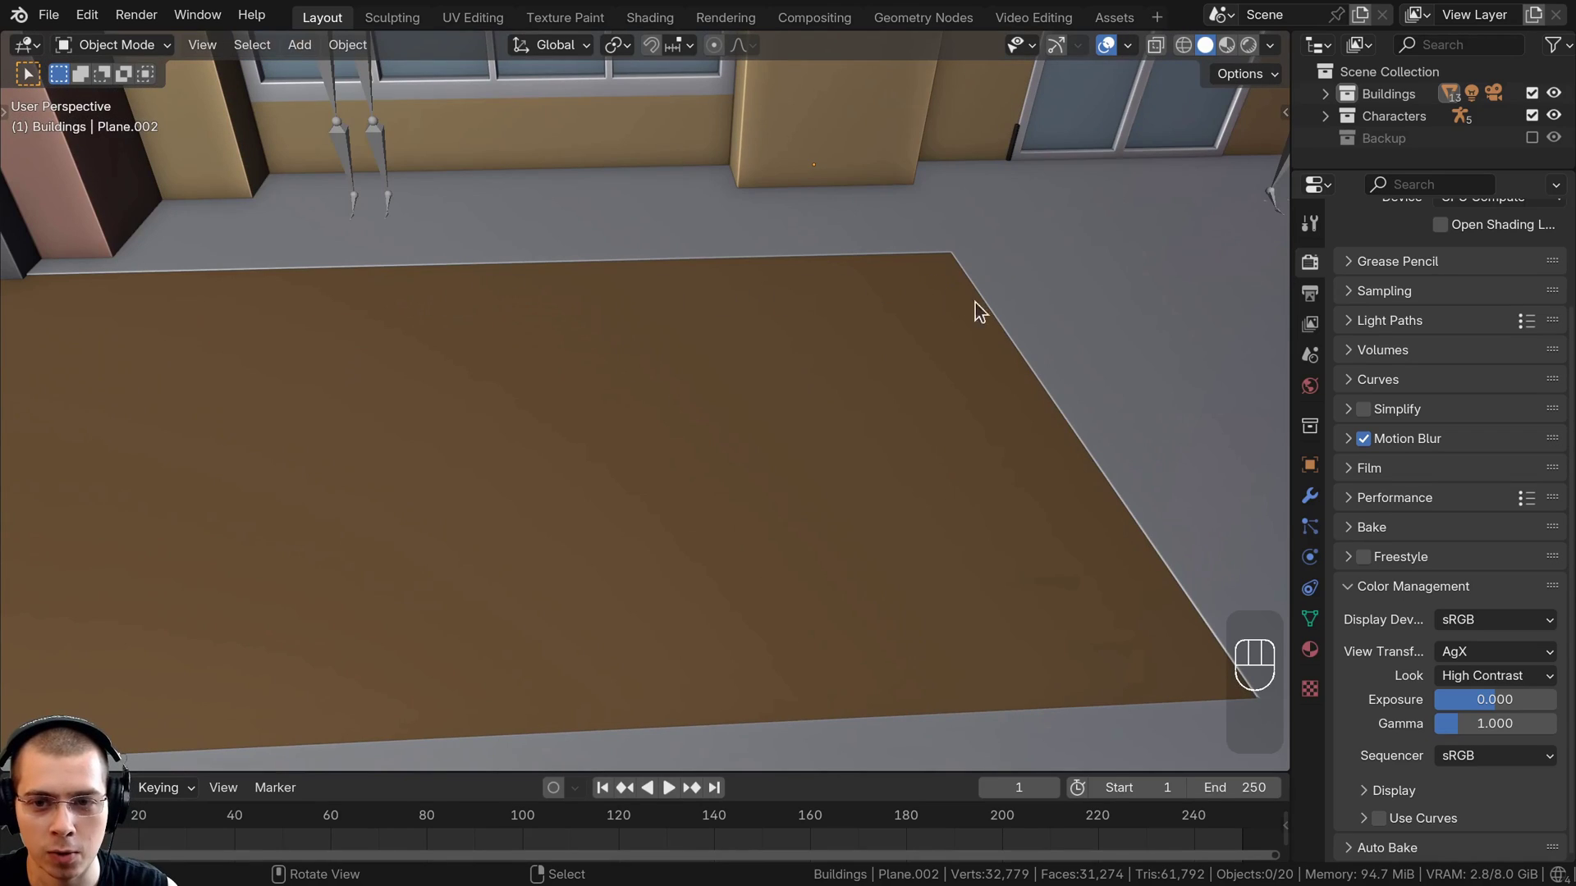
scroll(503, 577, "down", 4)
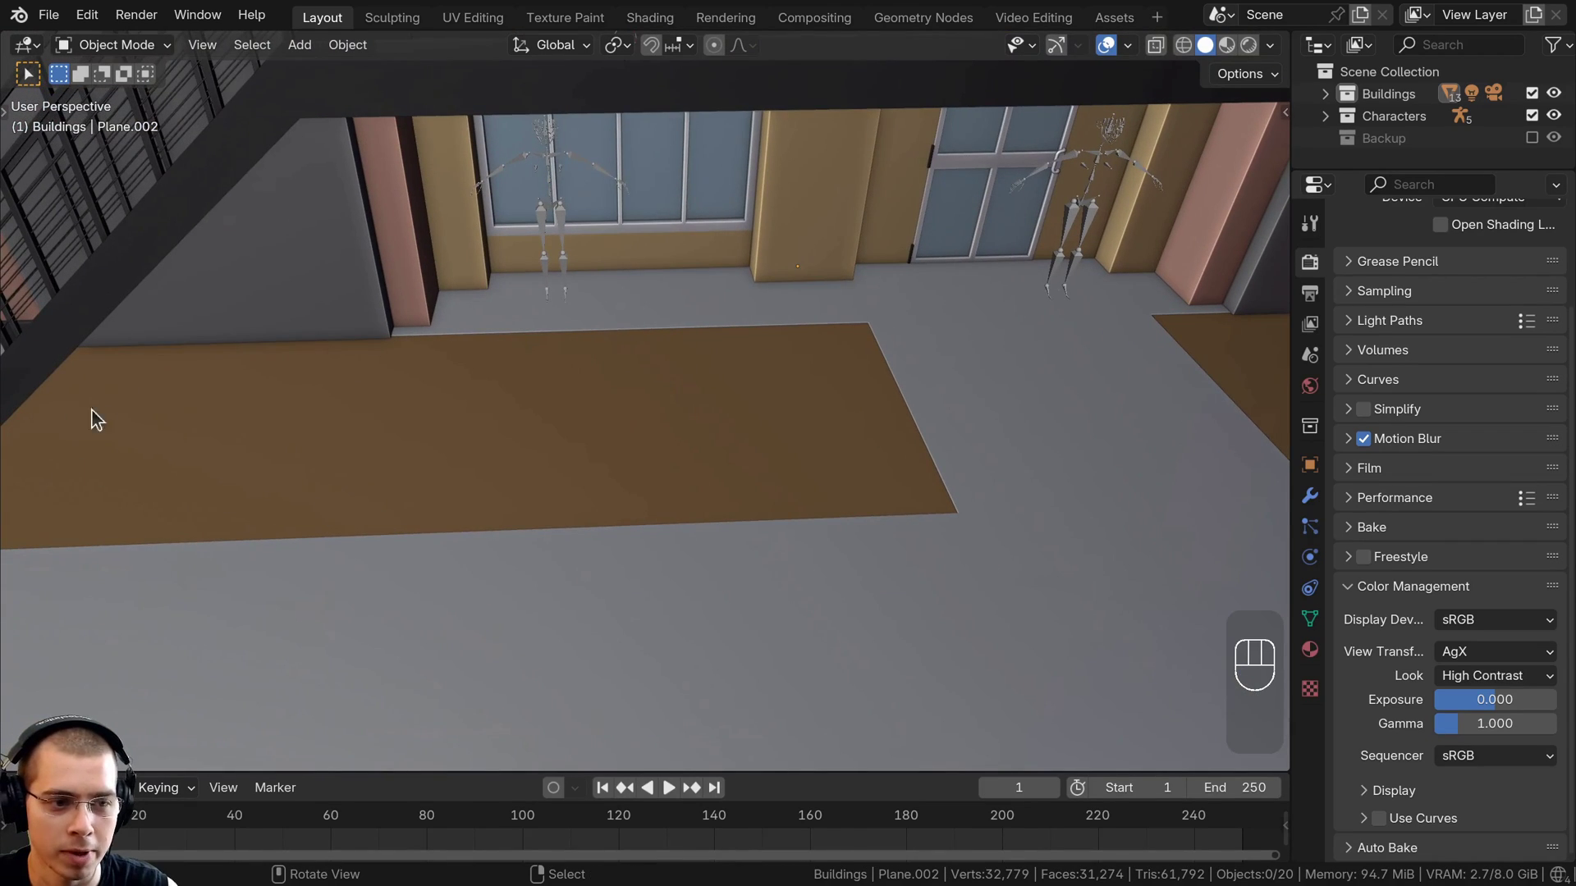
middle_click_drag(638, 511, 549, 437, "shift")
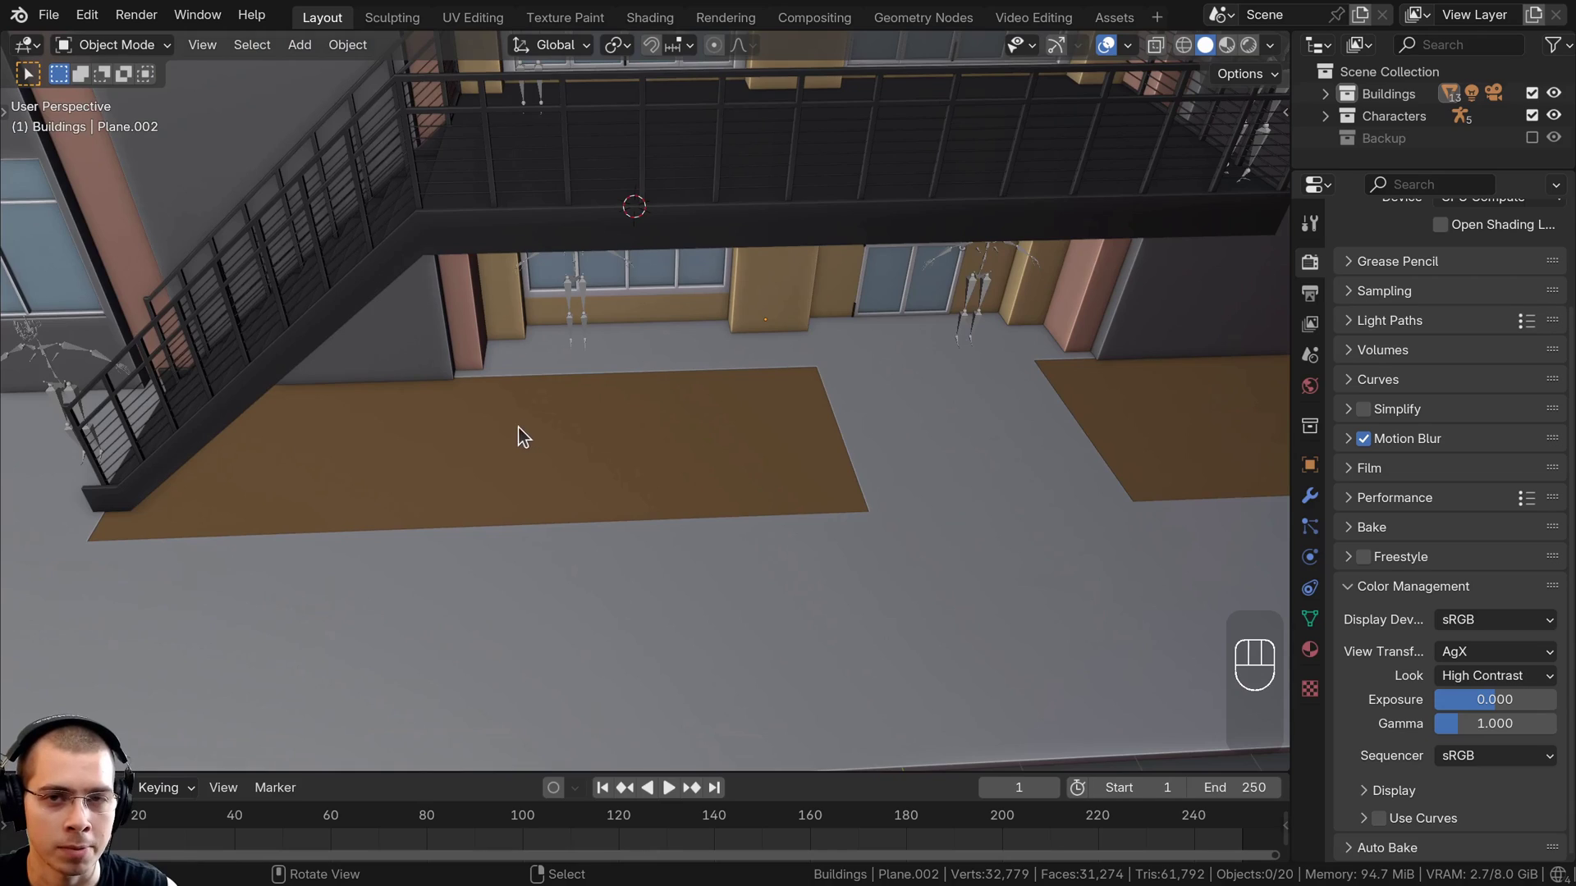
scroll(518, 427, "up", 2)
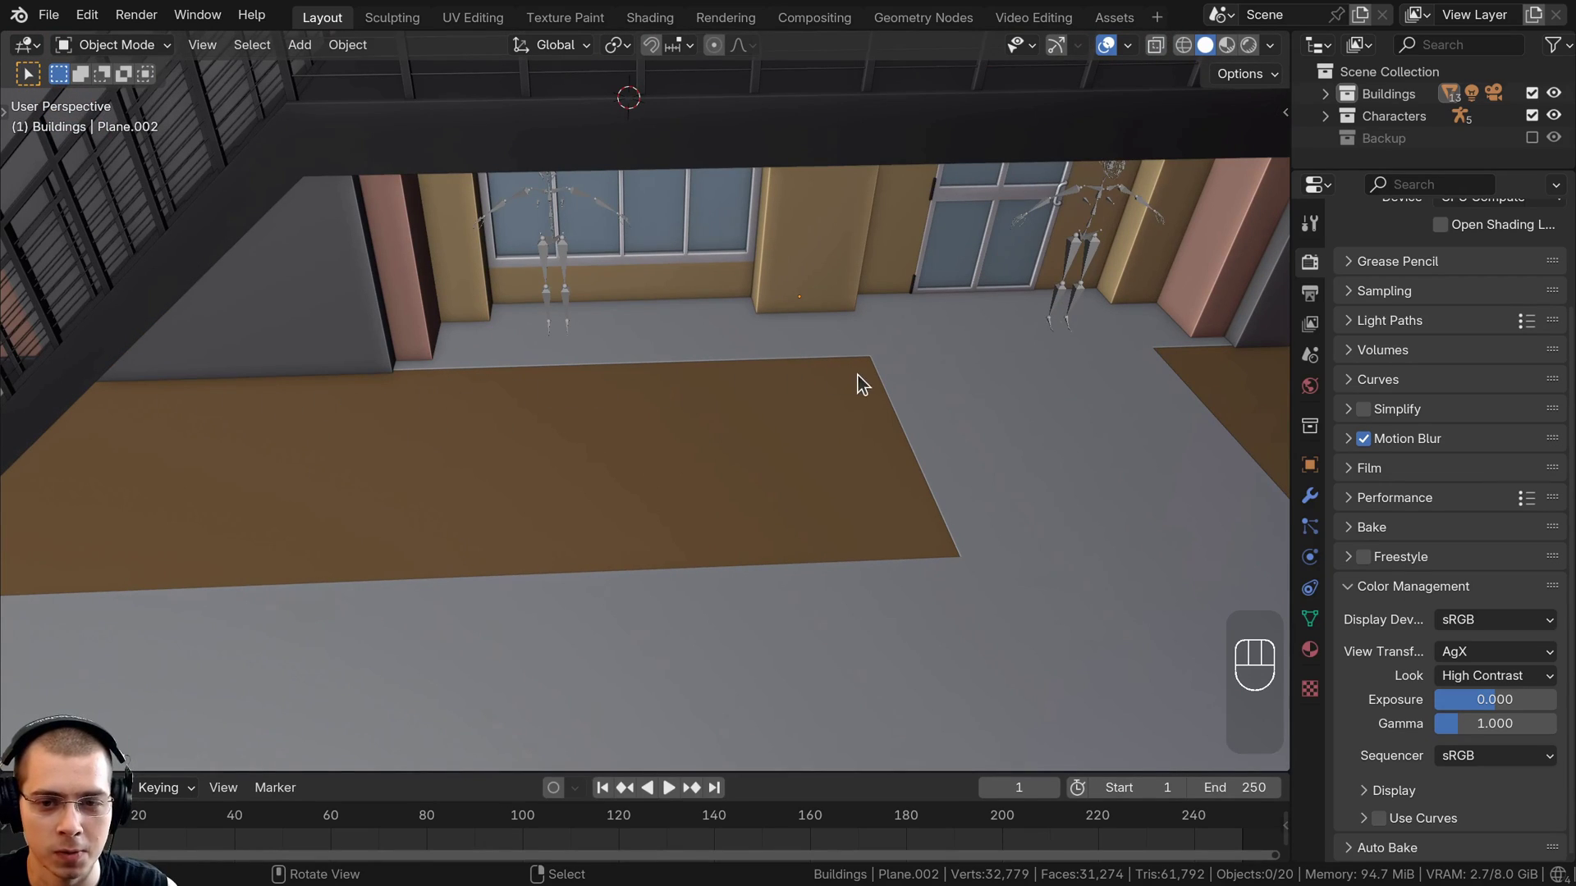
middle_click_drag(140, 520, 738, 422, "shift")
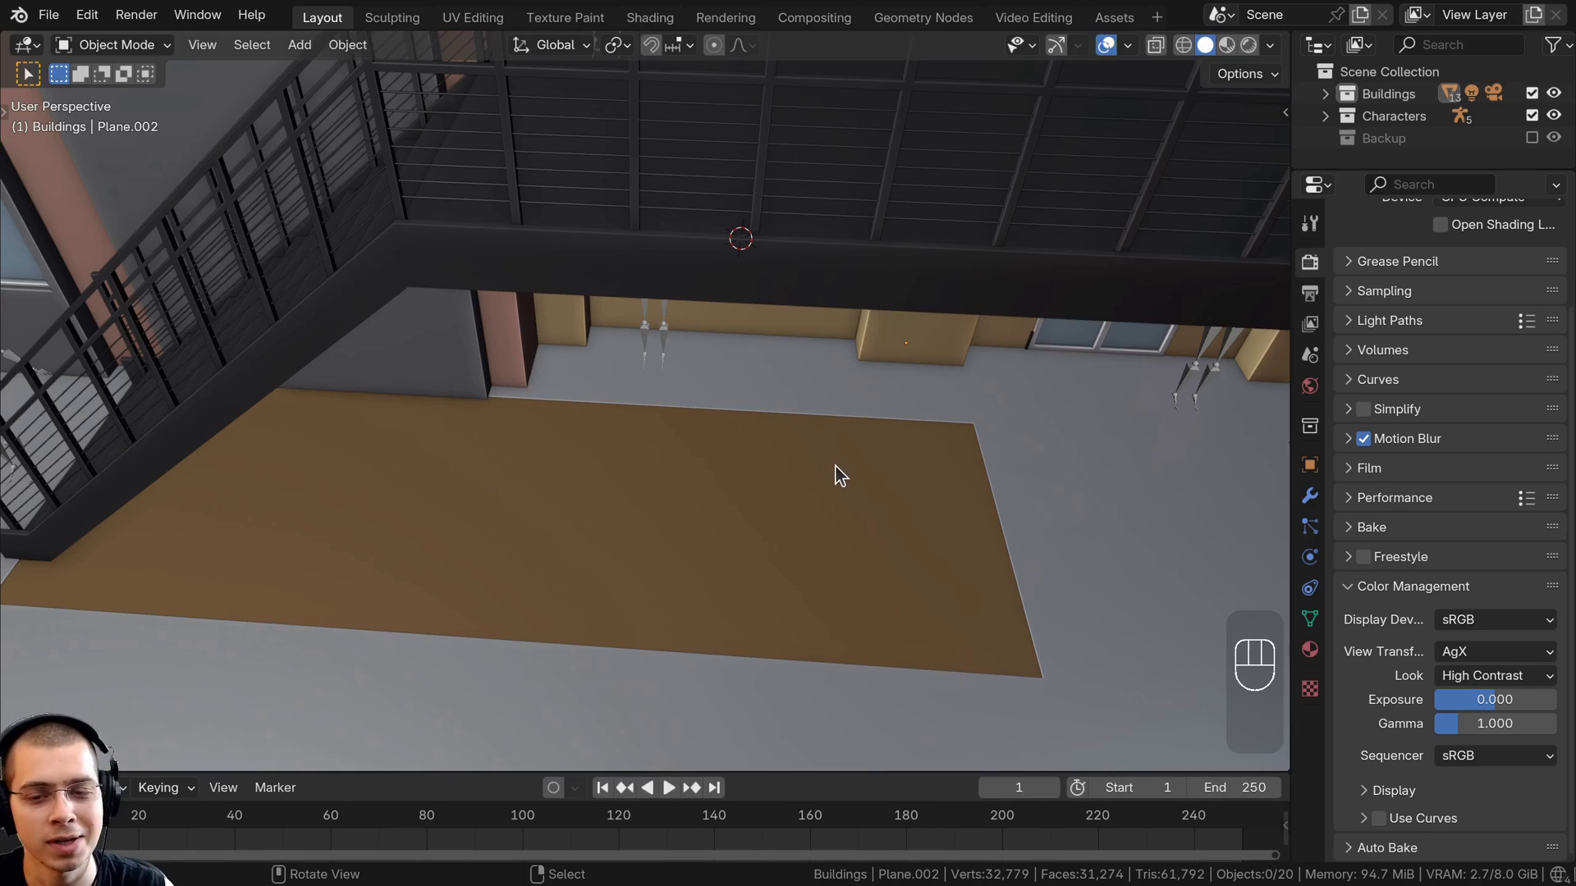
middle_click_drag(712, 481, 717, 456, "shift")
scroll(717, 456, "down", 2)
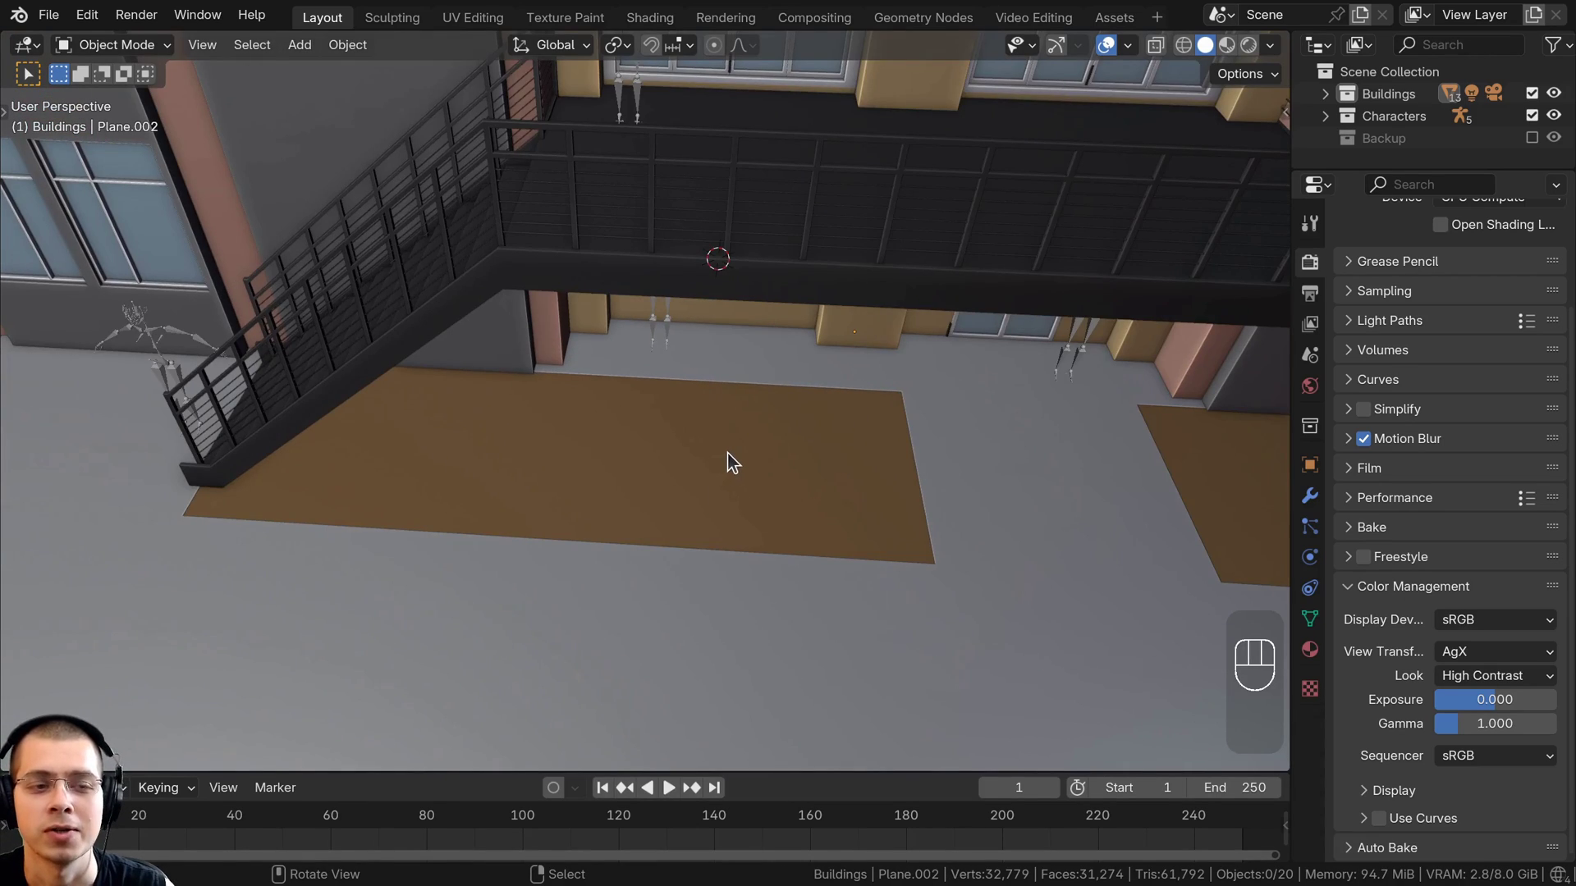
Open the brown ground plane for mesh editing and add three evenly spaced loop cuts across its length
scroll(727, 451, "down", 2)
left_click(727, 454)
scroll(714, 371, "down", 2)
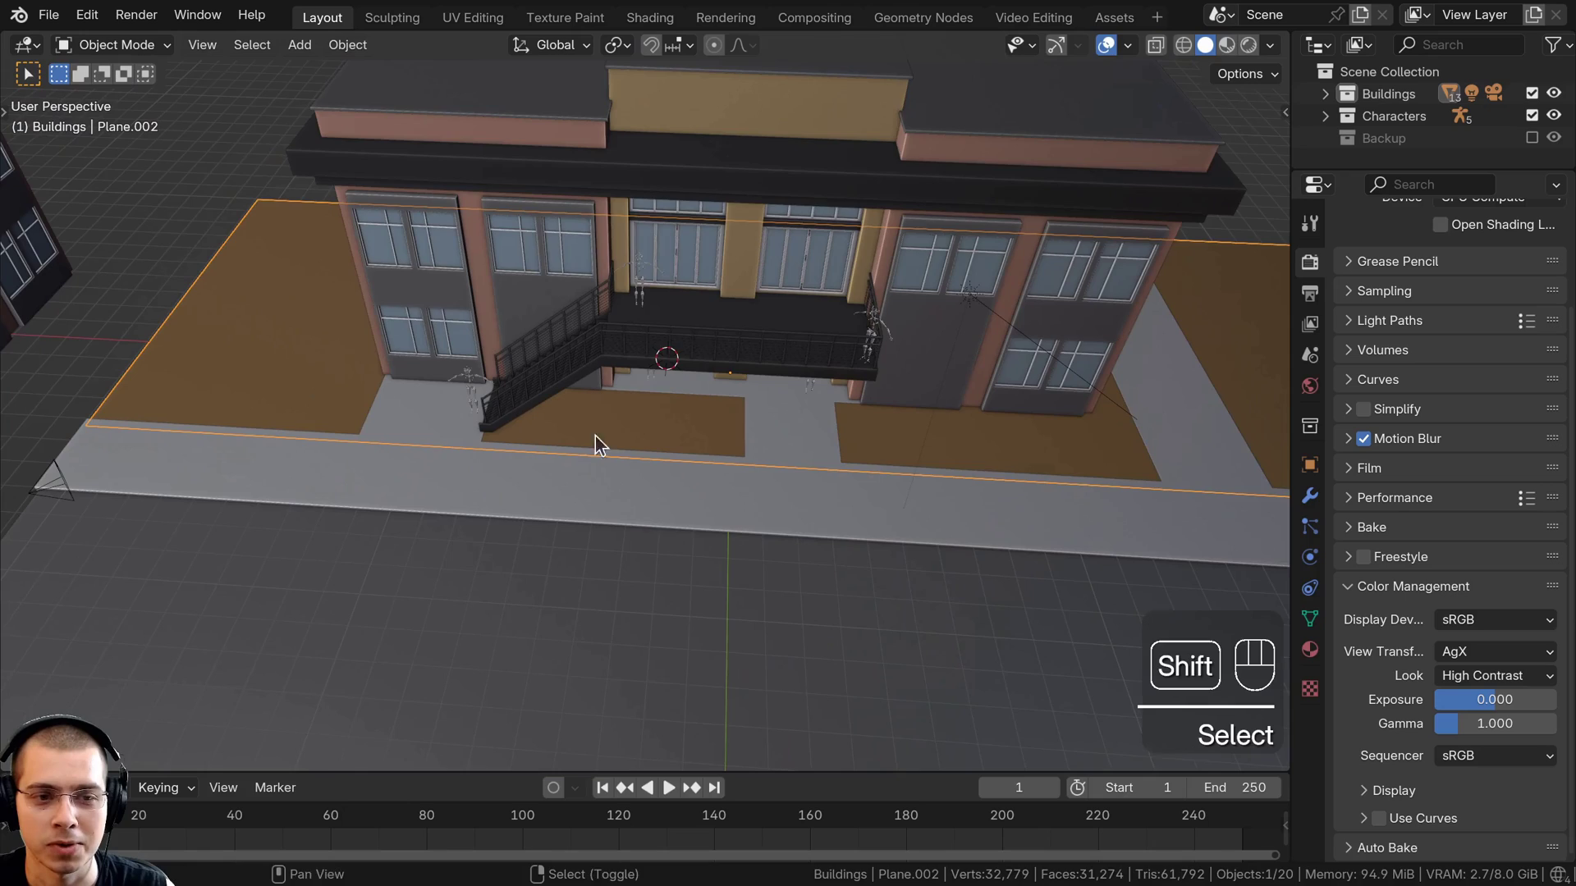
middle_click_drag(594, 436, 631, 419)
key("Tab")
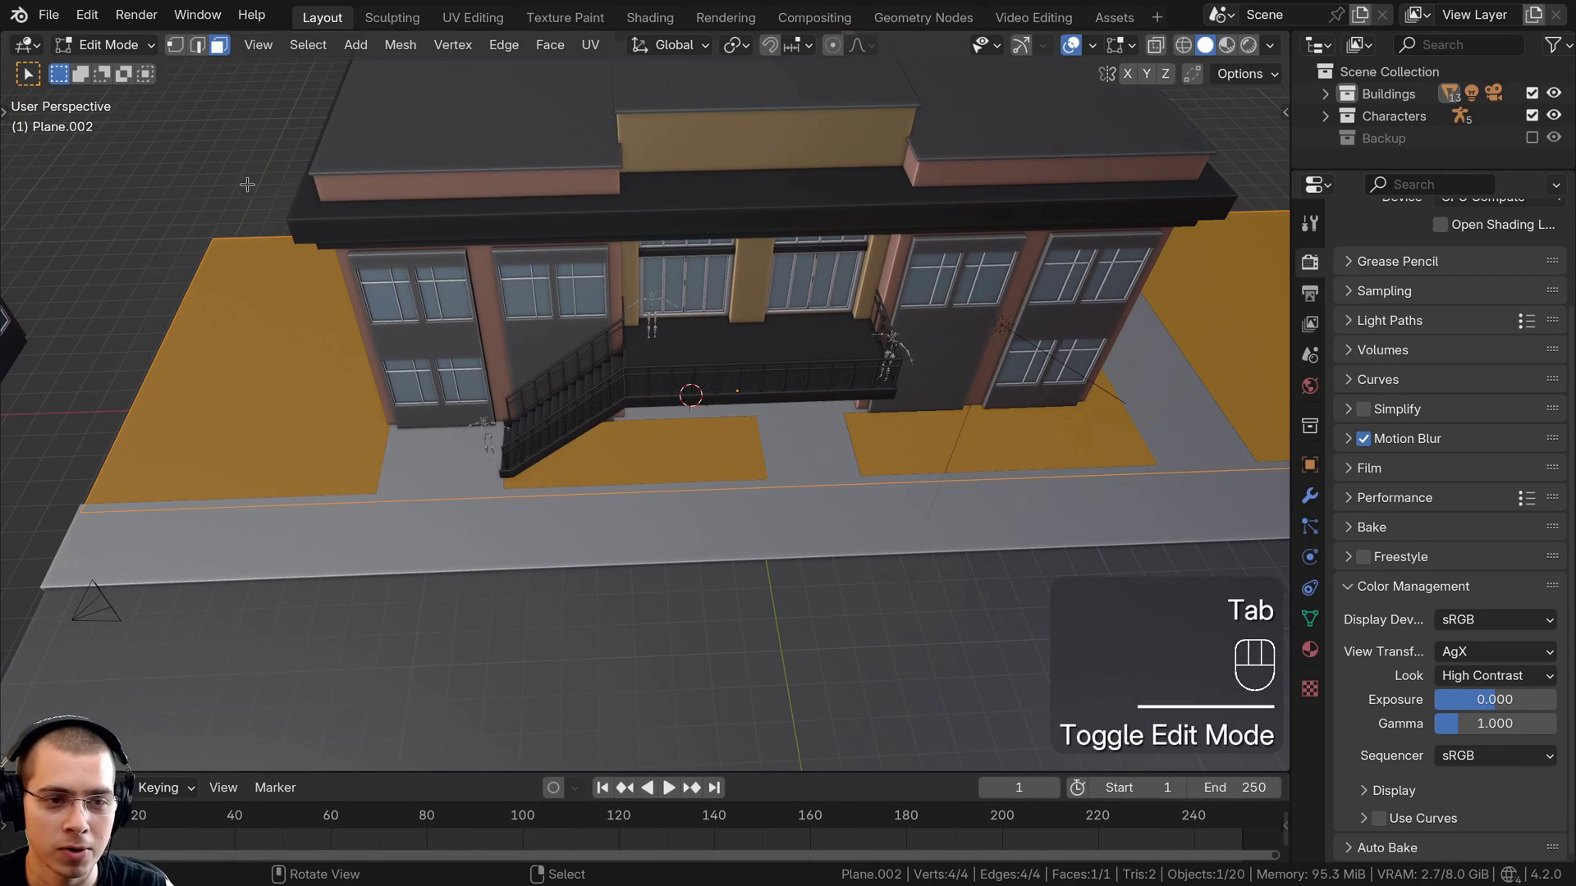
scroll(490, 375, "down", 3)
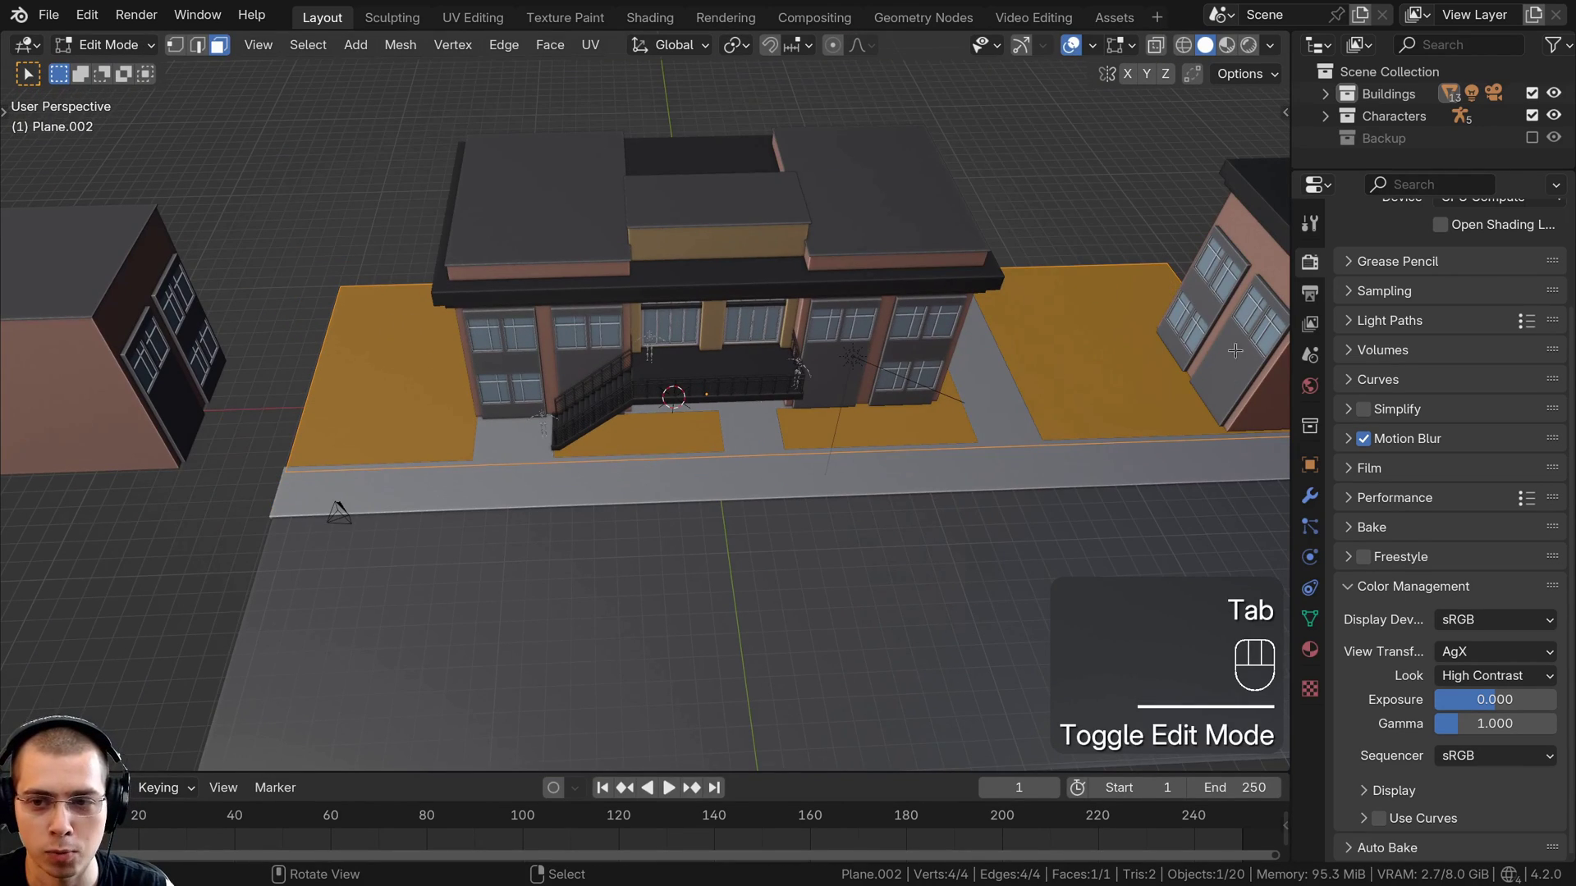
scroll(592, 462, "down", 1)
middle_click_drag(691, 421, 677, 392)
middle_click_drag(676, 393, 665, 379, "shift")
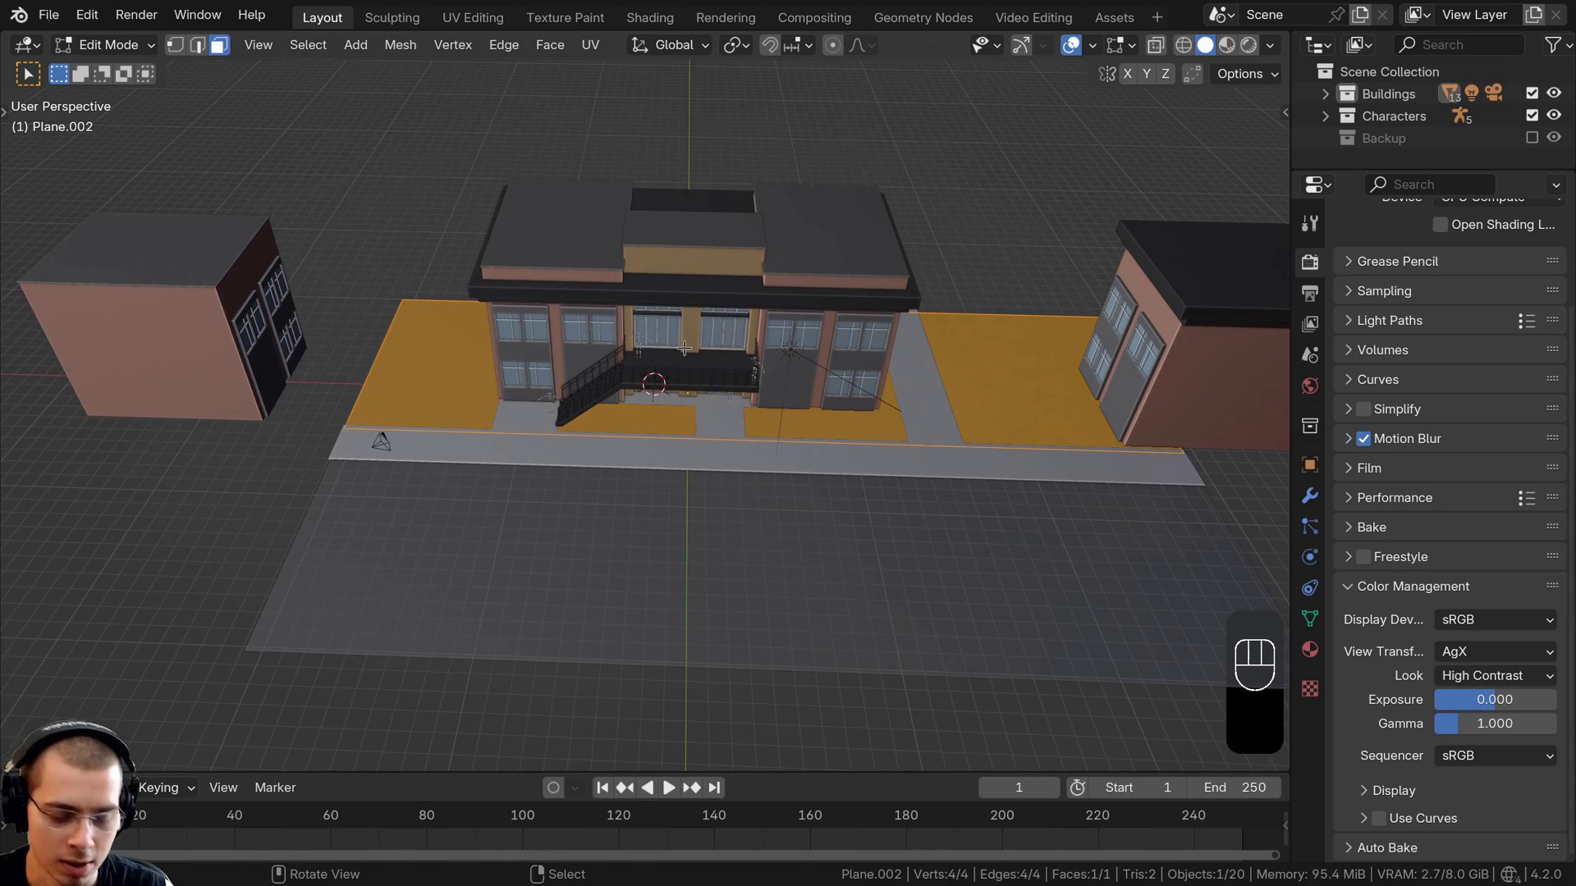
key("ctrl+r")
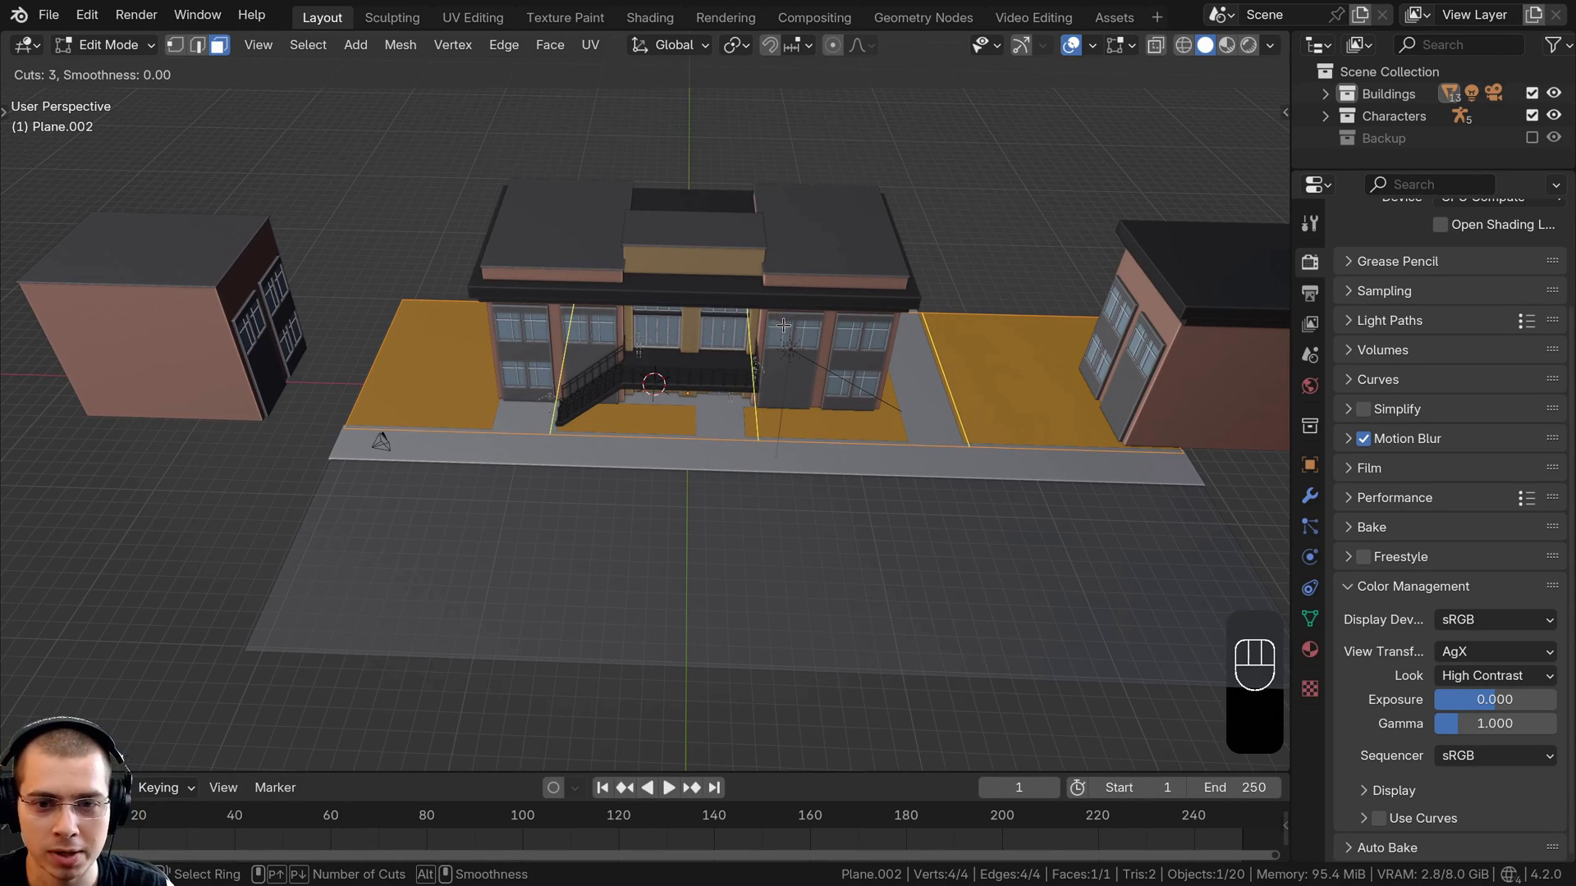
left_click(863, 331)
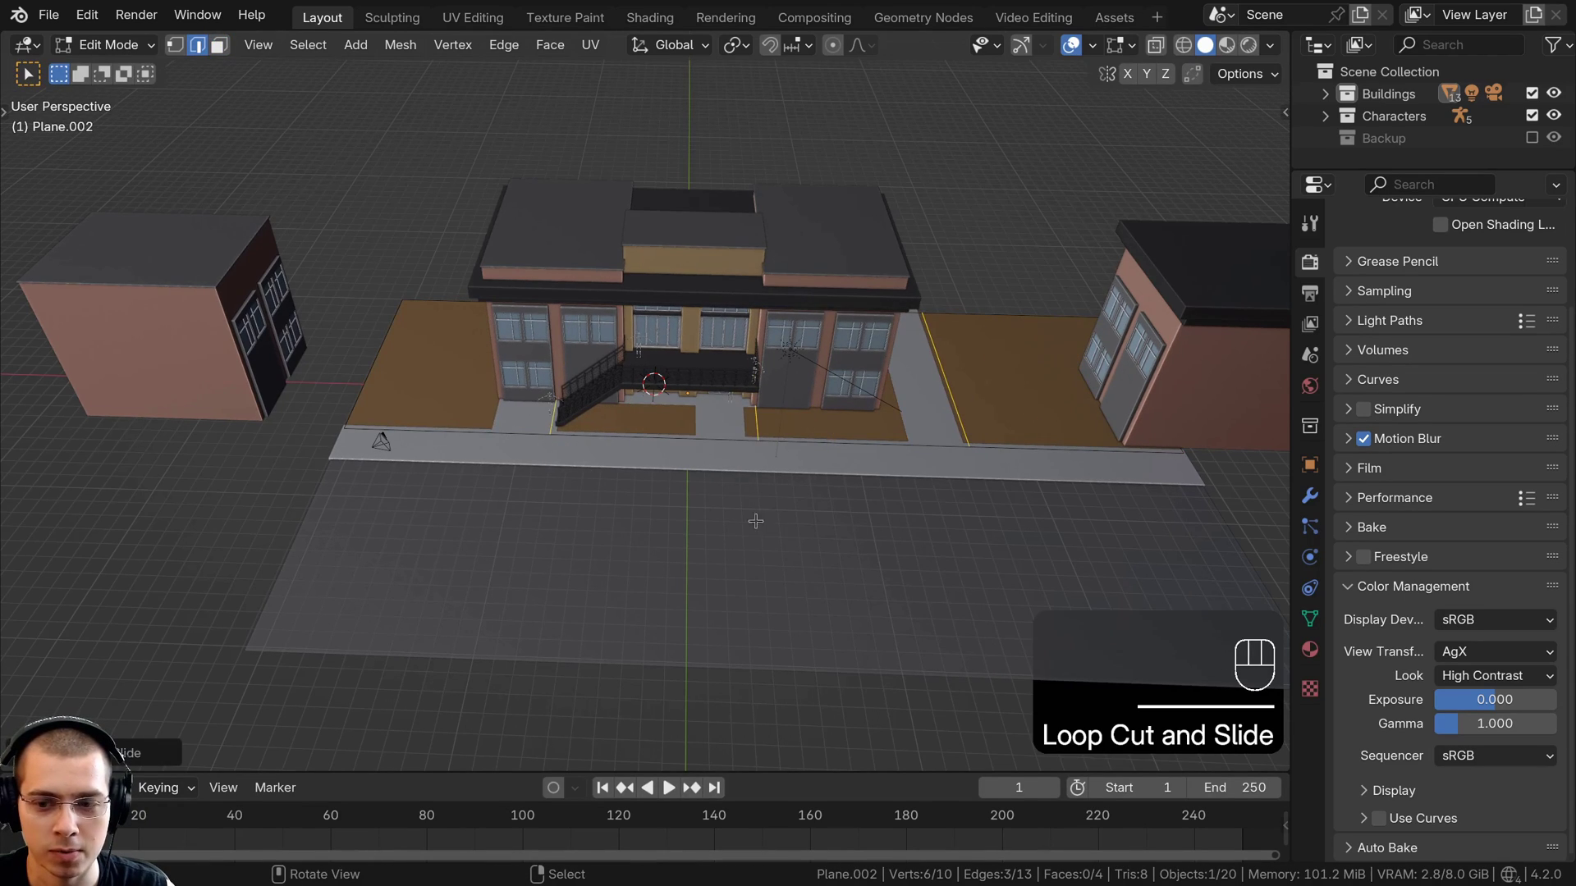
Select the entire ground mesh and subdivide it with 100 cuts
middle_click_drag(747, 392, 597, 320)
key("a")
key("a")
scroll(541, 324, "up", 4)
key("w")
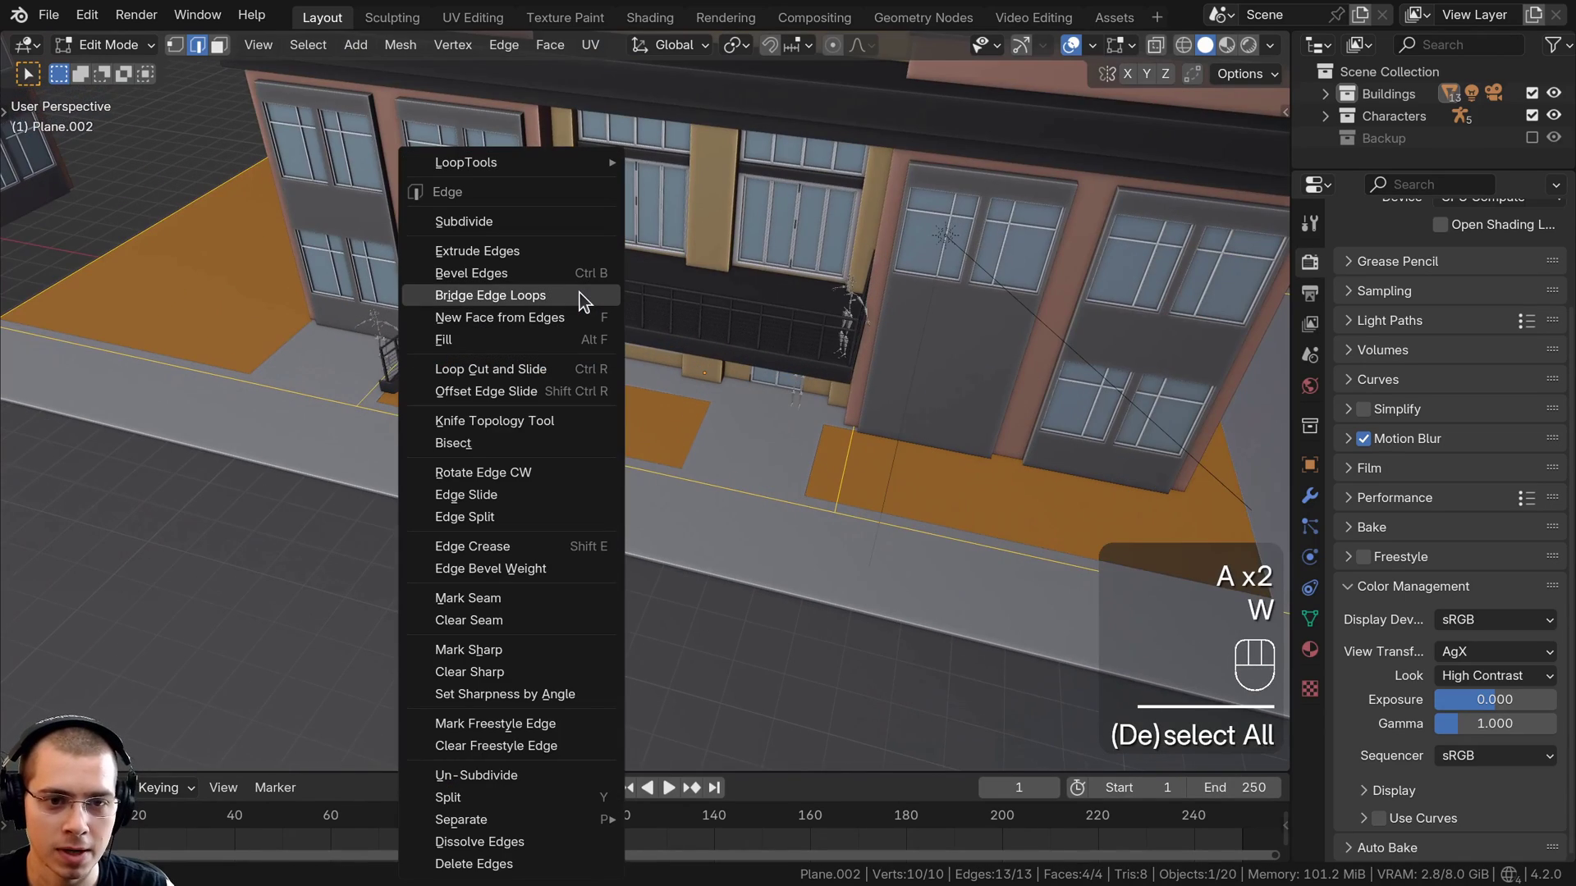
left_click(505, 220)
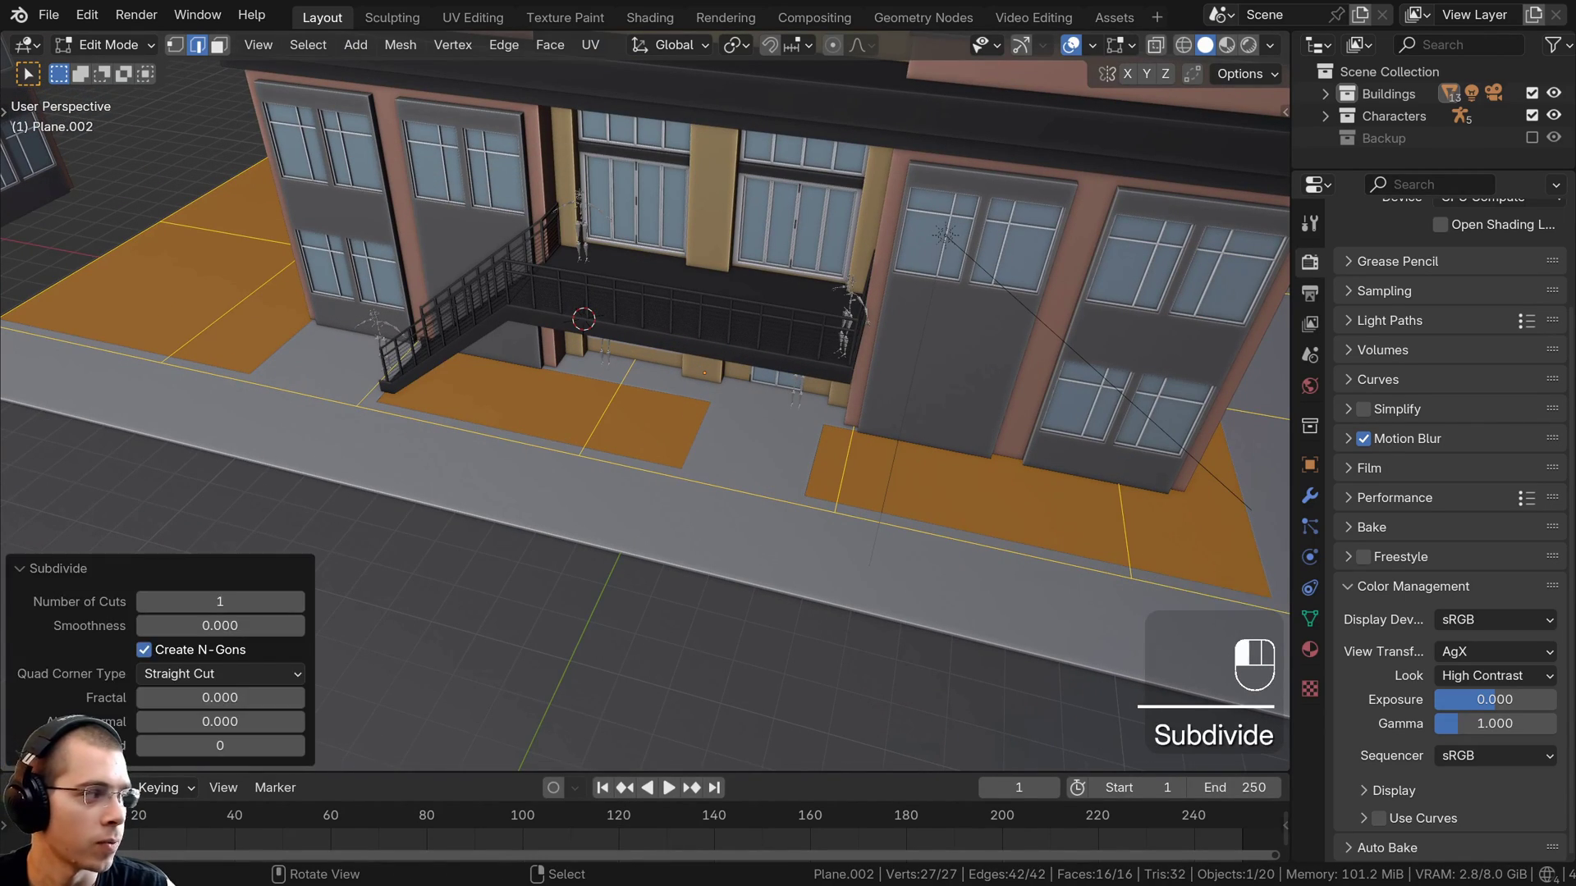
left_click_drag(242, 601, 279, 601)
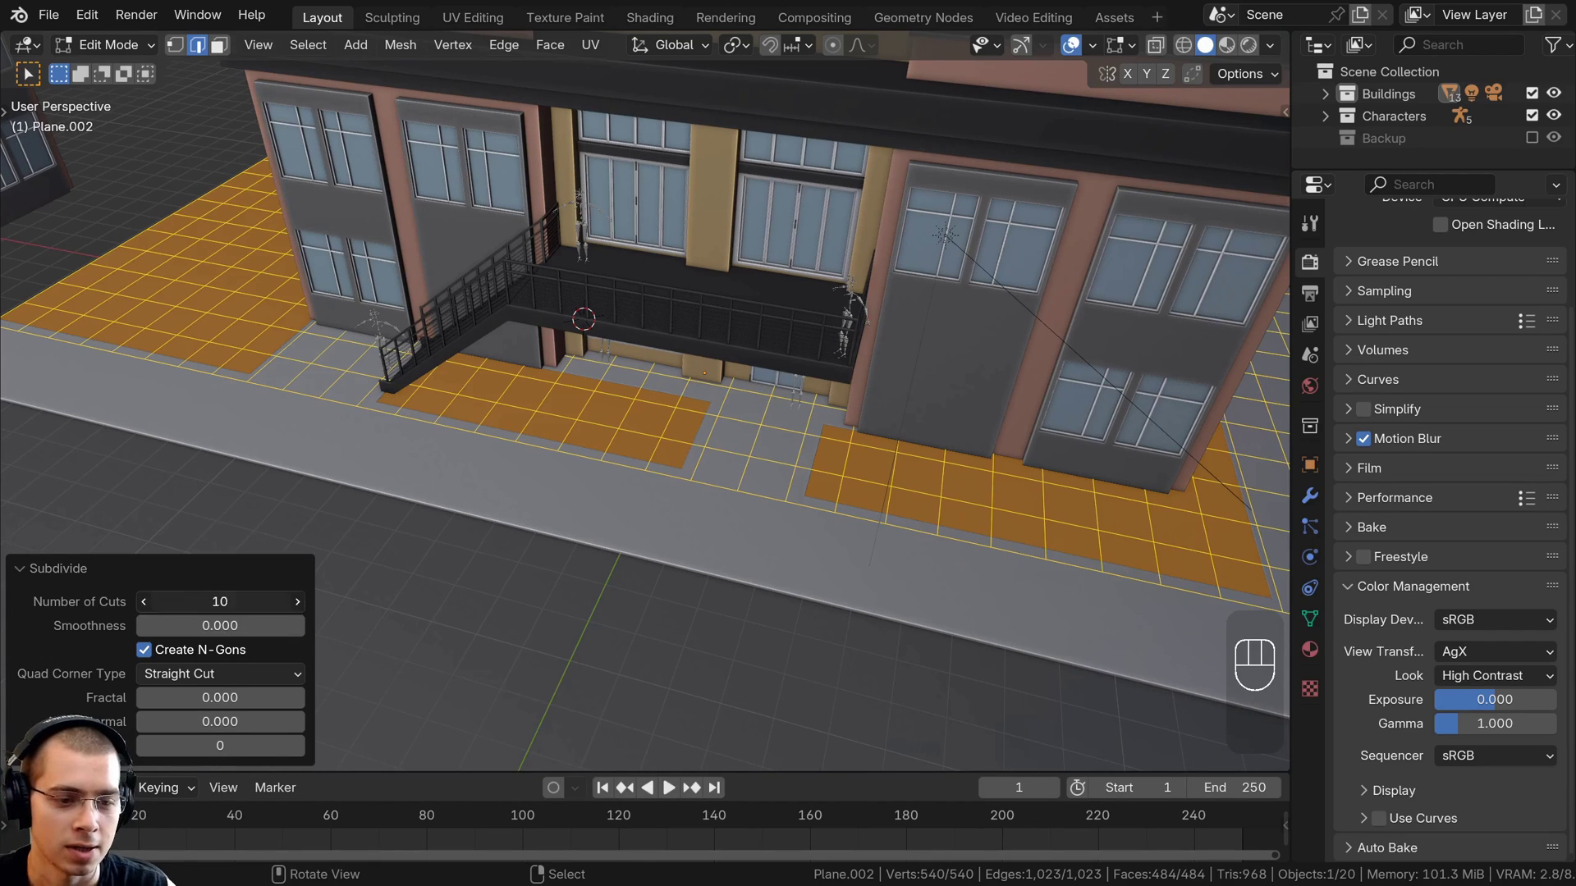
type("40")
key("Return")
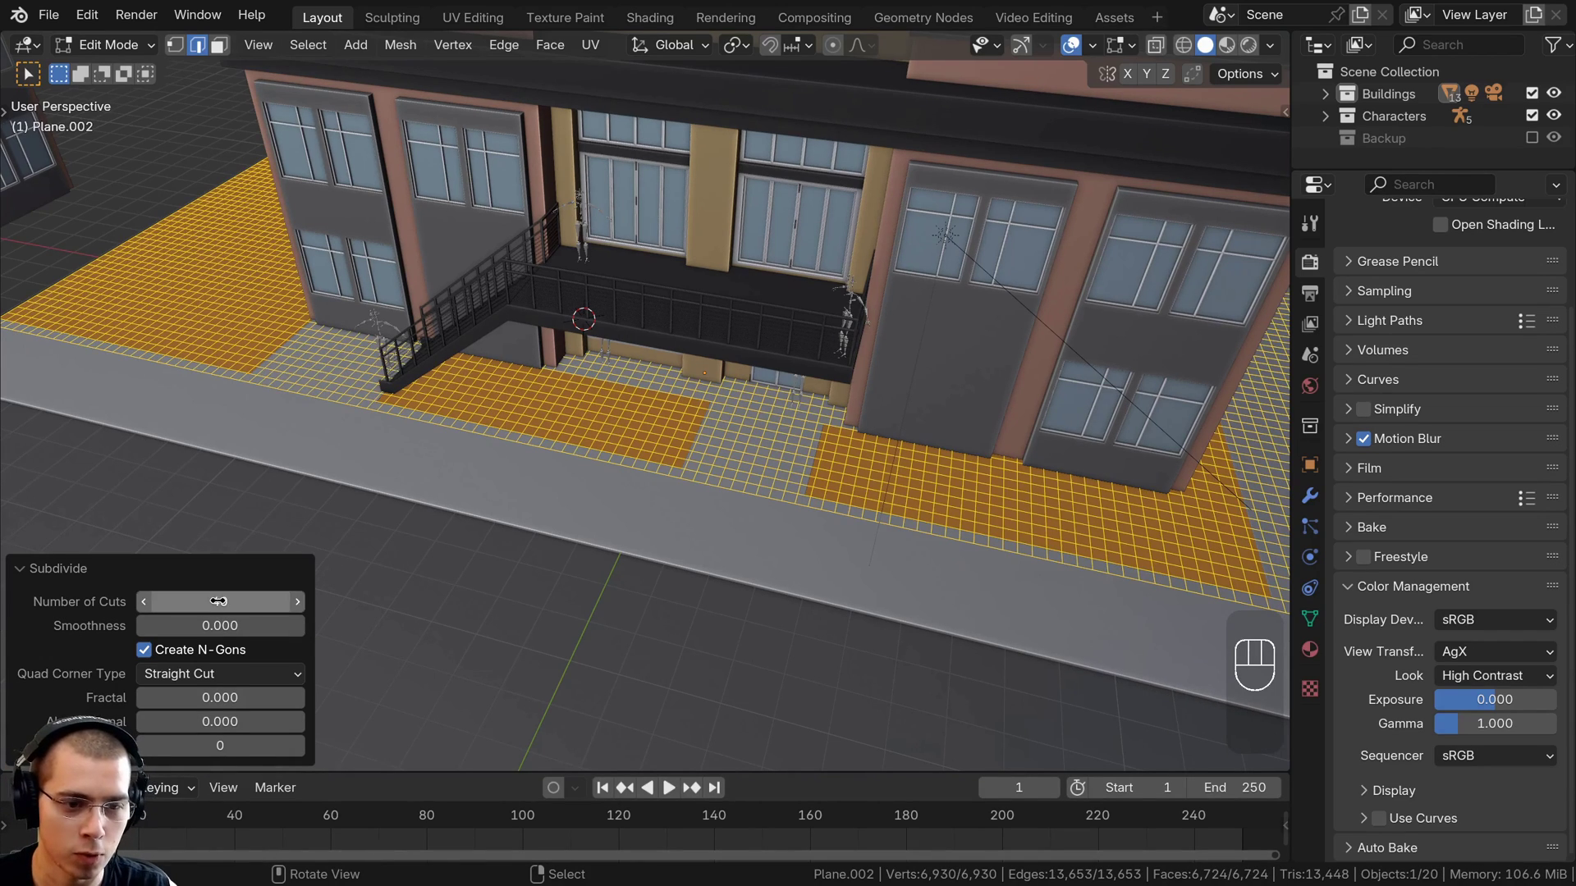
key("Return")
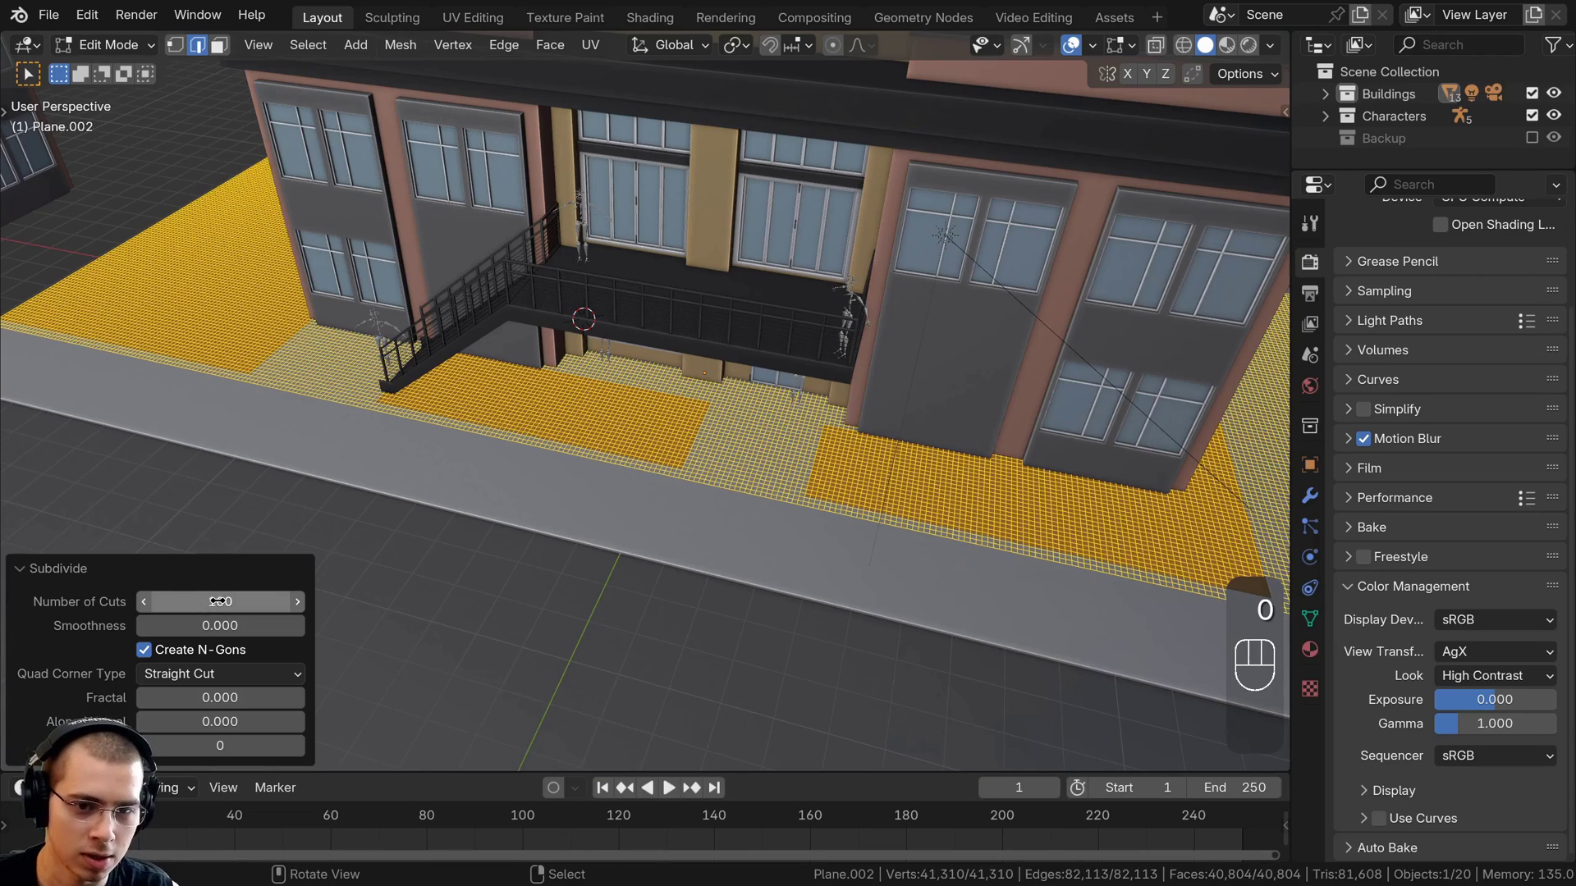
left_click(66, 568)
Subdivide the whole ground mesh two more times for a much denser grid
scroll(647, 361, "up", 5)
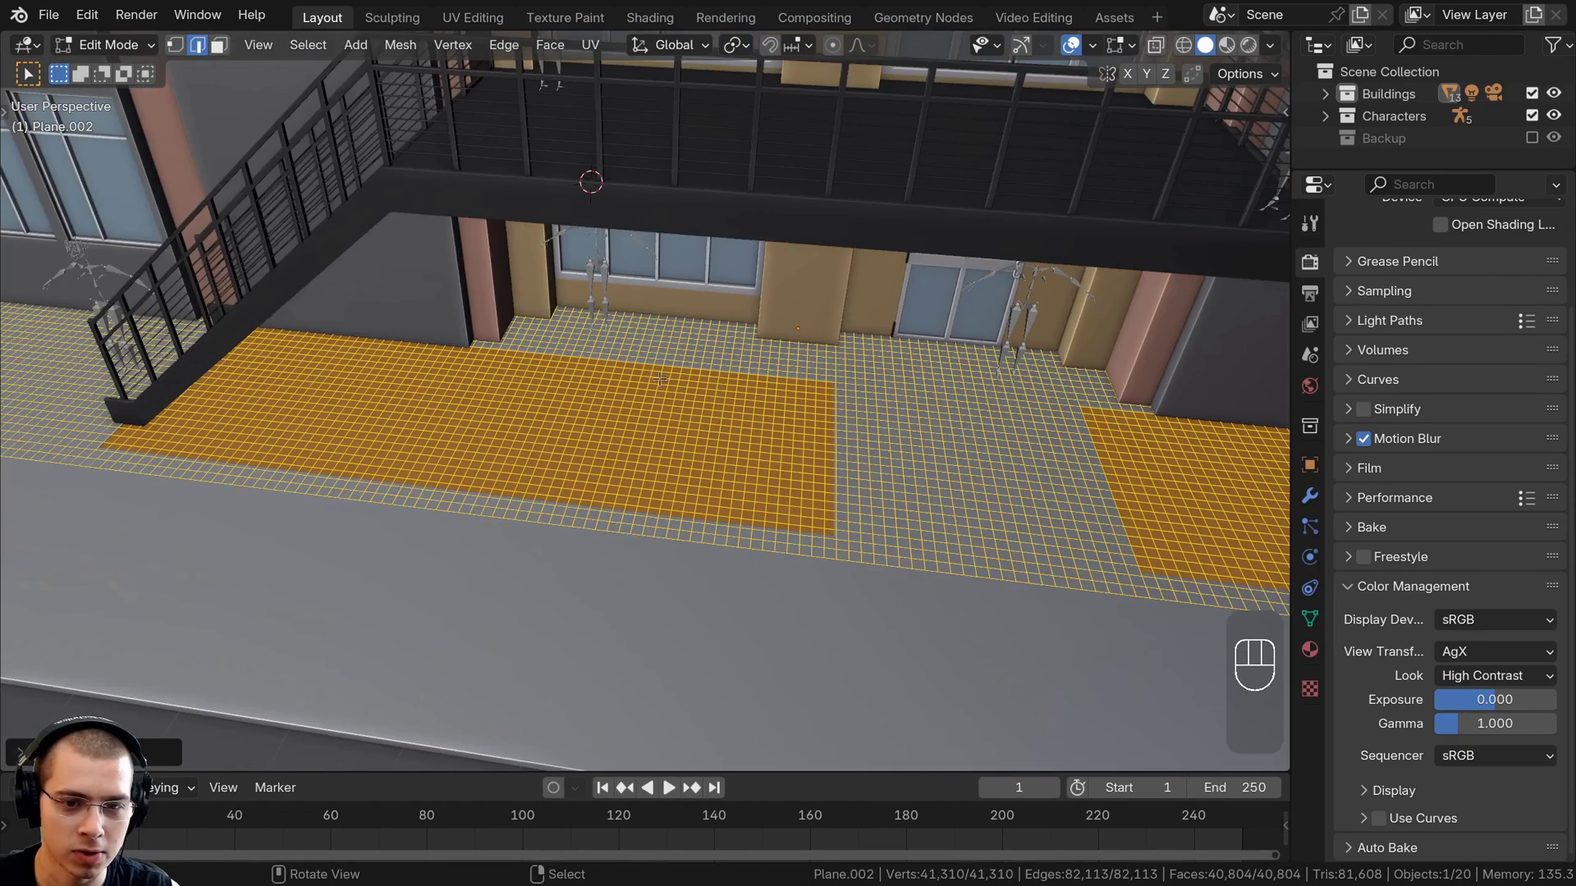
key("w")
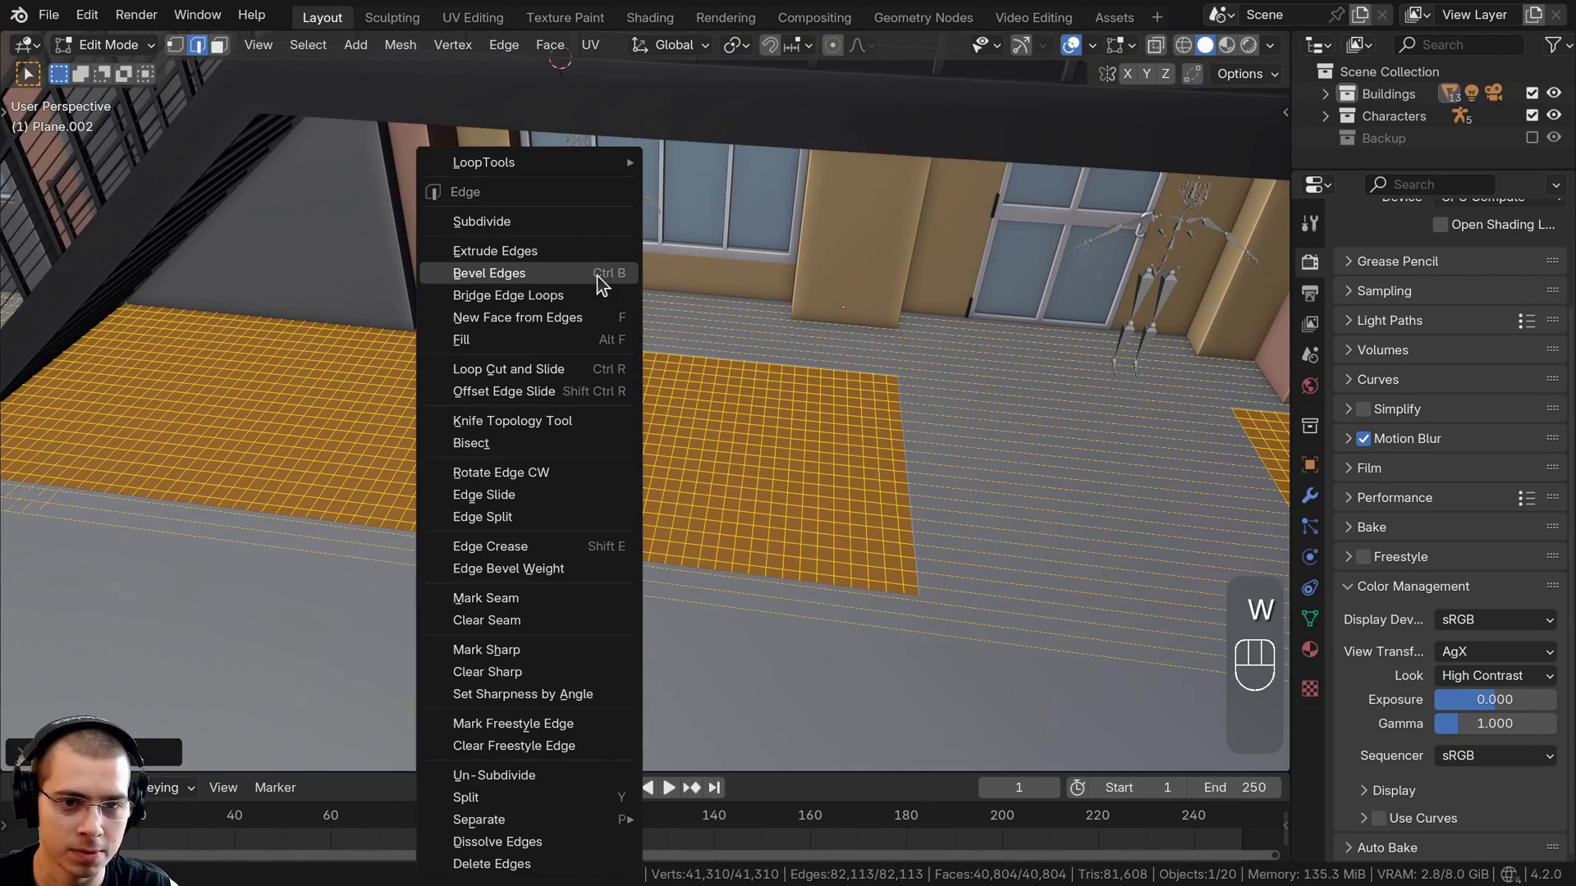
left_click(518, 223)
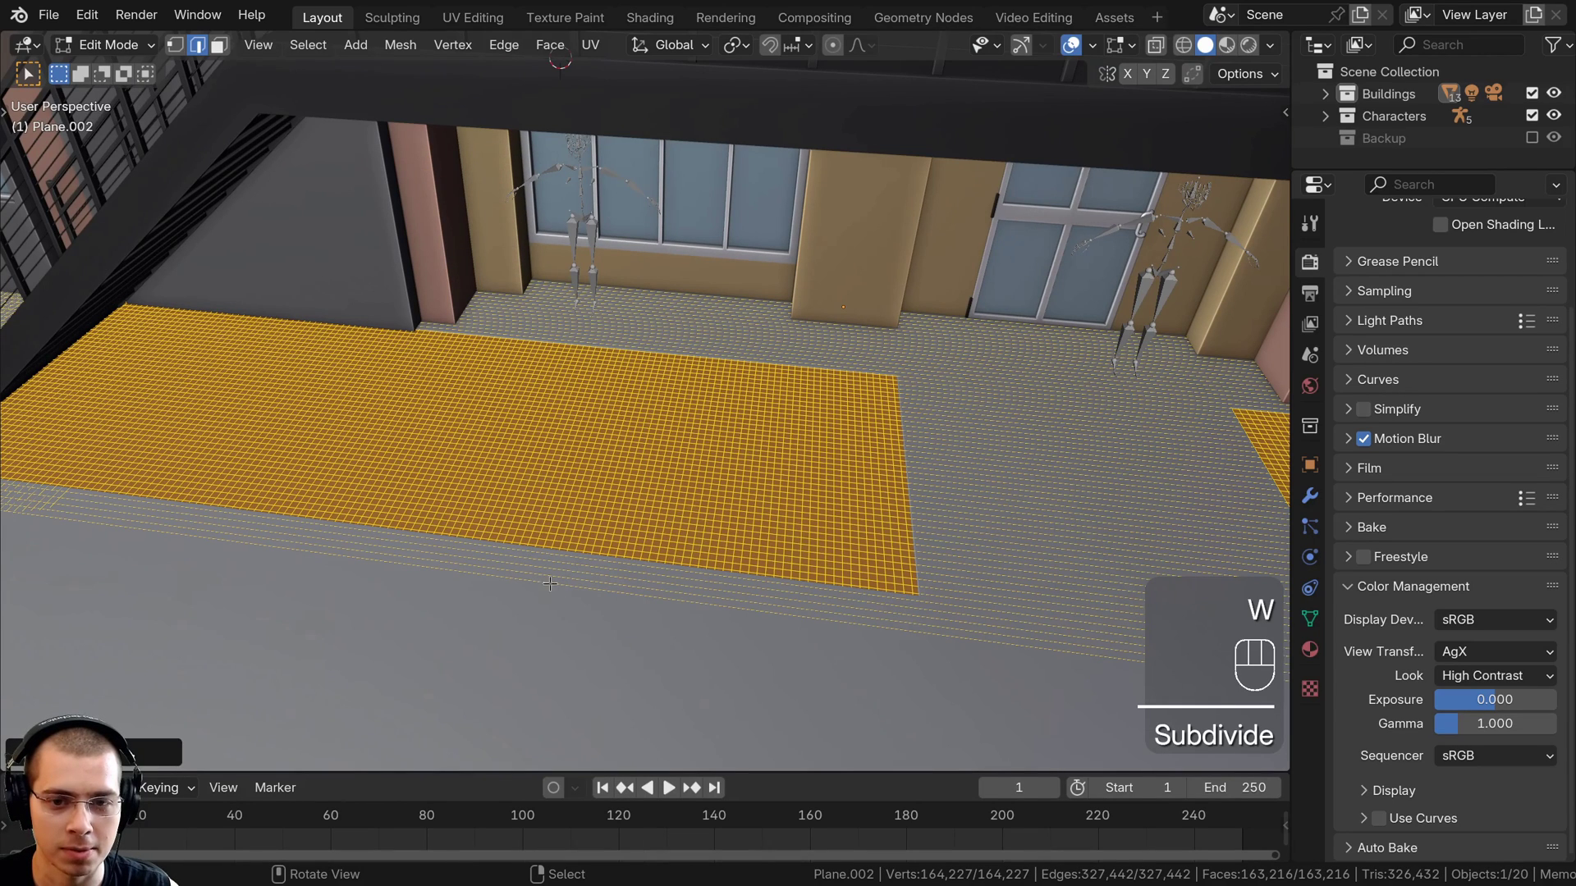
scroll(681, 530, "up", 2)
key("w")
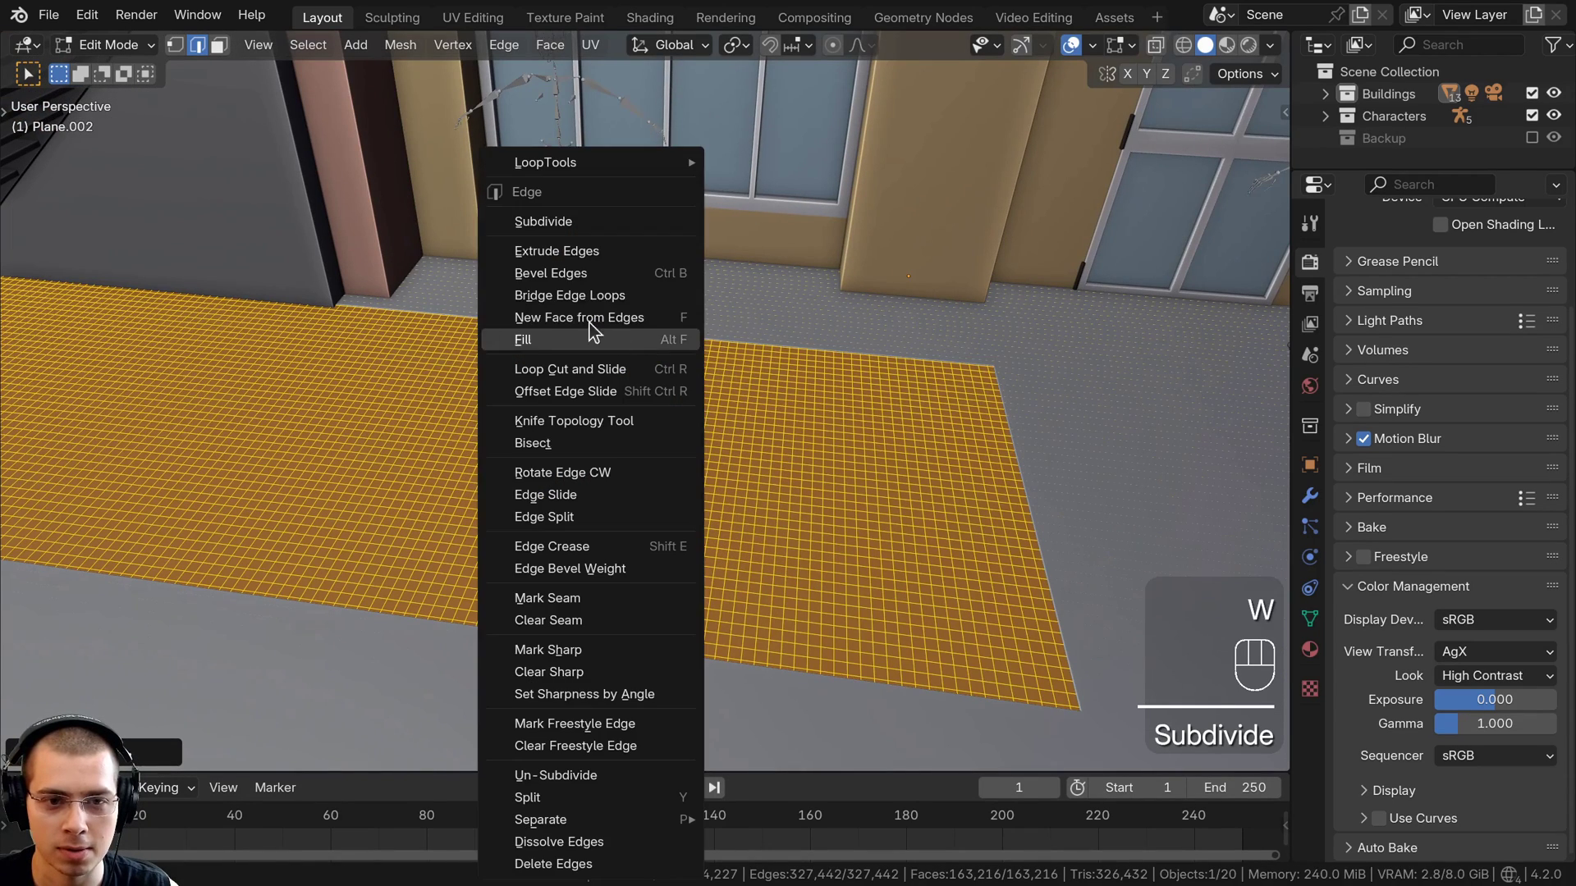
left_click(539, 214)
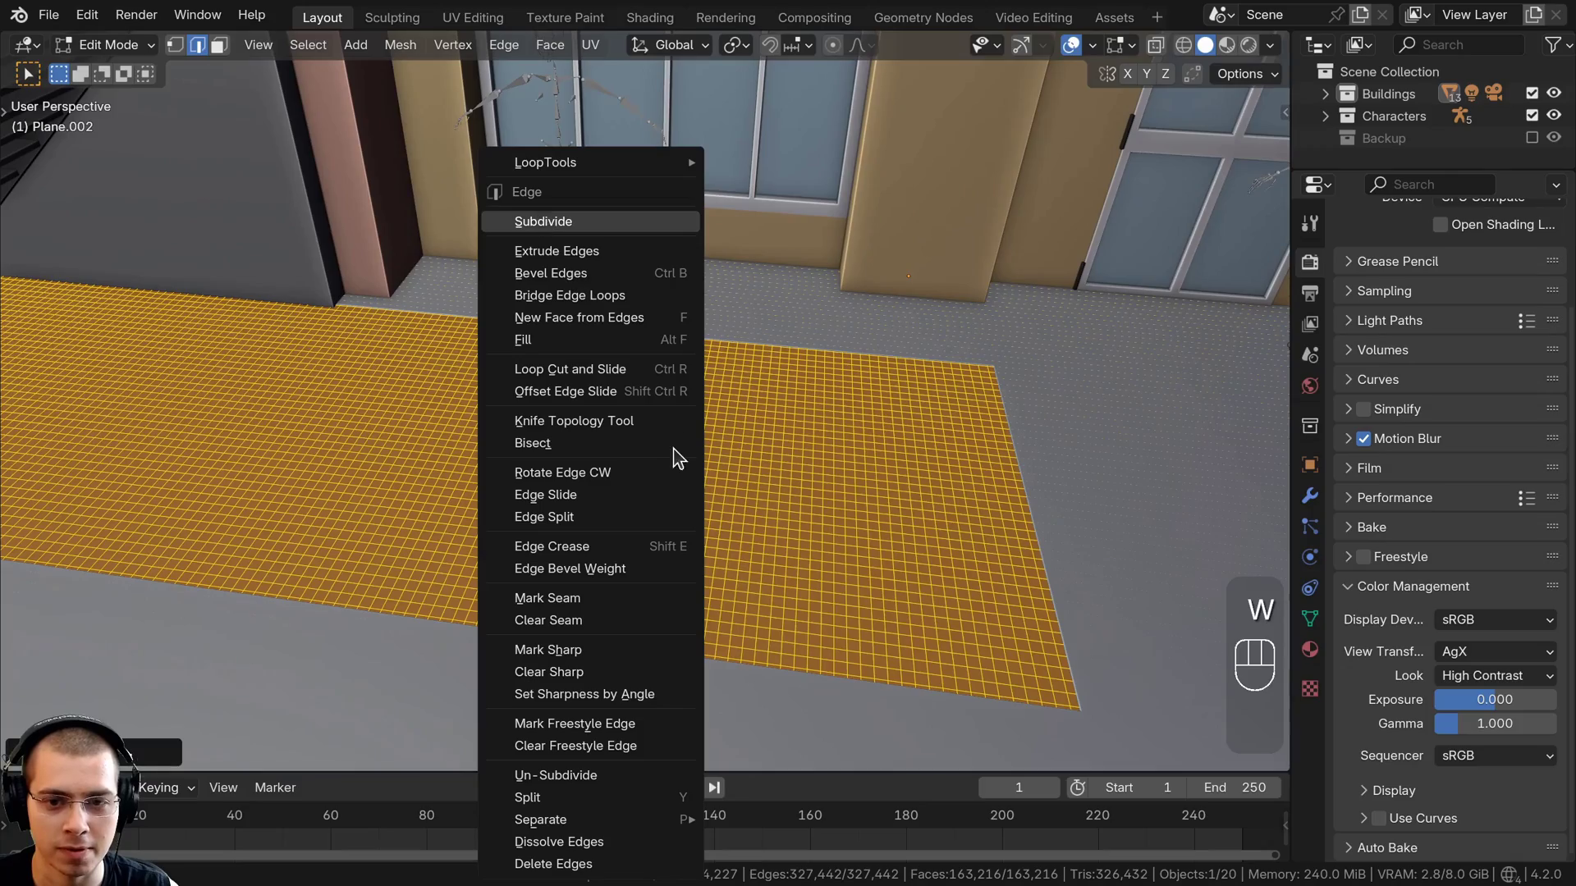
scroll(680, 450, "down", 5)
middle_click_drag(689, 450, 783, 443)
scroll(783, 443, "down", 8)
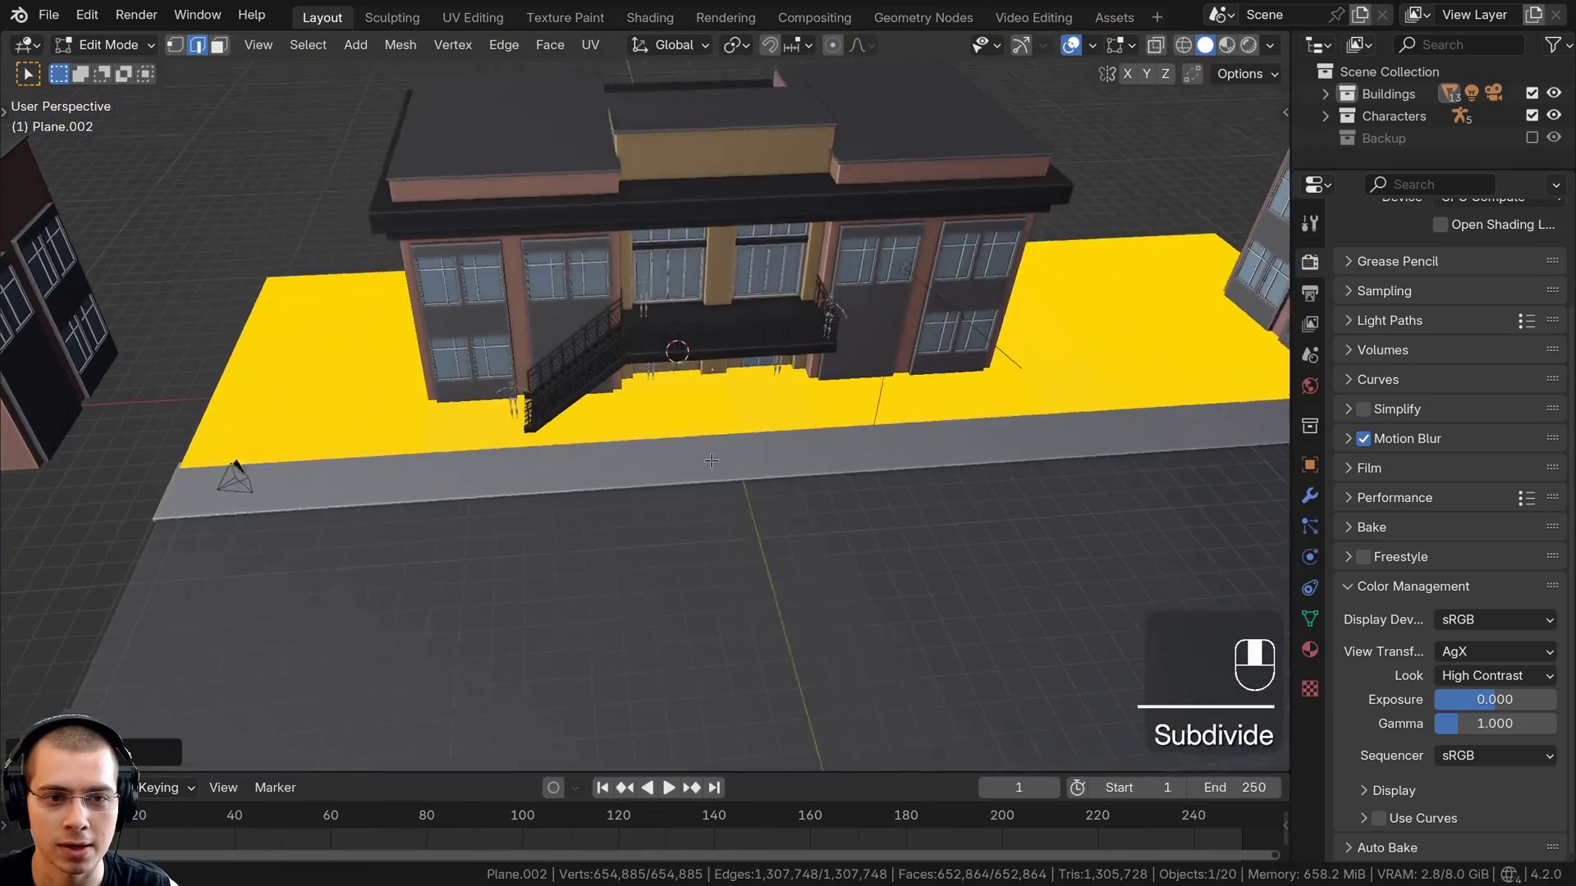
Deselect the whole ground mesh and switch to vertex selection with wireframe shading in the camera view
key("KP_0")
middle_click_drag(213, 529, 300, 340, "shift")
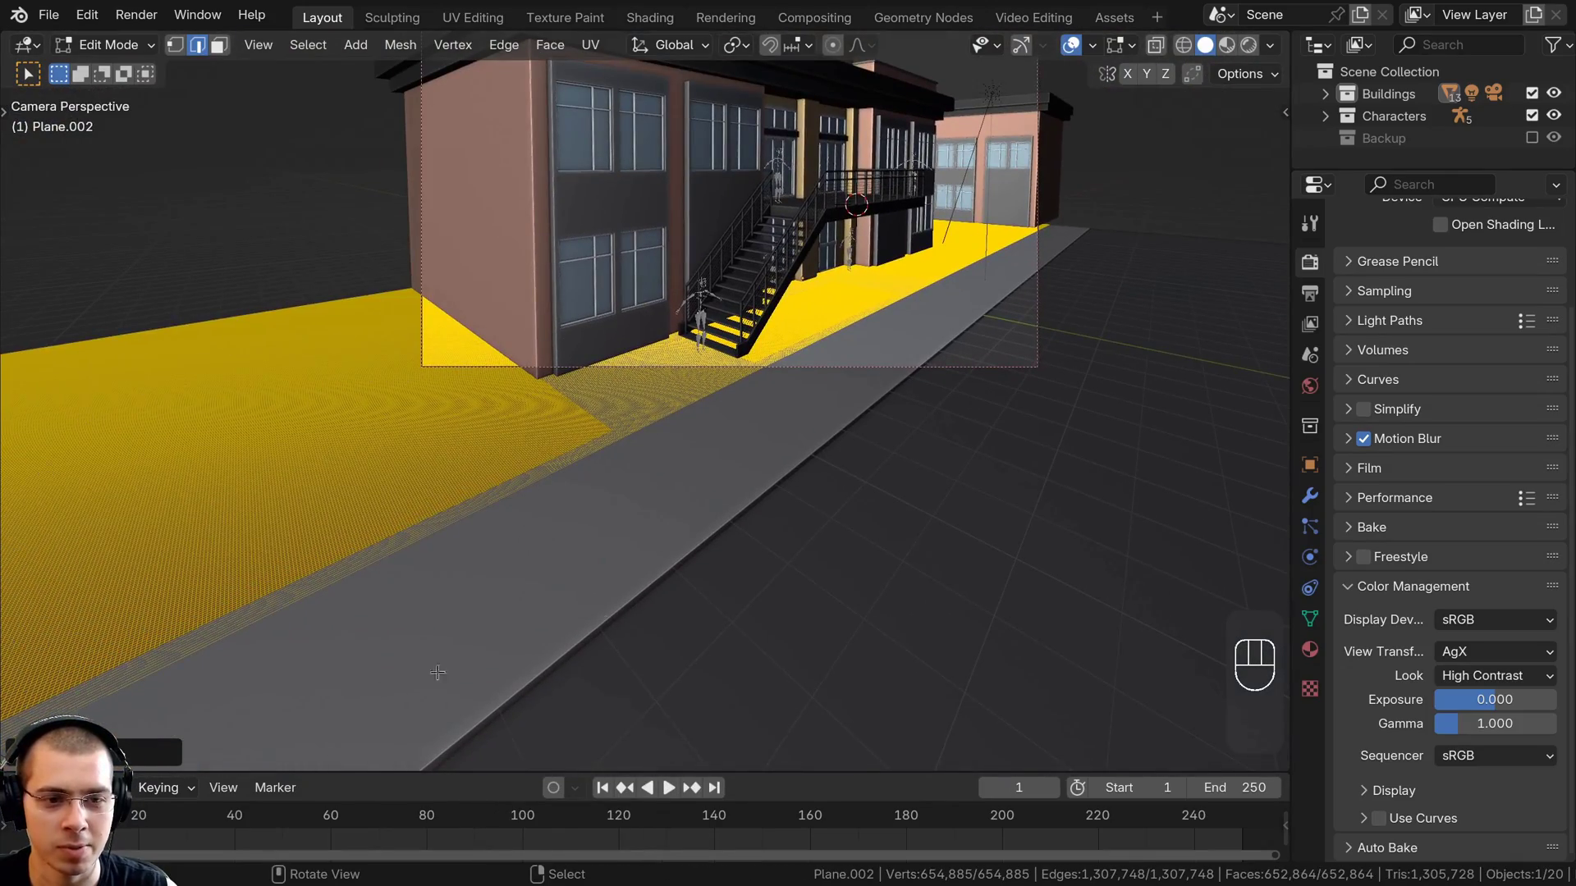
scroll(437, 673, "down", 2)
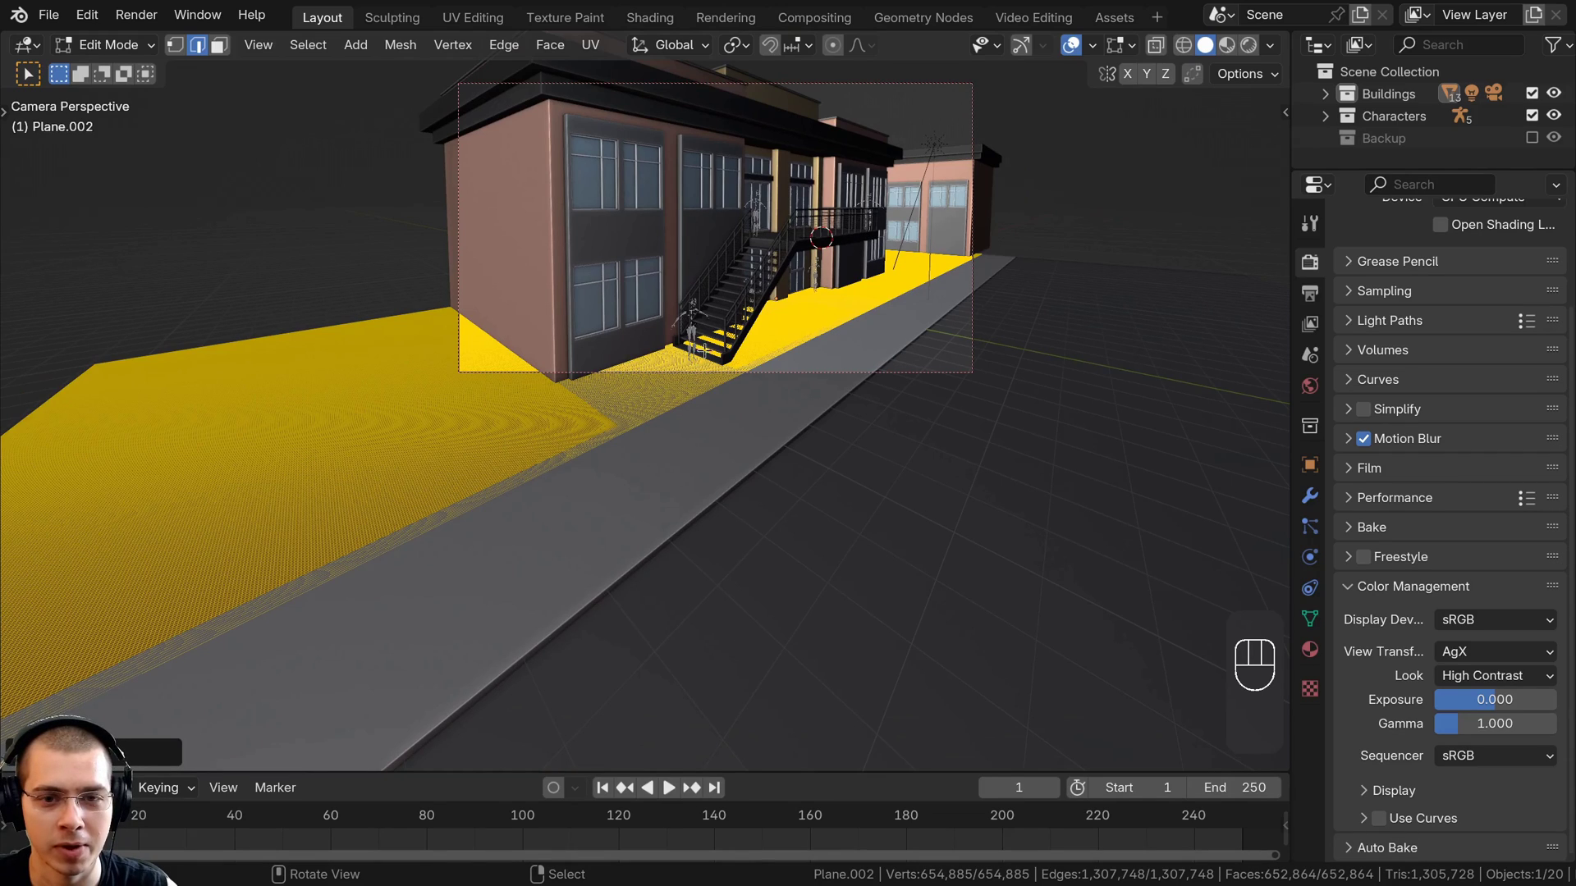
key("a")
key("z")
key("z")
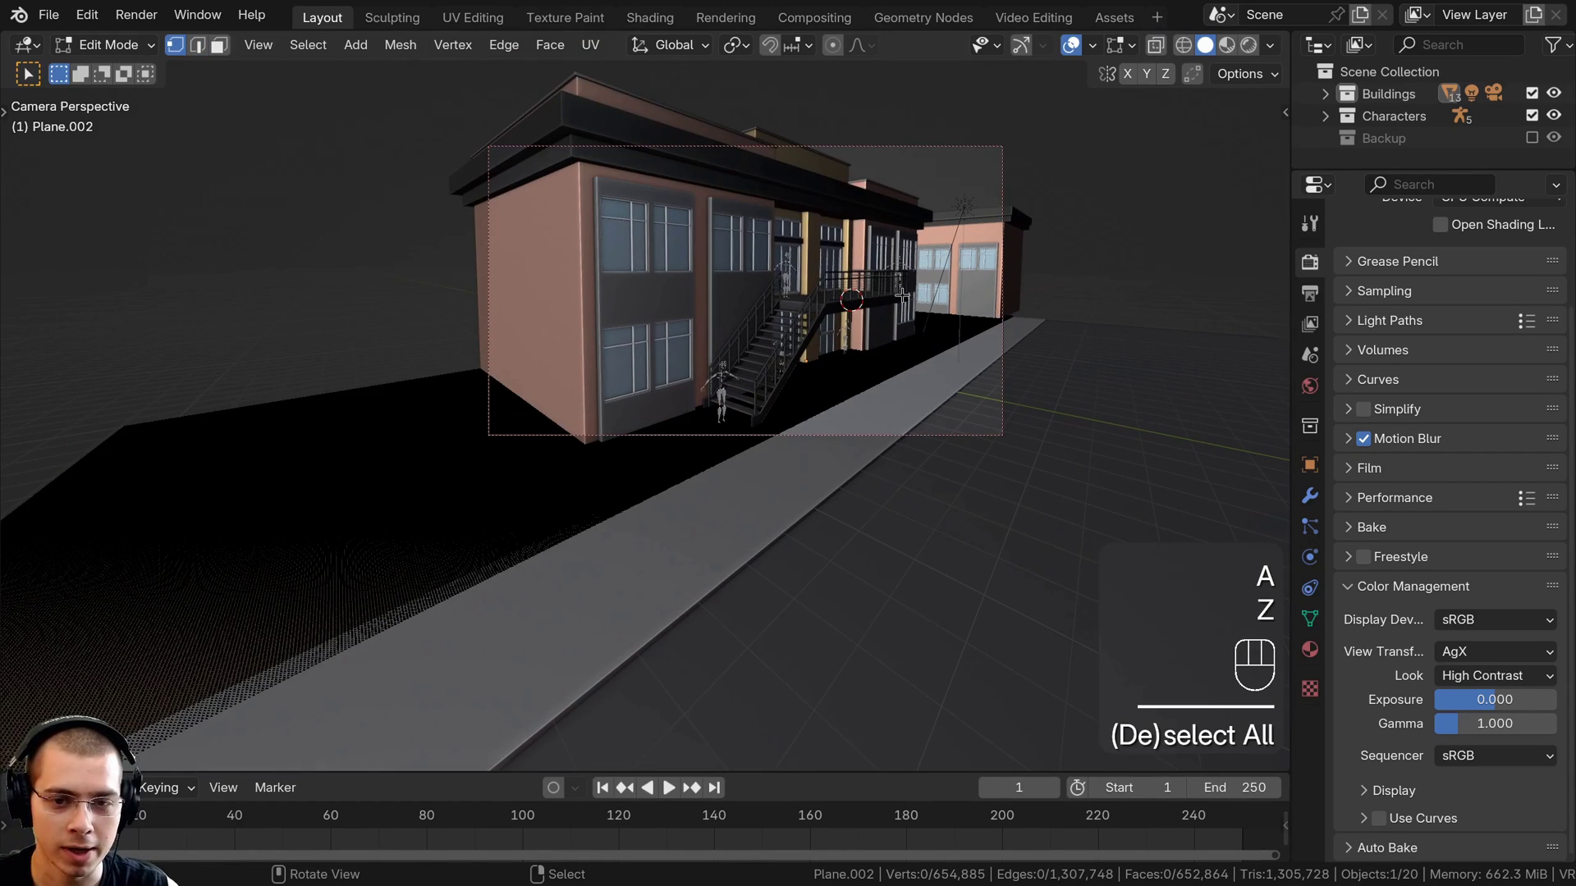
left_click(642, 314)
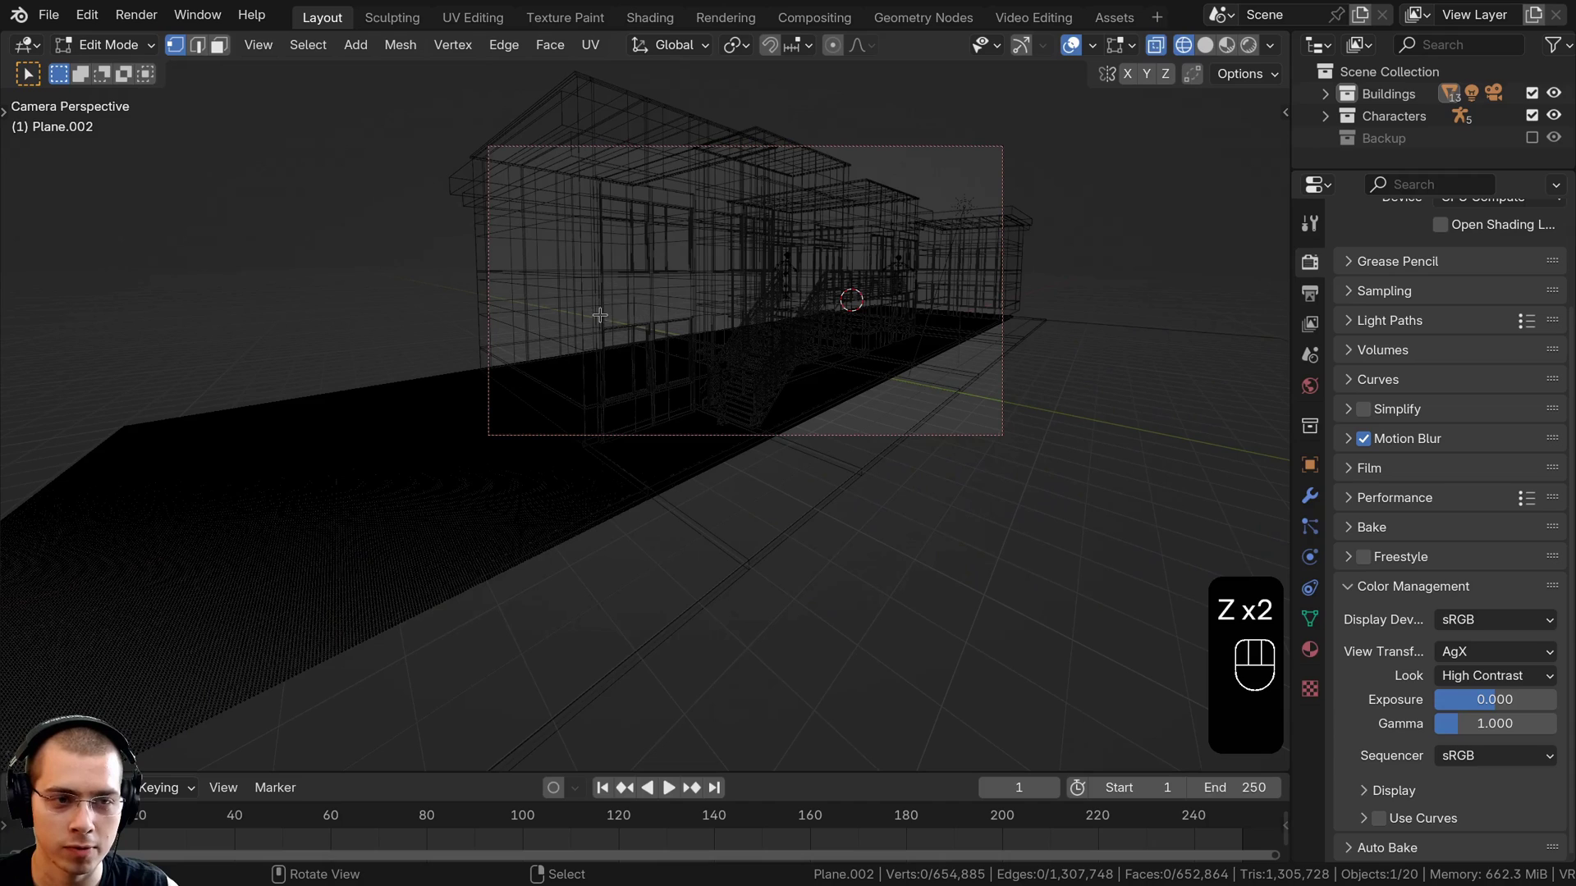
middle_click_drag(450, 375, 486, 333, "shift")
scroll(492, 328, "down", 1)
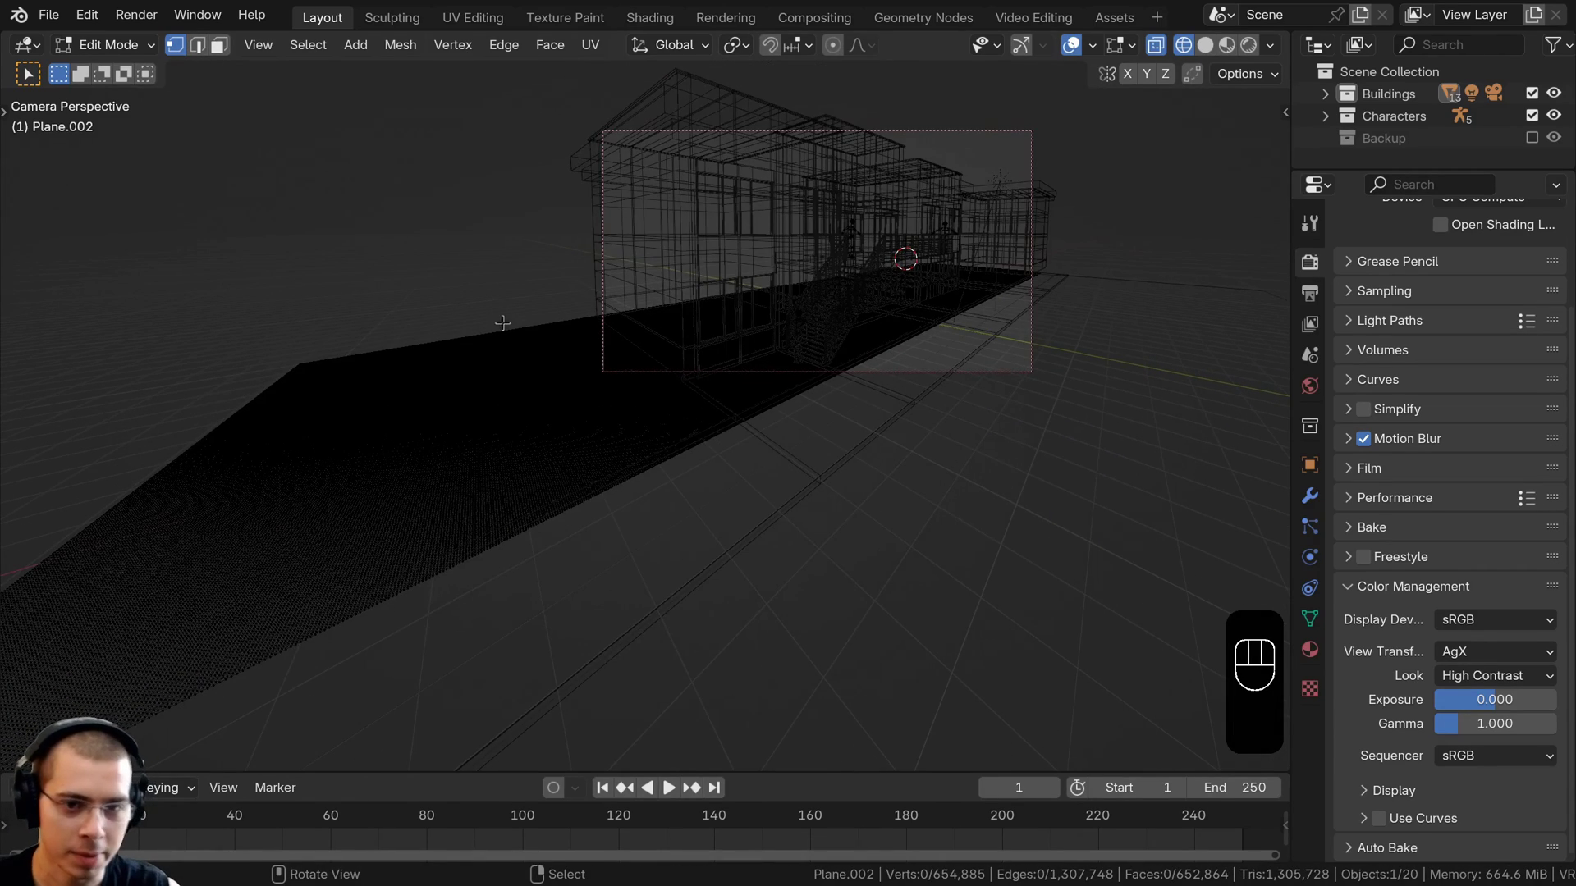
Circle-select the ground vertices at the near end of the plane, beside the main building and outside the camera frame
key("c")
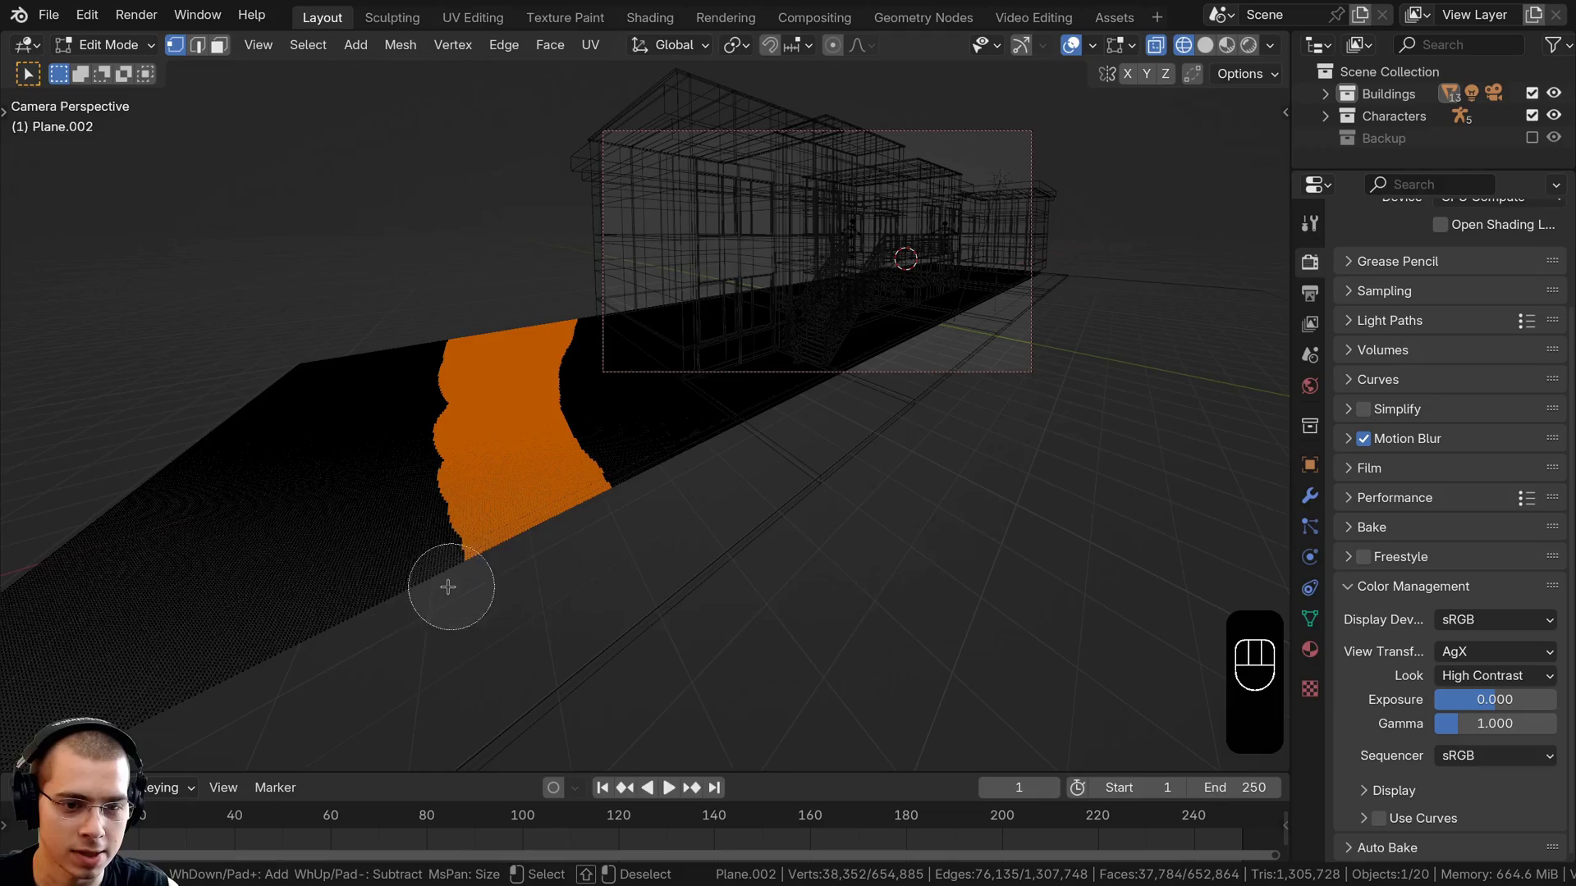
scroll(448, 587, "down", 12)
mouse_move(430, 575)
left_mouse_down()
mouse_move(363, 459)
mouse_move(254, 517)
mouse_move(254, 541)
left_mouse_up()
right_click(252, 545)
mouse_move(251, 552)
middle_mouse_down()
mouse_move(229, 632)
mouse_move(238, 669)
middle_mouse_up()
scroll(380, 482, "down", 4)
middle_click_drag(238, 669, 332, 566, "shift")
key("c")
left_click(329, 558)
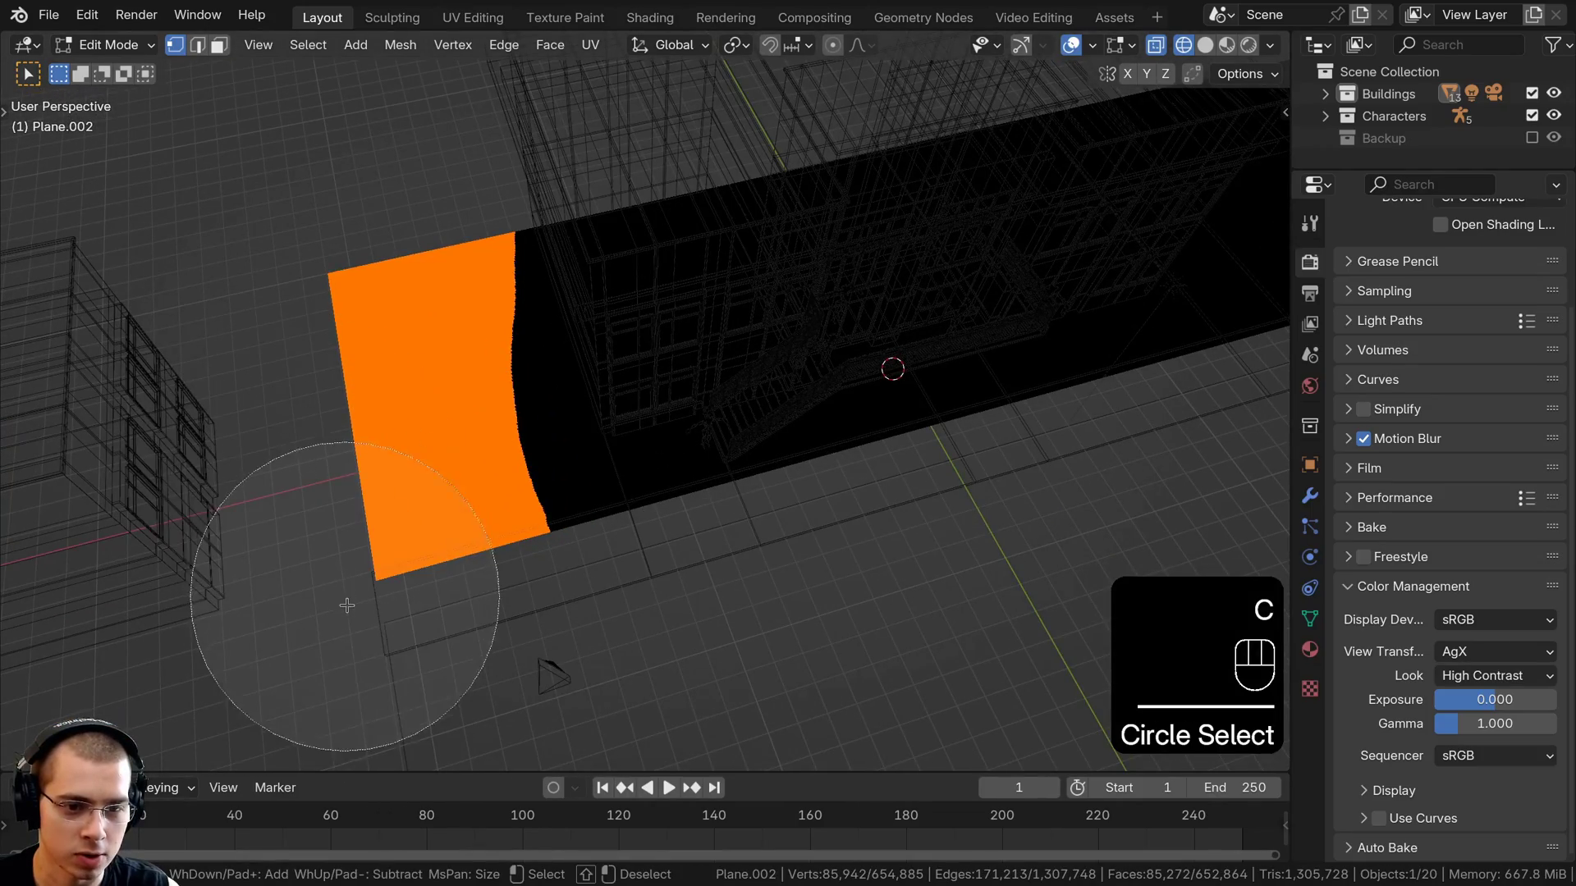
right_click(348, 606)
Add the ground vertices hidden beneath the main building to the selection with Circle Select, using the wireframe top view
middle_click_drag(569, 288, 367, 500)
key("z")
mouse_move(460, 457)
middle_mouse_down()
mouse_move(531, 510)
mouse_move(484, 459)
middle_mouse_up()
key("c")
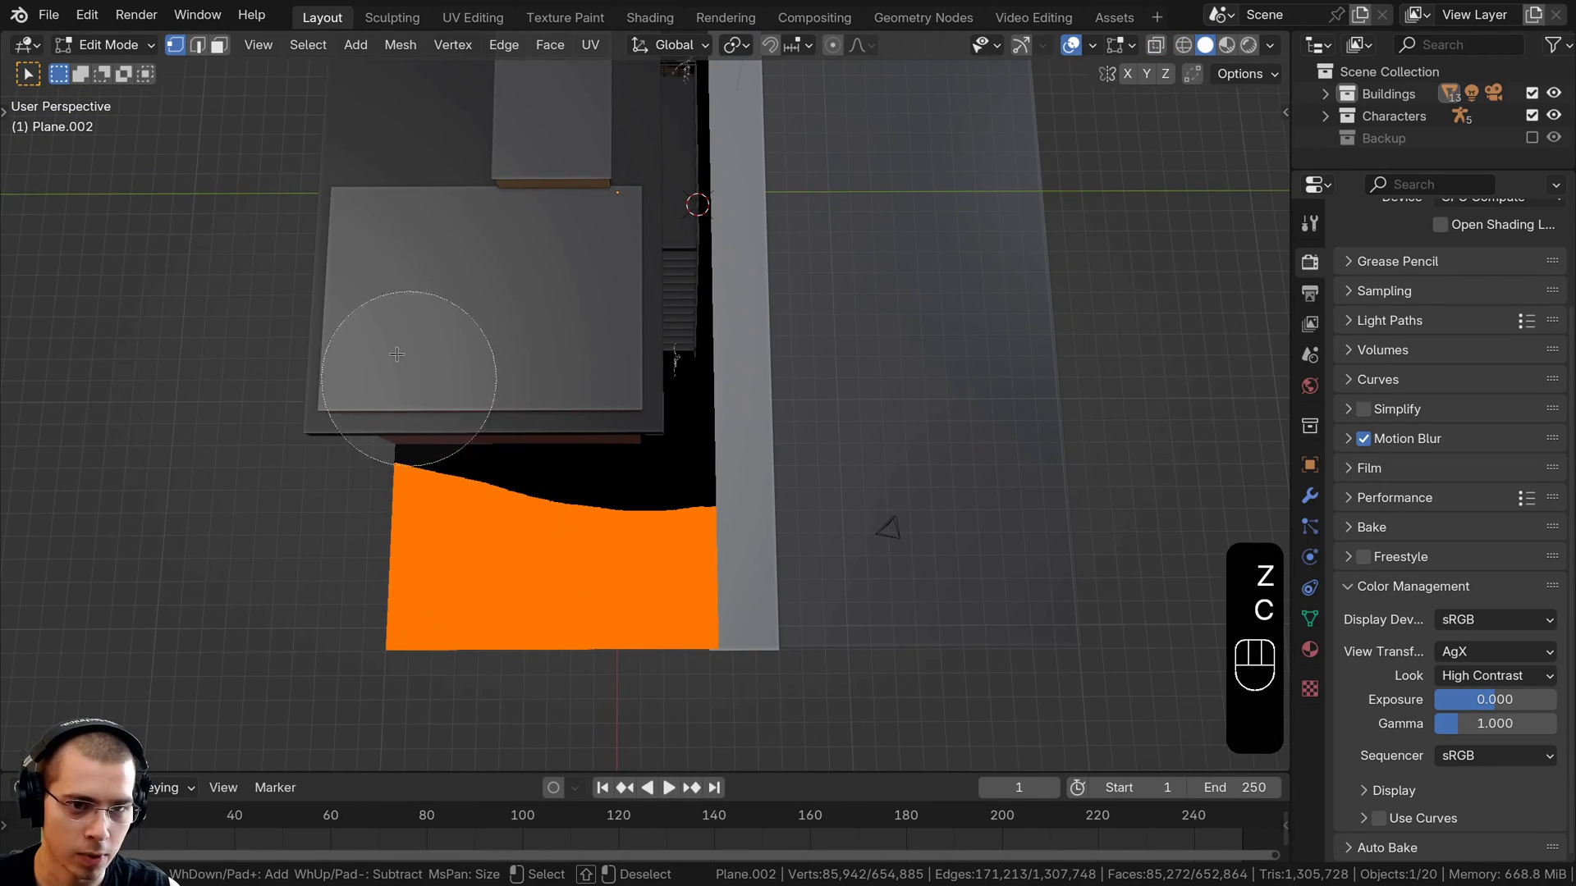
left_click(462, 226)
right_click(462, 226)
key("KP_7")
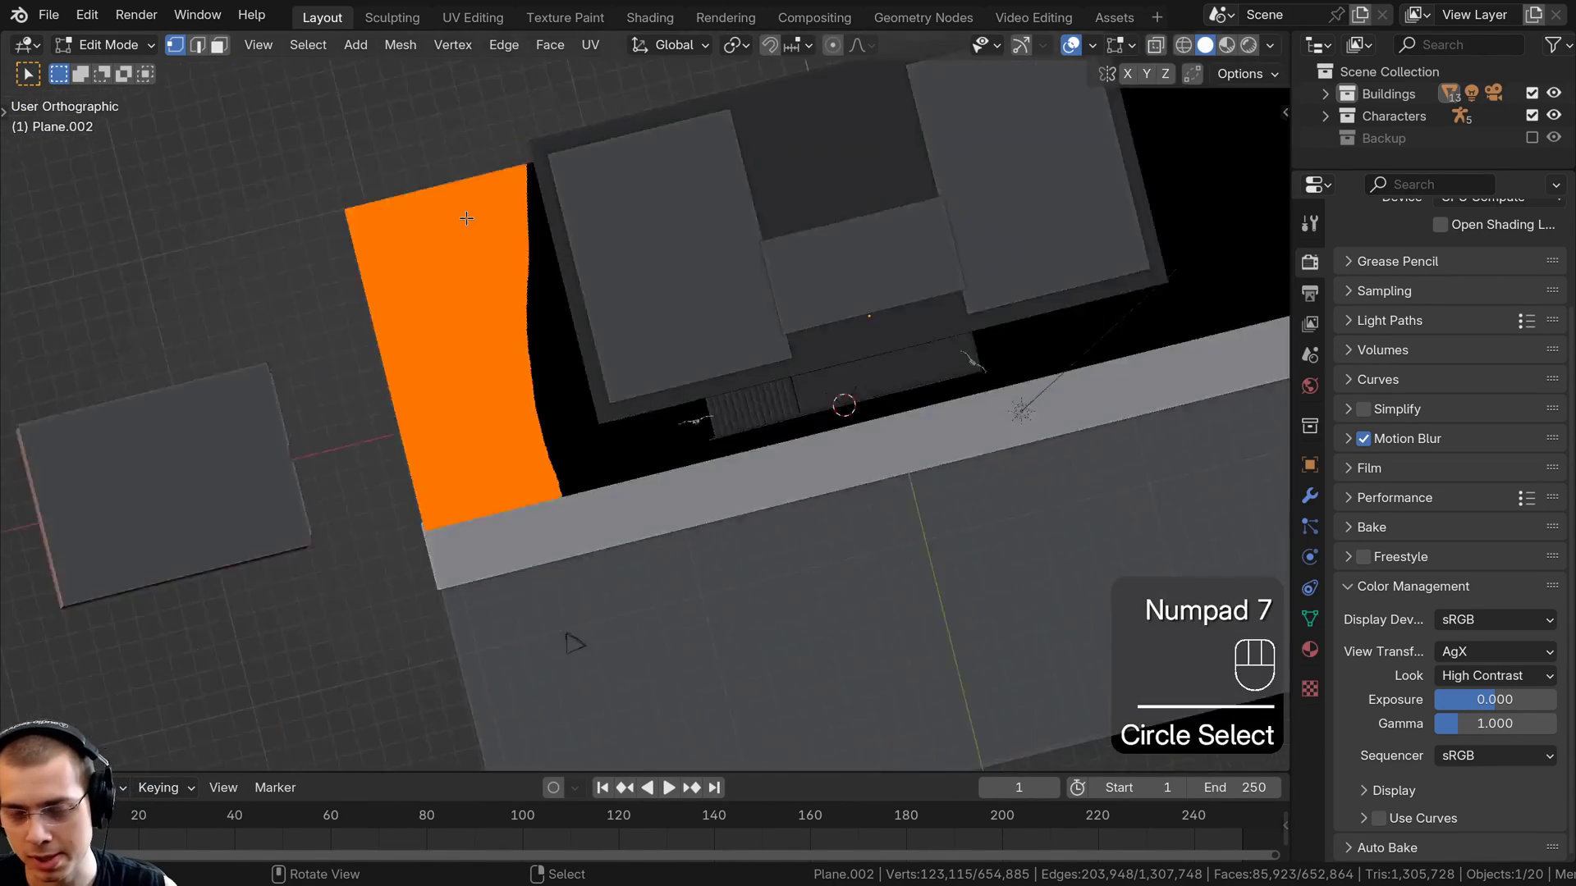
key("z")
left_click(602, 261)
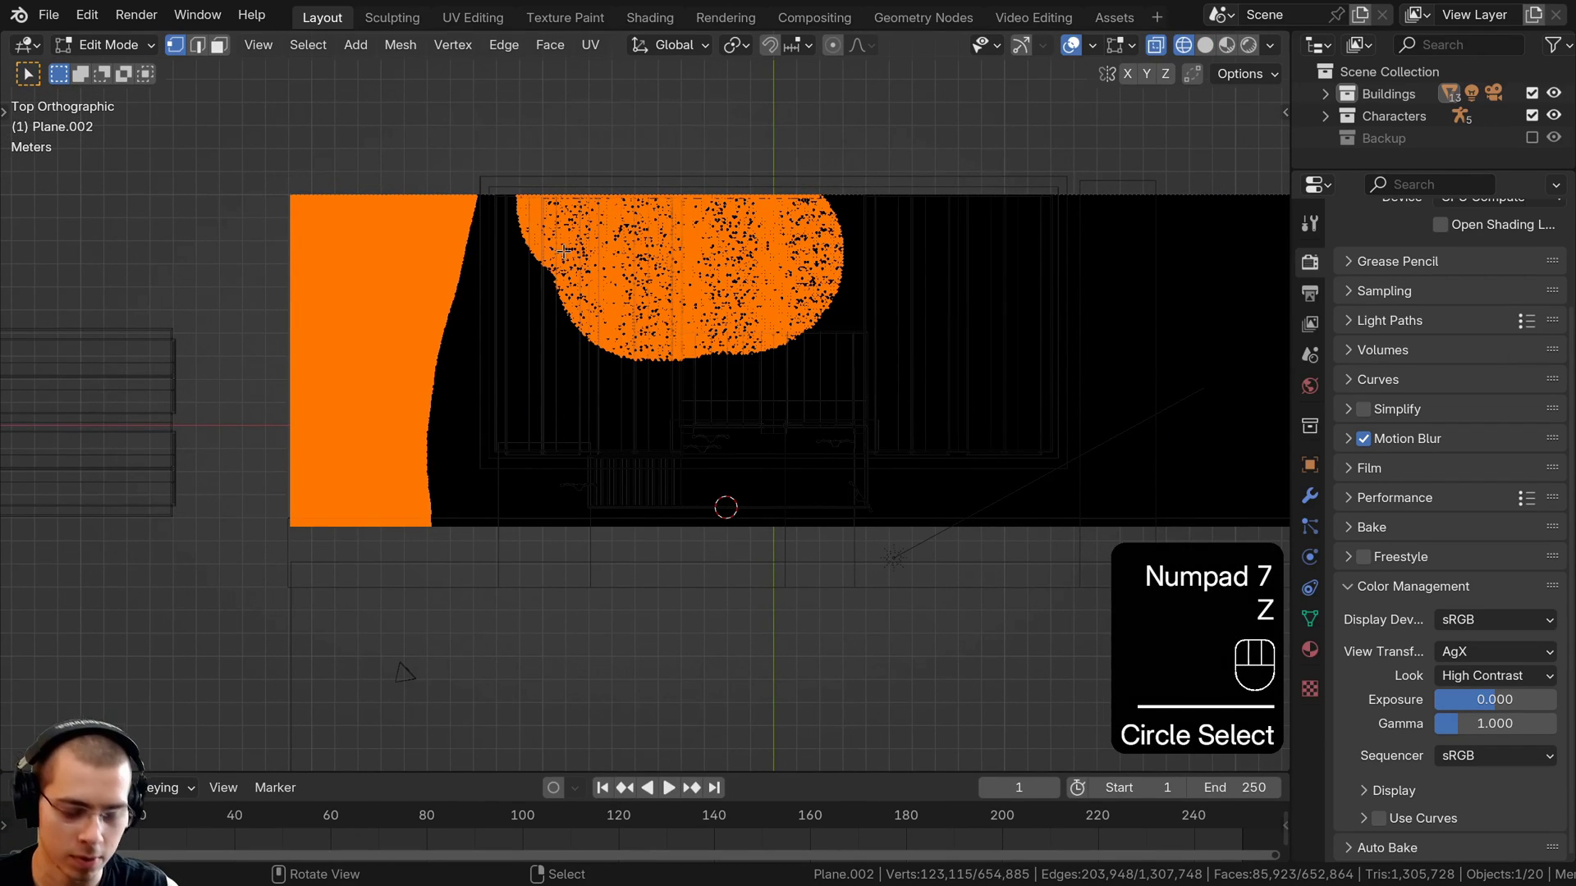
key("c")
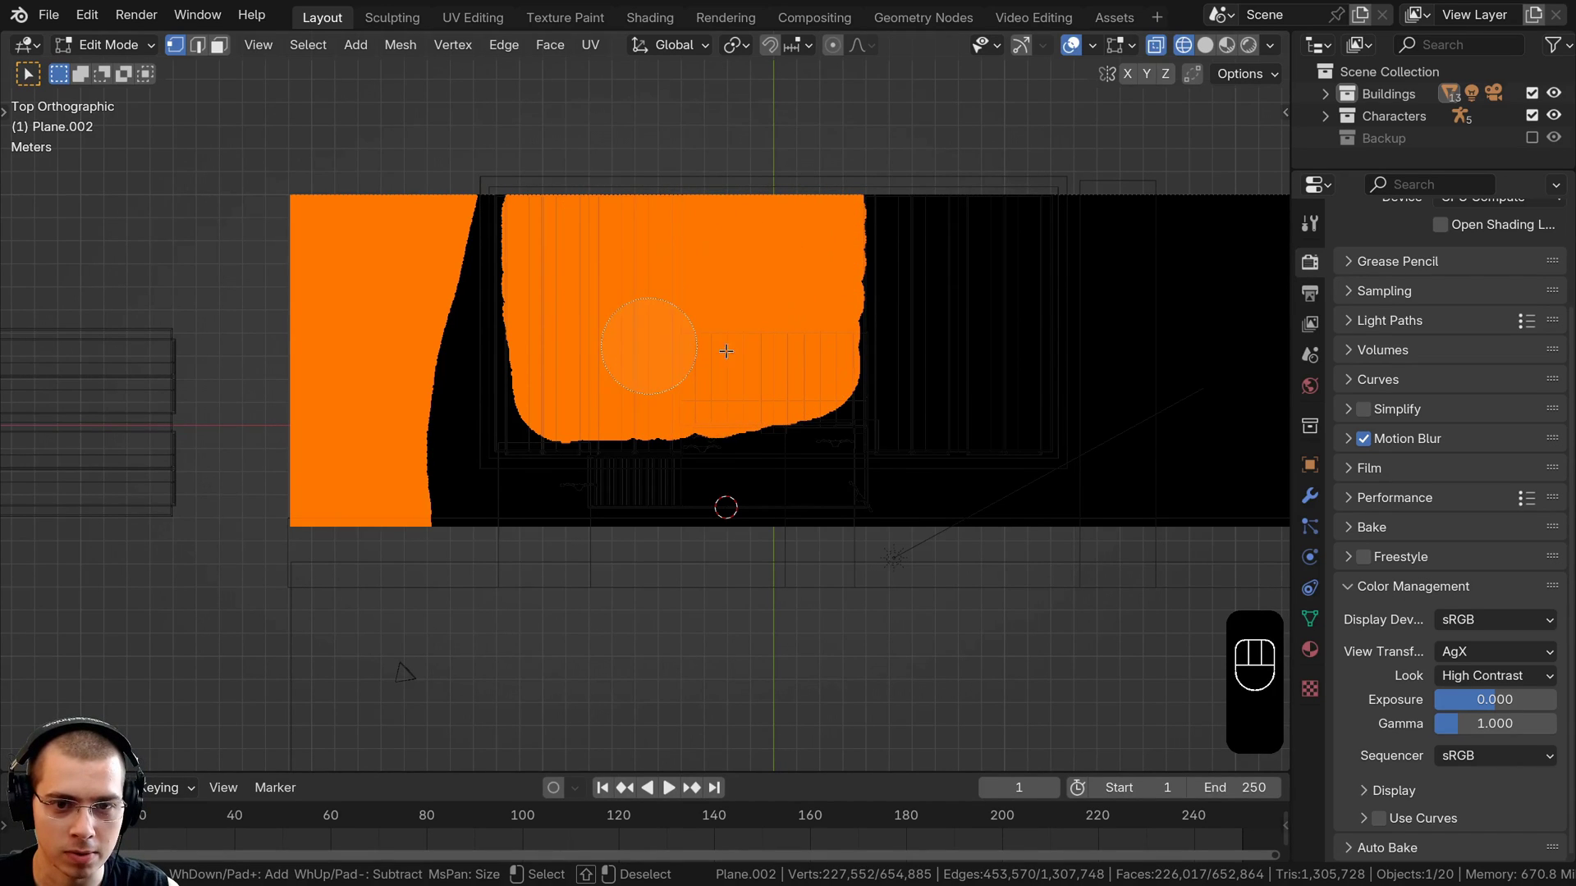
Add the rear half of the ground between the main building and the far building to the selection with Box Select
key("KP_0")
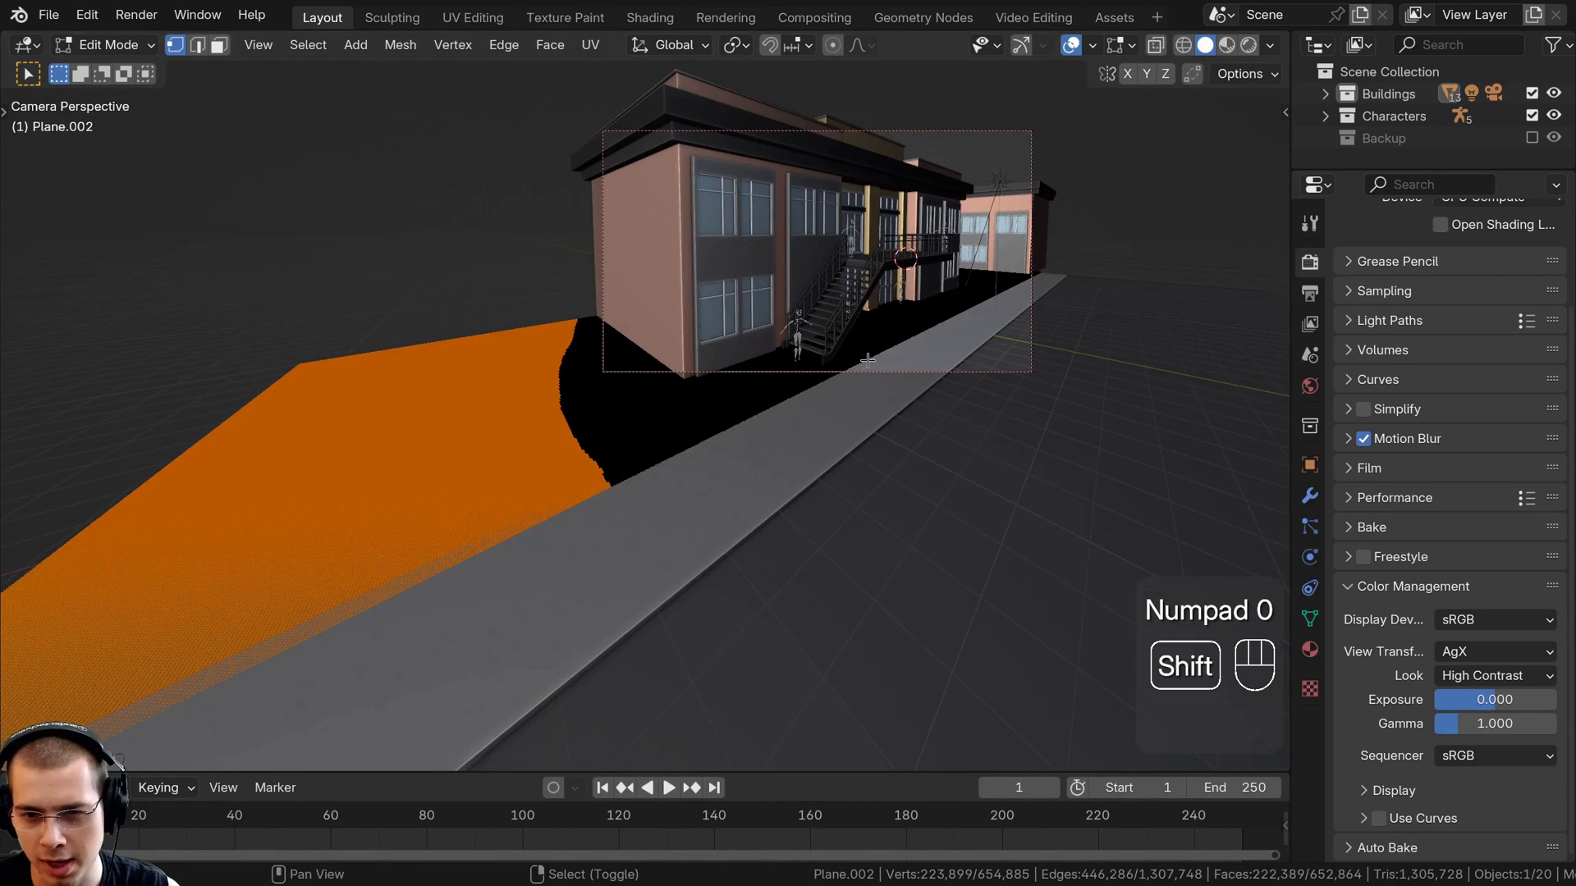
middle_click_drag(925, 252, 728, 328, "shift")
scroll(728, 328, "up", 1)
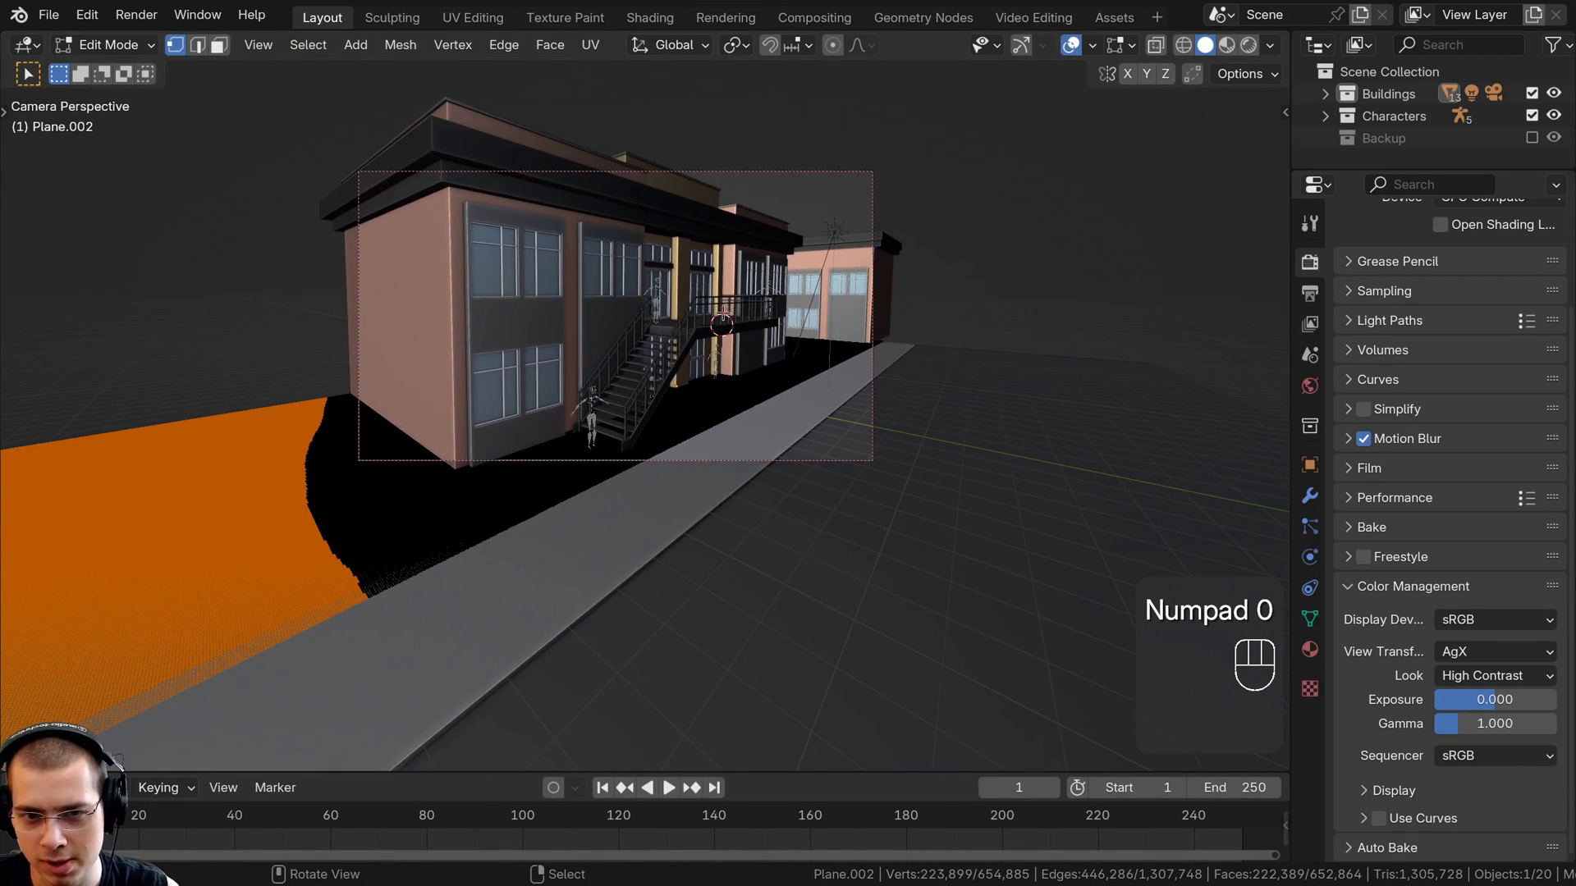
middle_click_drag(830, 328, 792, 336, "shift")
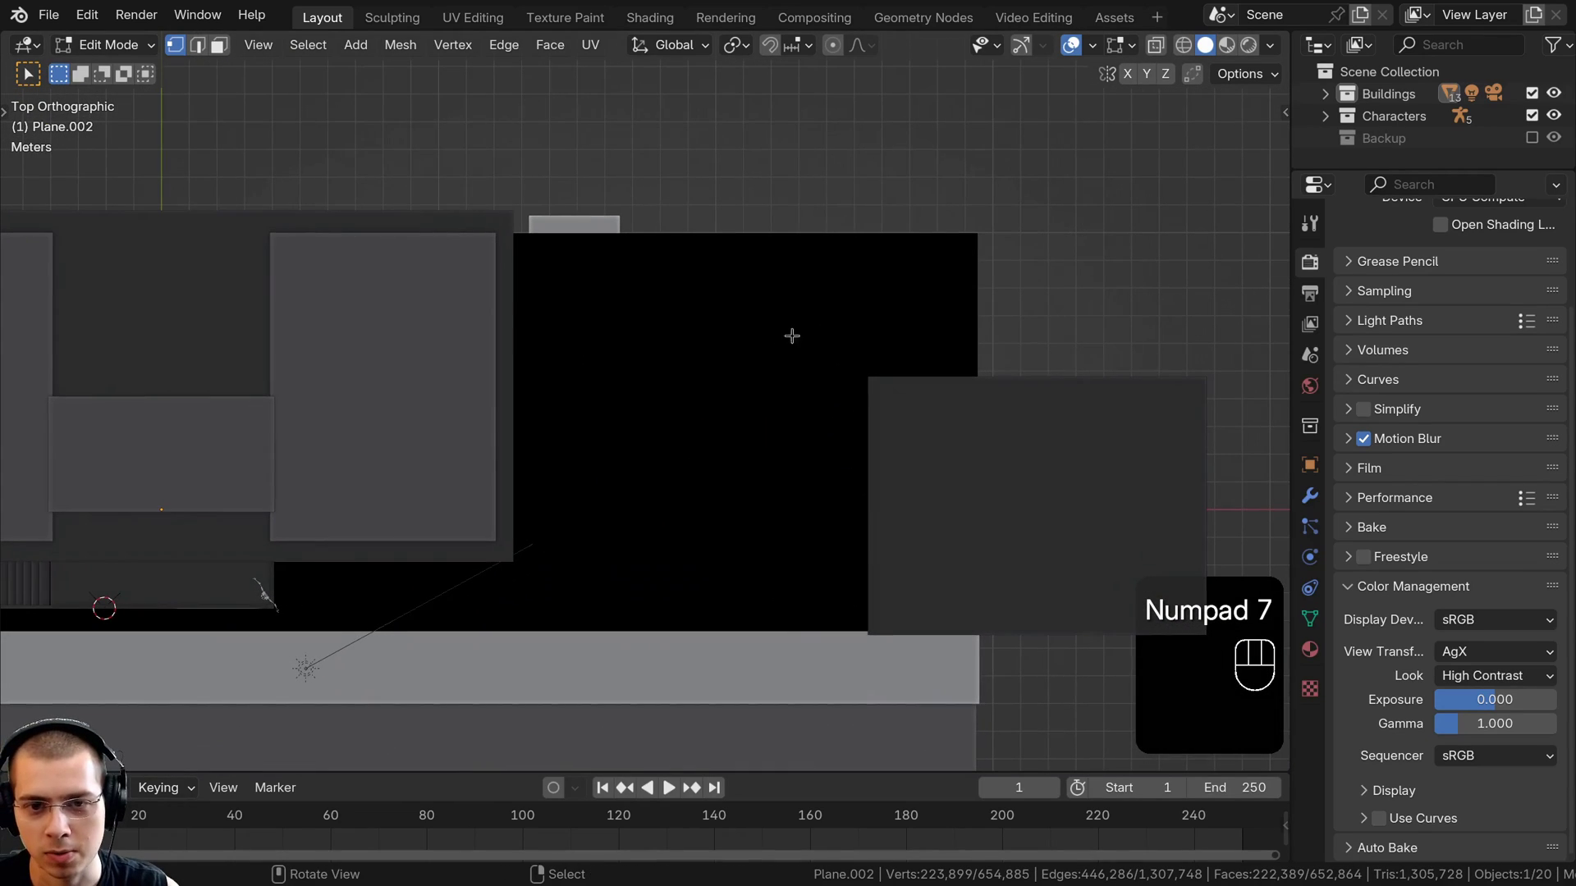
key("z")
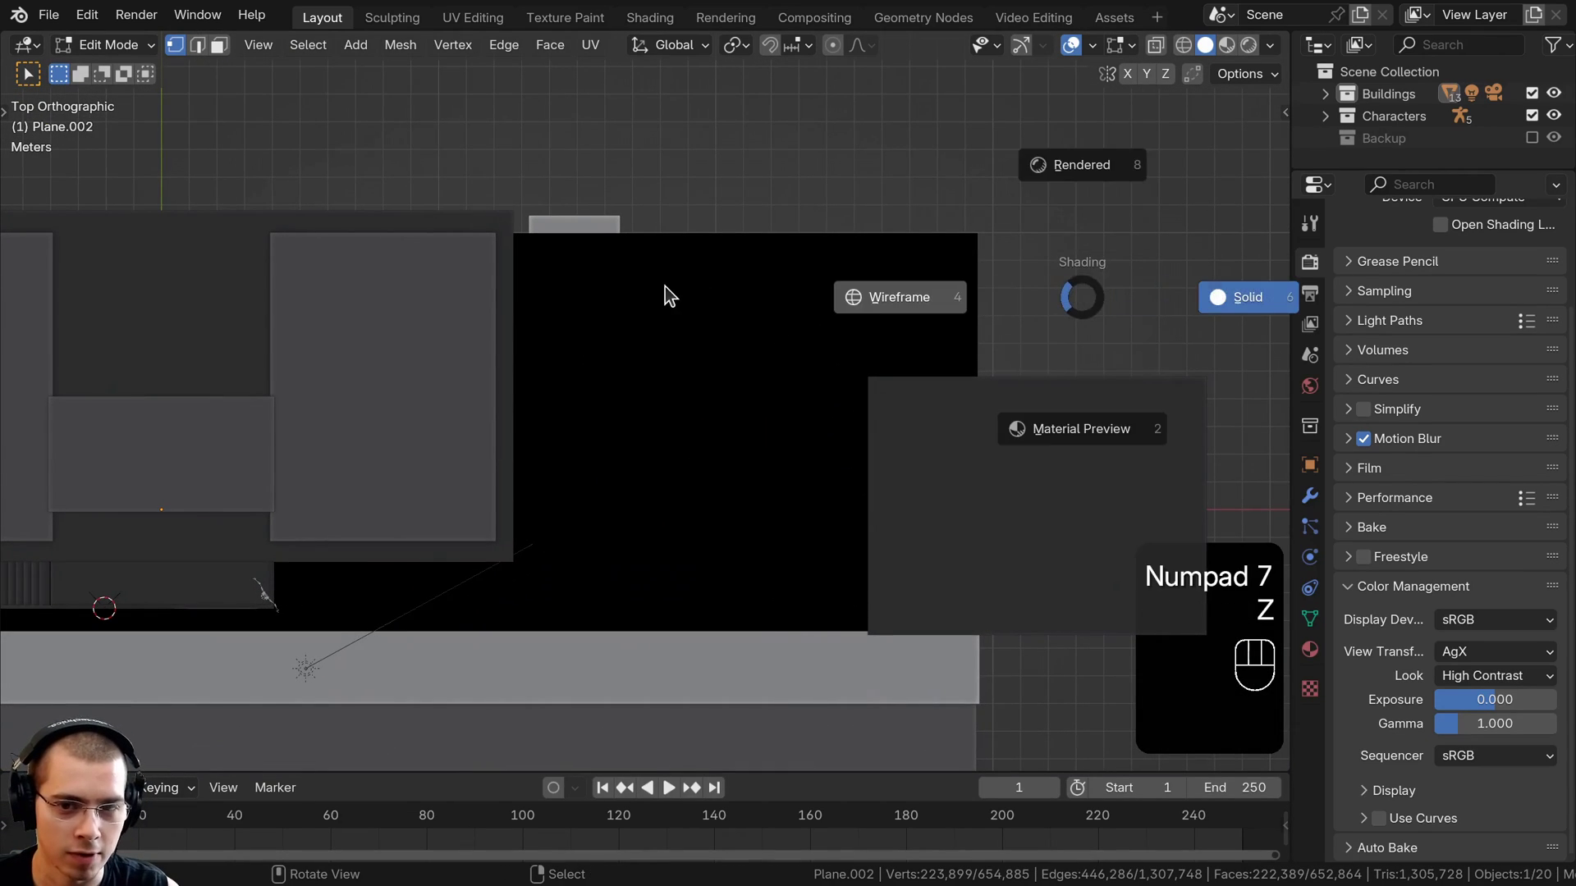
left_click(961, 296)
key("b")
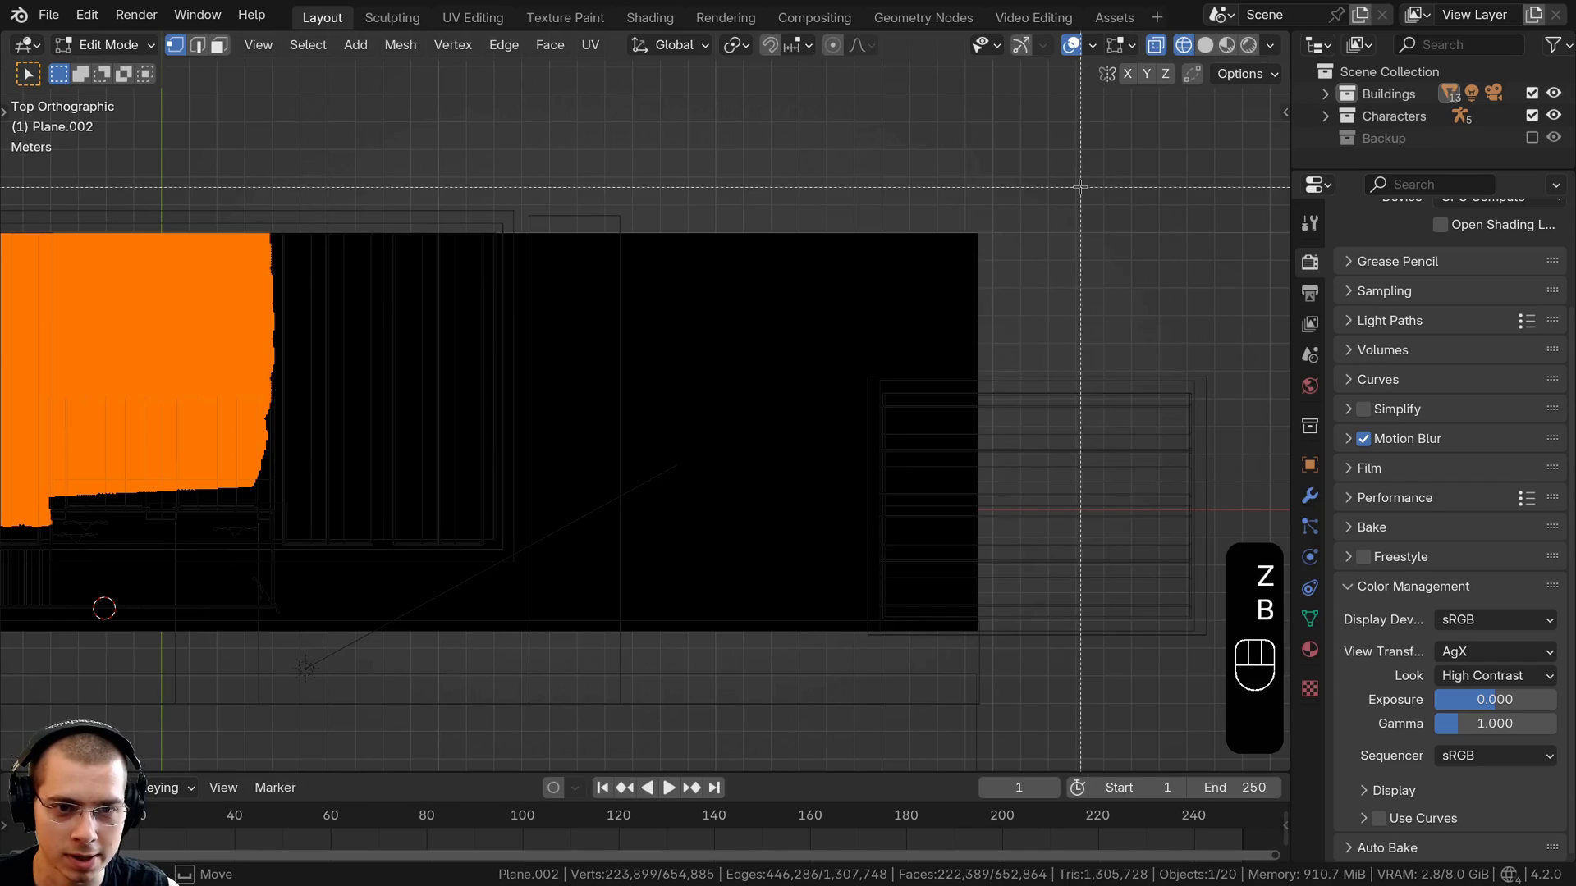
left_click_drag(1080, 188, 485, 397)
key("b")
mouse_move(679, 143)
left_mouse_down()
mouse_move(598, 204)
mouse_move(231, 385)
mouse_move(187, 365)
mouse_move(471, 492)
mouse_move(496, 483)
left_mouse_up()
key("b")
key("z")
left_click(732, 482)
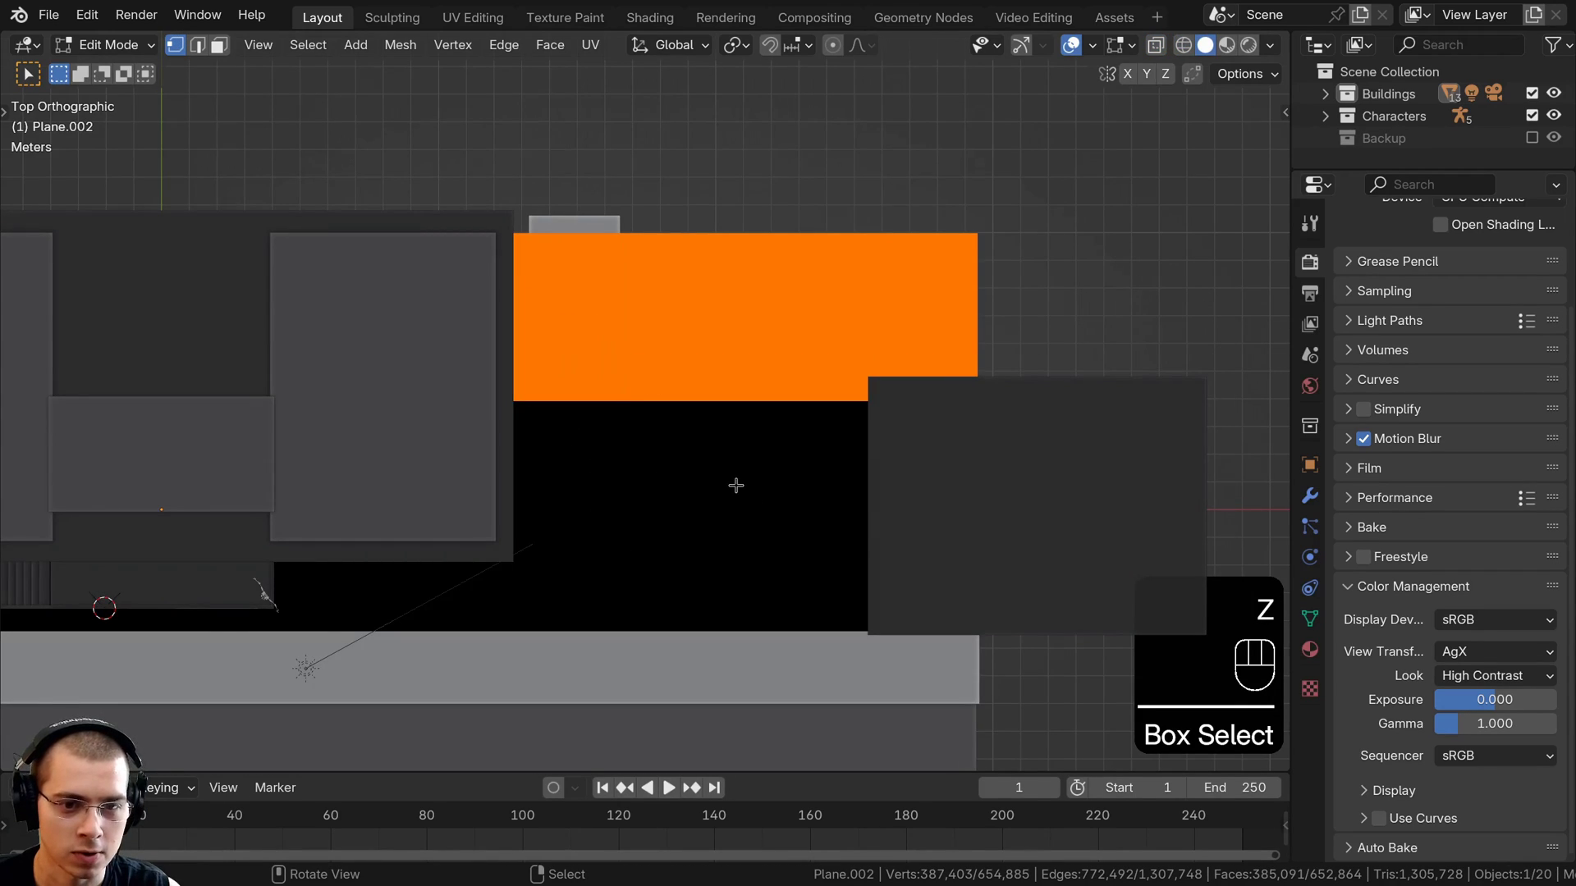
Check the selection through the camera, delete the selected ground vertices, and return to Object Mode
key("KP_0")
scroll(590, 510, "down", 1)
middle_click_drag(589, 510, 627, 450, "shift")
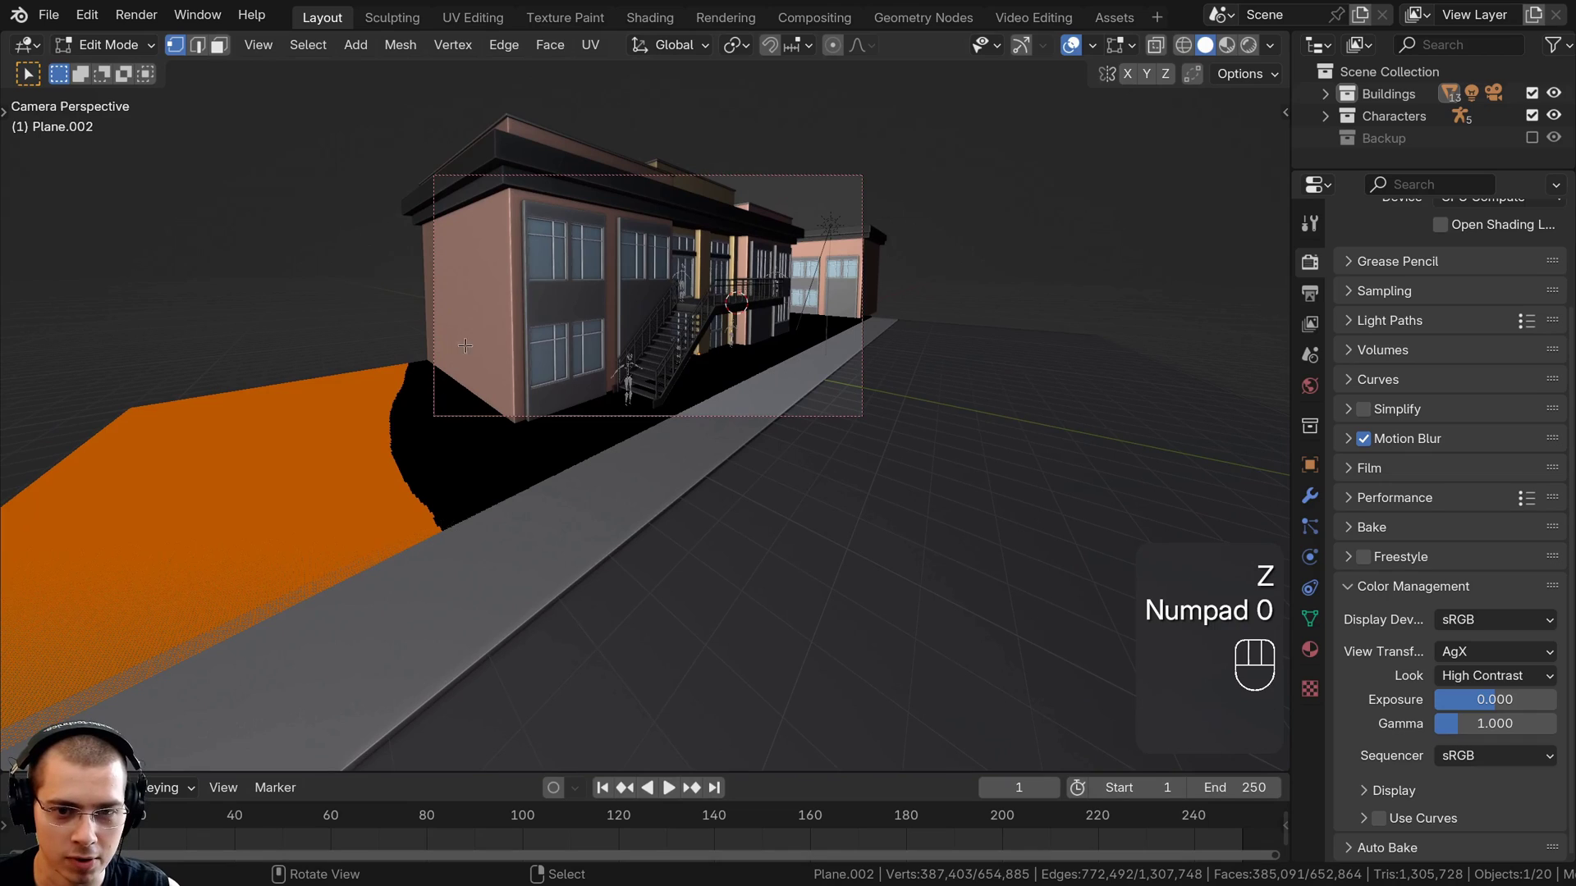
key("x")
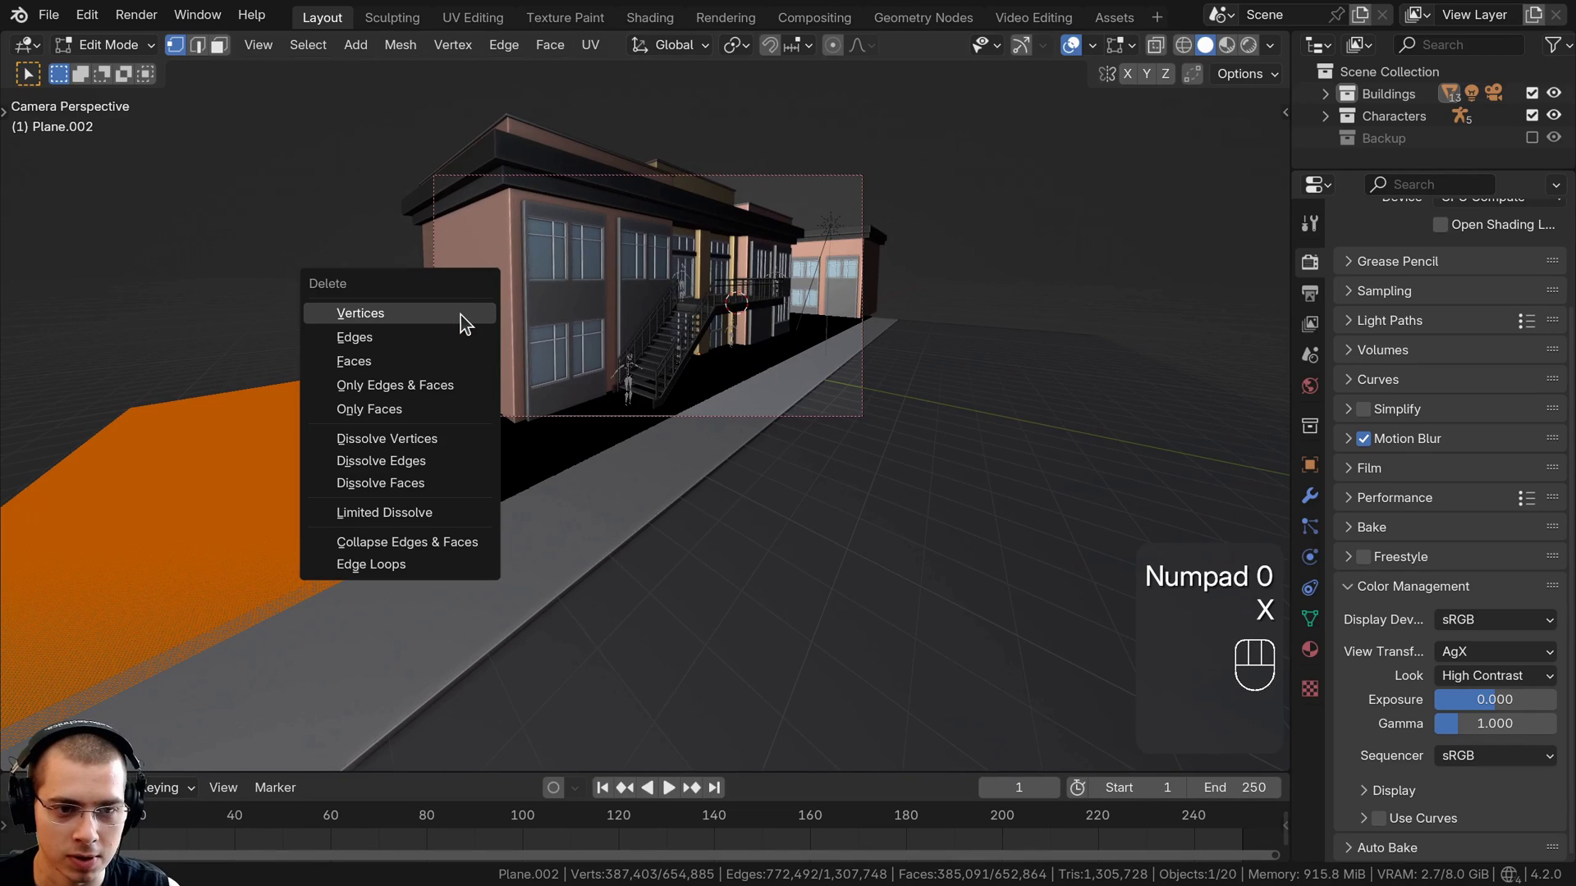
left_click(377, 316)
scroll(661, 357, "down", 2)
key("Tab")
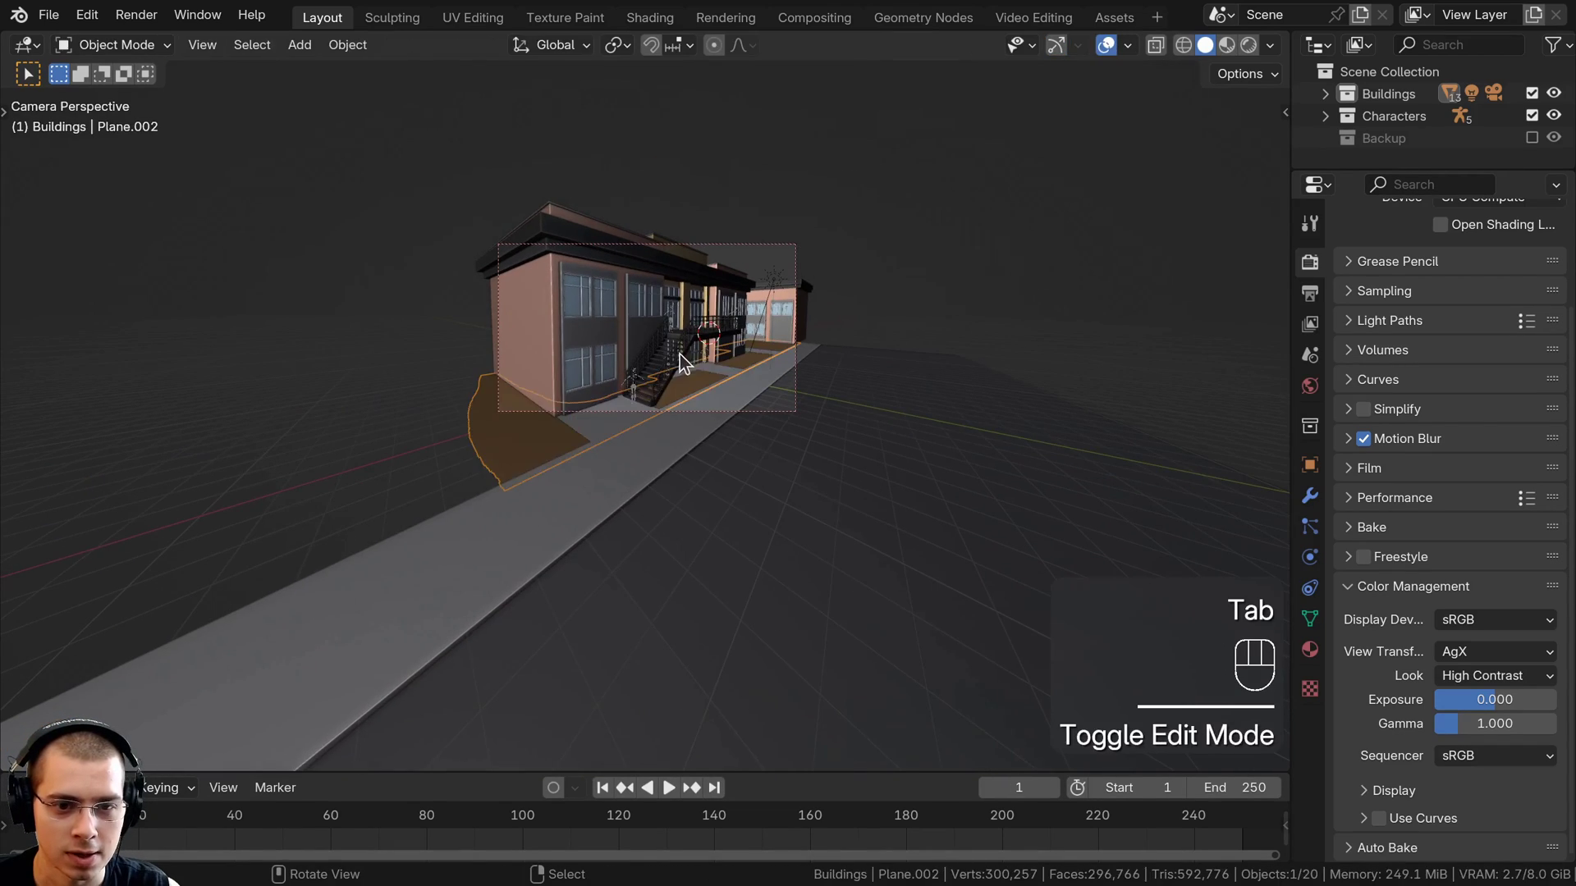
Open the ground plane in the Sculpting workspace and frame the dirt patches around the exterior staircase
scroll(686, 386, "up", 4)
key("a")
mouse_move(686, 402)
middle_mouse_down()
mouse_move(629, 463)
mouse_move(540, 427)
mouse_move(651, 358)
mouse_move(676, 380)
middle_mouse_up()
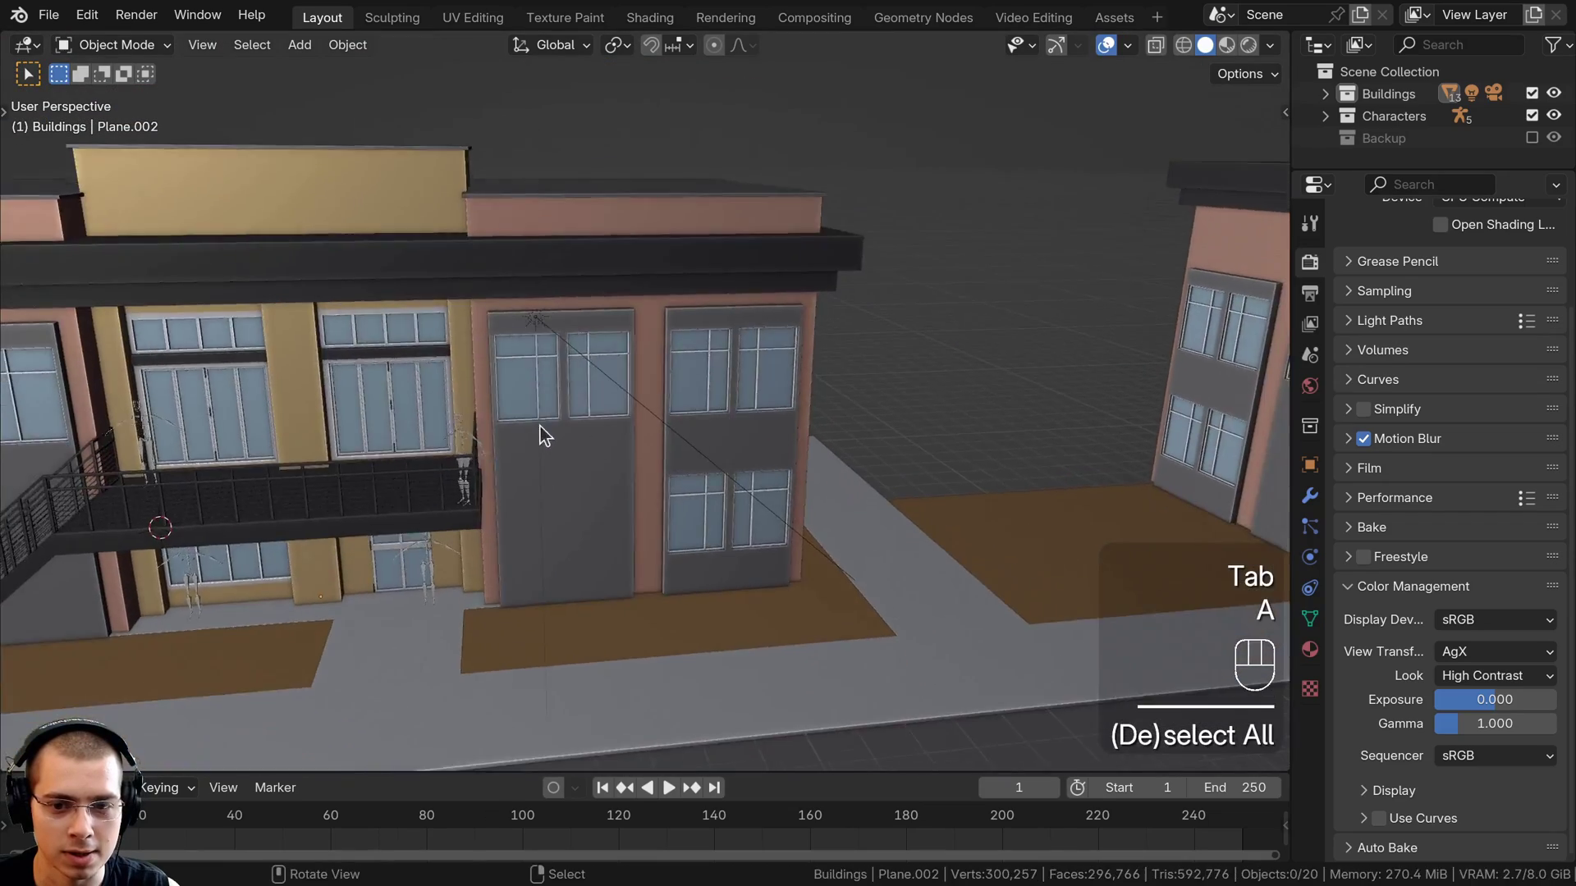
scroll(540, 427, "down", 3)
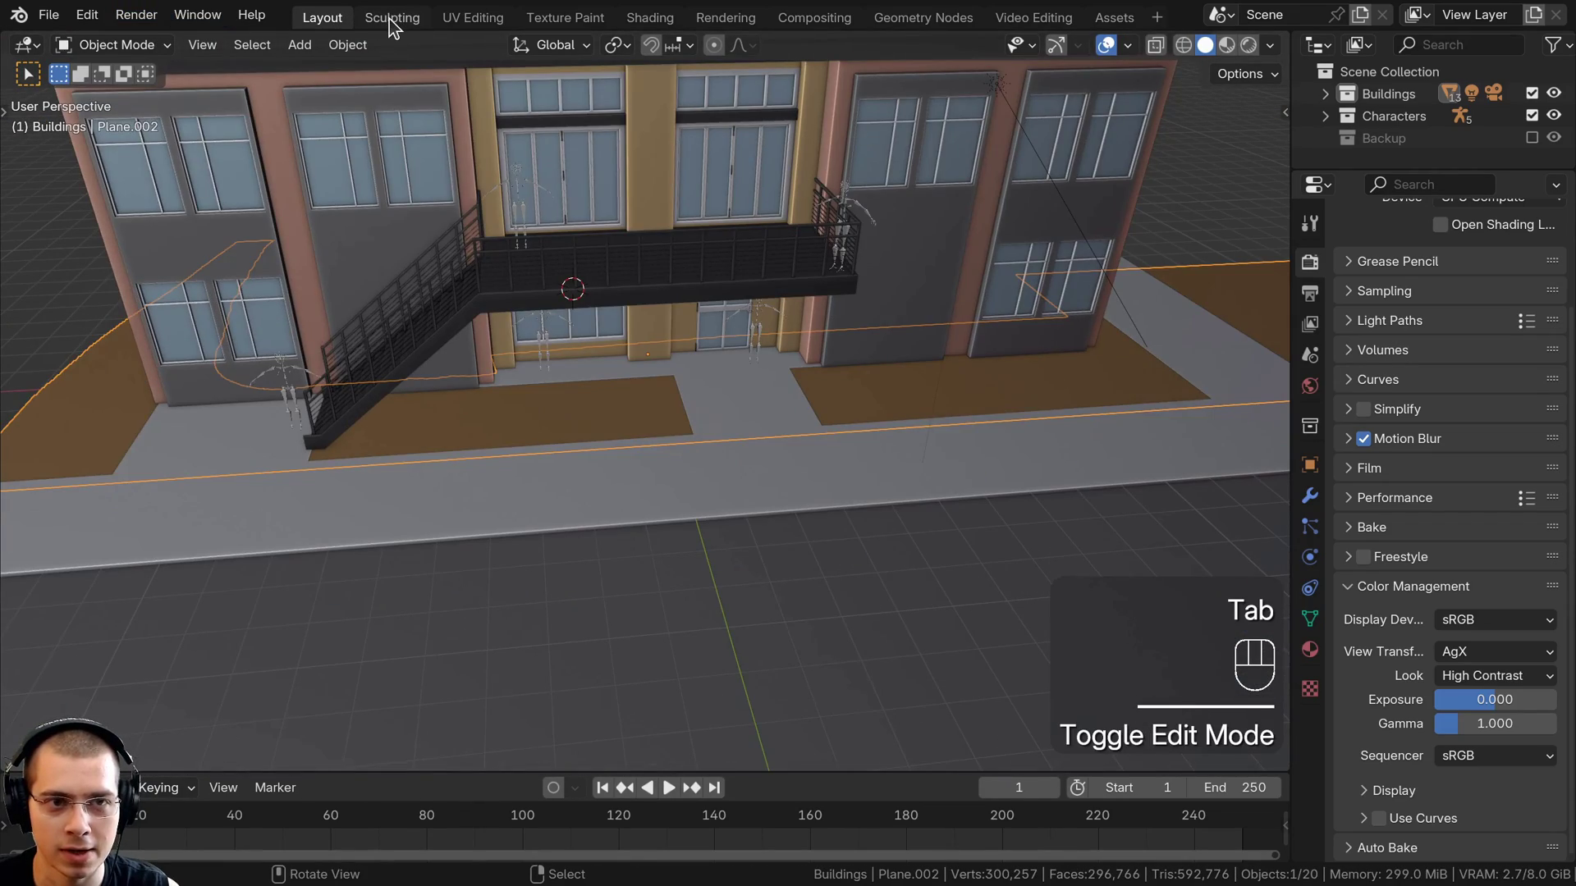
left_click(392, 18)
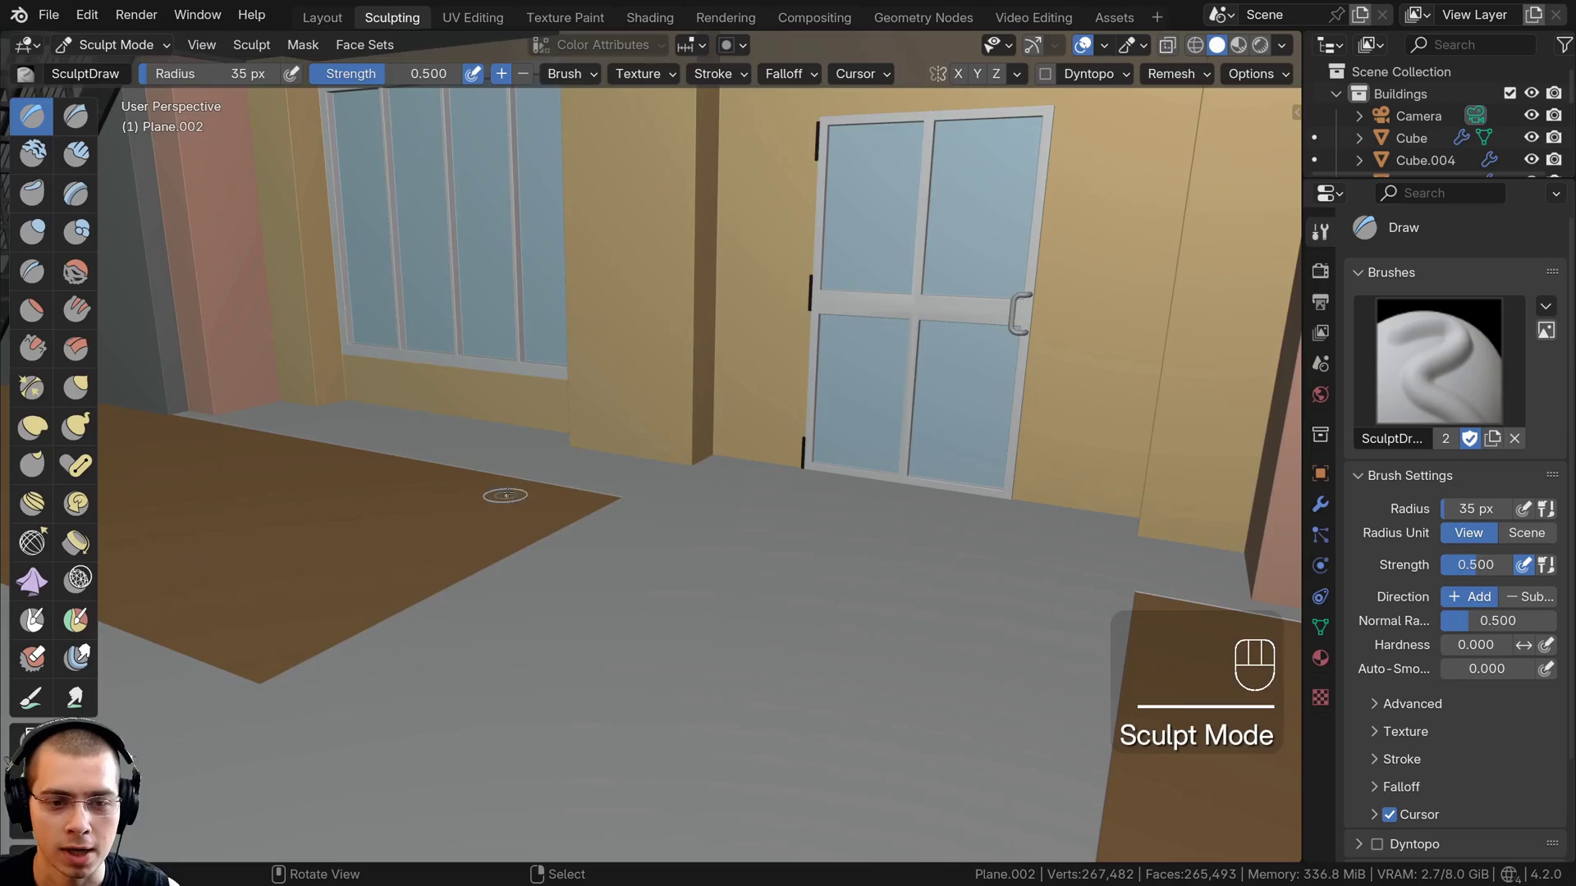
middle_click_drag(506, 495, 465, 566)
scroll(509, 598, "down", 3)
middle_click_drag(507, 443, 686, 496)
middle_click_drag(686, 495, 703, 479, "shift")
middle_click_drag(591, 489, 794, 502, "shift")
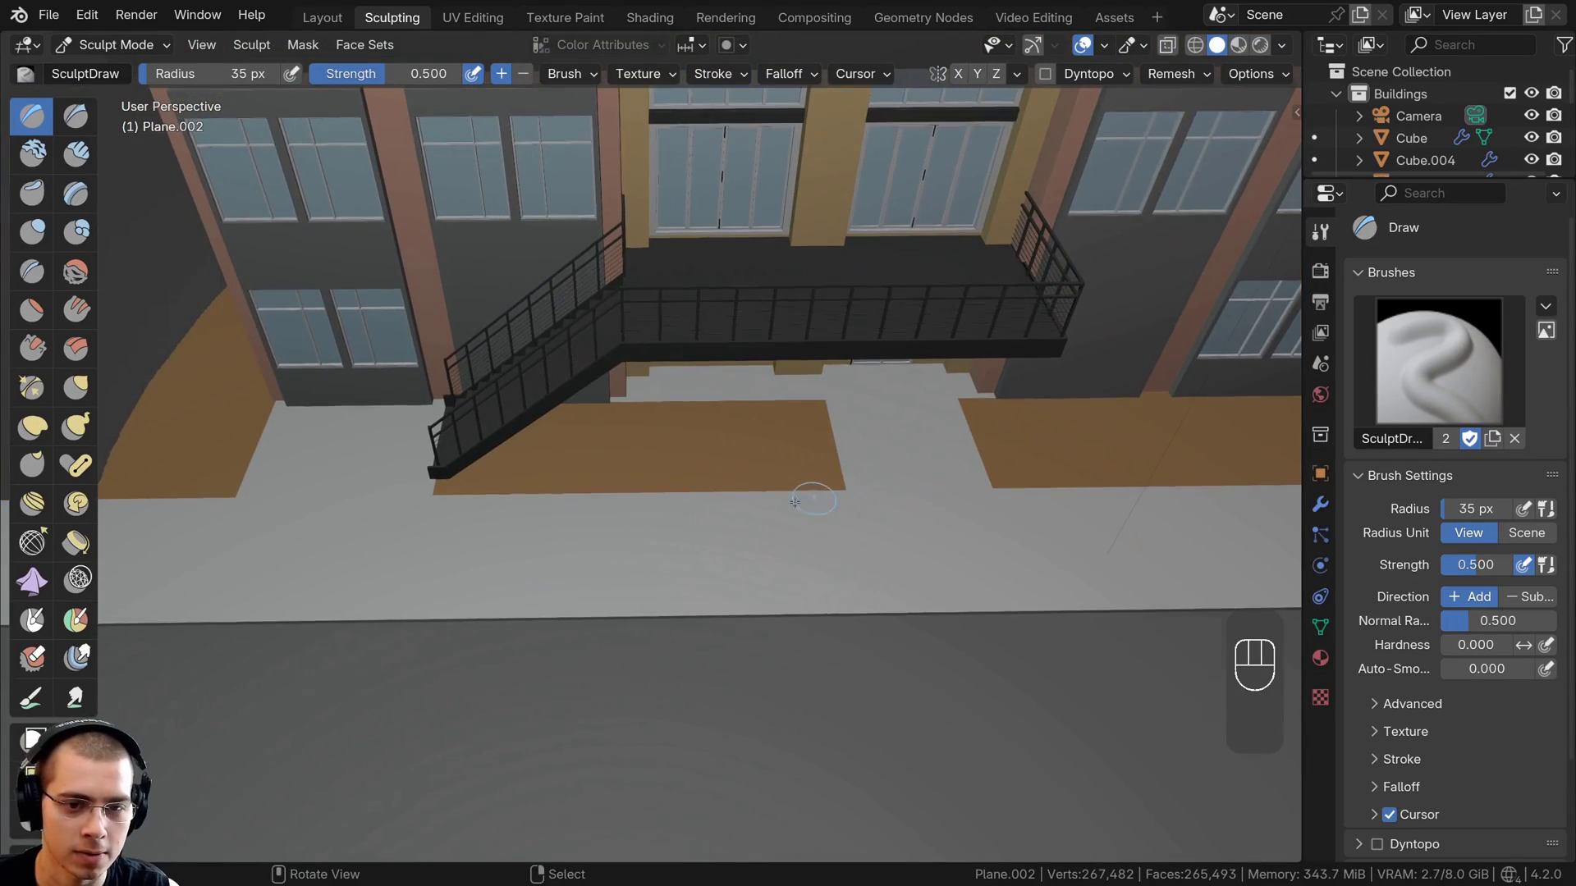
Choose the Clay Strips brush and set its radius to 73 px
left_click(76, 154)
mouse_move(574, 509)
middle_mouse_down("shift")
mouse_move(615, 503)
mouse_move(580, 481)
middle_mouse_up("shift")
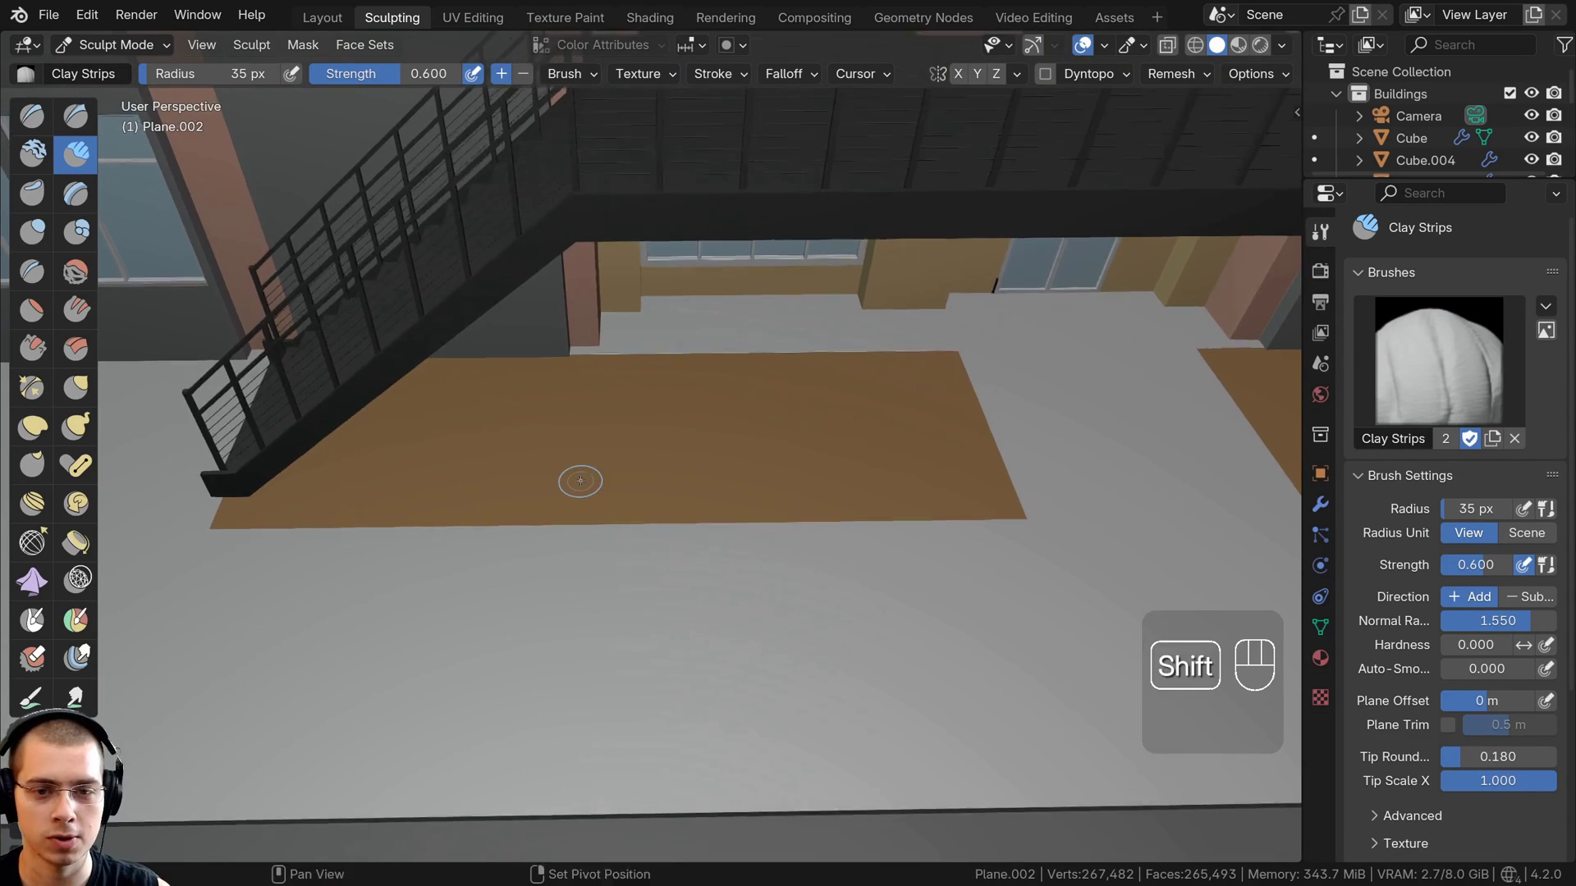
scroll(534, 440, "up", 3)
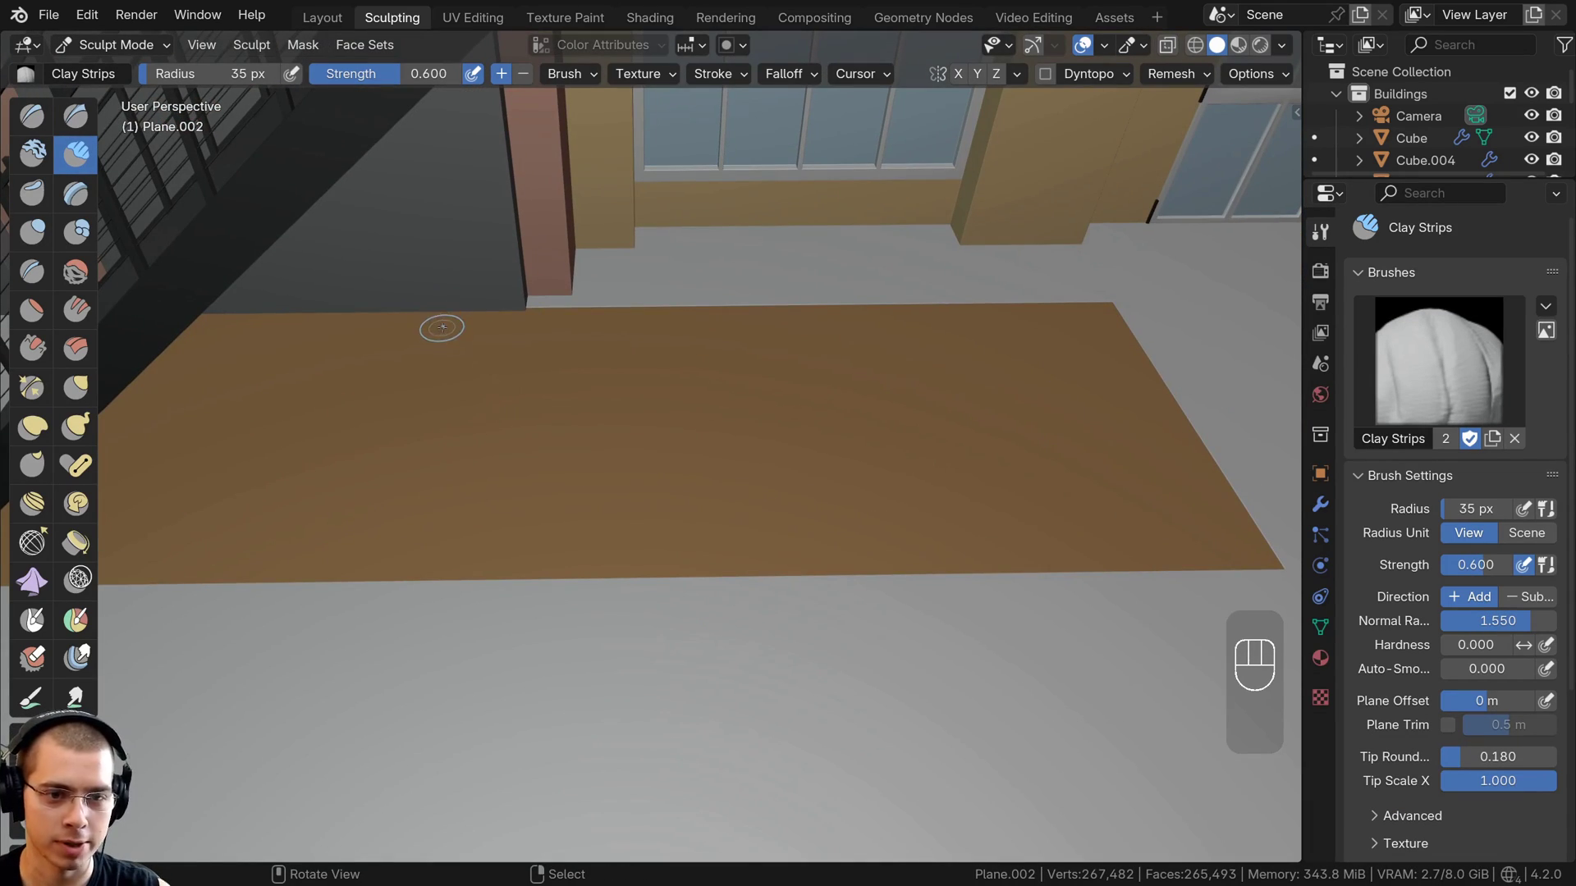
key("f")
left_click(466, 333)
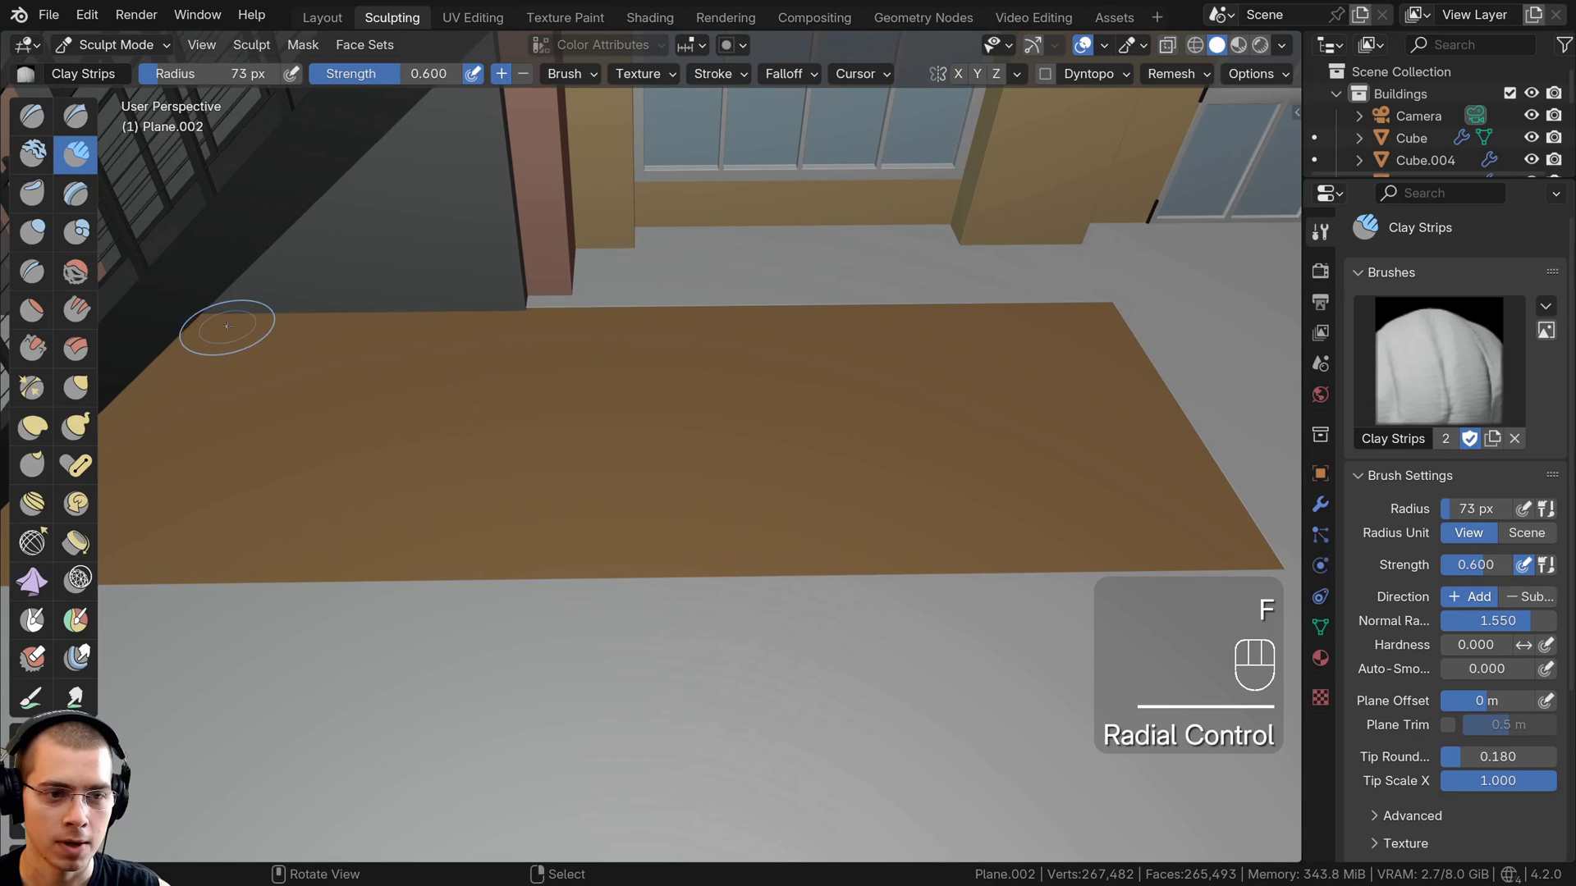
Build up Clay Strips strokes along the building-side edge of the dirt patch beside the staircase
mouse_move(227, 326)
left_mouse_down()
mouse_move(312, 361)
mouse_move(580, 342)
left_mouse_up()
middle_click_drag(581, 341, 468, 356)
mouse_move(468, 355)
left_mouse_down()
mouse_move(688, 320)
mouse_move(828, 321)
left_mouse_up()
mouse_move(895, 316)
left_mouse_down()
mouse_move(965, 312)
mouse_move(1032, 359)
mouse_move(1012, 368)
left_mouse_up()
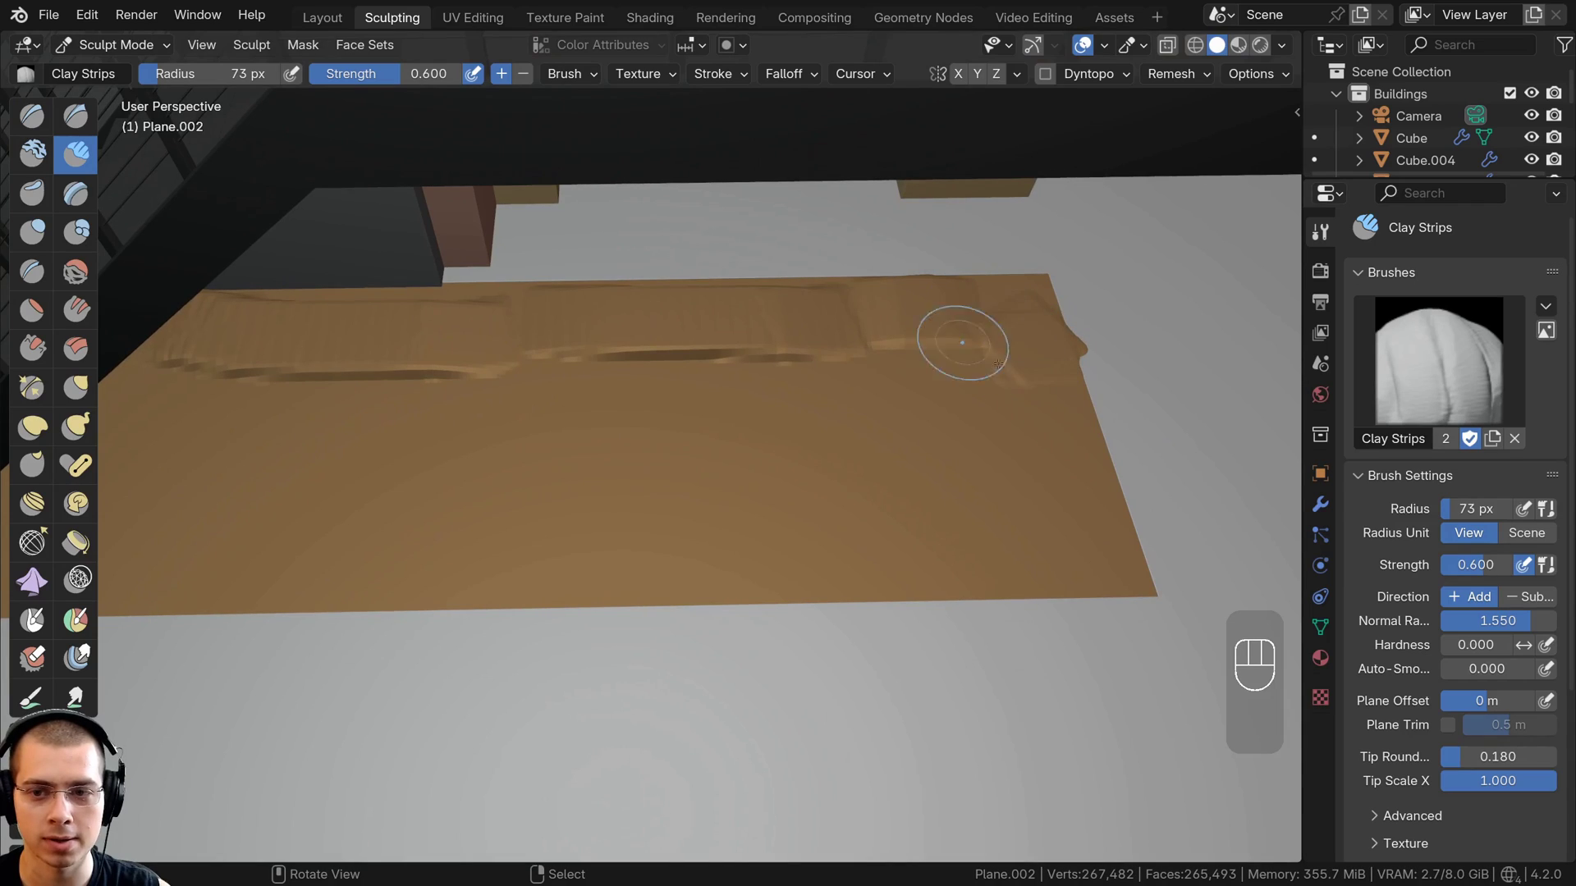
Lower the brush strength to 0.292 and build up softer strokes over the rest of the staircase-side dirt patch
left_click_drag(377, 79, 356, 79)
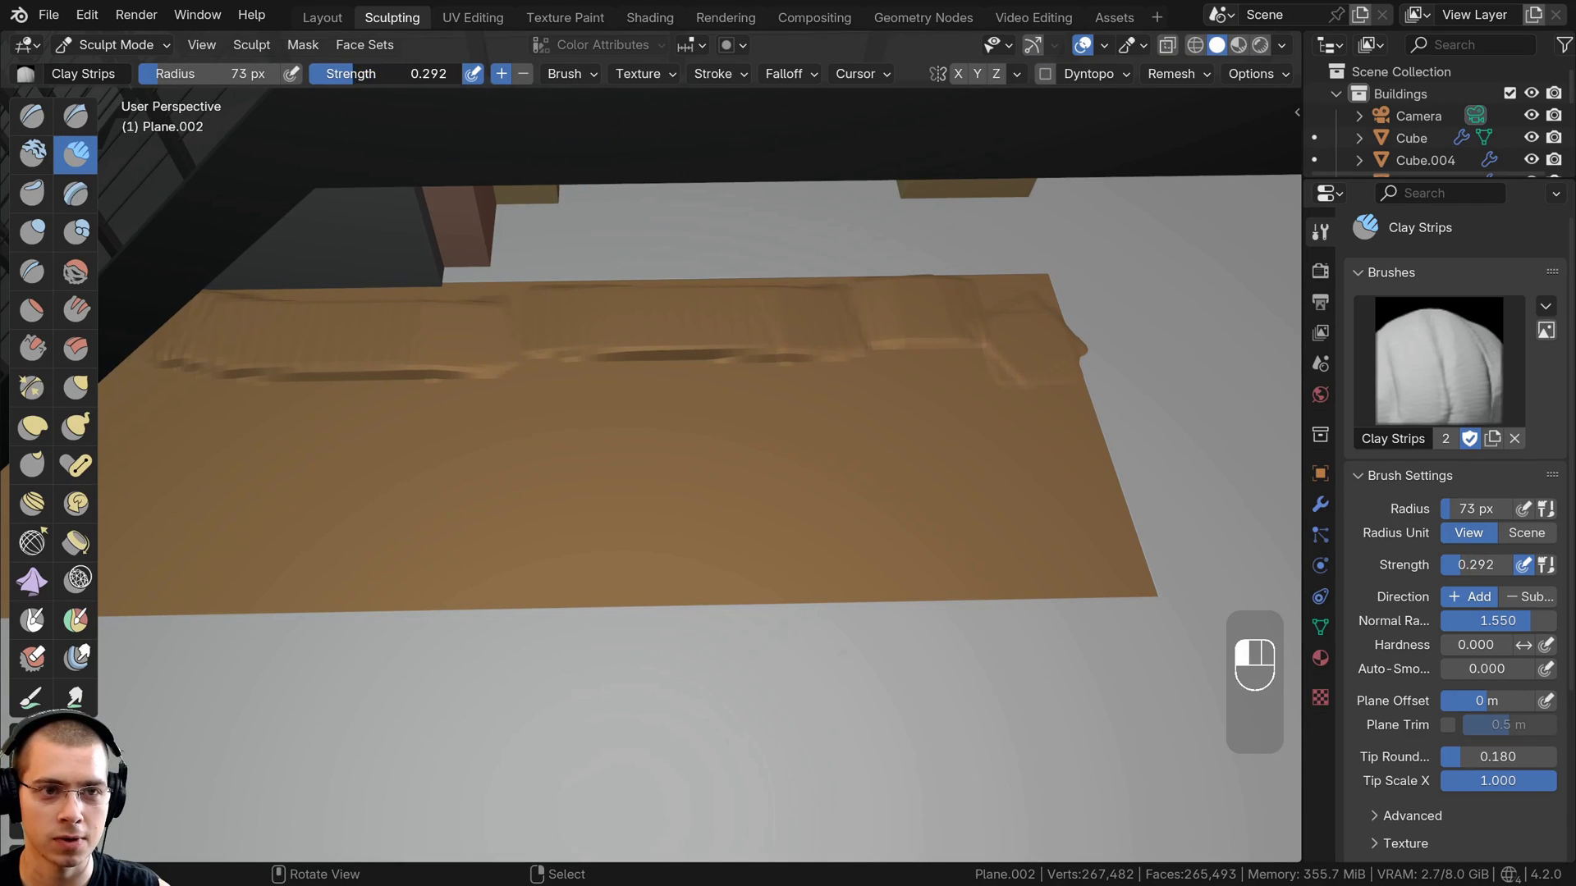
mouse_move(1050, 415)
left_mouse_down()
mouse_move(1108, 565)
mouse_move(661, 527)
left_mouse_up()
middle_click_drag(651, 525, 771, 520, "shift")
scroll(771, 520, "down", 1)
mouse_move(1018, 468)
left_mouse_down()
mouse_move(953, 460)
mouse_move(862, 410)
mouse_move(714, 447)
mouse_move(678, 513)
mouse_move(263, 510)
mouse_move(200, 457)
mouse_move(205, 525)
mouse_move(635, 432)
left_mouse_up()
middle_click_drag(635, 432, 620, 598)
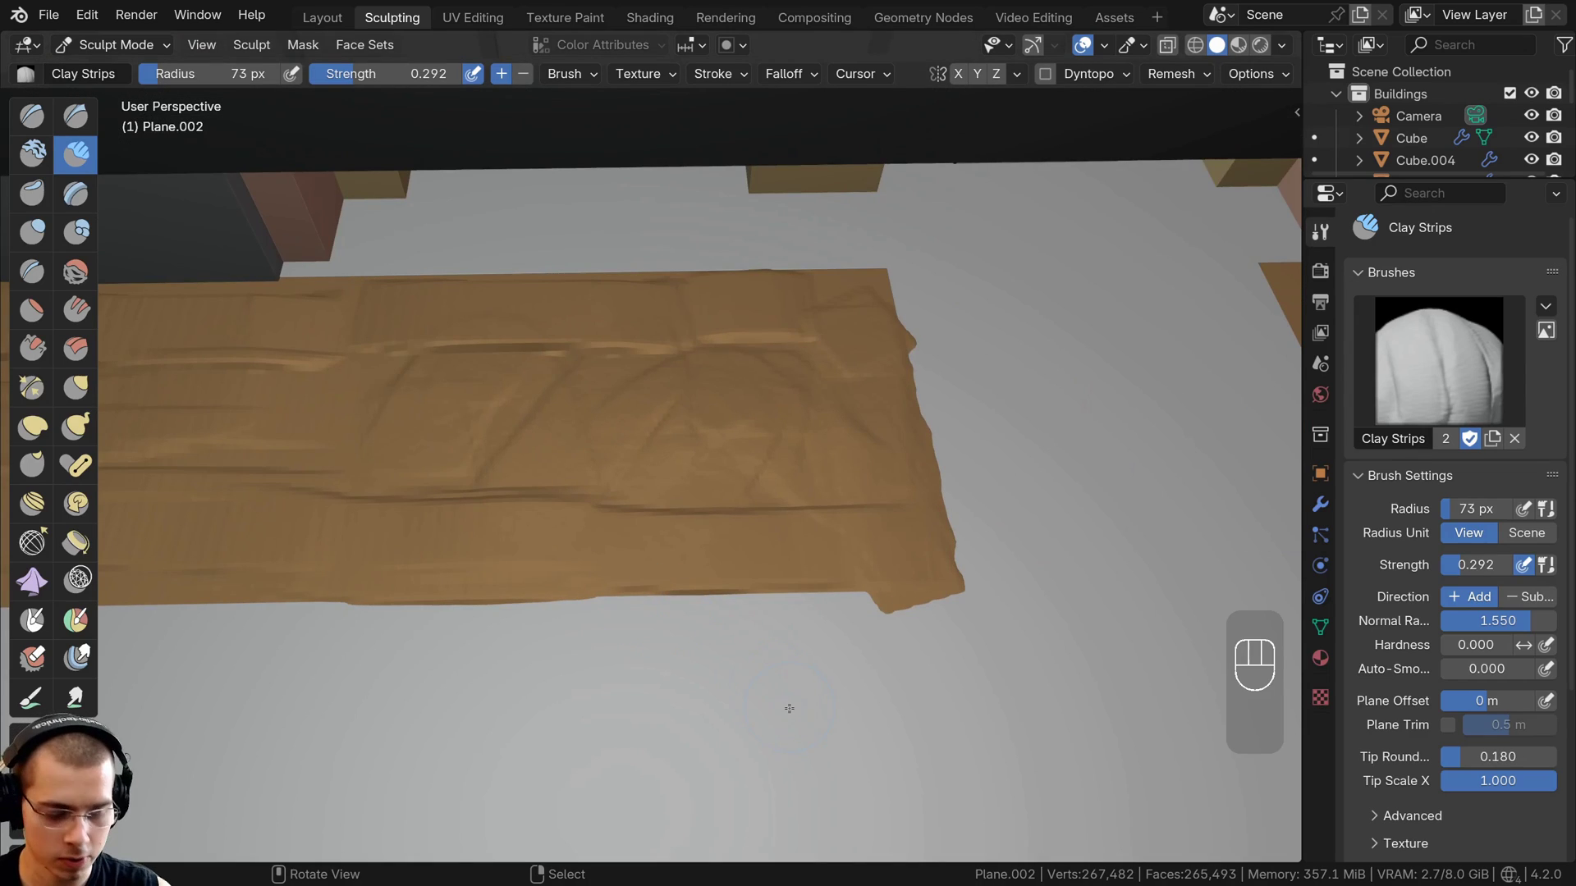
Carve back the bulging corner and walkway-side edge of the staircase-side dirt patch with inverted Clay Strips strokes
key("ctrl")
left_click_drag(859, 634, 919, 645, "ctrl")
mouse_move(1030, 788)
middle_mouse_down()
mouse_move(1020, 689)
mouse_move(943, 619)
middle_mouse_up()
left_click_drag(943, 619, 902, 595, "ctrl")
mouse_move(883, 625)
middle_mouse_down()
mouse_move(862, 458)
mouse_move(870, 312)
middle_mouse_up()
left_click_drag(871, 437, 862, 517, "ctrl")
mouse_move(862, 517)
middle_mouse_down("ctrl")
mouse_move(848, 447)
mouse_move(914, 460)
mouse_move(846, 345)
middle_mouse_up("ctrl")
Build up Clay Strips strokes around the edges of the dirt patch across the entrance walkway, from its near end to the far corner
left_click_drag(846, 345, 630, 334)
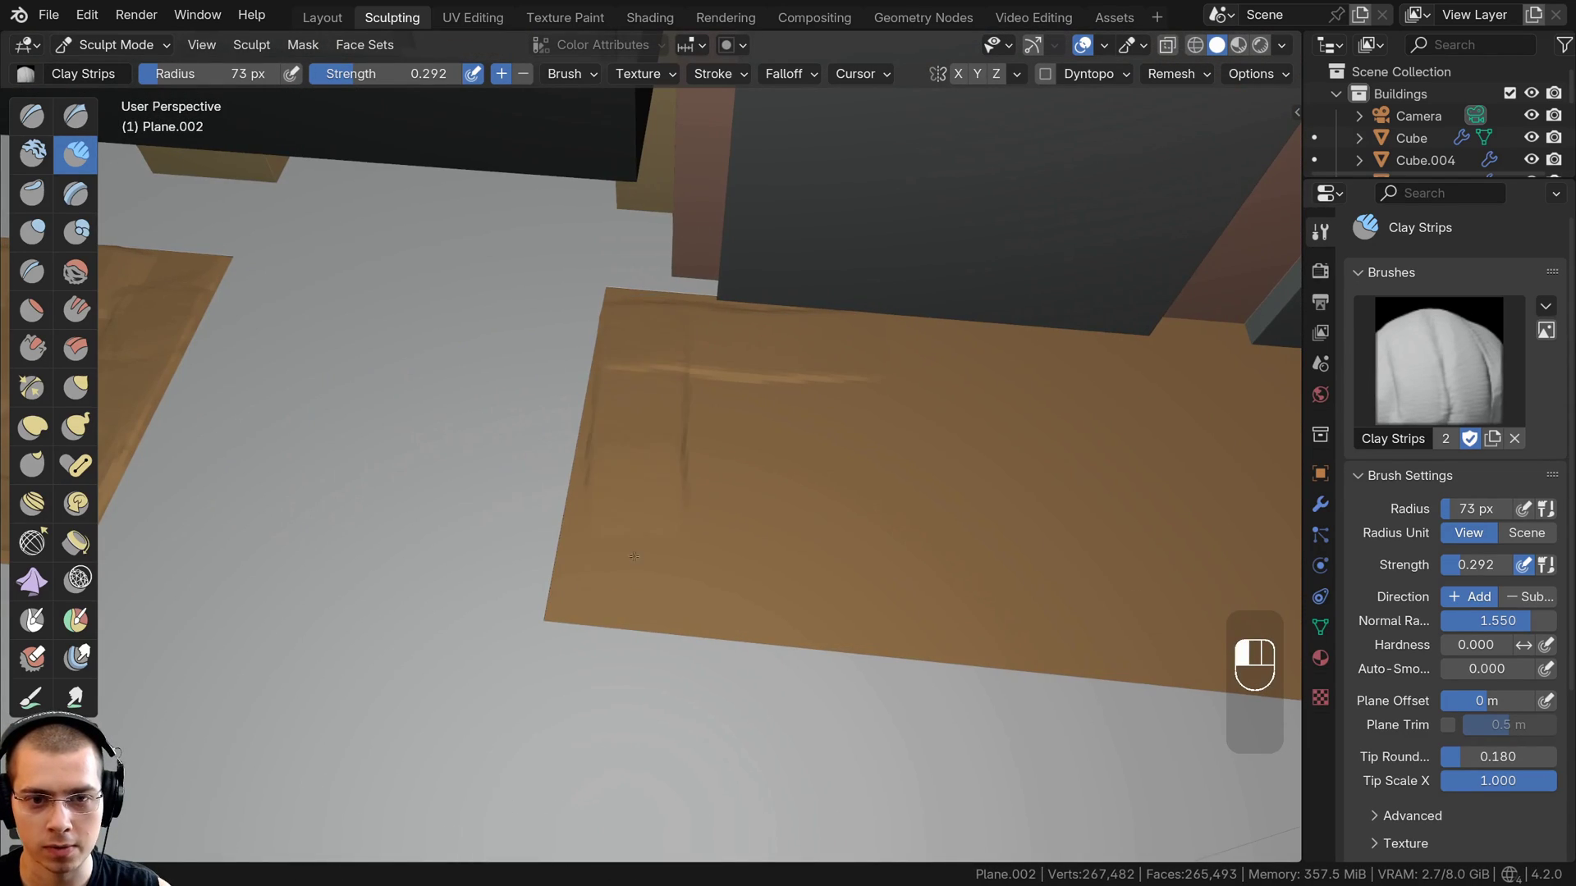
mouse_move(634, 556)
left_mouse_down()
mouse_move(633, 579)
mouse_move(985, 565)
left_mouse_up()
scroll(964, 565, "down", 1)
middle_click_drag(927, 550, 575, 534, "shift")
mouse_move(353, 526)
left_mouse_down()
mouse_move(707, 538)
mouse_move(929, 580)
left_mouse_up()
middle_click_drag(929, 580, 832, 540, "shift")
left_click_drag(632, 558, 975, 572)
middle_click_drag(975, 572, 604, 567, "shift")
mouse_move(605, 567)
left_mouse_down()
mouse_move(882, 605)
mouse_move(878, 298)
left_mouse_up()
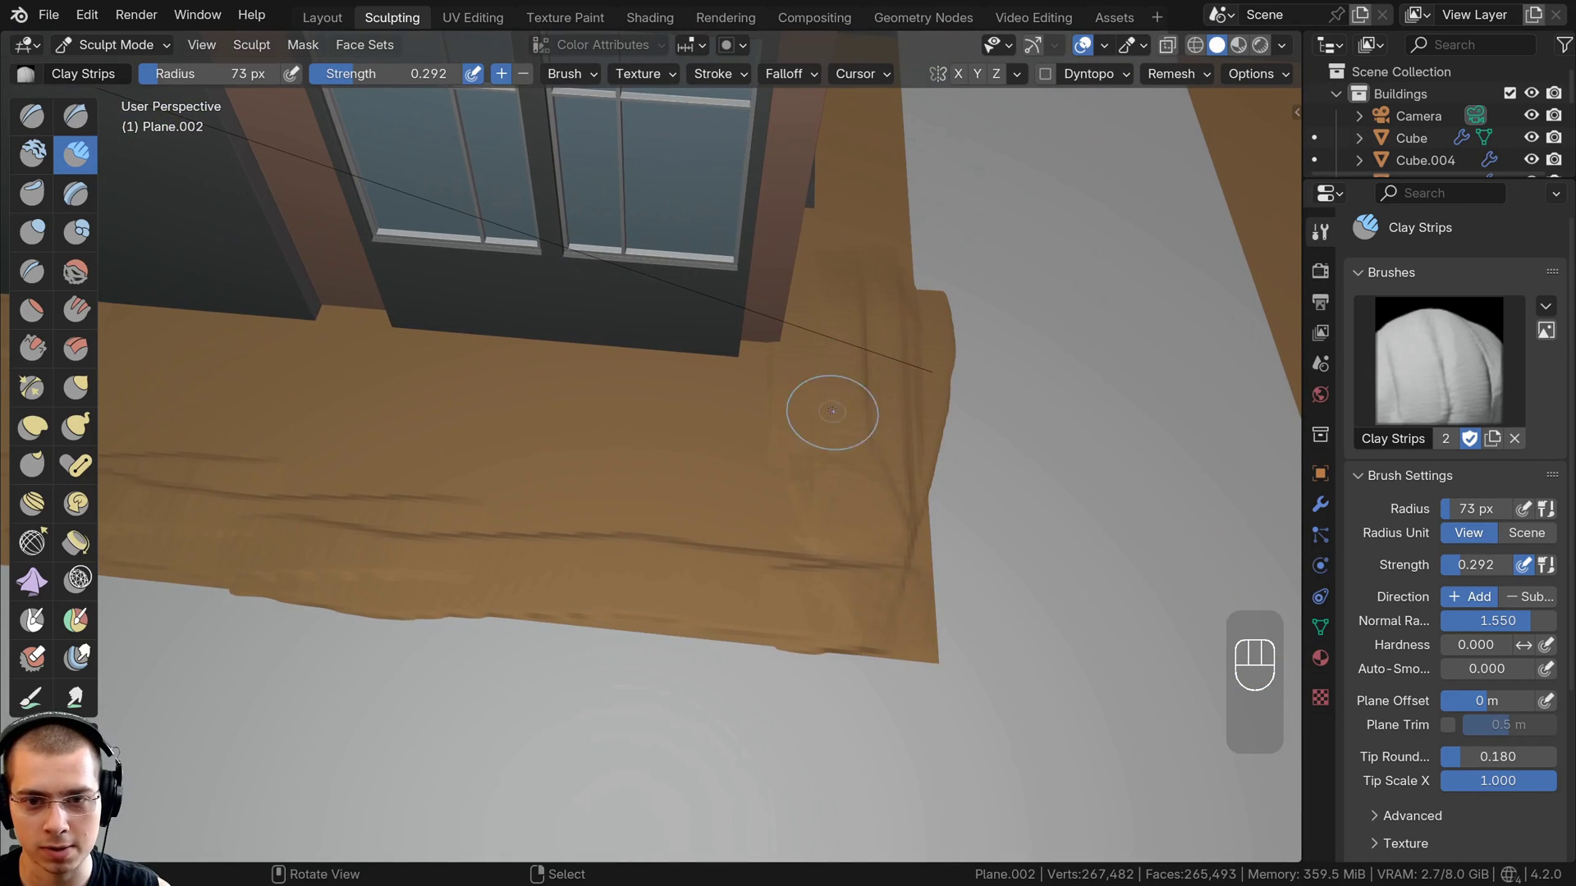
Fill the middle of the dirt patch across the entrance walkway with layered, uneven Clay Strips strokes
middle_click_drag(780, 380, 1010, 419, "shift")
middle_click_drag(604, 434, 903, 464, "shift")
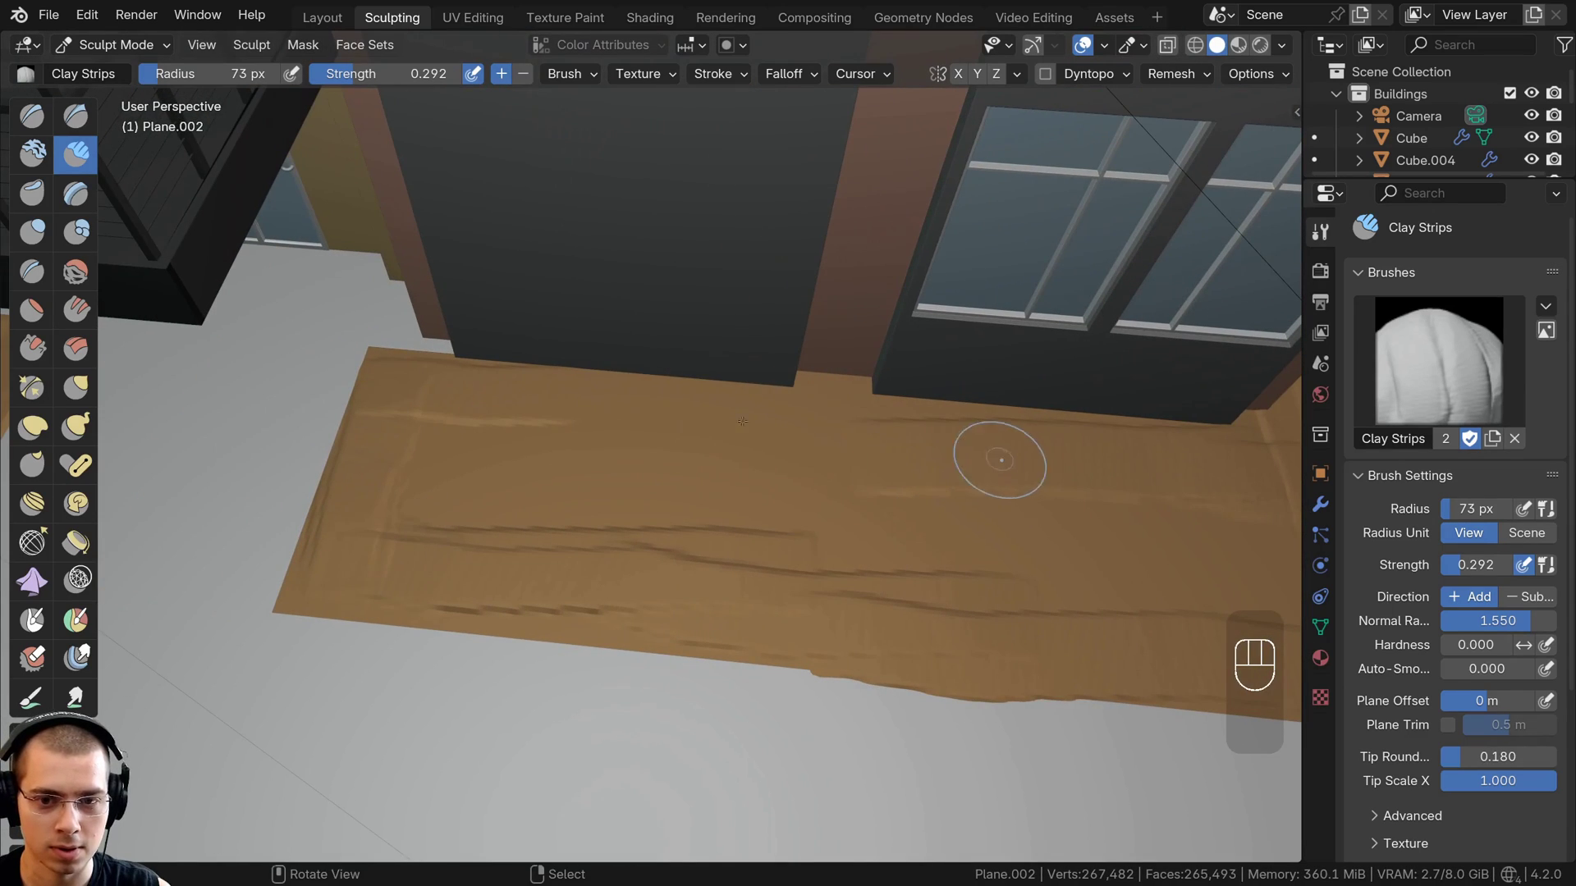
mouse_move(989, 461)
left_mouse_down()
mouse_move(451, 411)
mouse_move(653, 450)
left_mouse_up()
mouse_move(653, 450)
left_mouse_down()
mouse_move(604, 478)
mouse_move(534, 480)
left_mouse_up()
left_click_drag(414, 484, 624, 542)
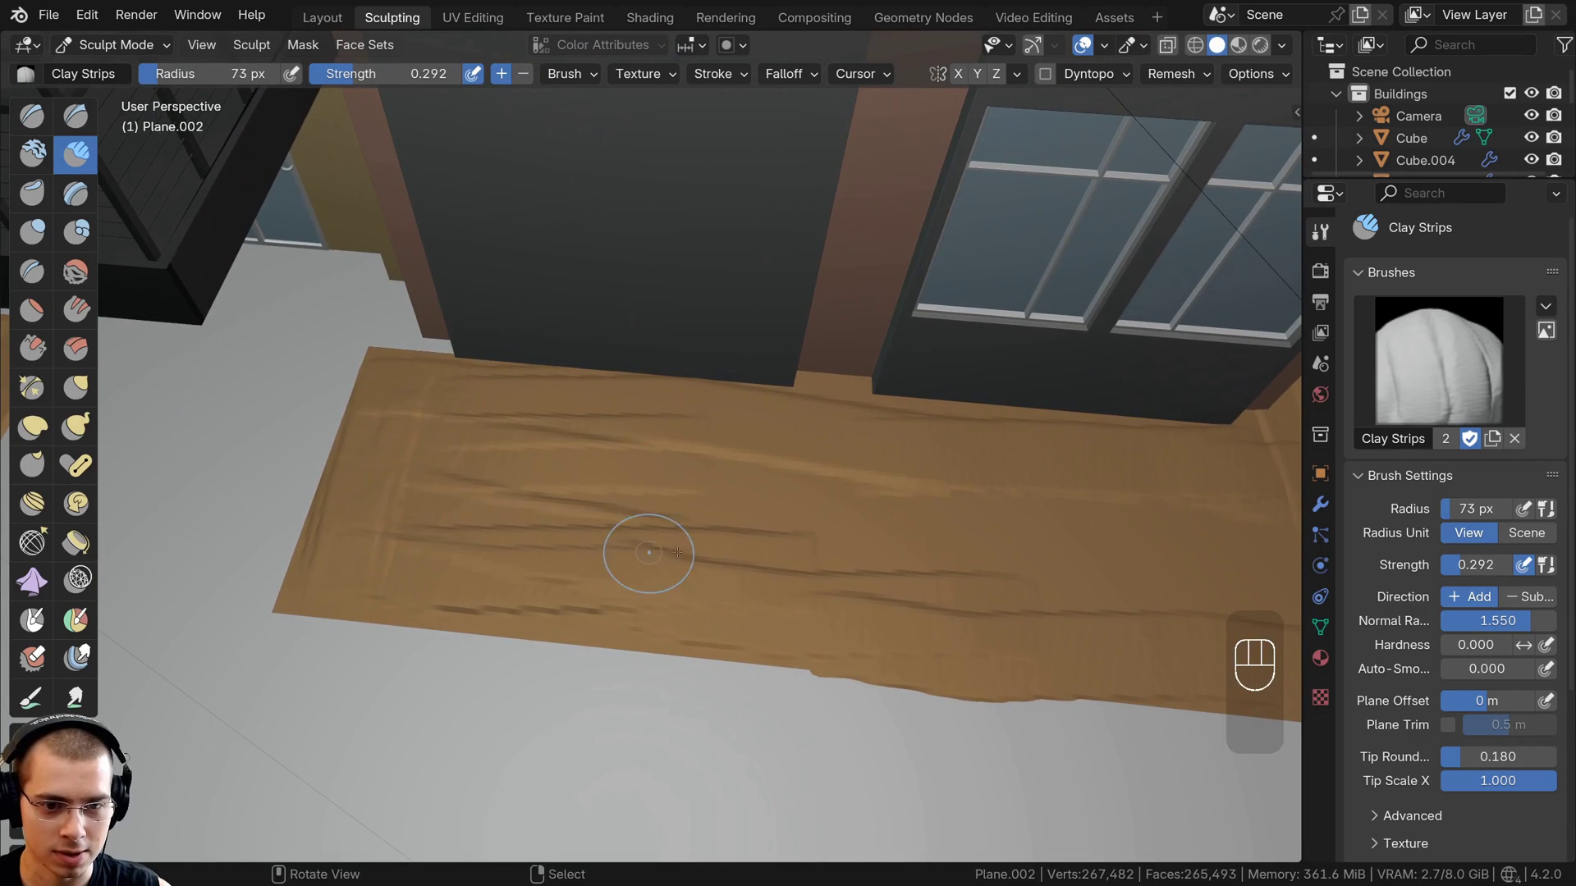
middle_click_drag(647, 555, 480, 529, "shift")
mouse_move(492, 525)
left_mouse_down()
mouse_move(624, 510)
mouse_move(784, 538)
left_mouse_up()
middle_click_drag(739, 539, 414, 513, "shift")
mouse_move(484, 500)
left_mouse_down()
mouse_move(624, 518)
mouse_move(739, 484)
left_mouse_up()
Carve back the bulging far side edge of this dirt patch and smooth the sculpted strokes across its surface
left_click_drag(944, 295, 960, 574, "ctrl")
left_click_drag(866, 177, 872, 194, "shift")
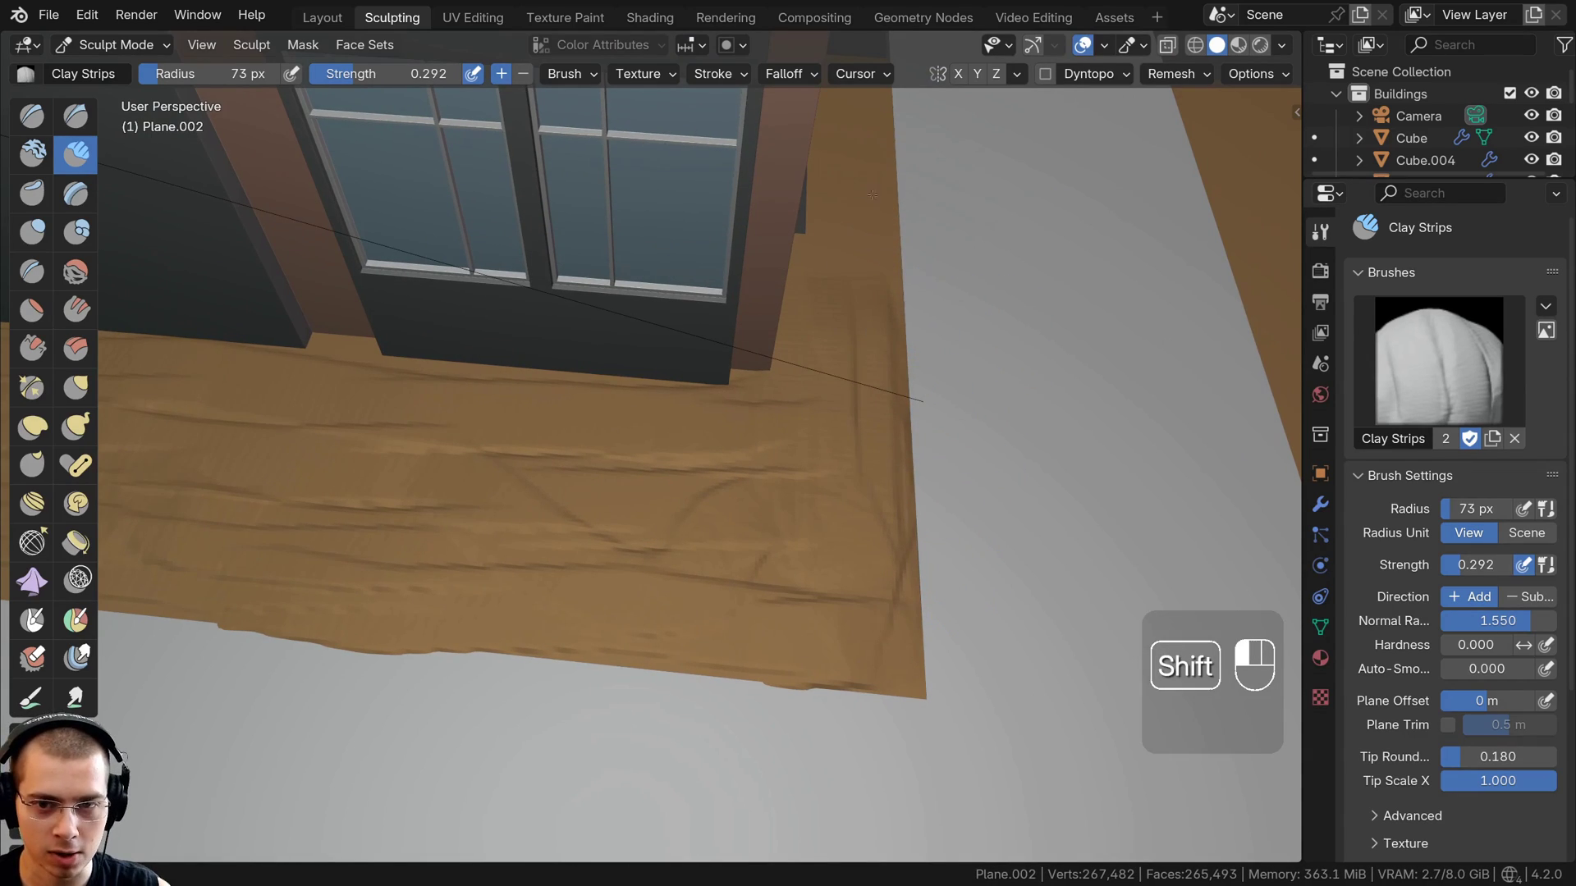
left_click_drag(705, 655, 769, 681, "shift")
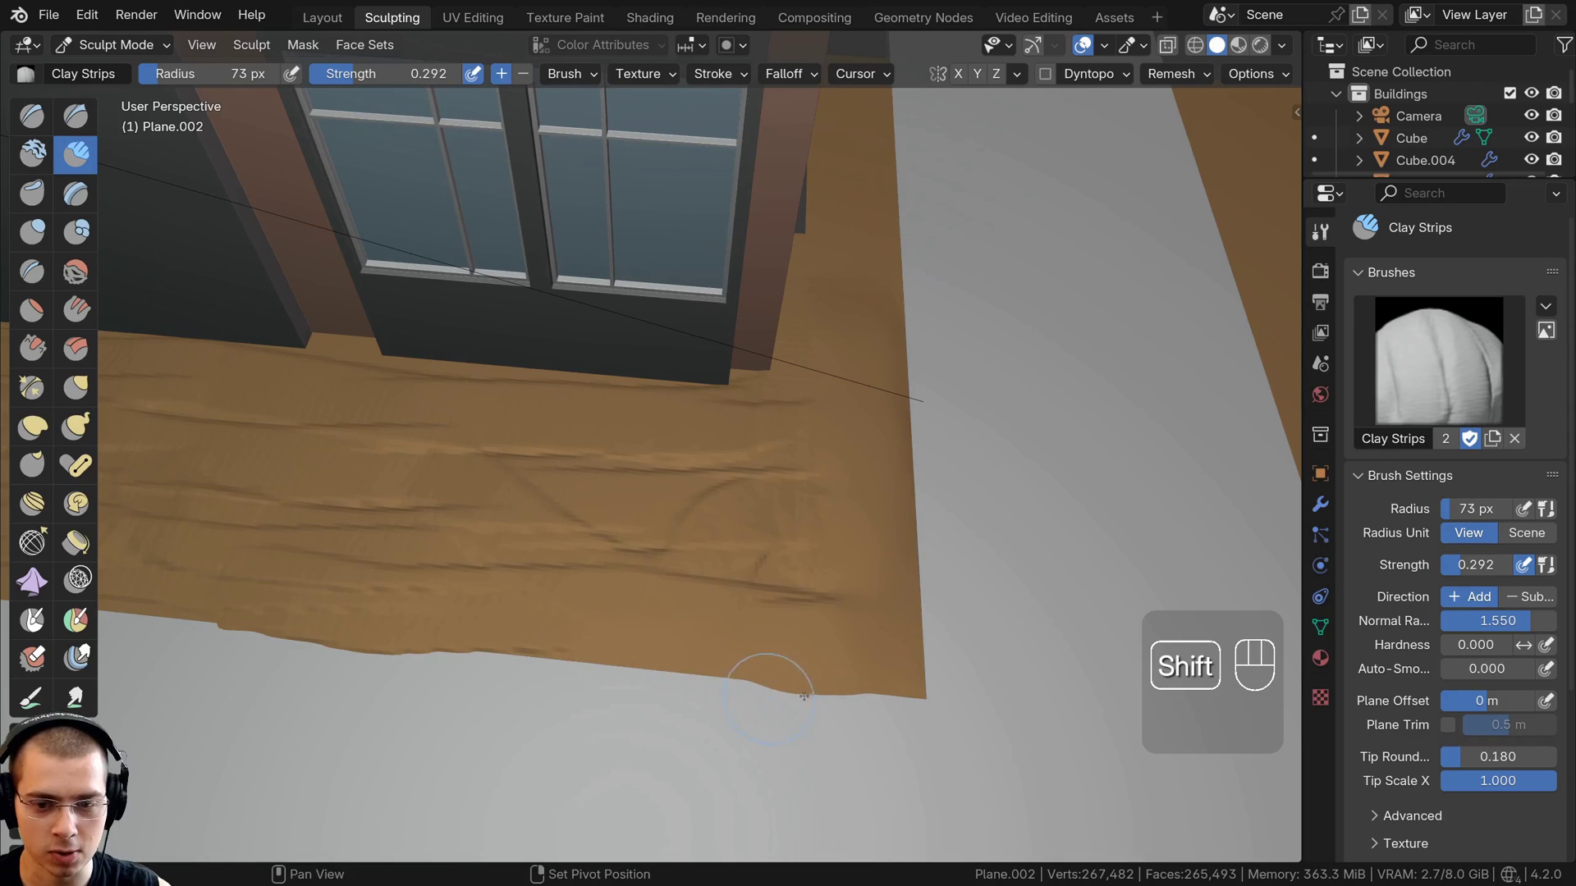
middle_click_drag(769, 681, 858, 574, "shift")
scroll(443, 518, "down", 2)
middle_click_drag(443, 517, 571, 530, "shift")
left_click_drag(721, 530, 352, 473, "shift")
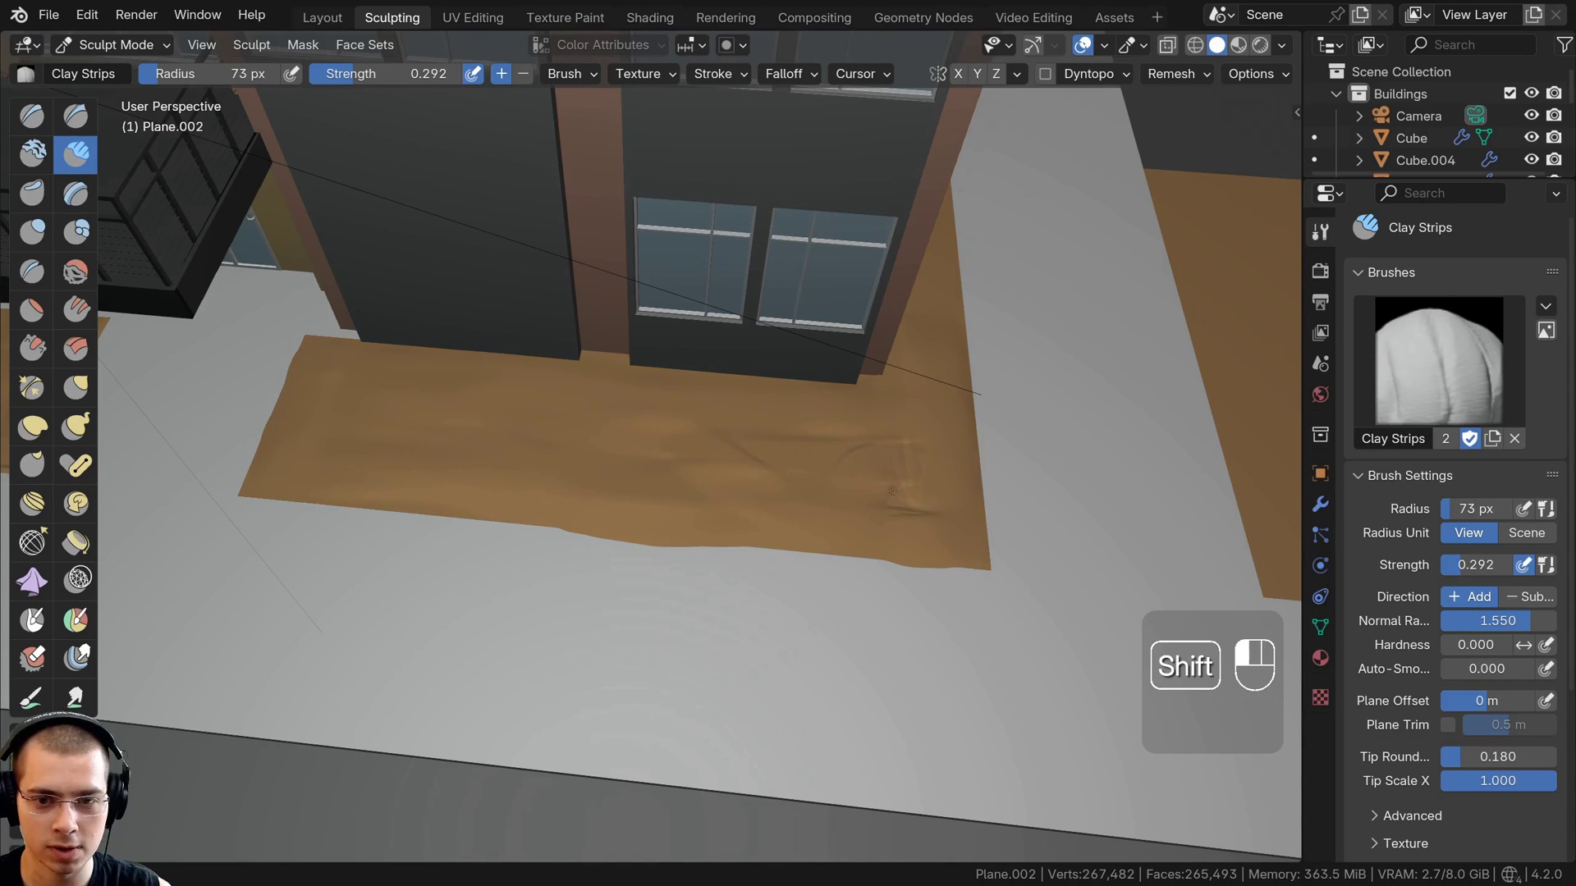
Carve down the overhanging front edge of the smoothed dirt patch and smooth the carved strip
scroll(903, 591, "up", 2)
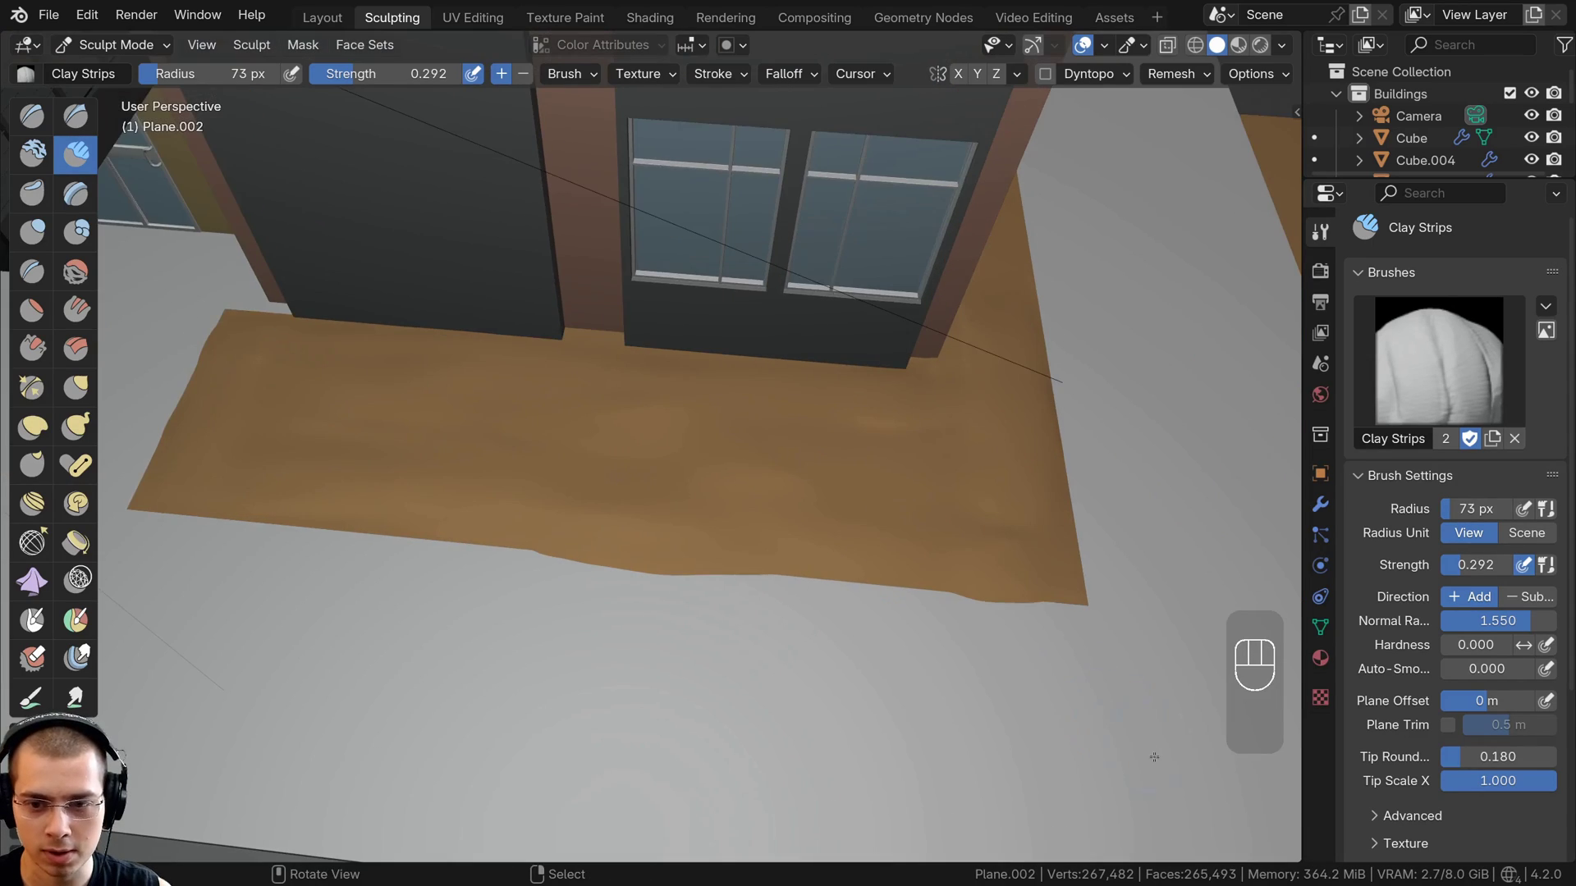
left_click_drag(1044, 646, 971, 620, "ctrl")
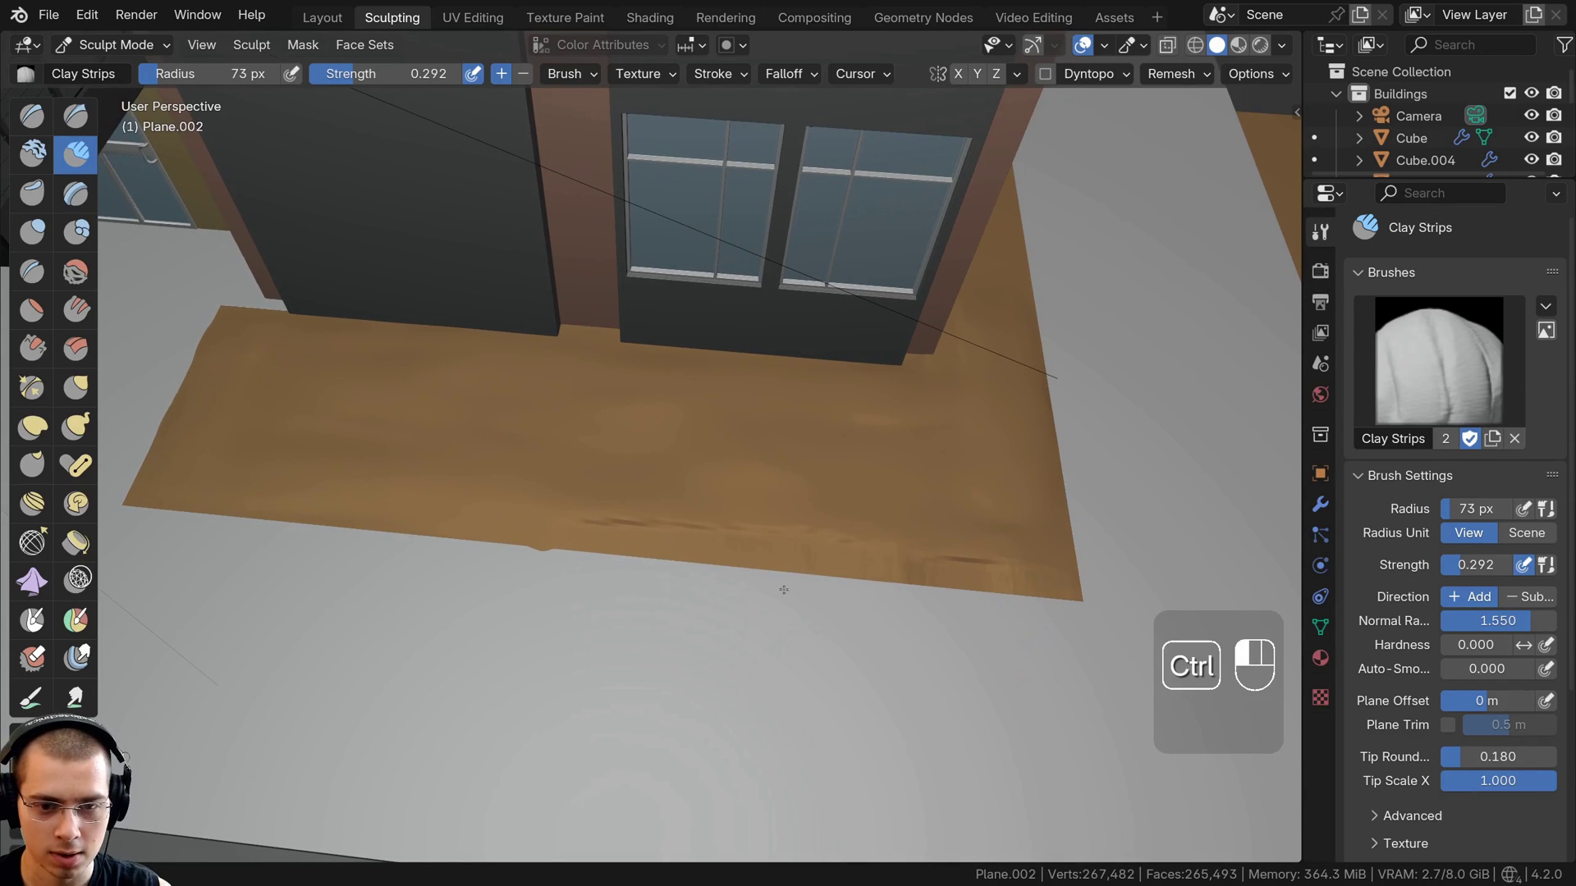
left_click_drag(784, 590, 487, 485, "shift")
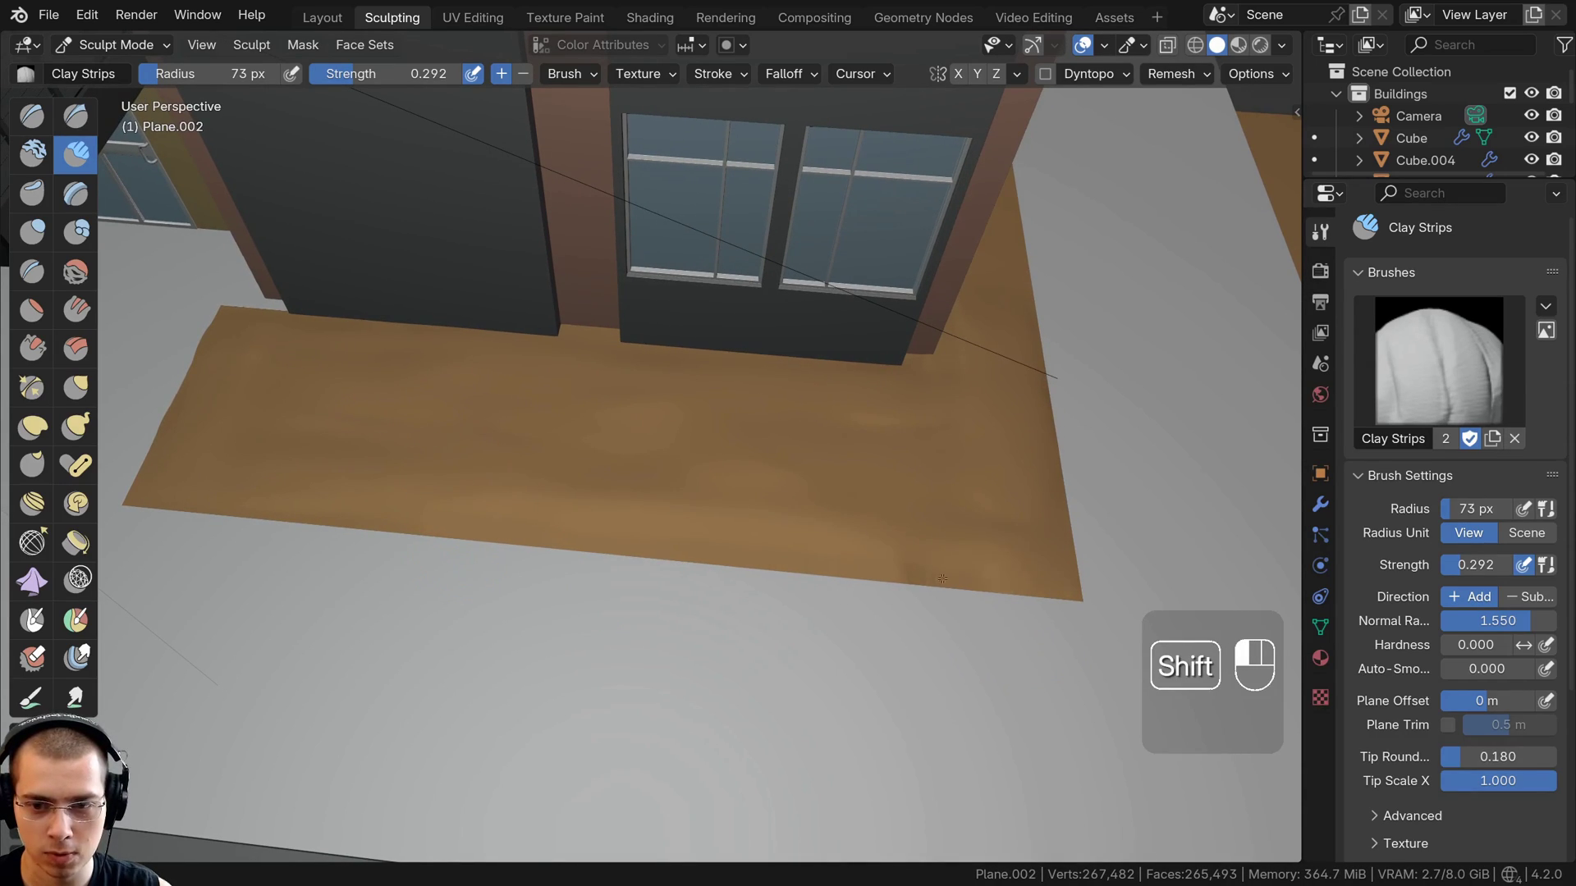
Add more Clay Strips strokes to the dirt patch across the entrance walkway, from its walkway end along its length
middle_click_drag(476, 464, 964, 396)
middle_click_drag(721, 400, 467, 422)
middle_click_drag(613, 601, 640, 566, "ctrl")
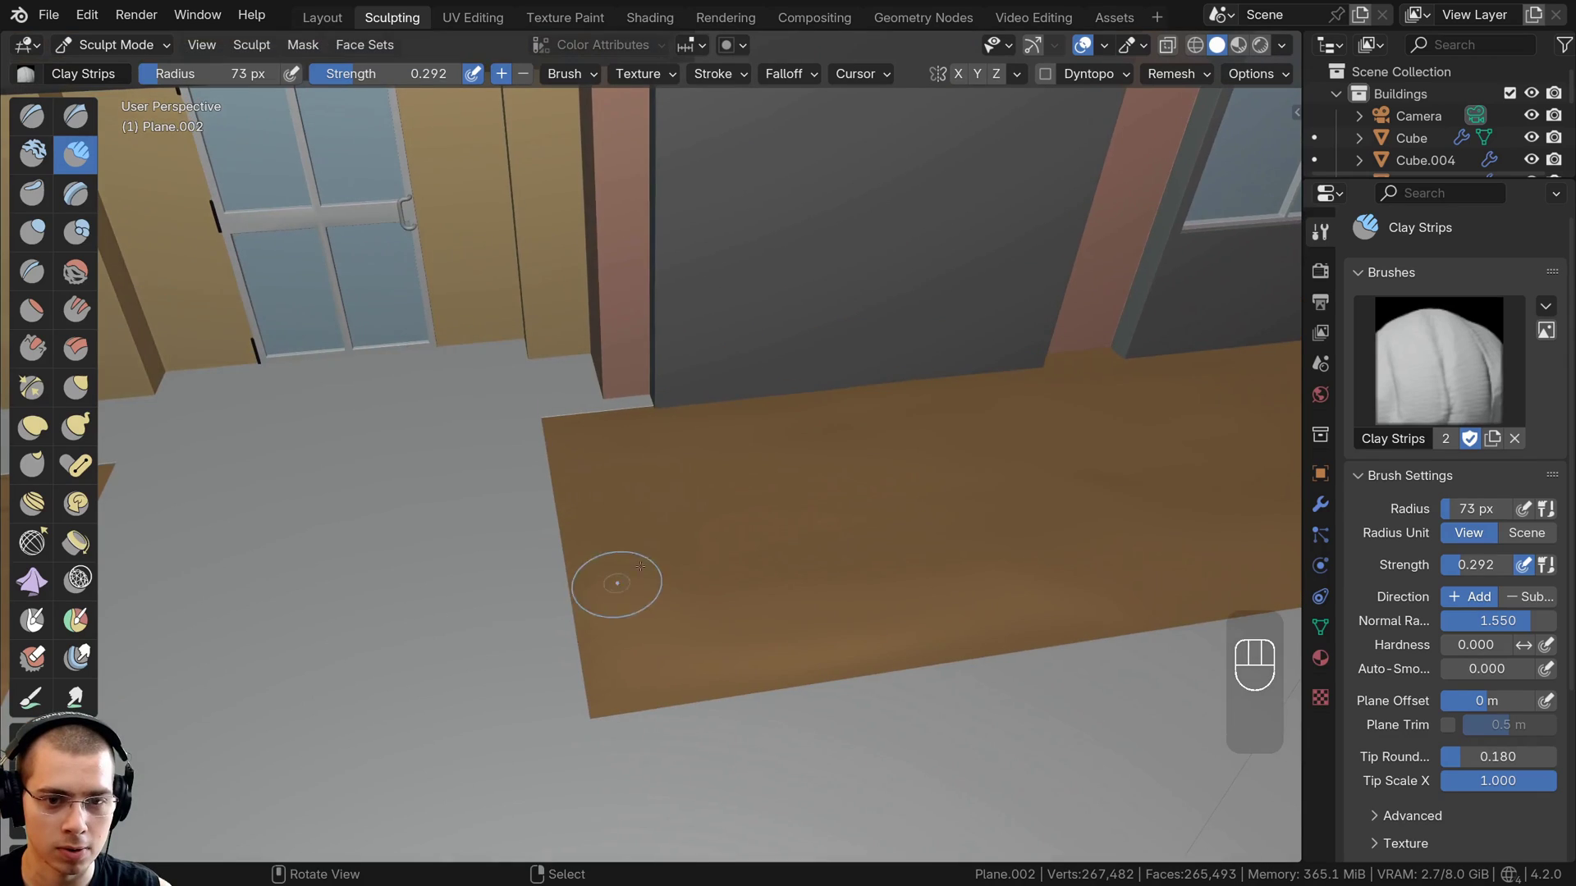
left_click_drag(728, 447, 621, 583)
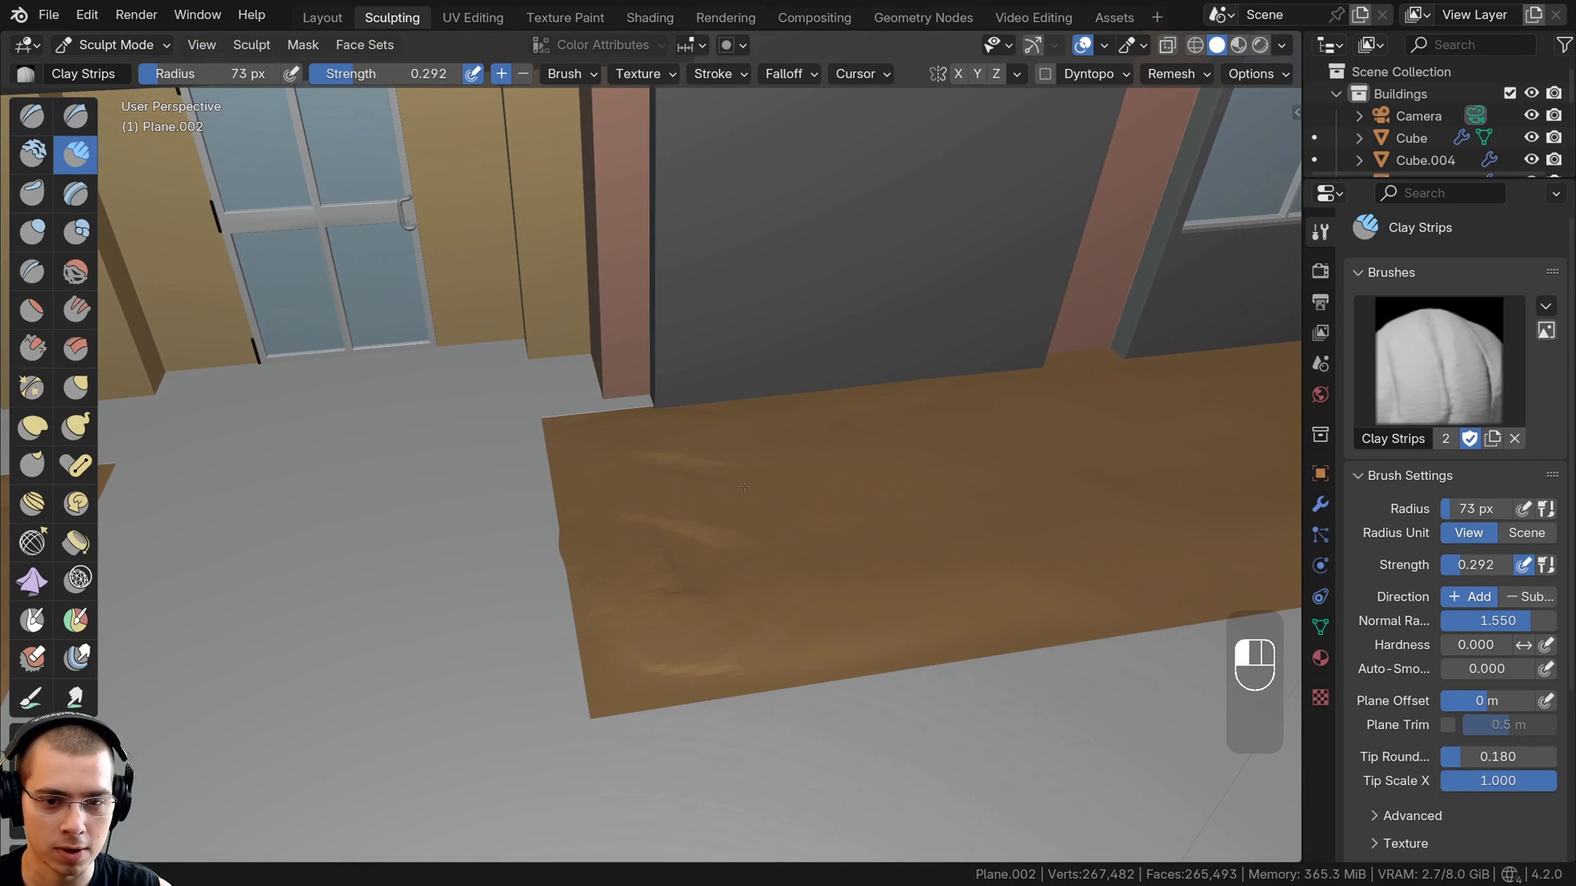
left_click_drag(744, 485, 788, 548)
middle_click_drag(788, 549, 702, 628, "ctrl")
middle_click_drag(702, 628, 590, 646, "shift")
left_click_drag(812, 484, 984, 439)
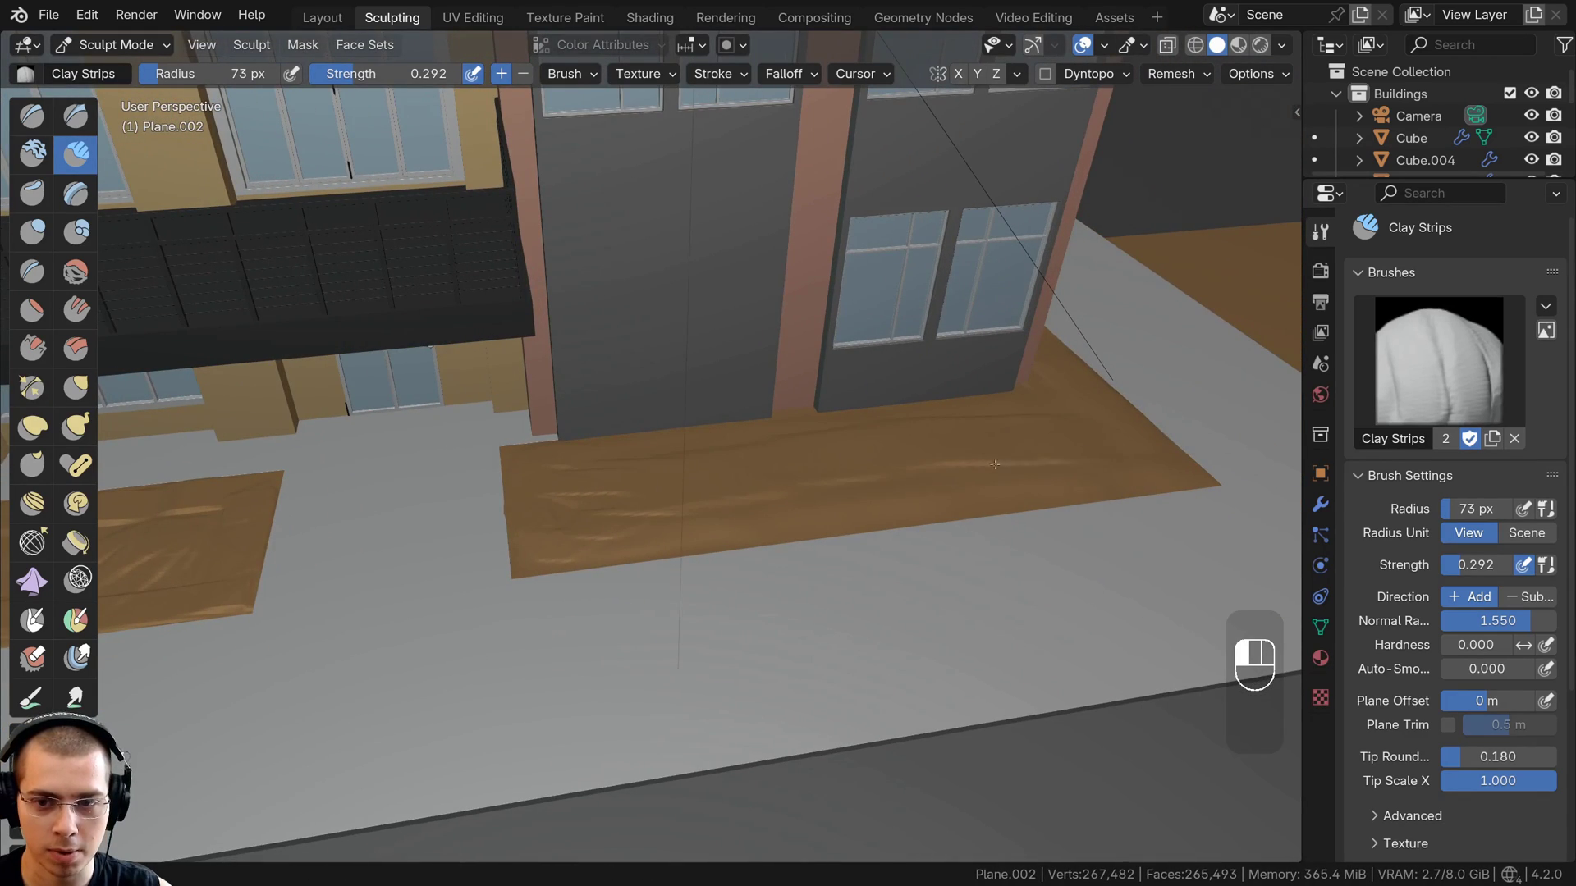
left_click_drag(837, 457, 959, 437)
Carve back the bulge on this patch's walkway-side edge and smooth the new strokes across its surface
middle_click_drag(959, 437, 891, 493)
left_click_drag(548, 514, 505, 500, "ctrl")
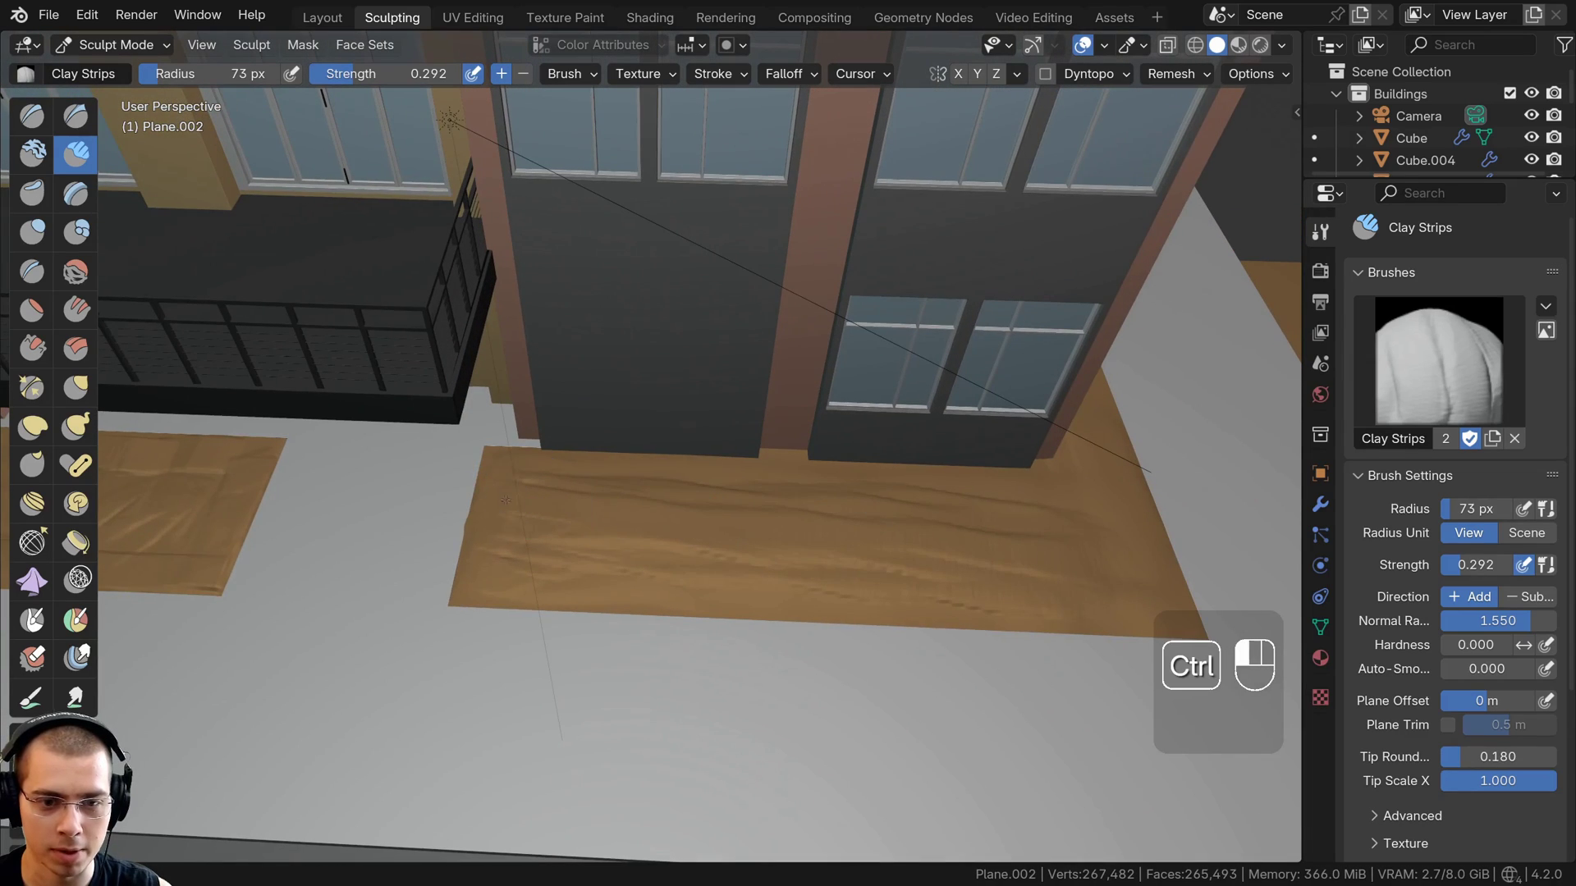
left_click_drag(485, 558, 512, 537, "shift")
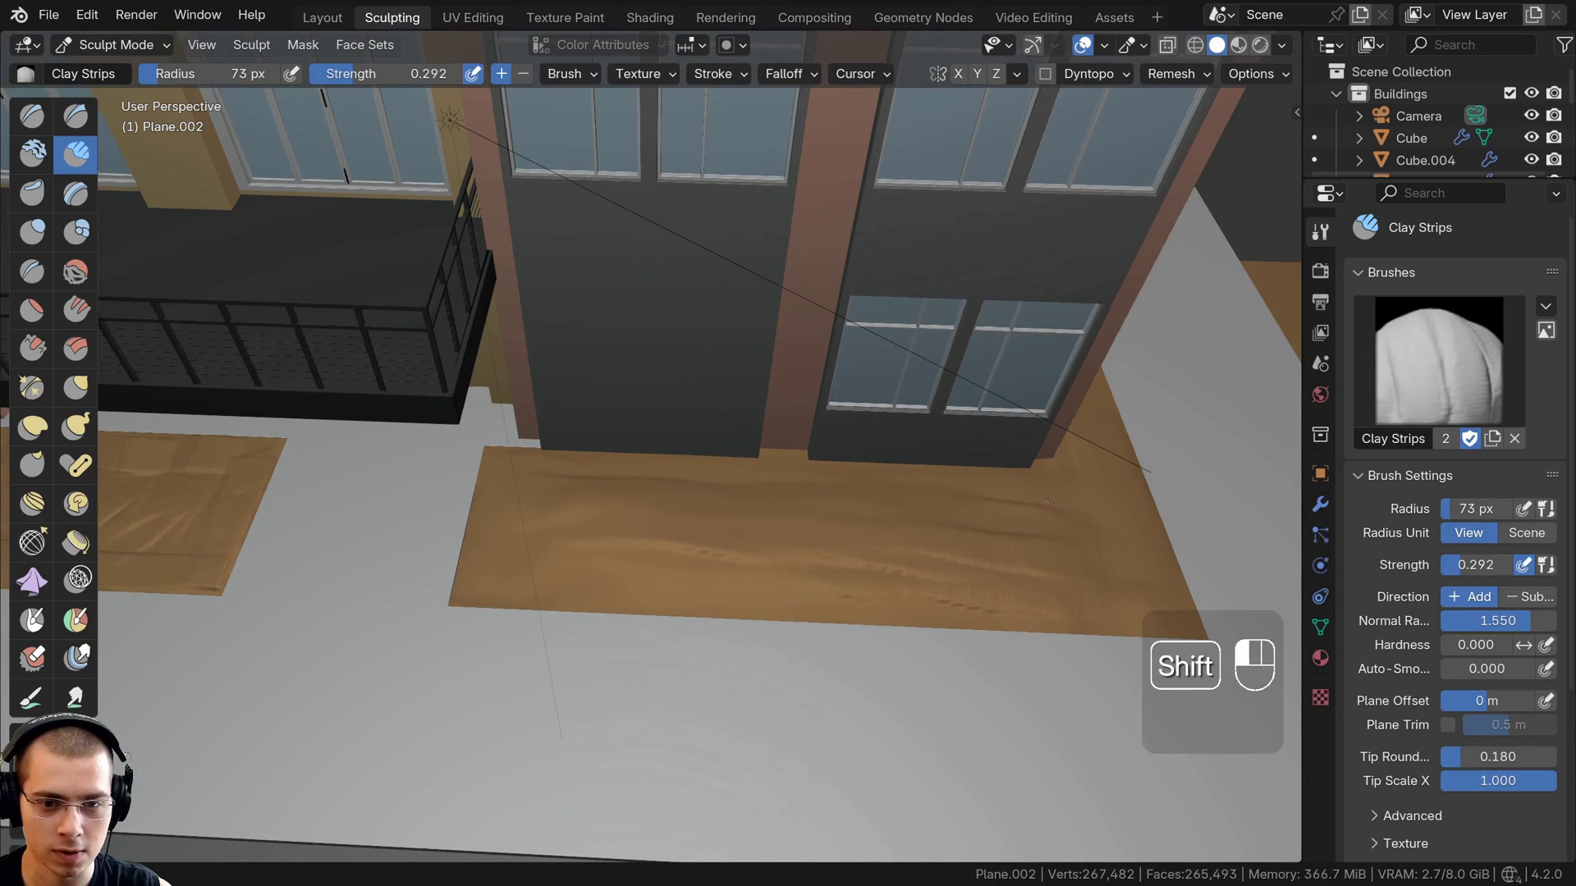
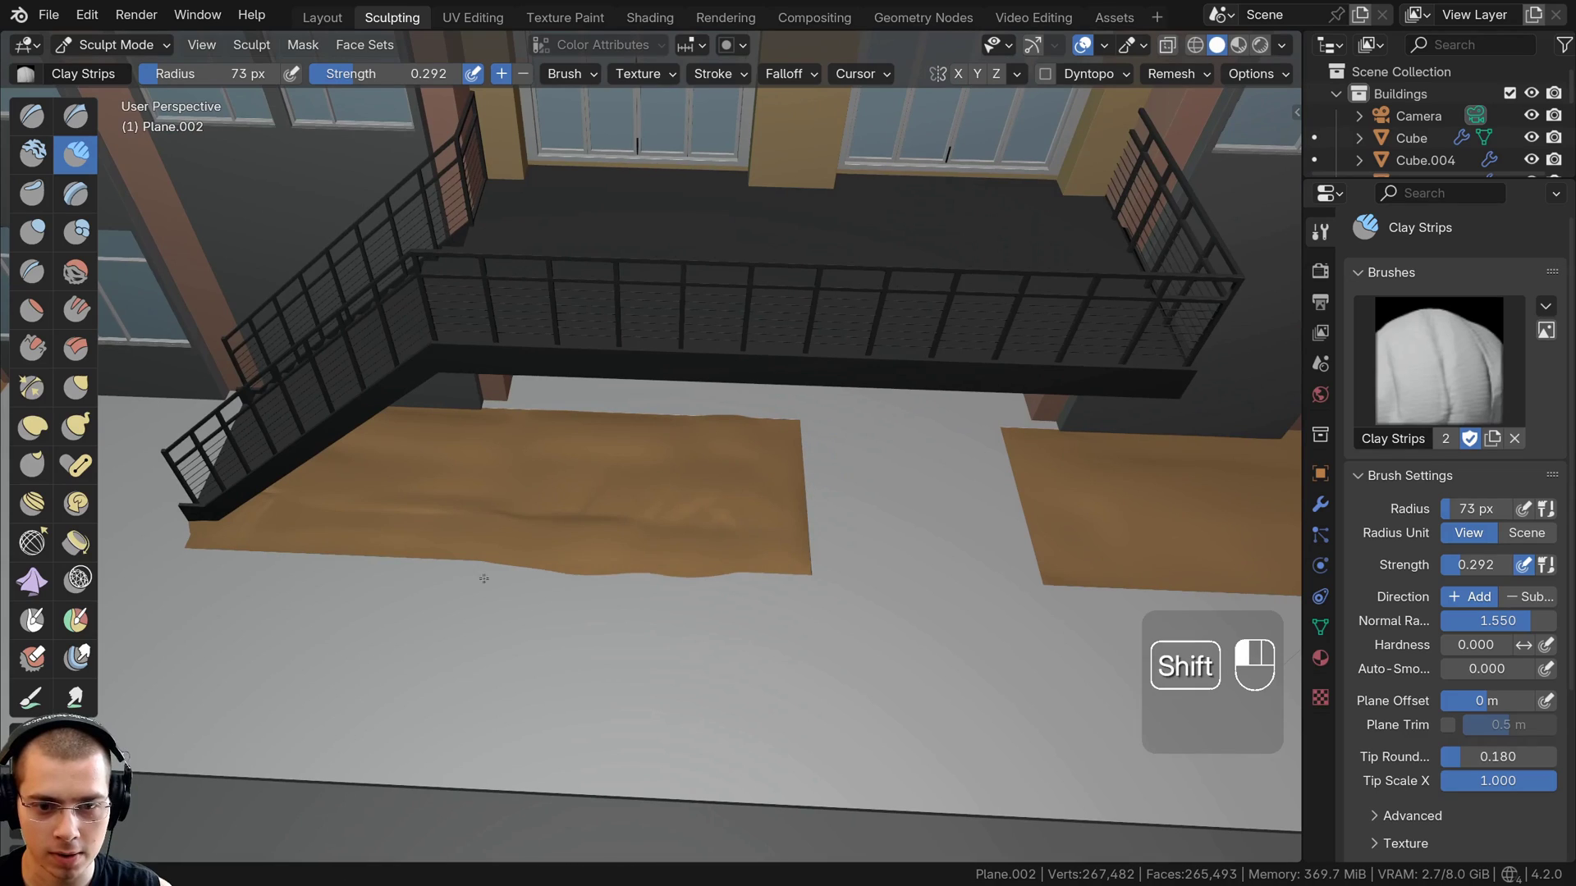
Carve down the wavy, overhanging front edge of the dirt patch under the staircase and smooth the carved area
scroll(458, 547, "up", 3)
middle_click_drag(361, 661, 382, 580, "shift")
left_click_drag(382, 580, 861, 578, "ctrl")
mouse_move(874, 506)
left_mouse_down("shift")
mouse_move(414, 448)
mouse_move(842, 476)
left_mouse_up("shift")
Build up Clay Strips strokes on the dirt patch at the building's near corner and smooth them toward the sidewalk edge
mouse_move(824, 353)
middle_mouse_down("shift")
mouse_move(775, 472)
mouse_move(707, 377)
middle_mouse_up("shift")
scroll(775, 472, "up", 2)
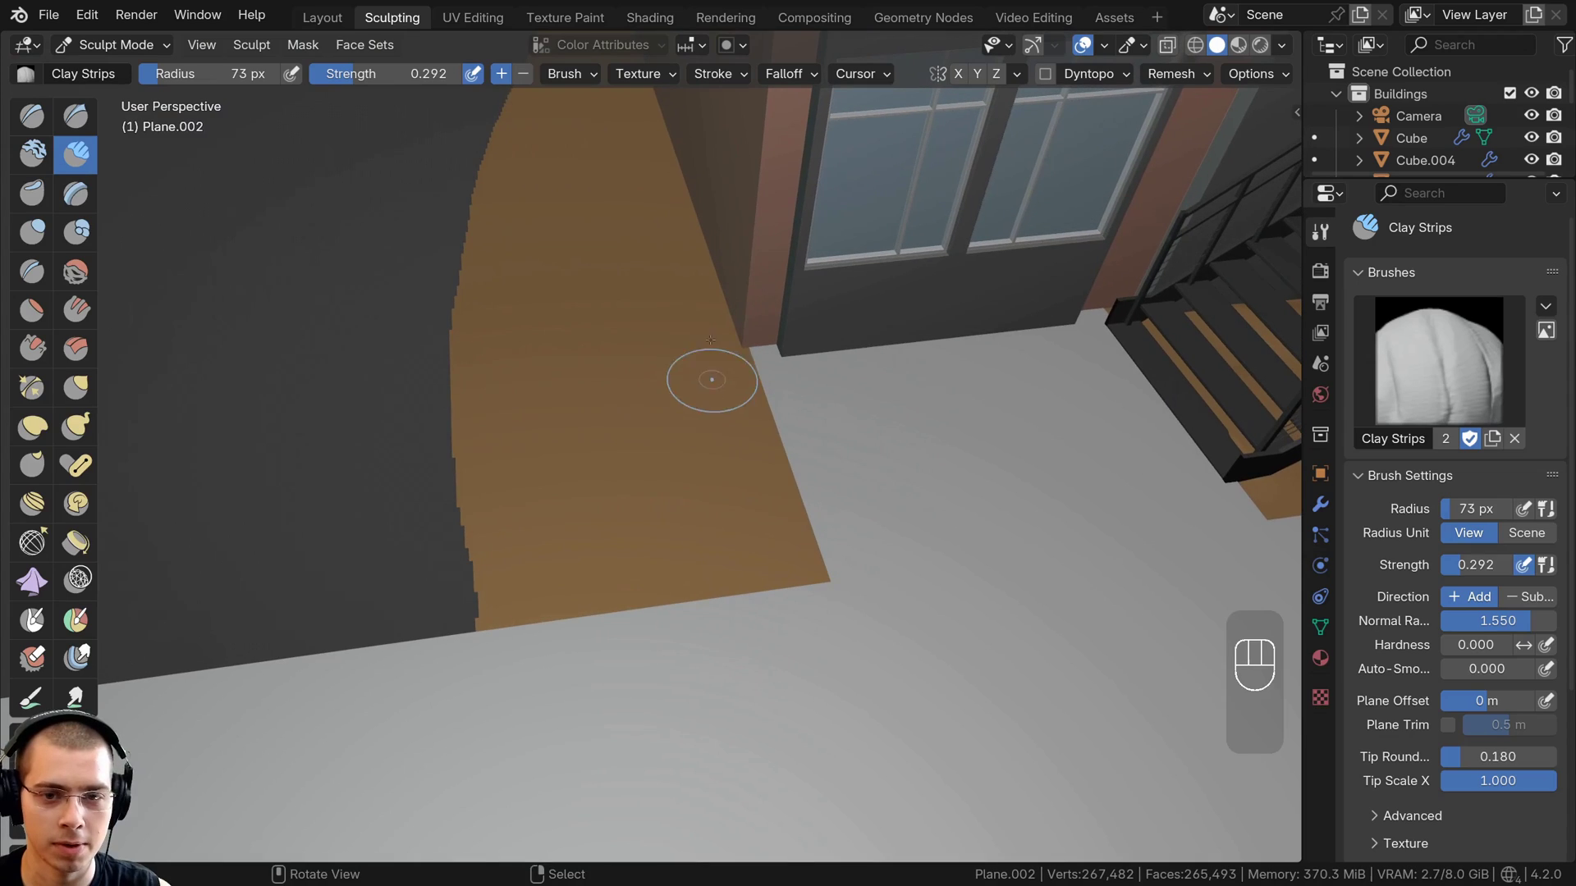
mouse_move(684, 315)
left_mouse_down()
mouse_move(567, 551)
mouse_move(602, 165)
mouse_move(690, 443)
mouse_move(695, 326)
left_mouse_up()
middle_click_drag(733, 469, 622, 462, "shift")
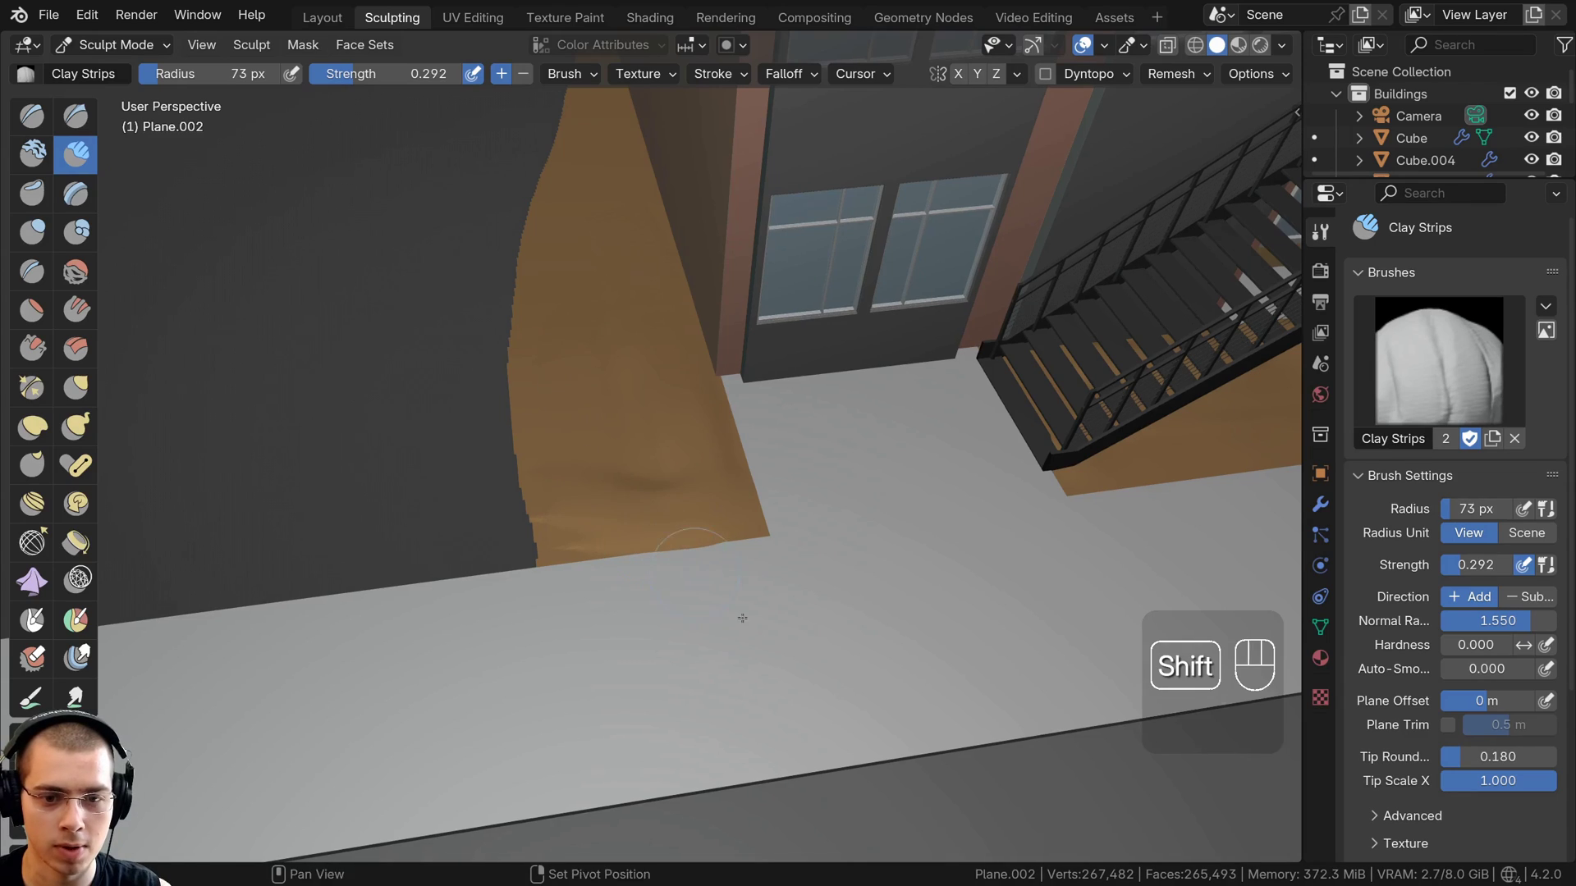
middle_click_drag(751, 599, 774, 644, "ctrl")
left_click_drag(513, 645, 719, 618, "shift")
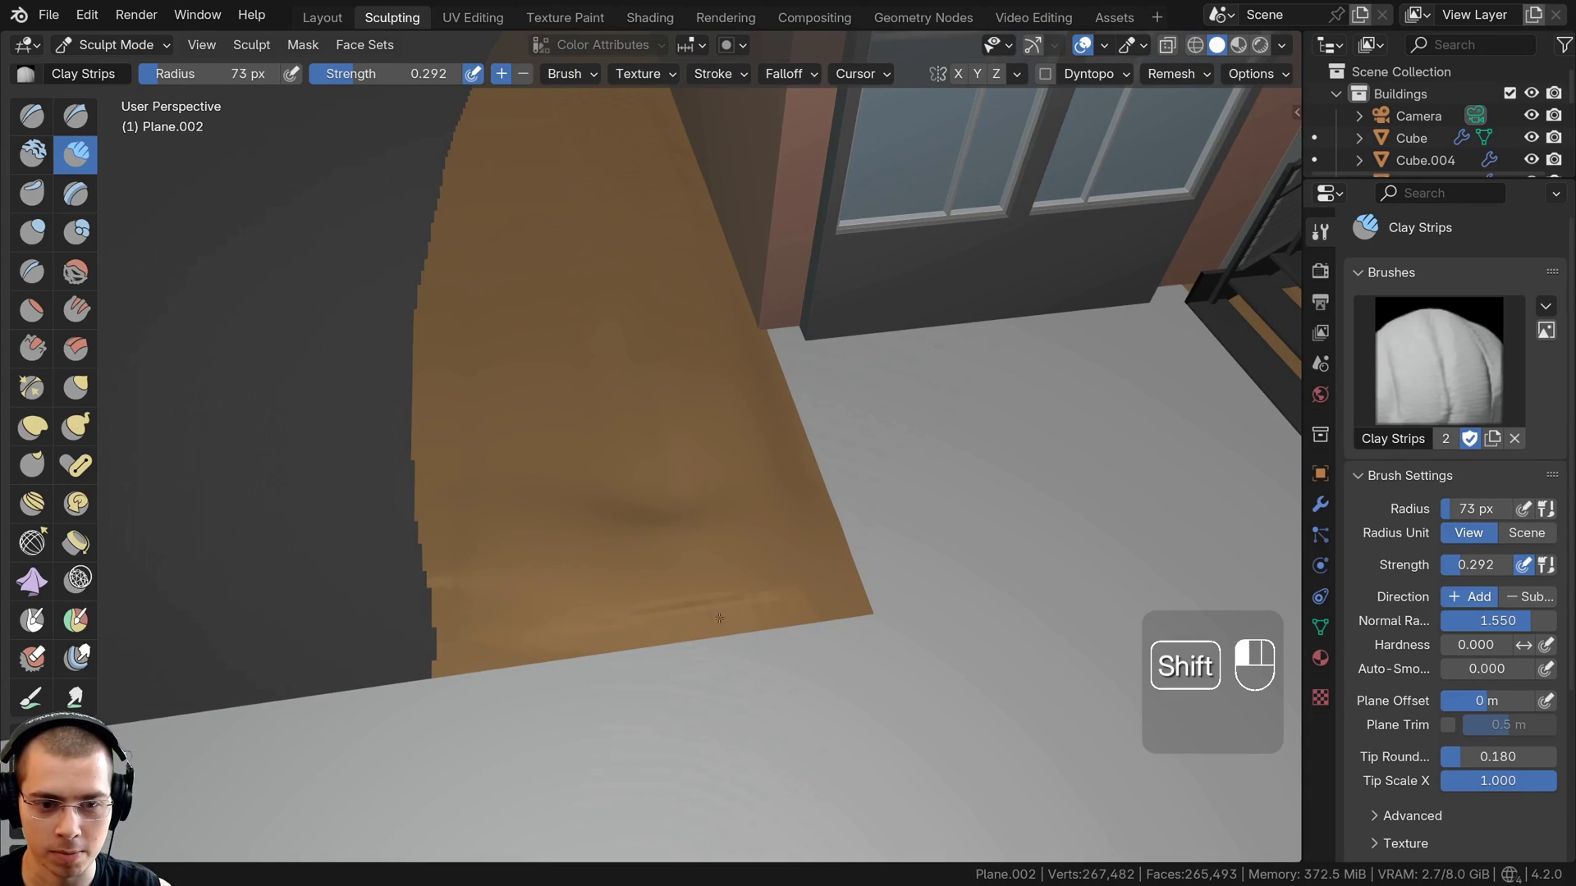
Build up overlapping Clay Strips strokes across the large dirt patch between the side path and the neighbouring building
middle_click_drag(643, 394, 867, 320)
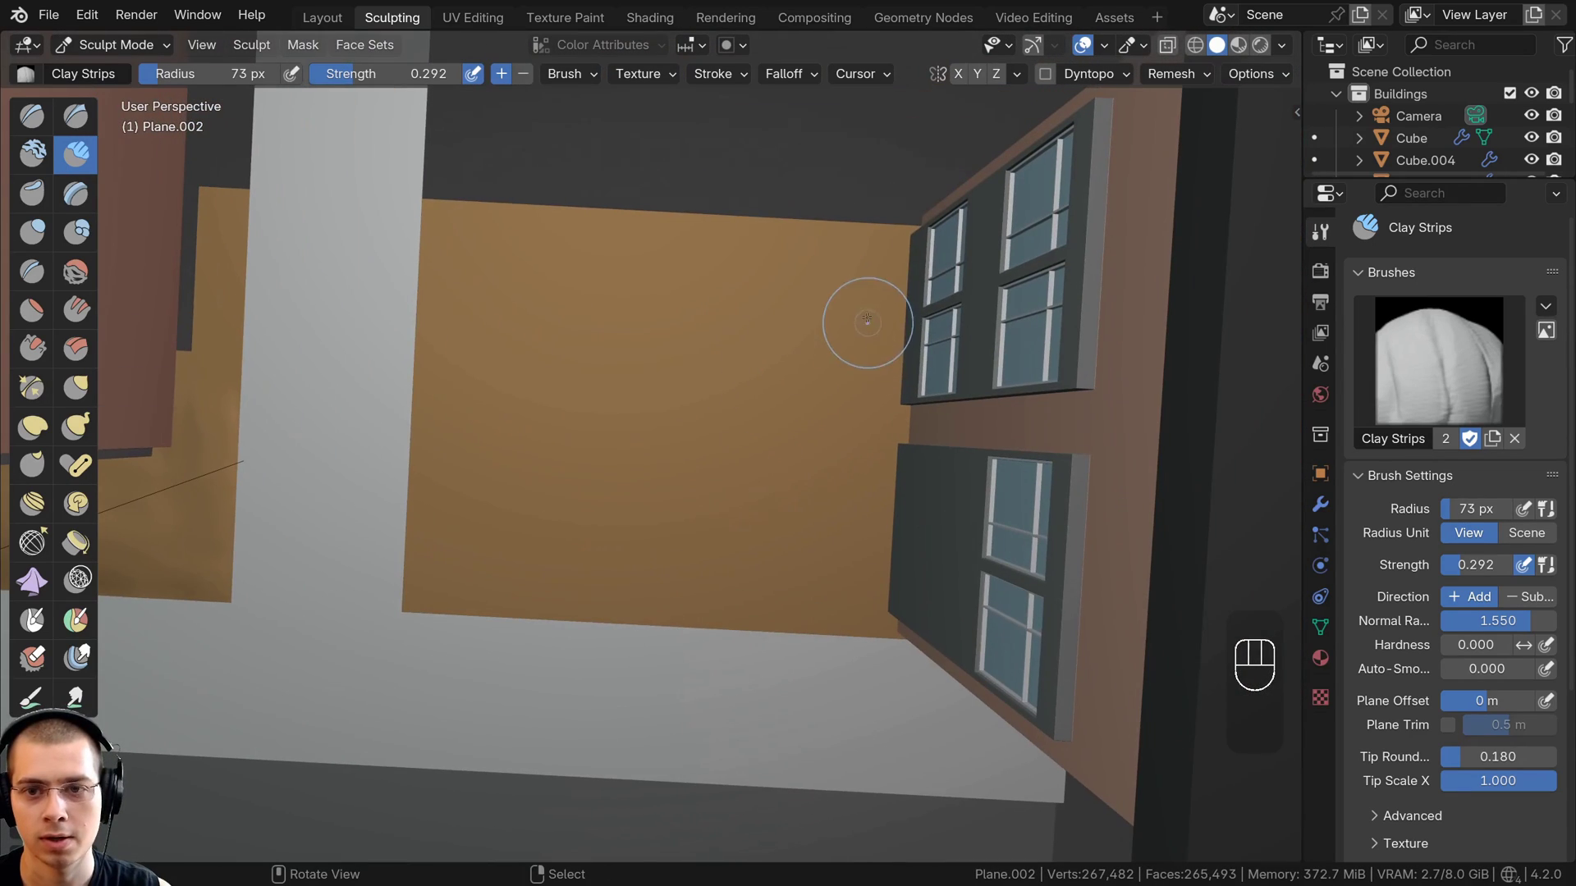
mouse_move(870, 575)
left_mouse_down()
mouse_move(480, 568)
mouse_move(457, 263)
mouse_move(503, 426)
mouse_move(570, 362)
mouse_move(651, 367)
mouse_move(790, 522)
mouse_move(776, 273)
mouse_move(746, 429)
mouse_move(608, 352)
left_mouse_up()
mouse_move(464, 559)
left_mouse_down()
mouse_move(825, 558)
mouse_move(880, 279)
left_mouse_up()
left_click_drag(880, 270, 818, 578)
left_click_drag(730, 289, 624, 439)
left_click_drag(594, 239, 530, 435)
left_click_drag(518, 316, 456, 462)
Smooth the creased Clay Strips strokes across the large dirt patch into soft mounds
scroll(827, 301, "down", 3)
left_click_drag(608, 433, 578, 416, "shift")
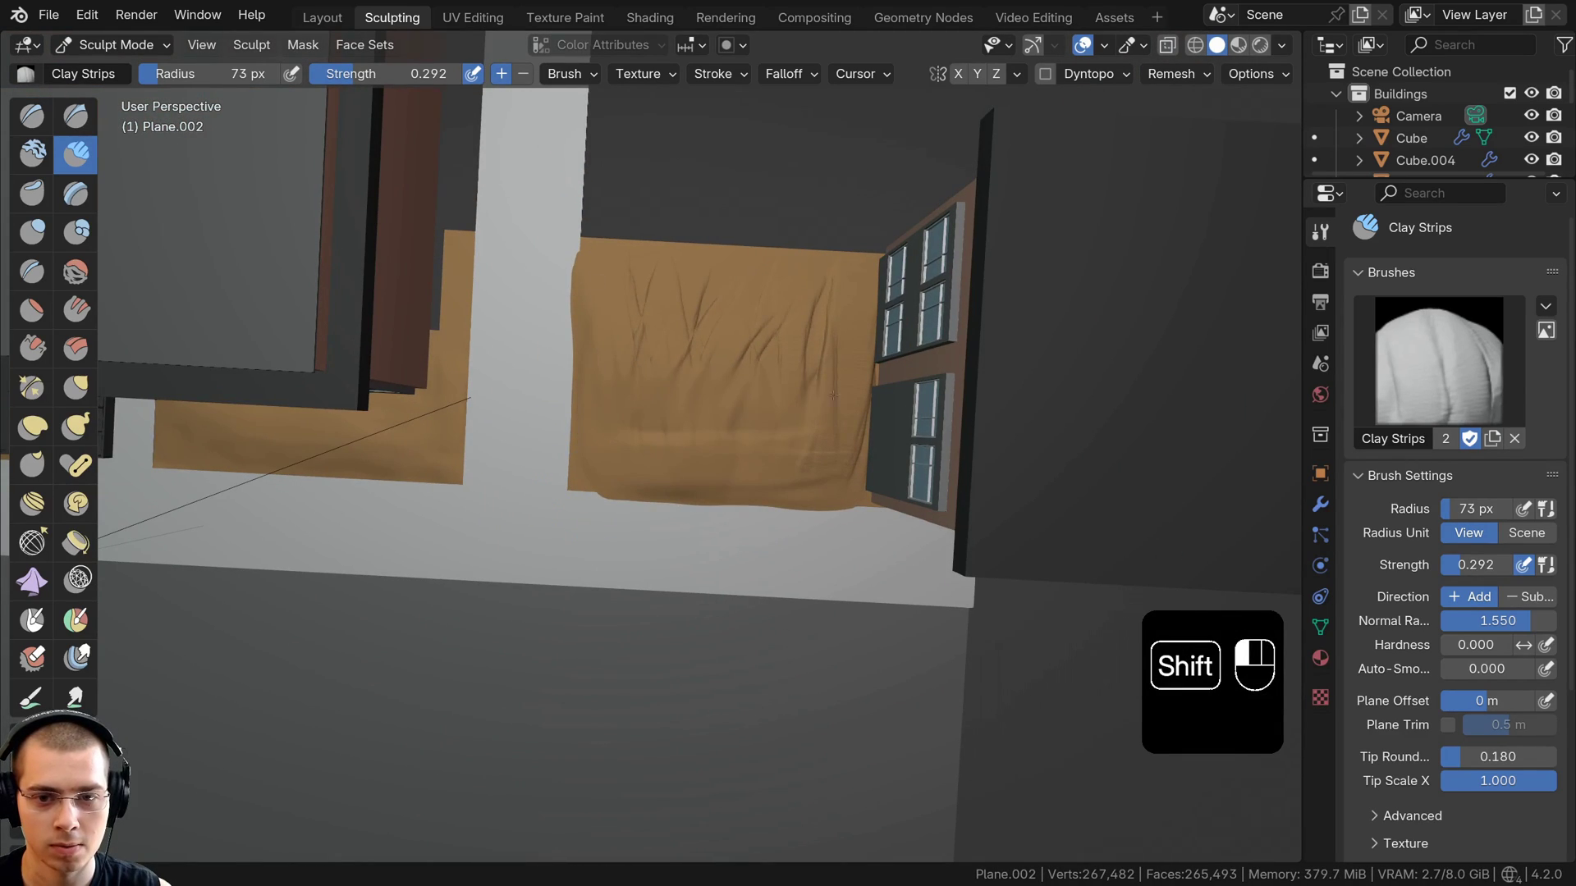
scroll(833, 396, "down", 3)
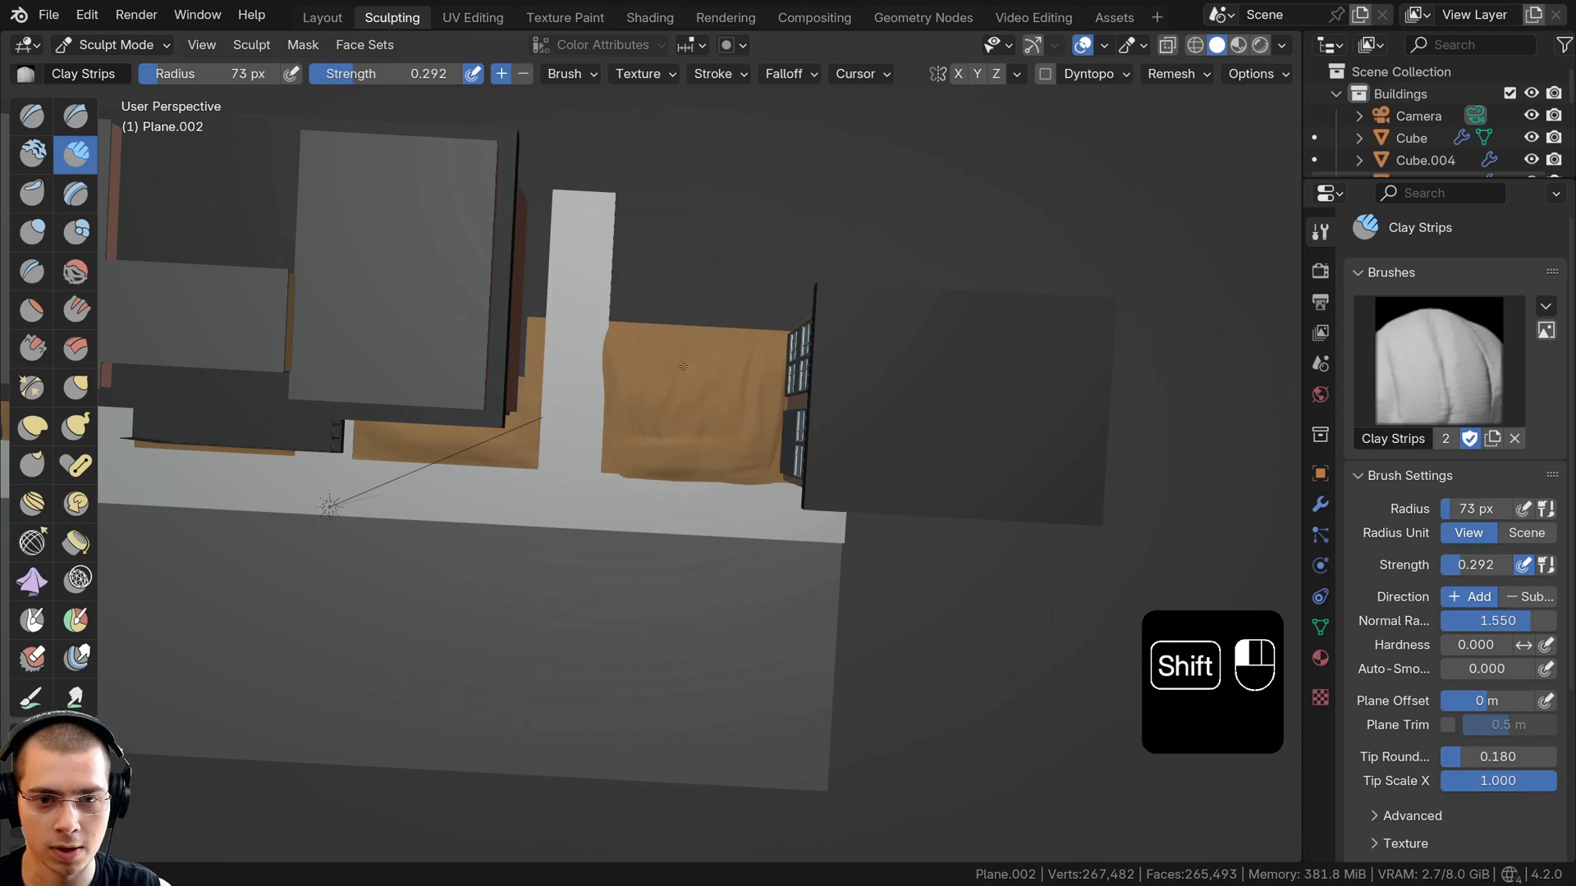
Carve down the large patch's front edge where it overhangs the sidewalk and smooth the carved strip
scroll(661, 431, "up", 5)
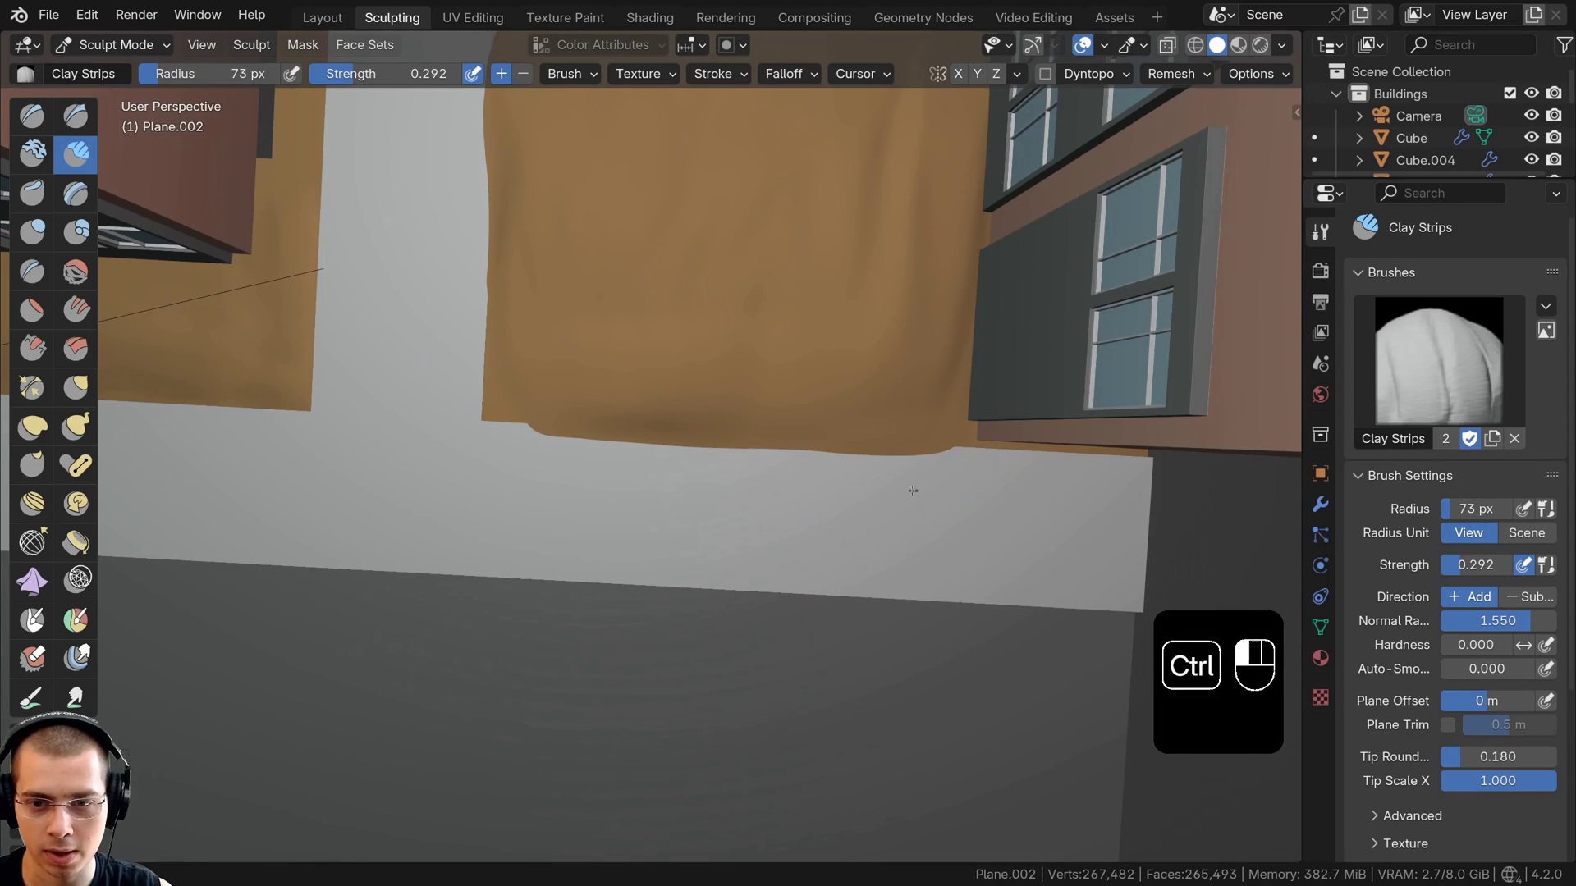
mouse_move(879, 464)
left_mouse_down("ctrl")
mouse_move(907, 456)
mouse_move(759, 451)
left_mouse_up("ctrl")
middle_click_drag(759, 451, 924, 466, "shift")
left_click_drag(887, 451, 558, 431, "ctrl")
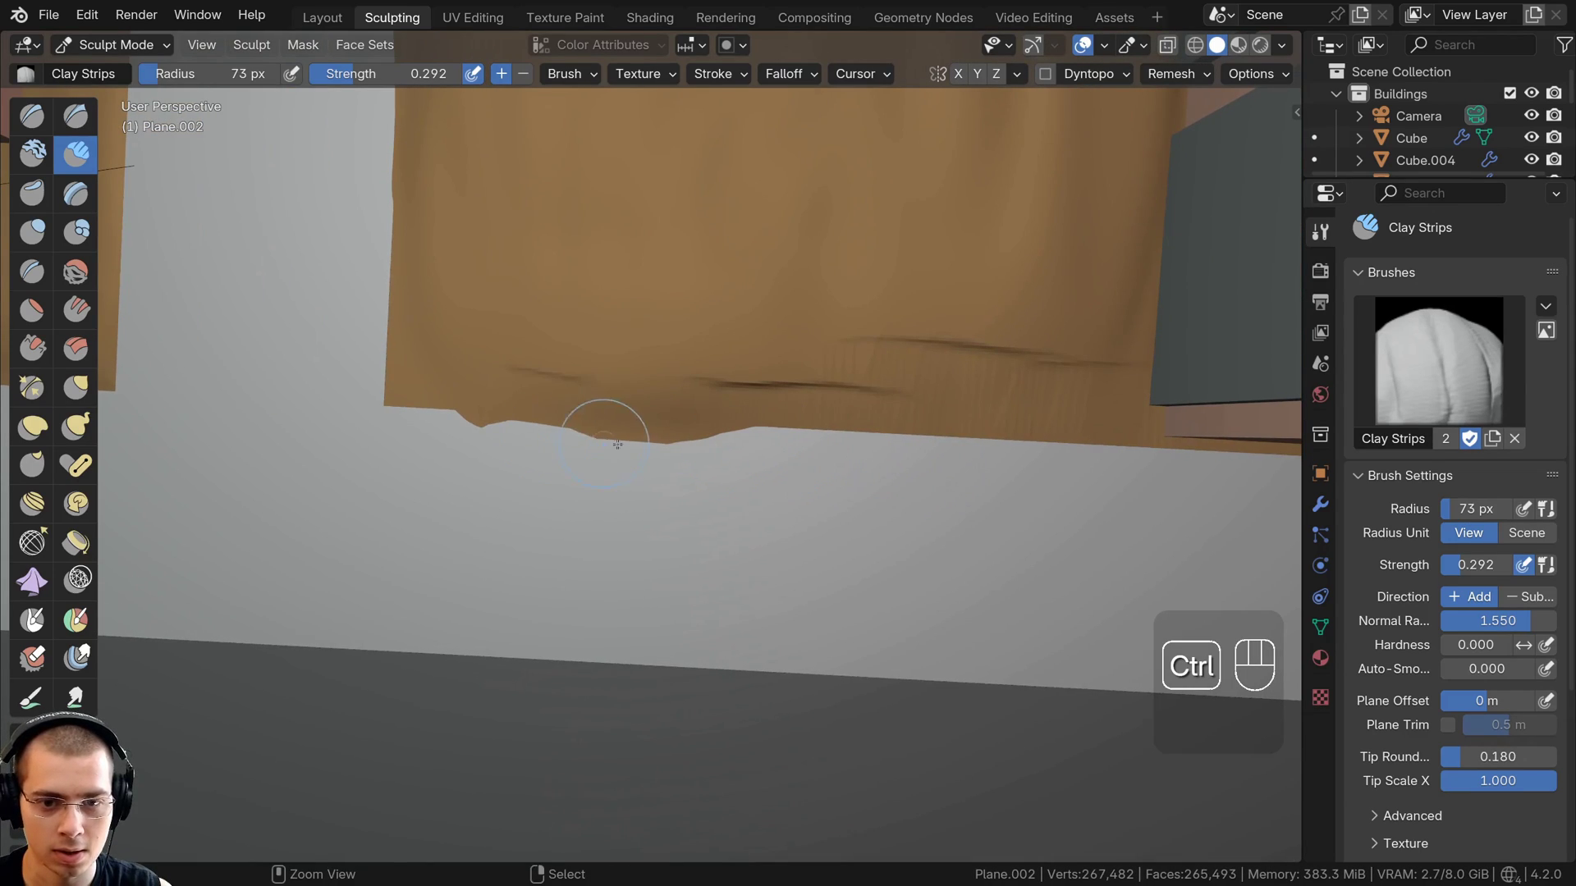
scroll(681, 441, "up", 1)
mouse_move(707, 427)
left_mouse_down("ctrl")
mouse_move(440, 405)
mouse_move(654, 426)
left_mouse_up("ctrl")
middle_click_drag(654, 426, 566, 433)
mouse_move(566, 432)
left_mouse_down("shift")
mouse_move(522, 392)
mouse_move(744, 395)
left_mouse_up("shift")
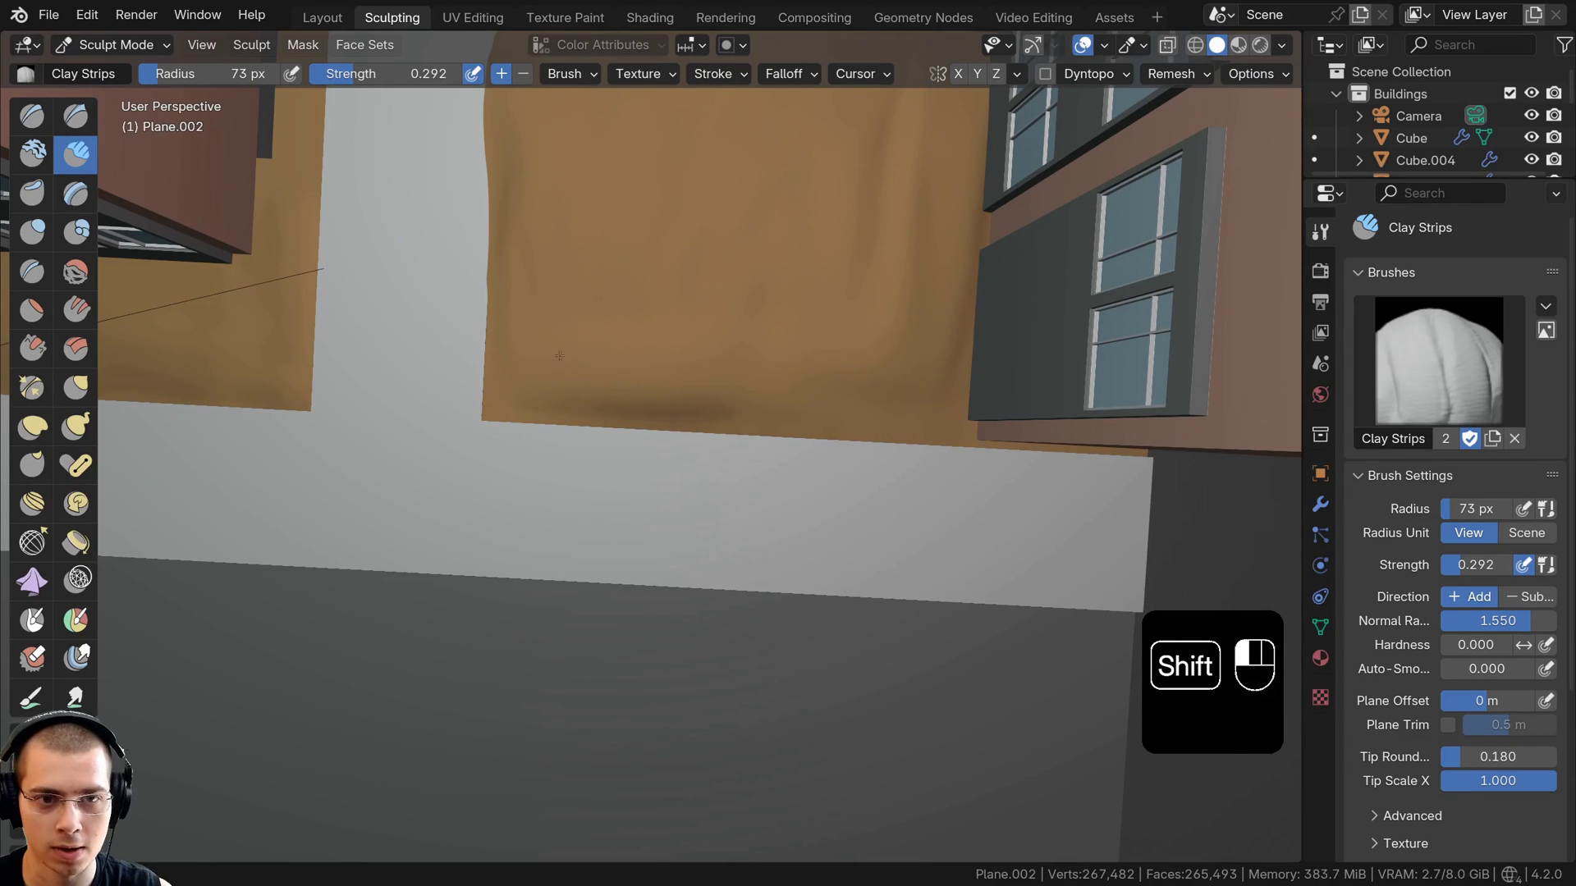
Carve back the large patch's edge along the side path and smooth that edge and the adjoining surface
middle_click_drag(559, 356, 643, 376)
mouse_move(643, 377)
left_mouse_down("ctrl")
mouse_move(632, 271)
mouse_move(628, 536)
left_mouse_up("ctrl")
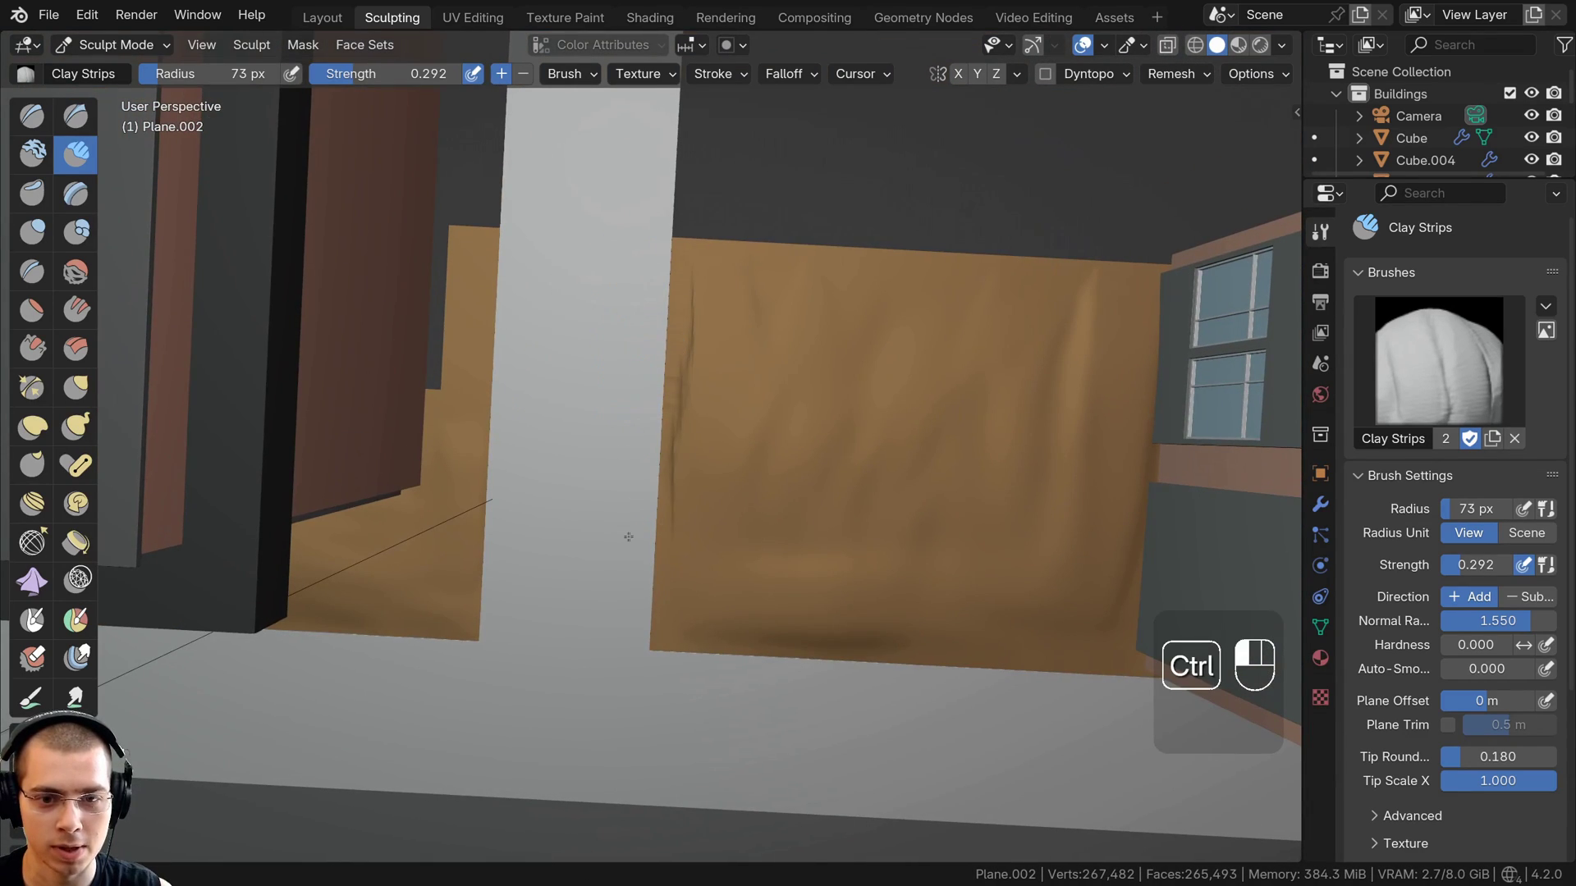
mouse_move(686, 598)
left_mouse_down("shift")
mouse_move(686, 391)
mouse_move(848, 523)
left_mouse_up("shift")
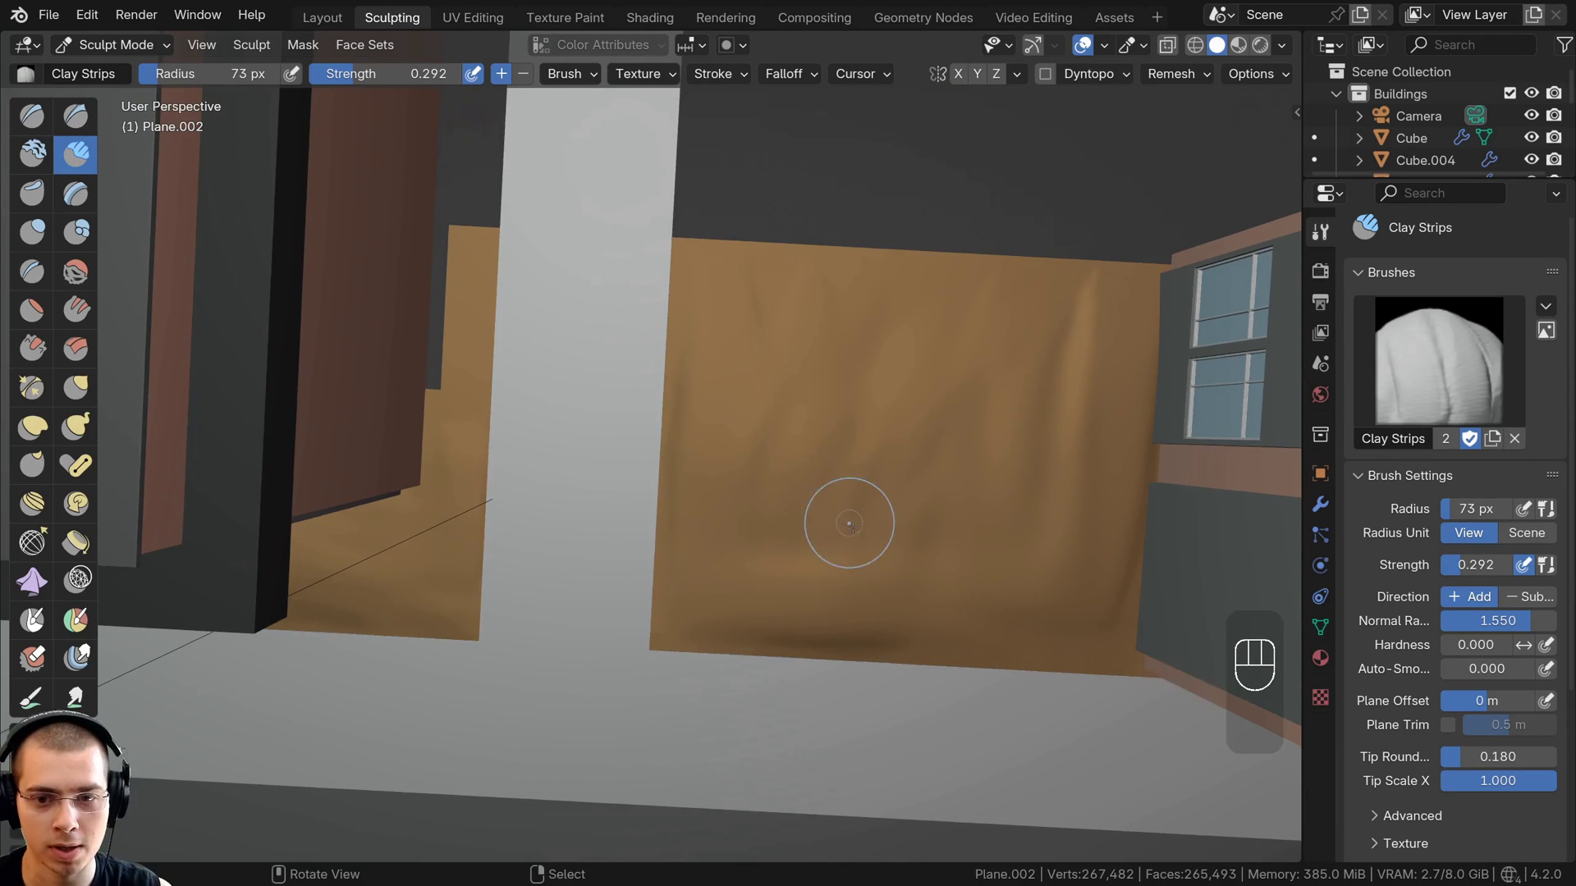
middle_click_drag(848, 523, 813, 422)
middle_click_drag(813, 422, 744, 433, "shift")
left_click_drag(743, 433, 887, 487, "shift")
Examine the height and shape of the sculpted dirt patches from above, from street level and through the scene camera
mouse_move(842, 486)
middle_mouse_down("shift")
mouse_move(739, 377)
mouse_move(576, 360)
middle_mouse_up("shift")
scroll(775, 358, "down", 4)
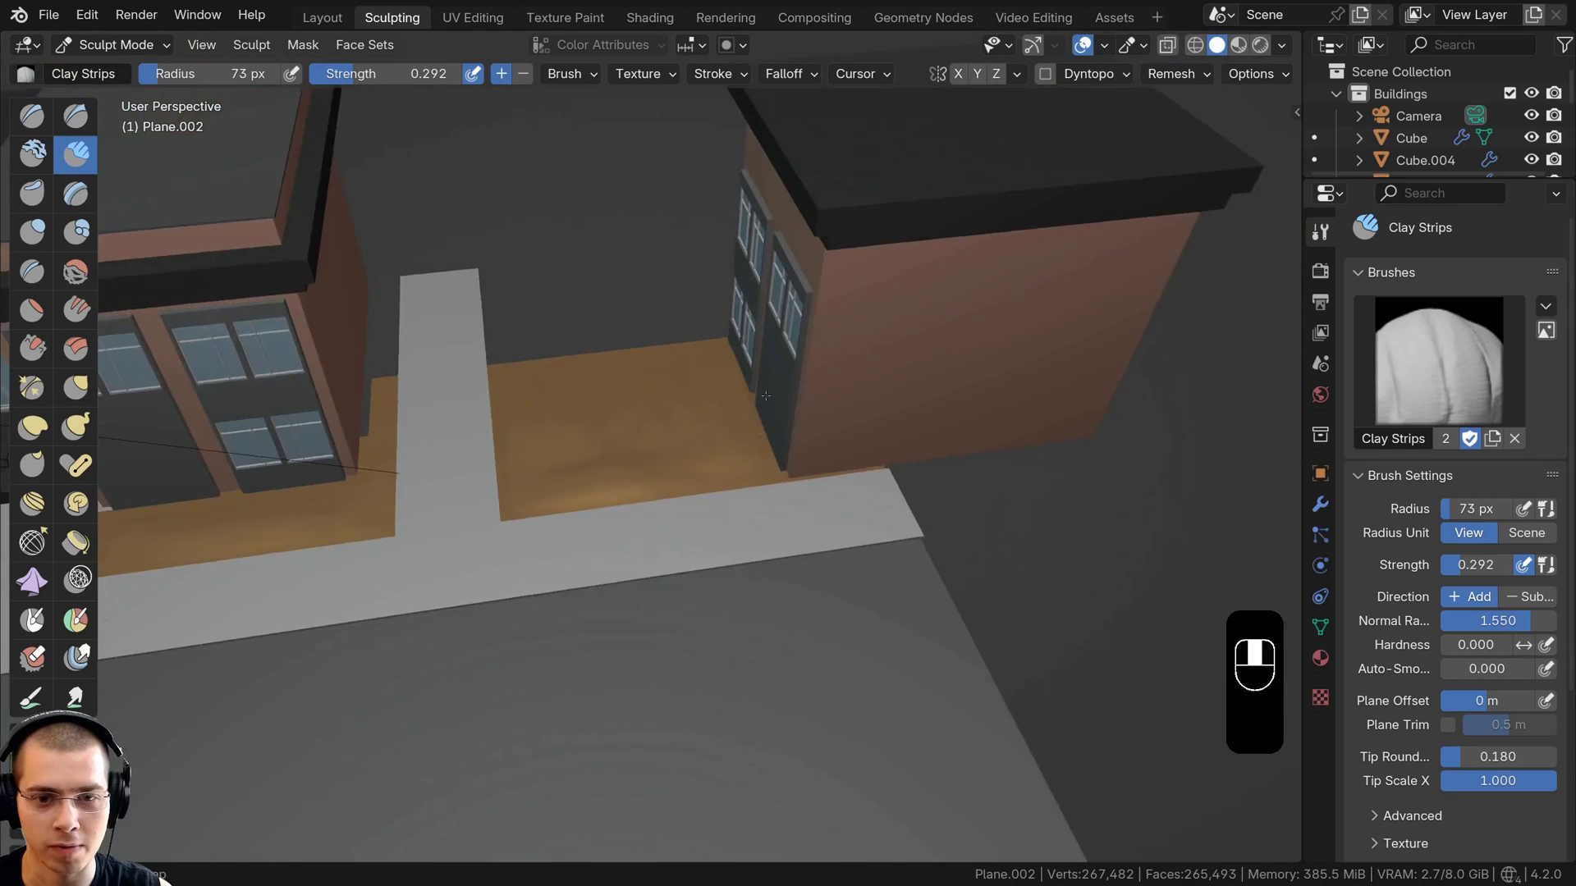
middle_click_drag(774, 358, 638, 398)
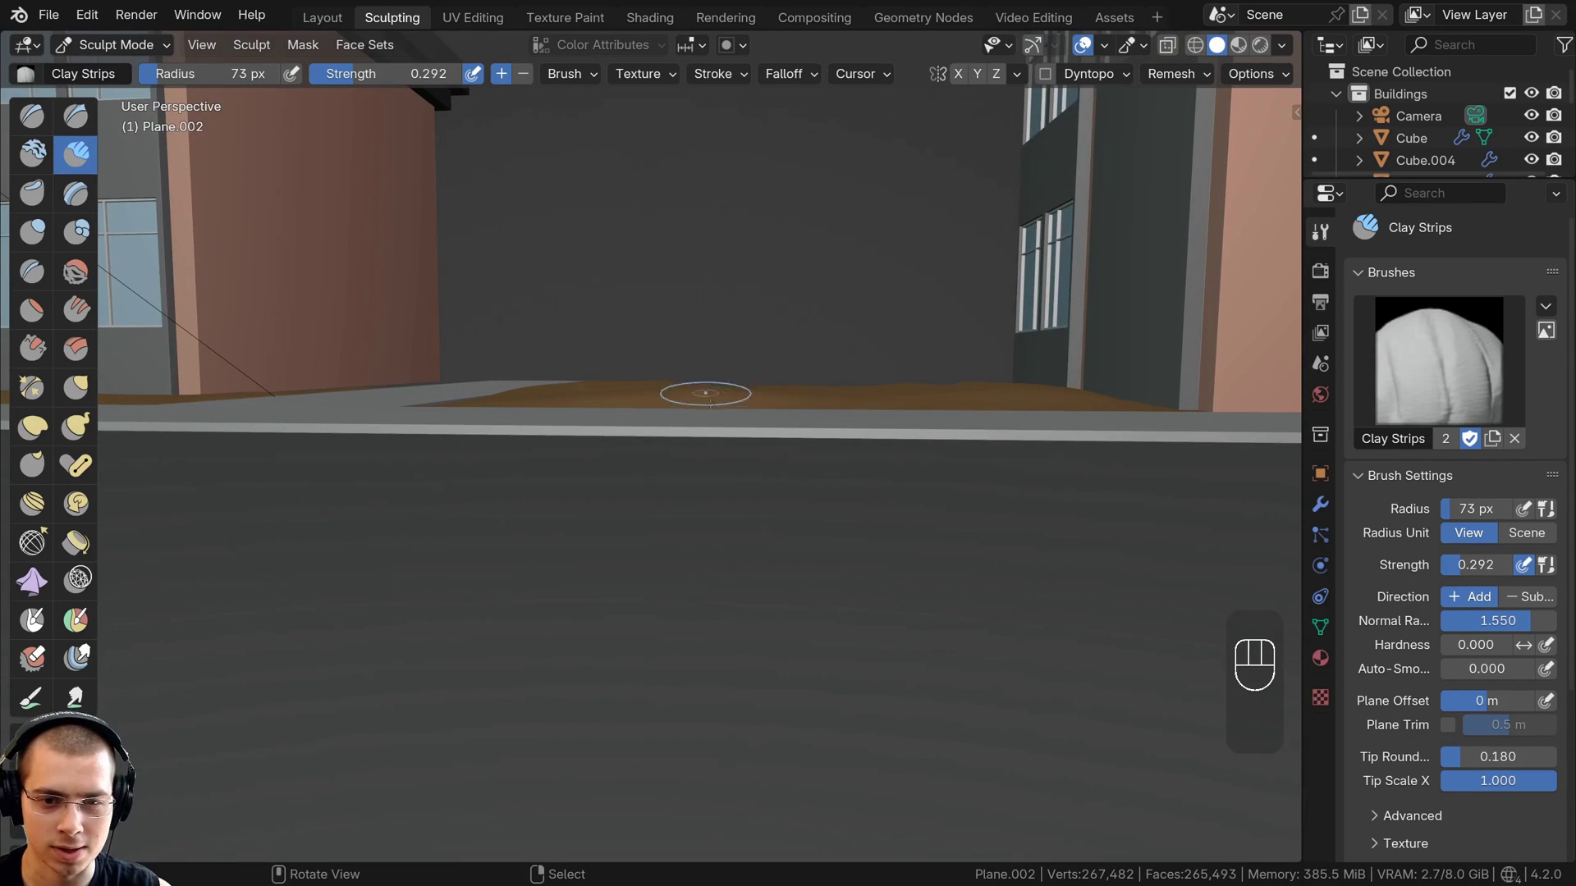
middle_click_drag(605, 370, 587, 552, "shift")
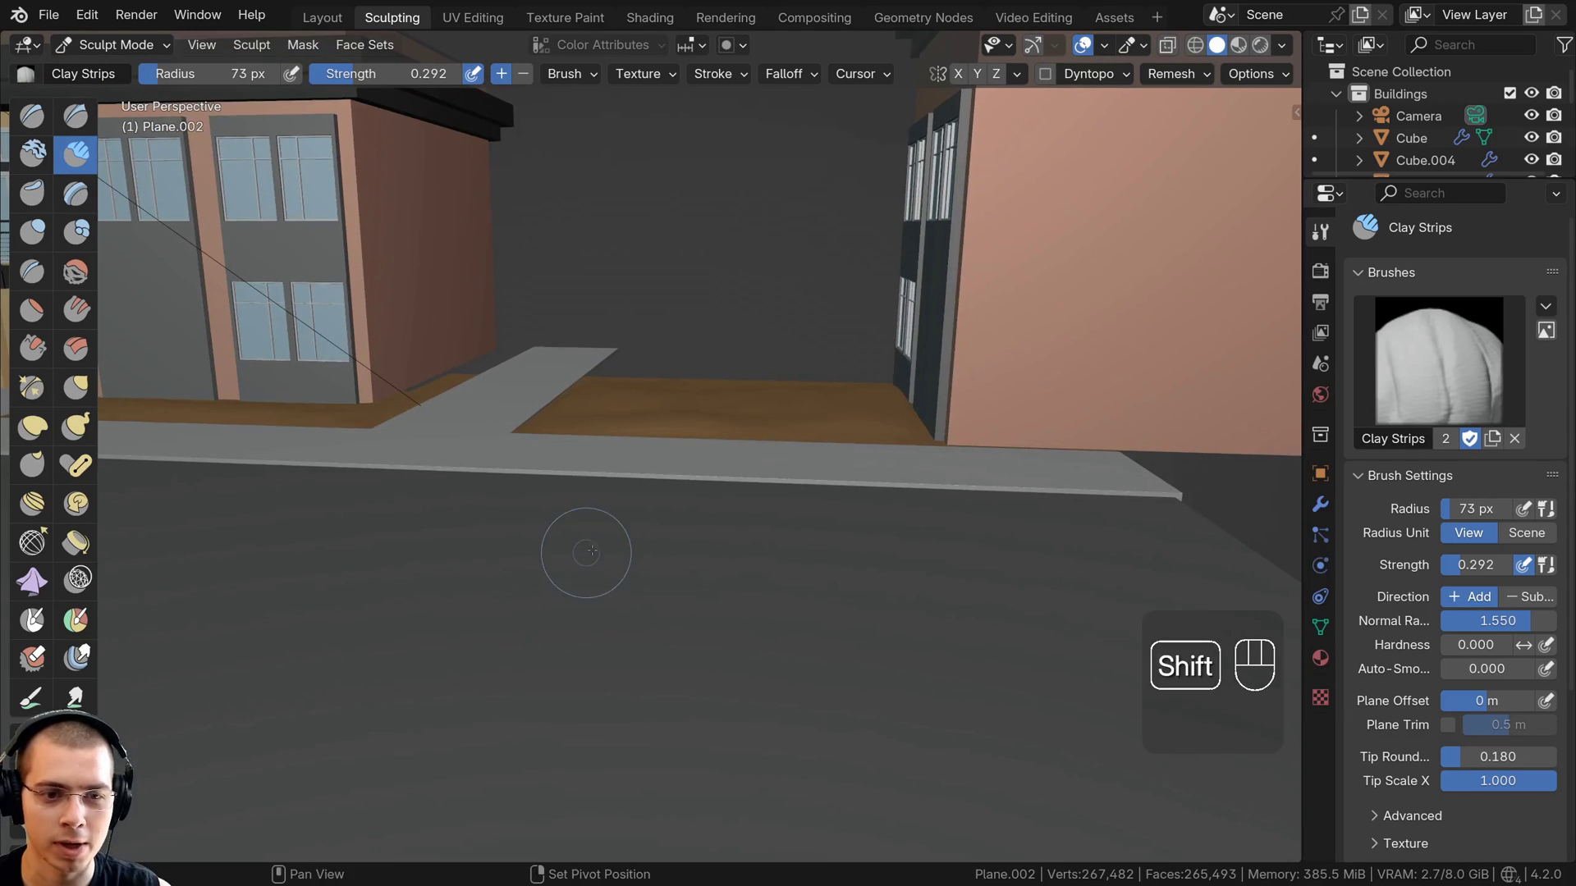
middle_click_drag(416, 471, 887, 500)
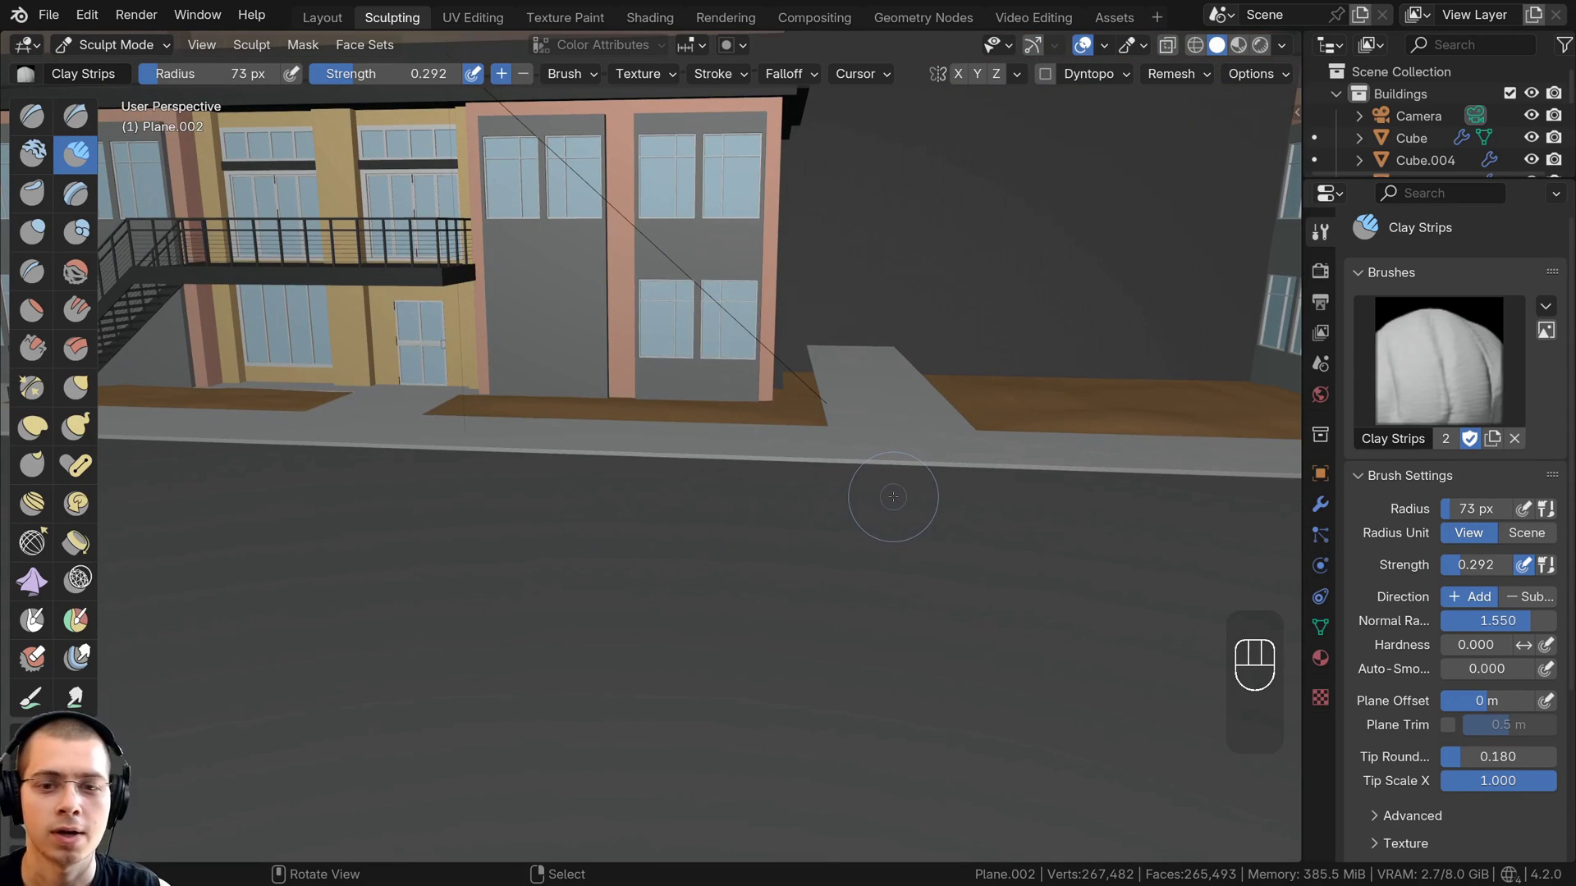
key("KP_0")
scroll(633, 406, "up", 3)
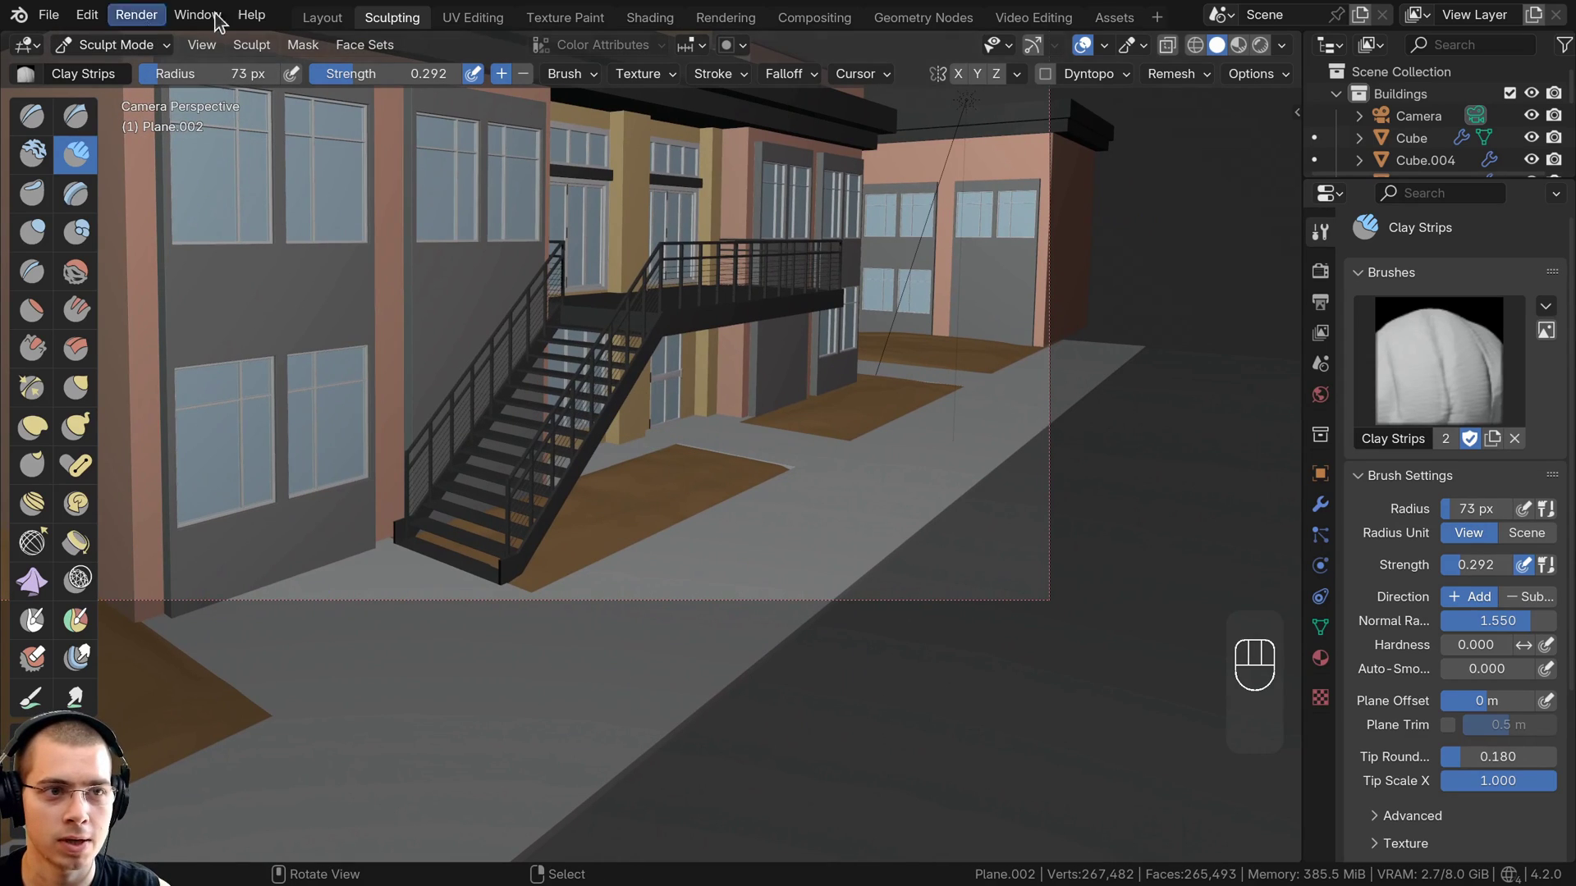
Switch to the Layout workspace, save the project and return to the camera view
left_click(320, 18)
middle_click_drag(606, 414, 671, 466, "shift")
key("ctrl+s")
key("a")
key("KP_0")
scroll(754, 437, "up", 2)
Switch to the file manager showing the Textures folder and open the grass_medium_01_2k.blend folder
key("alt+Tab")
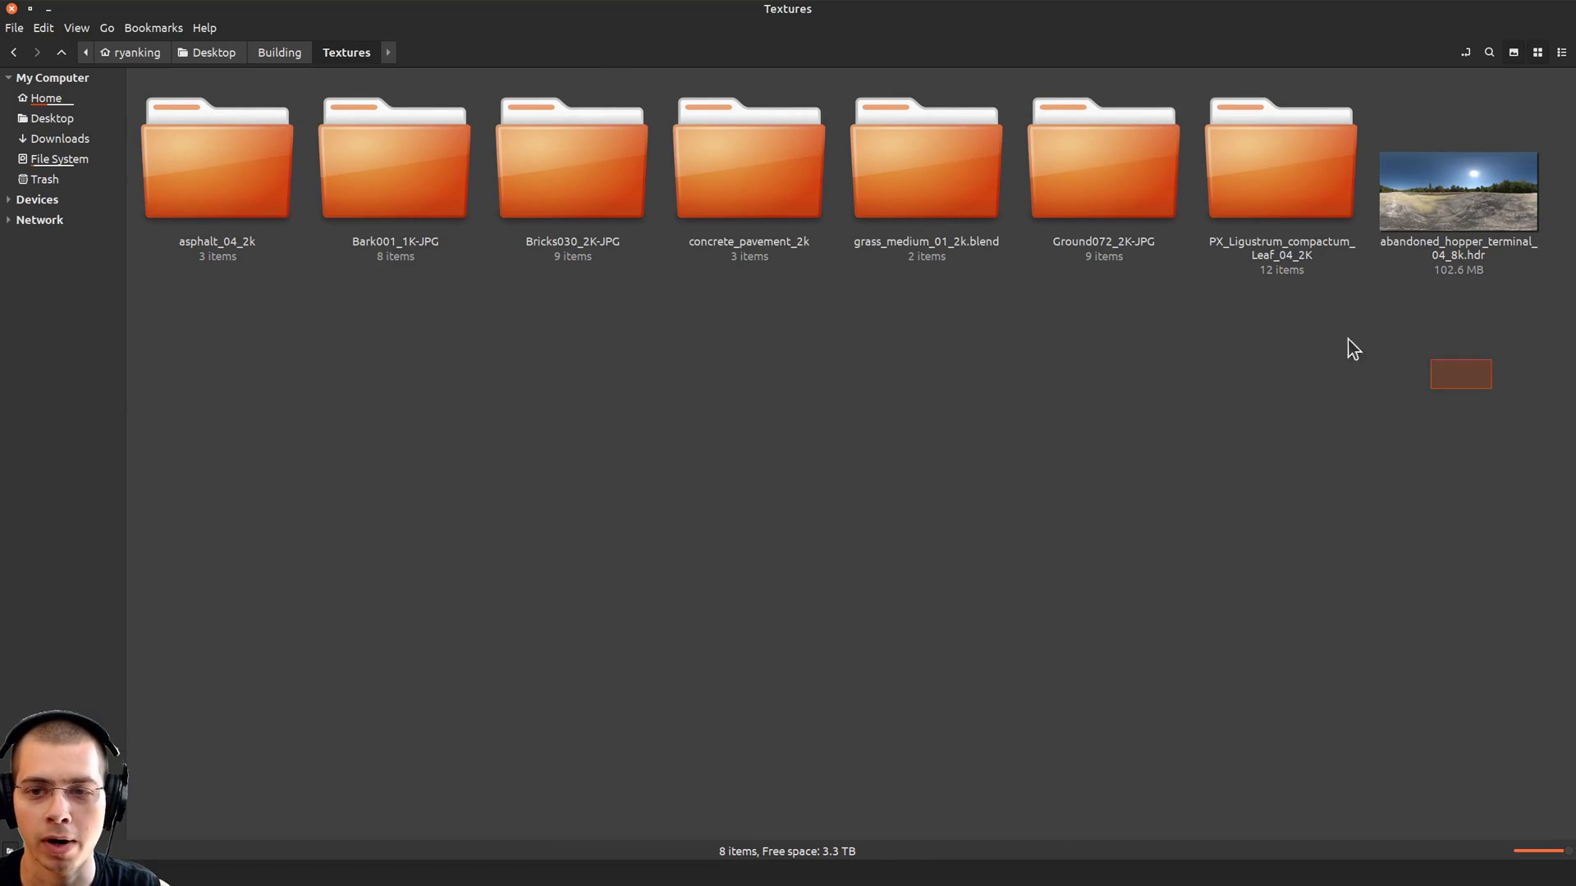
left_click_drag(1353, 349, 411, 512)
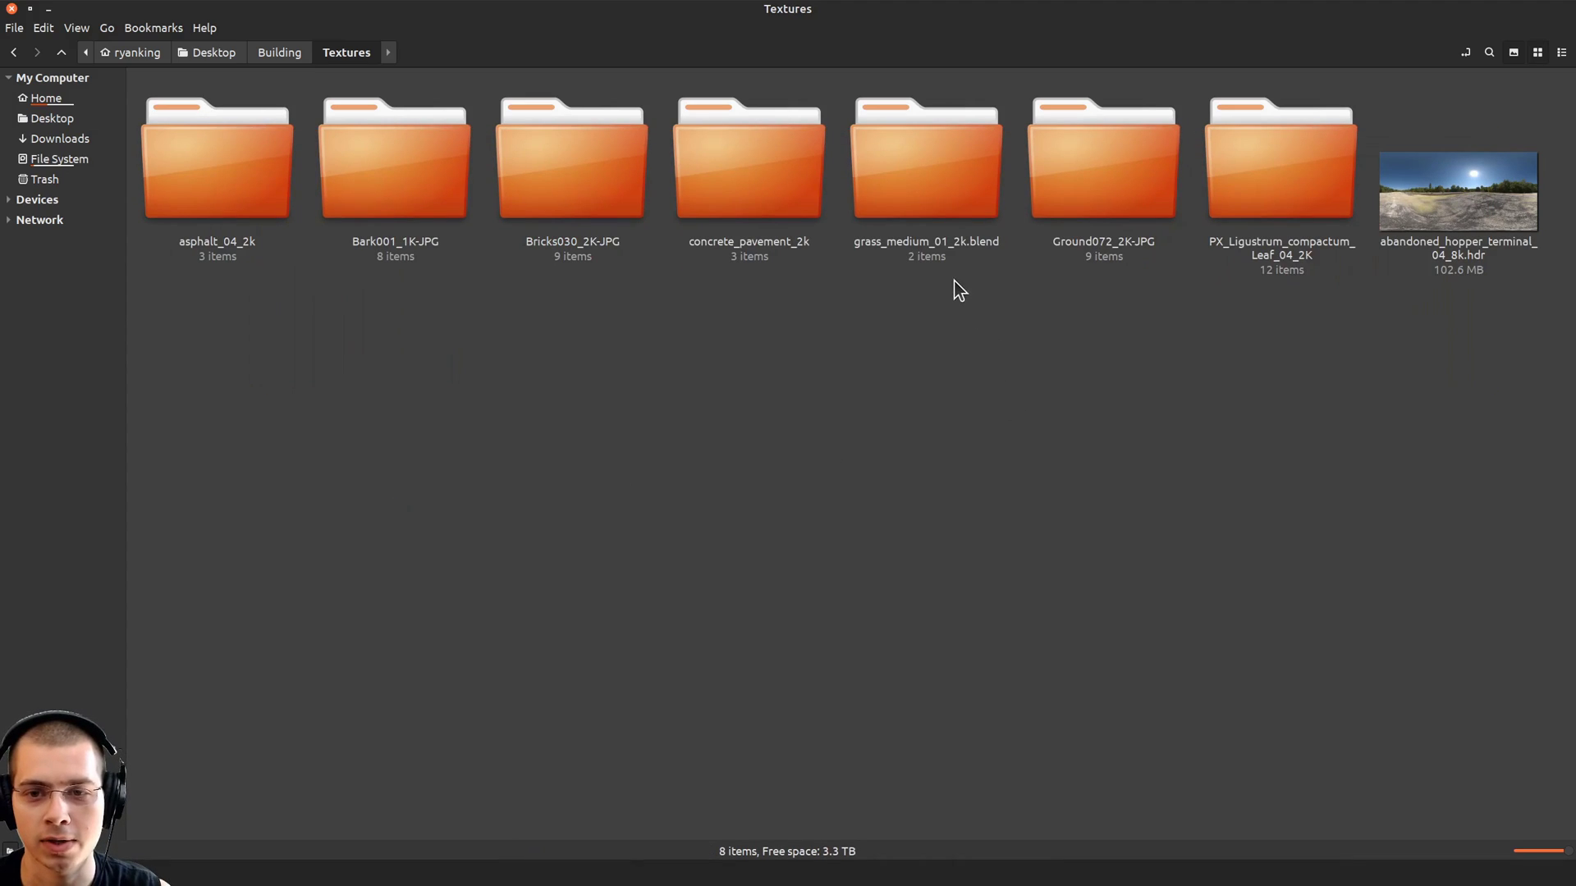
left_click(914, 170)
left_click(1013, 334)
left_click(908, 242)
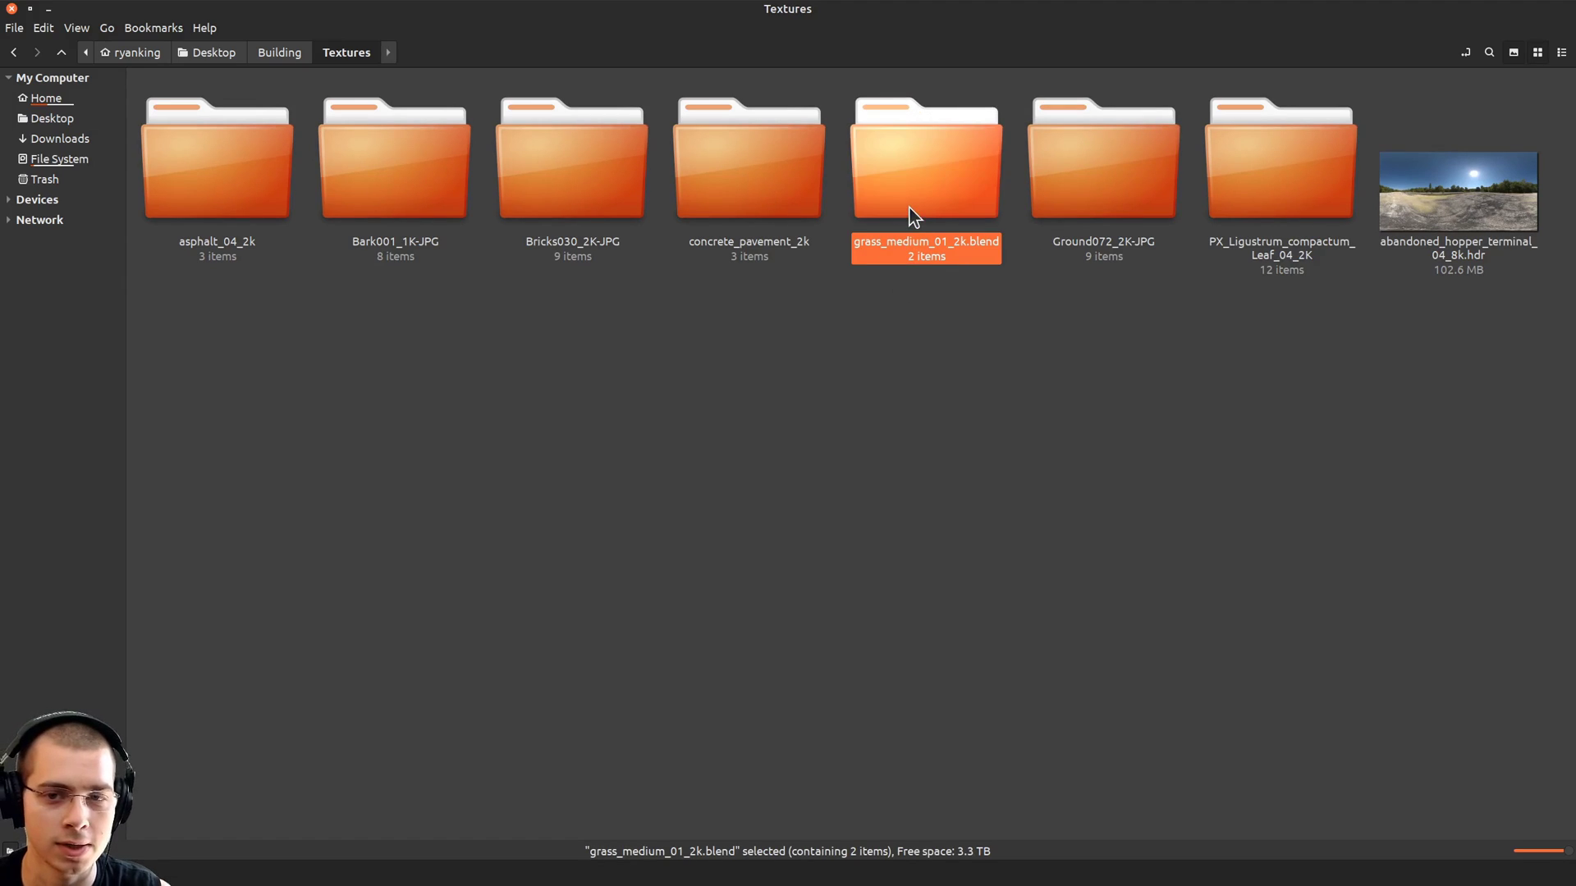
double_click(911, 212)
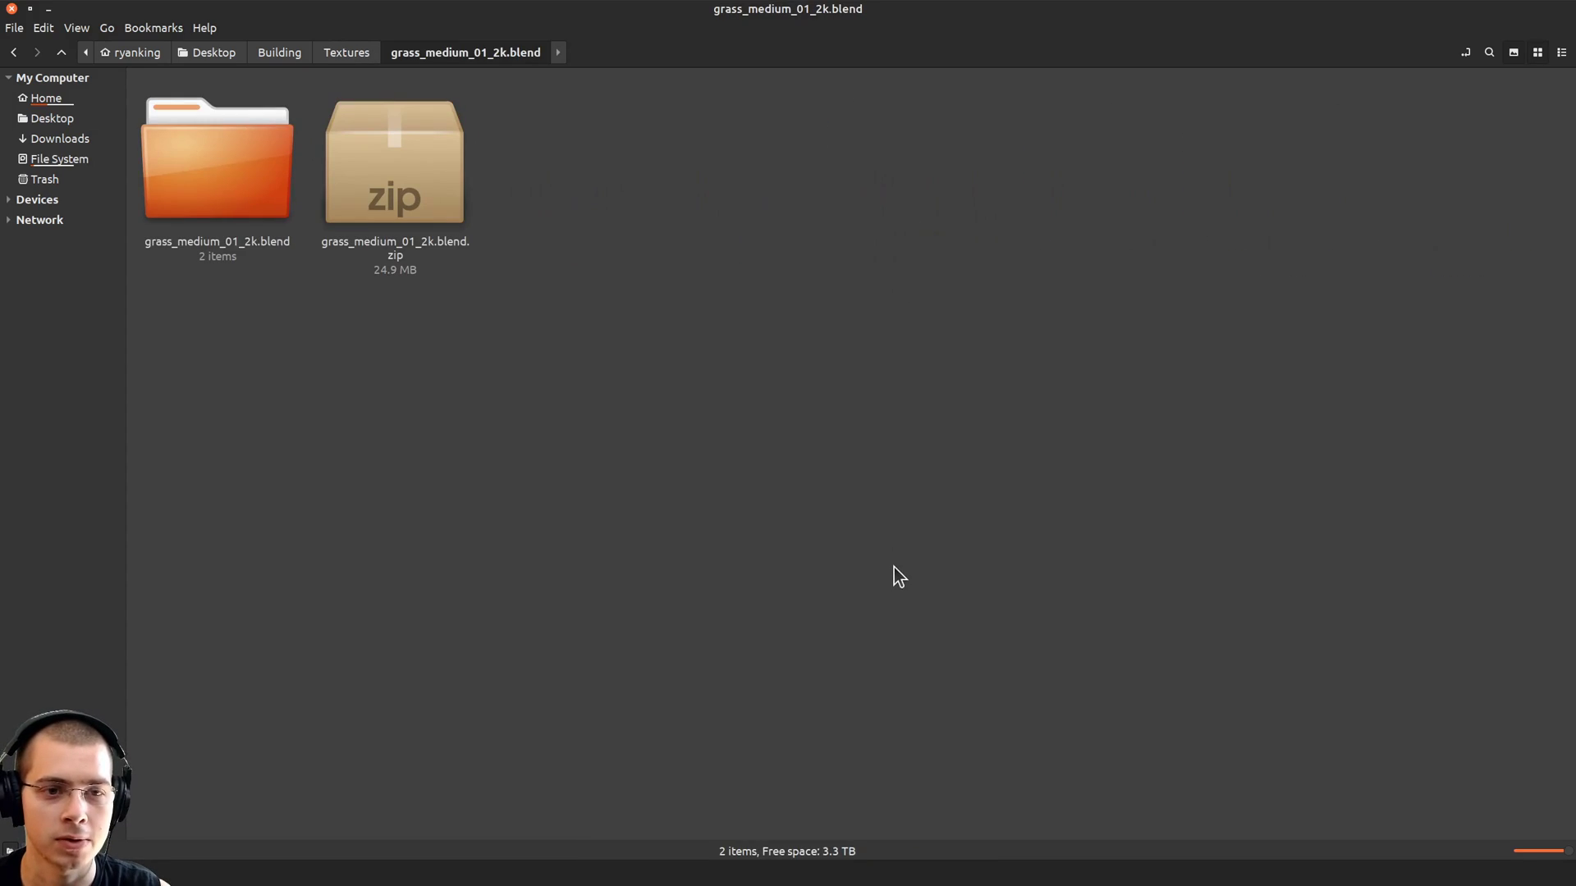
Open the extracted grass_medium_01_2k.blend folder and launch the grass_medium_01_2k.blend file in Blender
left_click(388, 189)
left_click(216, 167)
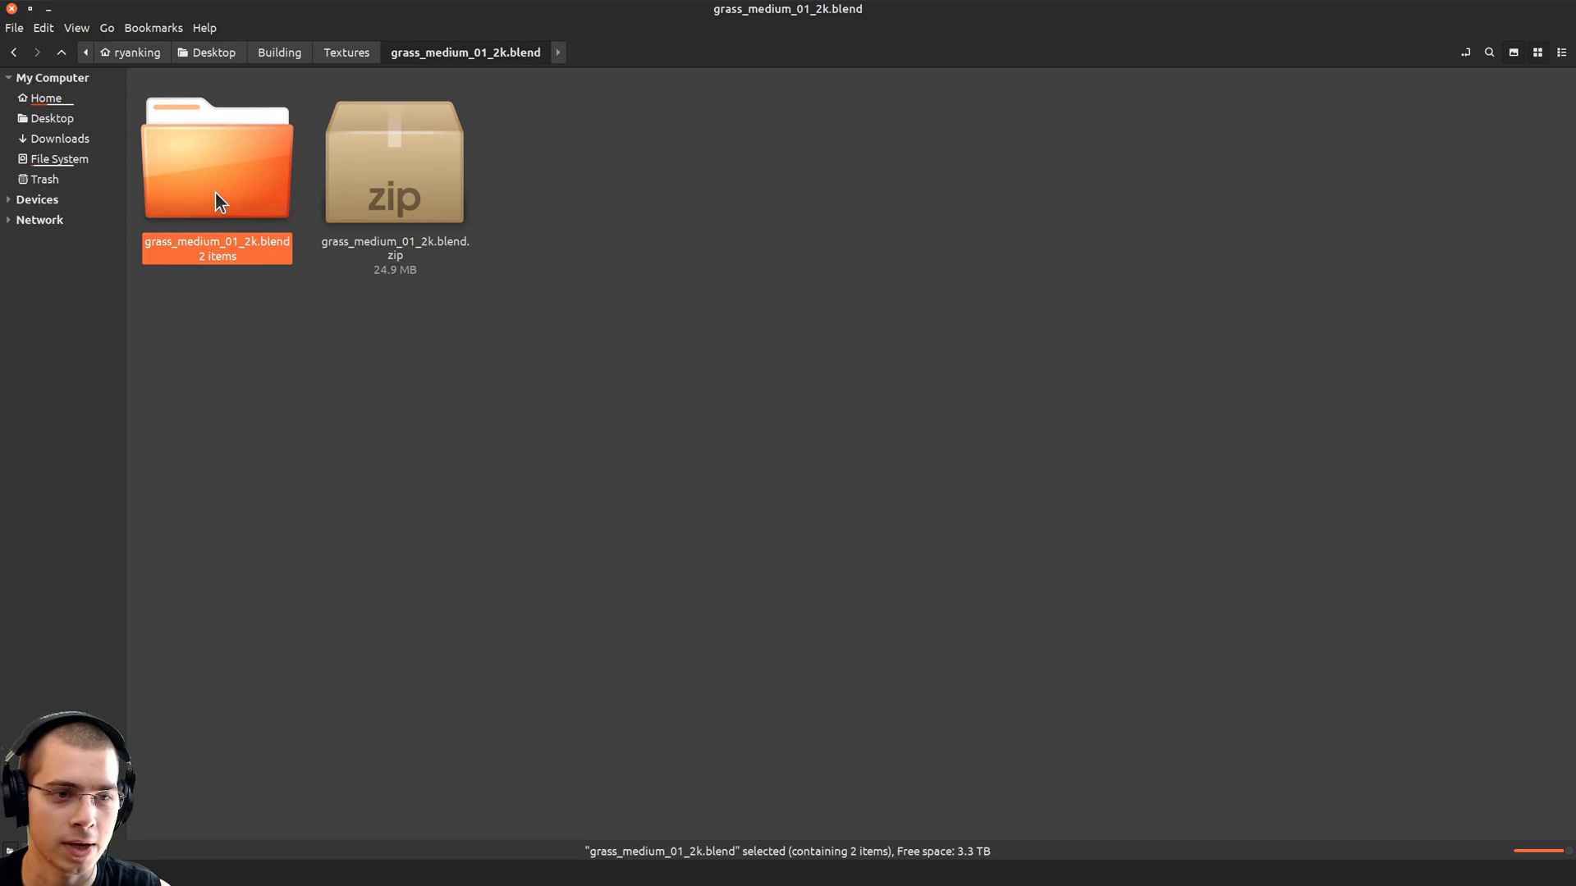
double_click(220, 202)
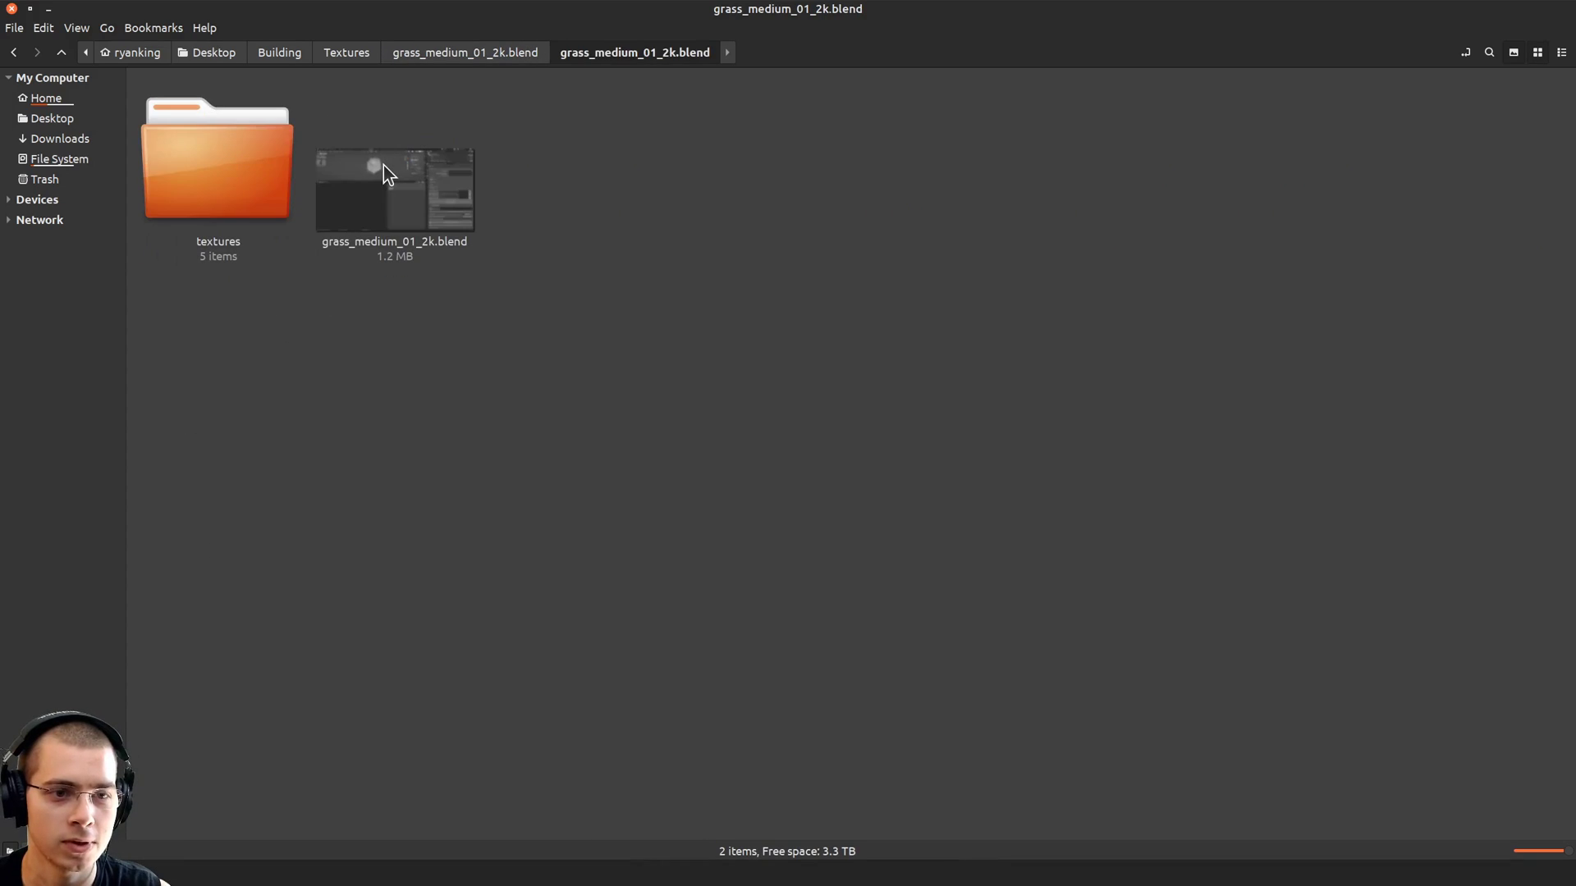
left_click(383, 165)
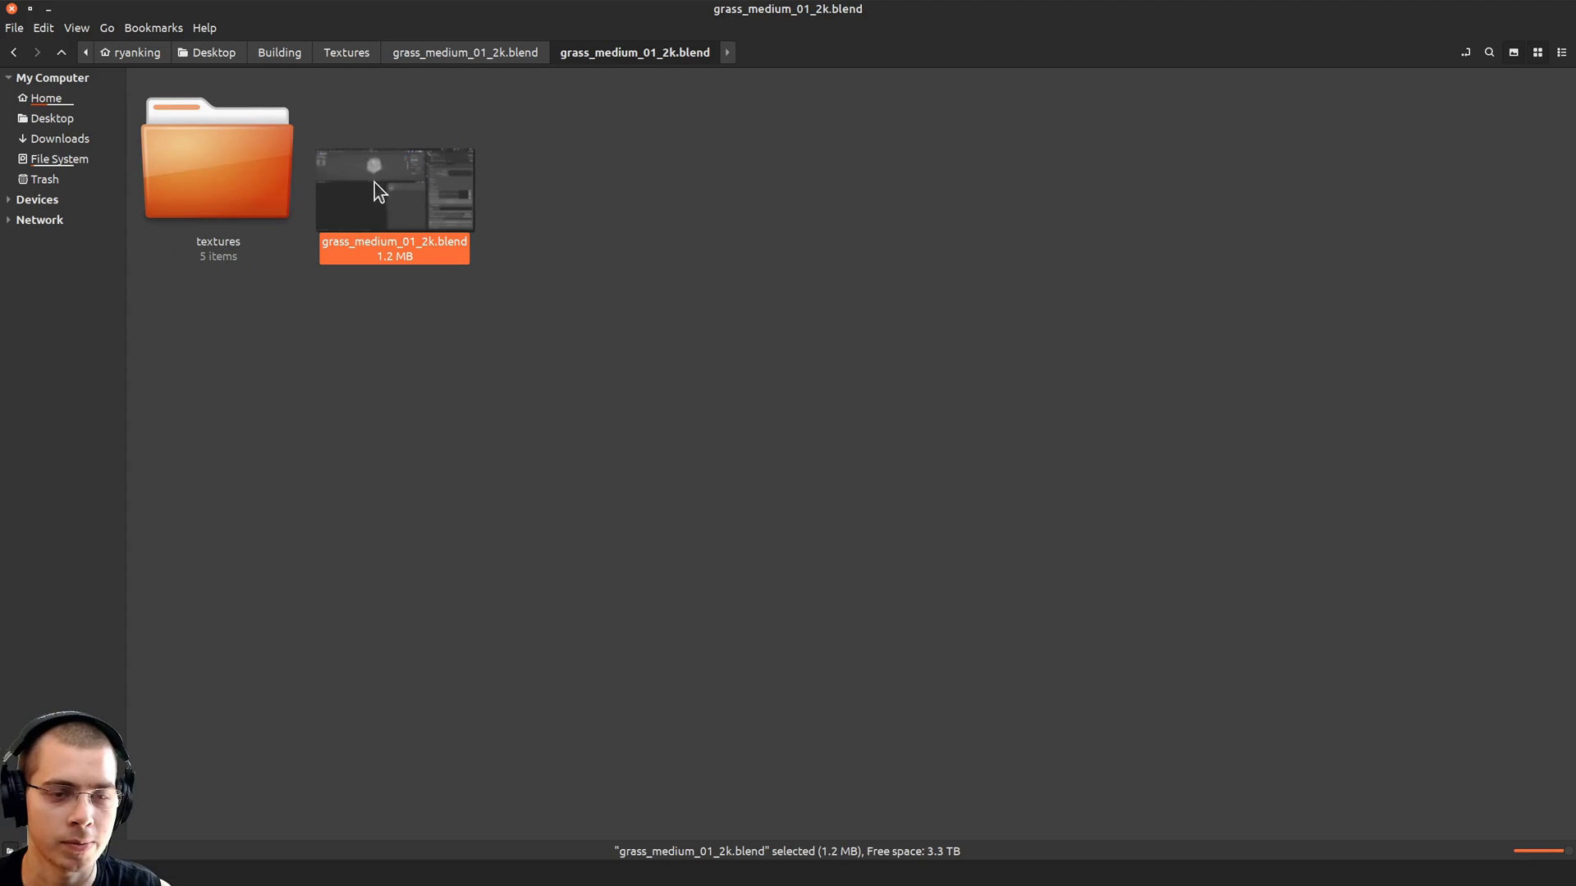
double_click(392, 182)
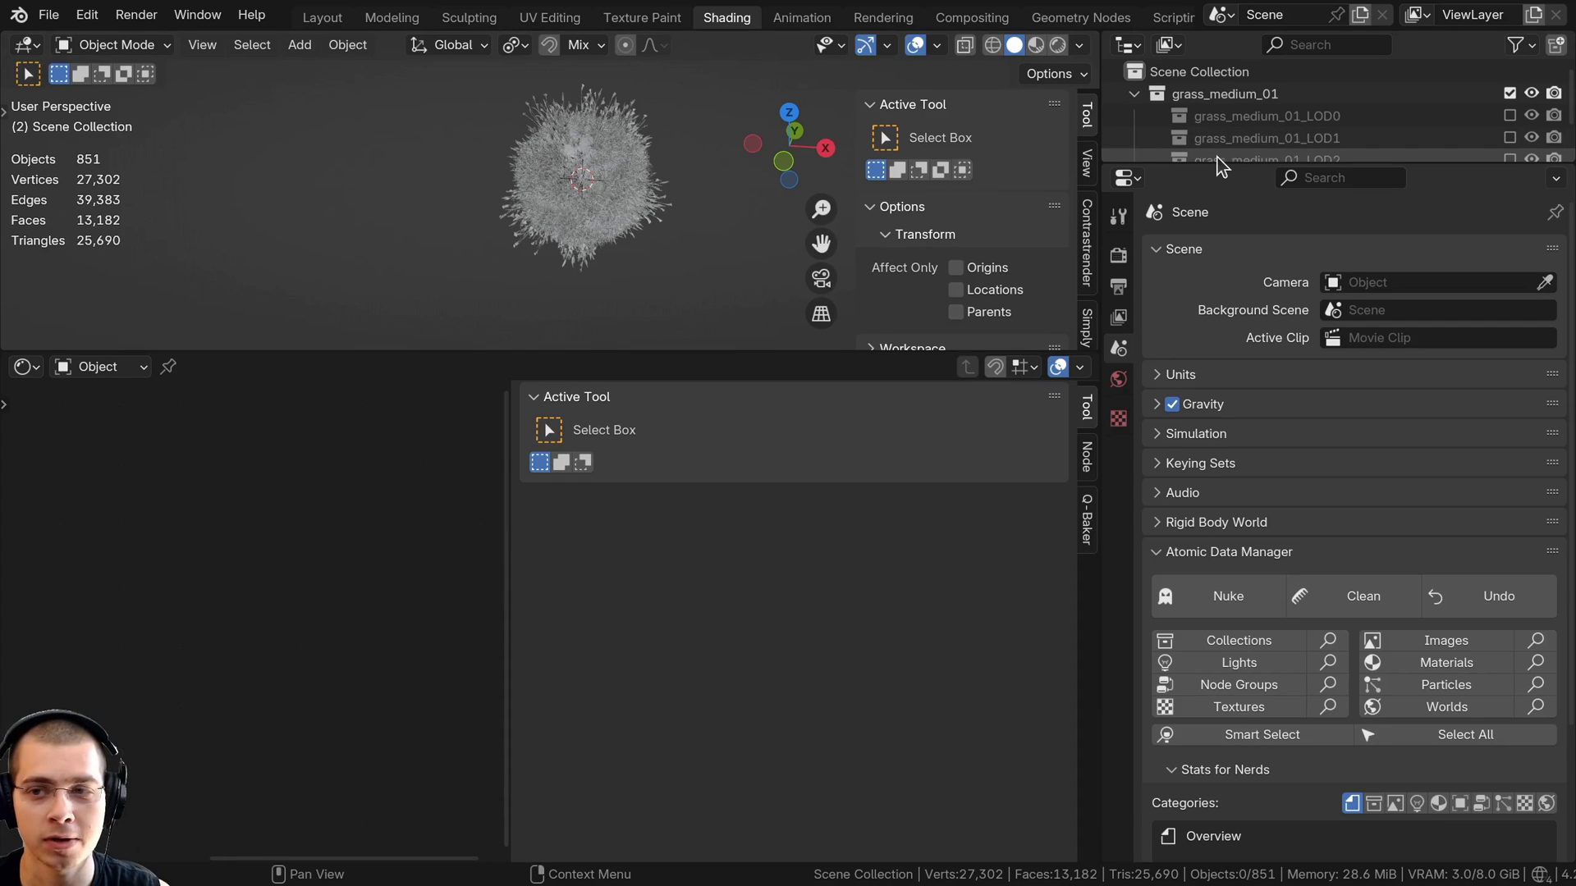
Enlarge the outliner and delete the grass_medium_01_particles object from the grass scene
left_click_drag(1217, 164, 1218, 461)
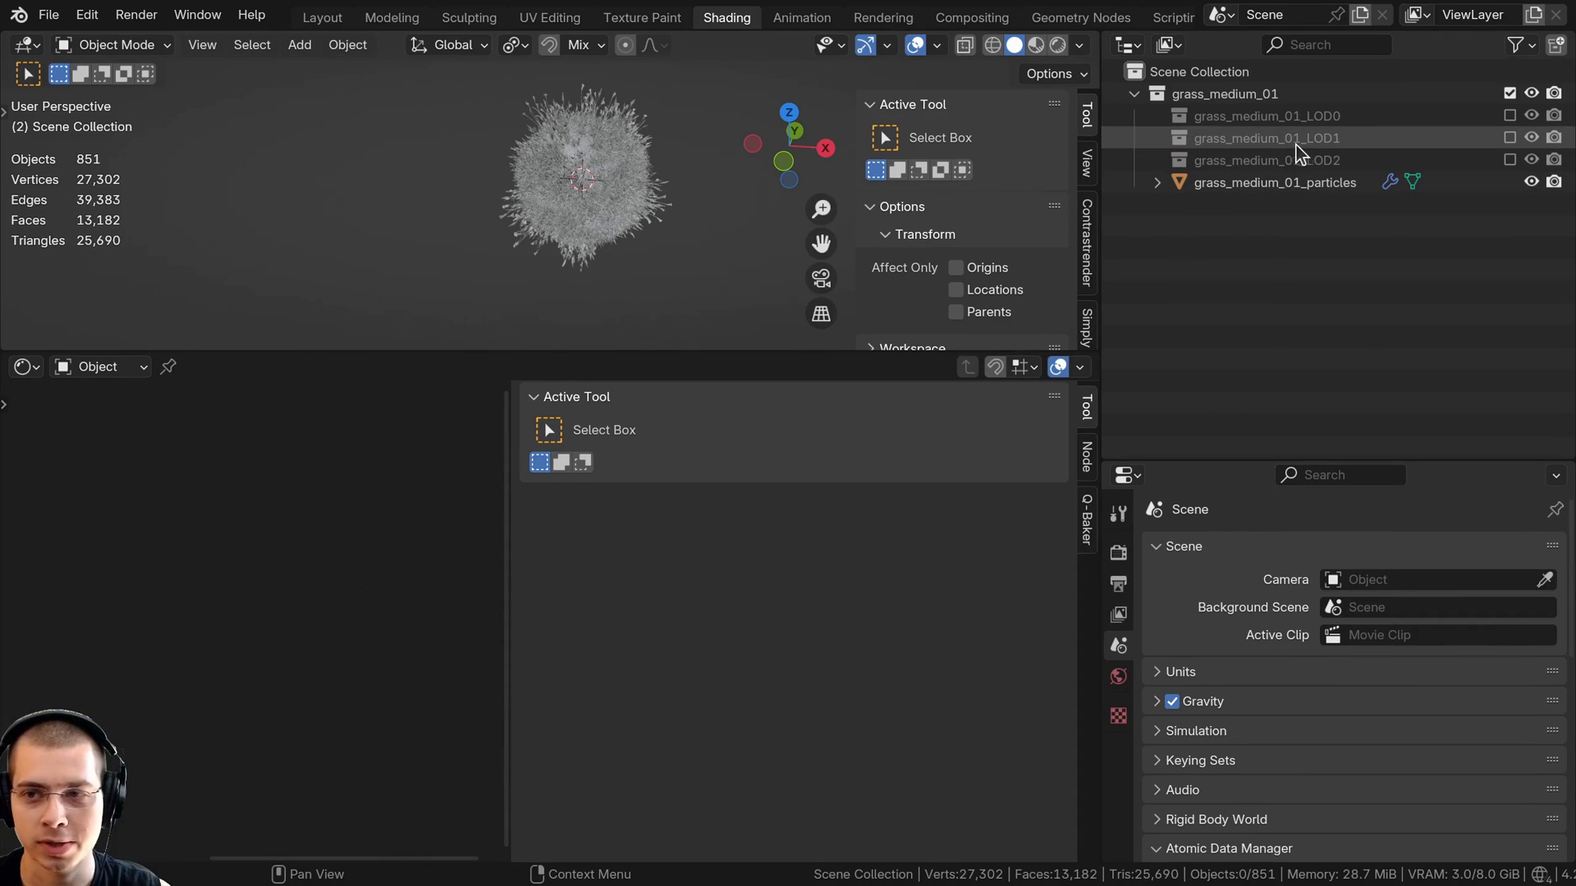
left_click(597, 155)
scroll(555, 170, "up", 6)
key("x")
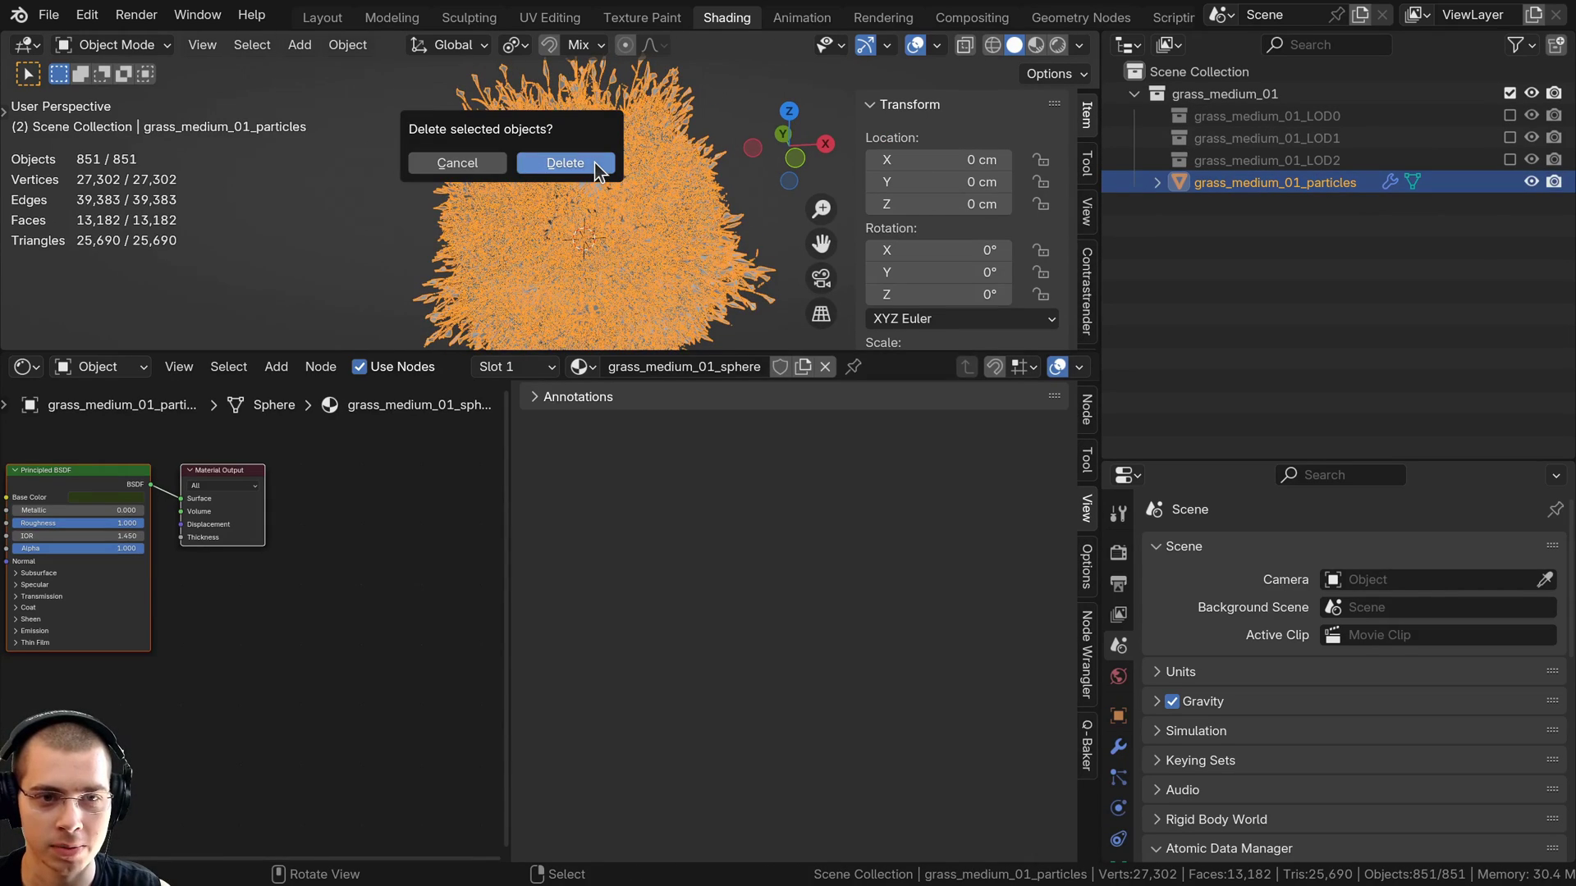
left_click(597, 161)
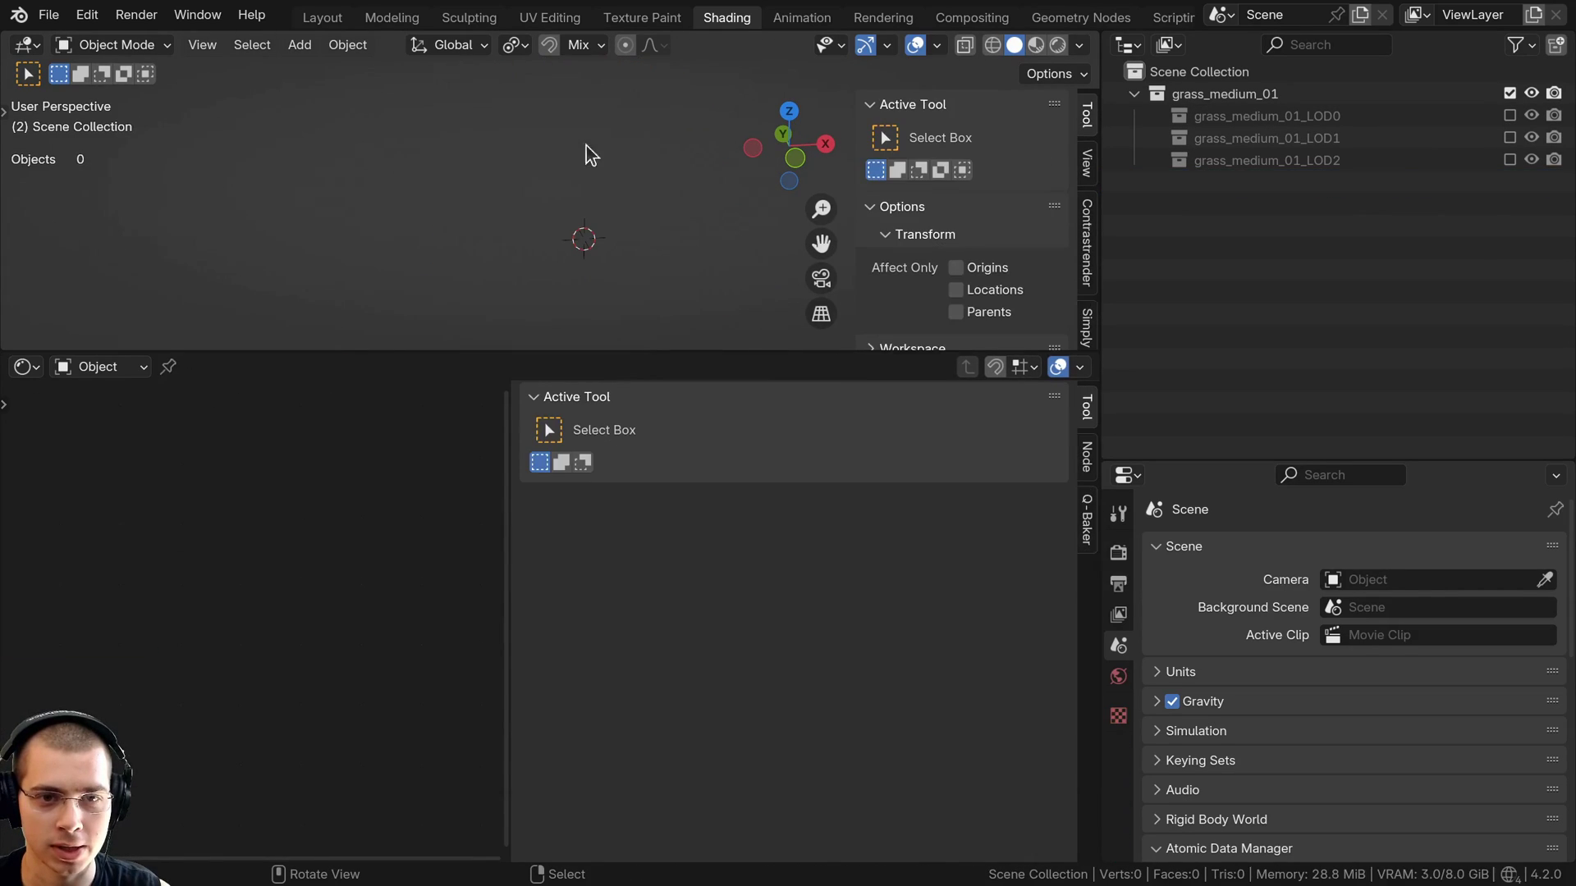
Enable the grass_medium_01_LOD2 collection and enlarge the 3D viewport with its sidebar hidden to show the grass clumps
left_click(1509, 159)
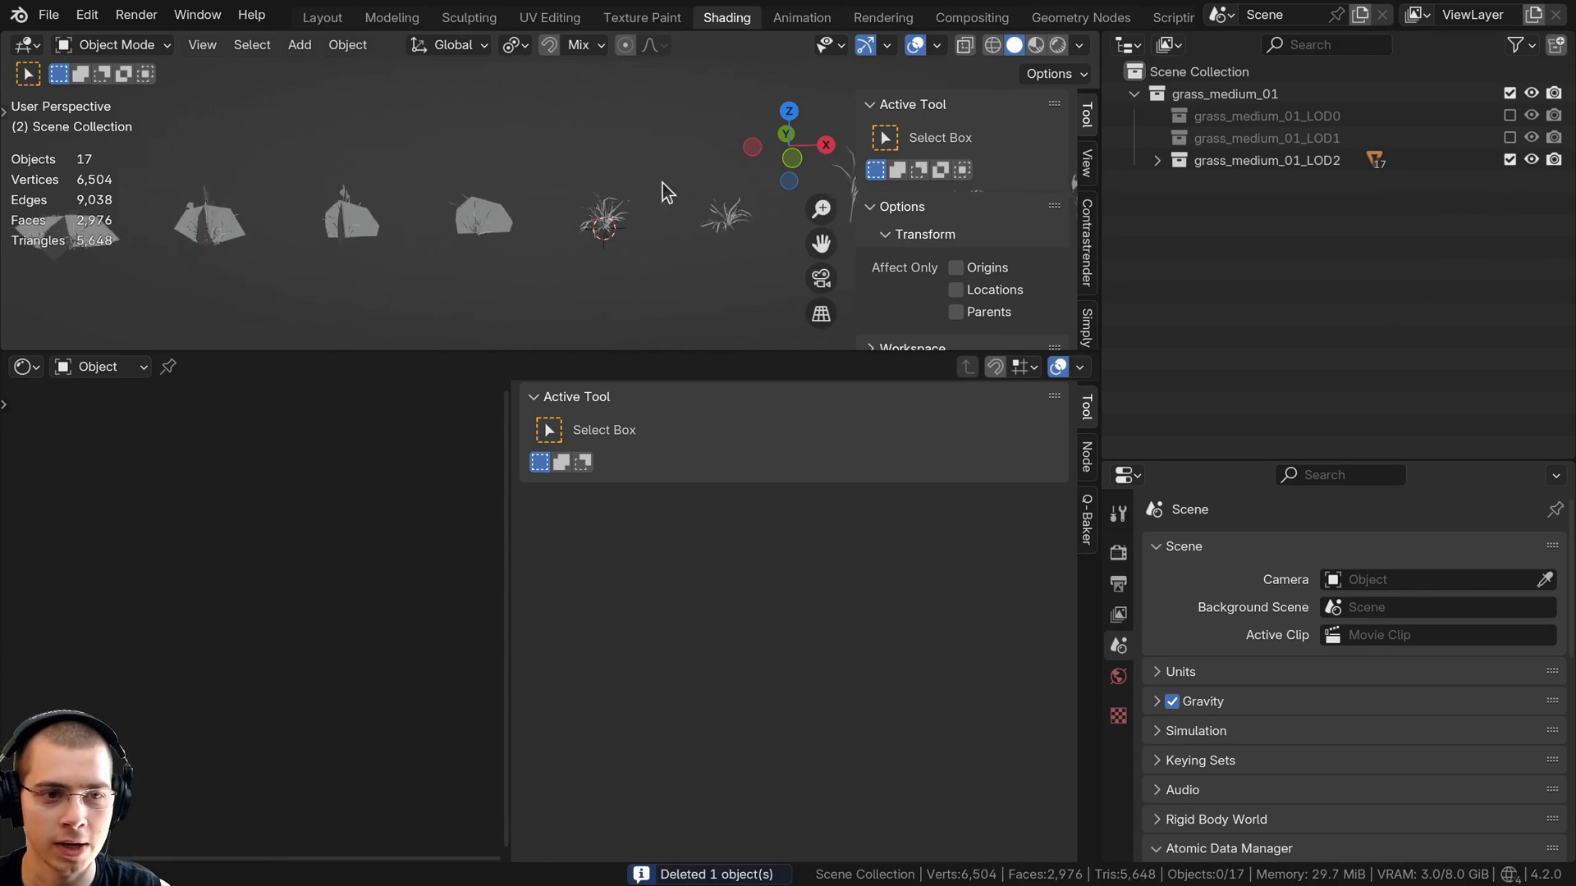
scroll(332, 159, "up", 3)
middle_click_drag(332, 159, 496, 162, "shift")
left_click_drag(655, 352, 654, 632)
key("n")
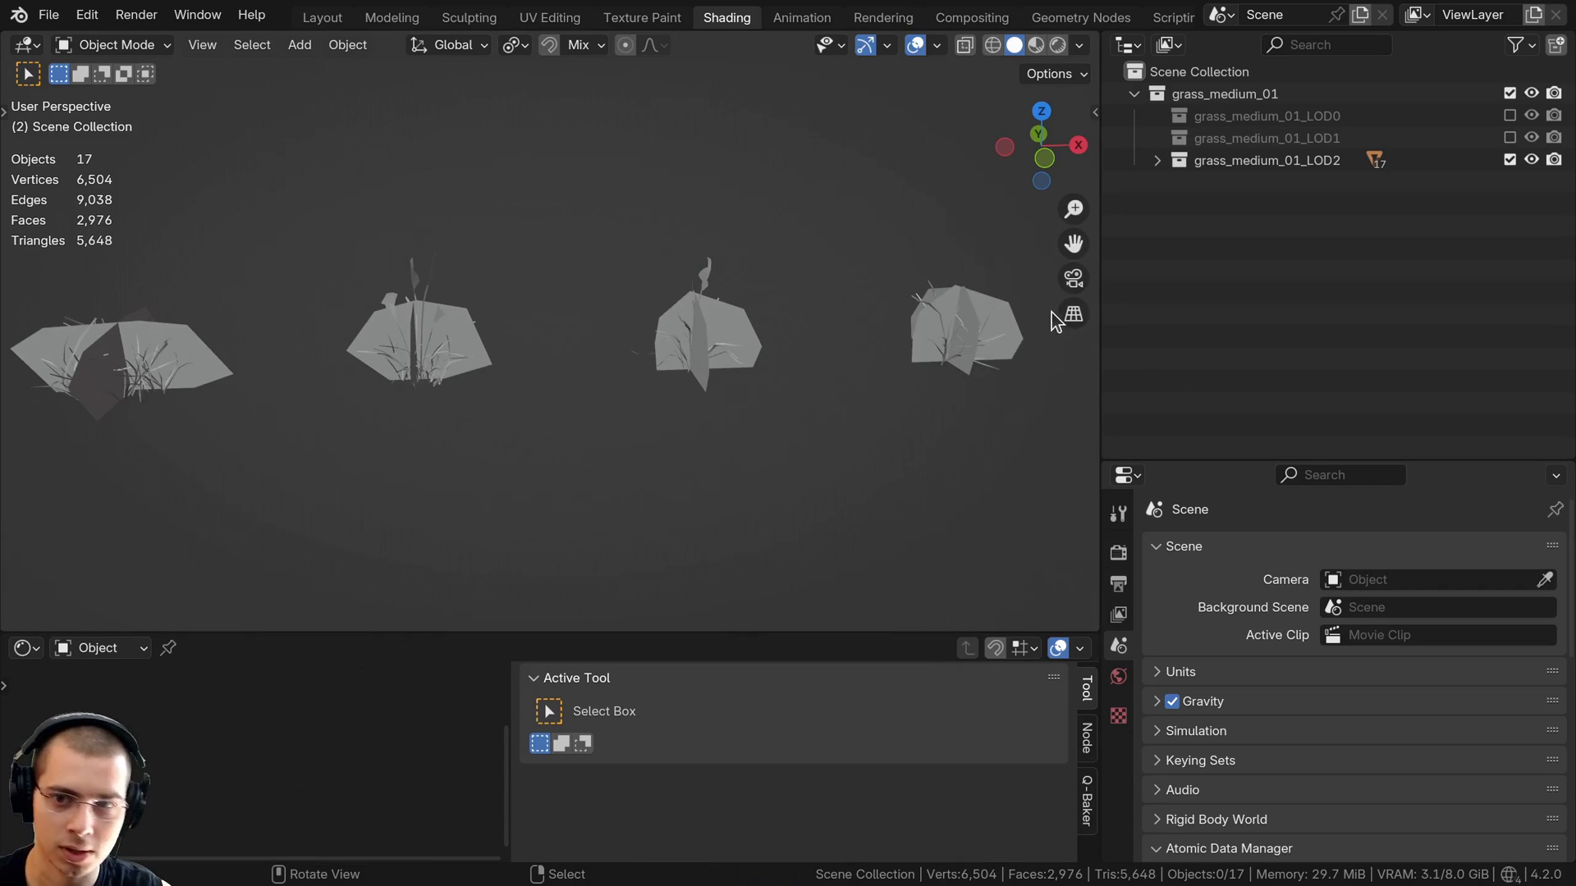
Widen the 3D viewport and examine the large_c grass clump of the grass_medium_01_LOD2 collection up close
left_click_drag(1097, 290, 1152, 289)
scroll(732, 348, "up", 5)
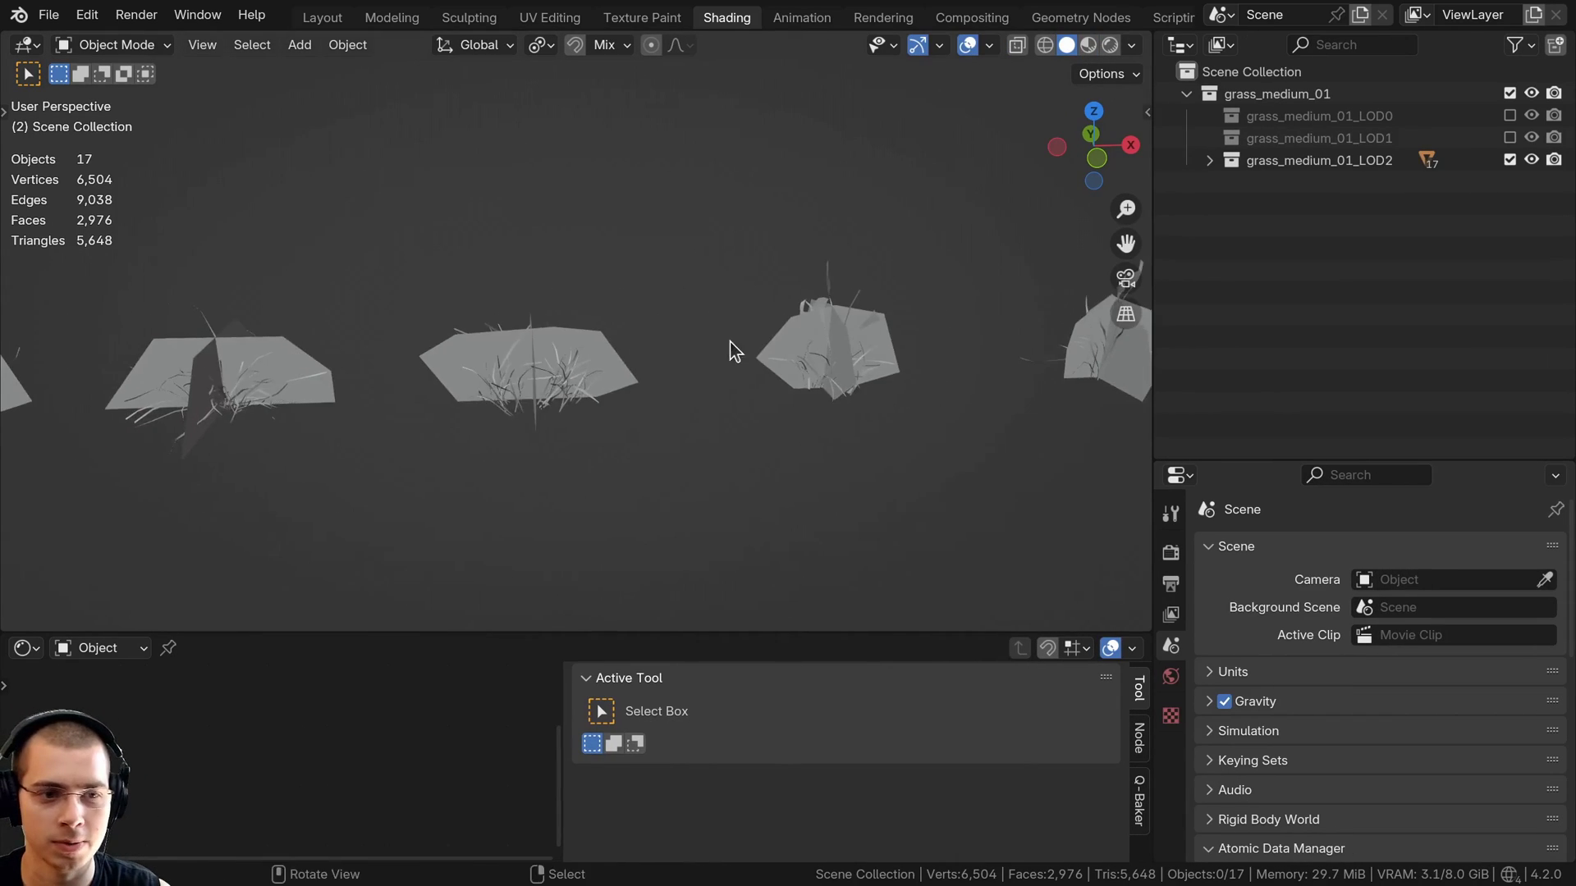
left_click(597, 345)
scroll(597, 345, "up", 2)
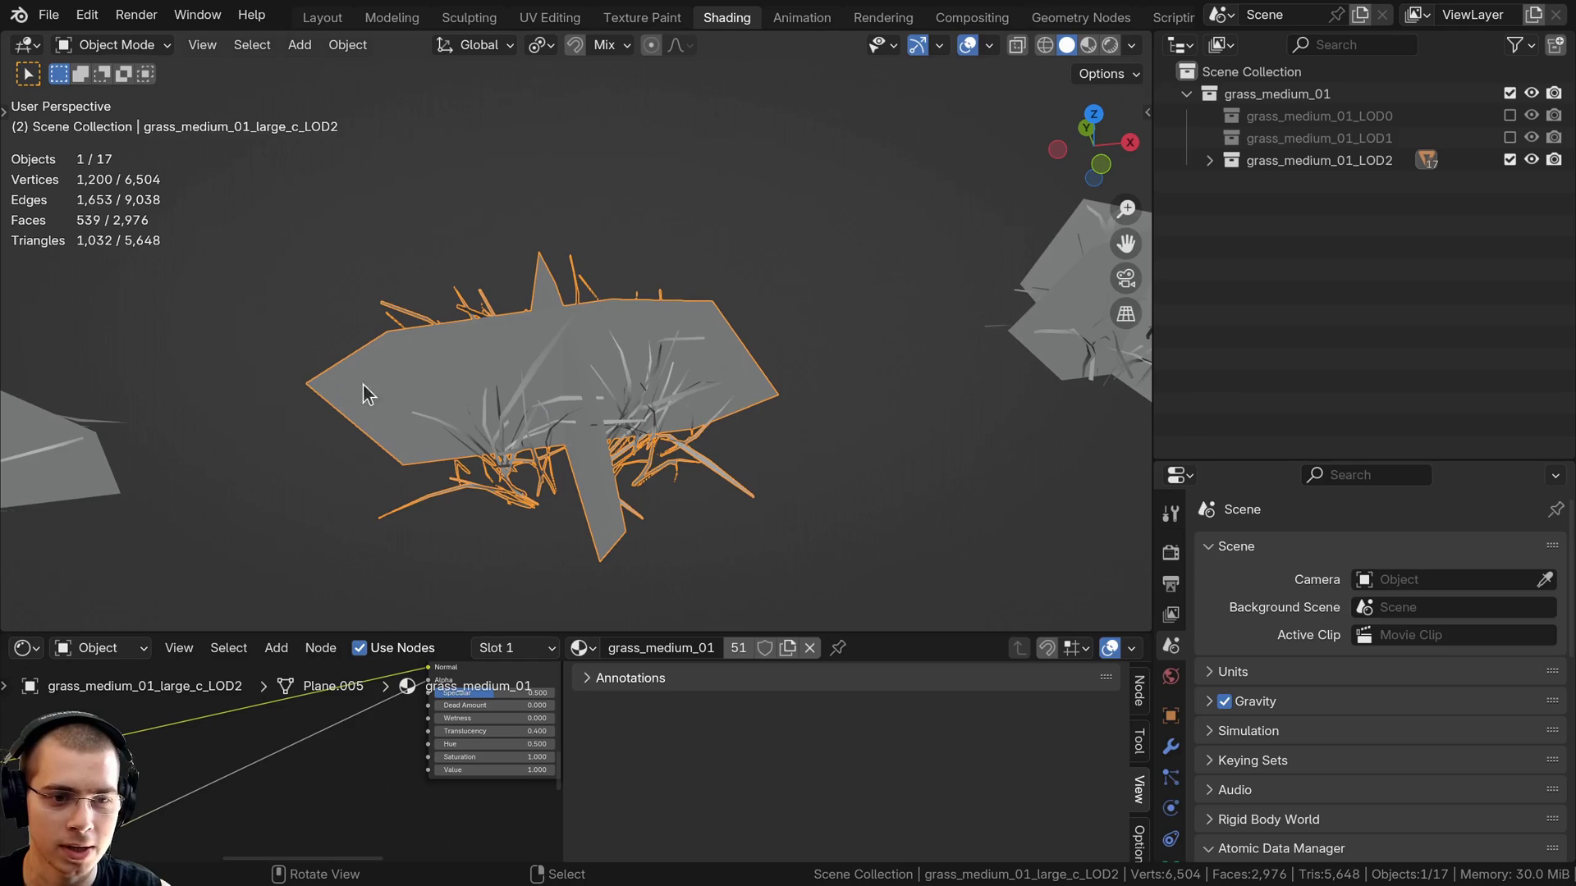
scroll(769, 447, "down", 6)
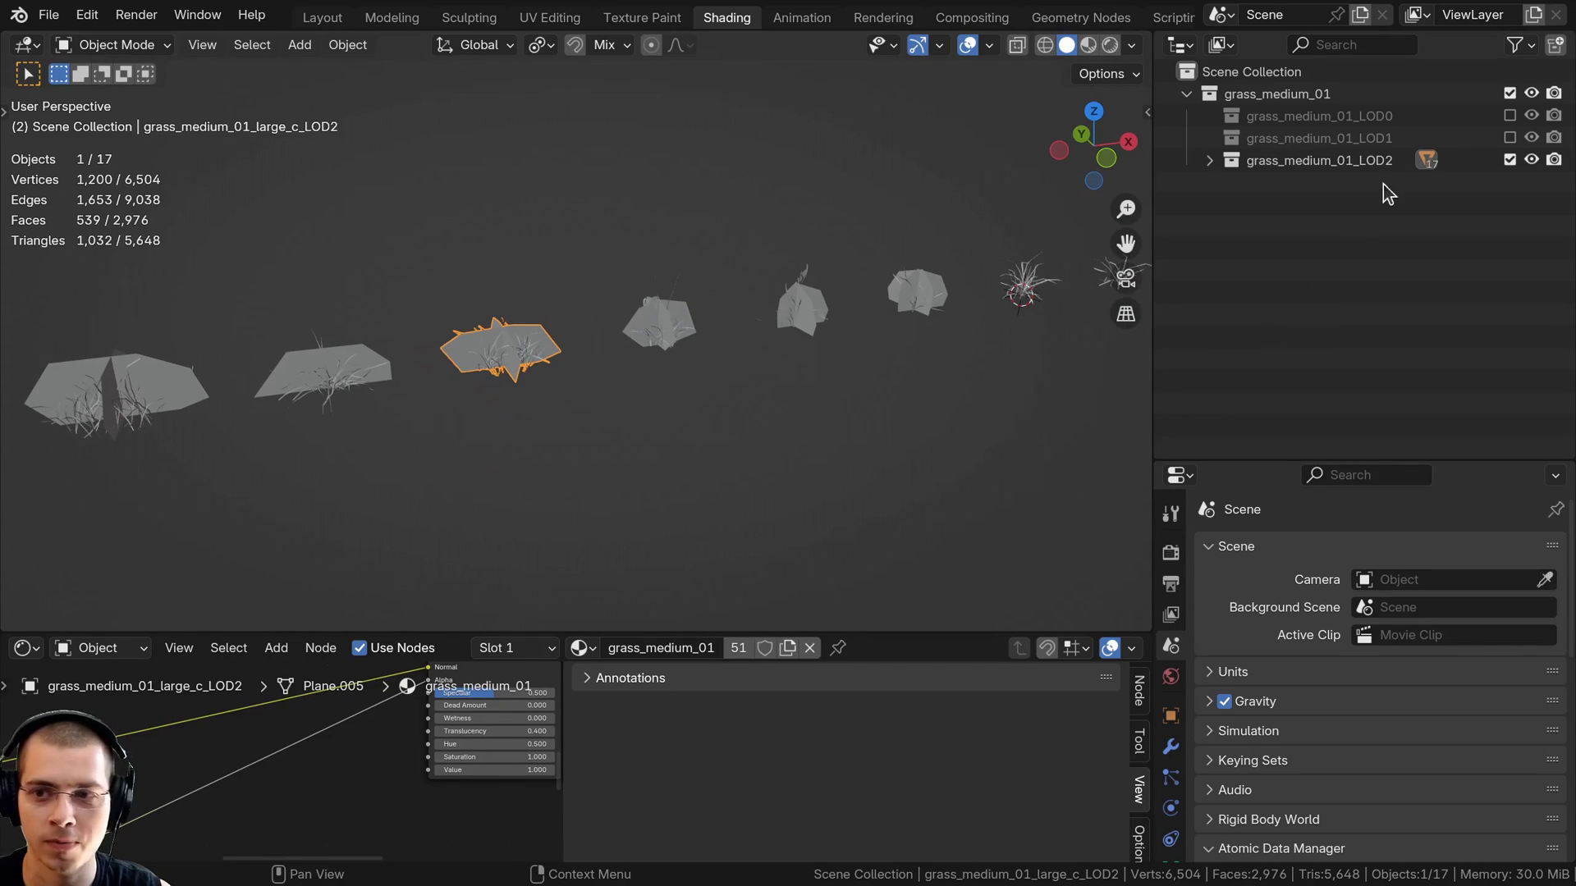
Exclude the grass_medium_01_LOD2 collection and enable grass_medium_01_LOD1 to view its grass clumps
left_click(1510, 161)
left_click(1510, 138)
scroll(510, 343, "down", 3)
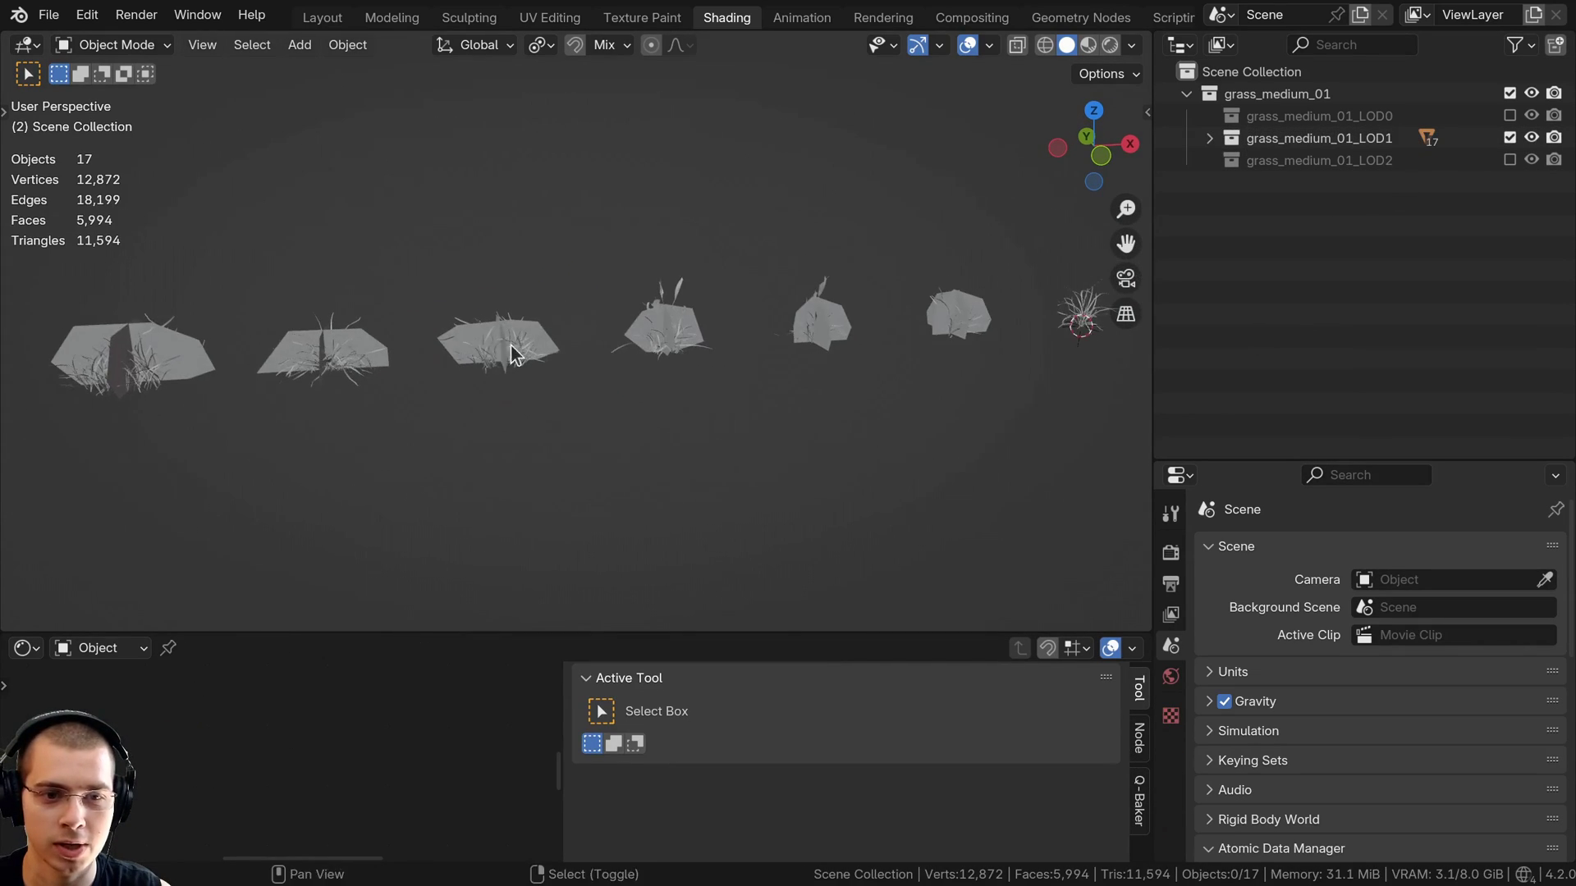
scroll(372, 352, "down", 3)
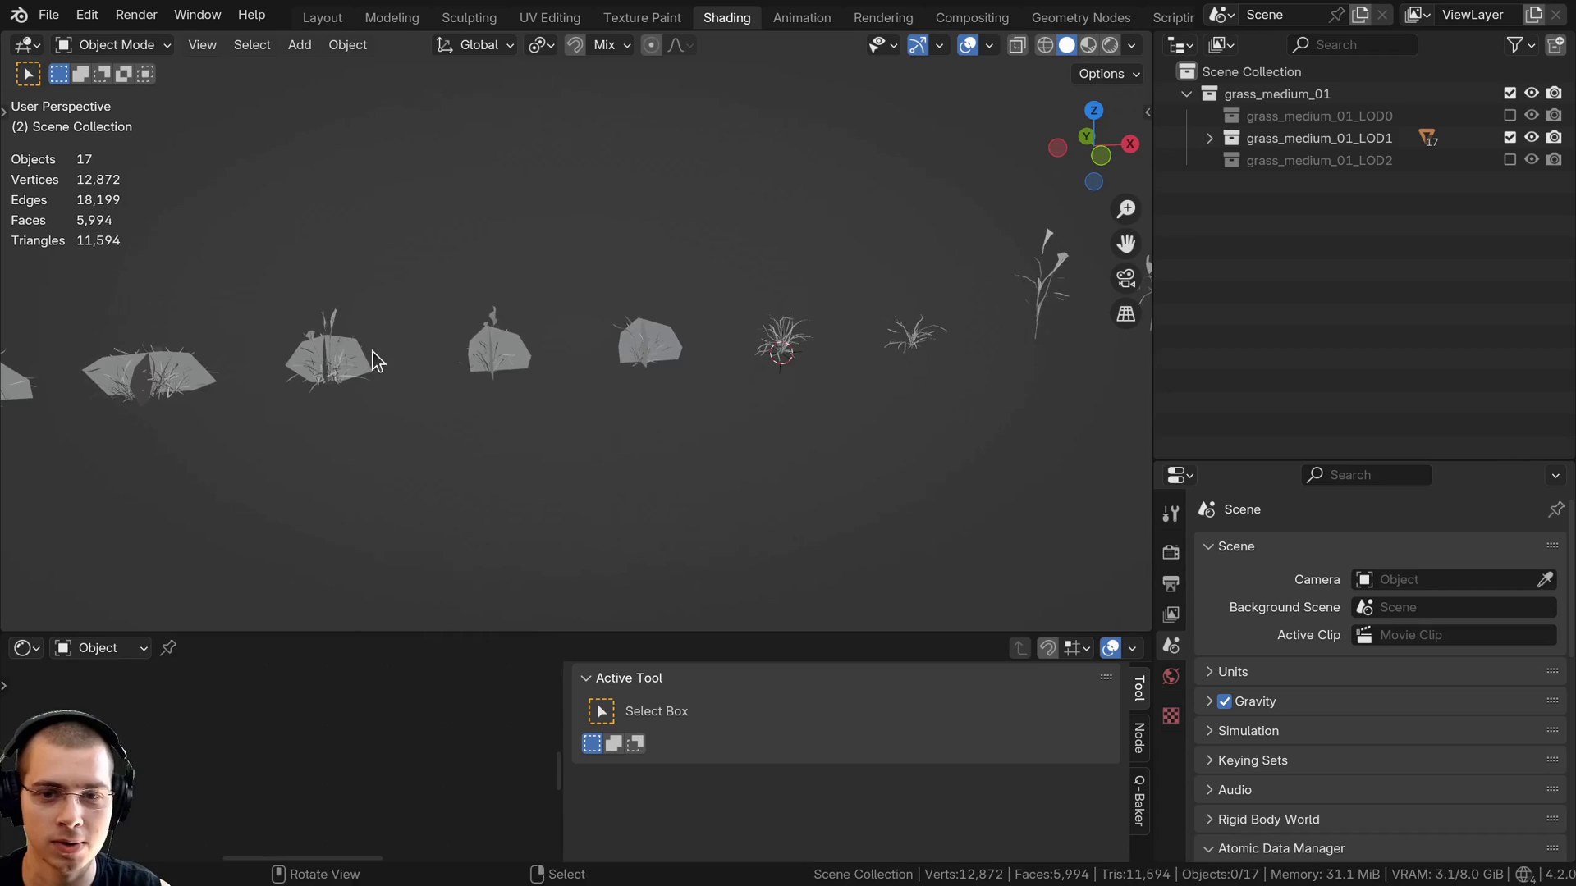
Exclude the grass_medium_01_LOD1 collection and enable grass_medium_01_LOD0 to show its full row of grass models
left_click(1509, 138)
left_click(1508, 115)
scroll(516, 312, "down", 3)
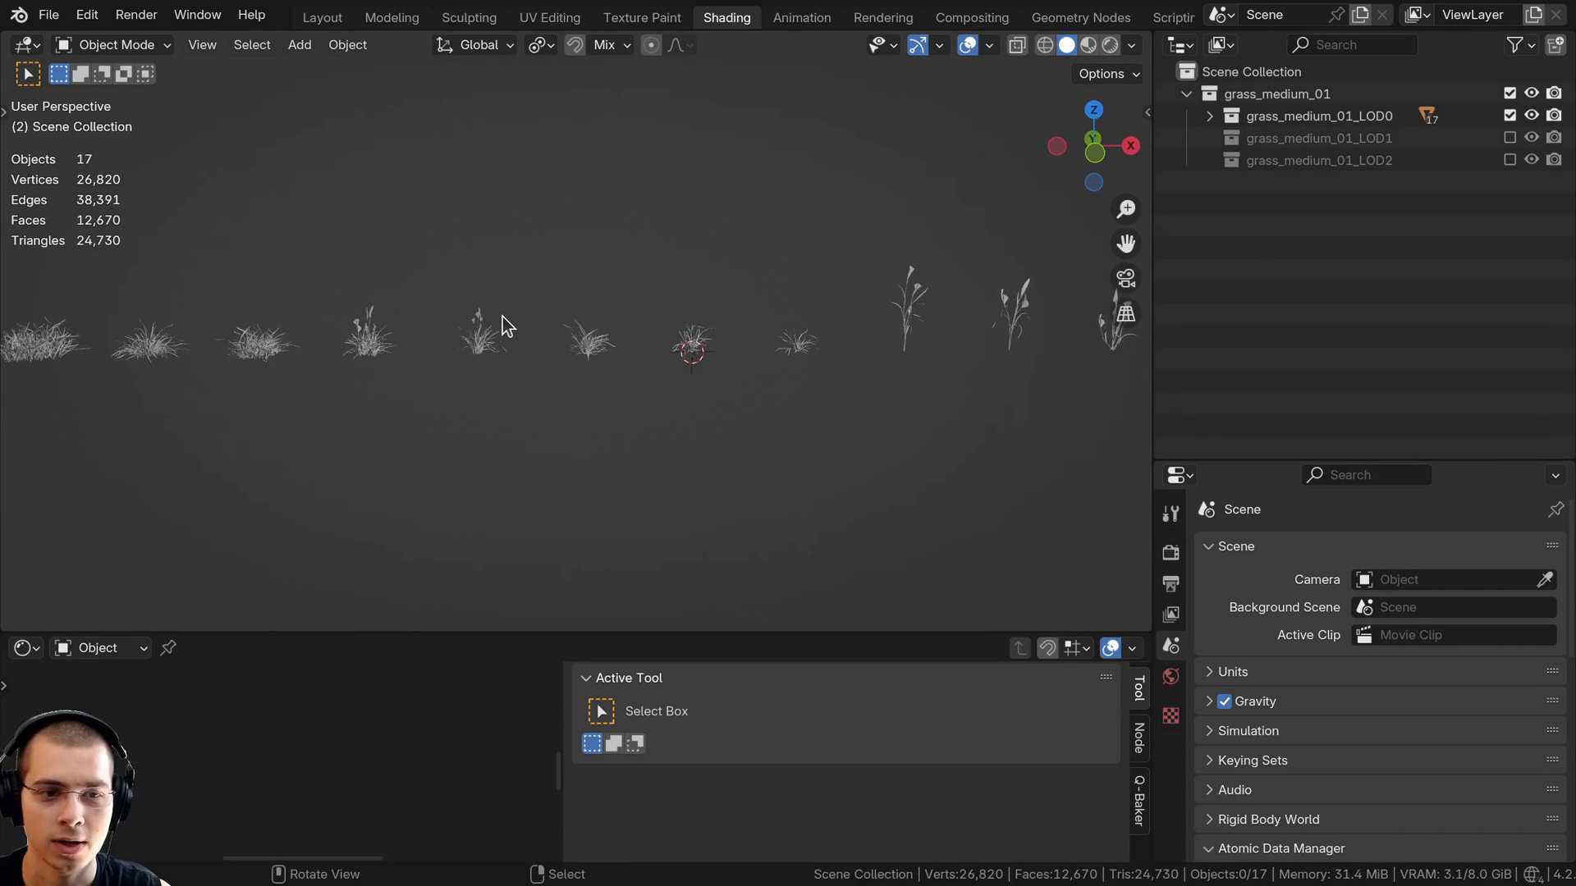
middle_click_drag(502, 317, 598, 322, "shift")
scroll(716, 320, "down", 2)
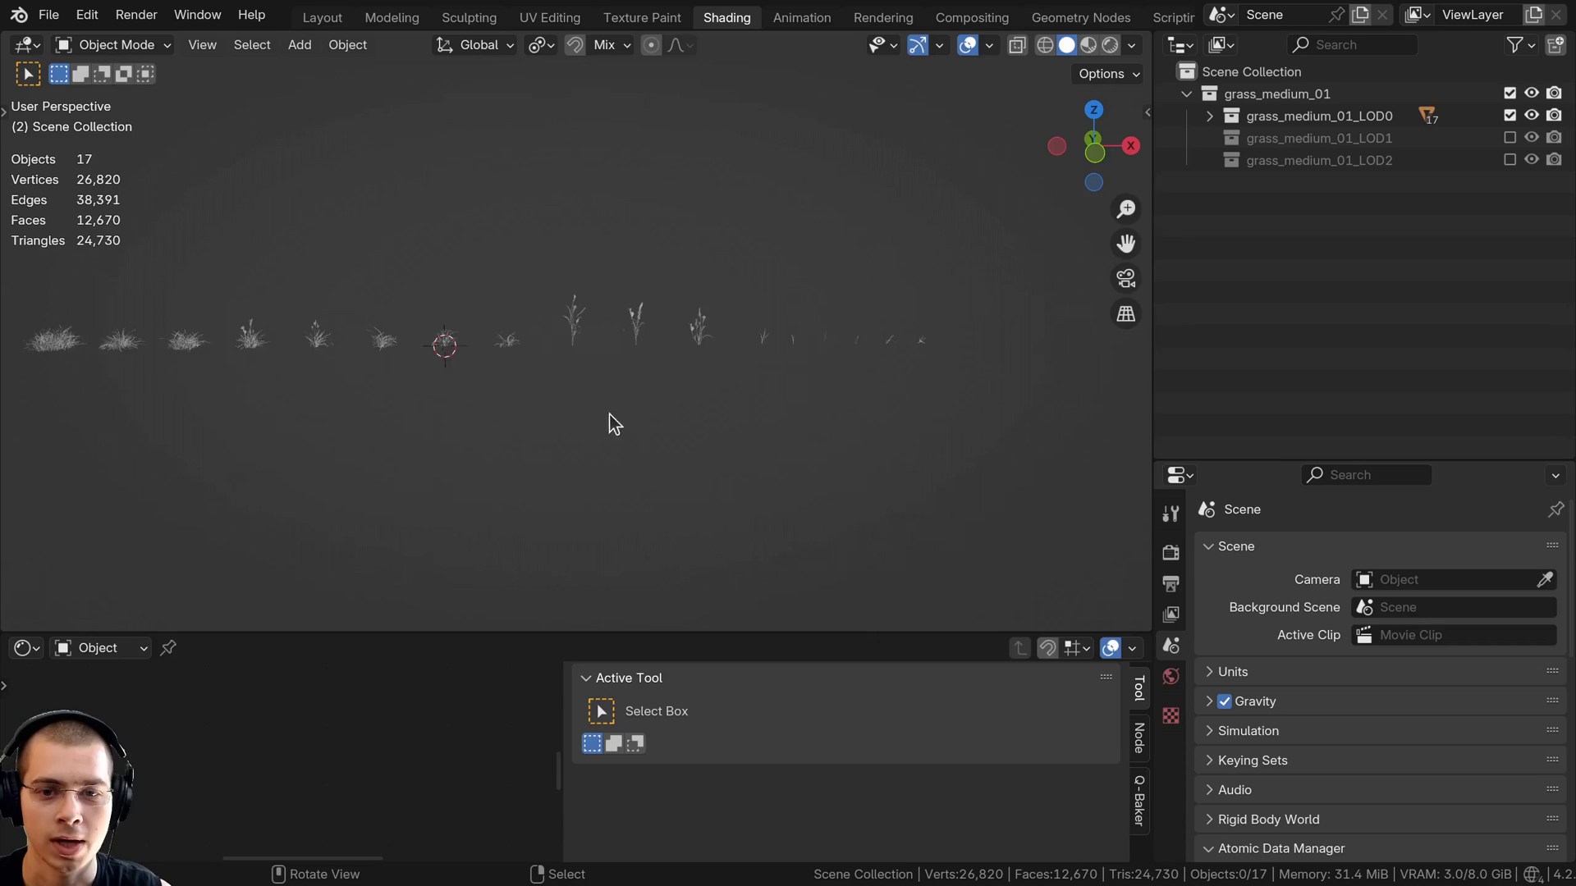
Examine the three tall grass plants in the LOD0 collection and leave everything deselected
scroll(574, 291, "up", 2)
scroll(573, 290, "up", 1)
left_click(572, 292)
left_click(704, 313)
left_click(813, 326)
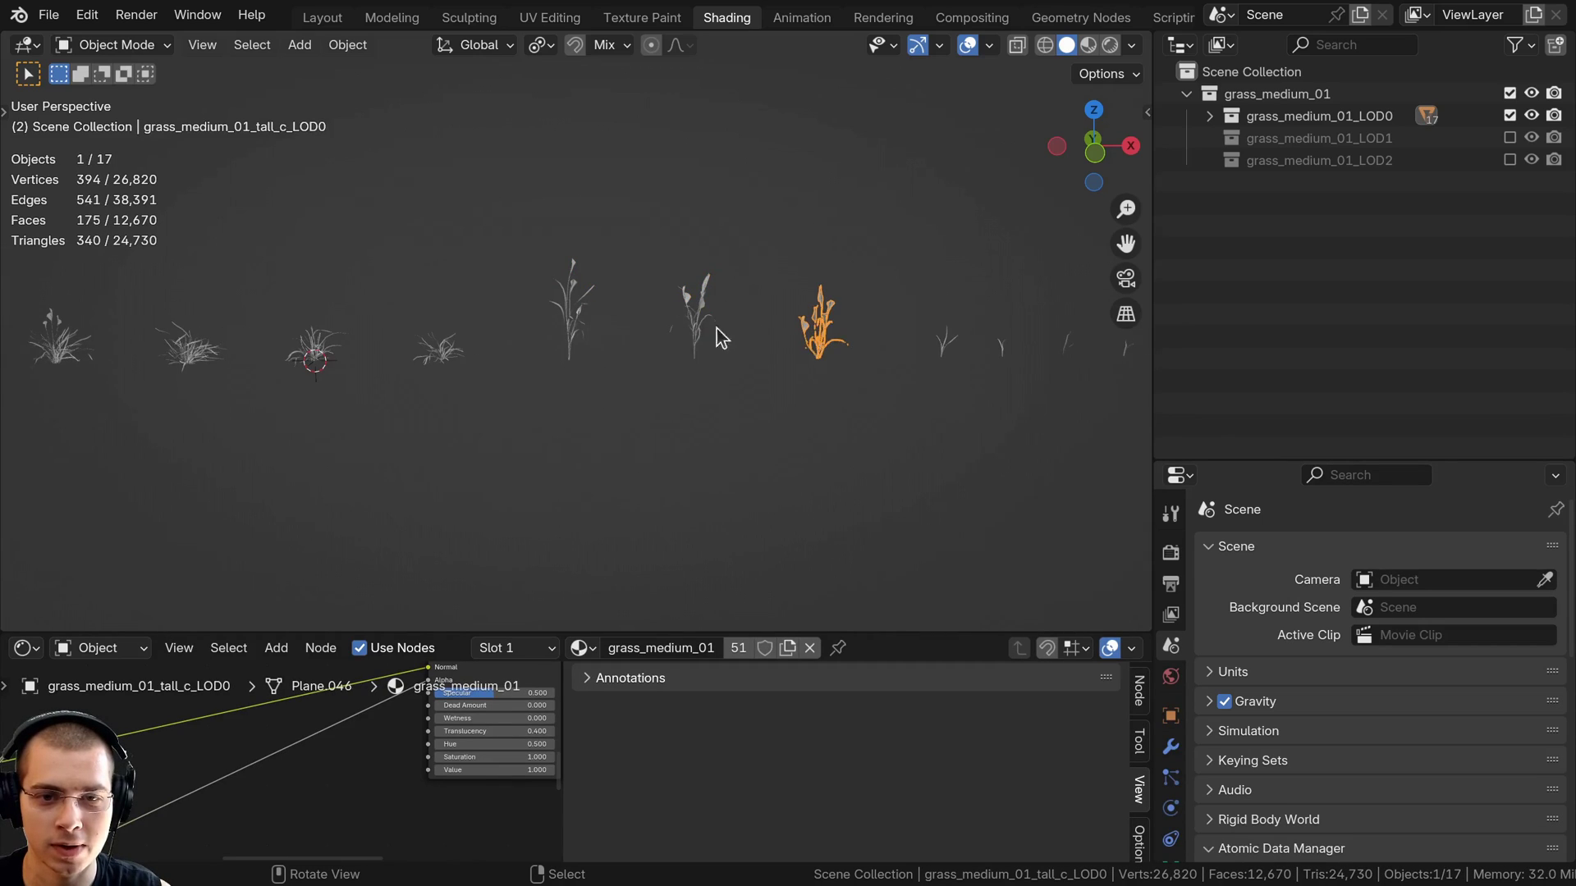
scroll(603, 296, "up", 3)
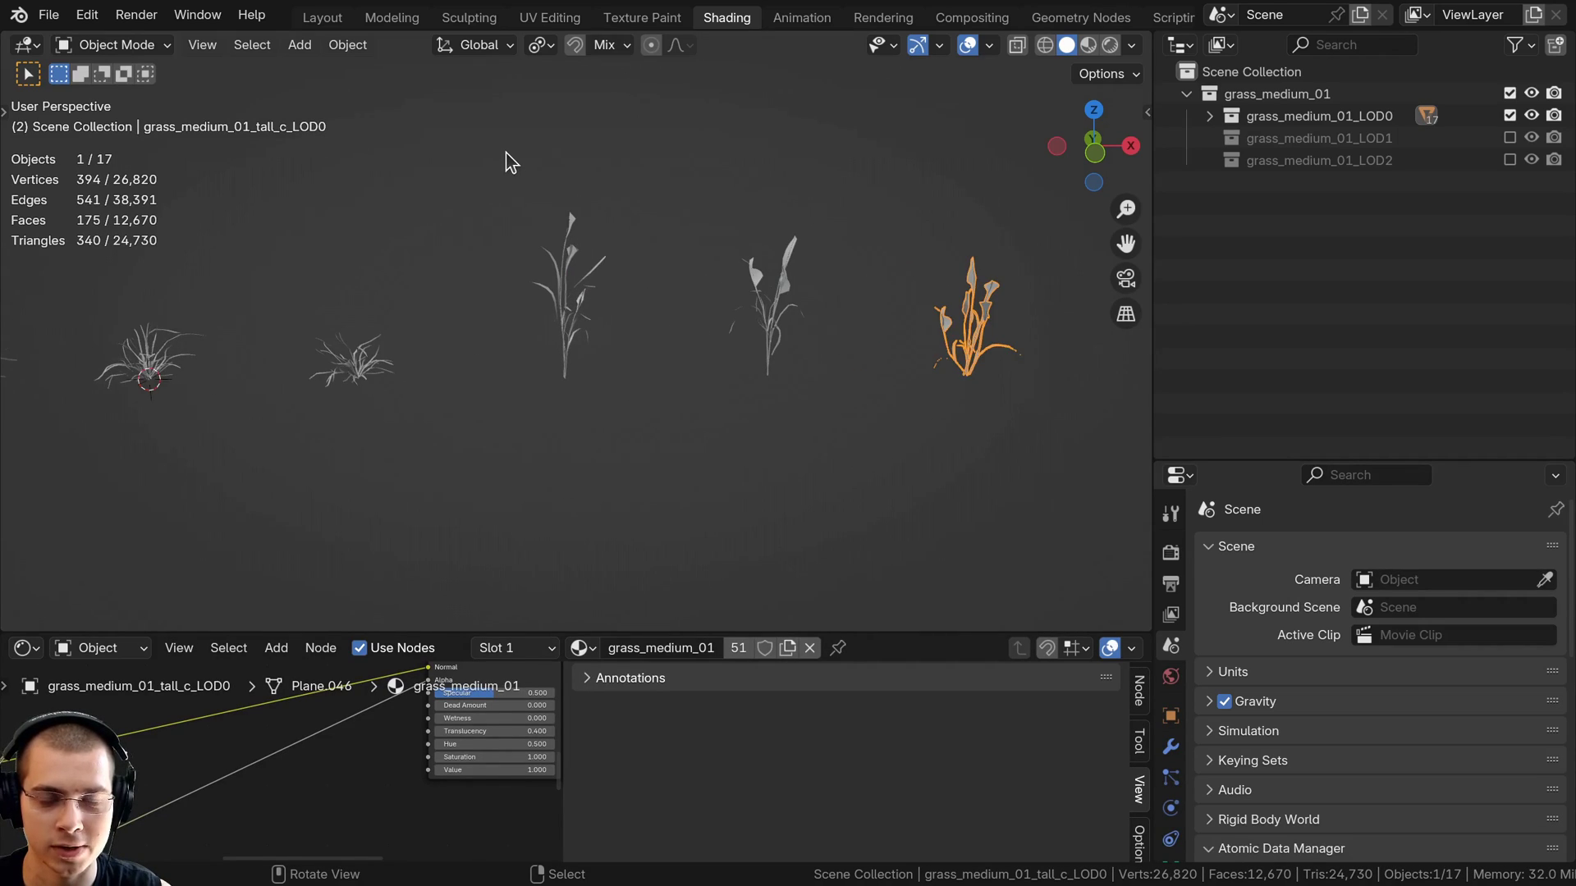
left_click(506, 151)
scroll(595, 327, "down", 4)
key("alt+a")
scroll(592, 366, "up", 2)
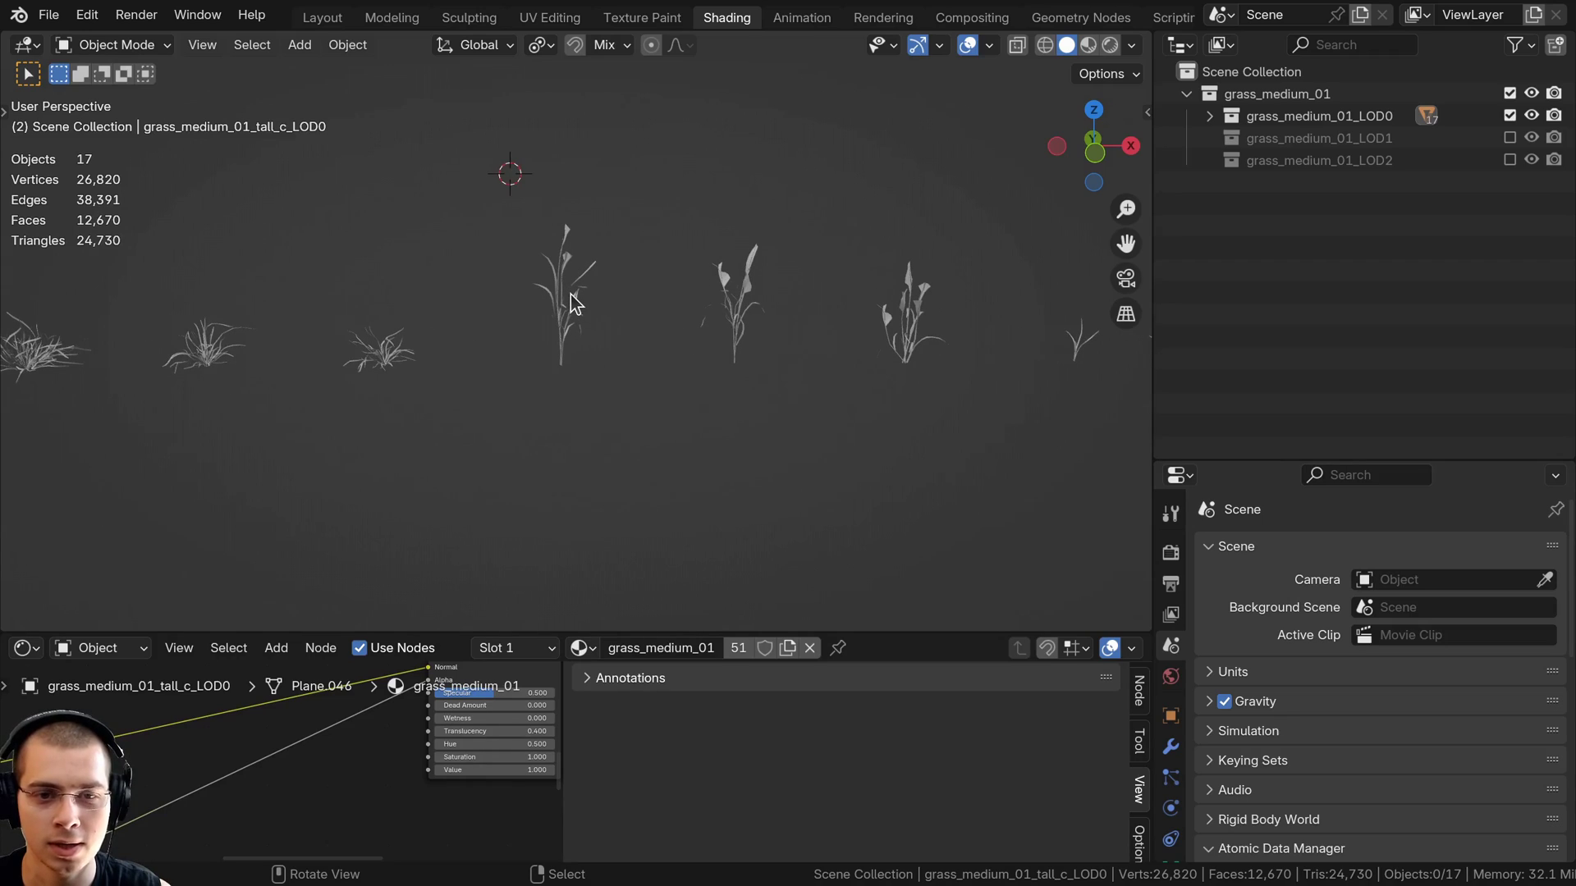
Delete the grass_medium_01_LOD1 and grass_medium_01_LOD2 collections together with their whole hierarchies
left_click(1277, 116)
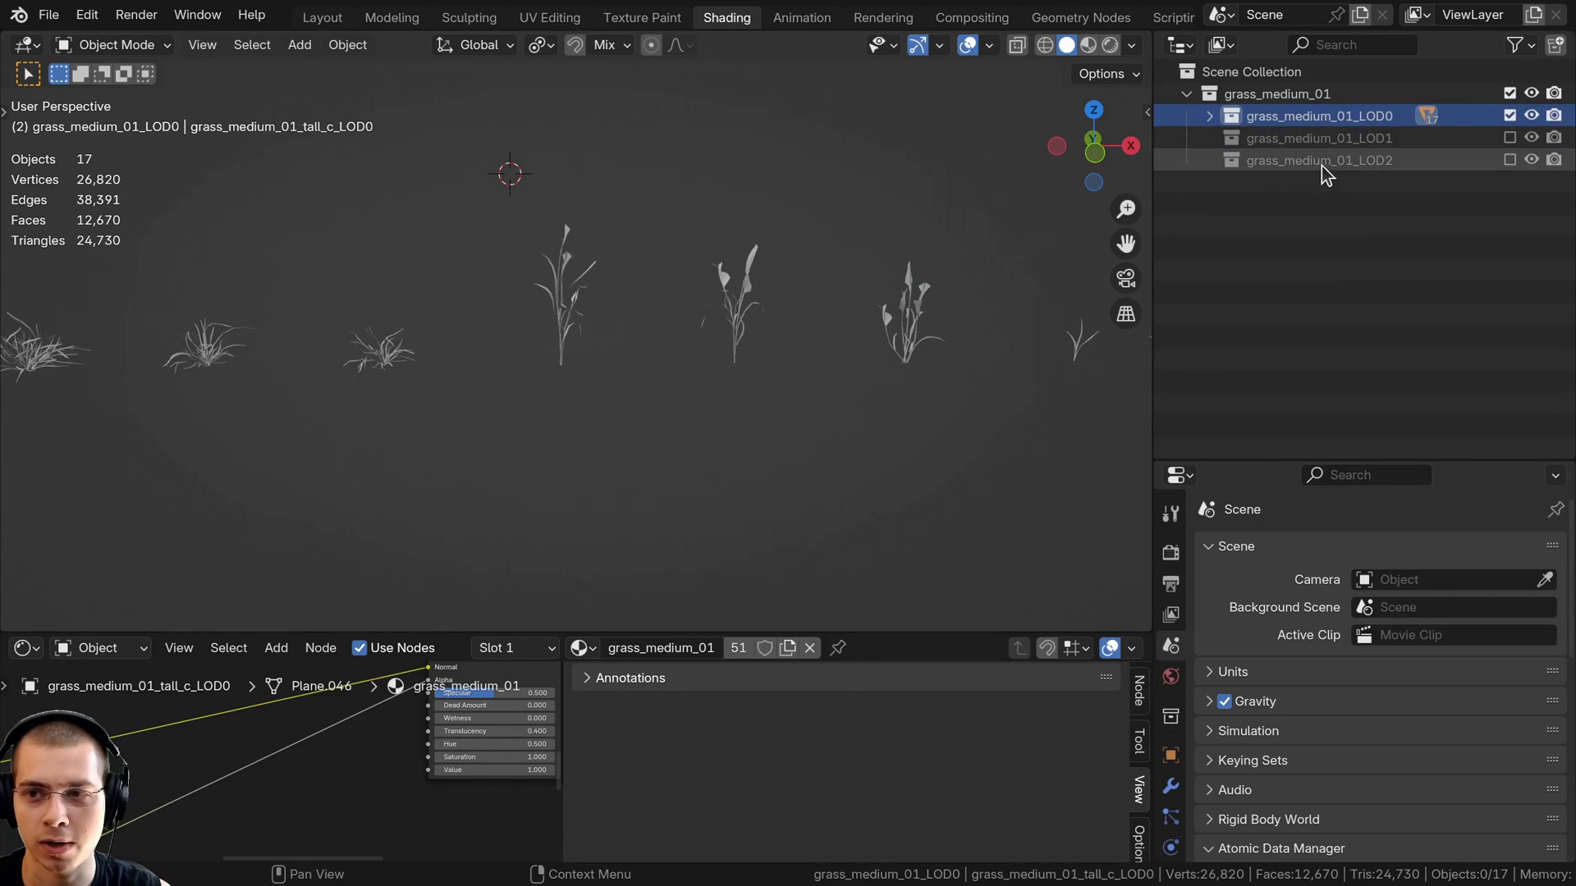
left_click(1310, 140)
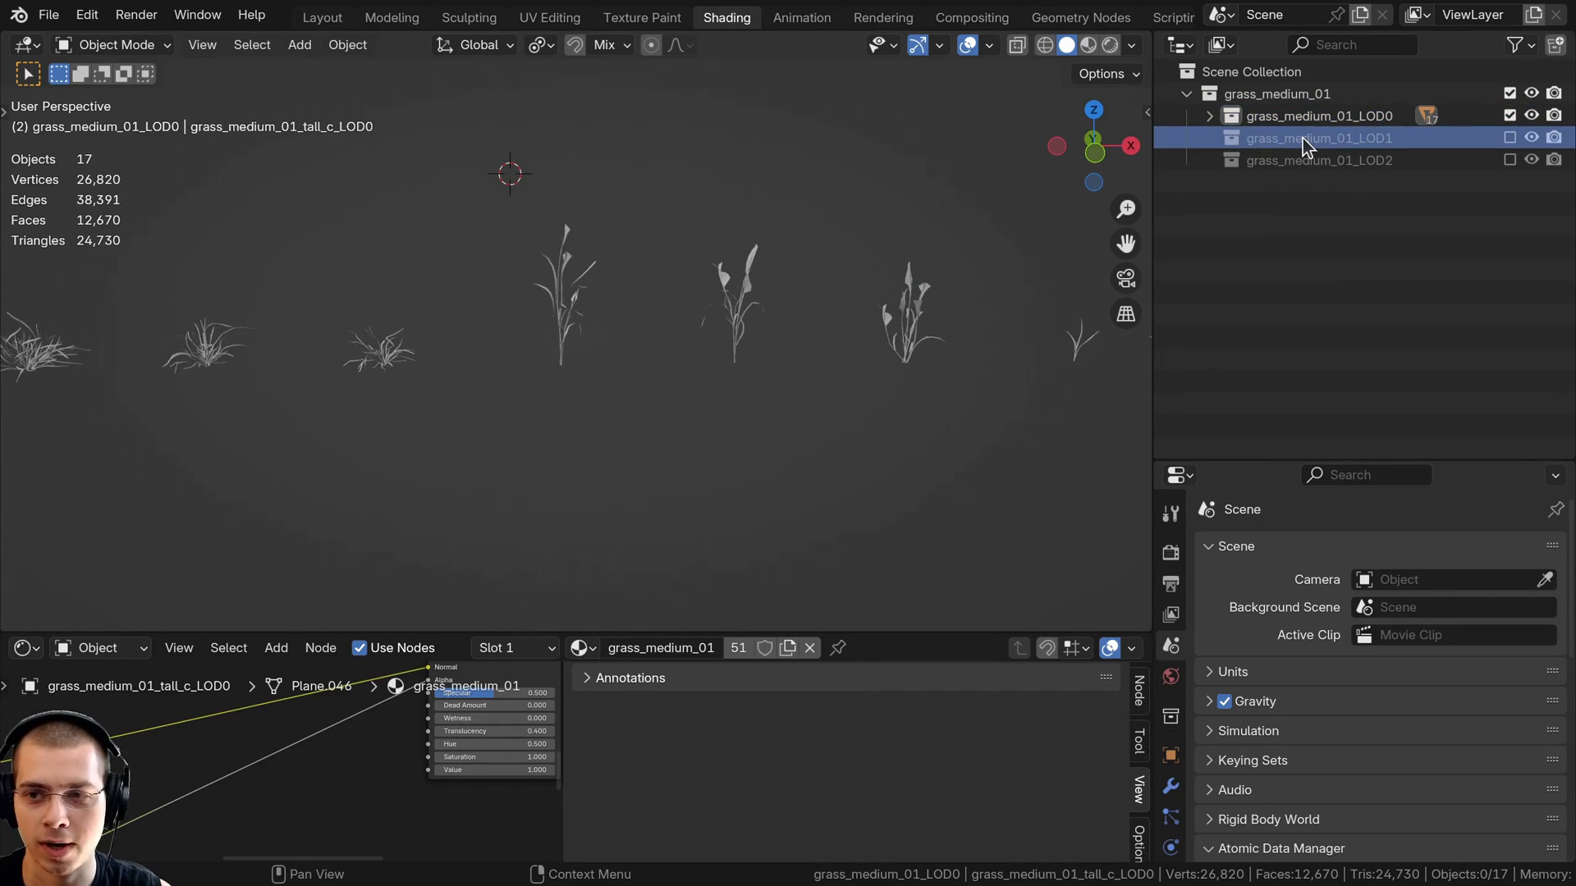
right_click(1301, 138)
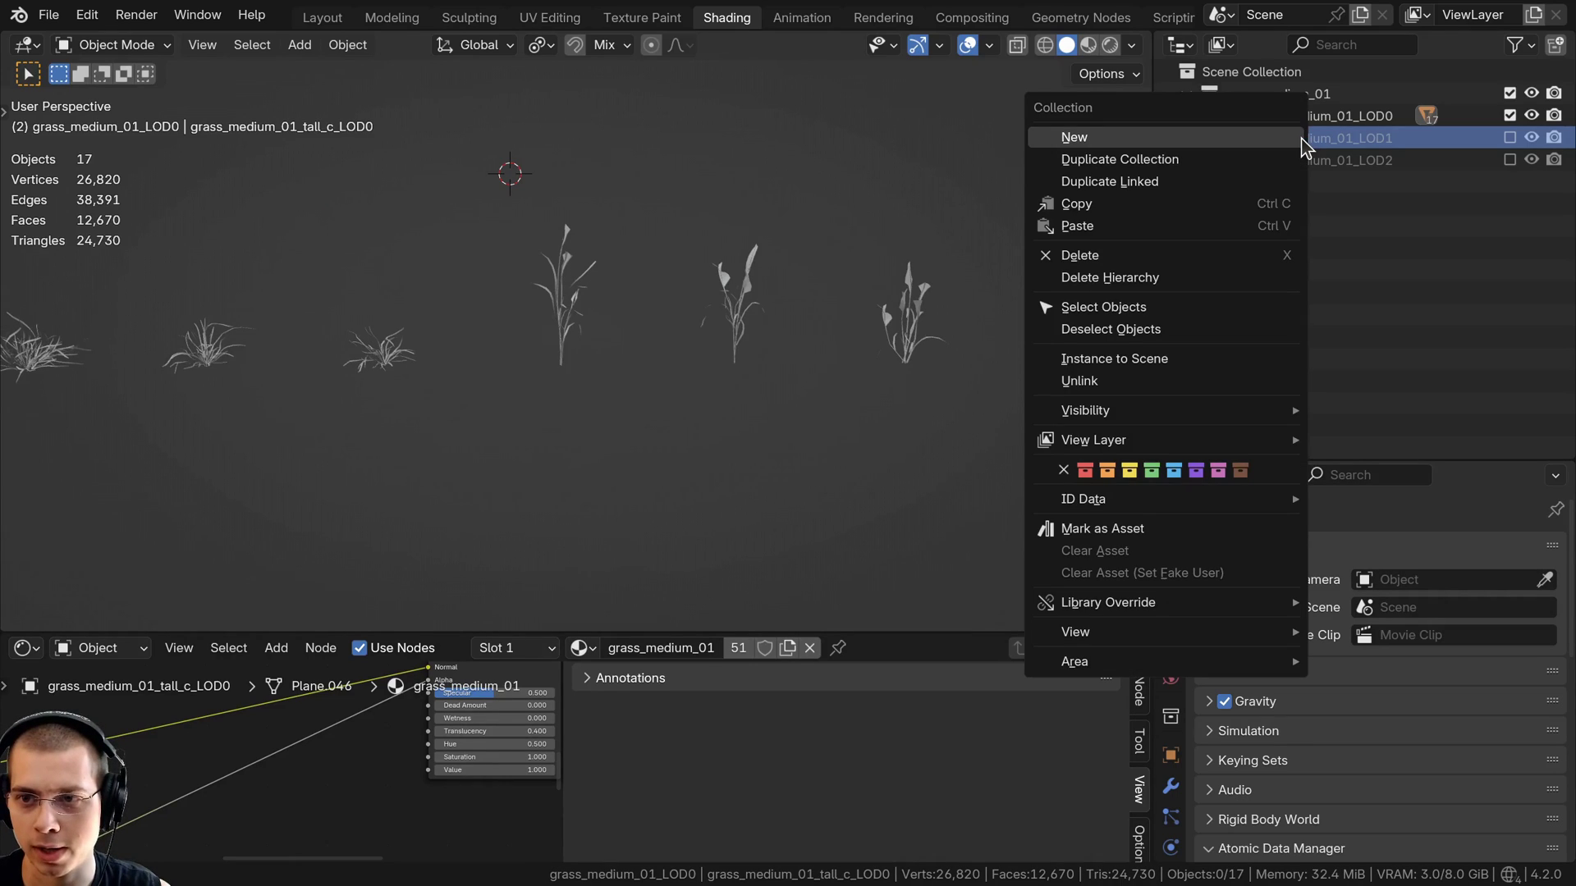
left_click(1110, 279)
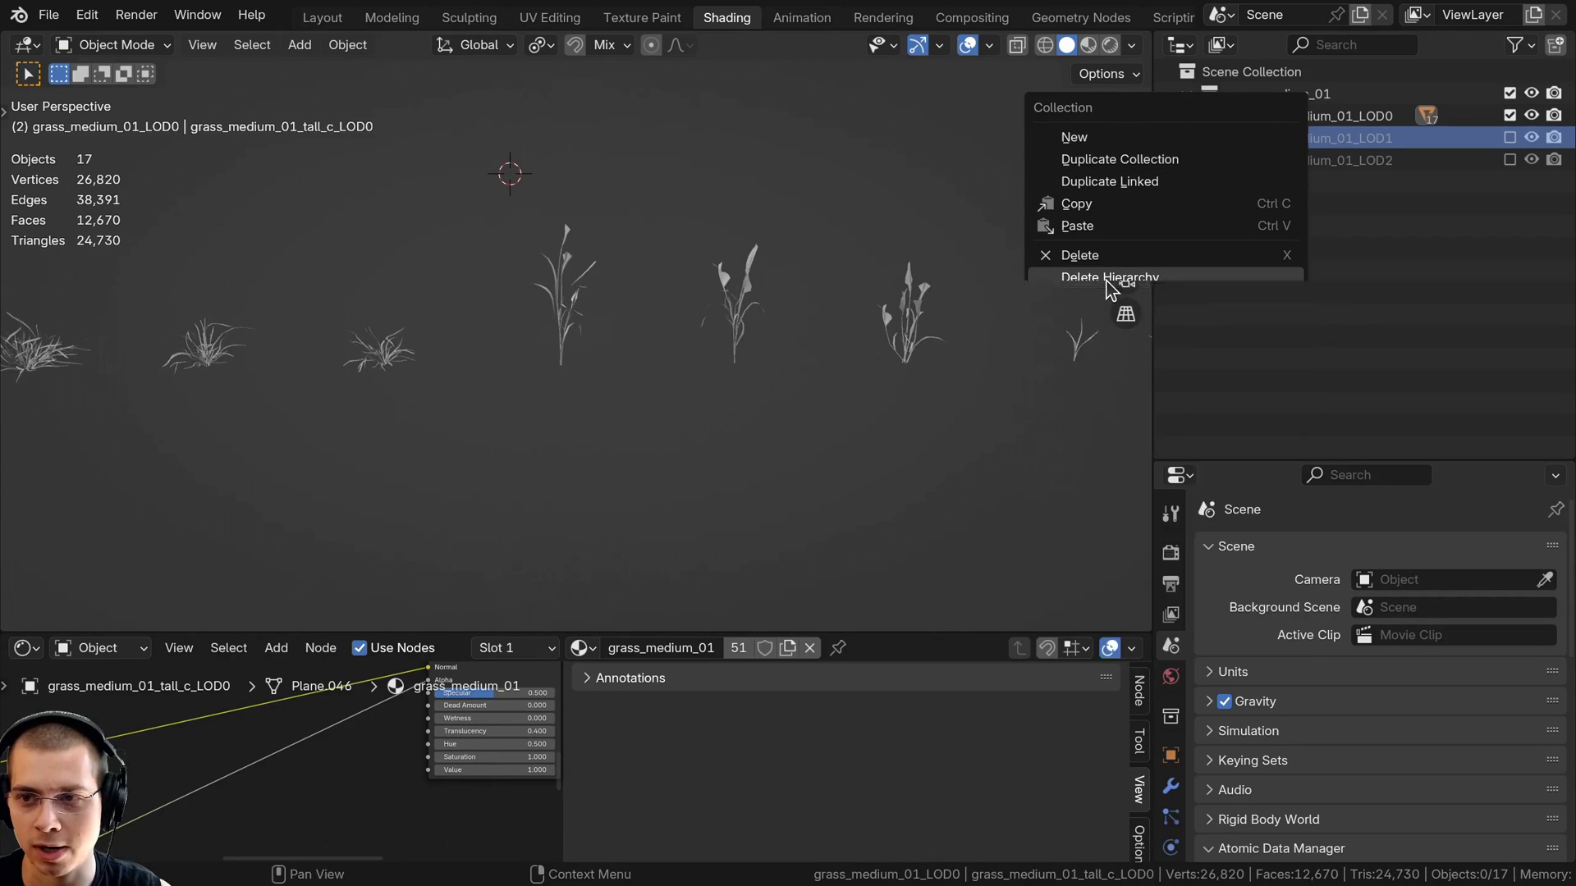
right_click(1316, 140)
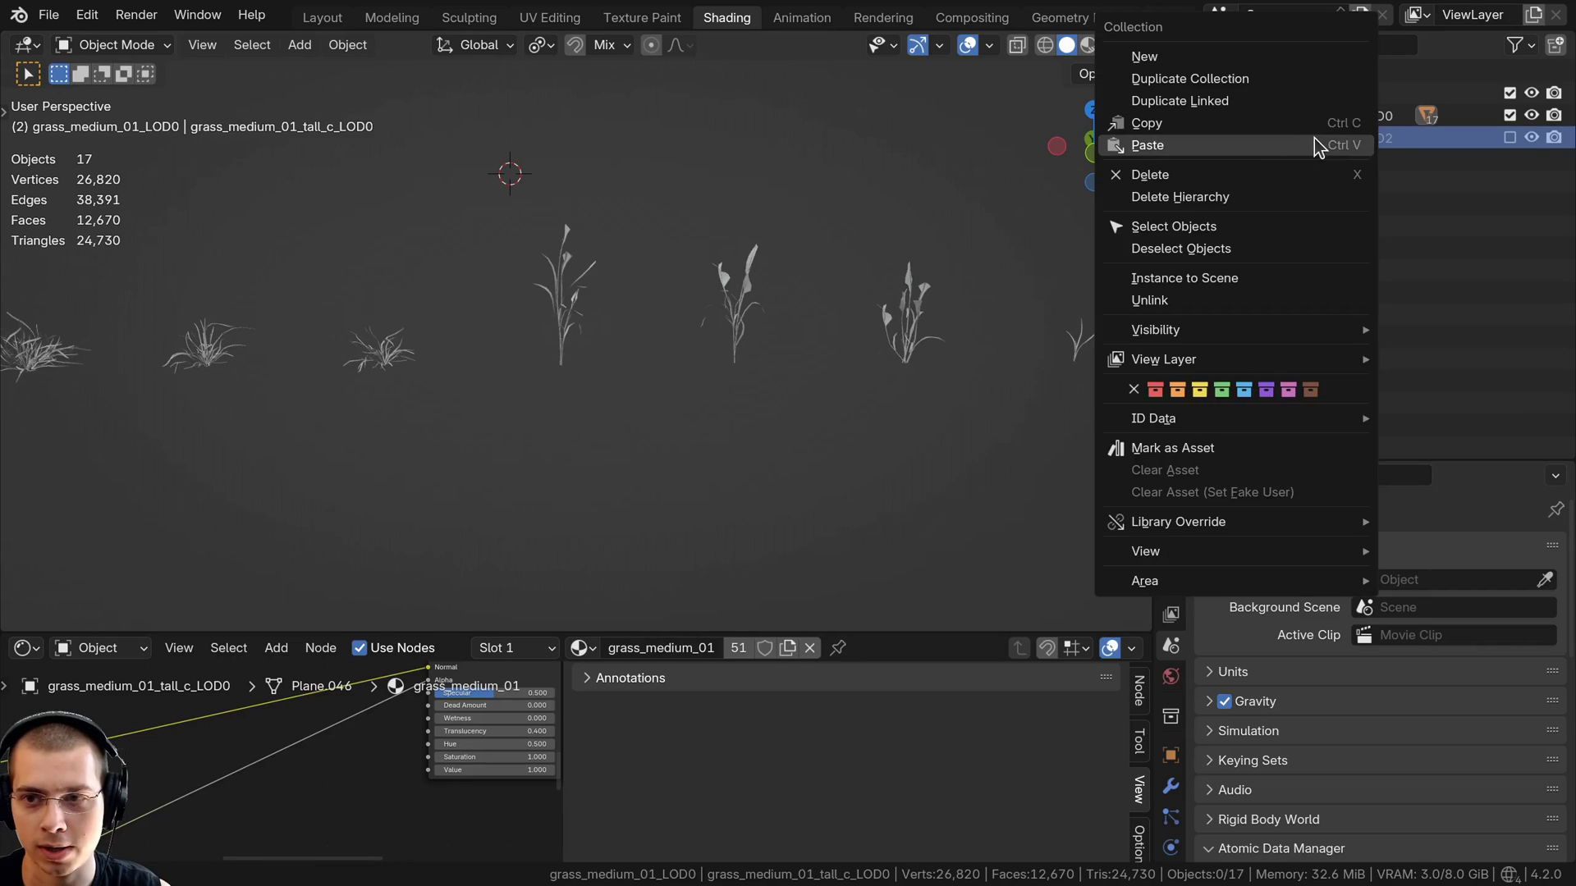
left_click(1351, 148)
right_click(1299, 140)
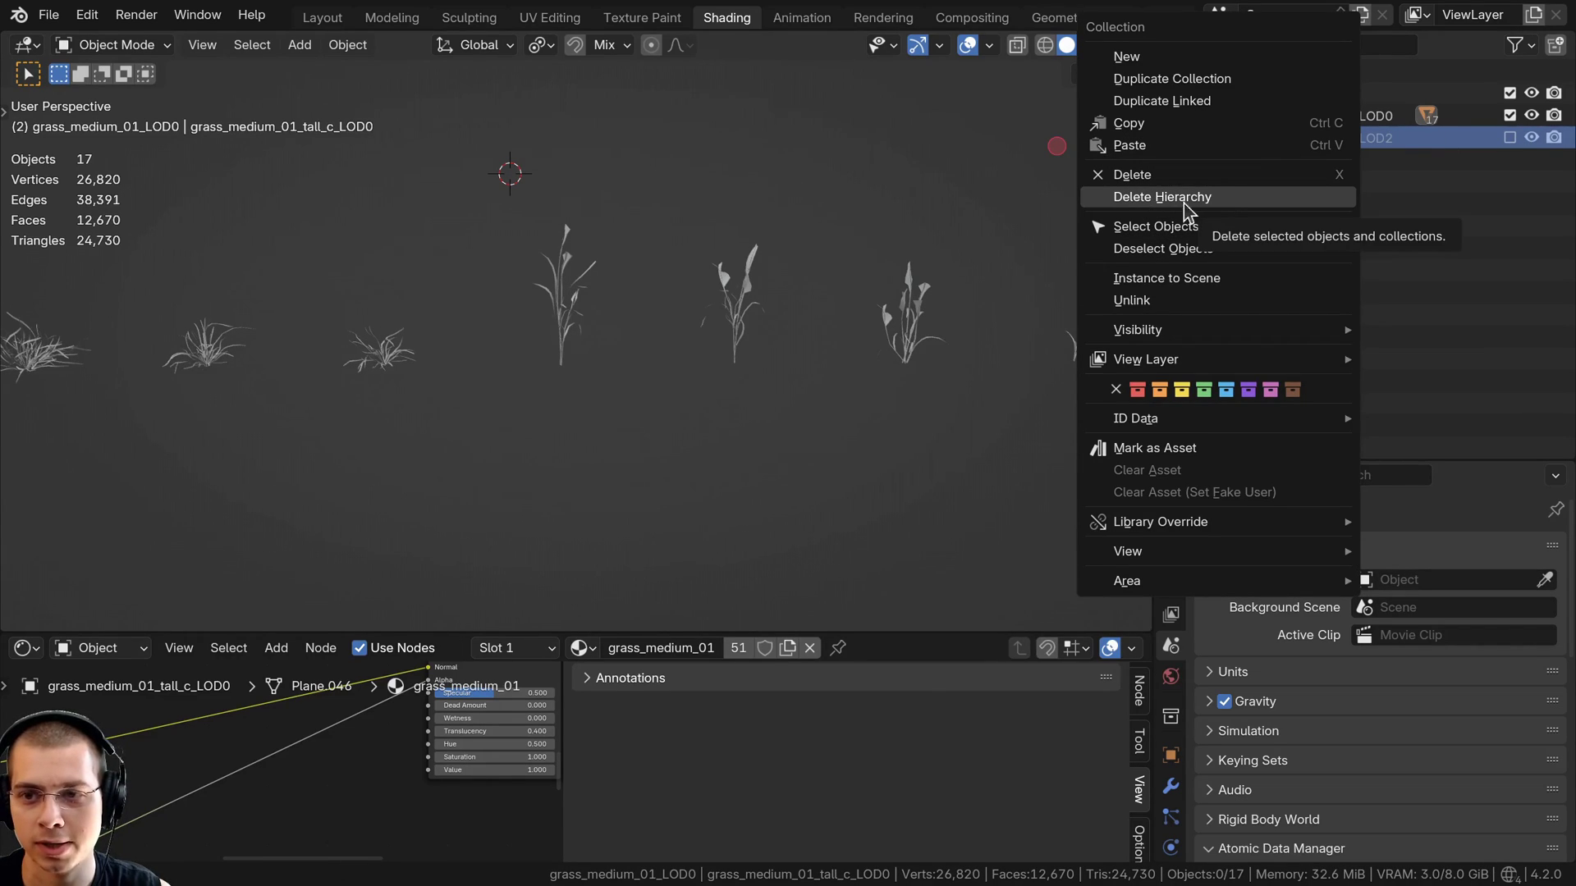
left_click(1223, 205)
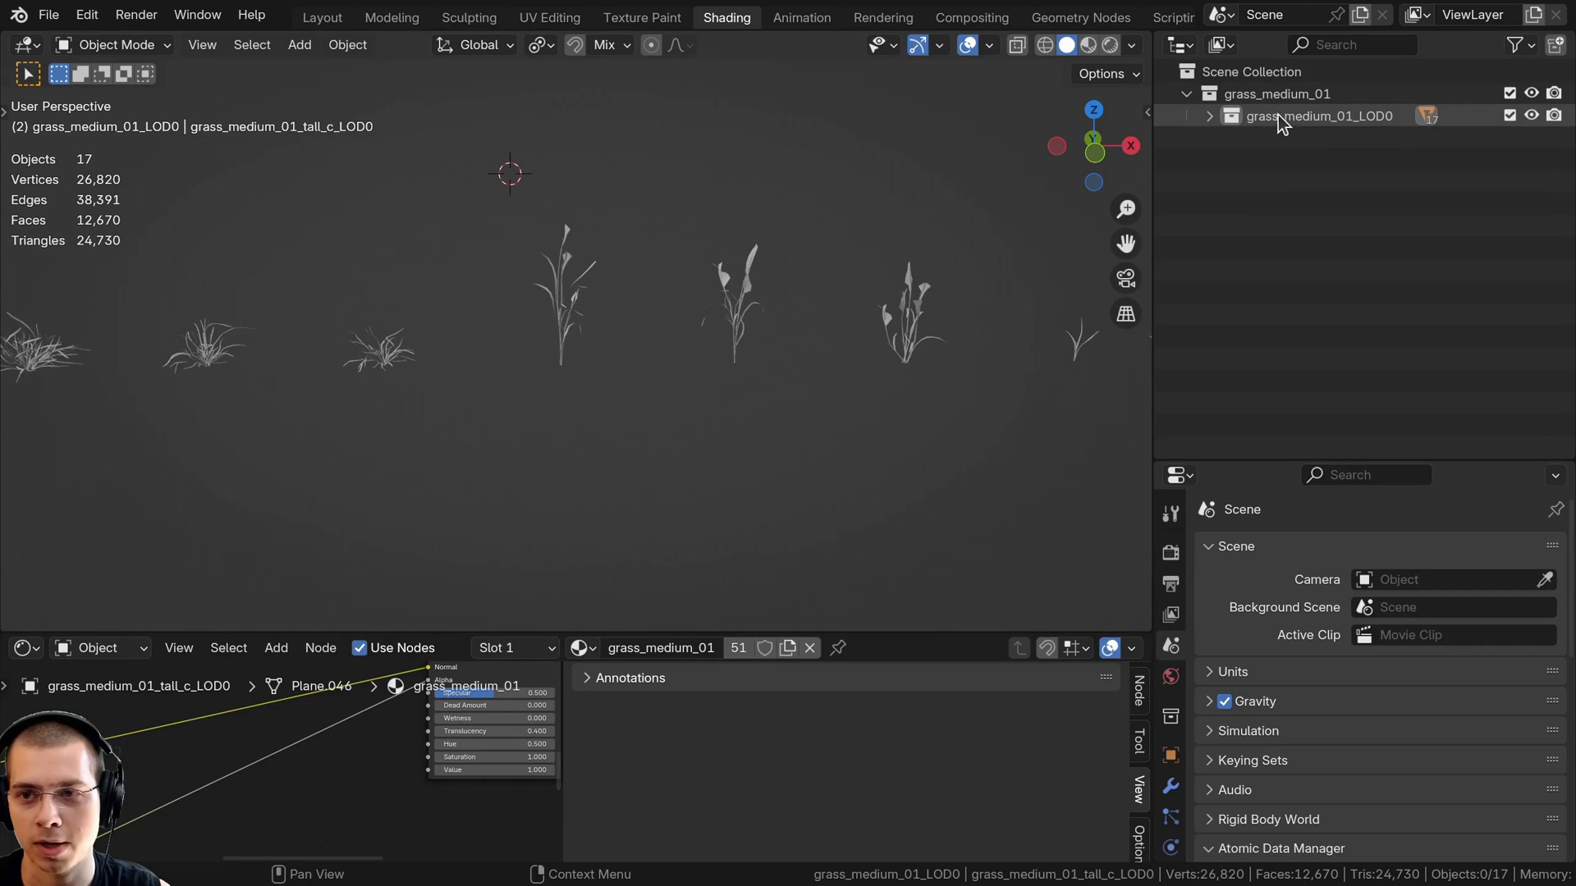
Move grass_medium_01_LOD0 directly into the Scene Collection and delete the emptied grass_medium_01 collection
left_click_drag(1278, 115, 1239, 72)
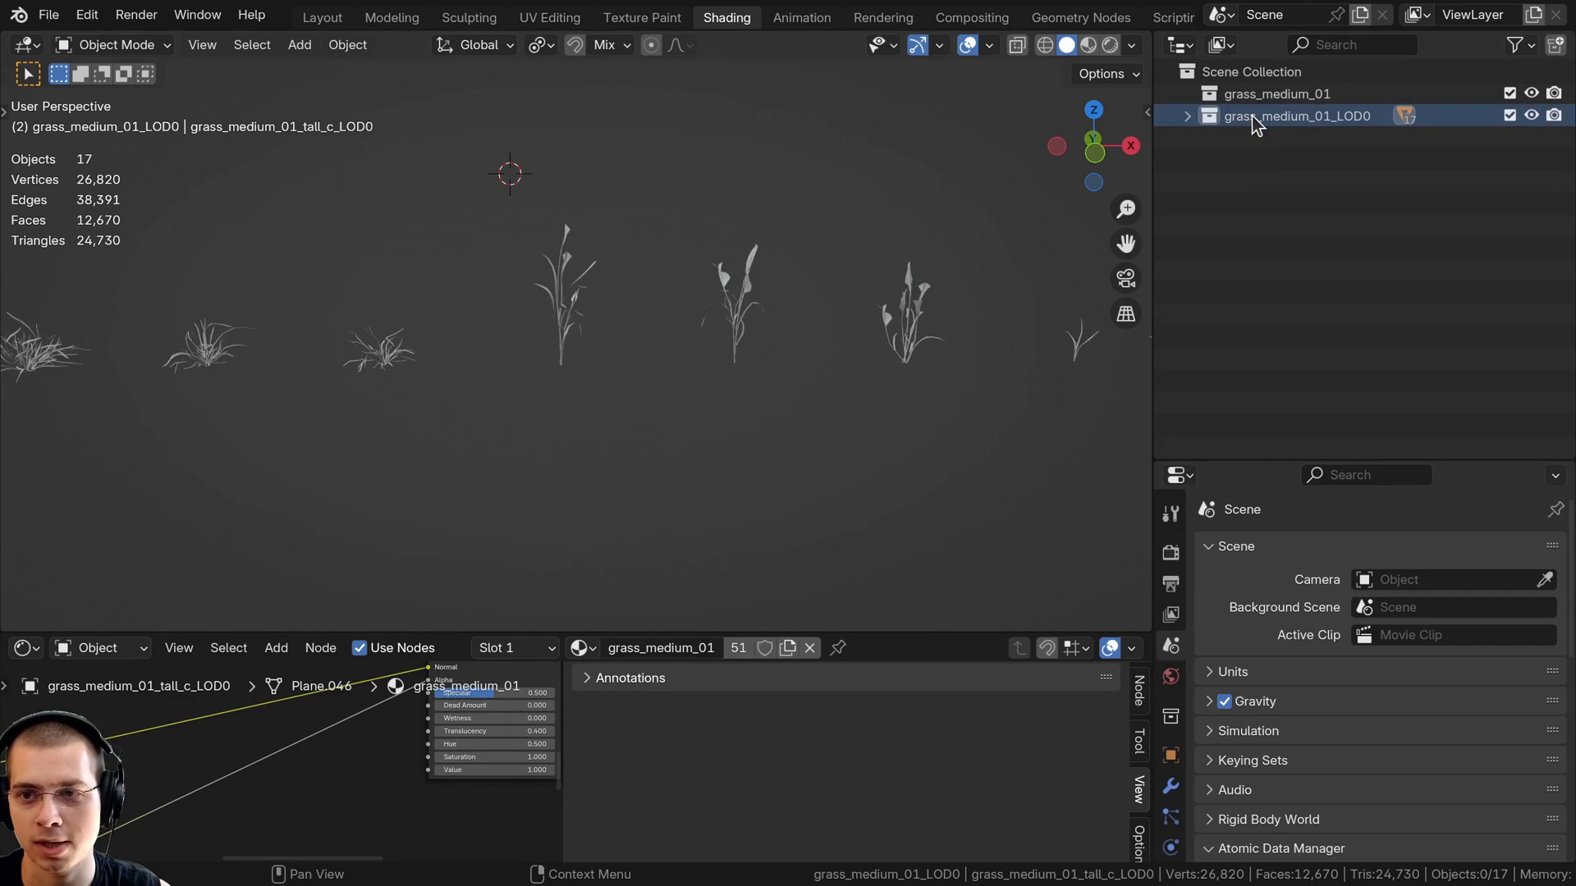
left_click(1254, 90)
right_click(1254, 89)
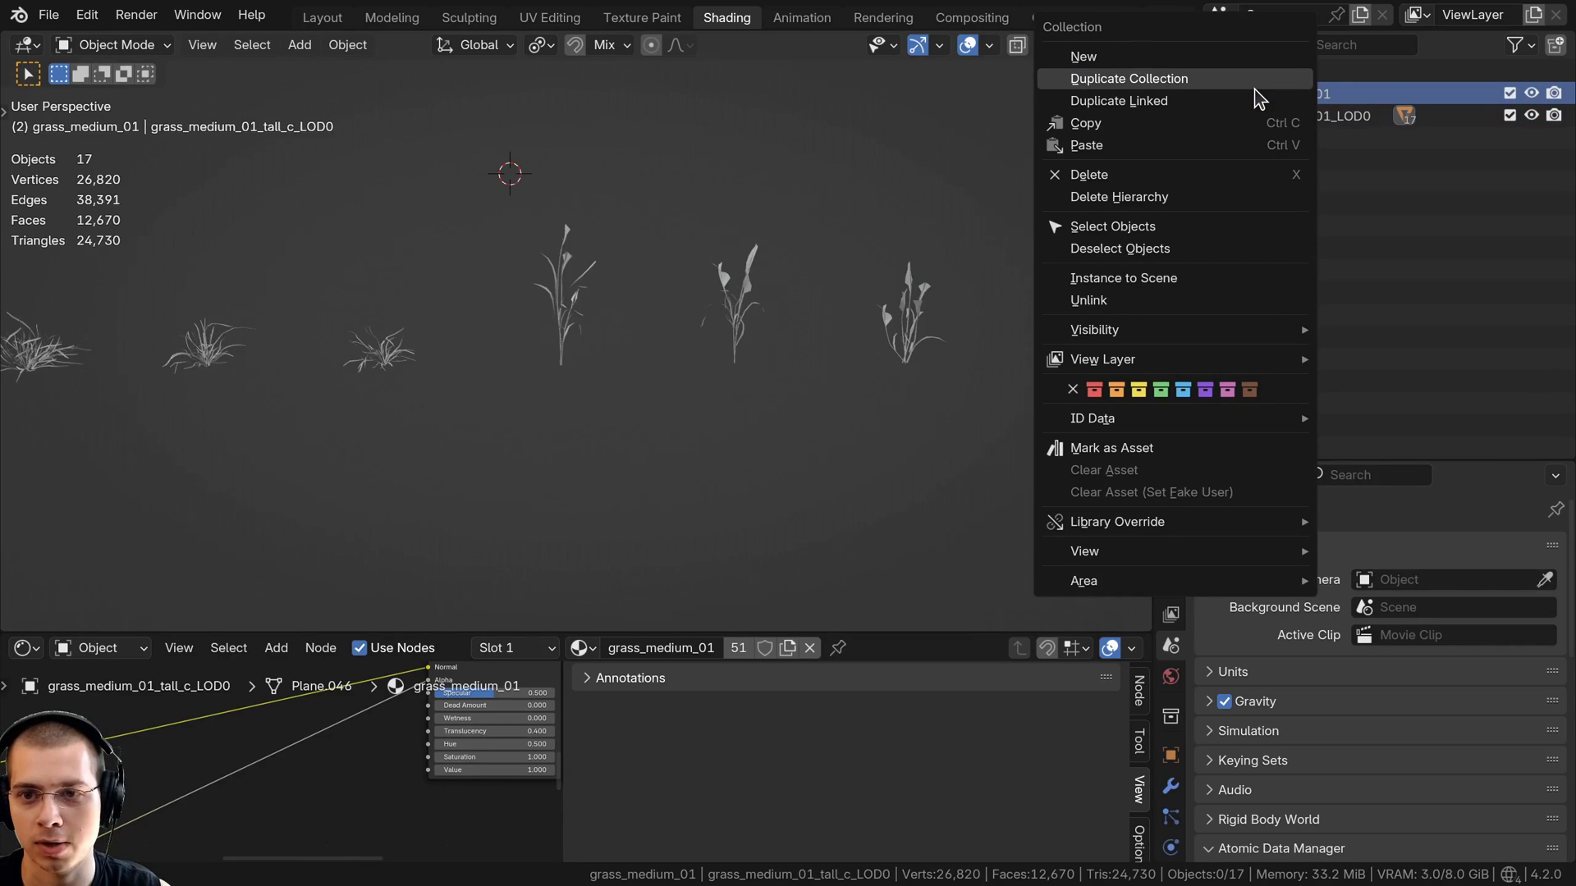
left_click(1178, 173)
left_click(1249, 97)
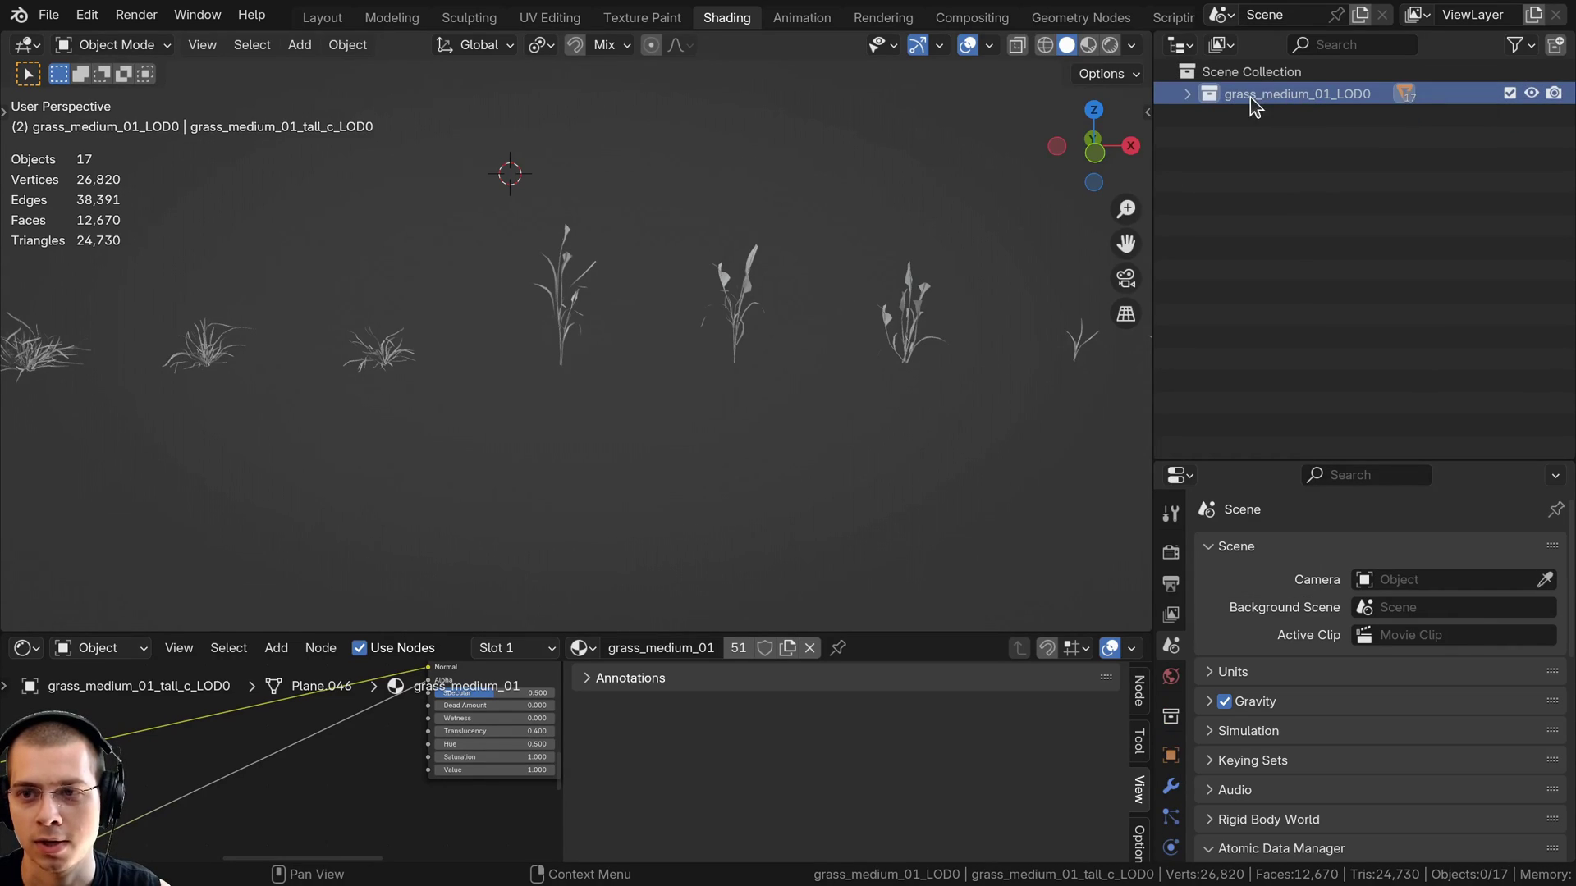
Rename the grass_medium_01_LOD0 collection to Grass
scroll(640, 427, "down", 2)
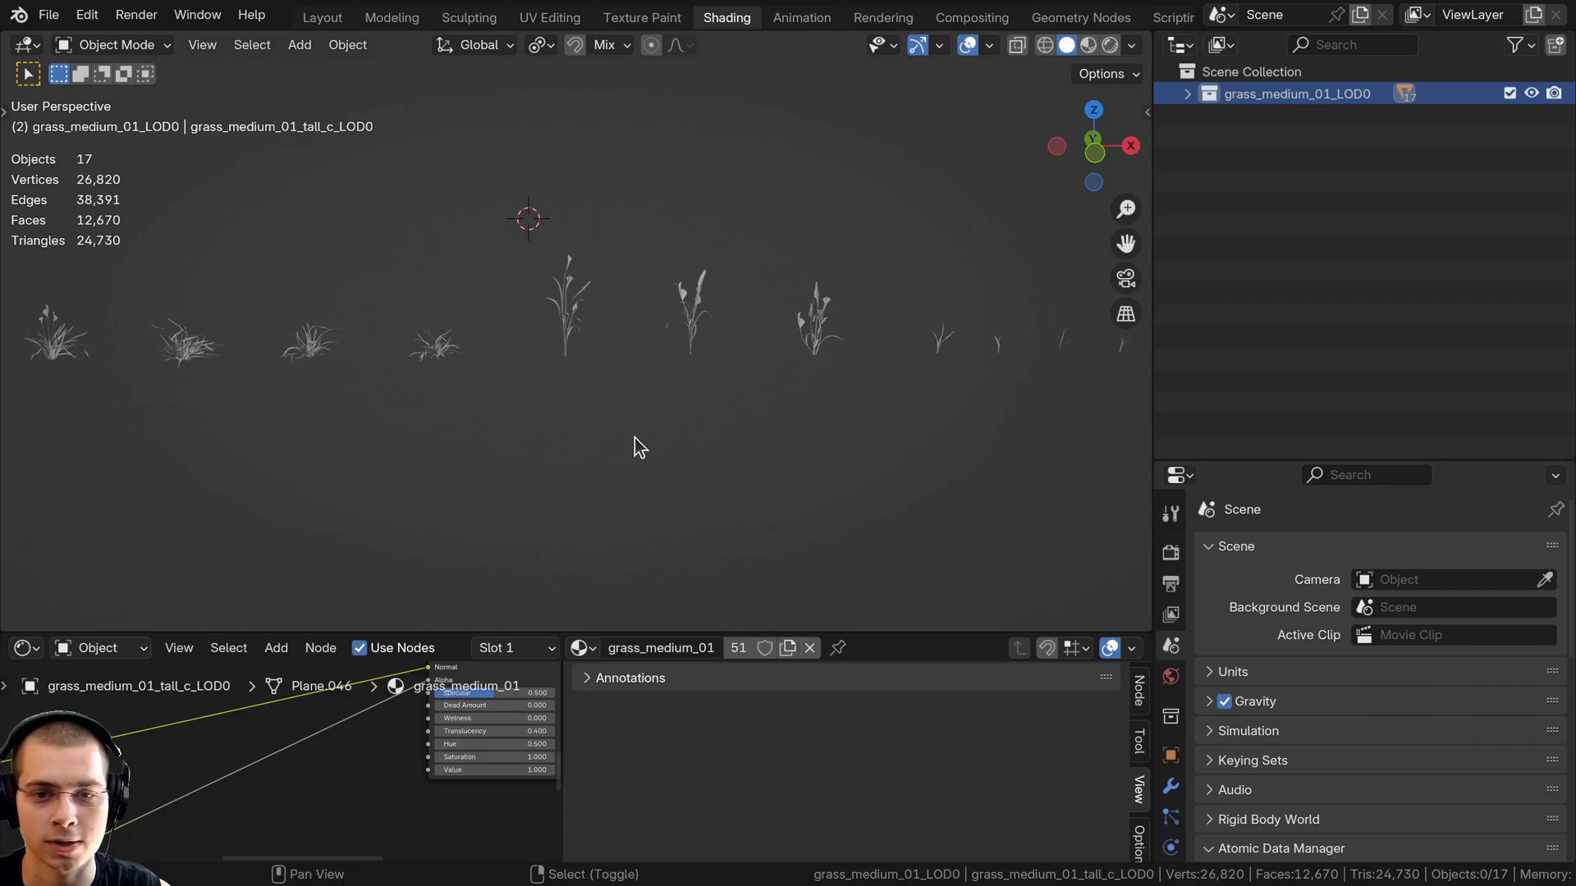
double_click(1259, 92)
type("Gr")
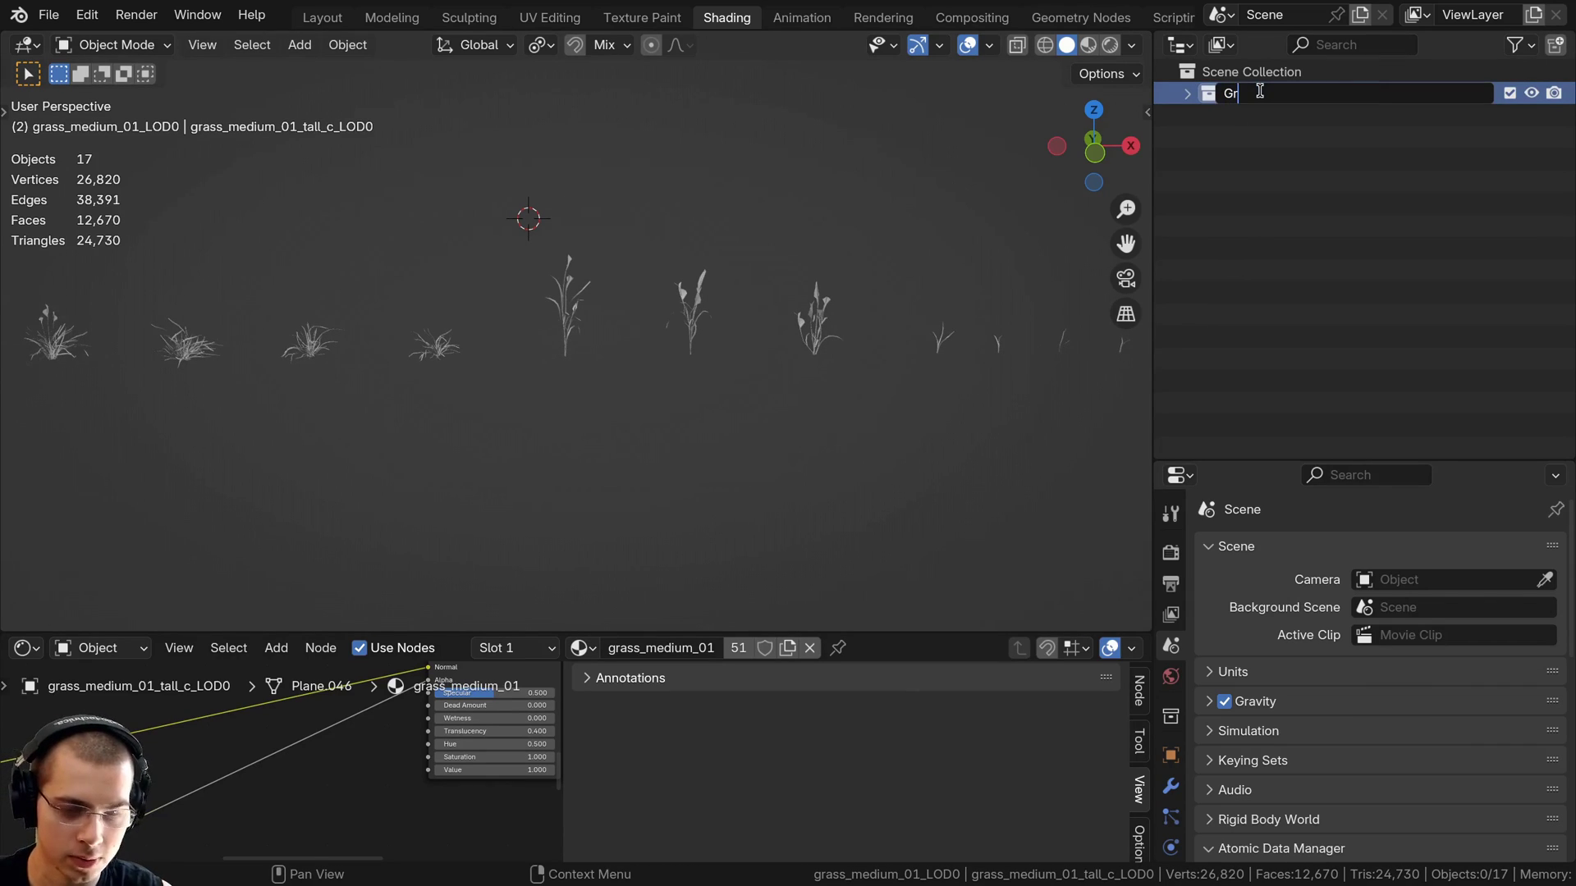
type("ass")
key("Return")
Select the three tall grass plants and delete them from the Grass collection
scroll(1002, 296, "down", 1)
middle_click_drag(921, 344, 828, 325, "shift")
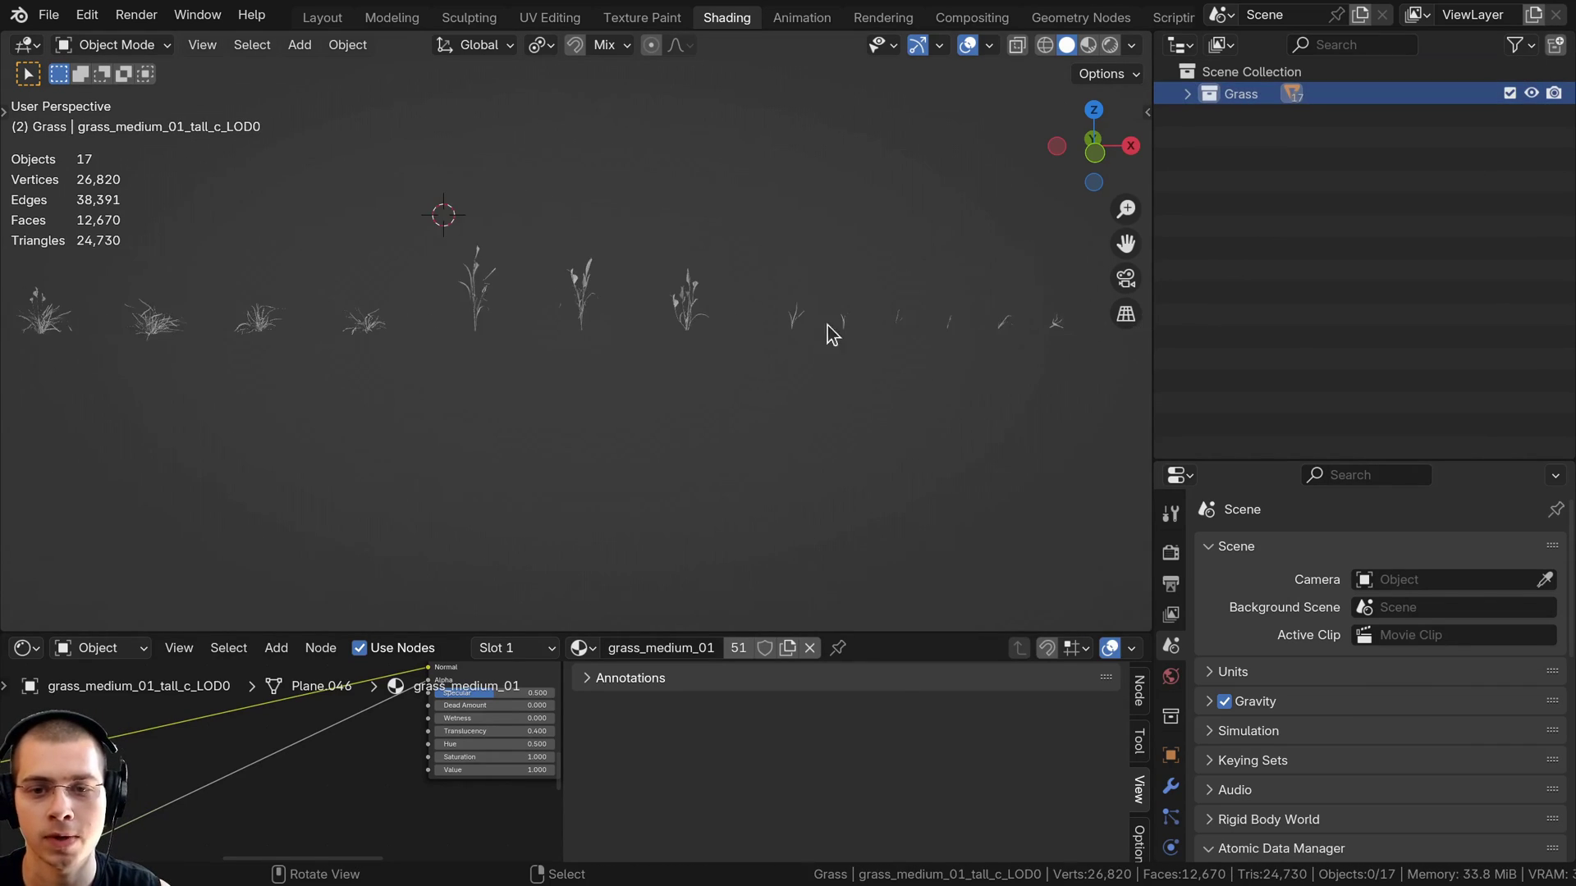
key("a")
key("alt+a")
scroll(615, 283, "up", 2)
left_click(437, 269)
left_click(584, 275, "shift")
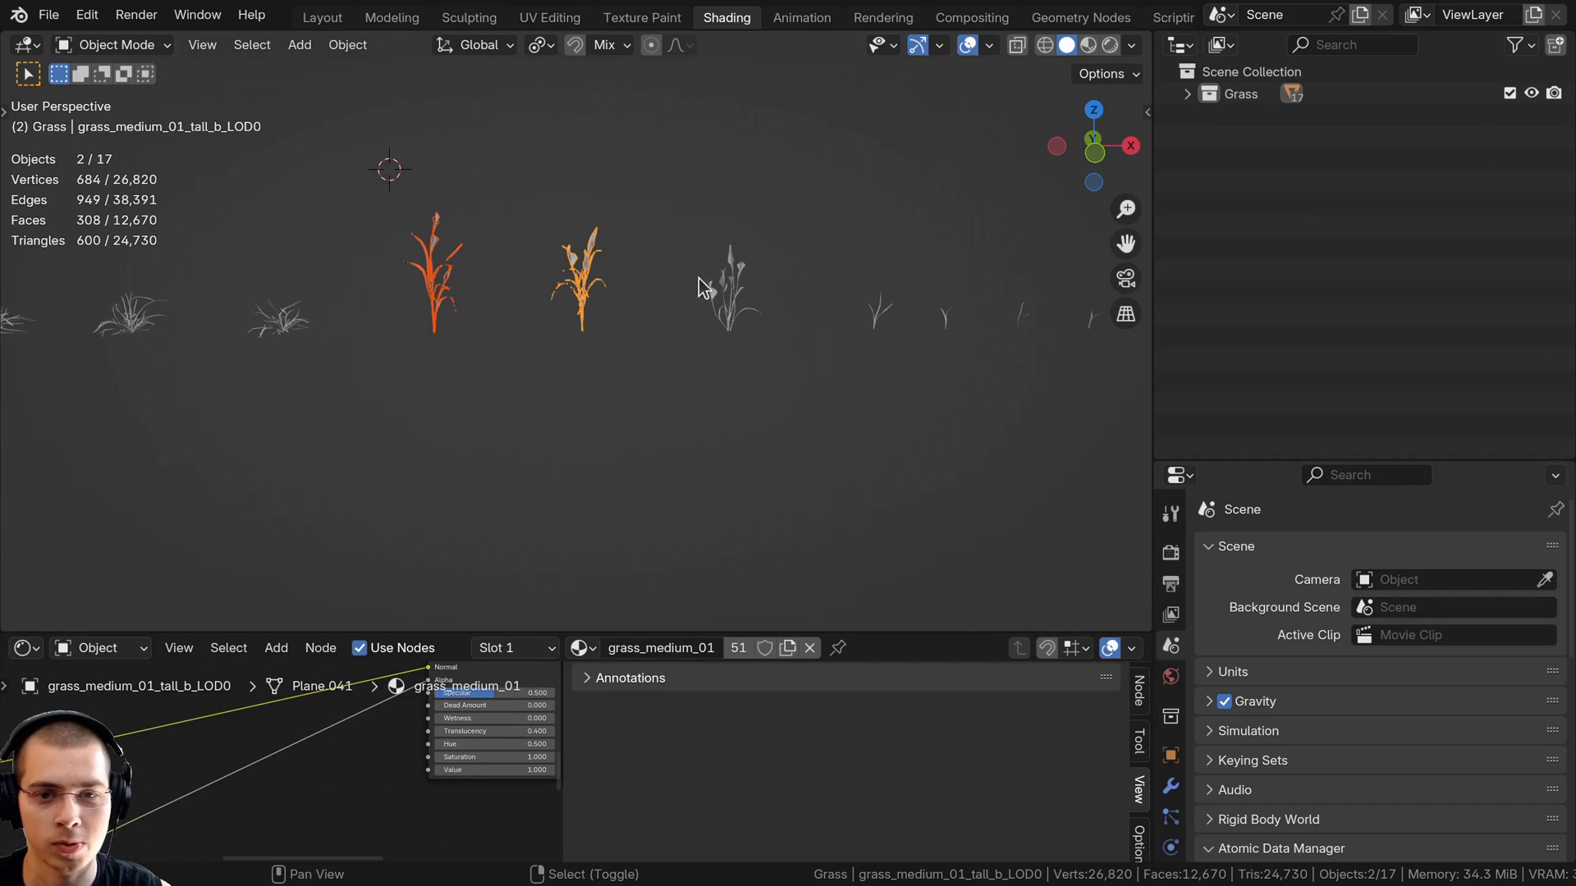
left_click(731, 293, "shift")
key("x")
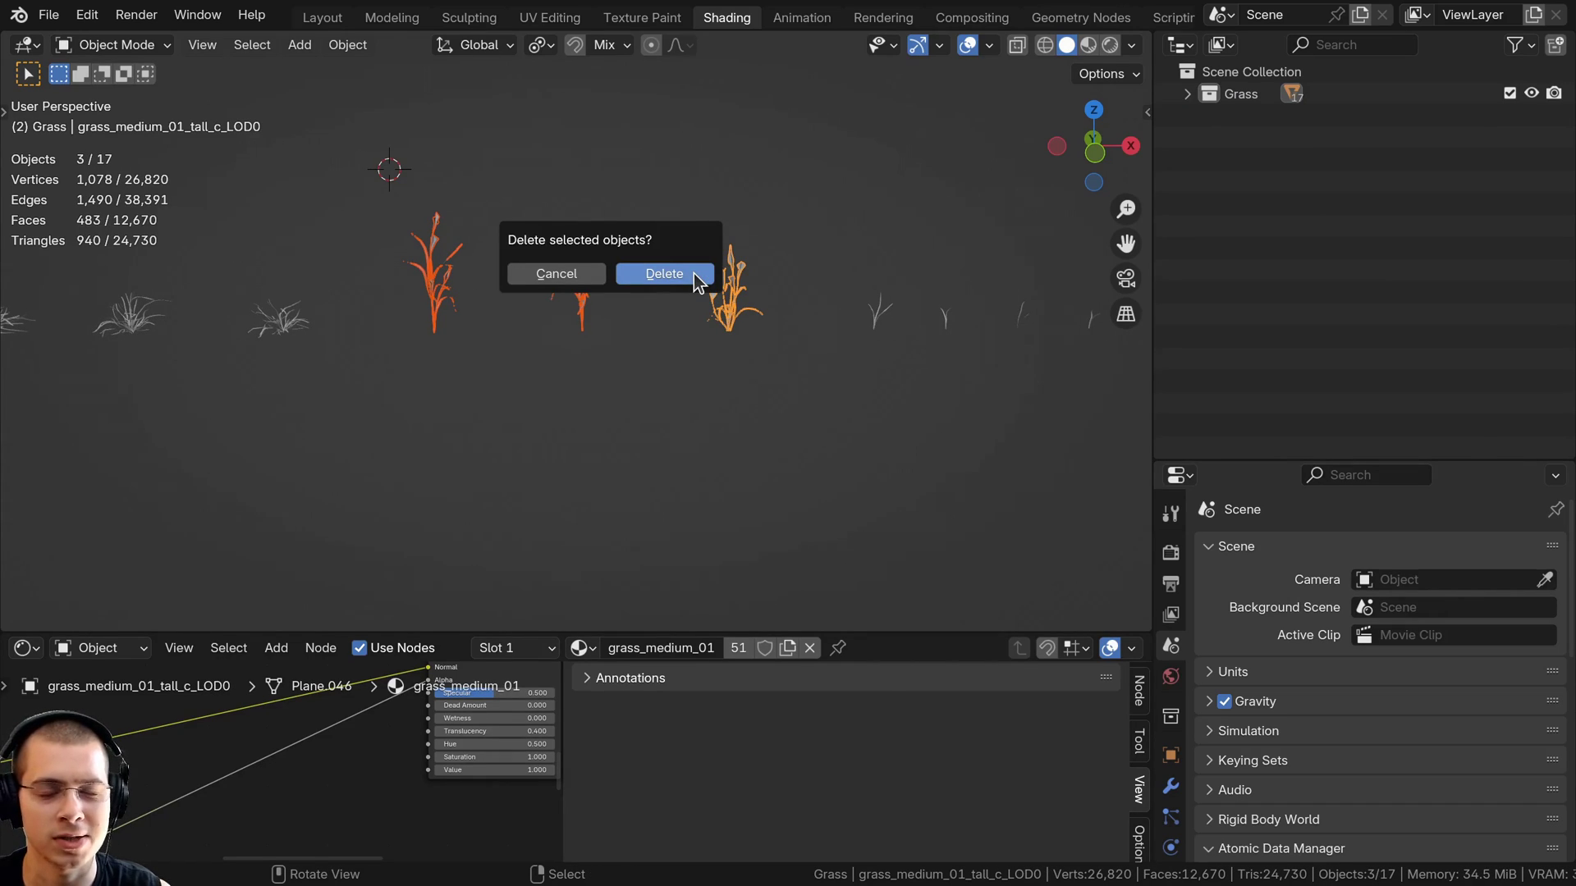
left_click(693, 273)
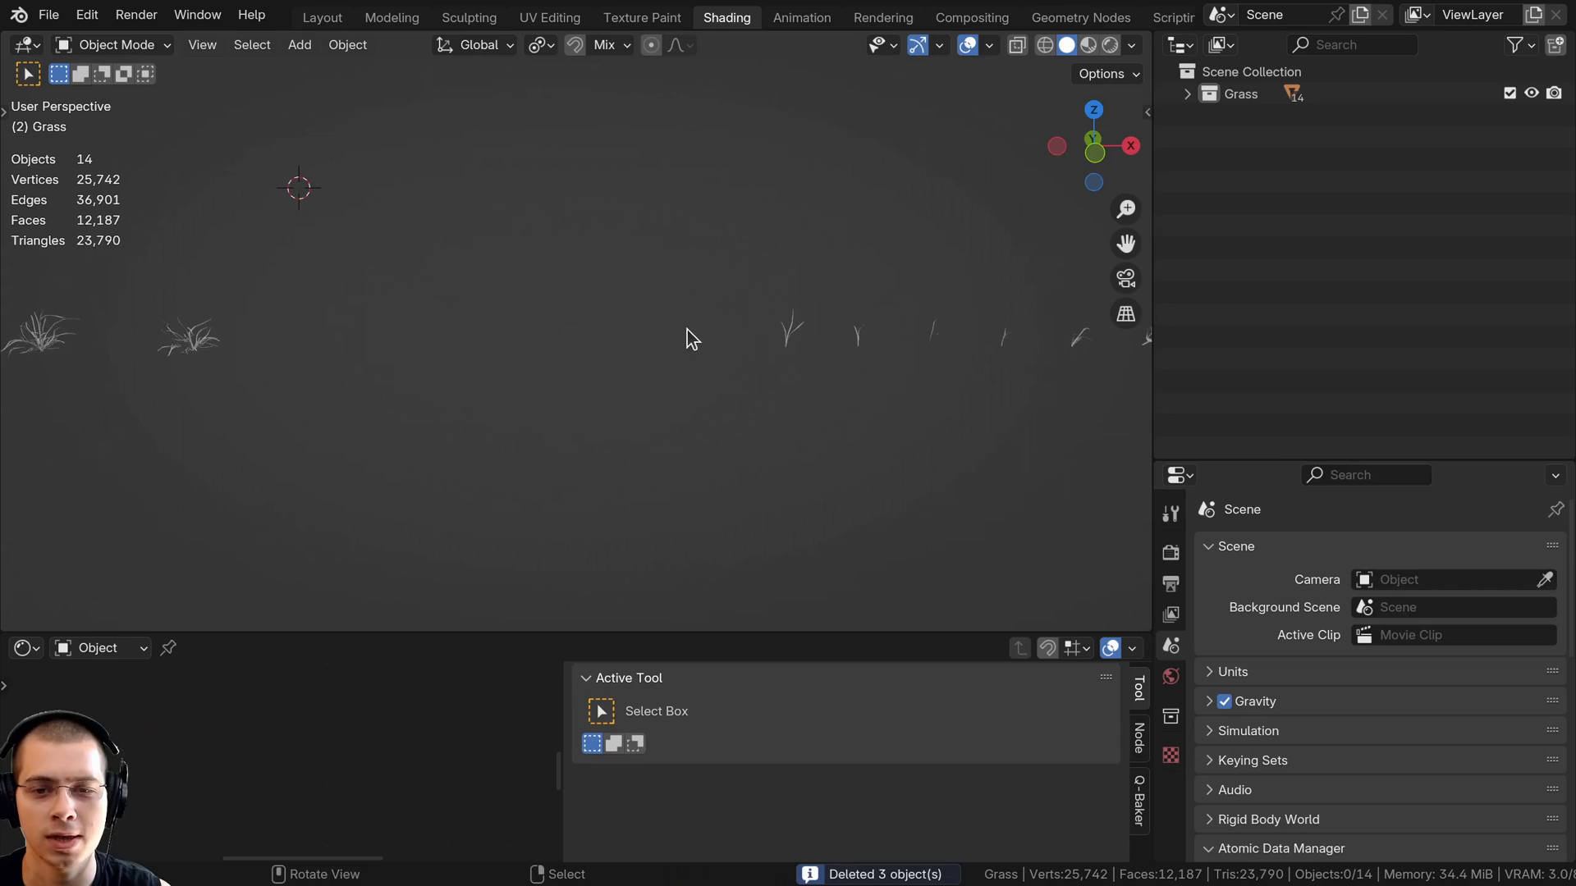
Select the six tiny grass sprigs at the end of the row and delete them
middle_click_drag(687, 330, 468, 289, "shift")
left_click_drag(495, 201, 1037, 473)
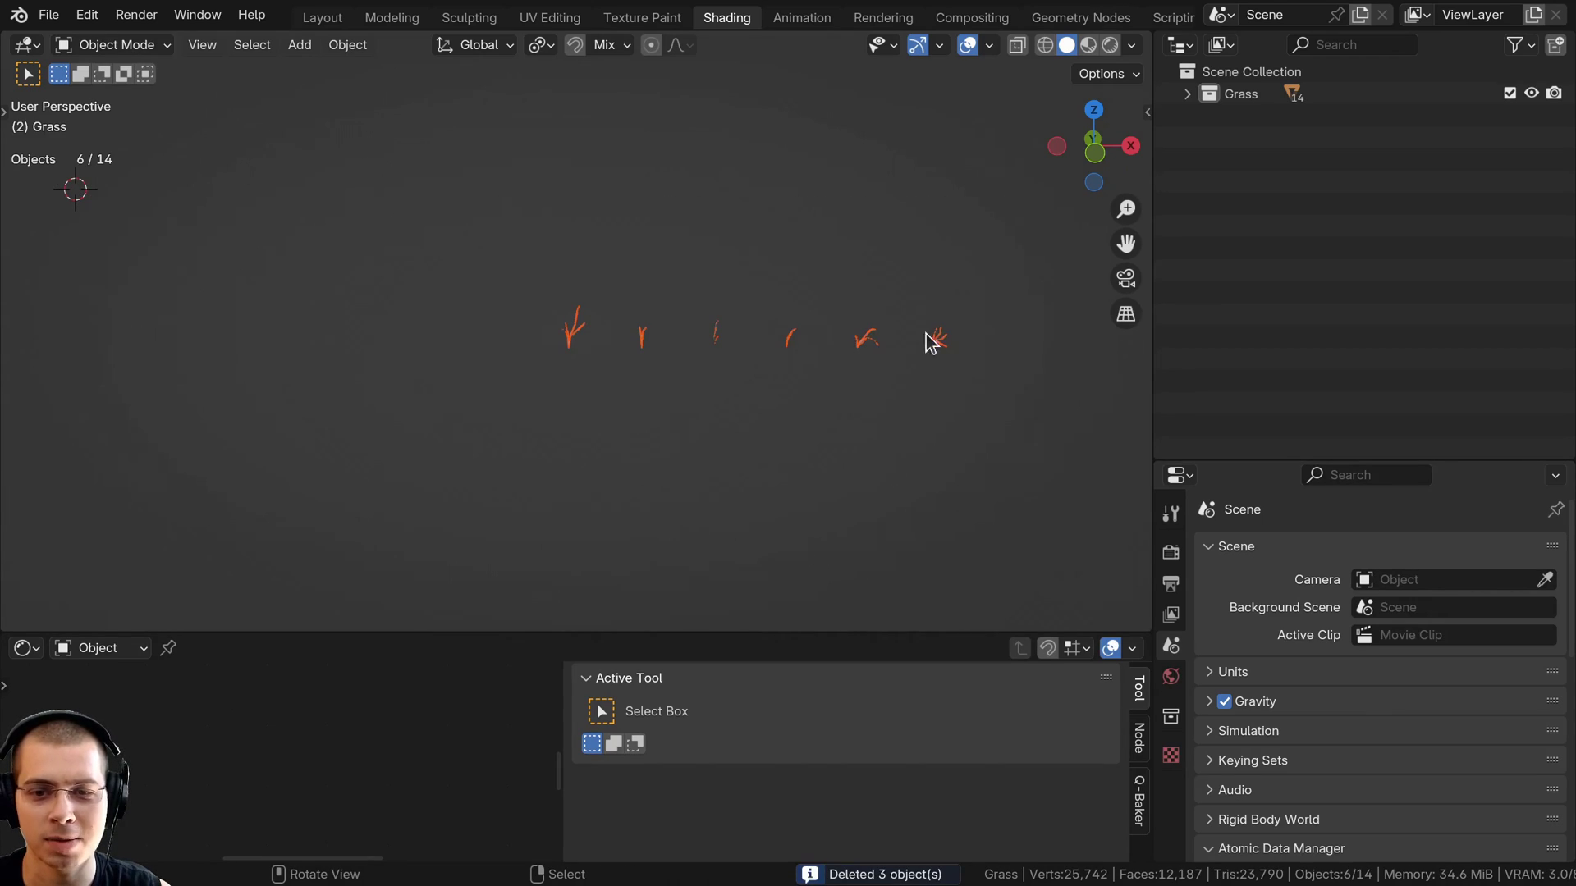
scroll(757, 361, "up", 1)
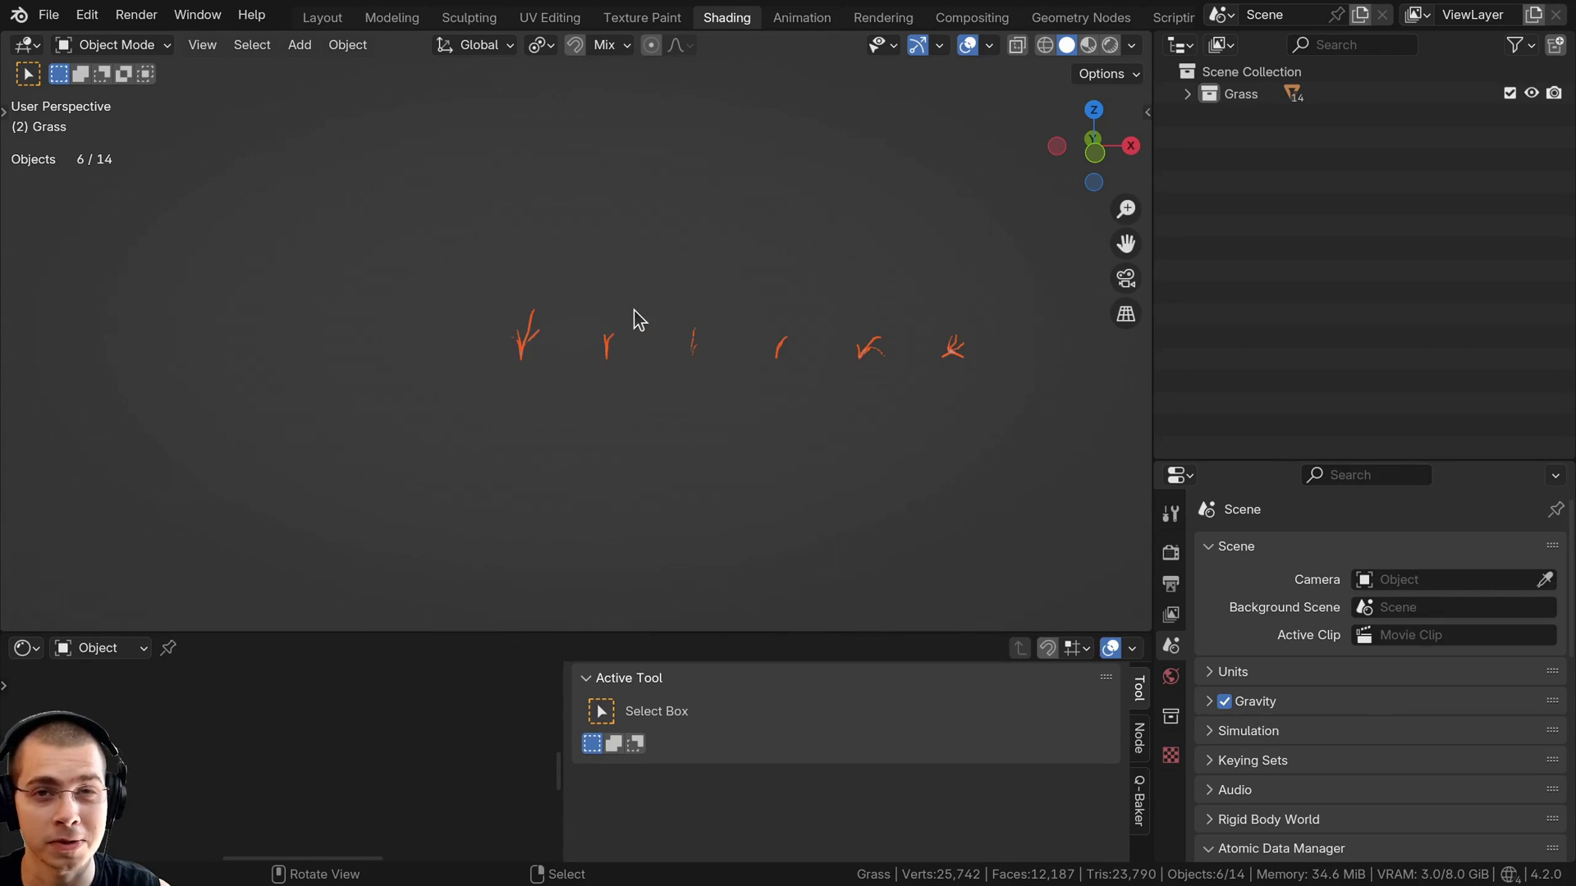
key("x")
left_click(633, 312)
Check the remaining grass clumps, leave them deselected, and save the grass_medium_01_2k.blend file
middle_click_drag(408, 377, 650, 342, "shift")
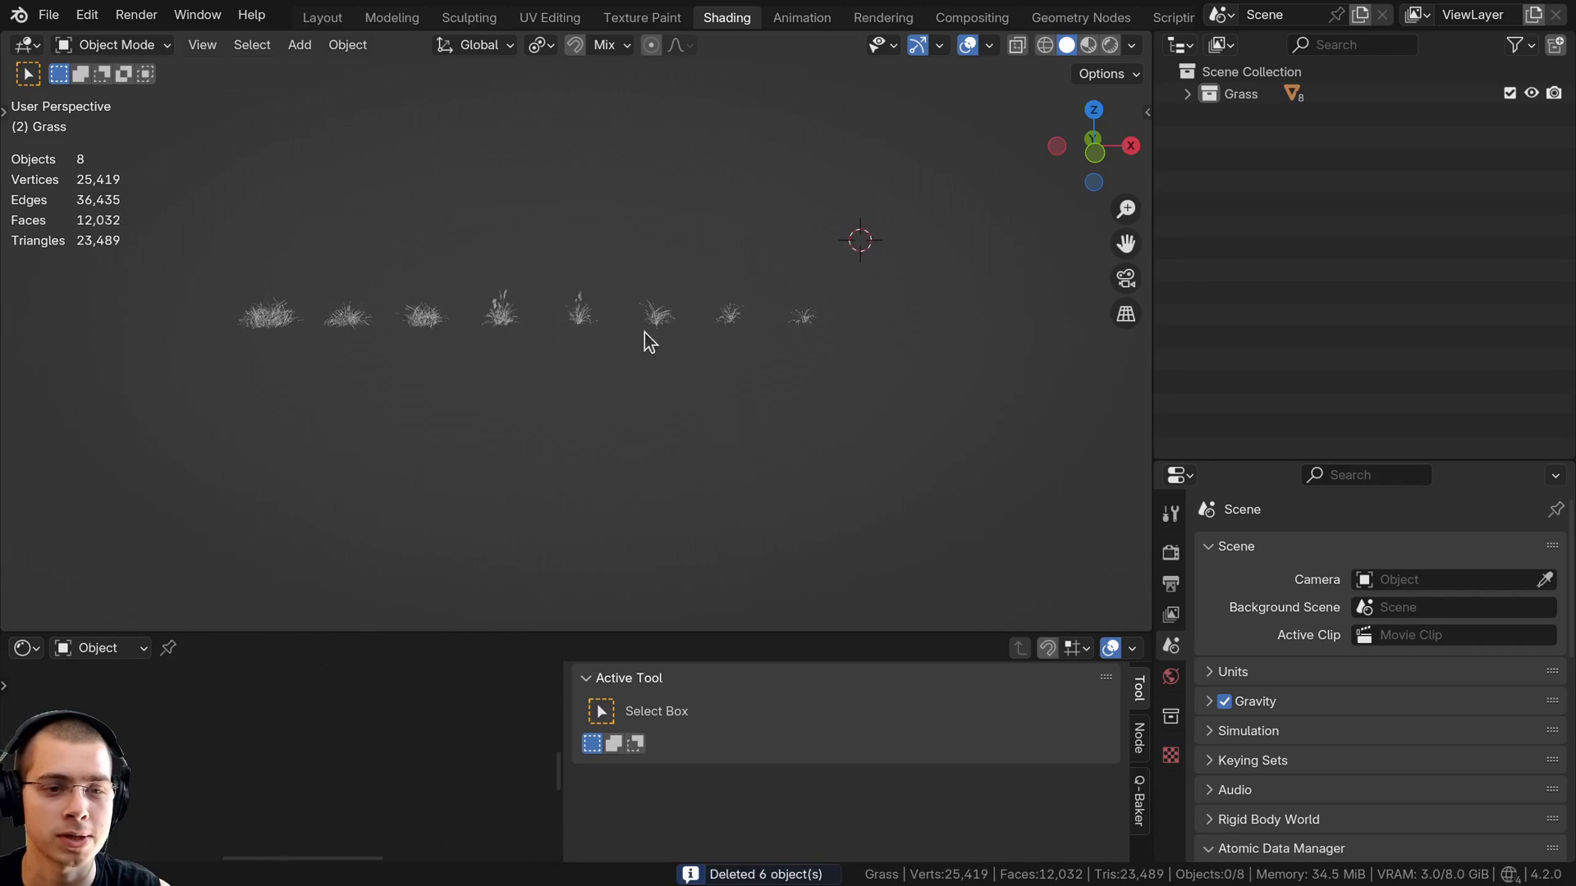
key("a")
left_click_drag(202, 208, 907, 333)
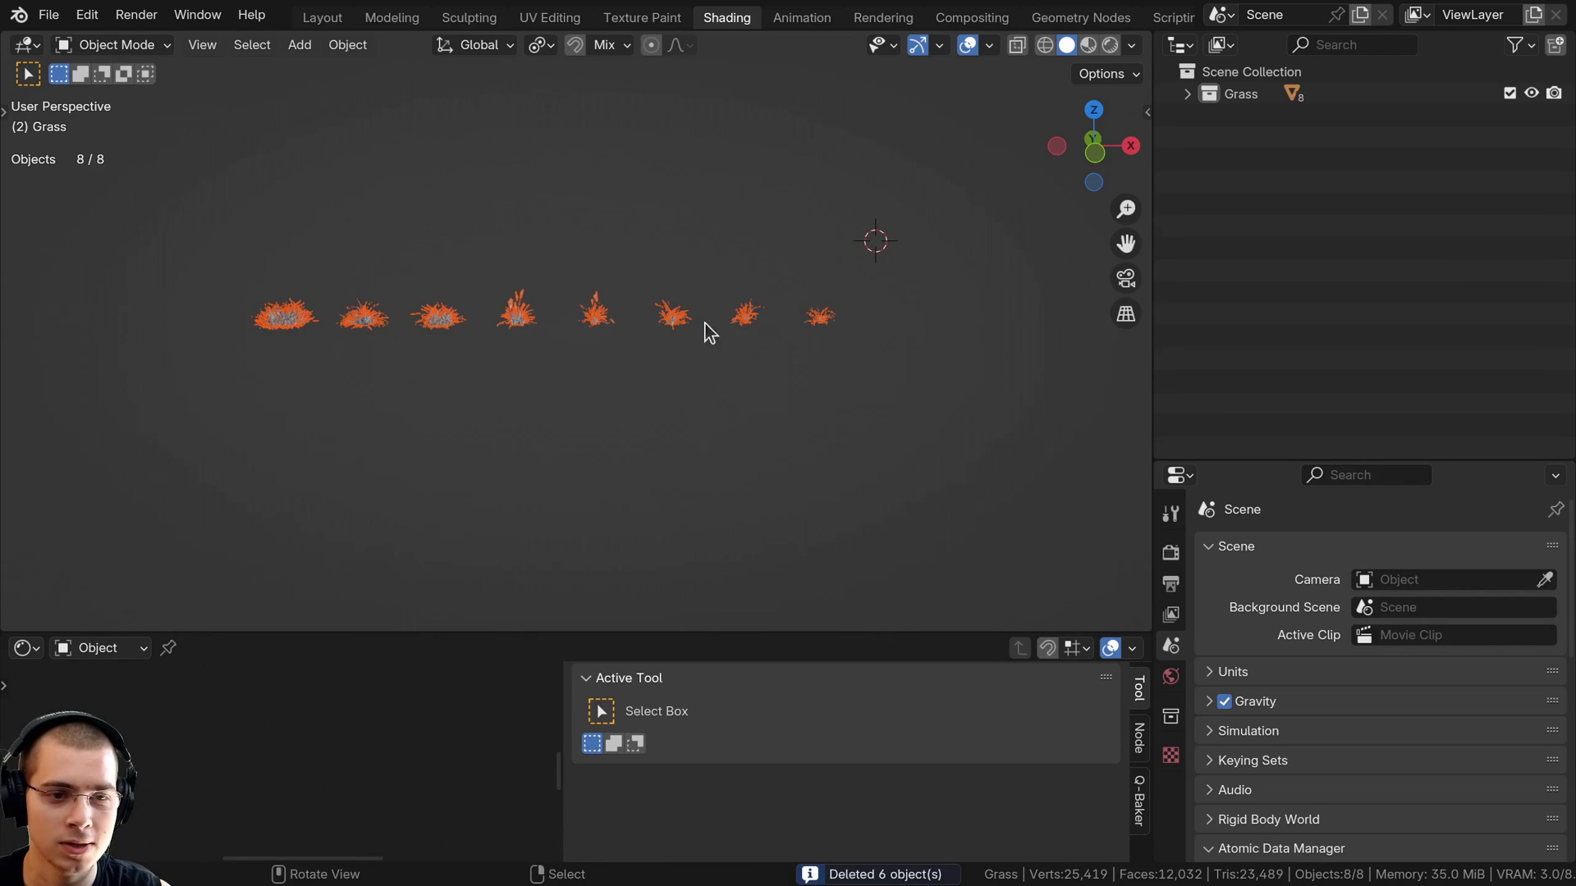
middle_click_drag(629, 365, 646, 393, "shift")
scroll(647, 393, "up", 3)
left_click(647, 392)
scroll(646, 310, "down", 1)
key("ctrl+s")
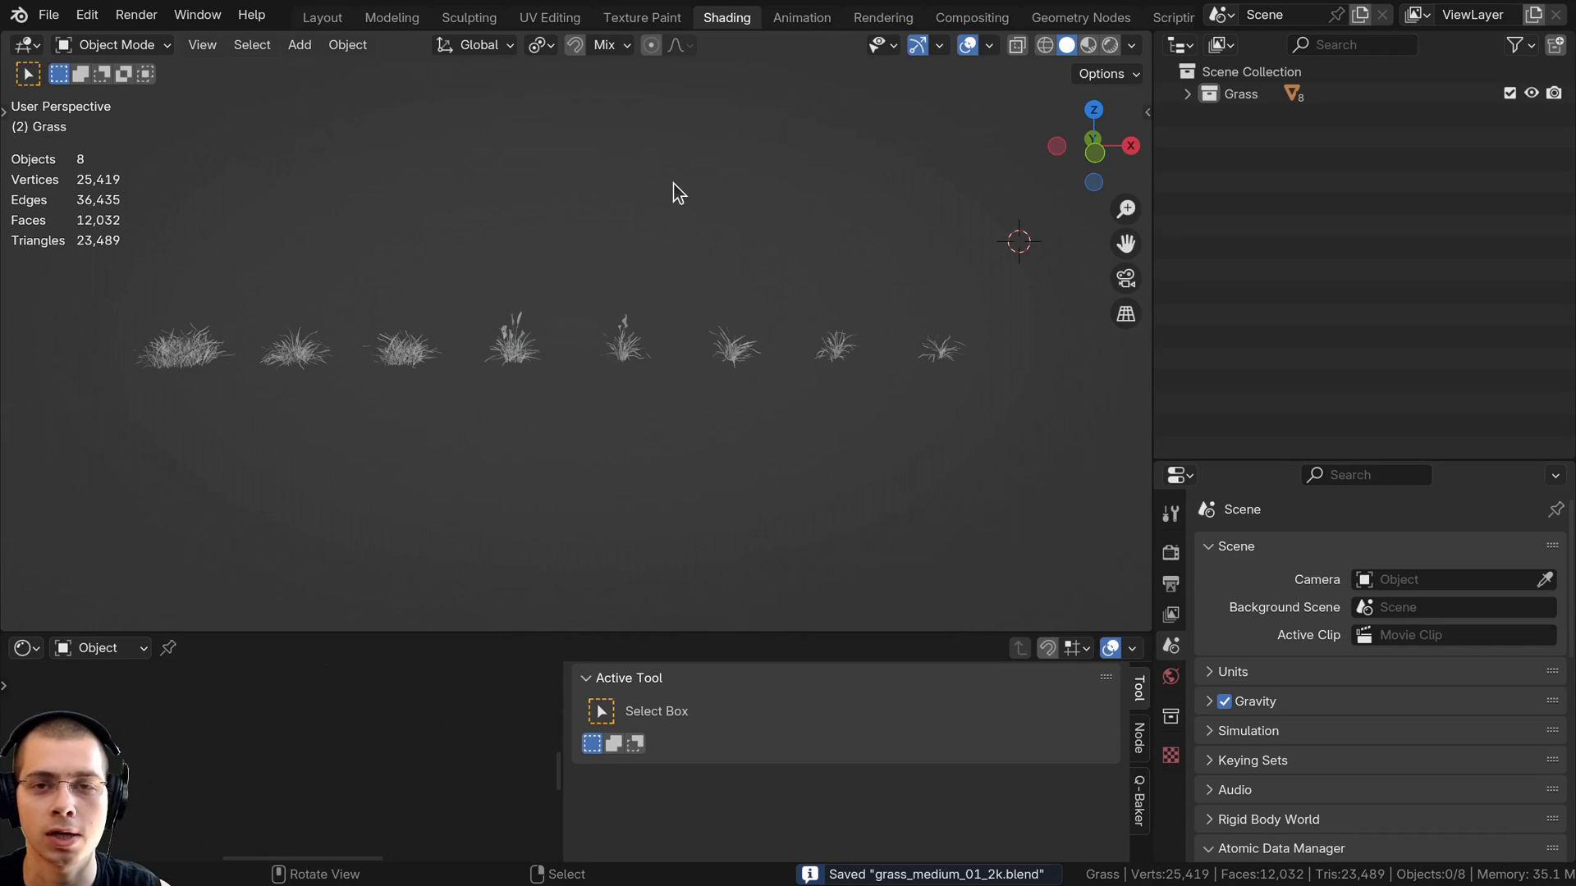
Switch to the building scene and append the Grass collection from the grass_medium_01_2k.blend file
middle_click_drag(674, 182, 683, 174)
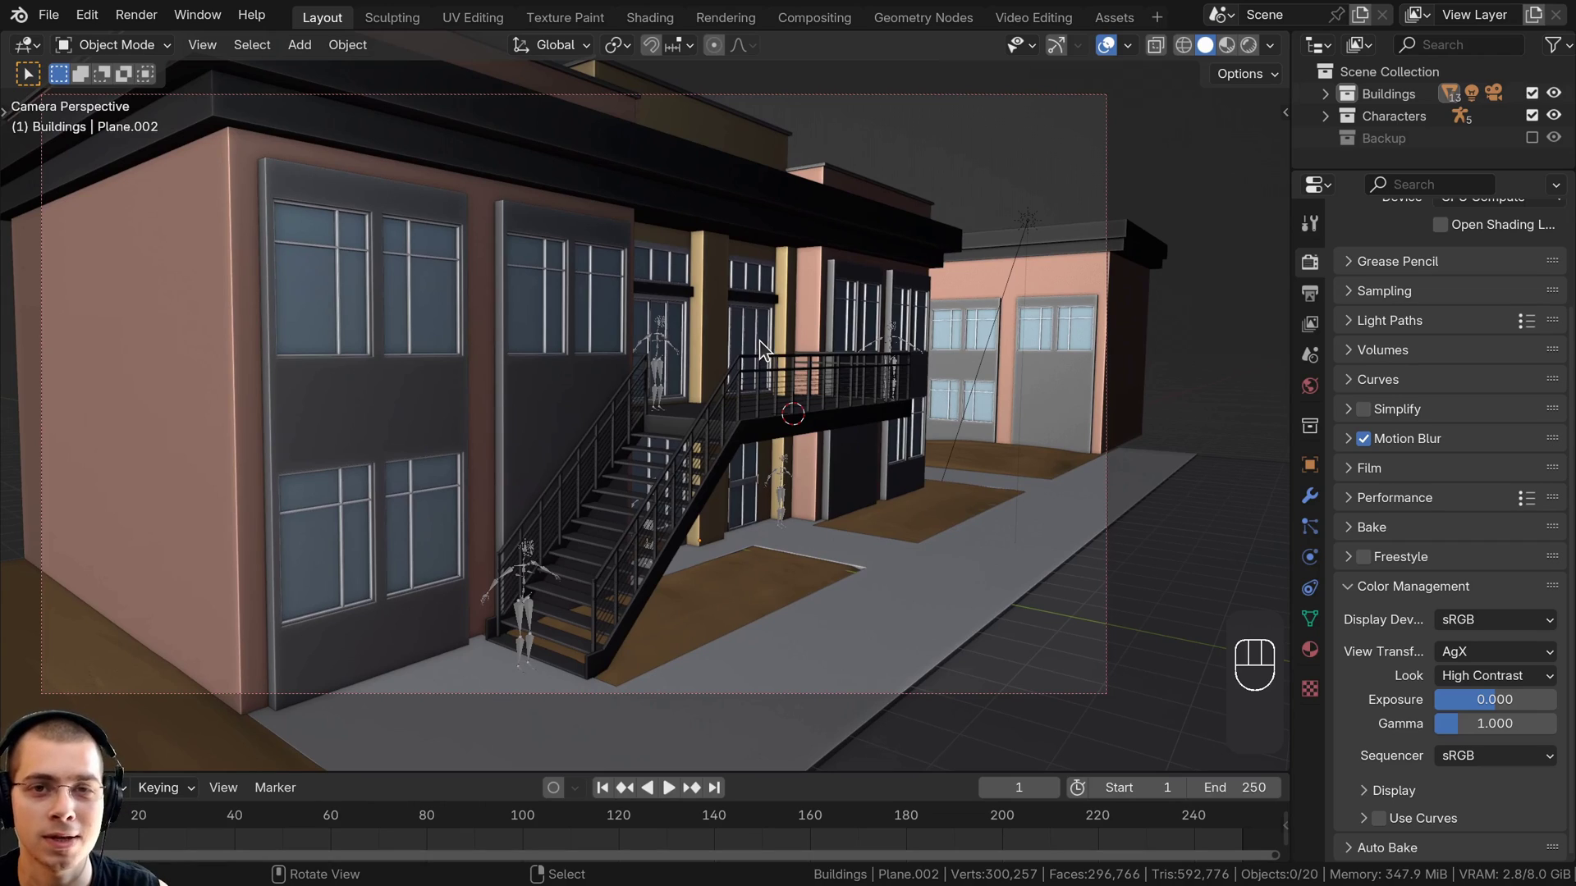
left_click(50, 15)
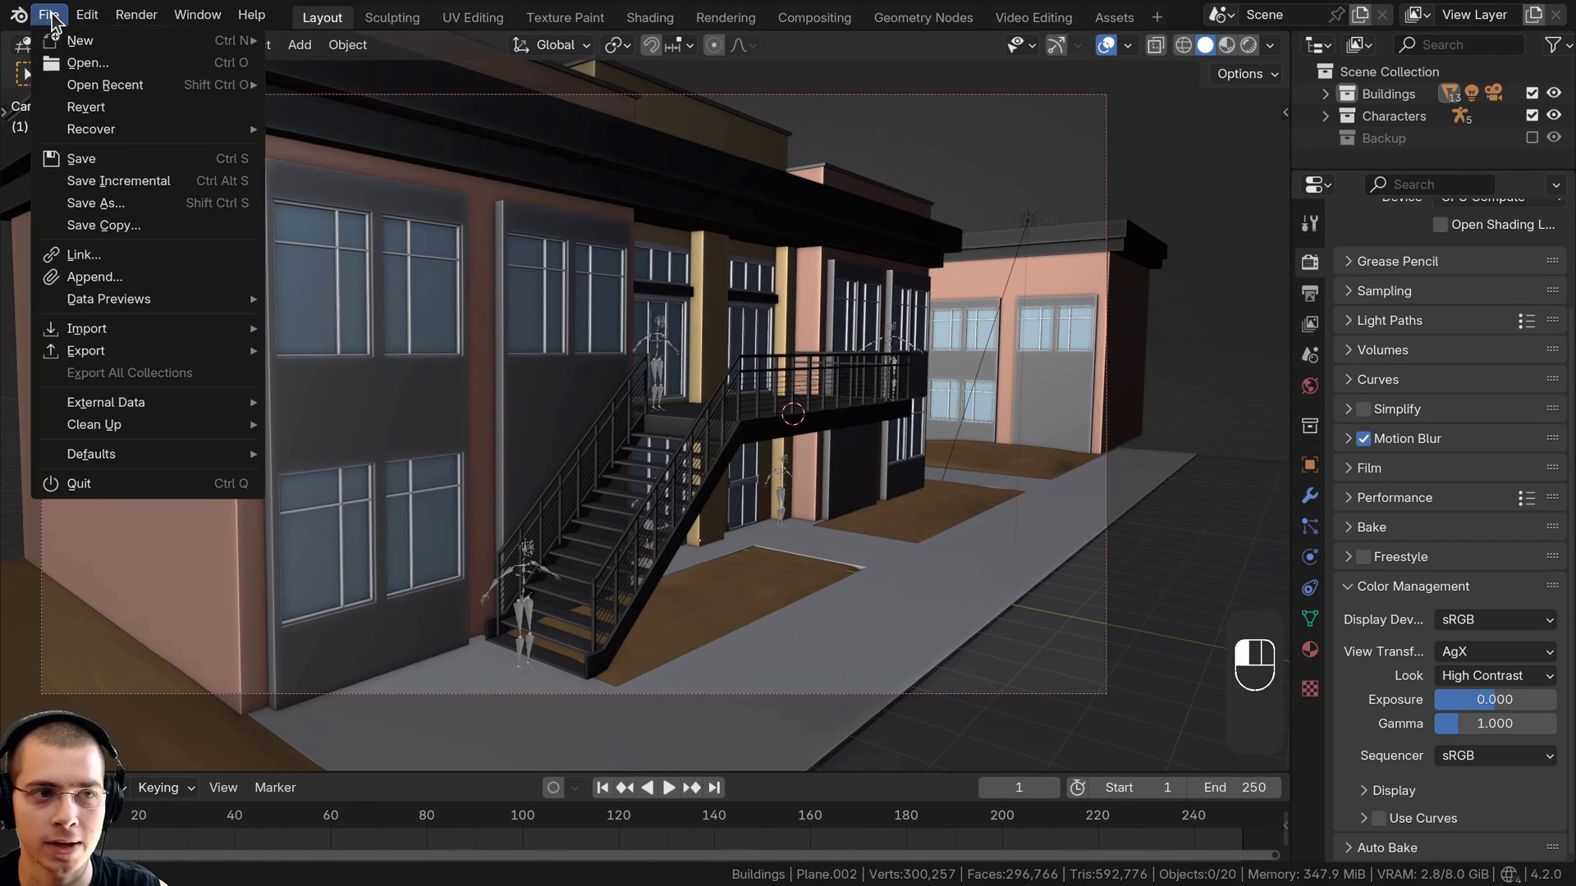
left_click(111, 278)
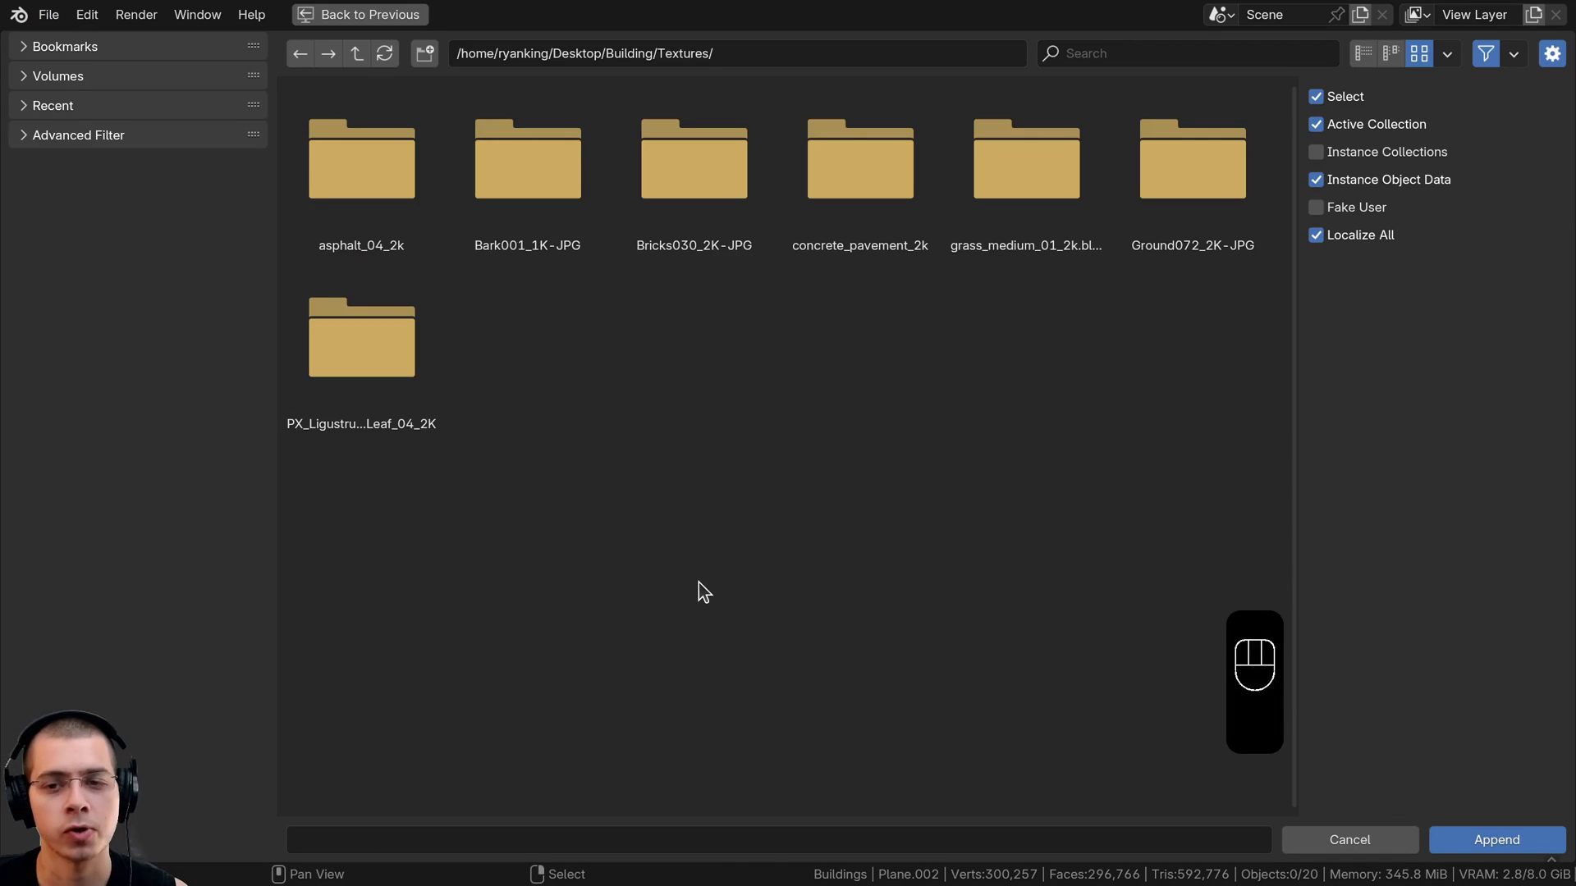
double_click(1002, 186)
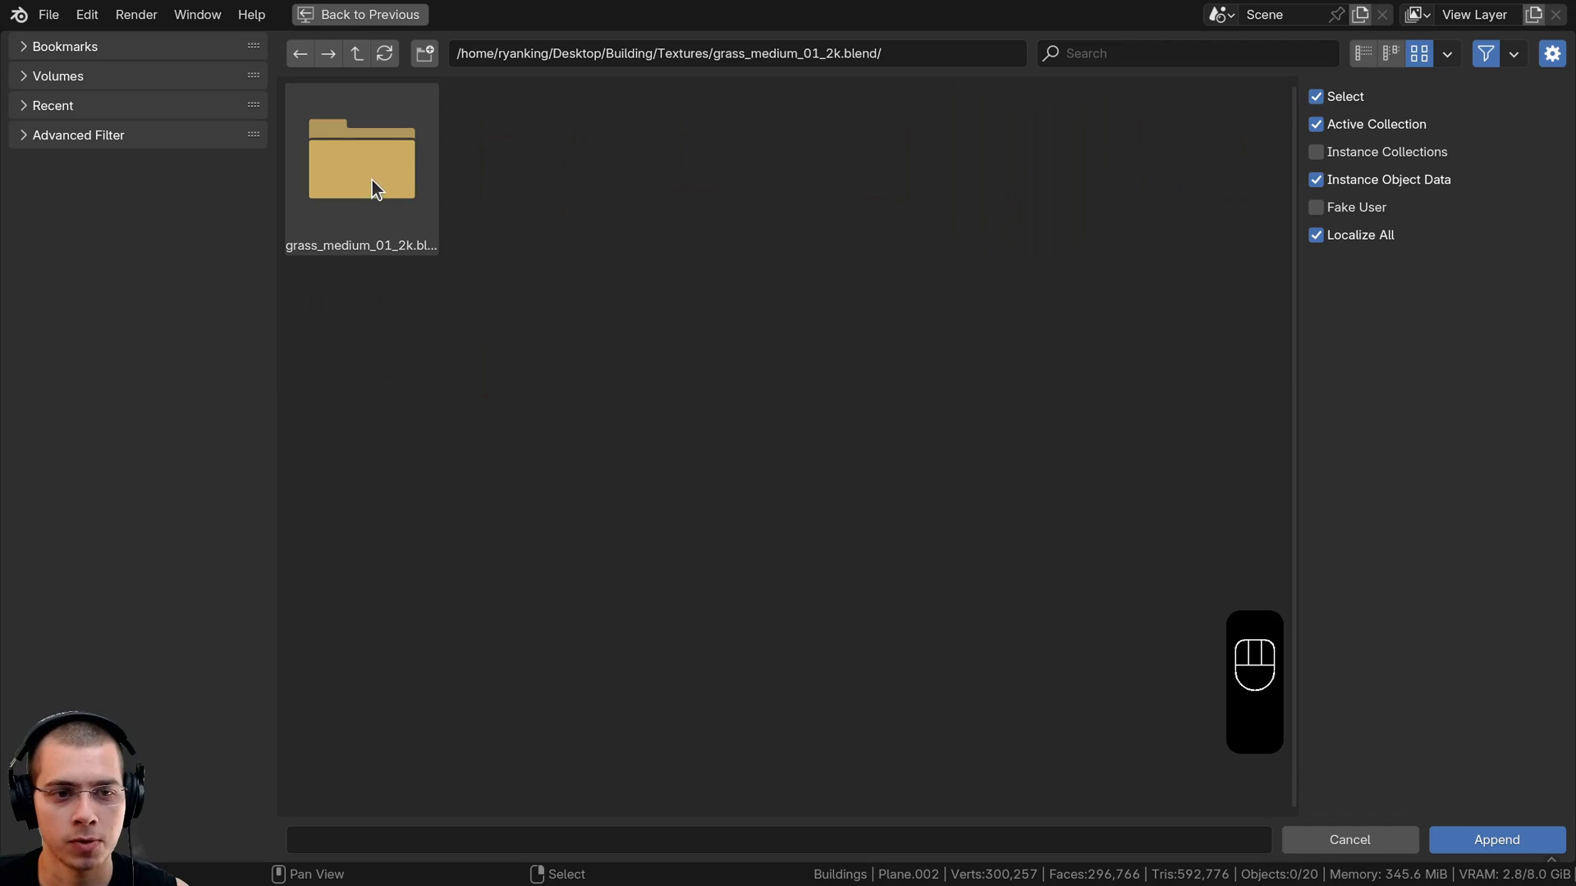
double_click(372, 183)
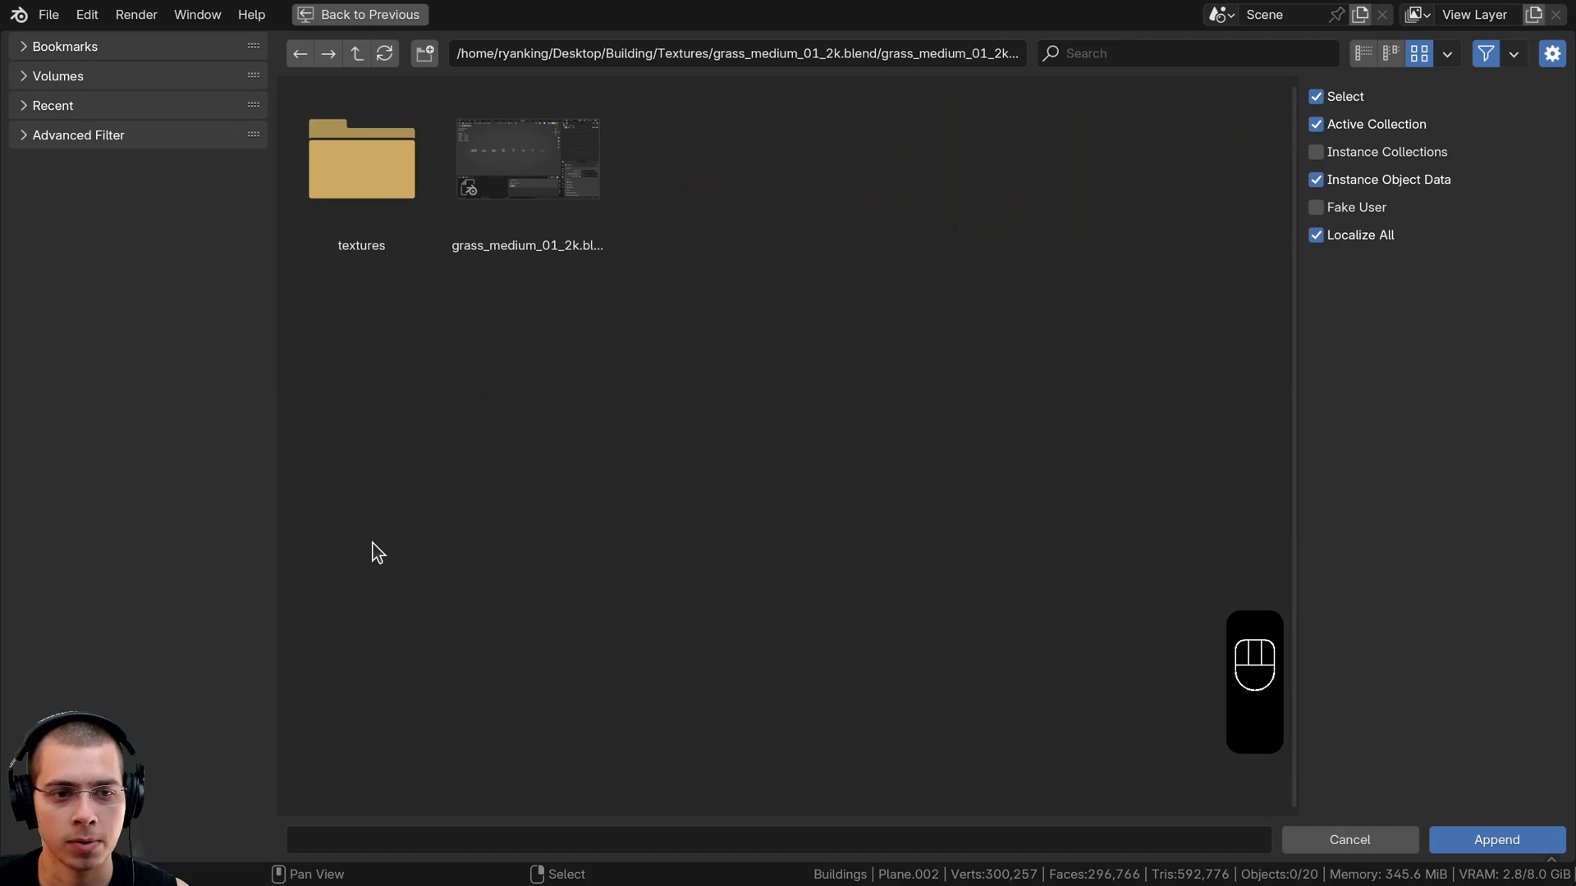
double_click(526, 163)
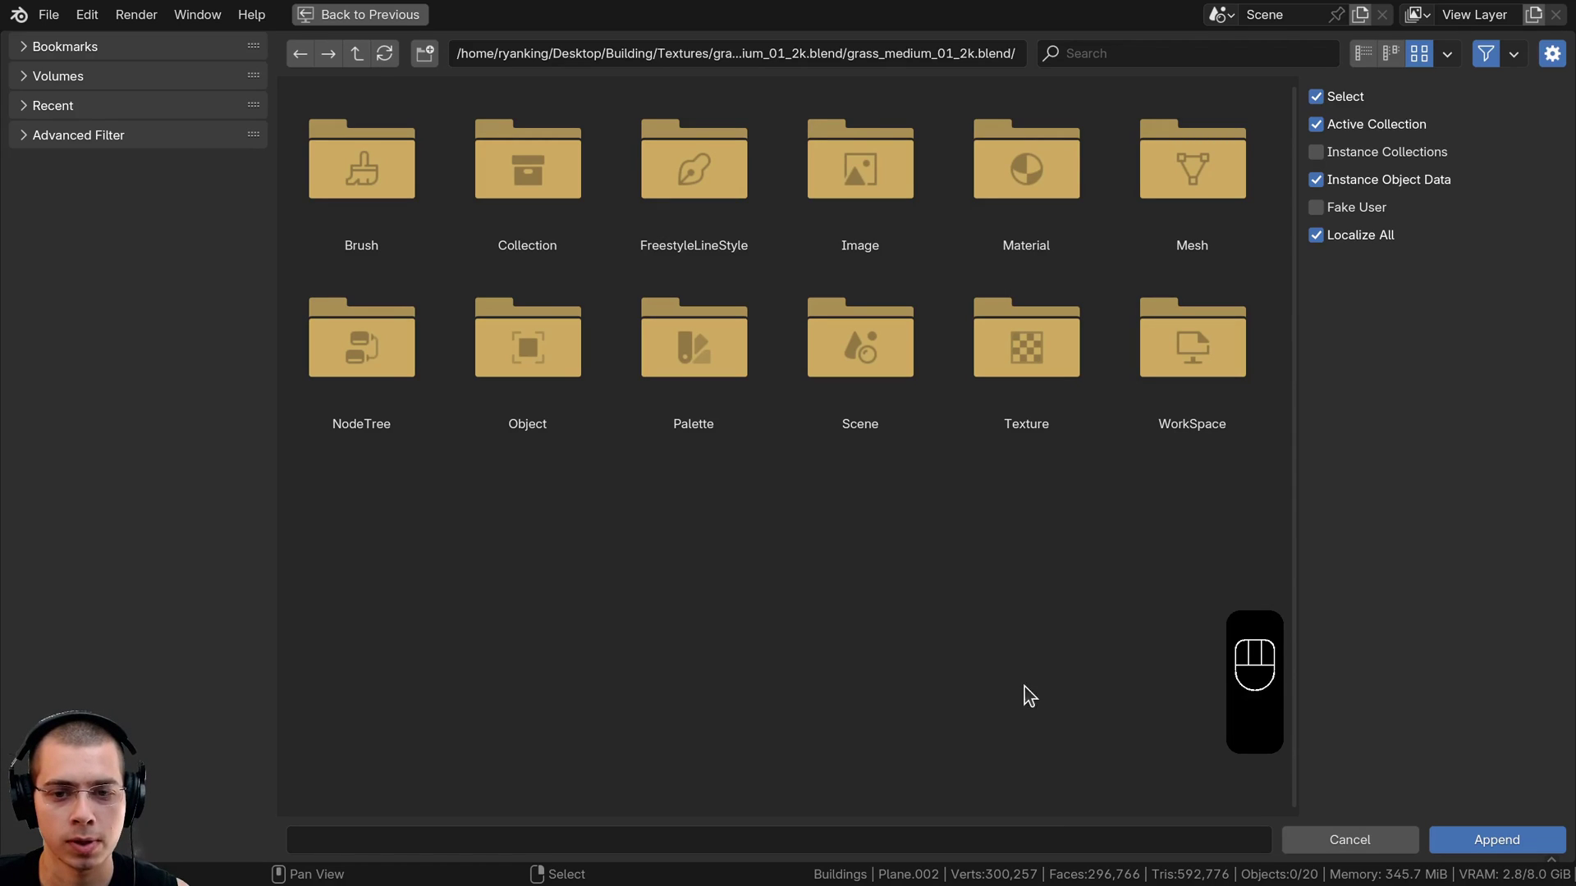
double_click(507, 166)
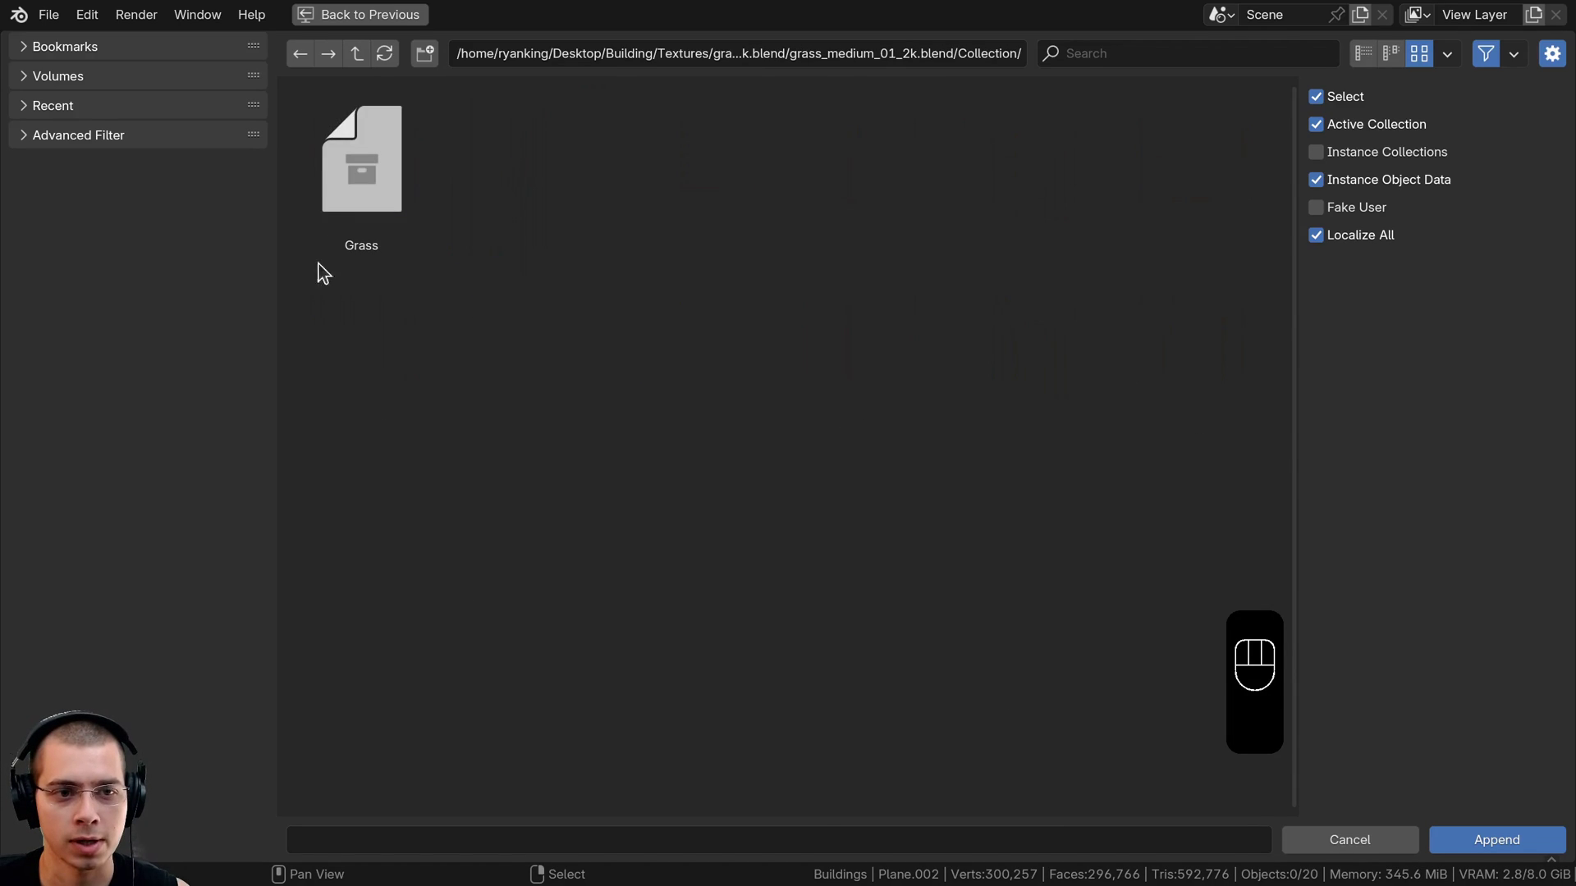
left_click(336, 147)
left_click(1477, 837)
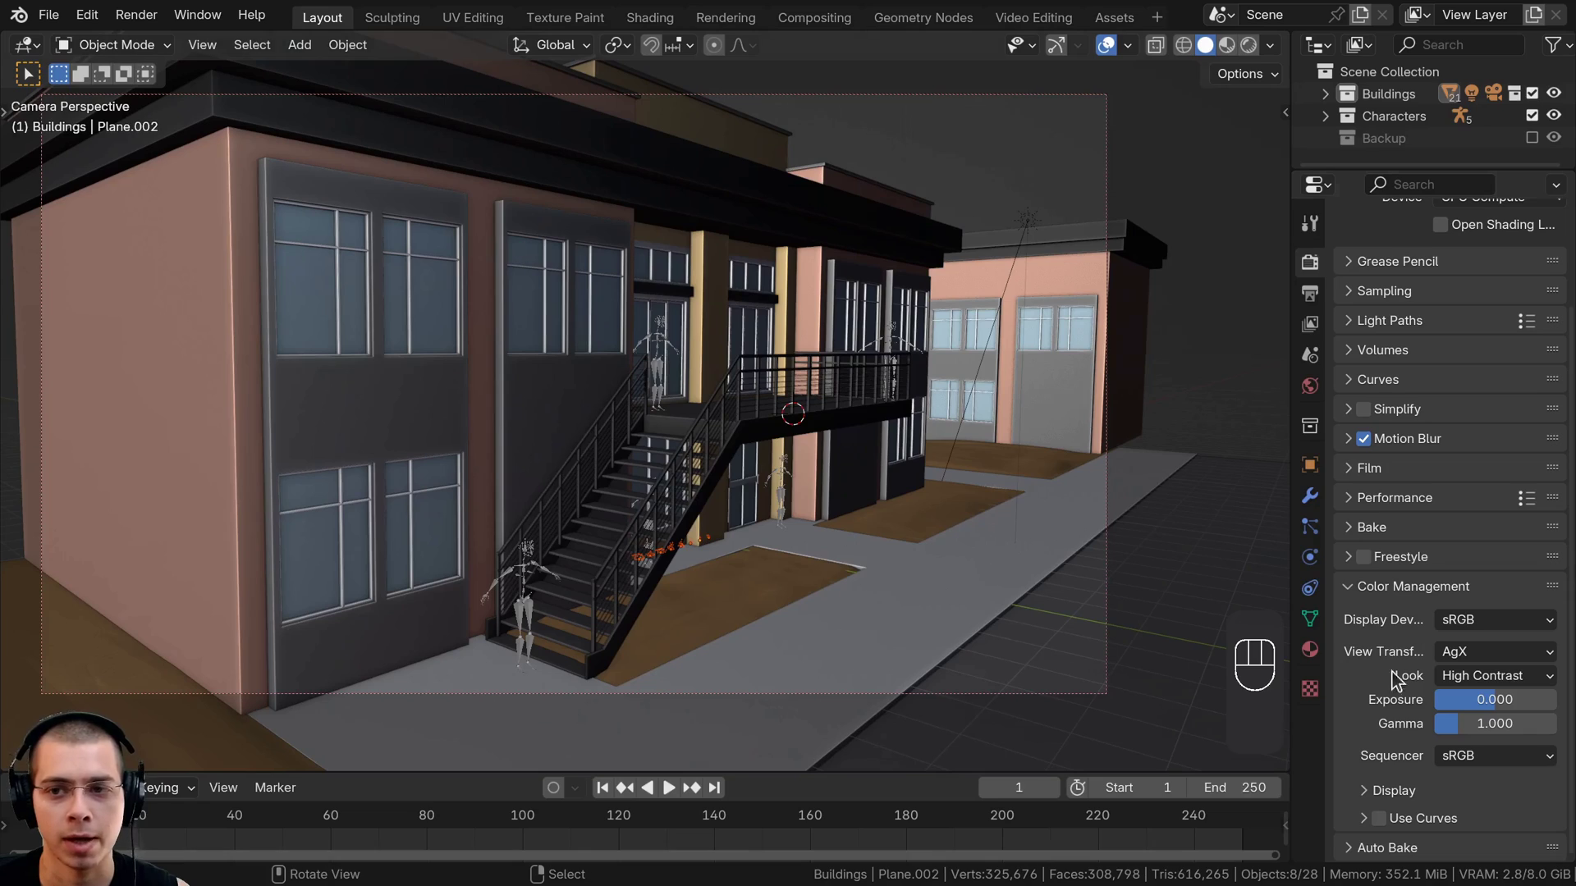
Move the Grass collection out of Buildings to the top level of the Scene Collection, placing it between Characters and Backup
left_click_drag(1364, 166, 1354, 420)
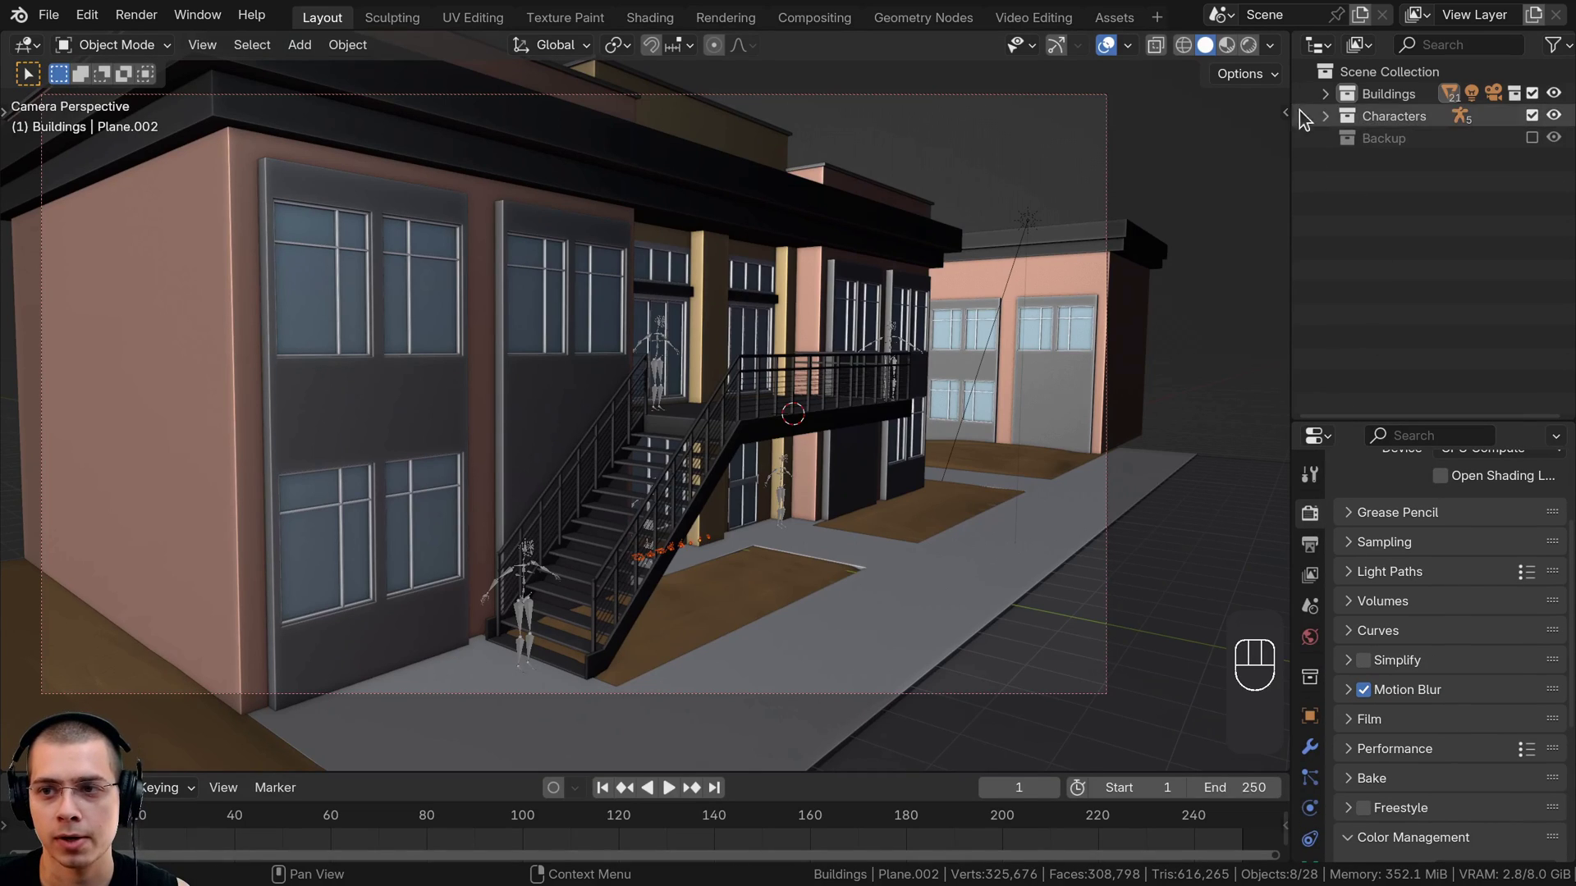
left_click(1324, 94)
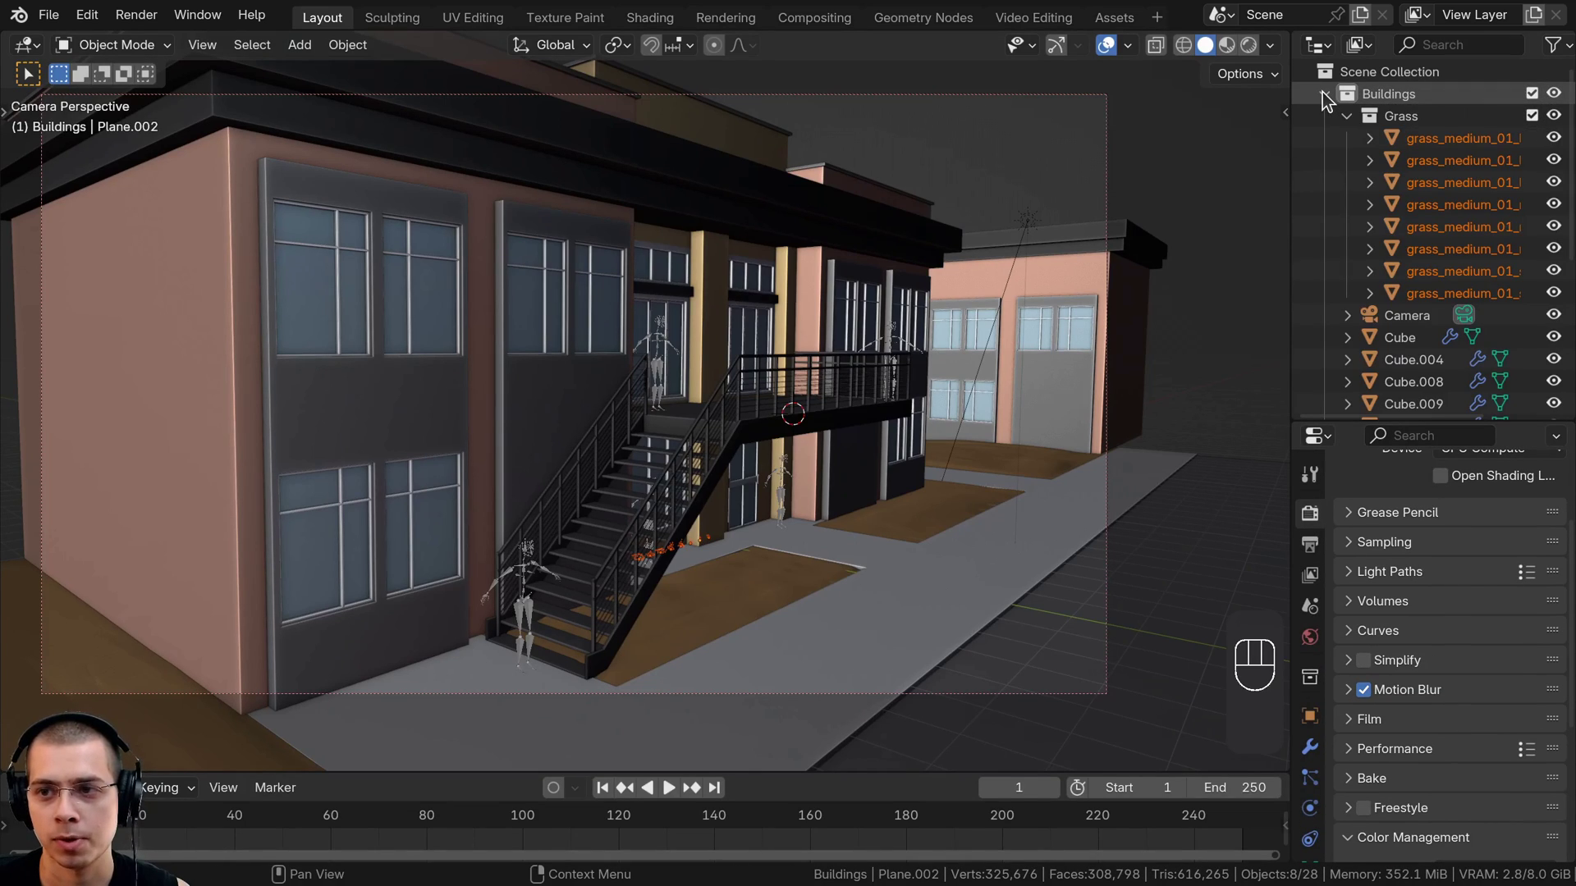
left_click(1417, 124)
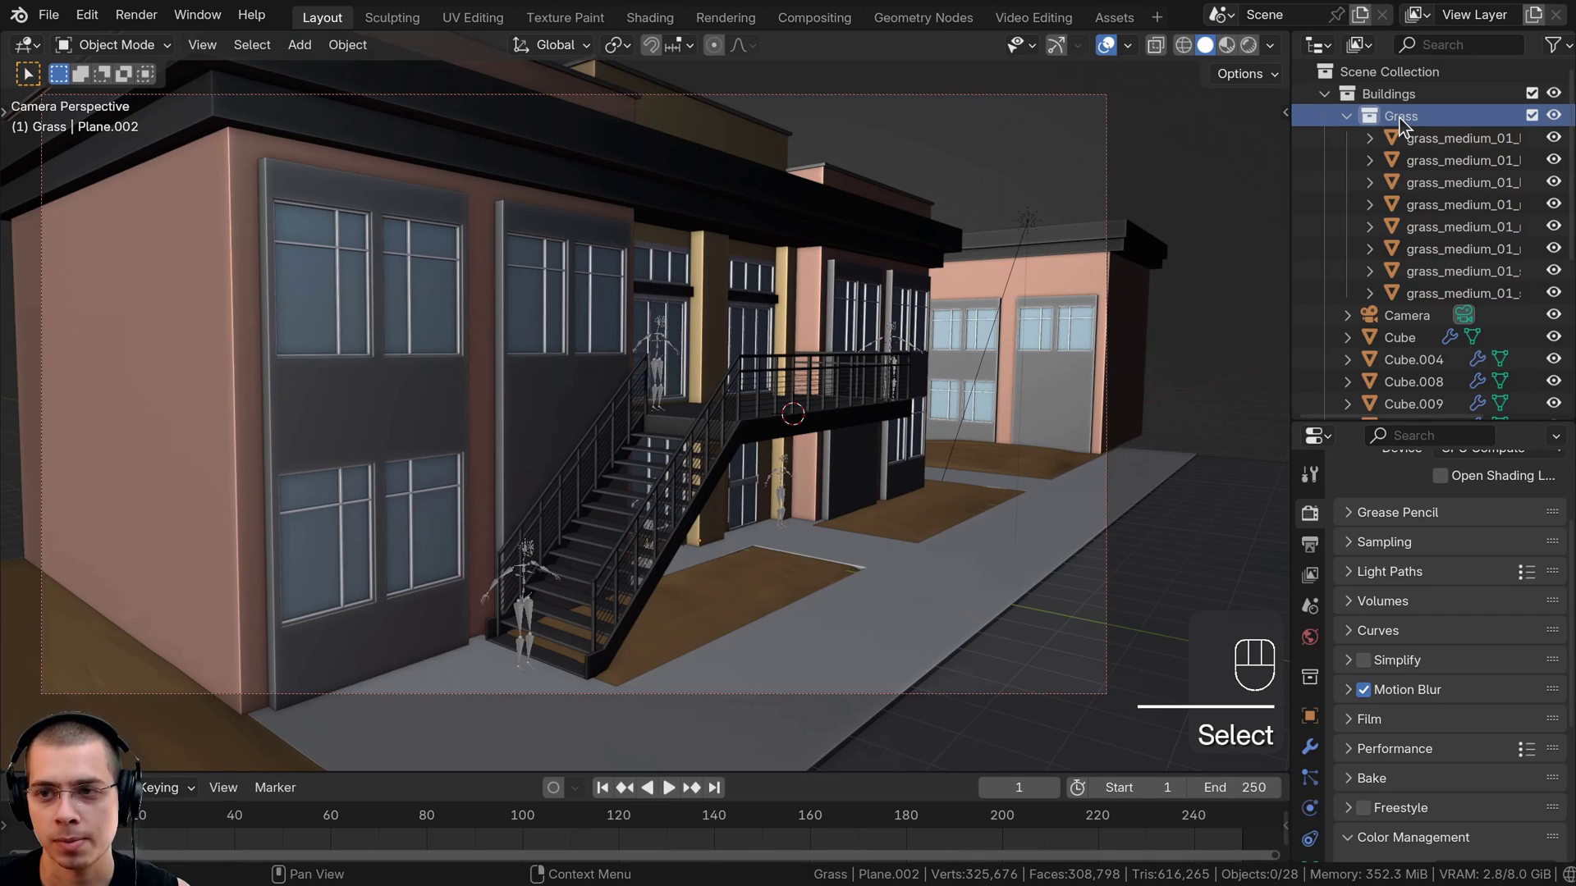
left_click_drag(1400, 124, 1371, 74)
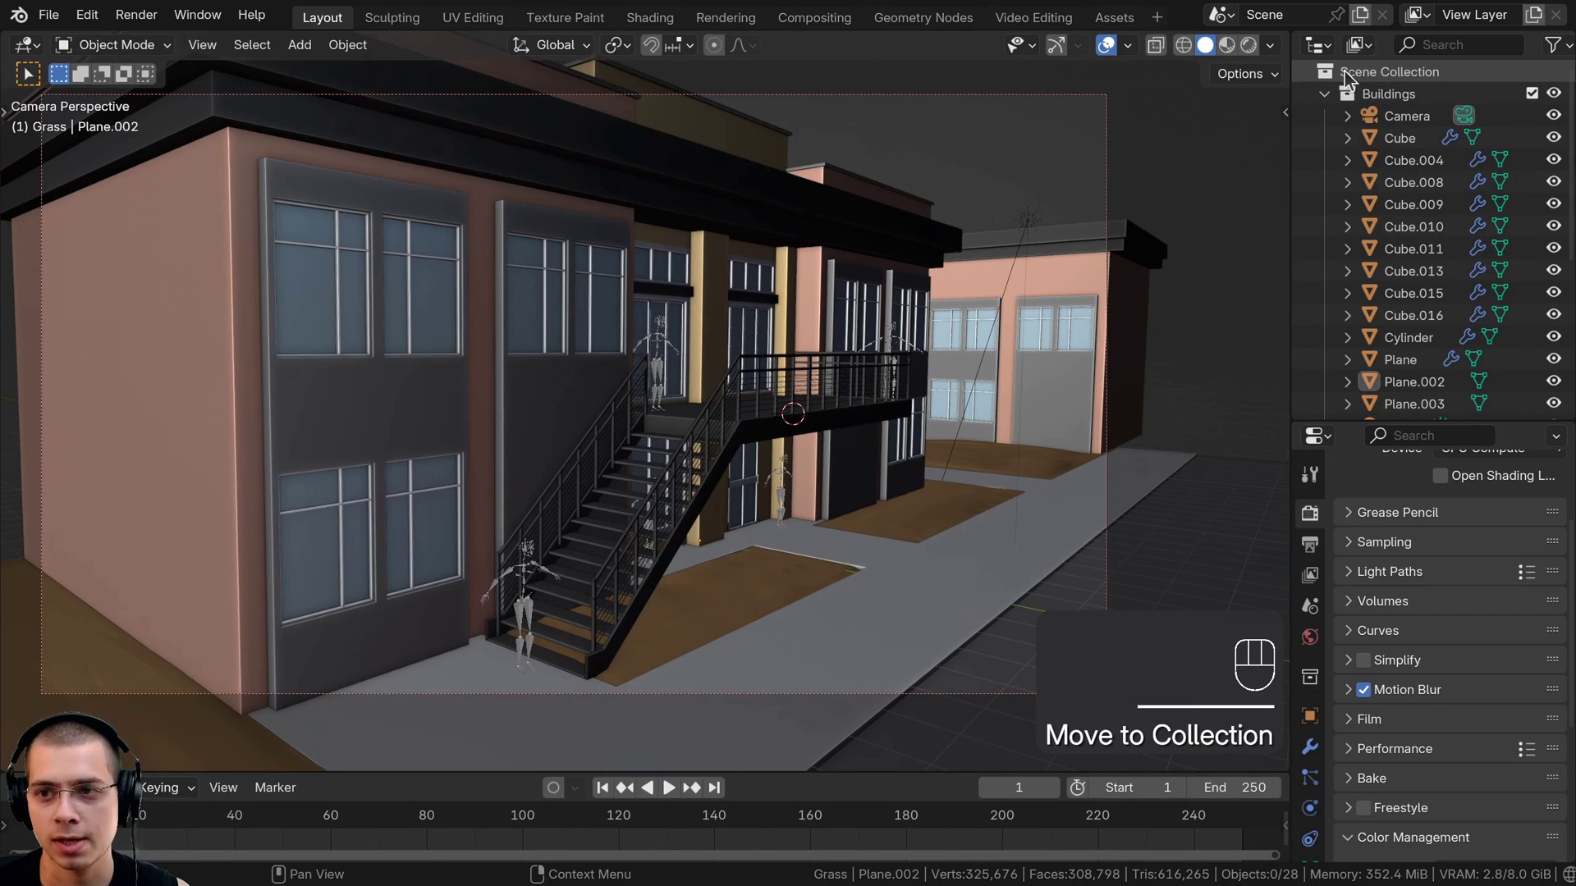
left_click(1325, 99)
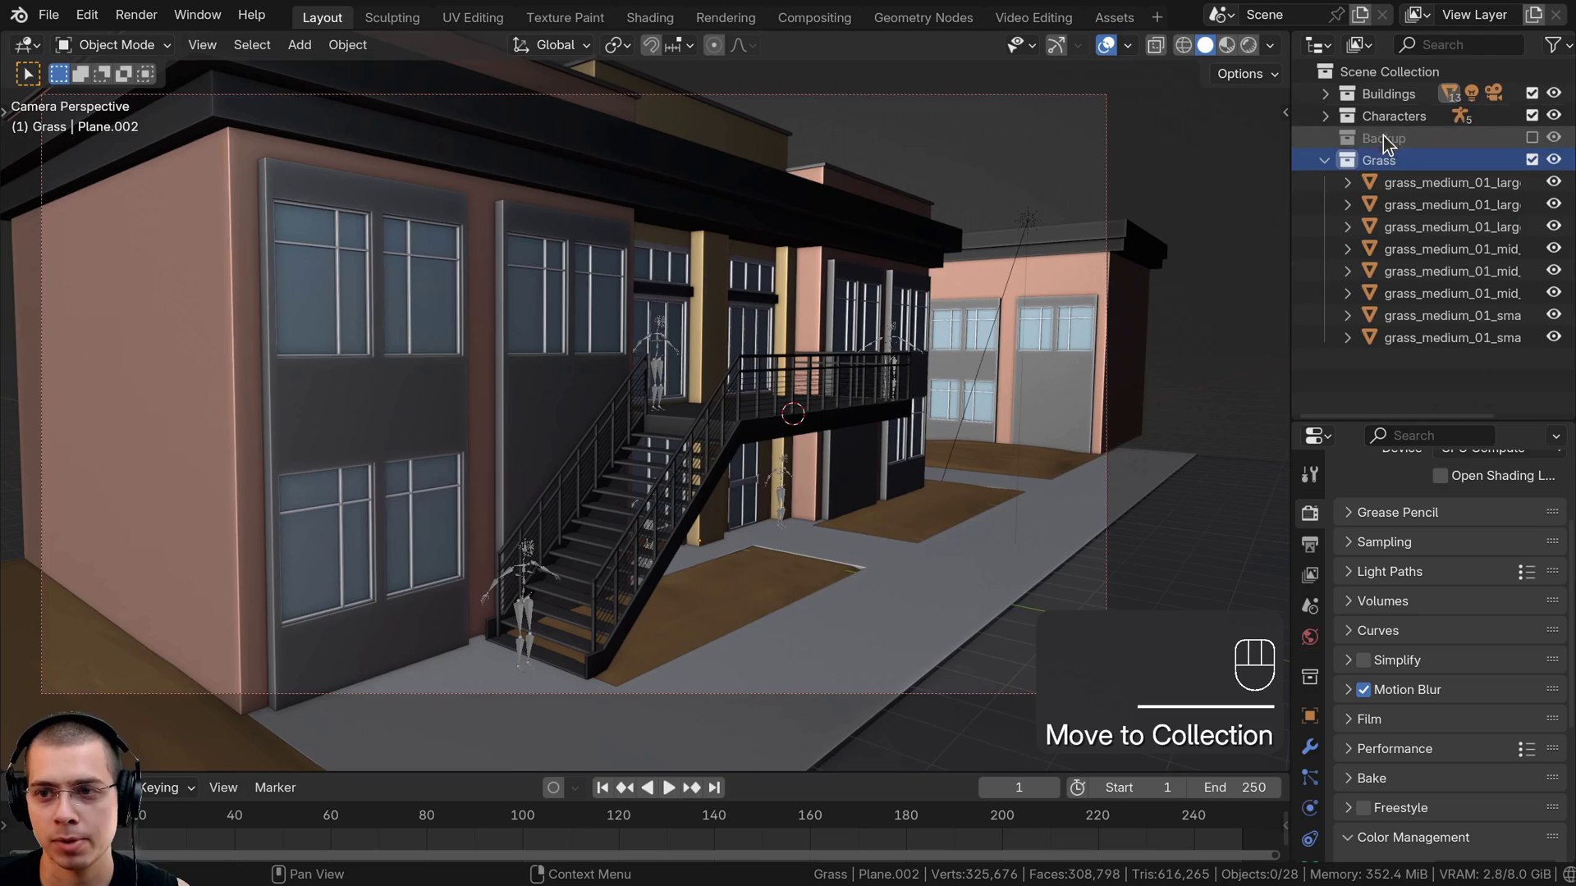
left_click_drag(1379, 159, 1372, 128)
Locate the appended grass in the scene by framing the first large clump and examining the row beside the building
middle_click_drag(767, 602, 761, 593, "shift")
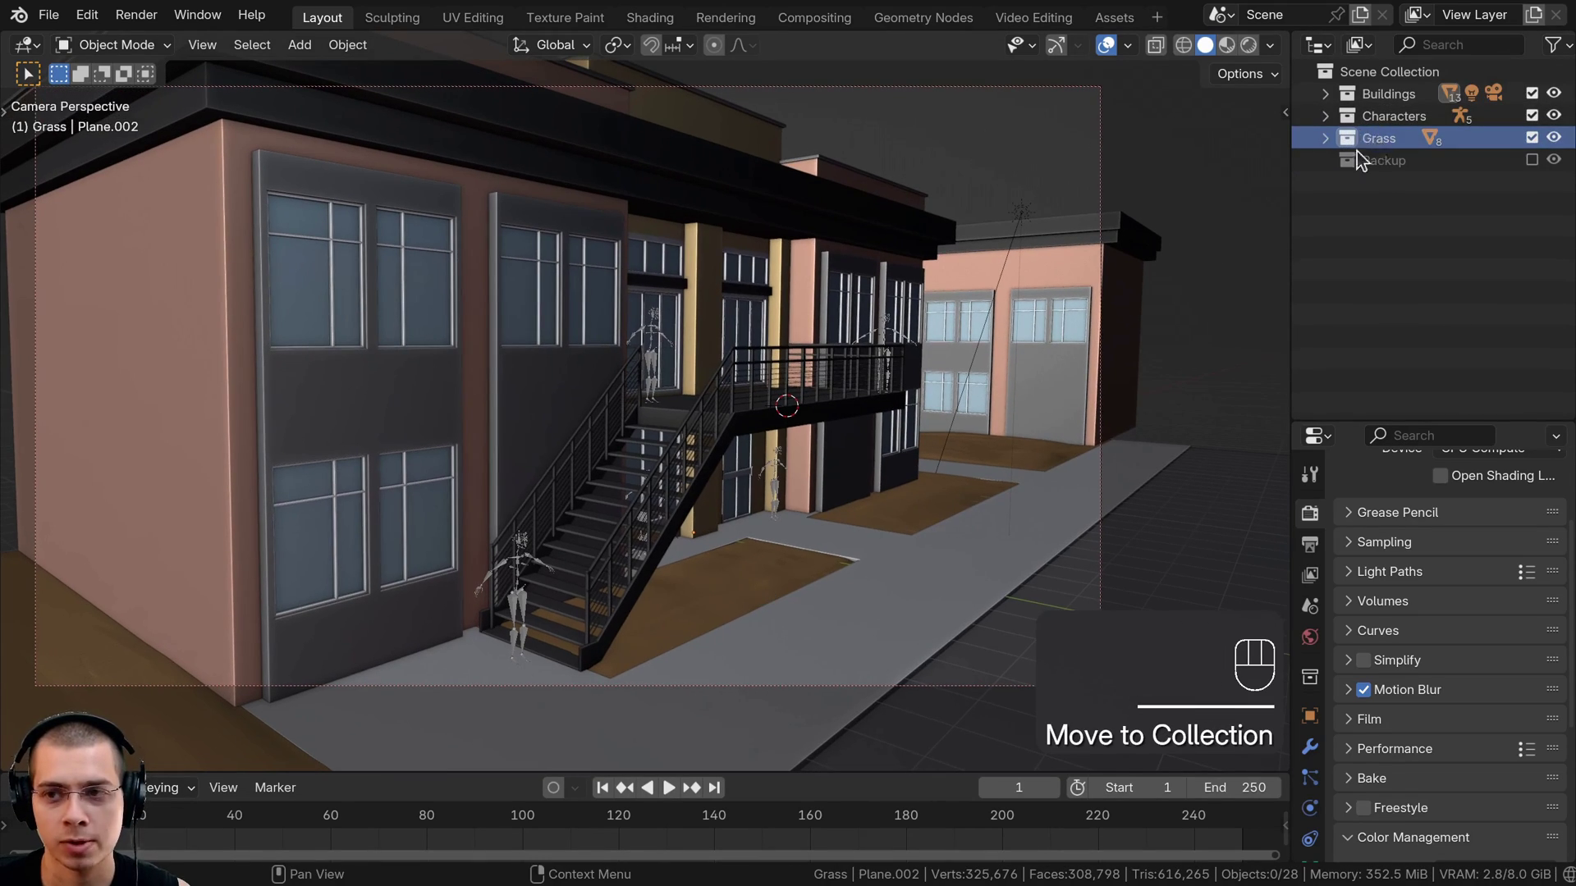
scroll(1011, 316, "down", 4)
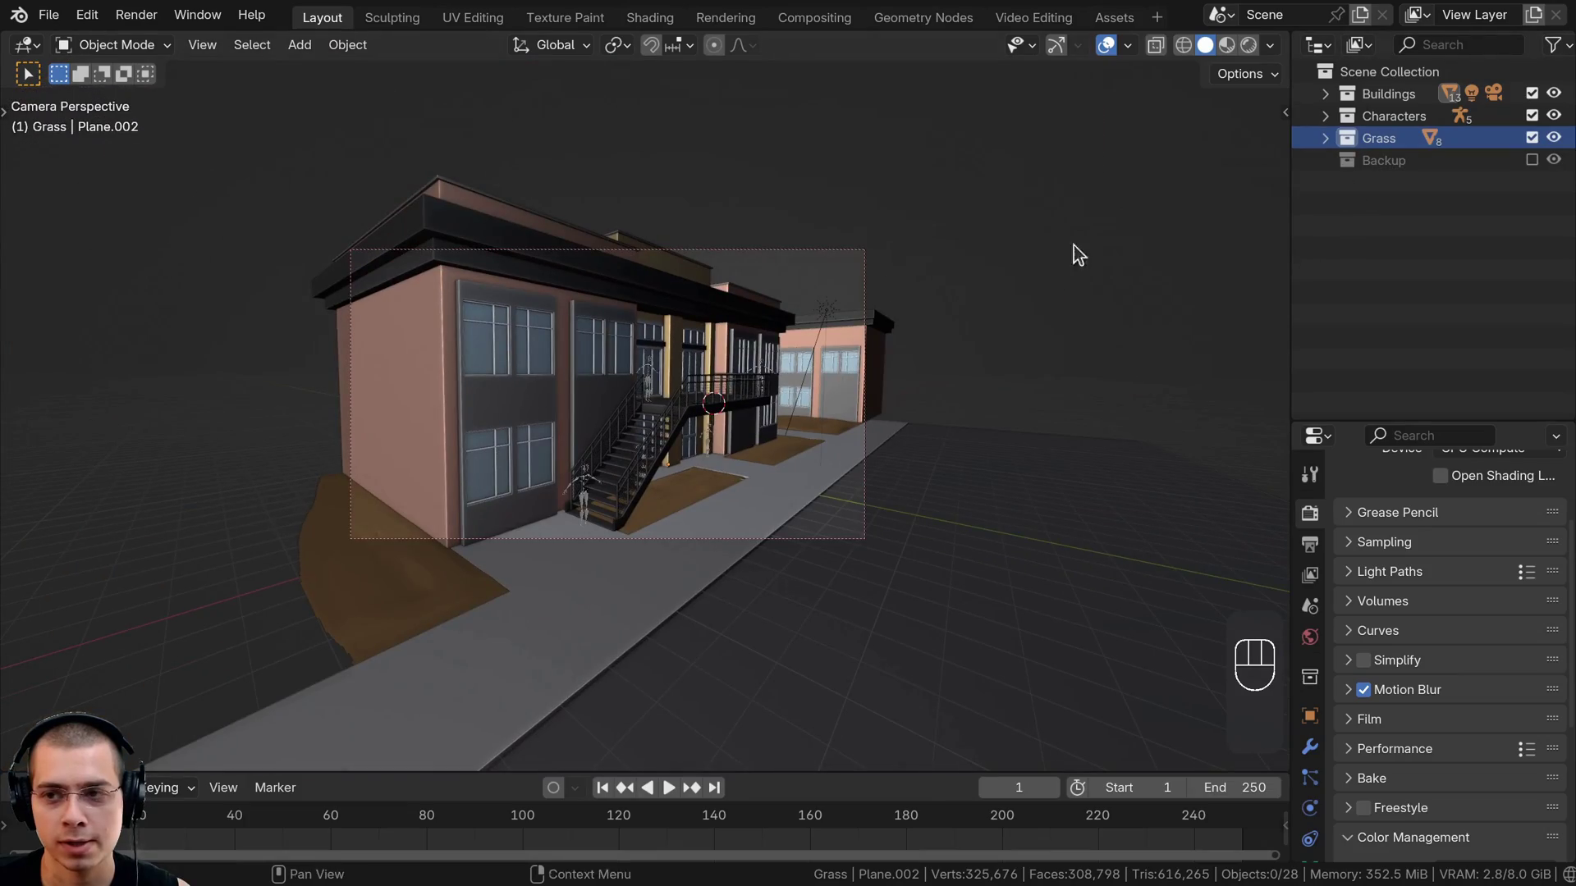
middle_click_drag(1078, 255, 640, 266)
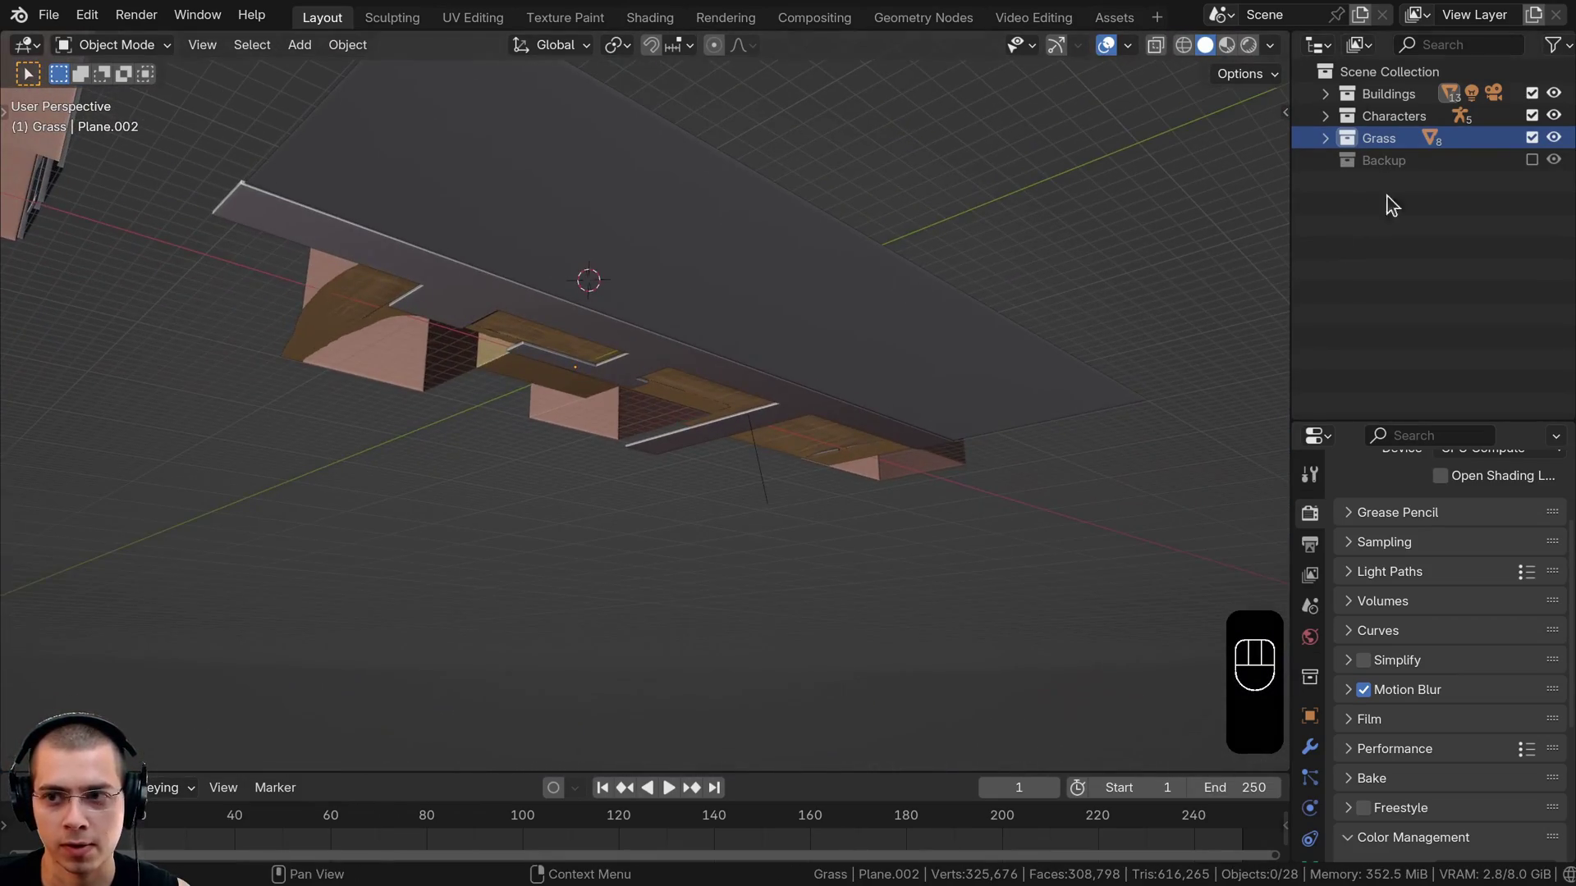
left_click(1326, 138)
left_click(519, 495)
key("KP_Decimal")
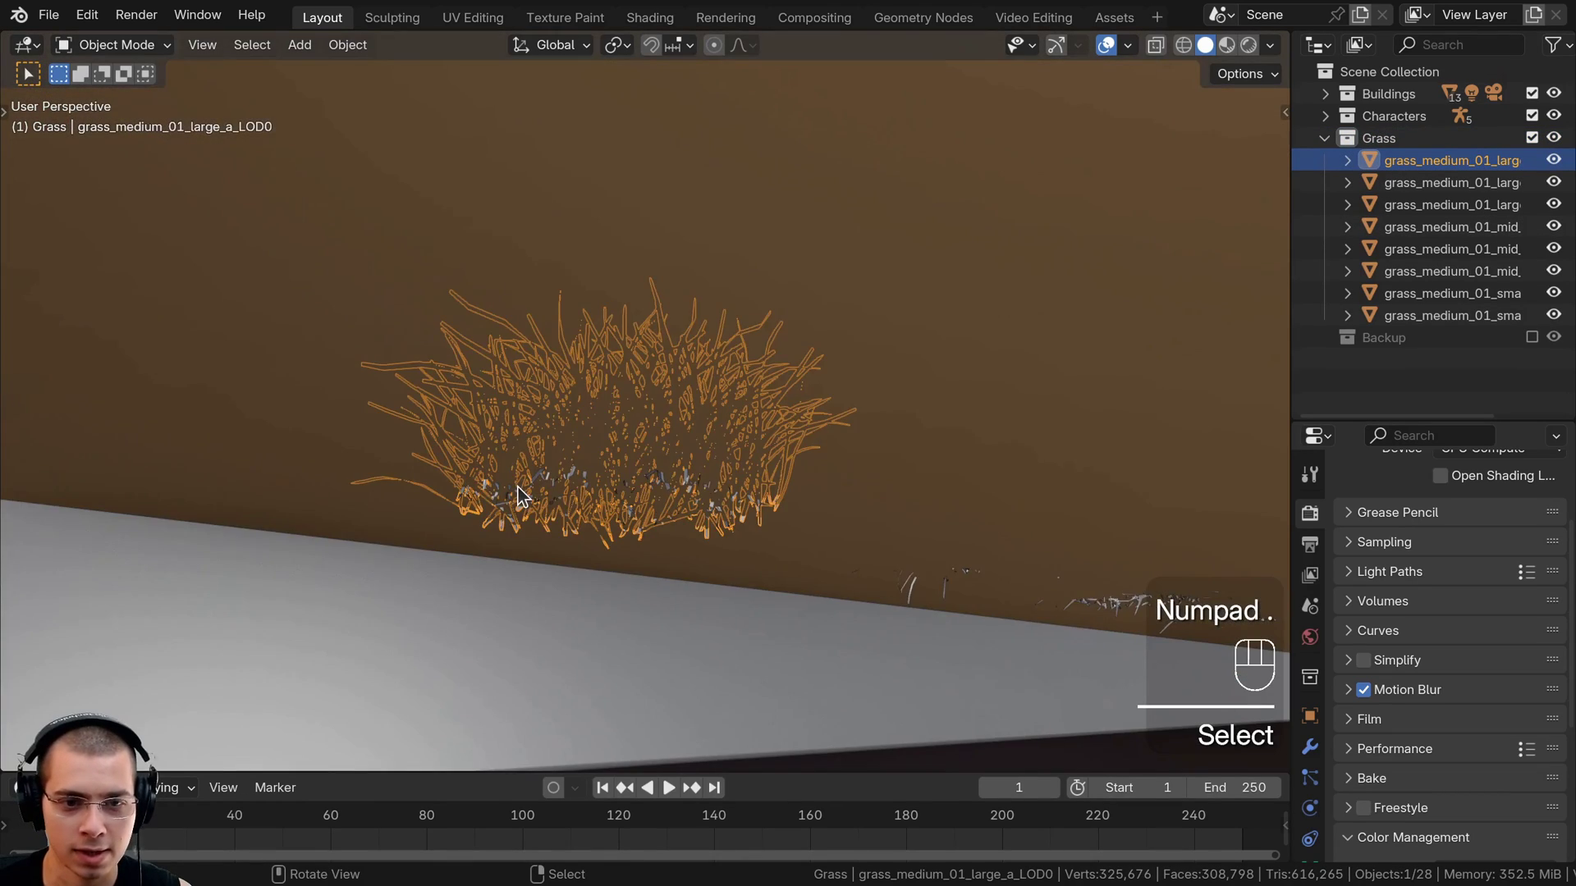
scroll(704, 451, "down", 6)
mouse_move(704, 451)
middle_mouse_down()
mouse_move(640, 510)
mouse_move(938, 416)
mouse_move(706, 424)
middle_mouse_up()
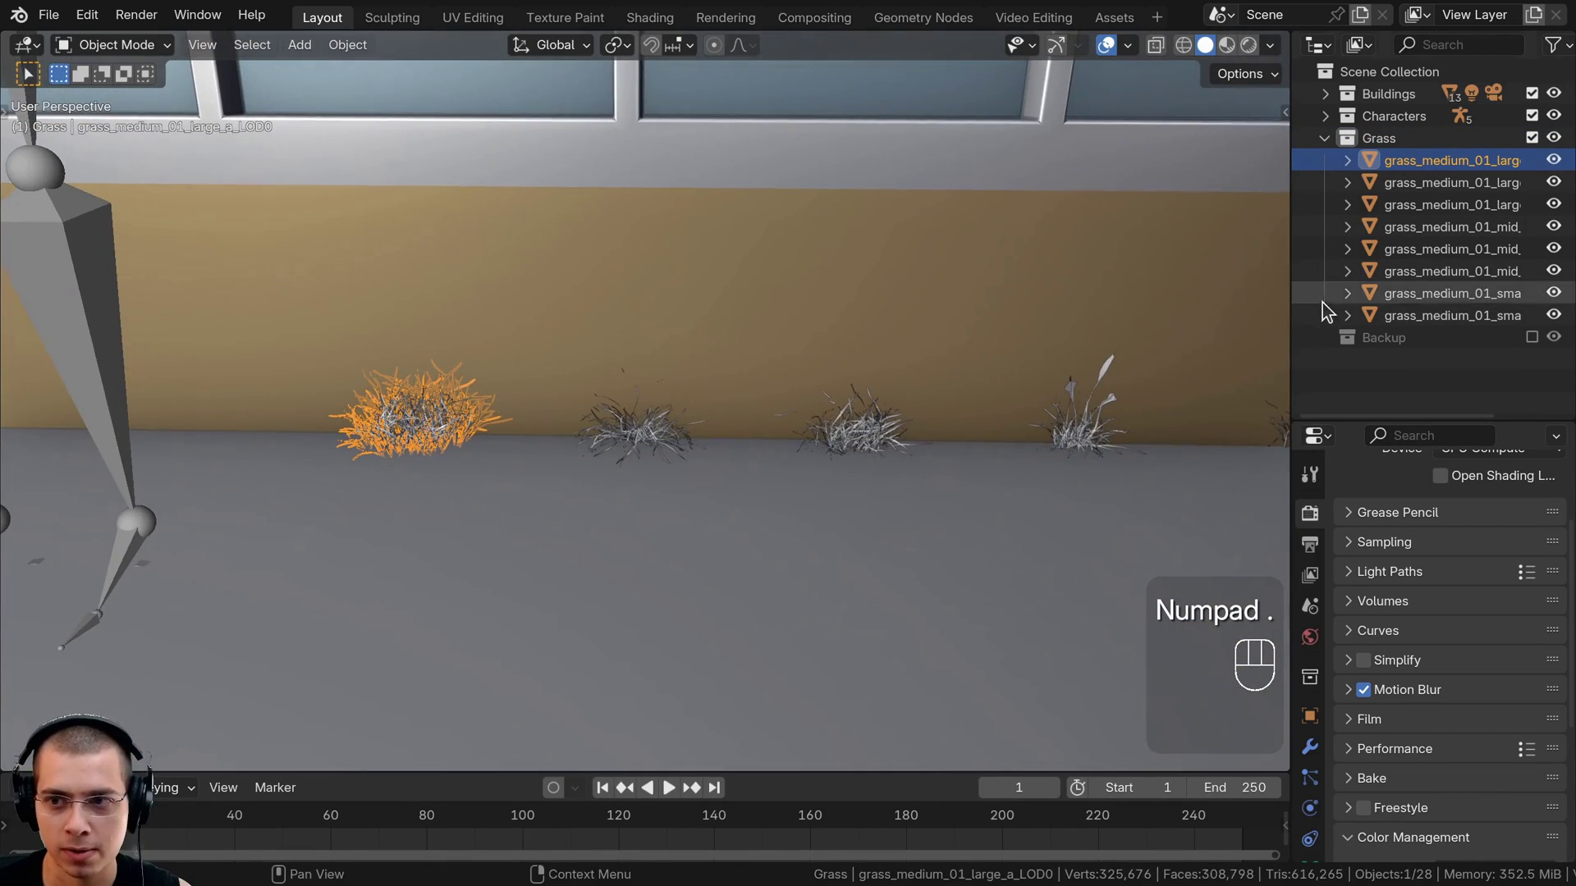
Select all eight grass clumps, move them beyond the outer edge of the road, and leave everything deselected
left_click(1414, 317)
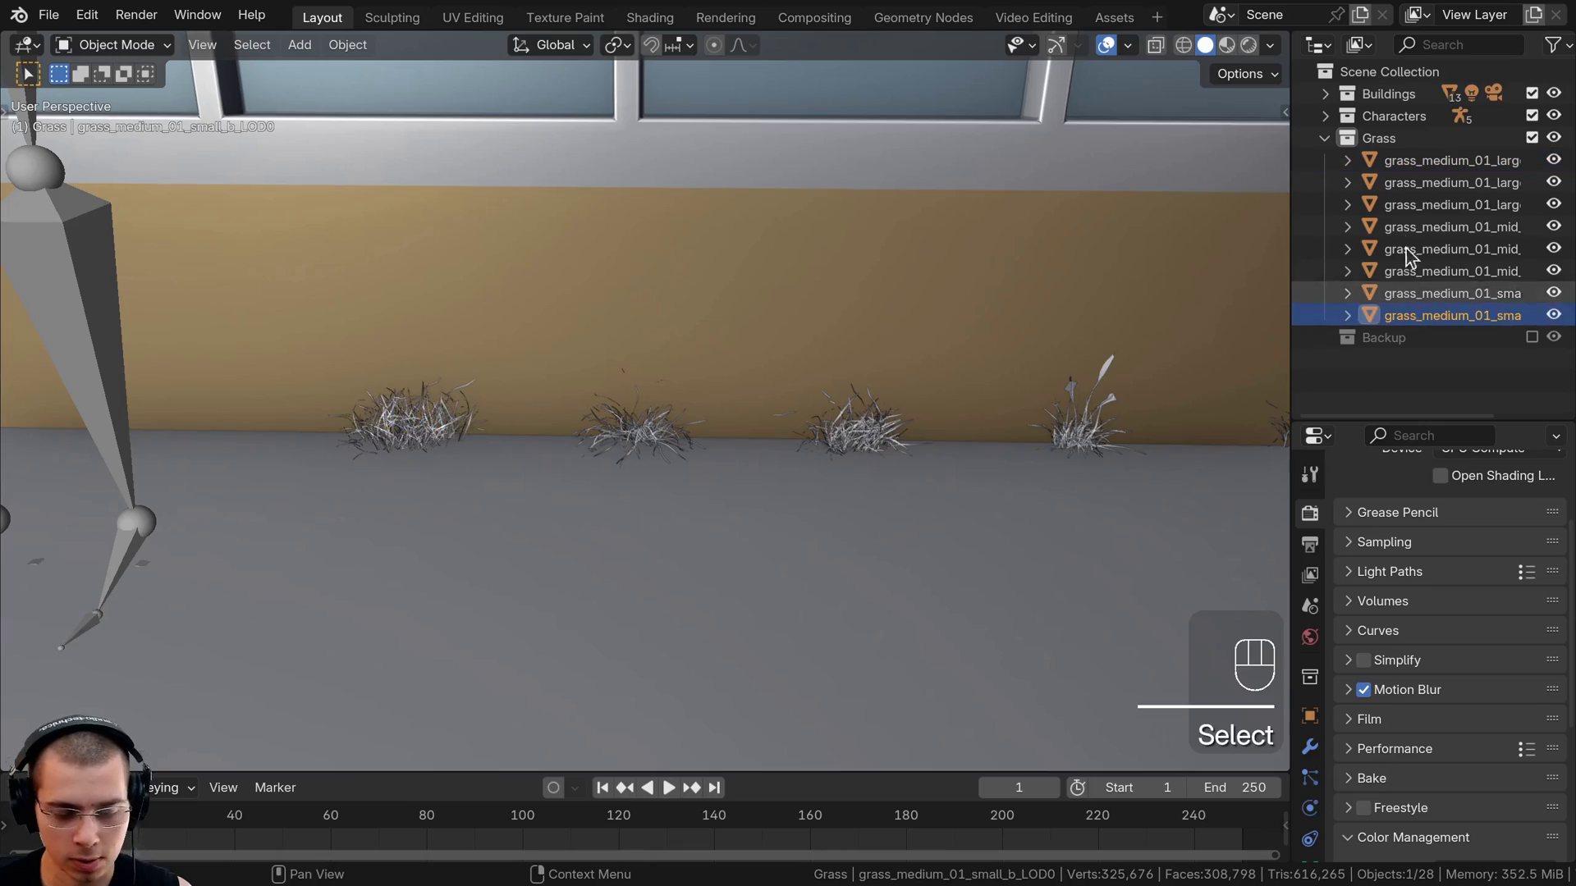
left_click(1404, 161, "shift")
scroll(760, 351, "down", 15)
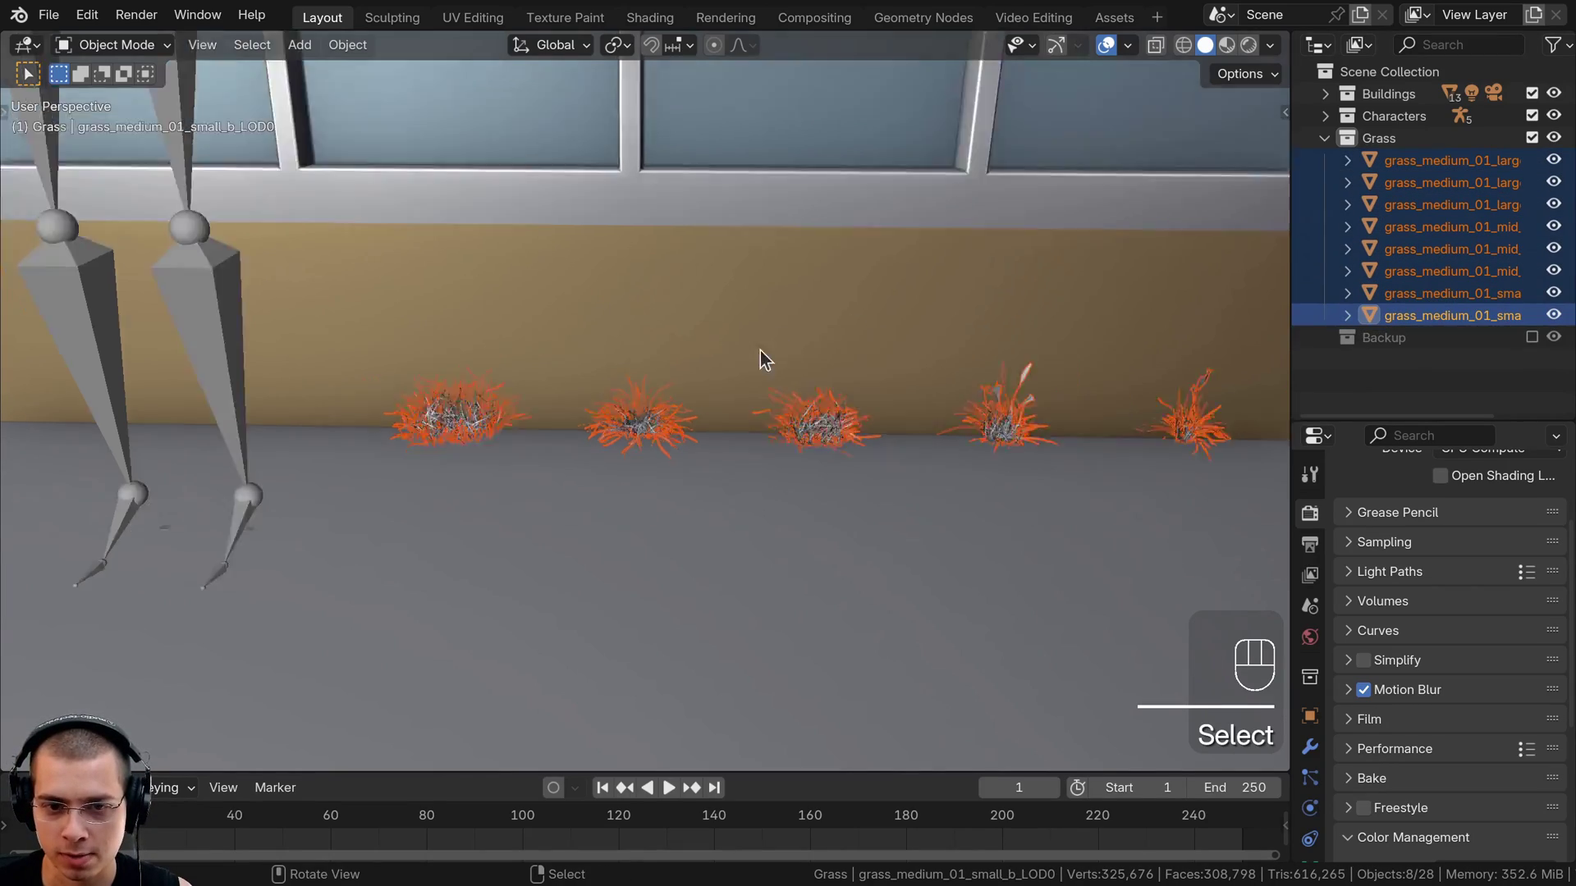
middle_click_drag(718, 406, 788, 463)
middle_click_drag(703, 412, 784, 443)
key("g")
middle_click_drag(784, 443, 861, 493)
left_click(906, 522)
middle_click_drag(985, 501, 616, 378, "shift")
key("g")
middle_click_drag(878, 447, 698, 502)
left_click(890, 471)
key("g")
left_click(812, 345)
key("a")
scroll(696, 494, "up", 4)
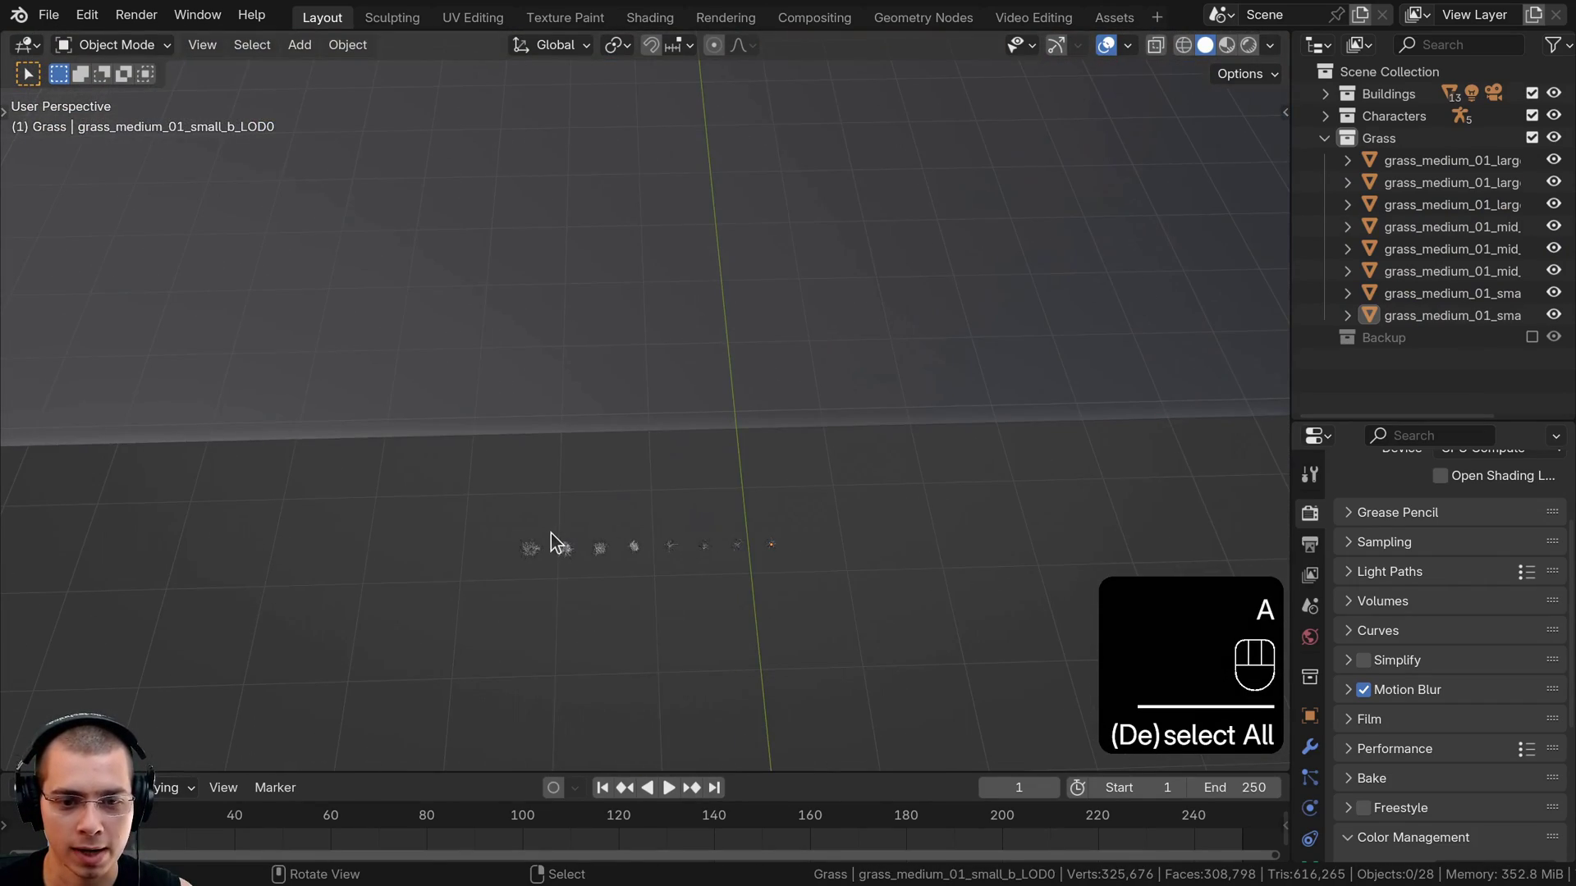
key("a")
key("a")
Collapse the Grass collection and exclude it from the view layer
scroll(605, 493, "down", 6)
middle_click_drag(604, 427, 623, 584, "shift")
middle_click_drag(624, 585, 673, 619)
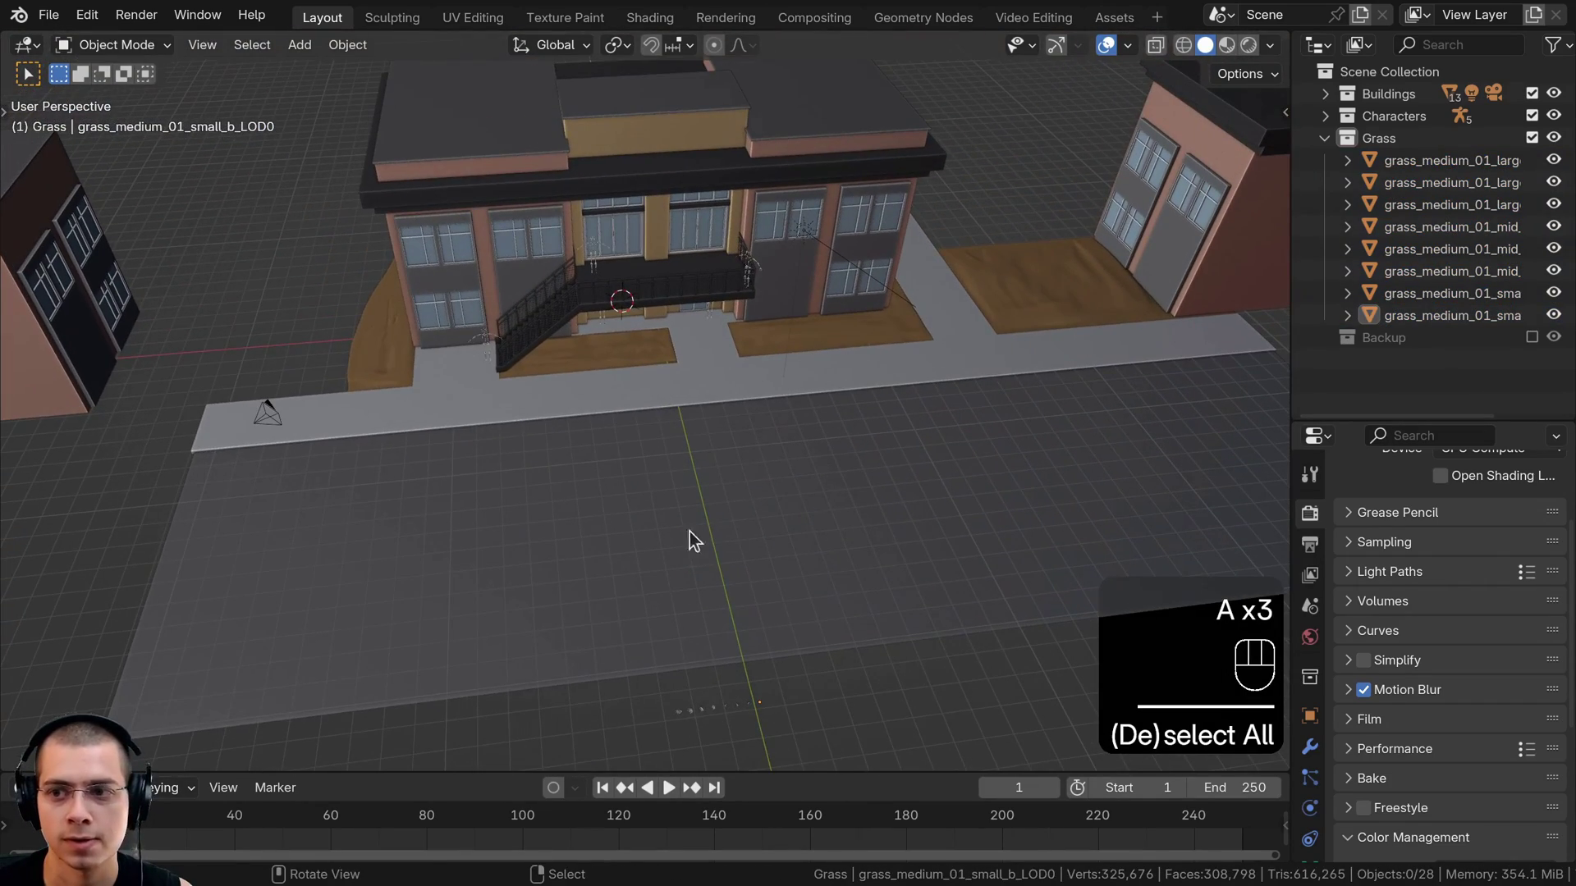
left_click(1325, 140)
middle_click_drag(761, 356, 798, 359)
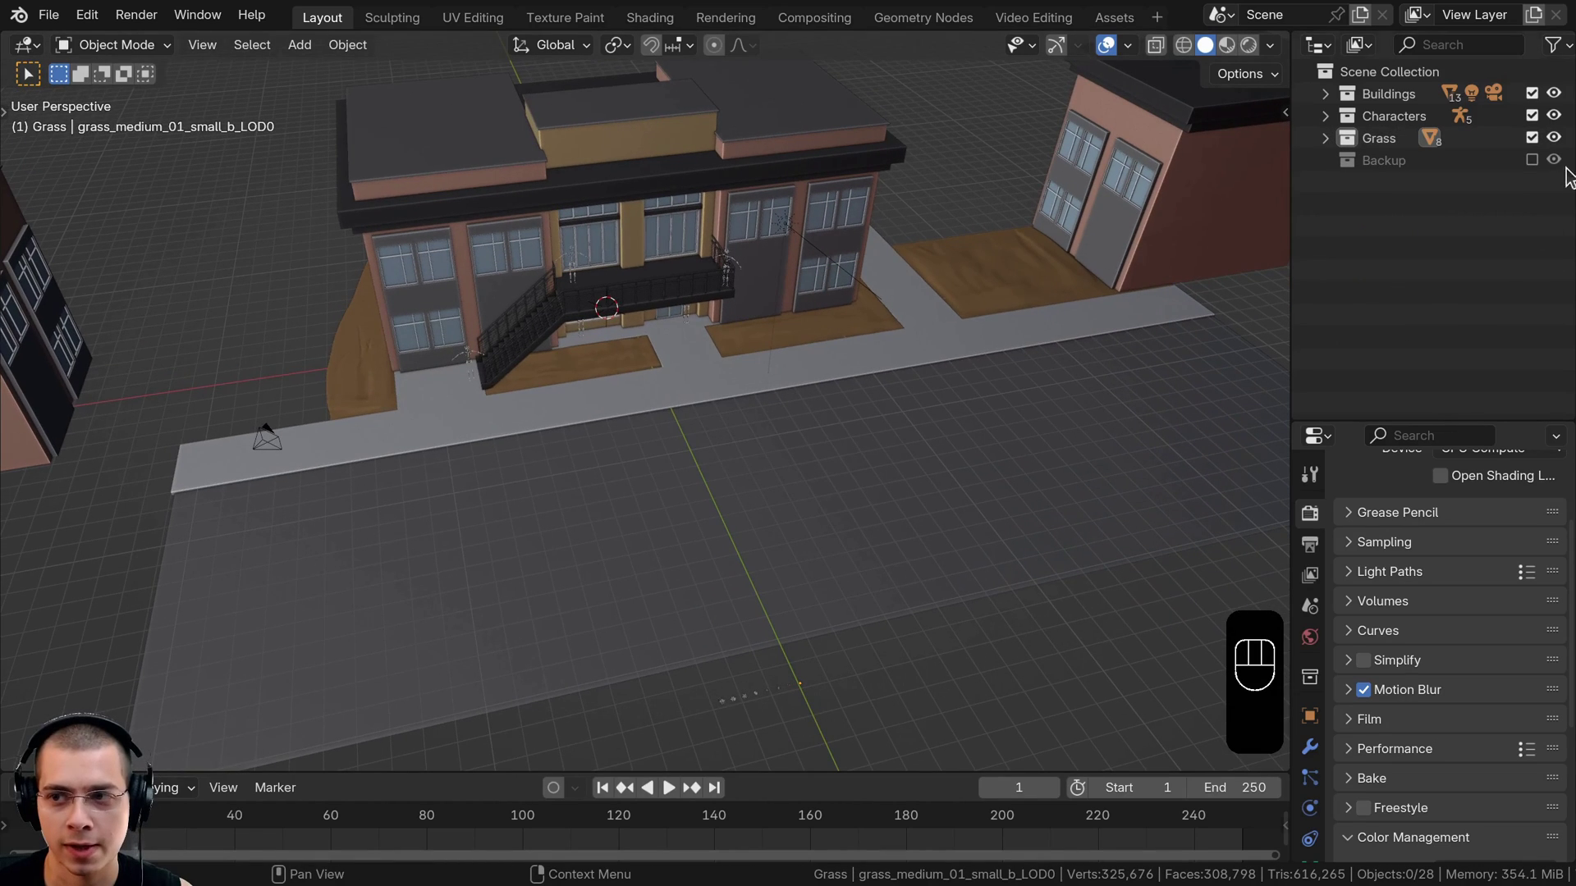
left_click(1532, 139)
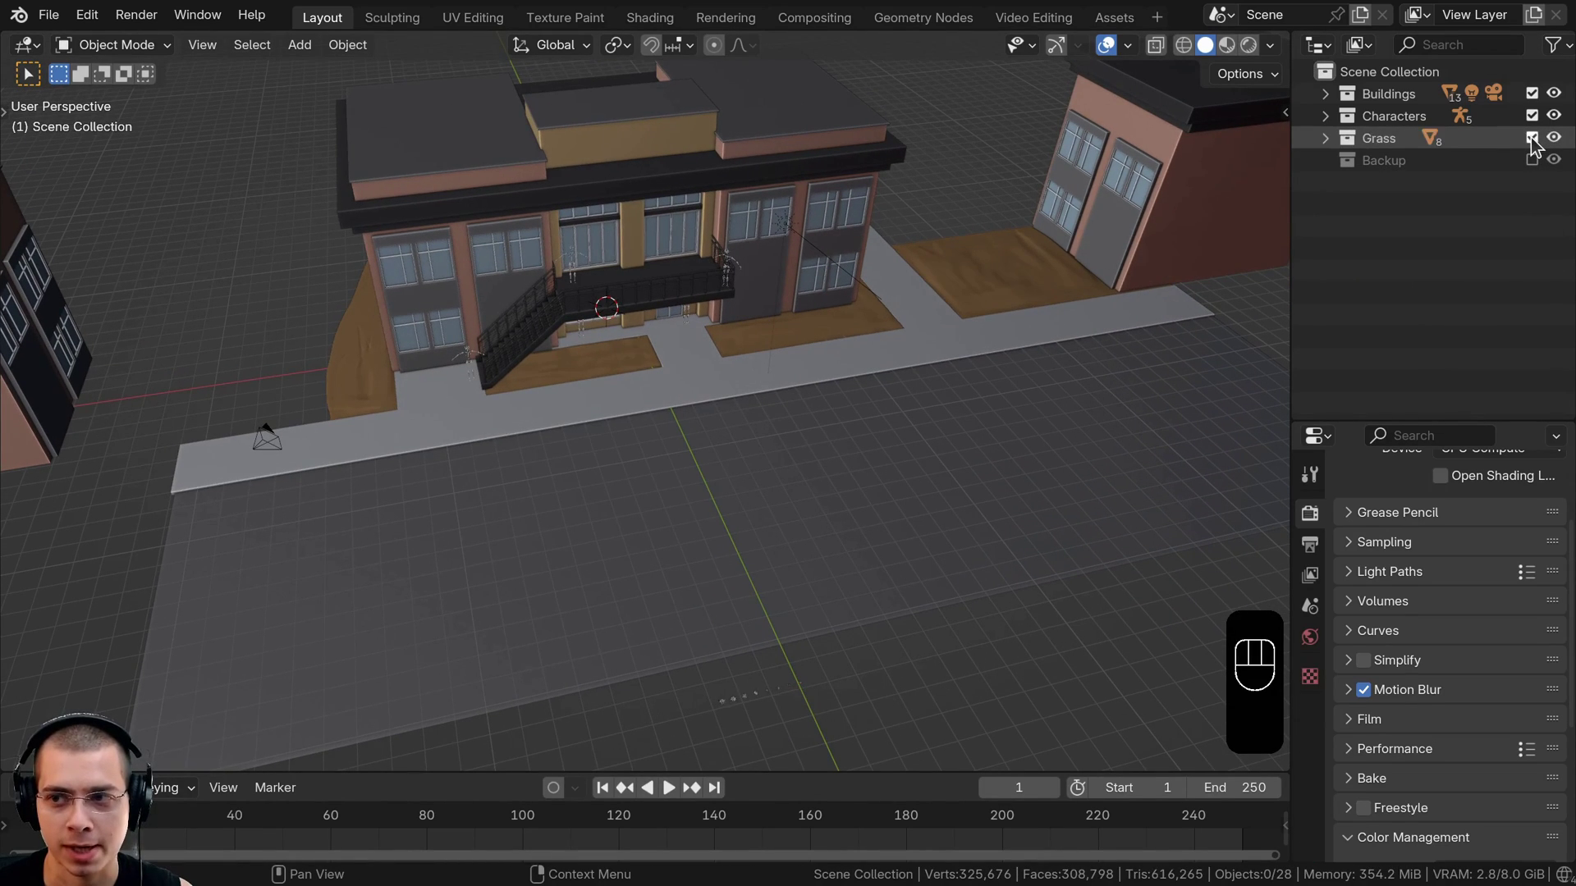
left_click(1531, 139)
Select the dirt patches object, Plane.002, and switch to the Geometry Nodes workspace
scroll(821, 526, "down", 4)
middle_click_drag(776, 553, 845, 549)
scroll(737, 475, "up", 4)
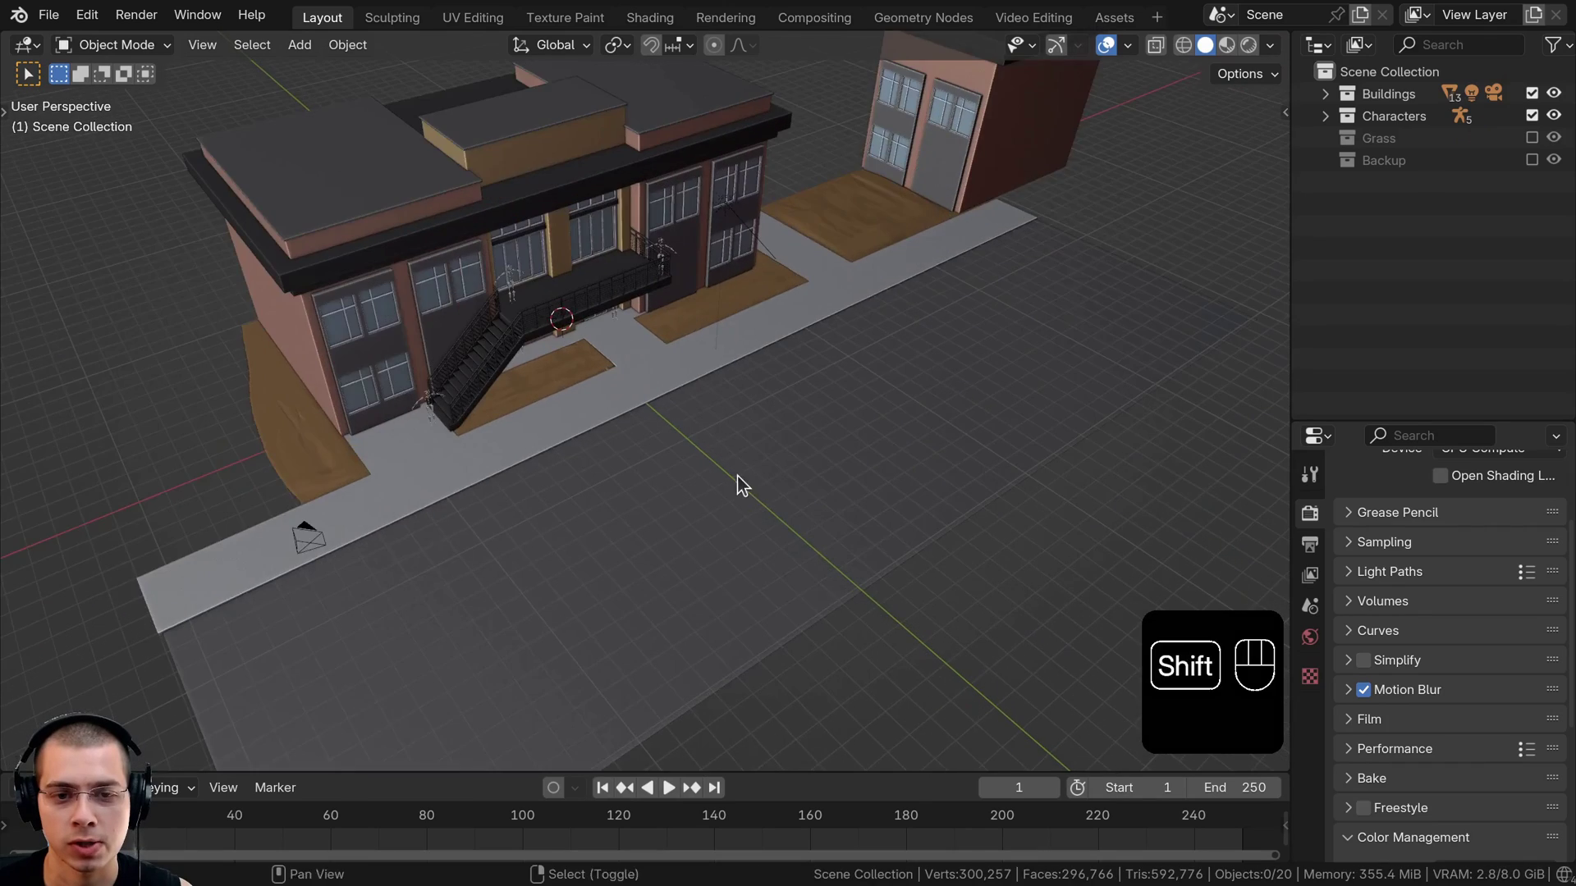
middle_click_drag(737, 475, 894, 265, "shift")
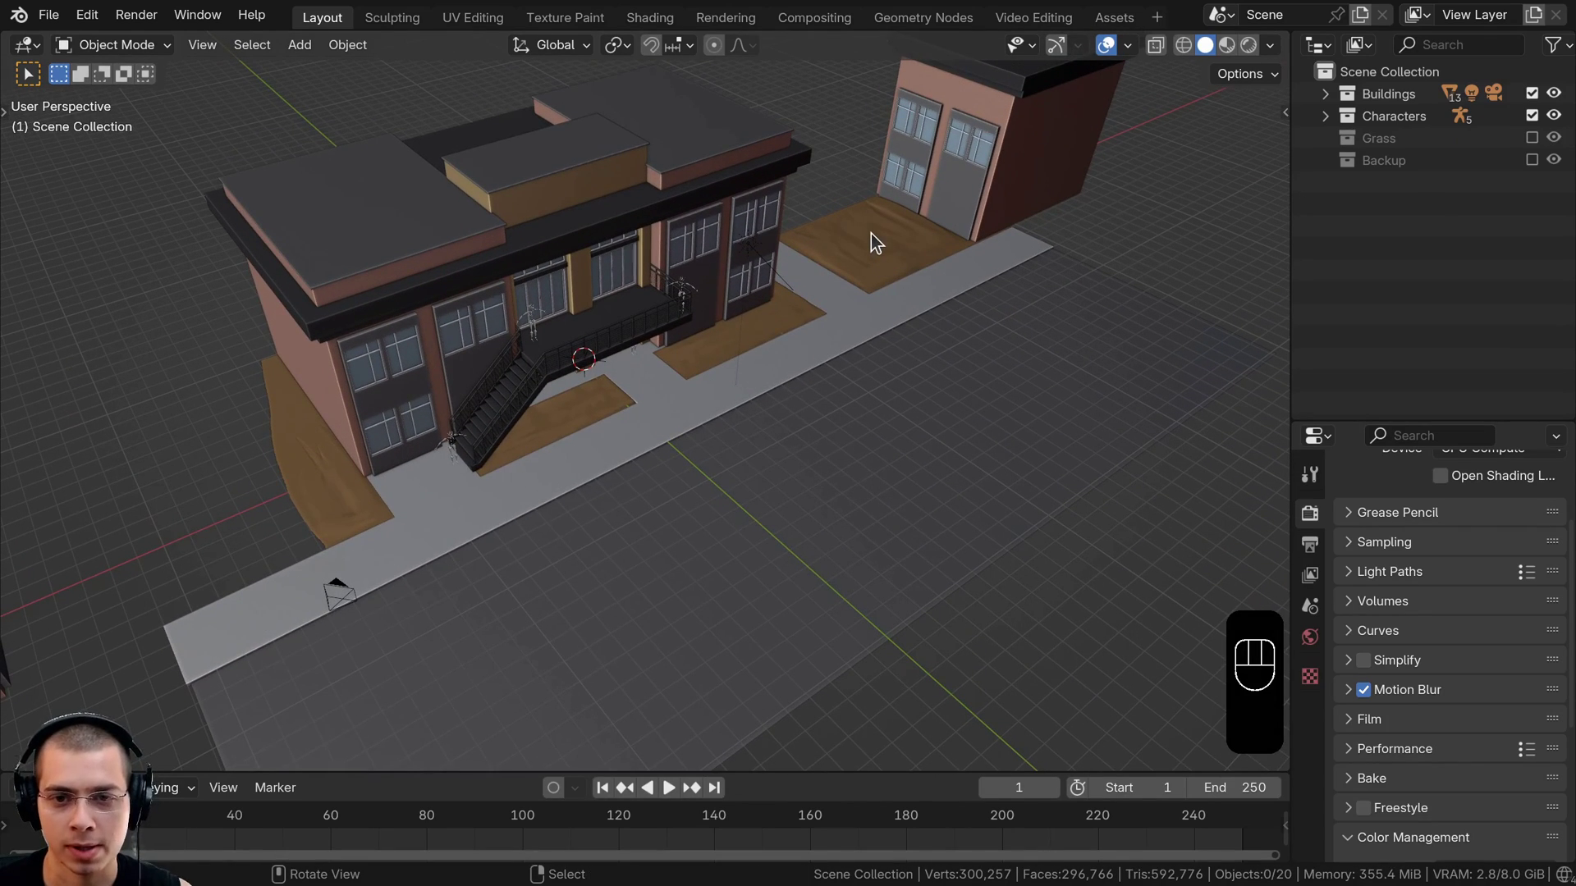
left_click(870, 234)
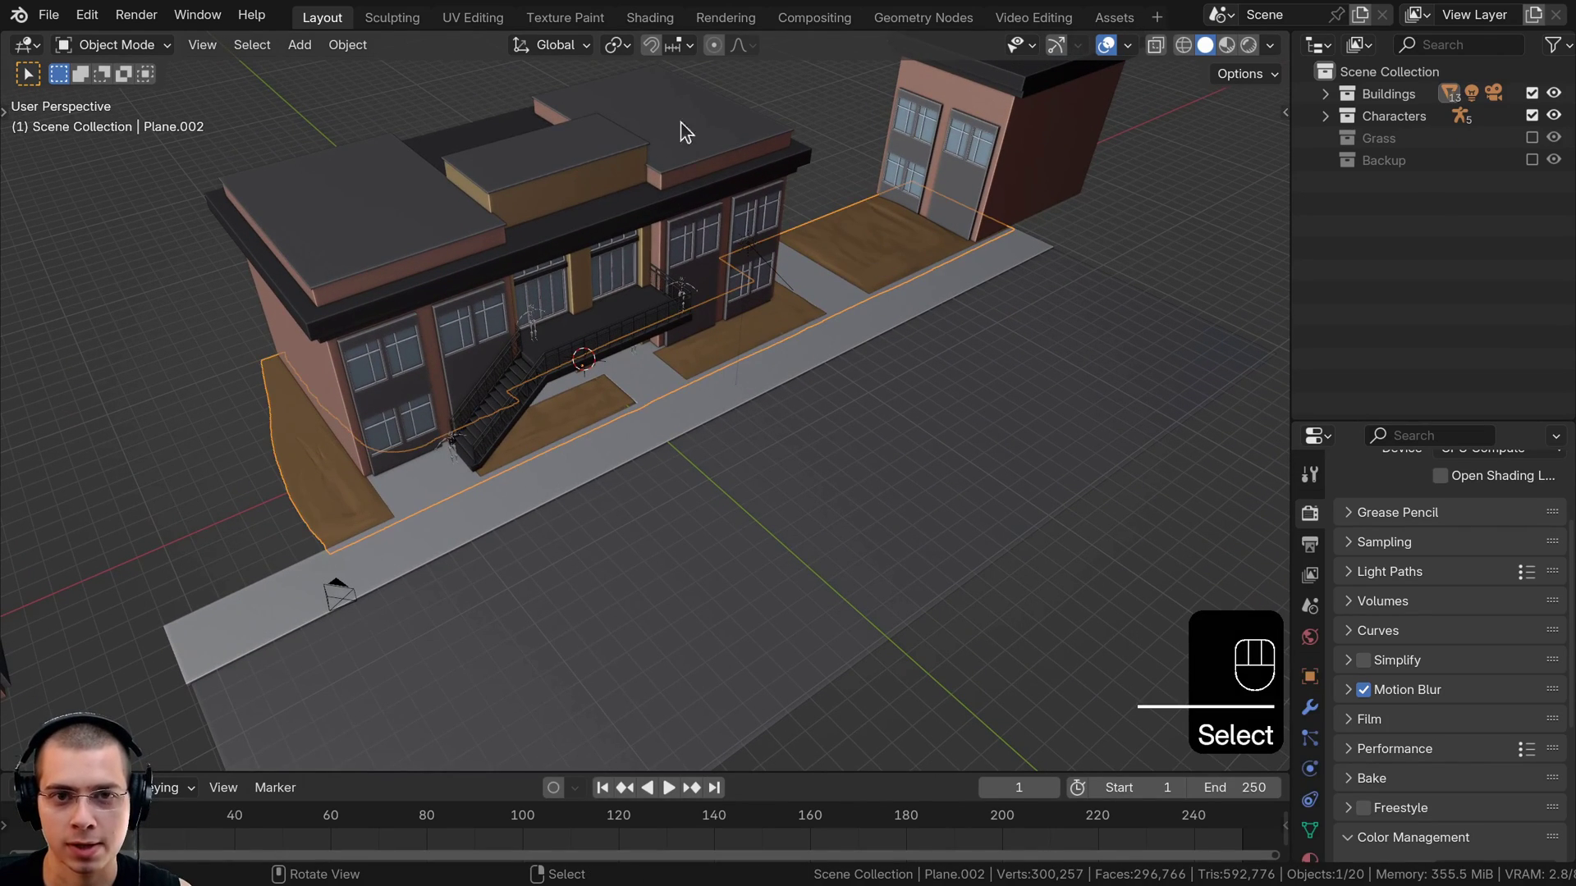
left_click(918, 20)
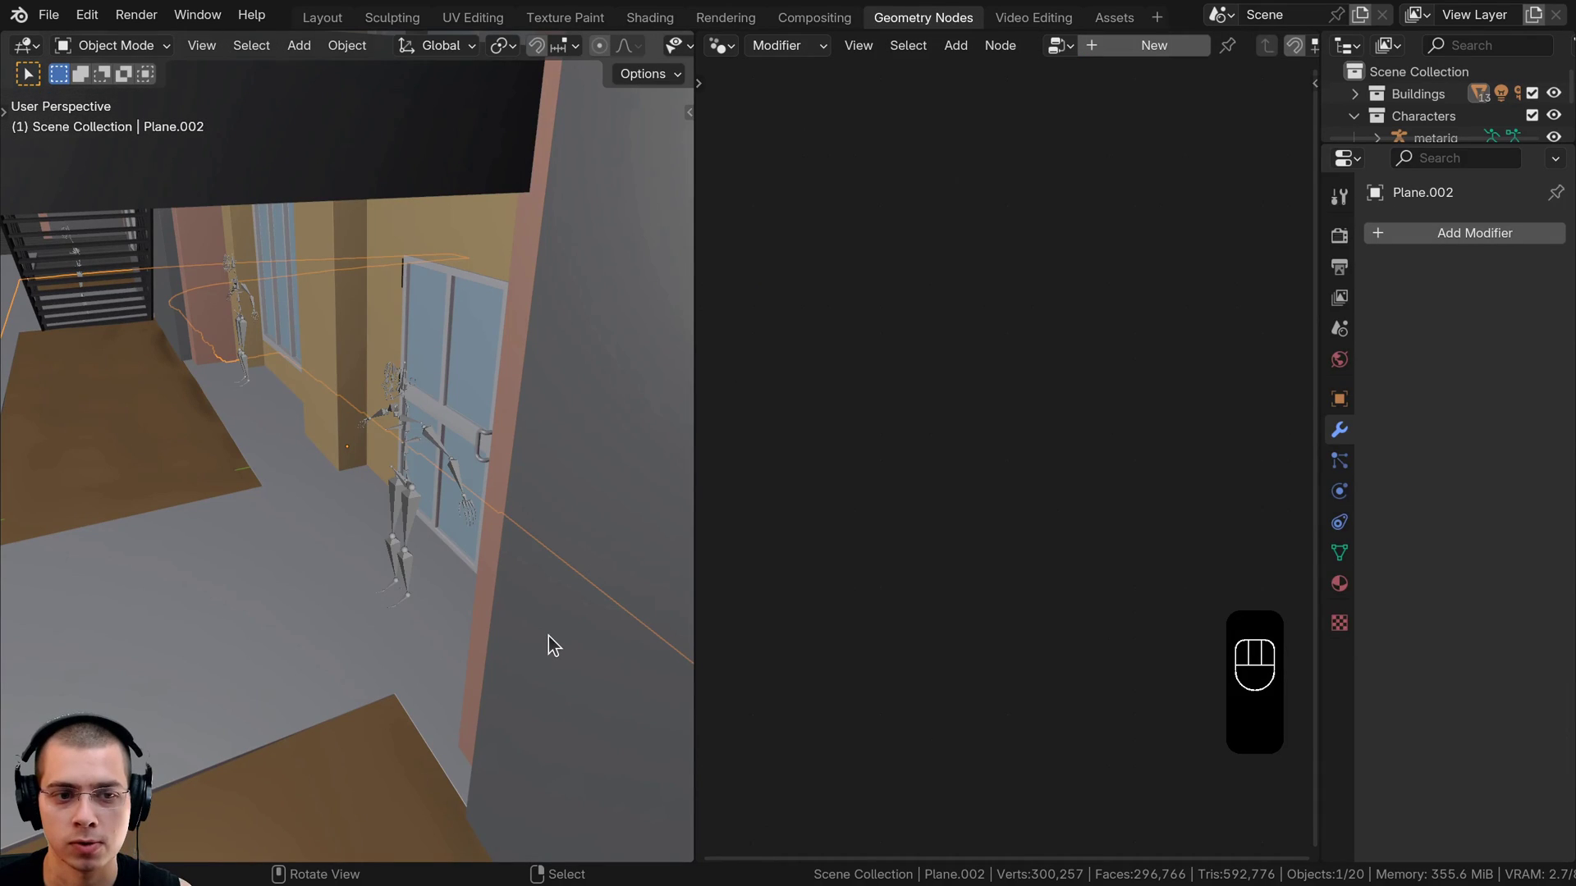
Give the node editor more room beside the properties and create a new geometry node modifier on the dirt patches object
scroll(500, 561, "down", 4)
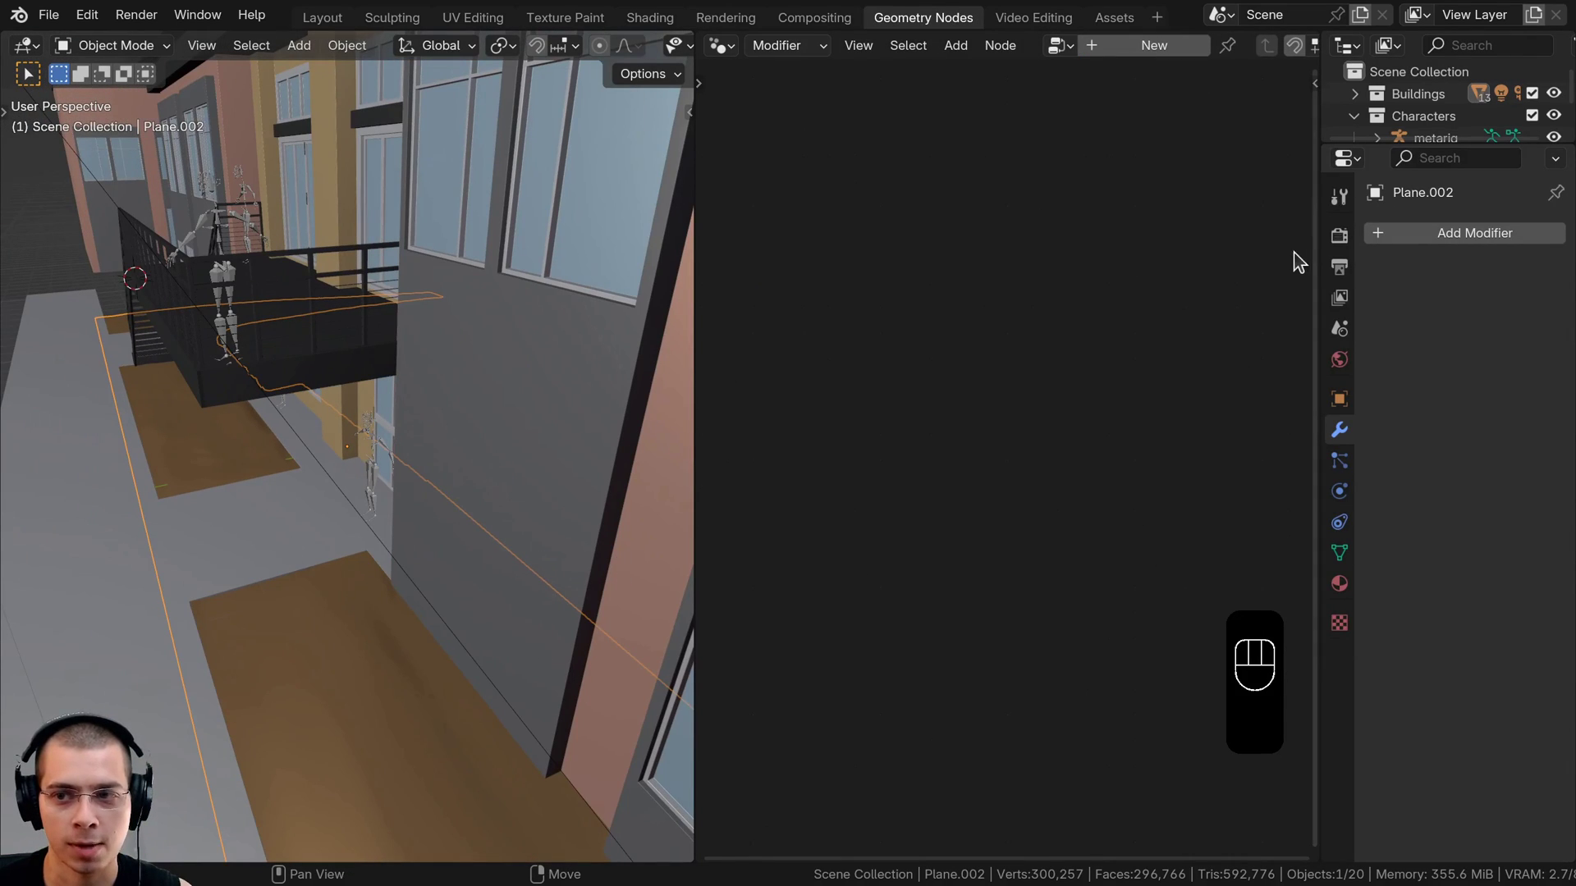
left_click_drag(1317, 247, 1360, 247)
middle_click_drag(137, 471, 387, 529)
scroll(386, 529, "down", 4)
key("shift+d")
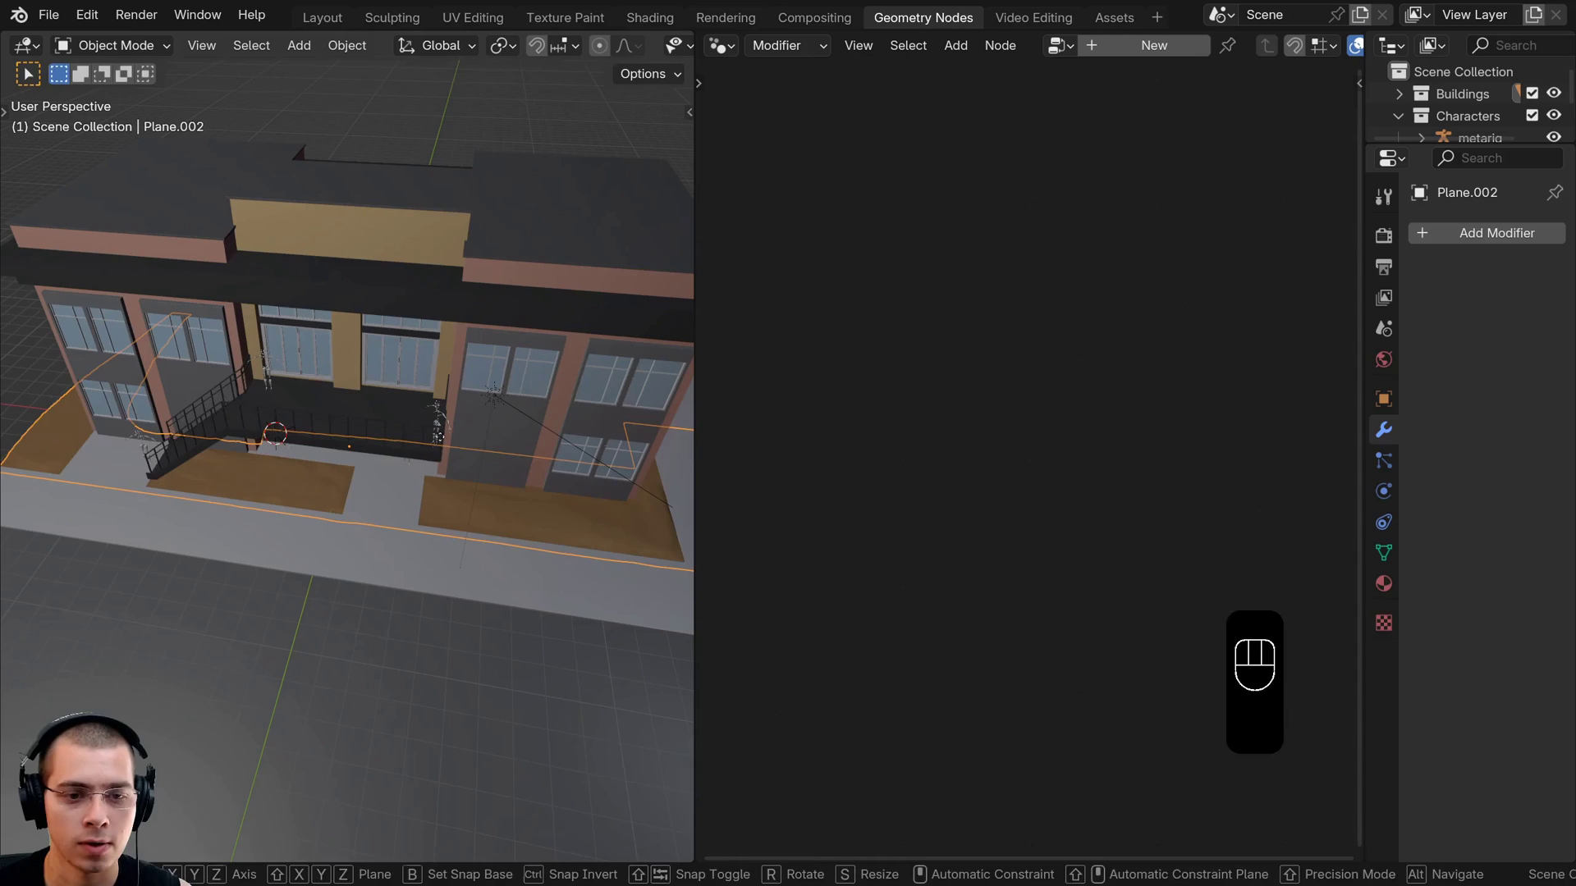
right_click(563, 499)
left_click(1182, 46)
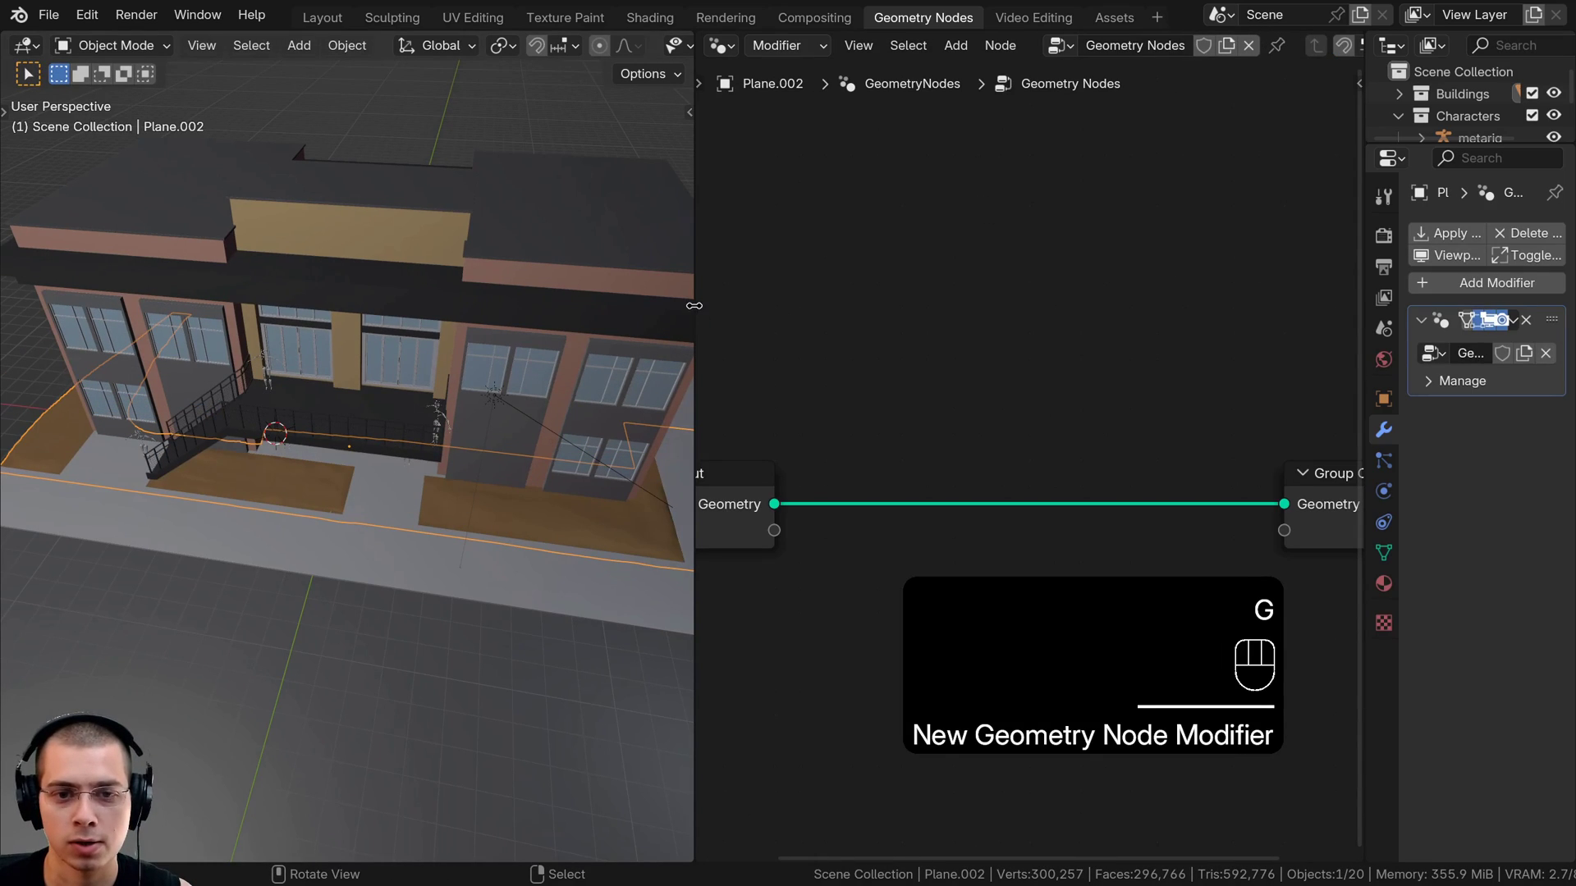
Widen the node editor over the 3D view and reposition the Group Input node slightly
left_click_drag(694, 306, 448, 330)
middle_click_drag(556, 511, 556, 465)
left_click_drag(555, 464, 572, 465)
middle_click_drag(748, 356, 740, 349)
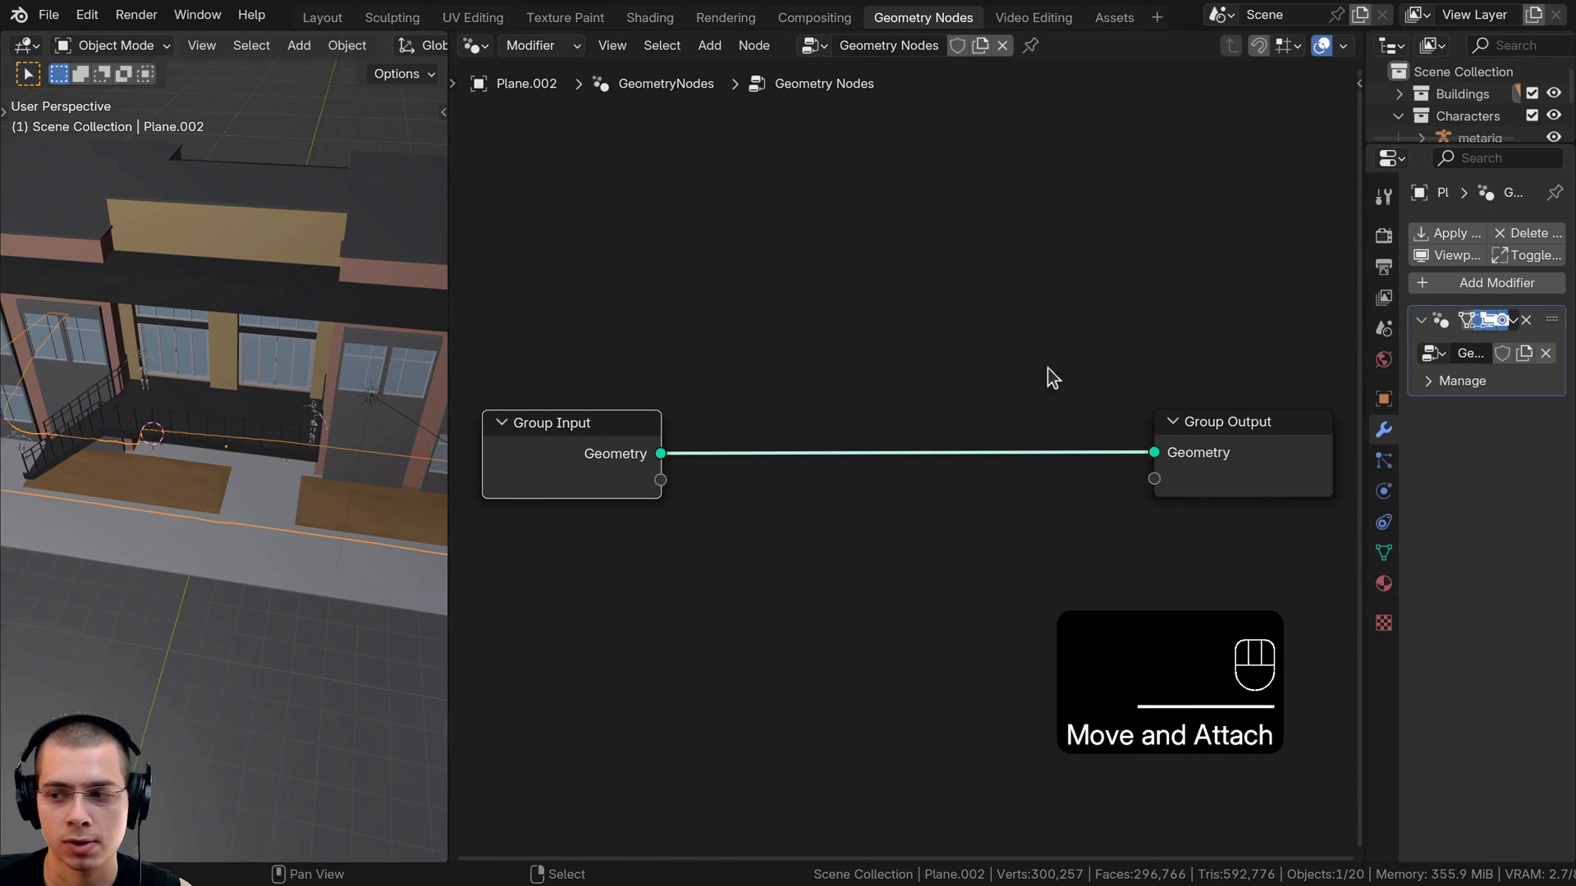
Add a Distribute Points on Faces node on the link between Group Input and Group Output
middle_click_drag(962, 356, 942, 305)
middle_click_drag(807, 322, 827, 329)
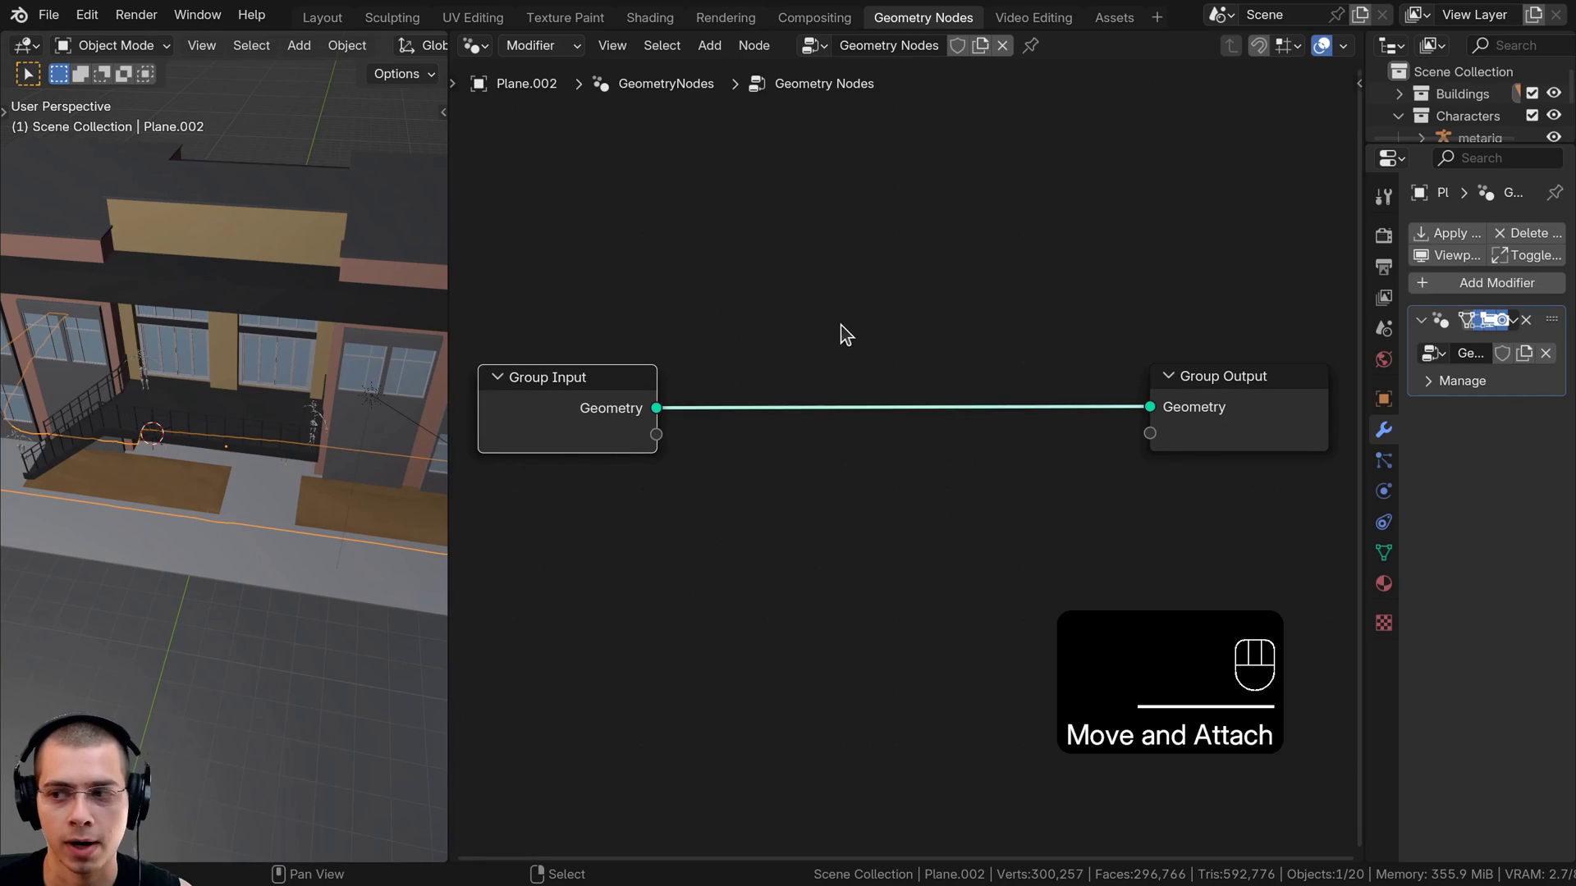
key("shift+a")
left_click(704, 212)
type("d")
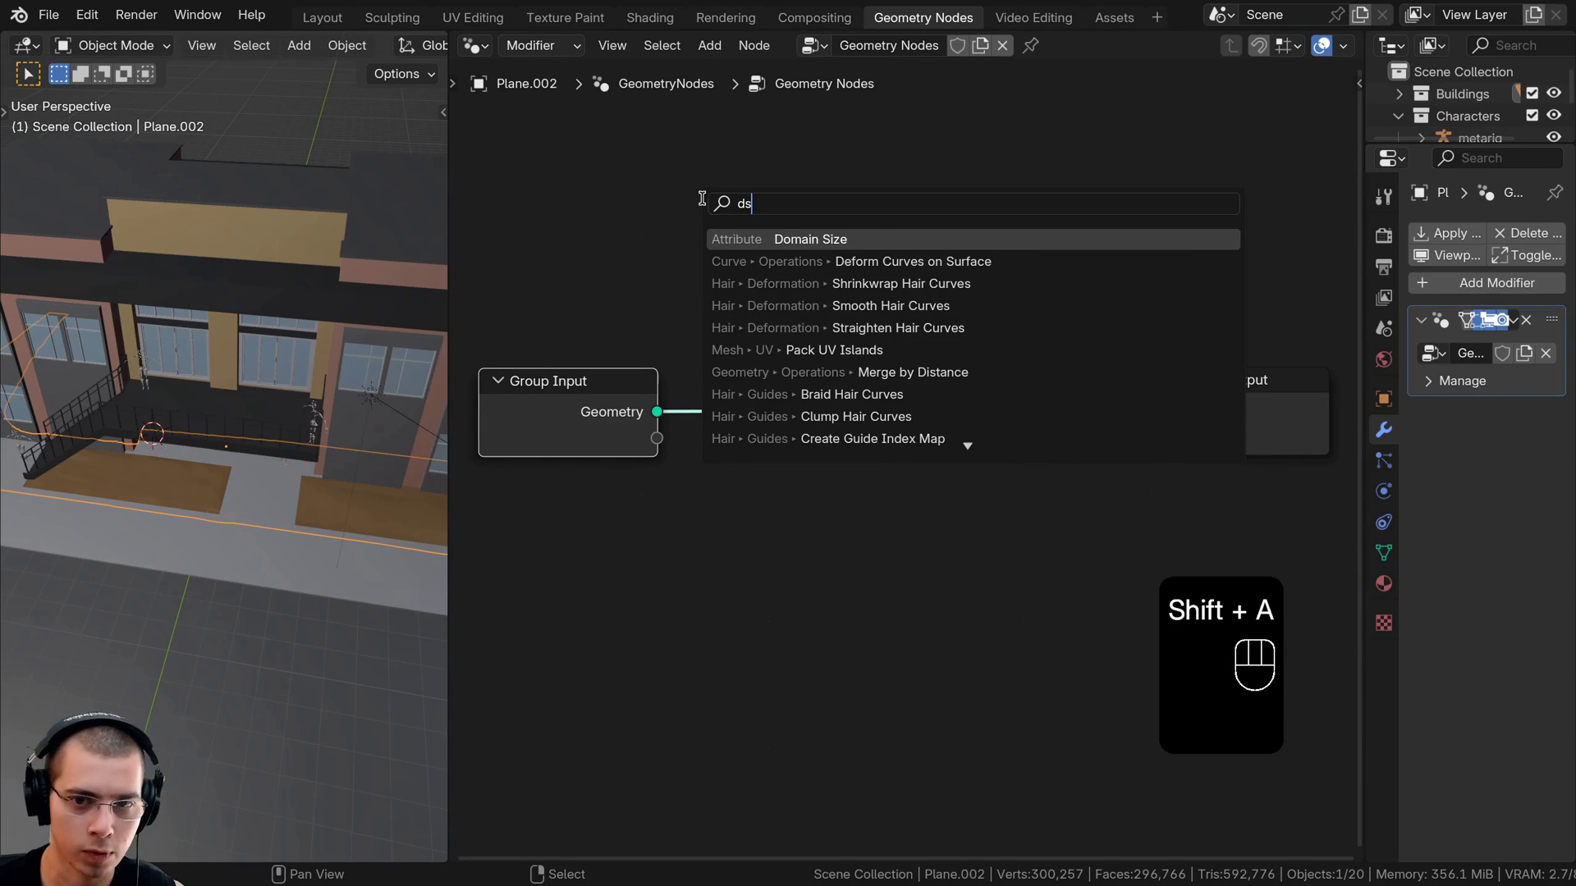
type("is")
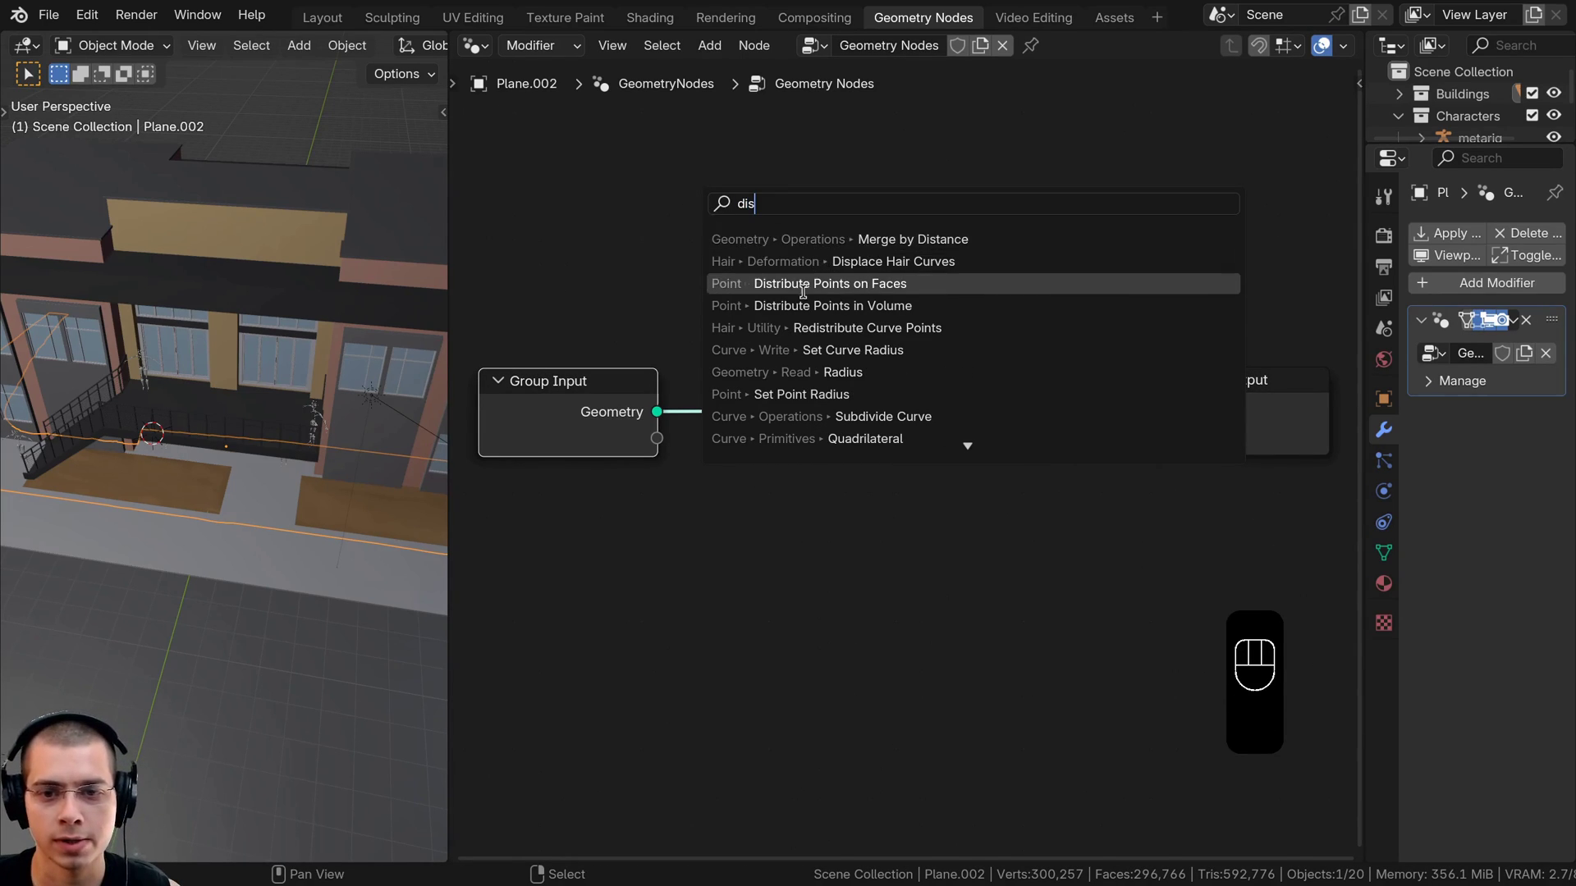
left_click(836, 284)
left_click(724, 343)
Insert an Instance on Points node between Distribute Points on Faces and Group Output
key("shift+a")
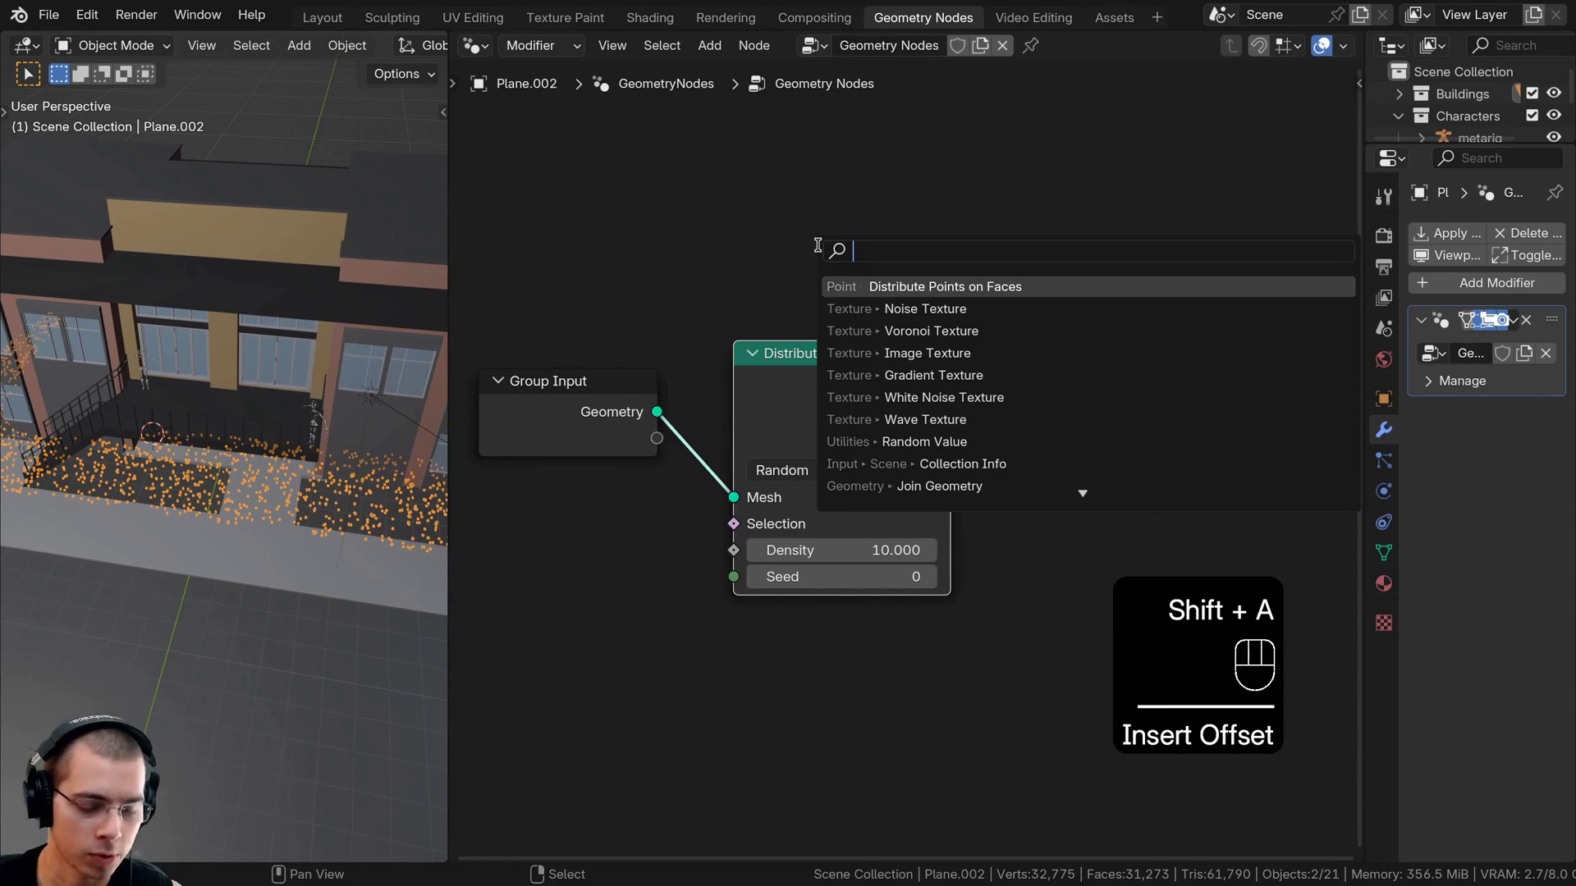
type("inst")
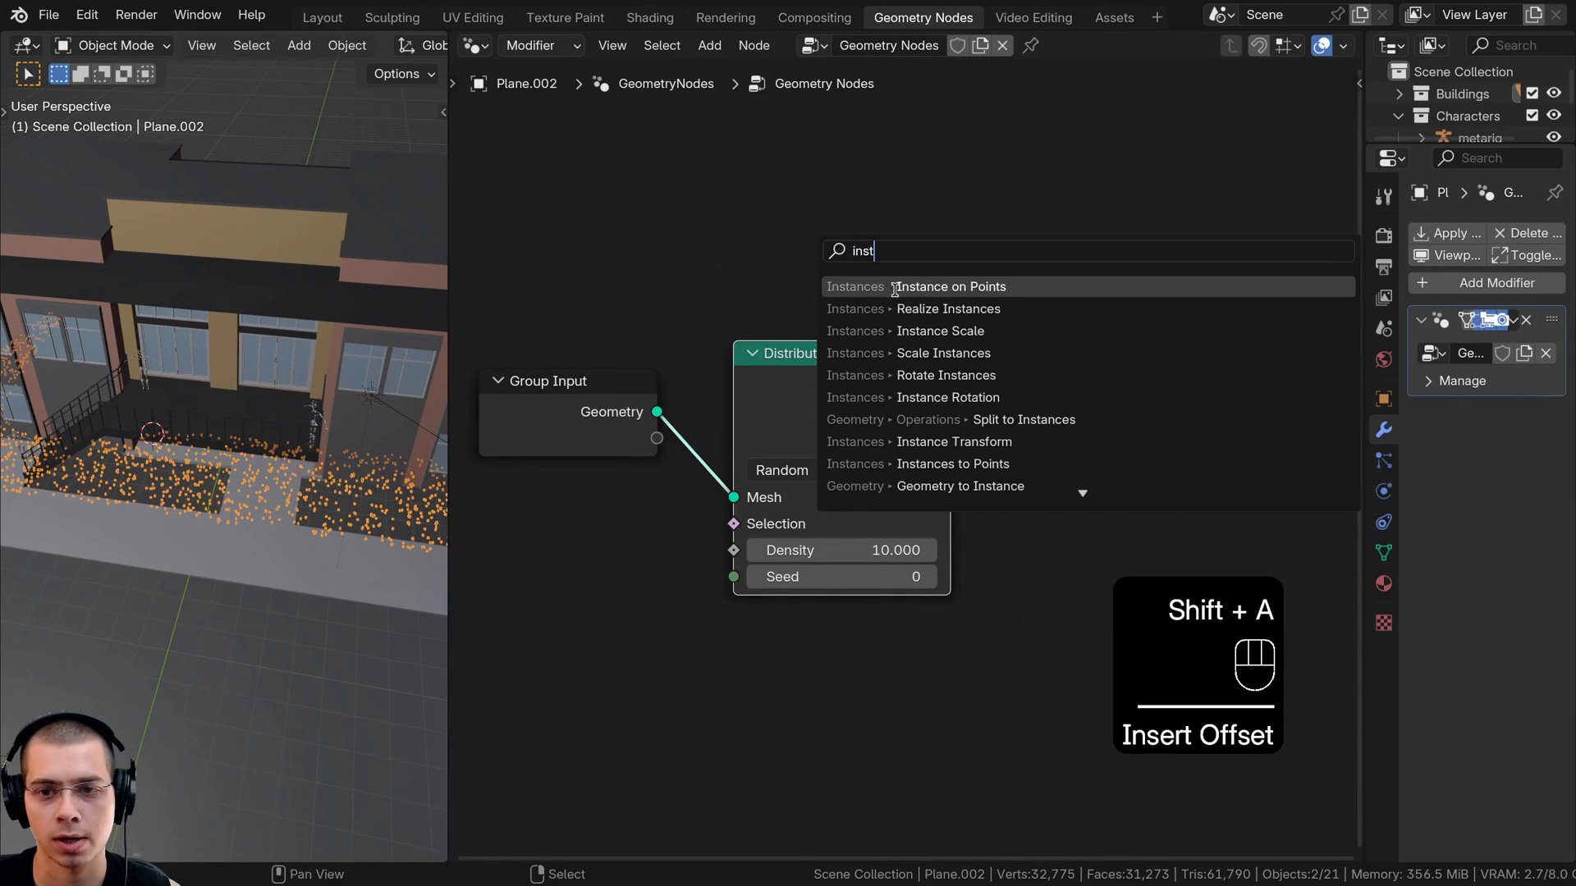
left_click(895, 287)
left_click(925, 323)
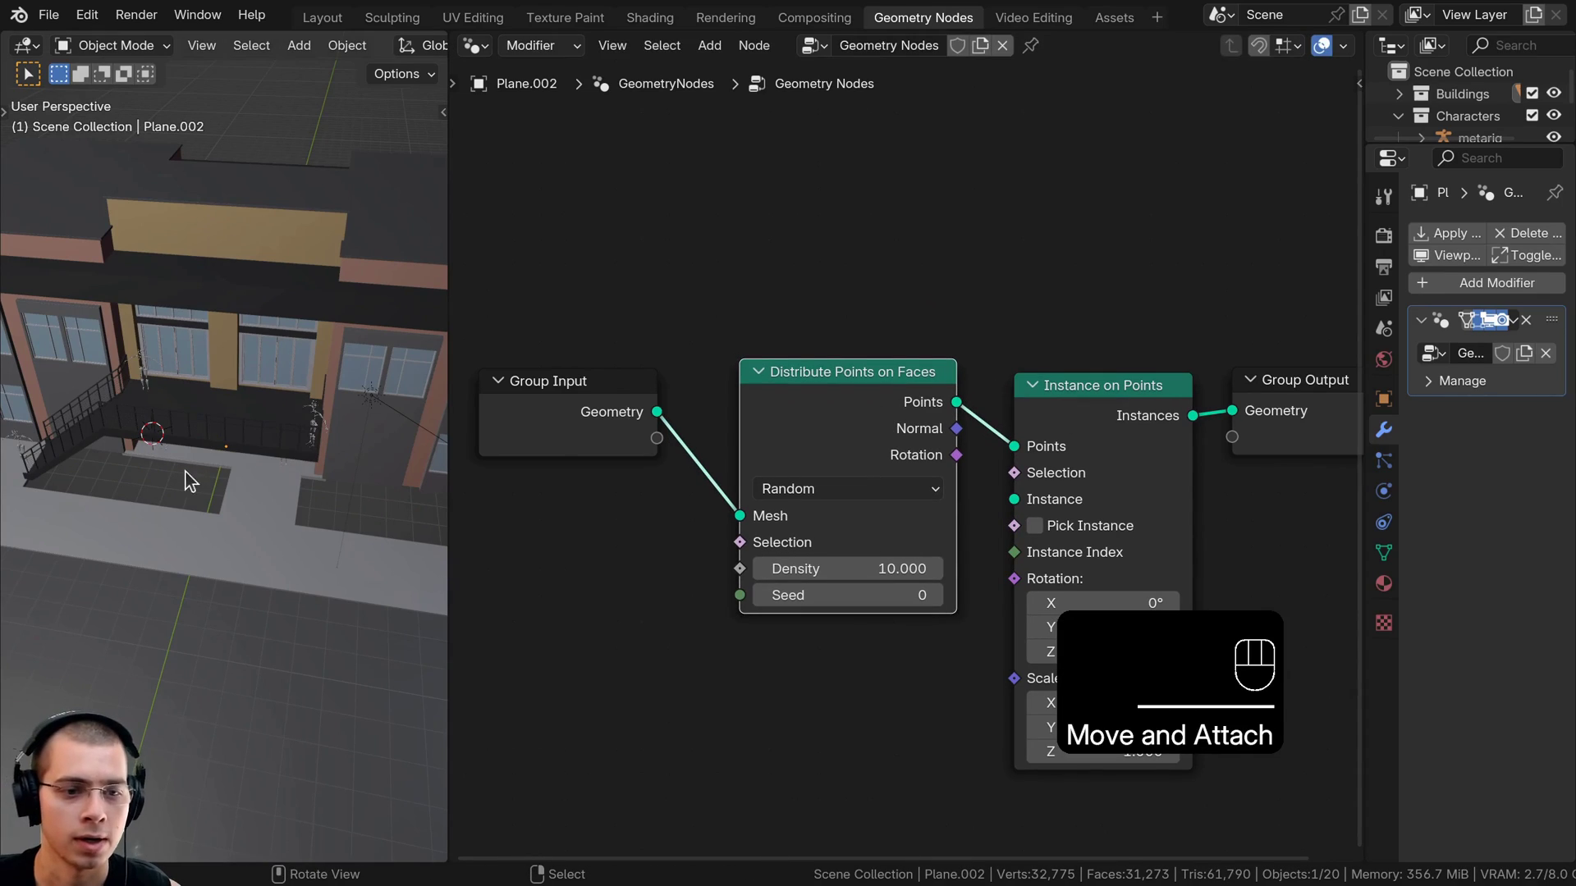
Insert a Join Geometry node between Instance on Points and Group Output
middle_click_drag(899, 259, 875, 279)
key("shift+a")
left_click(873, 183)
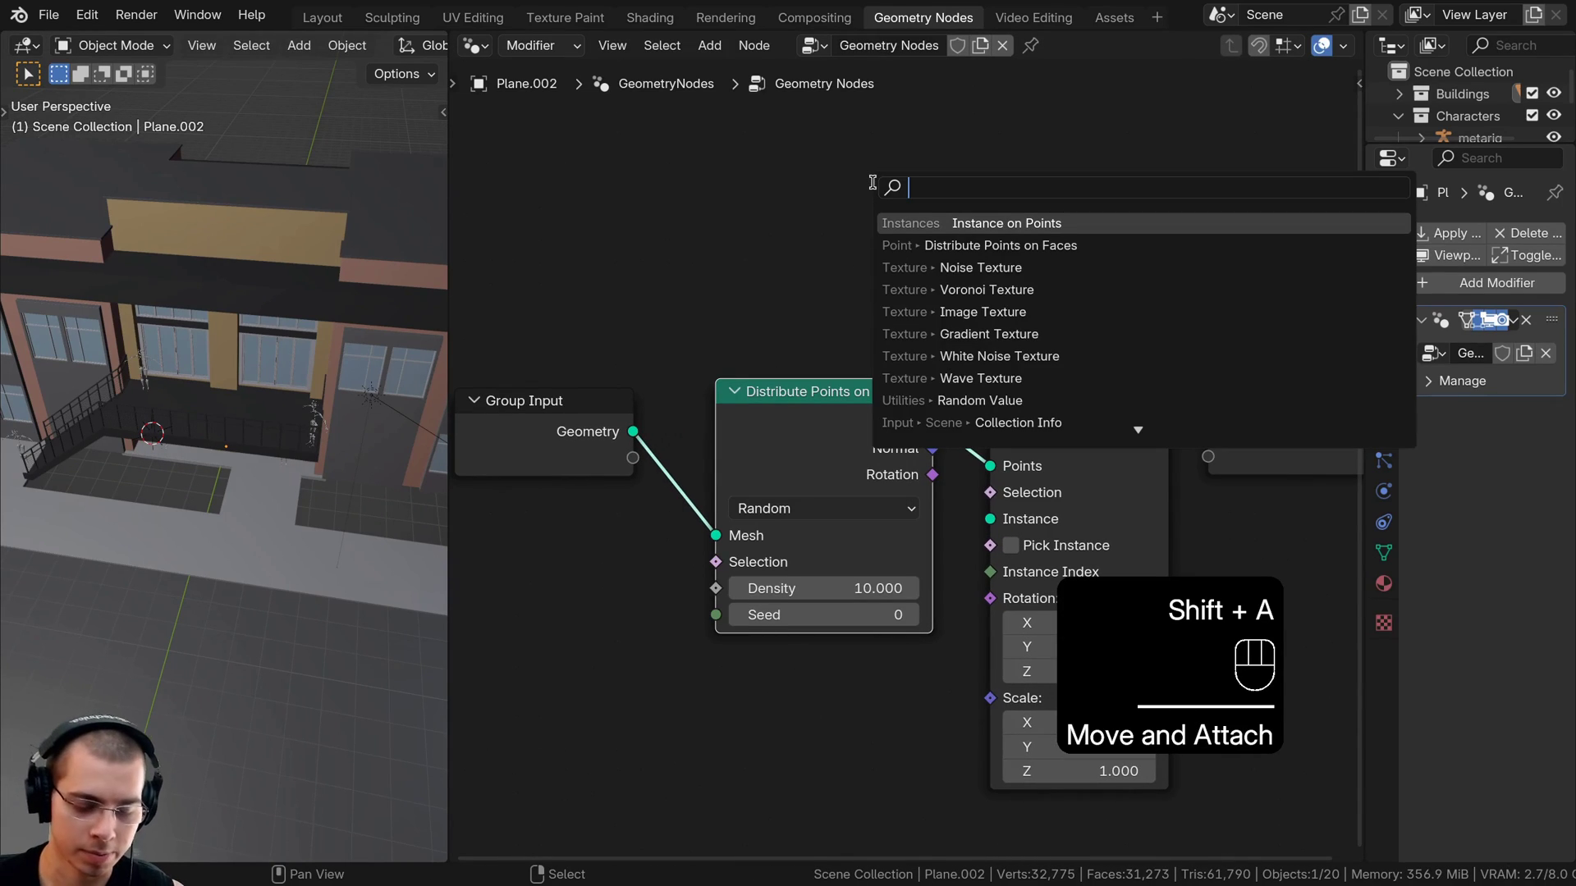
type("jon")
left_click(924, 221)
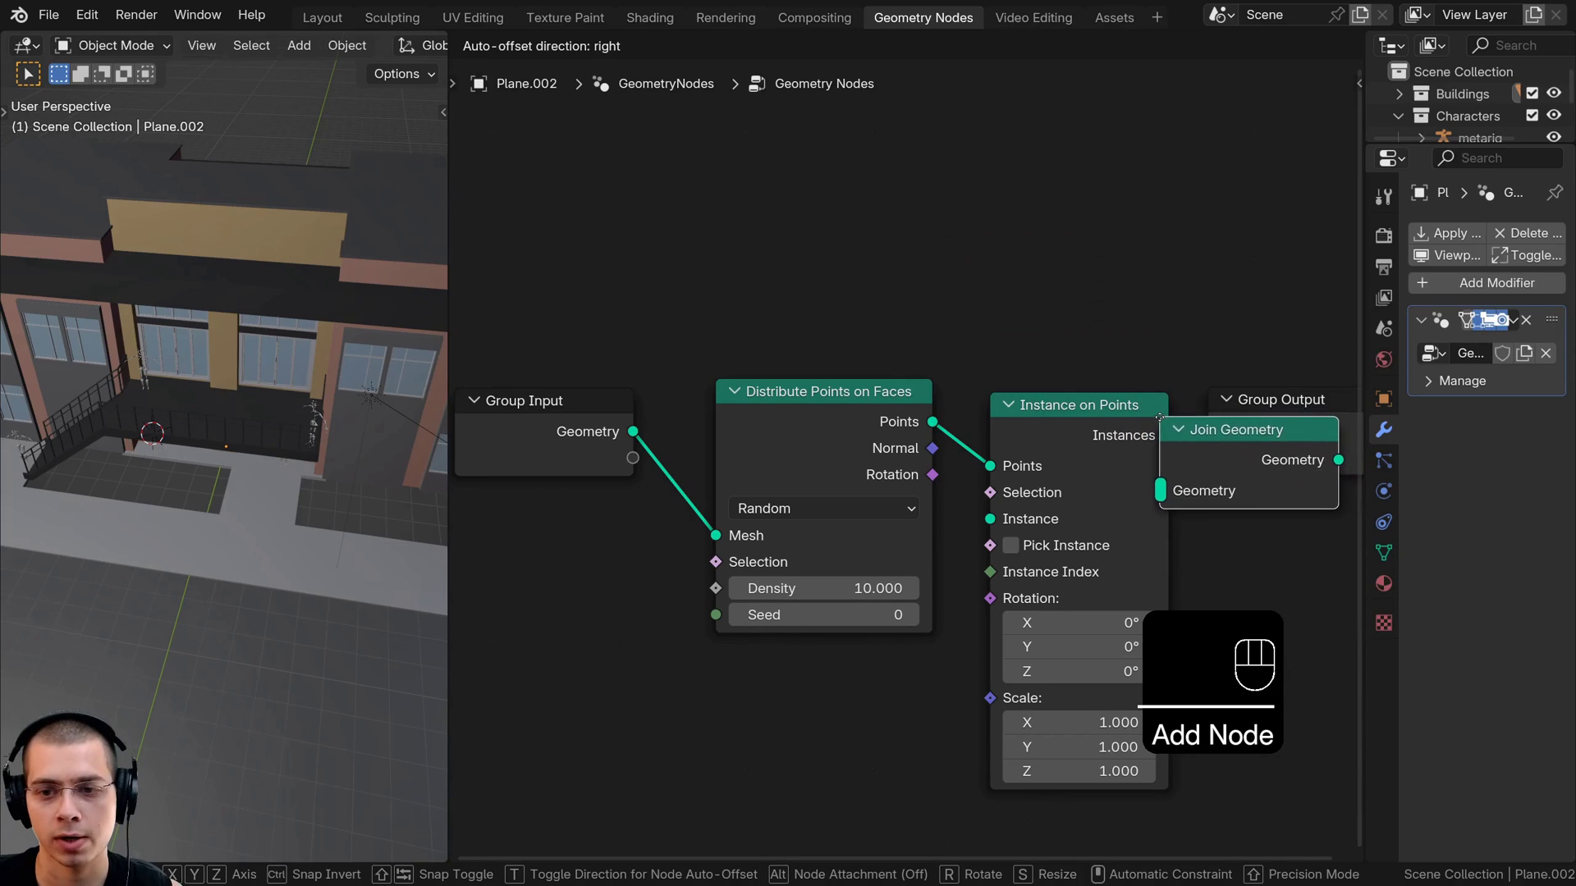
left_click(1161, 416)
left_click_drag(1264, 443, 1269, 400)
Link the Group Input geometry directly into the Join Geometry node as well
scroll(703, 404, "down", 2)
middle_click_drag(704, 404, 714, 350)
left_click(624, 383)
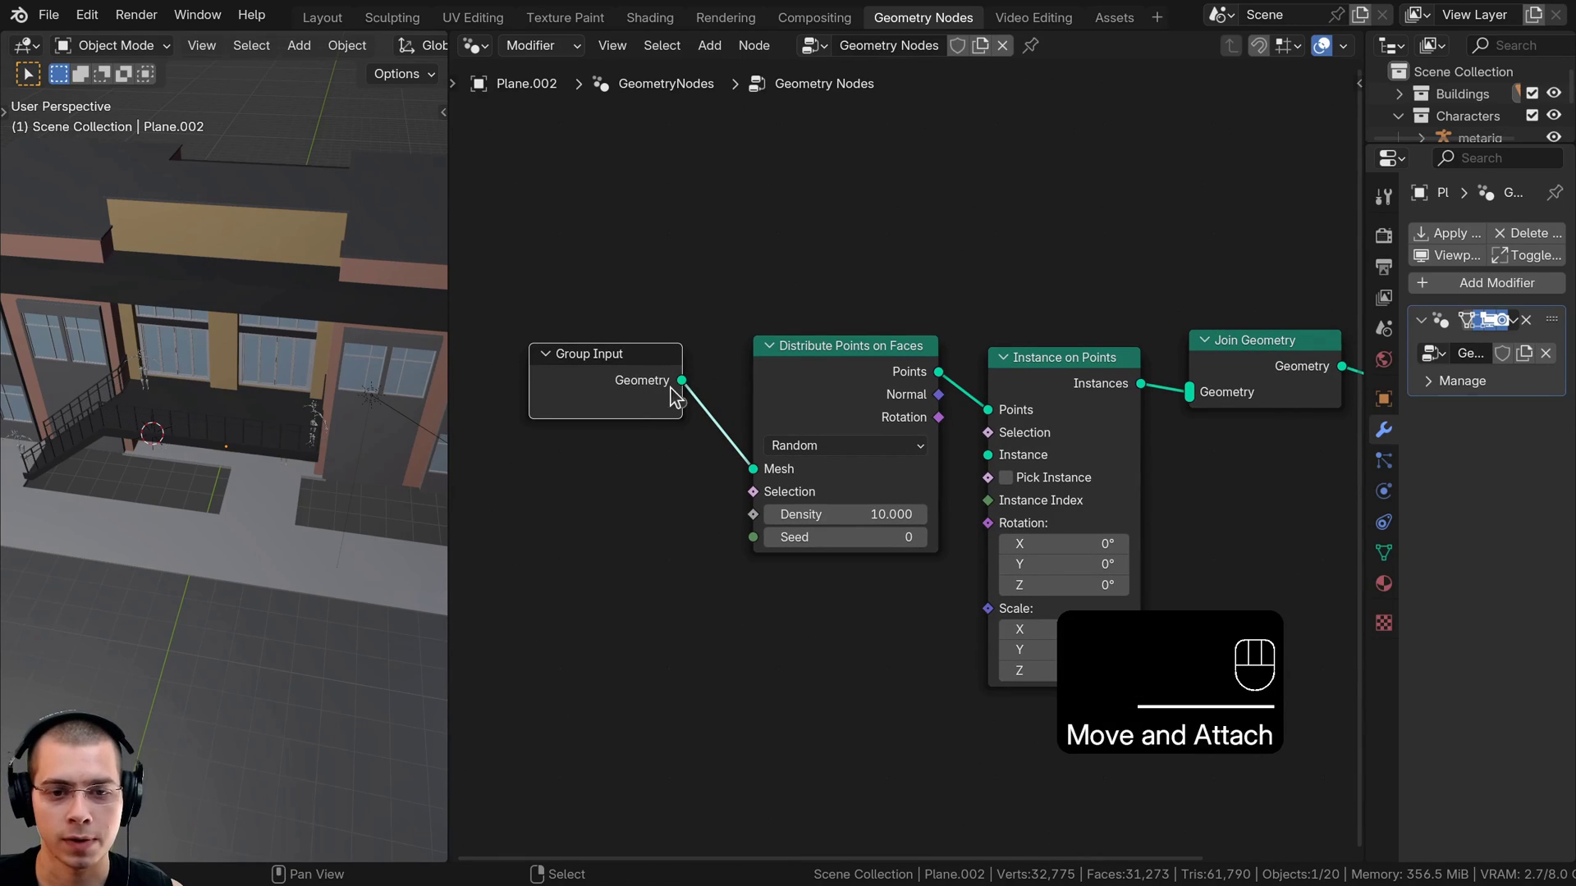
left_click_drag(682, 380, 1189, 391)
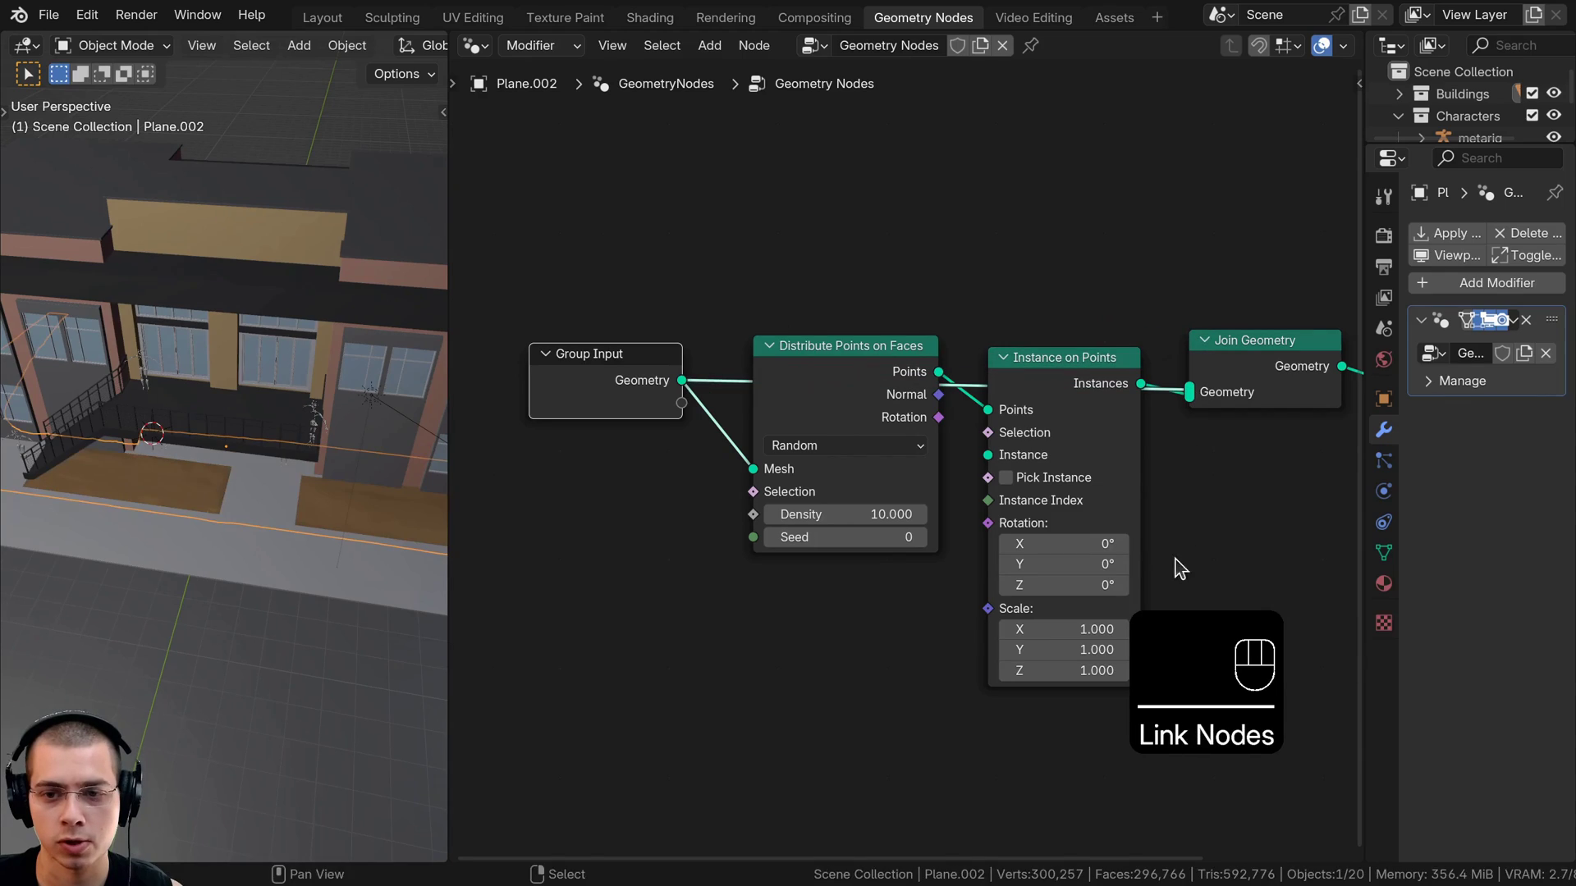
Move the Distribute Points on Faces and Instance on Points nodes below the direct geometry link
left_click_drag(1179, 563, 856, 430)
key("g")
left_click(855, 564)
key("a")
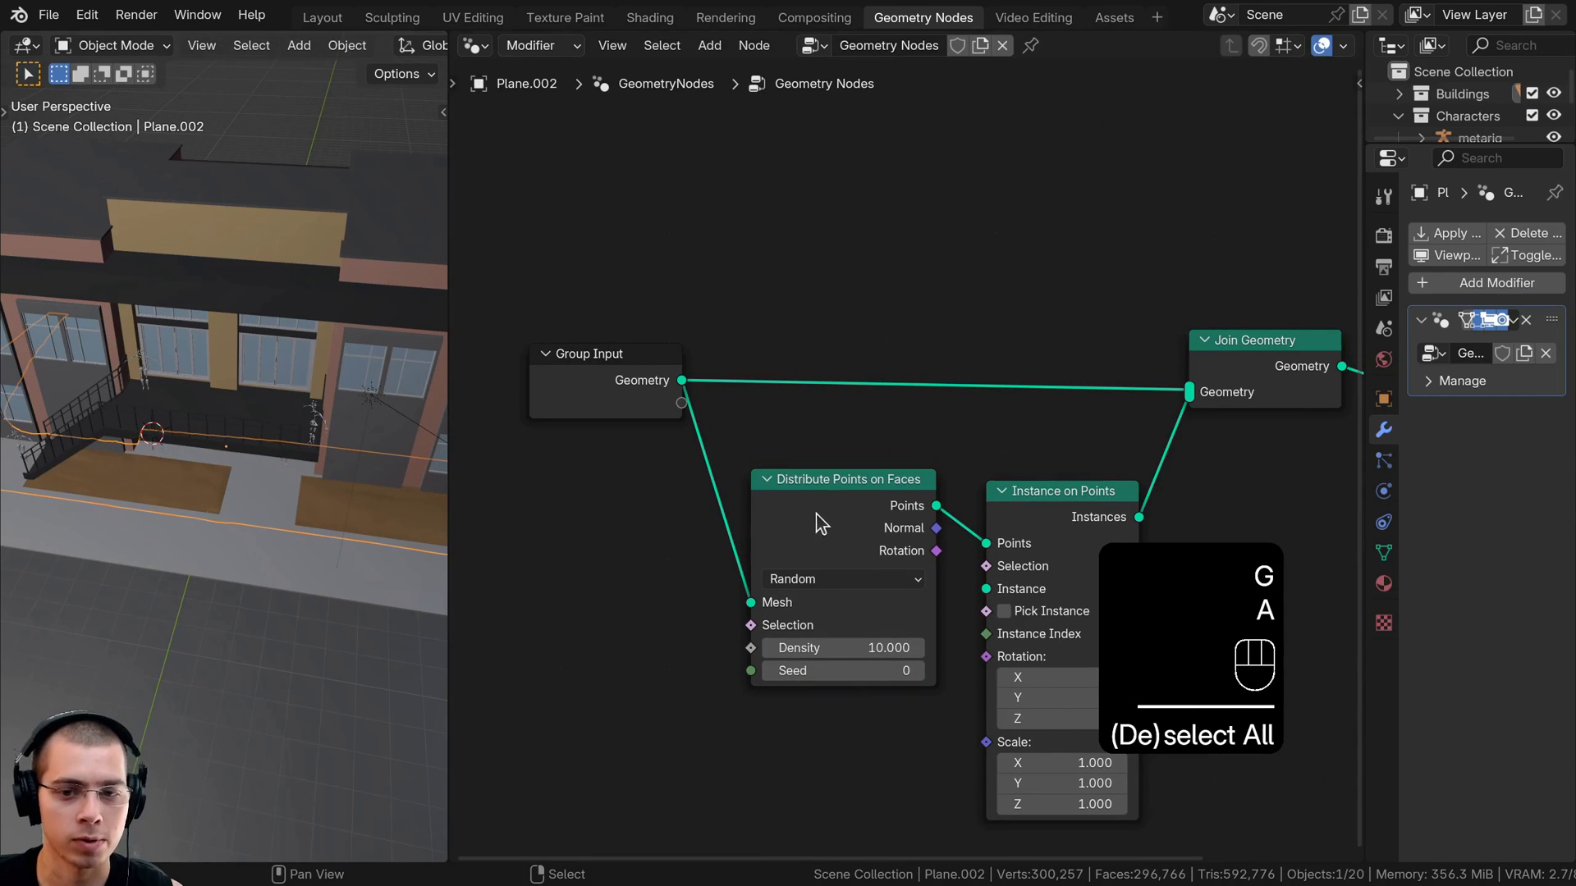
Add a Collection Info node above Group Input and set its collection to Grass
key("shift+a")
left_click(796, 250)
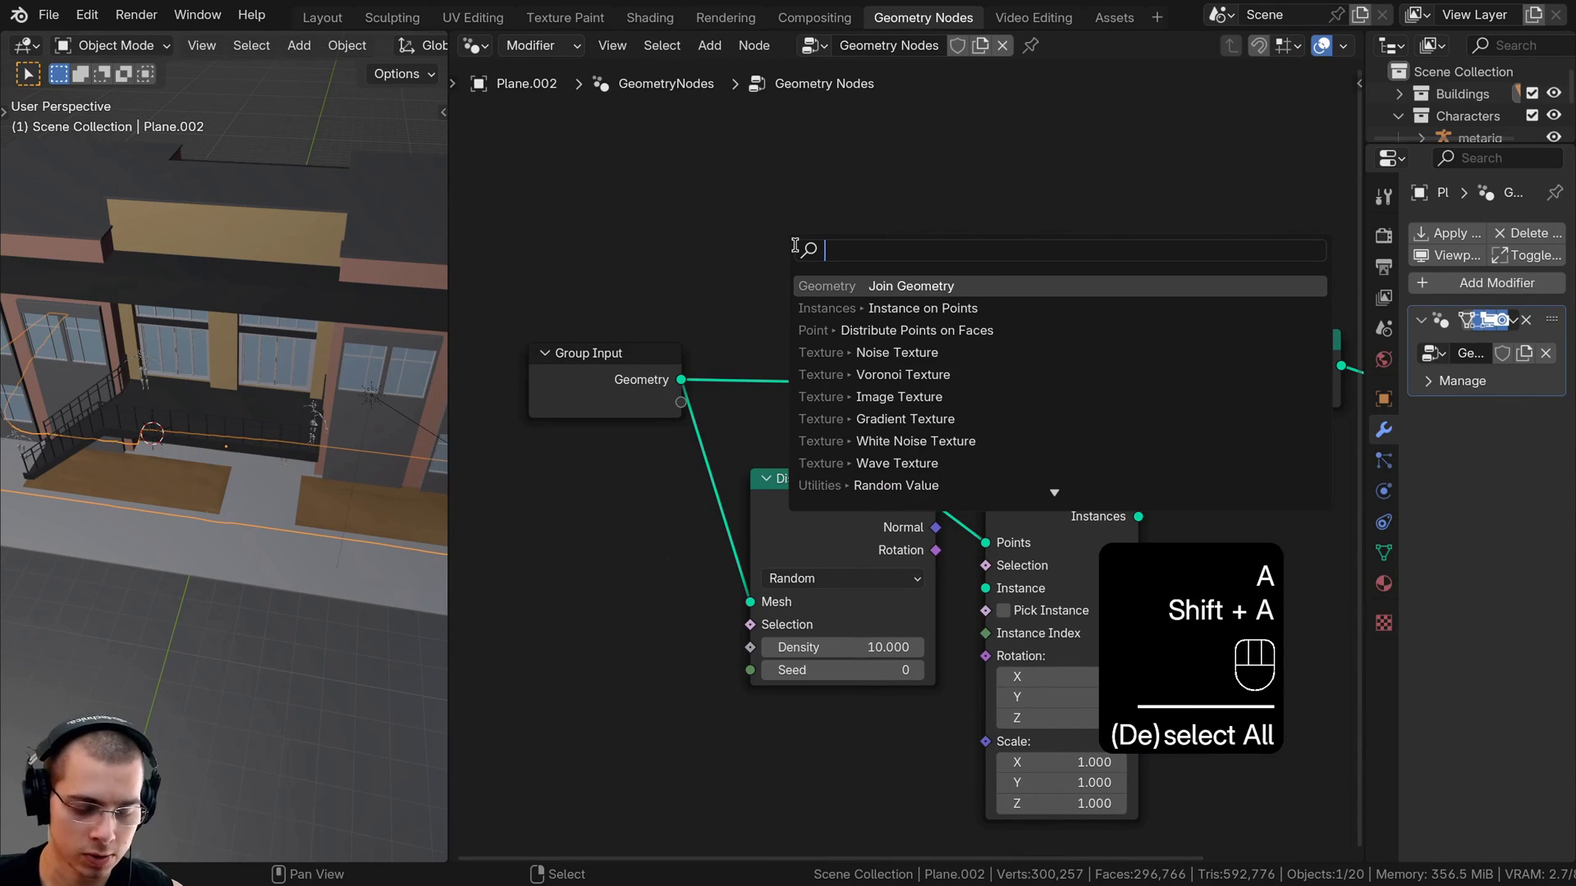
type("colle")
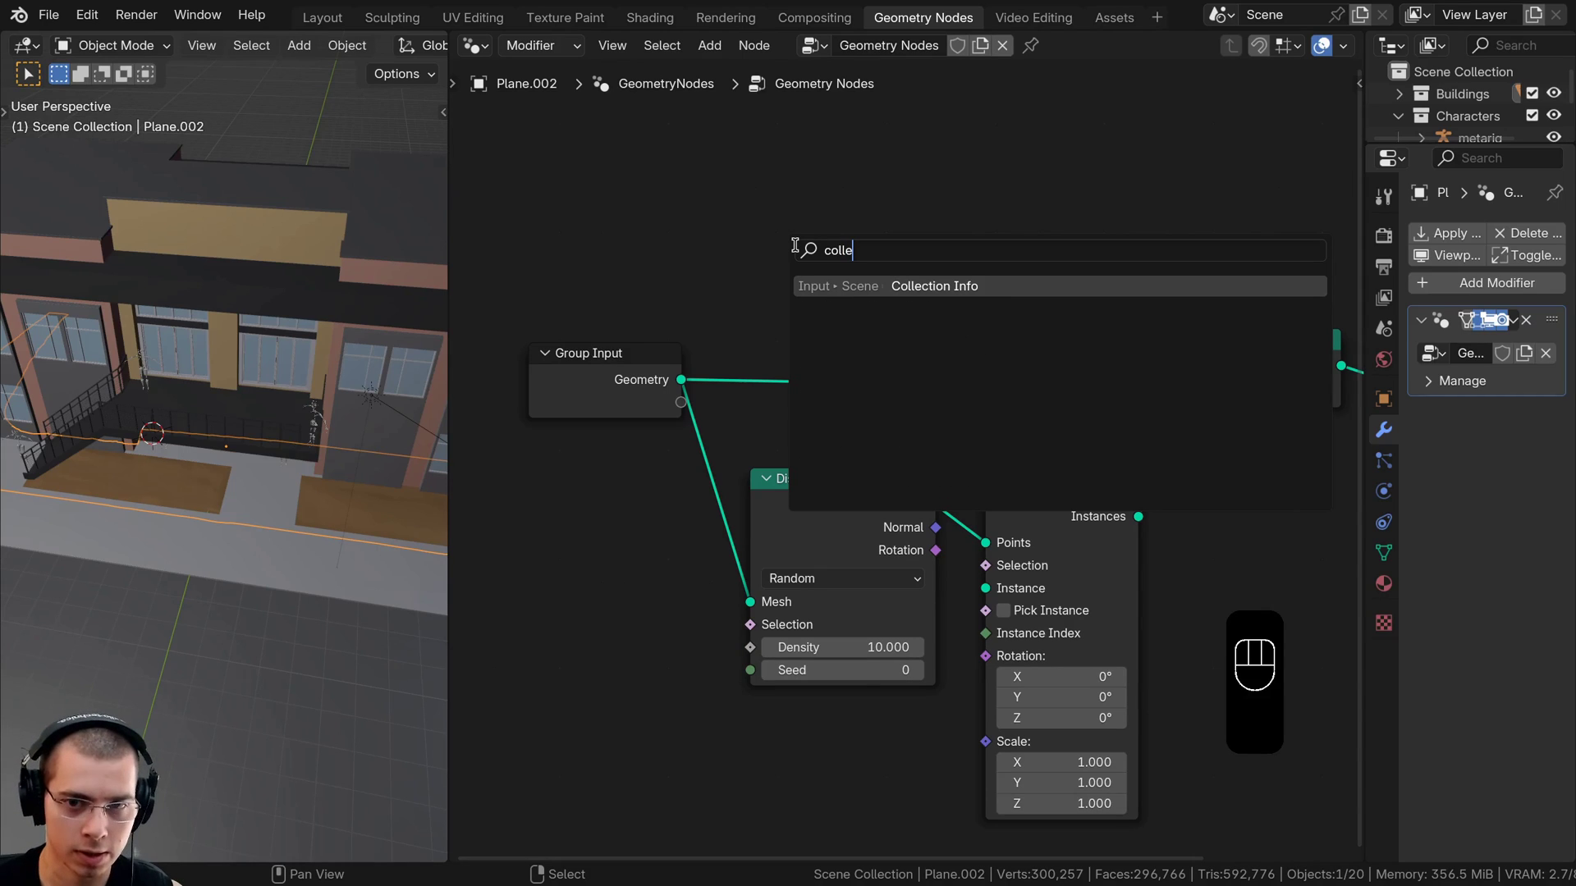
left_click(854, 286)
left_click(692, 176)
scroll(706, 270, "up", 3)
left_click(690, 204)
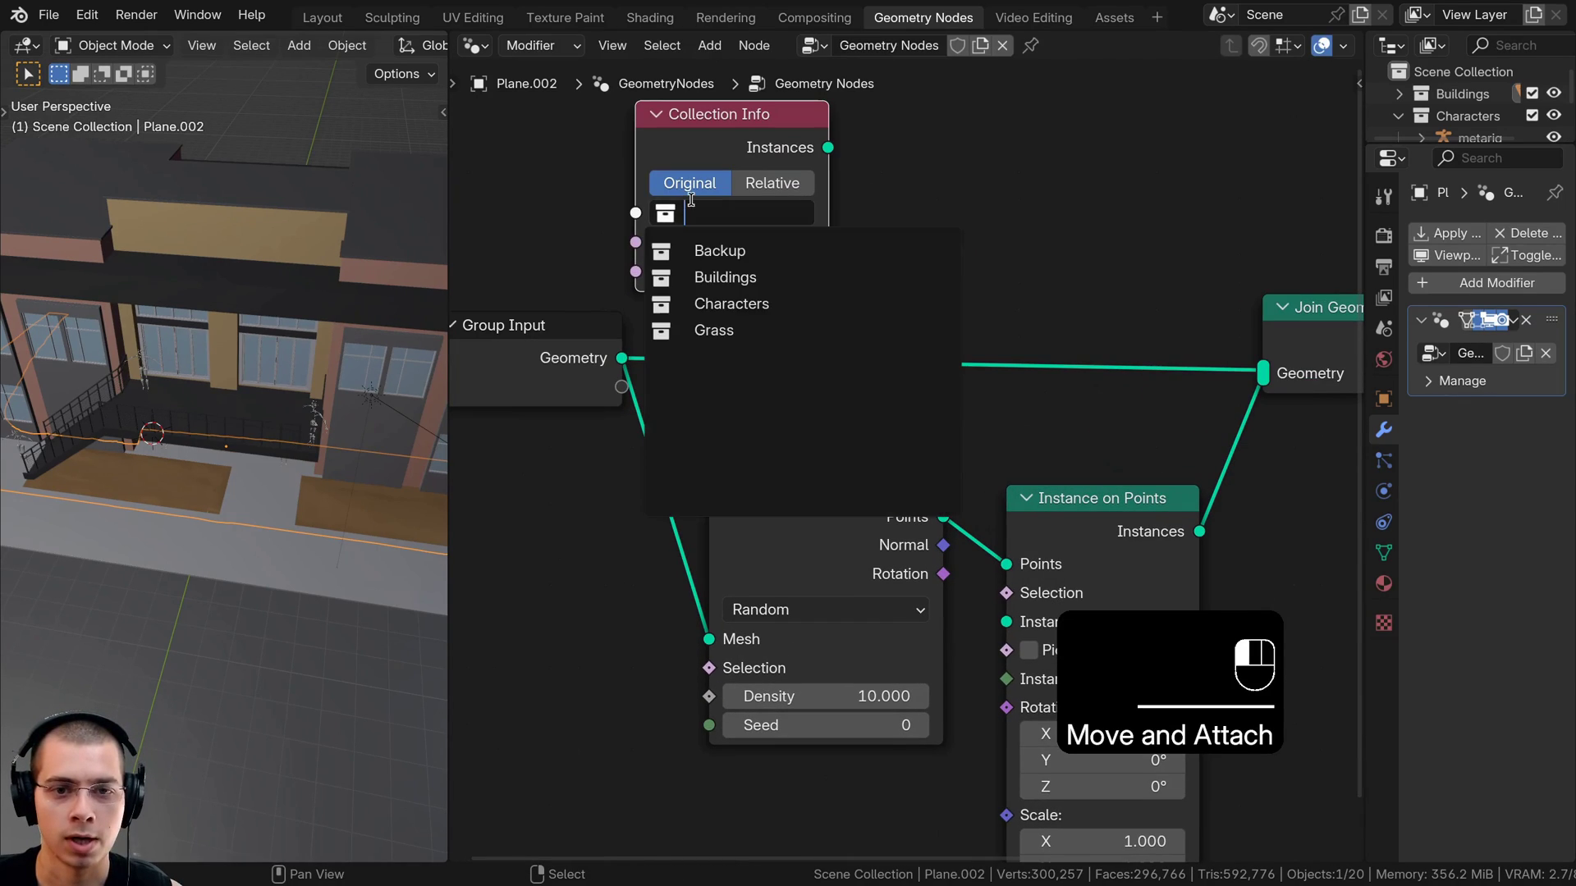
left_click(717, 330)
Link the Collection Info instances to the Instance input of Instance on Points
scroll(778, 320, "down", 2)
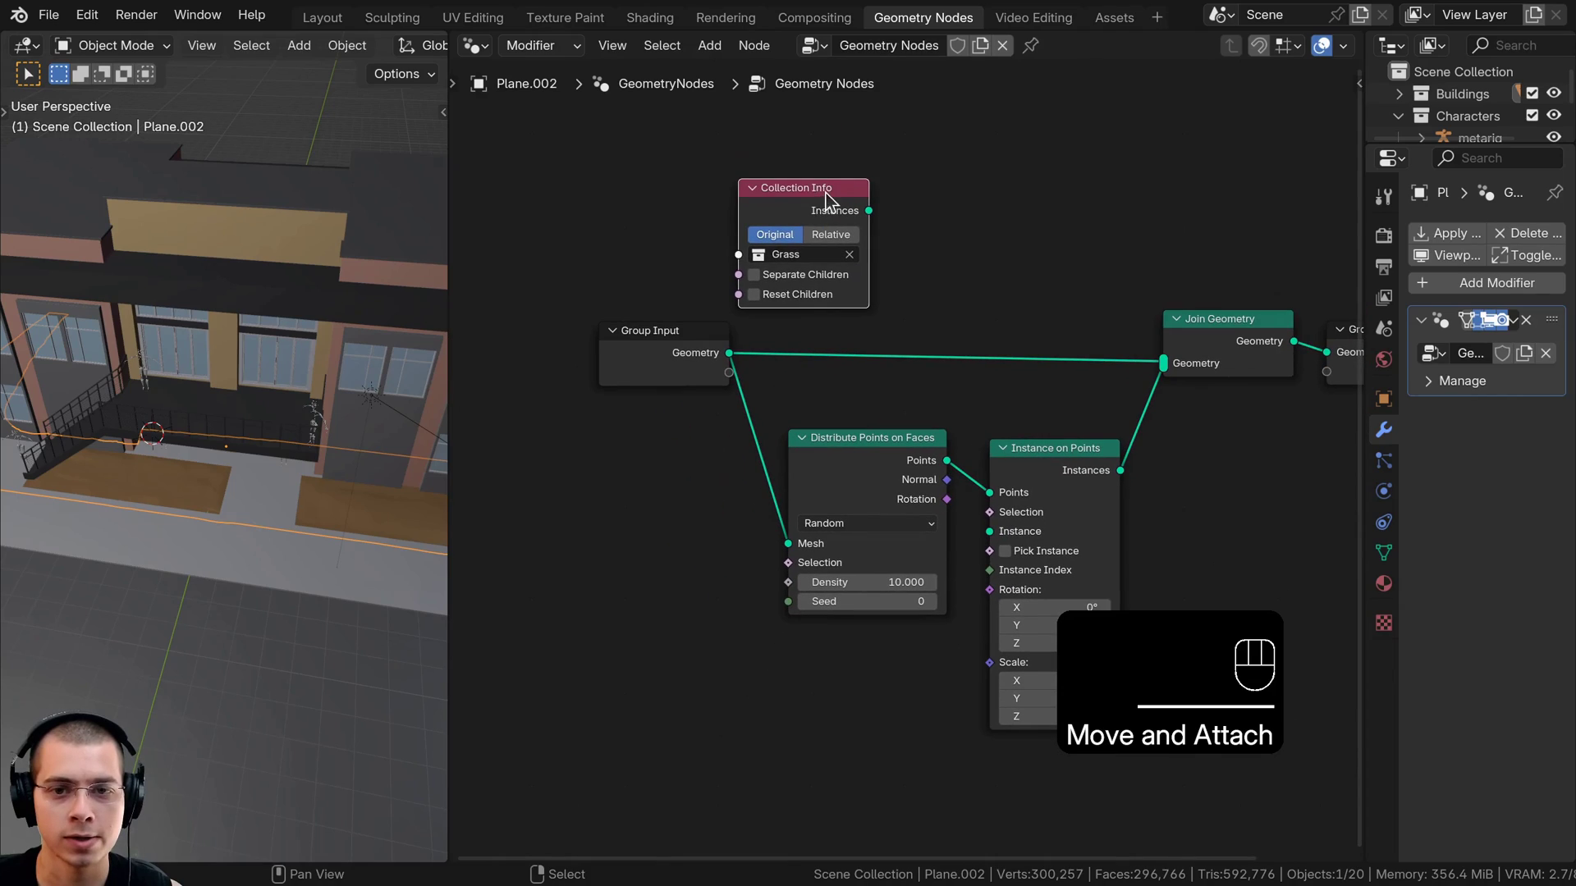
middle_click_drag(843, 198, 822, 159)
left_click_drag(822, 159, 959, 488)
middle_click_drag(686, 345, 675, 366)
scroll(624, 370, "down", 1)
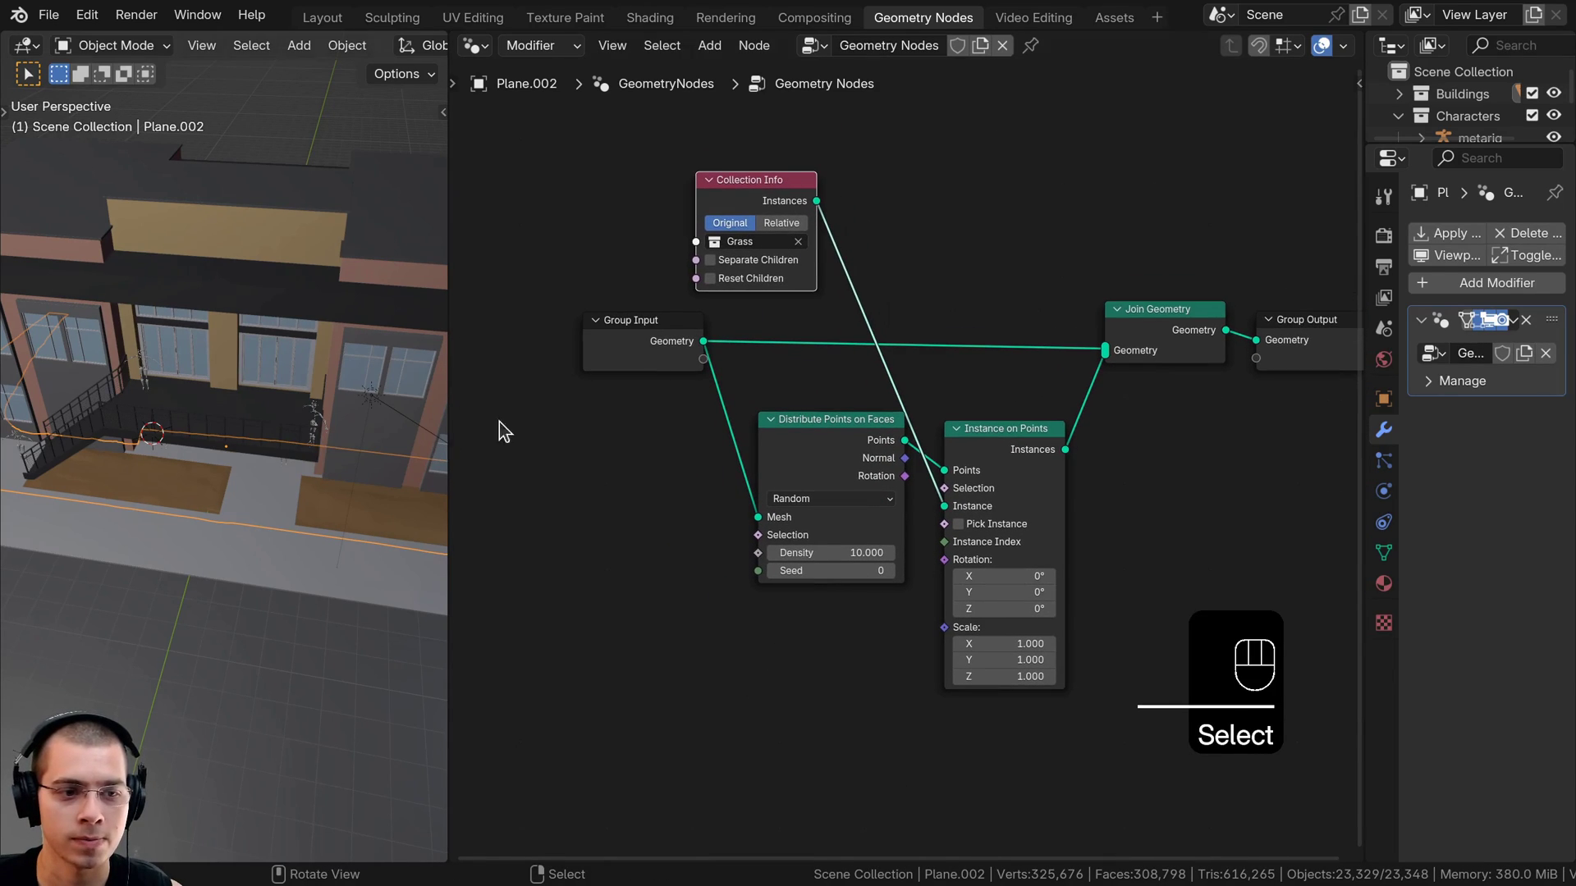
Enable Separate Children and Reset Children on Collection Info, and Pick Instance on Instance on Points
scroll(684, 226, "up", 3)
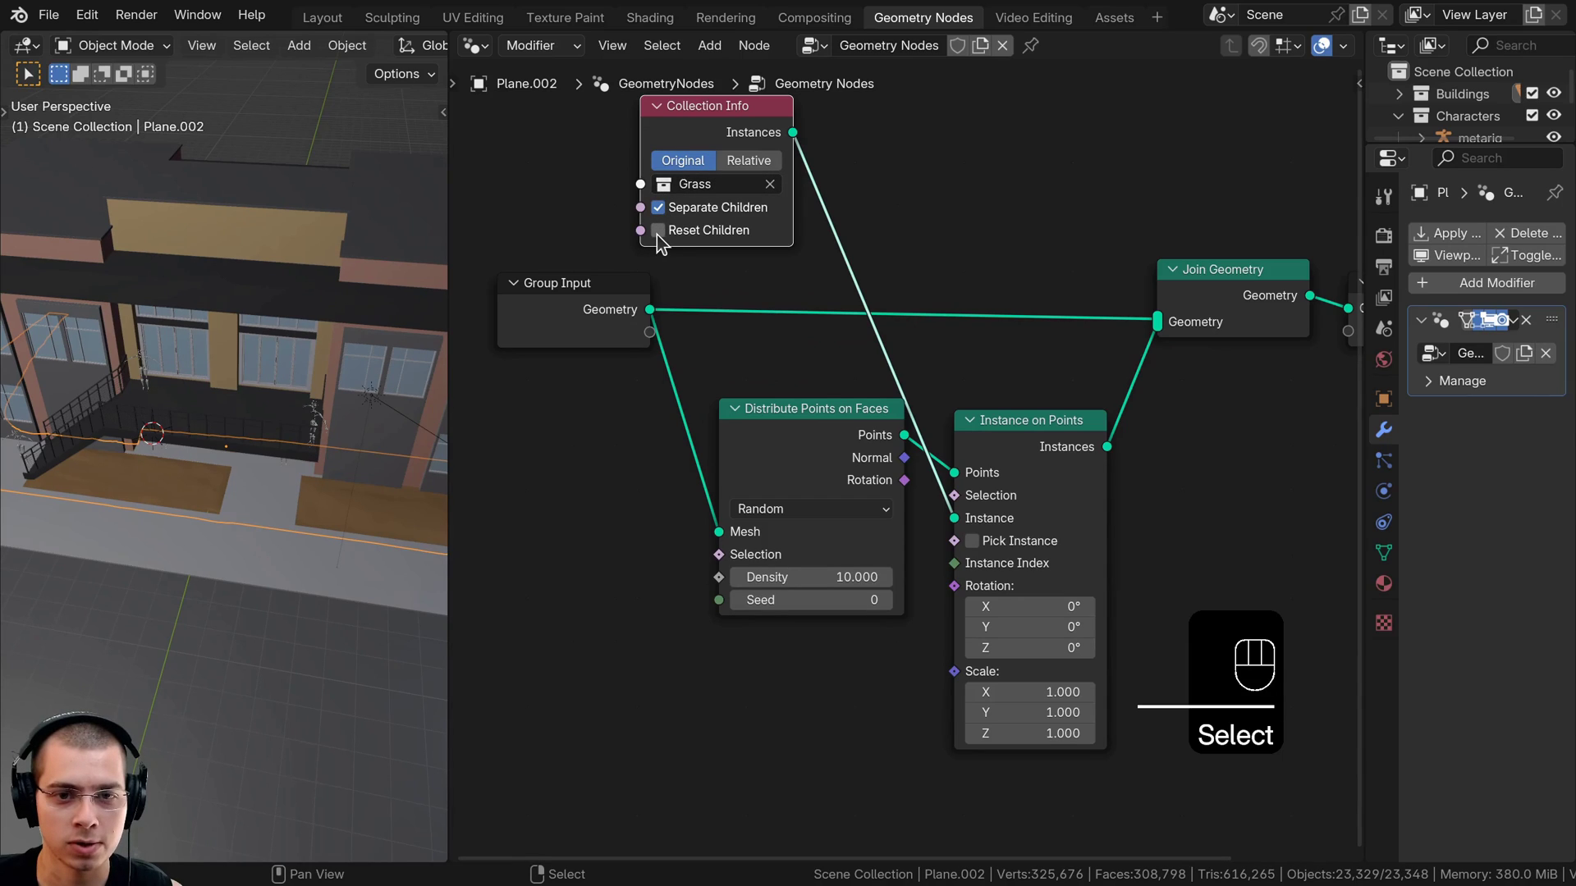
left_click(657, 232)
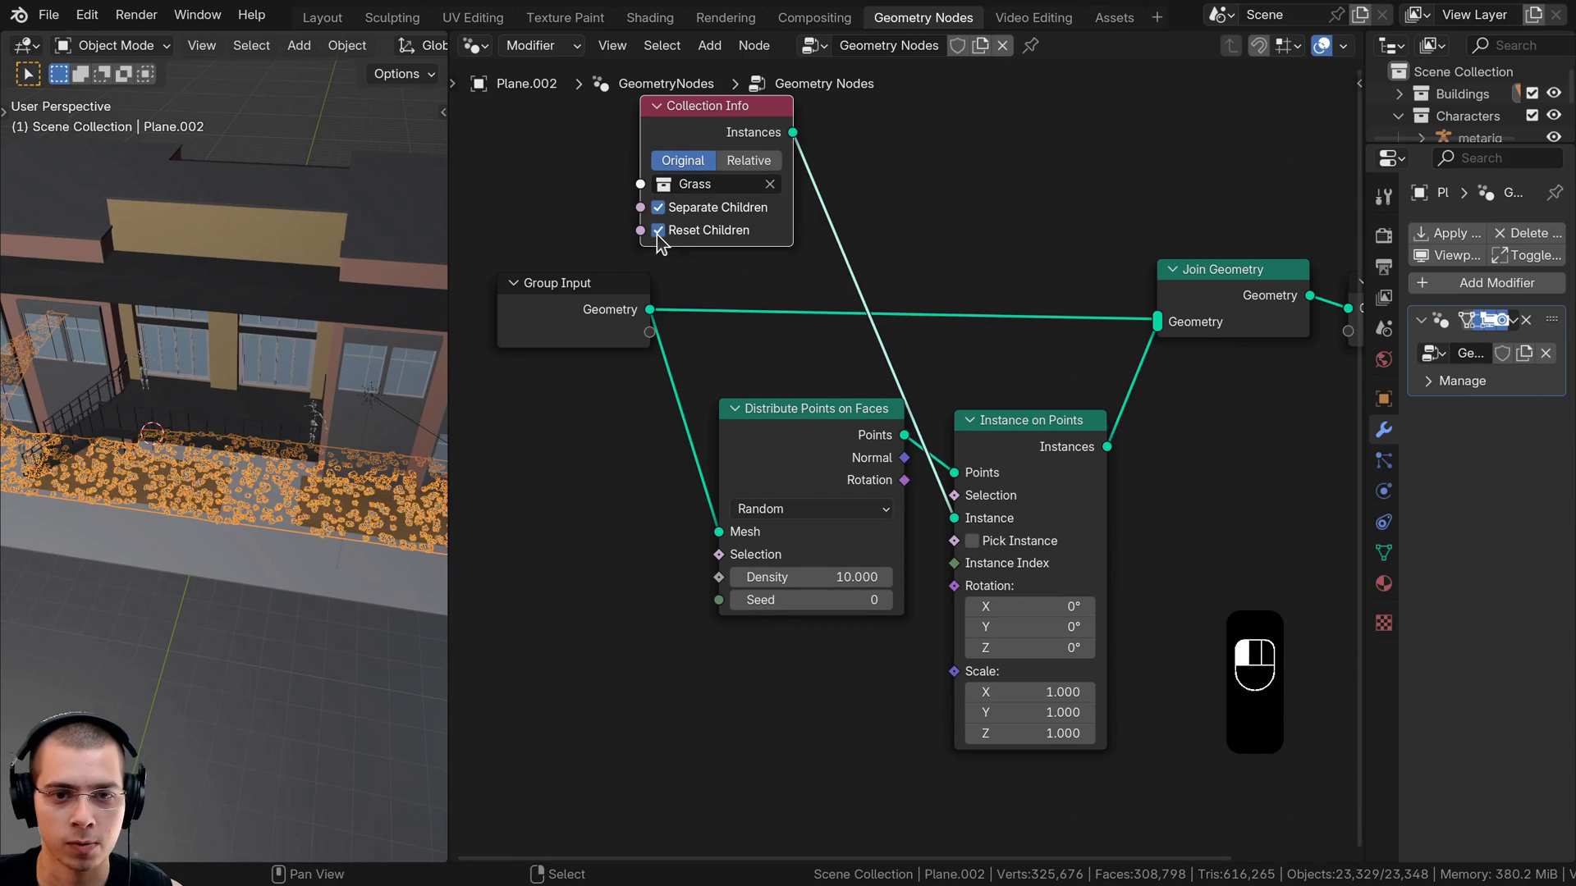
left_click(975, 544)
scroll(203, 447, "up", 6)
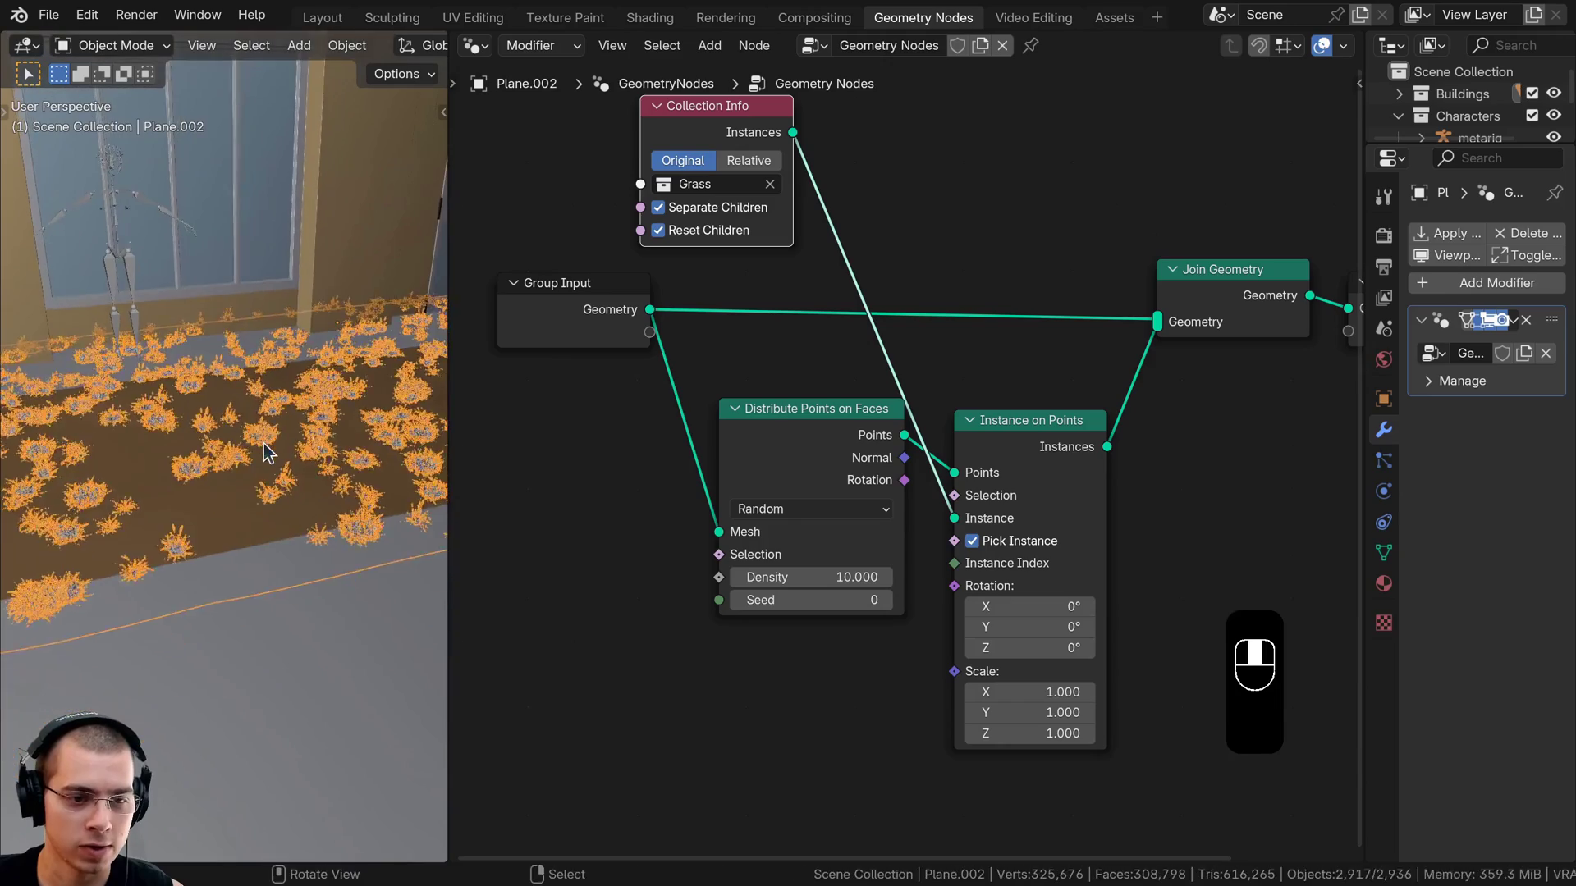
Deselect everything in the 3D view and widen that view beside the node editor
key("alt+a")
left_click_drag(450, 414, 563, 427)
scroll(384, 456, "down", 5)
middle_click_drag(384, 456, 471, 402, "shift")
scroll(471, 402, "up", 2)
scroll(737, 176, "down", 1)
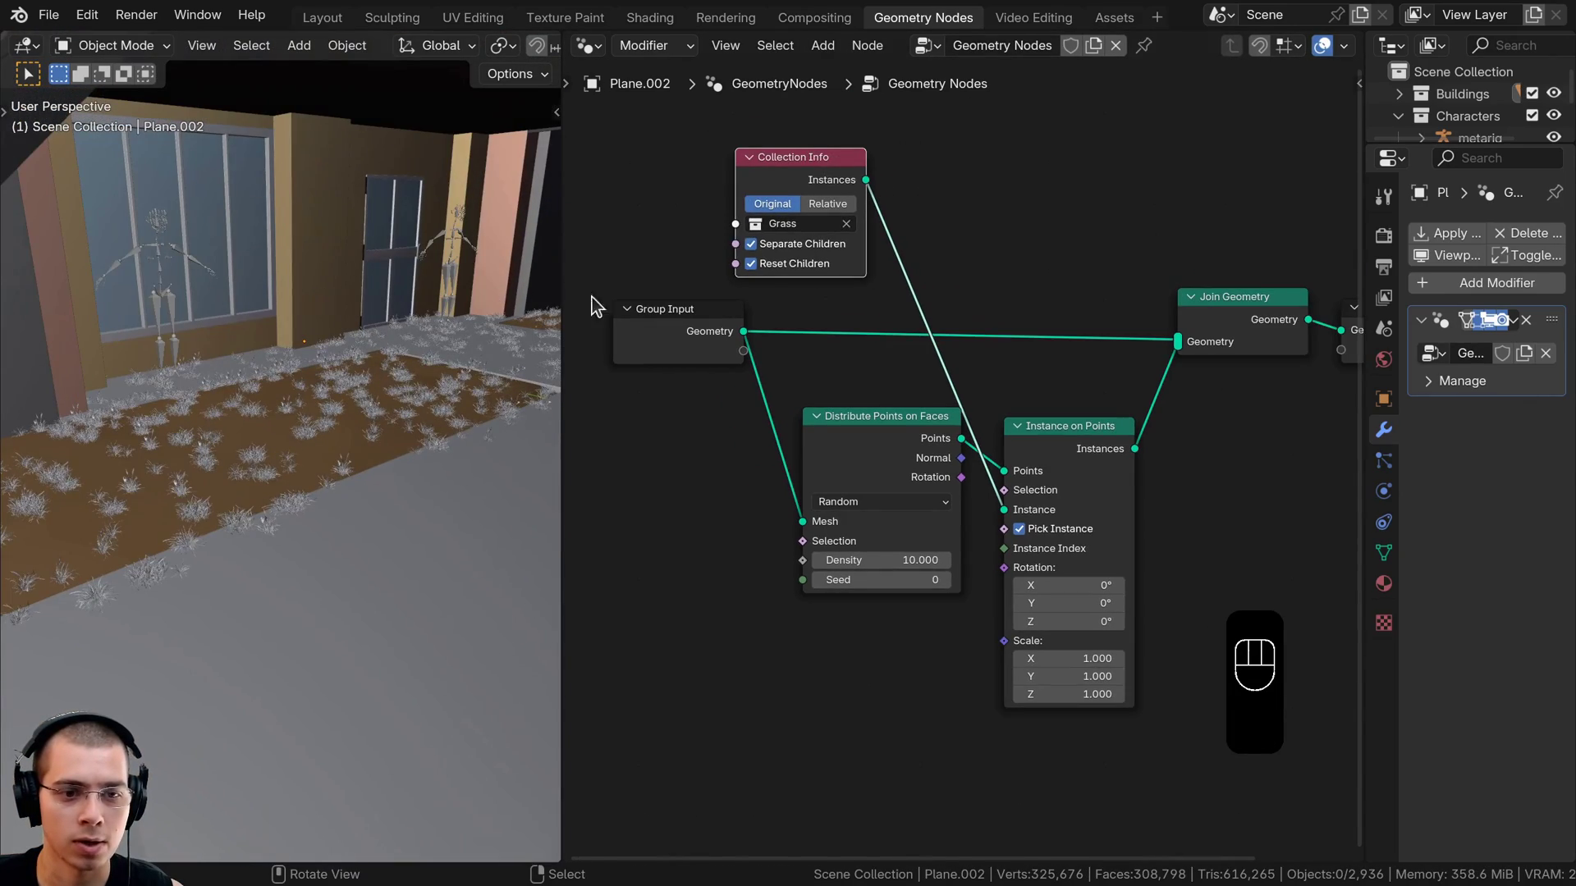
Reposition the Collection Info node and move Distribute Points on Faces up close to the direct geometry link
middle_click_drag(789, 177, 839, 192)
scroll(784, 146, "down", 2)
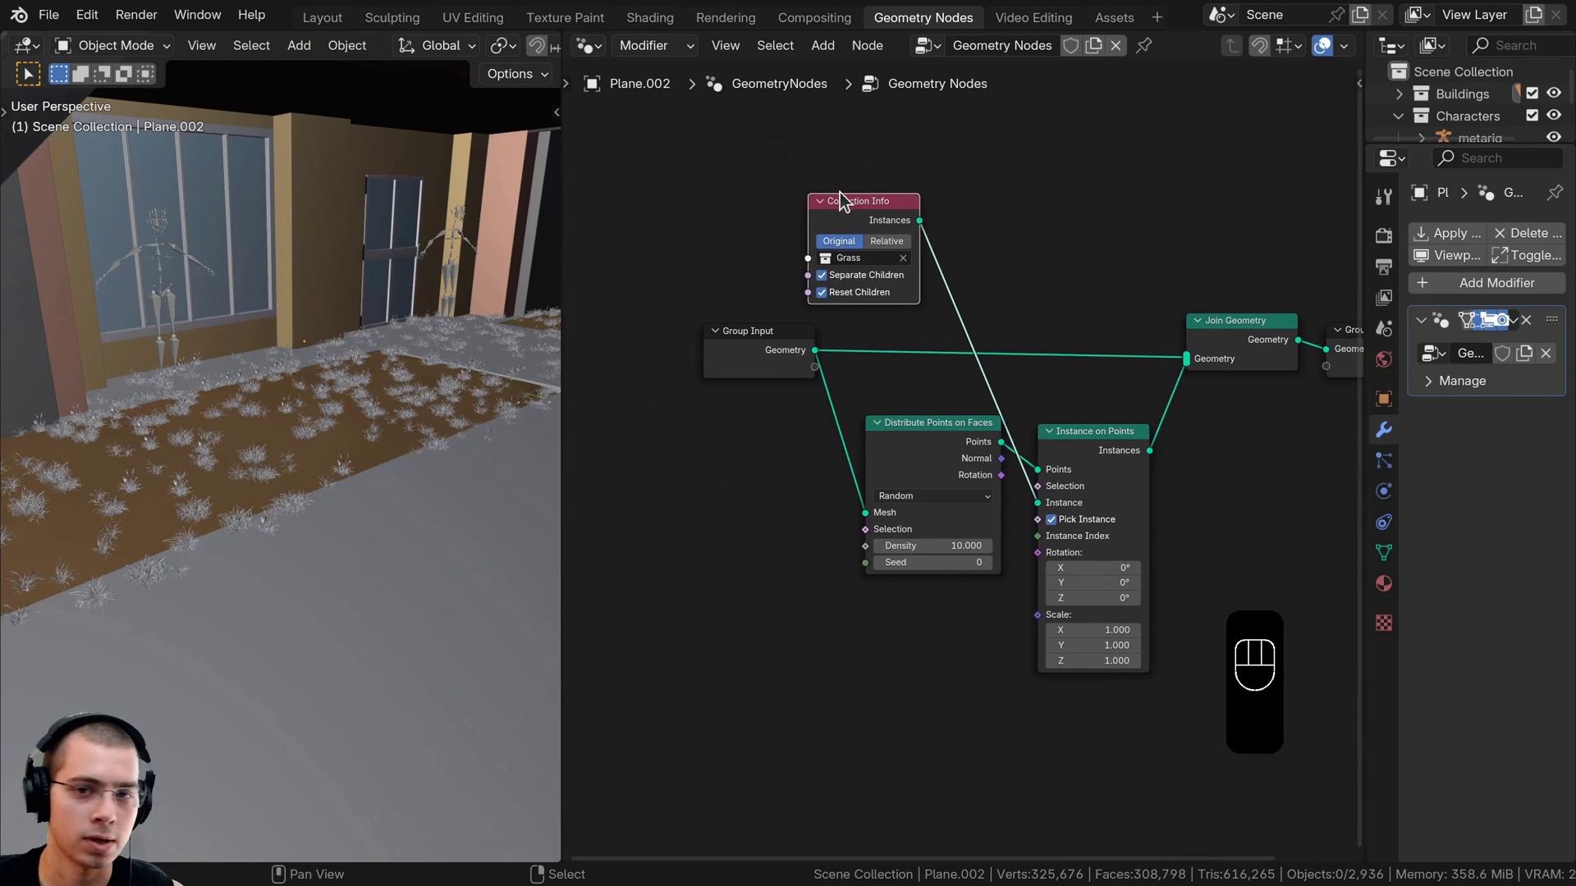
key("g")
left_click(903, 211)
left_click_drag(924, 424, 918, 367)
middle_click_drag(996, 432, 850, 421)
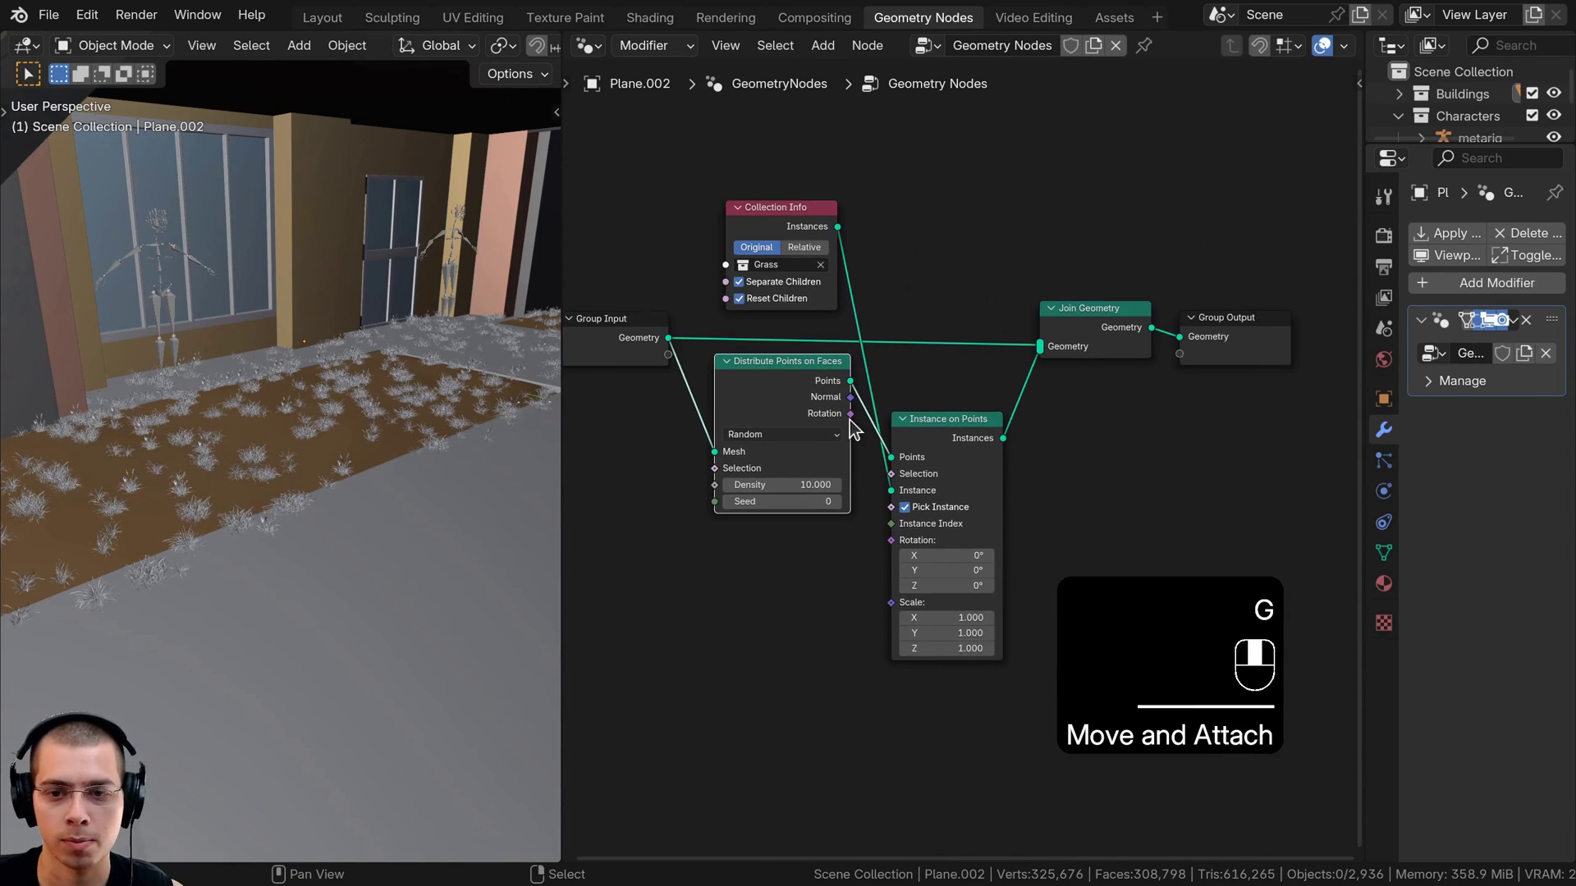
Move Instance on Points up, and shift it with Join Geometry and Group Output further away from Distribute Points on Faces
left_click(944, 420)
key("h")
left_click(909, 422)
left_click(903, 420)
left_click_drag(925, 419, 929, 355)
left_click_drag(1198, 275, 989, 361)
middle_click_drag(1001, 334, 934, 303)
key("g")
left_click(1141, 287)
scroll(862, 369, "down", 2)
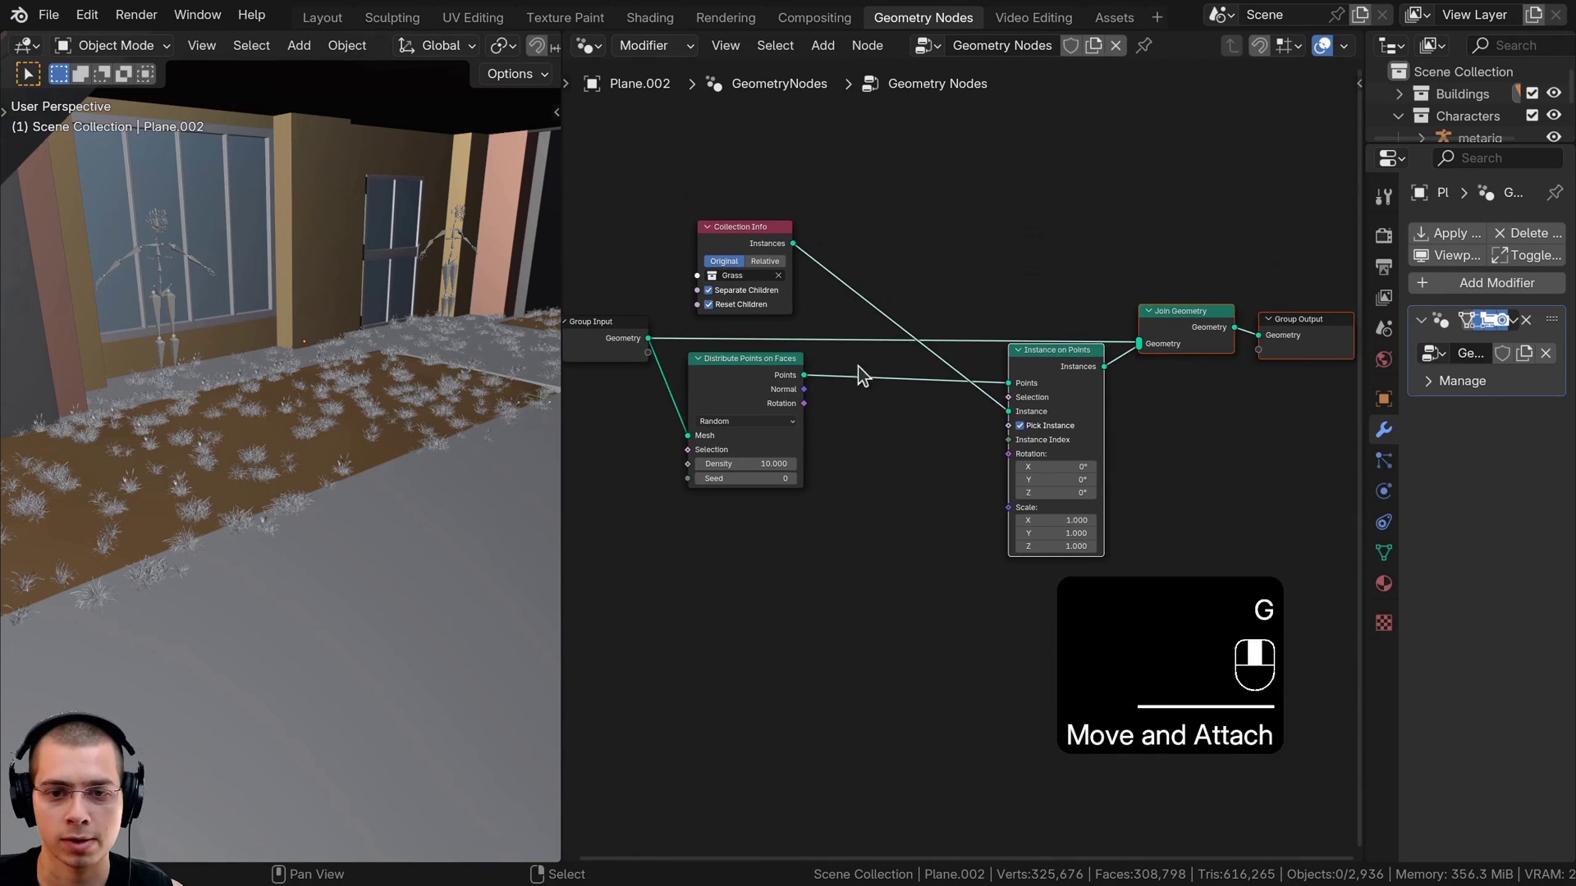
Change the distribution method of Distribute Points on Faces to Poisson Disk
key("a")
key("a")
scroll(819, 484, "up", 5)
right_click(714, 358)
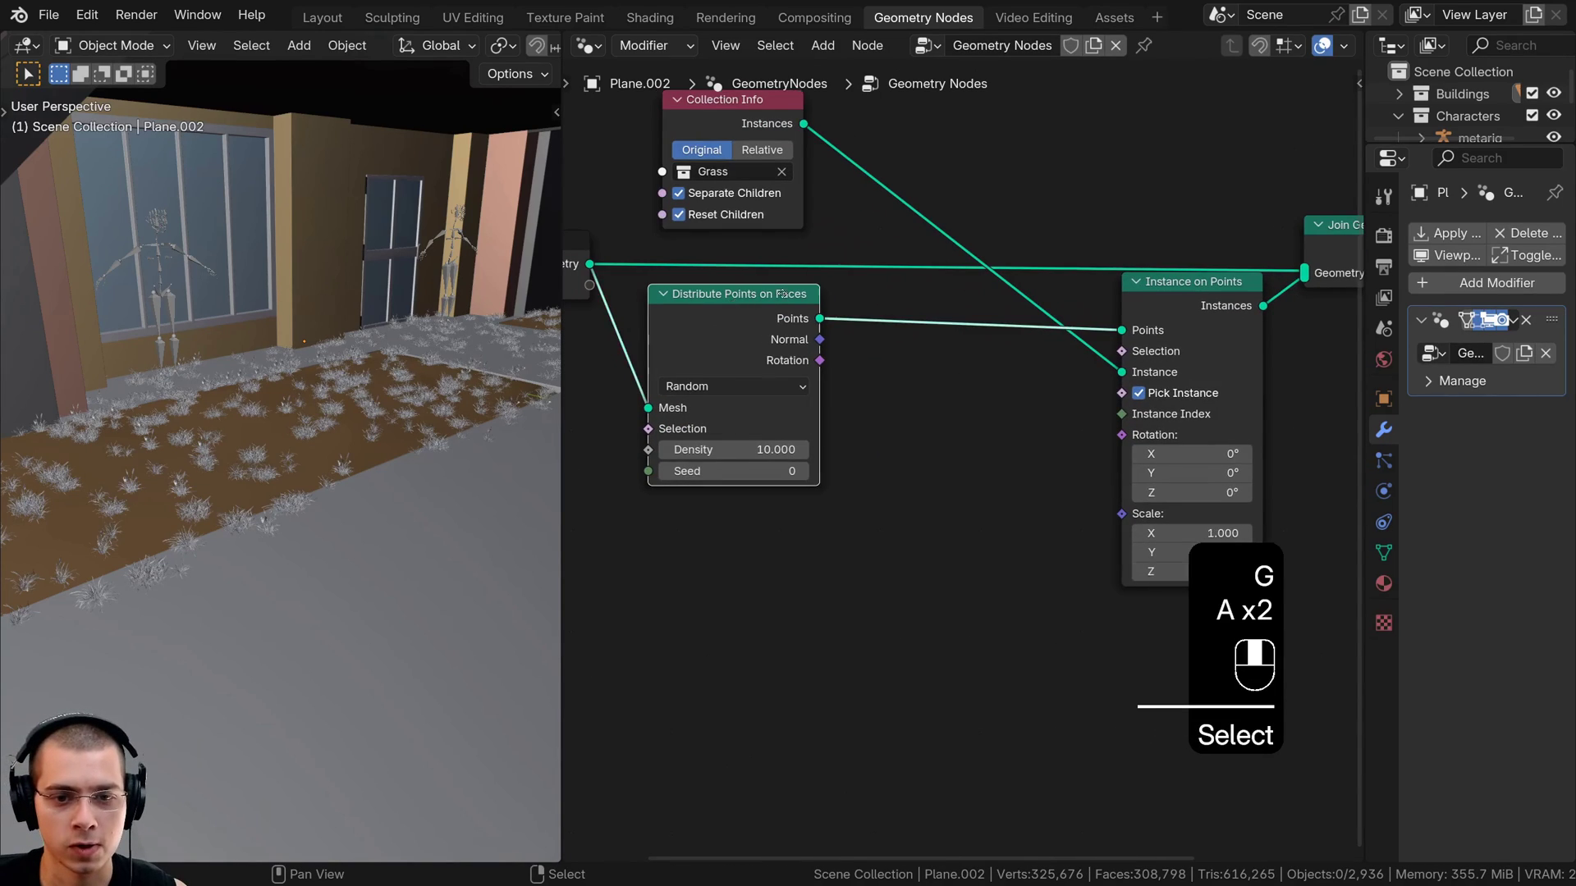
middle_click_drag(723, 415, 775, 346)
scroll(775, 347, "up", 3)
left_click(755, 327)
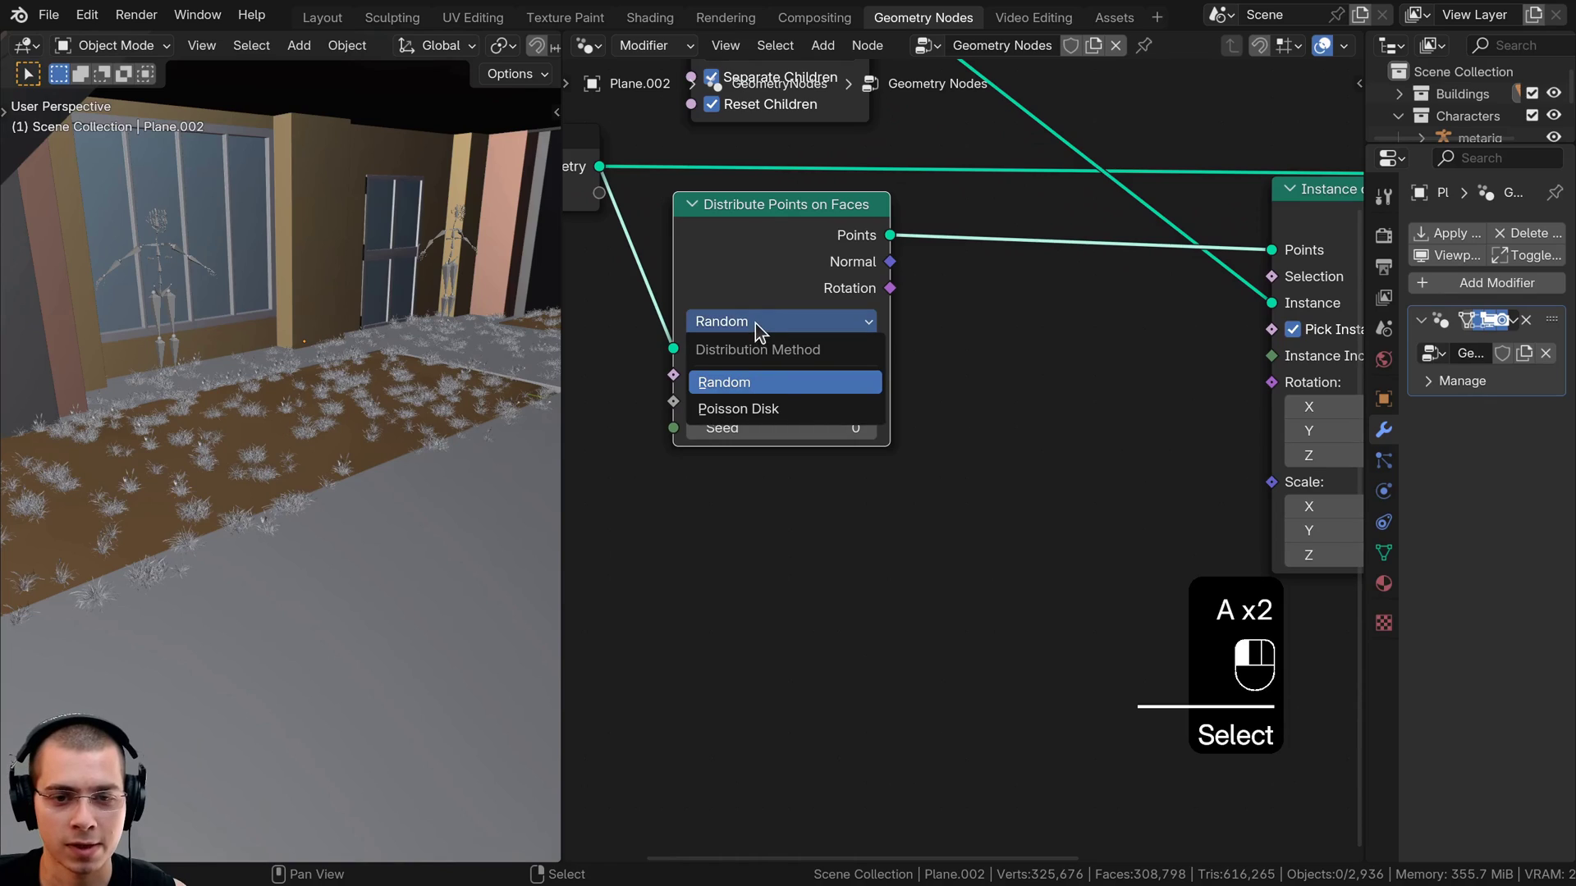
left_click(762, 407)
Set Distance Min of the Poisson Disk distribution to 0.05 m
middle_click_drag(345, 574, 373, 534)
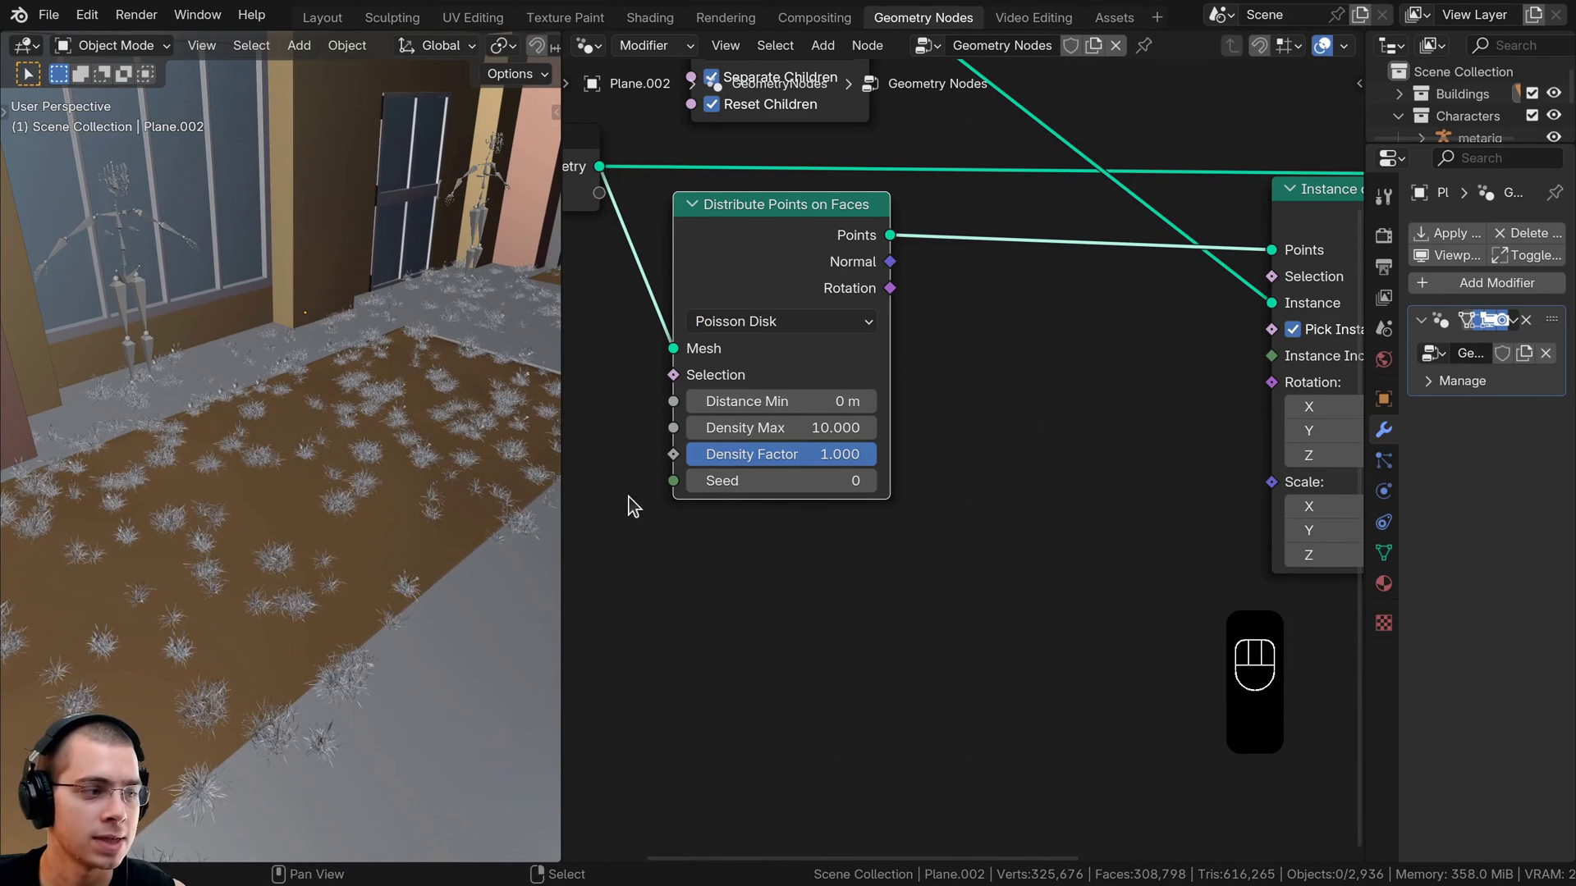
scroll(767, 451, "up", 1)
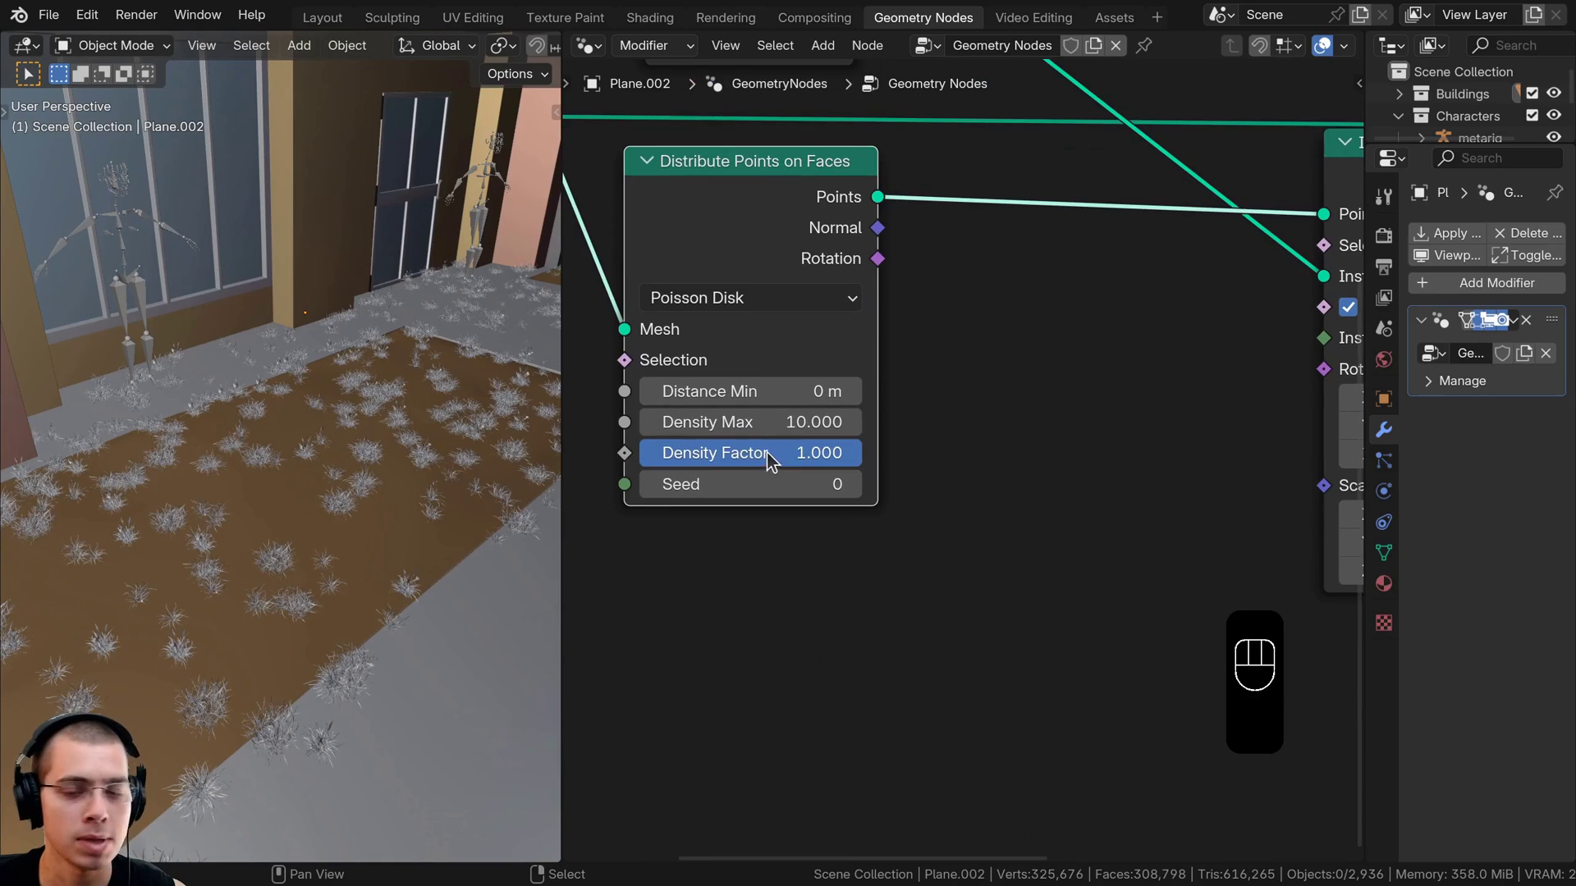
left_click(745, 397)
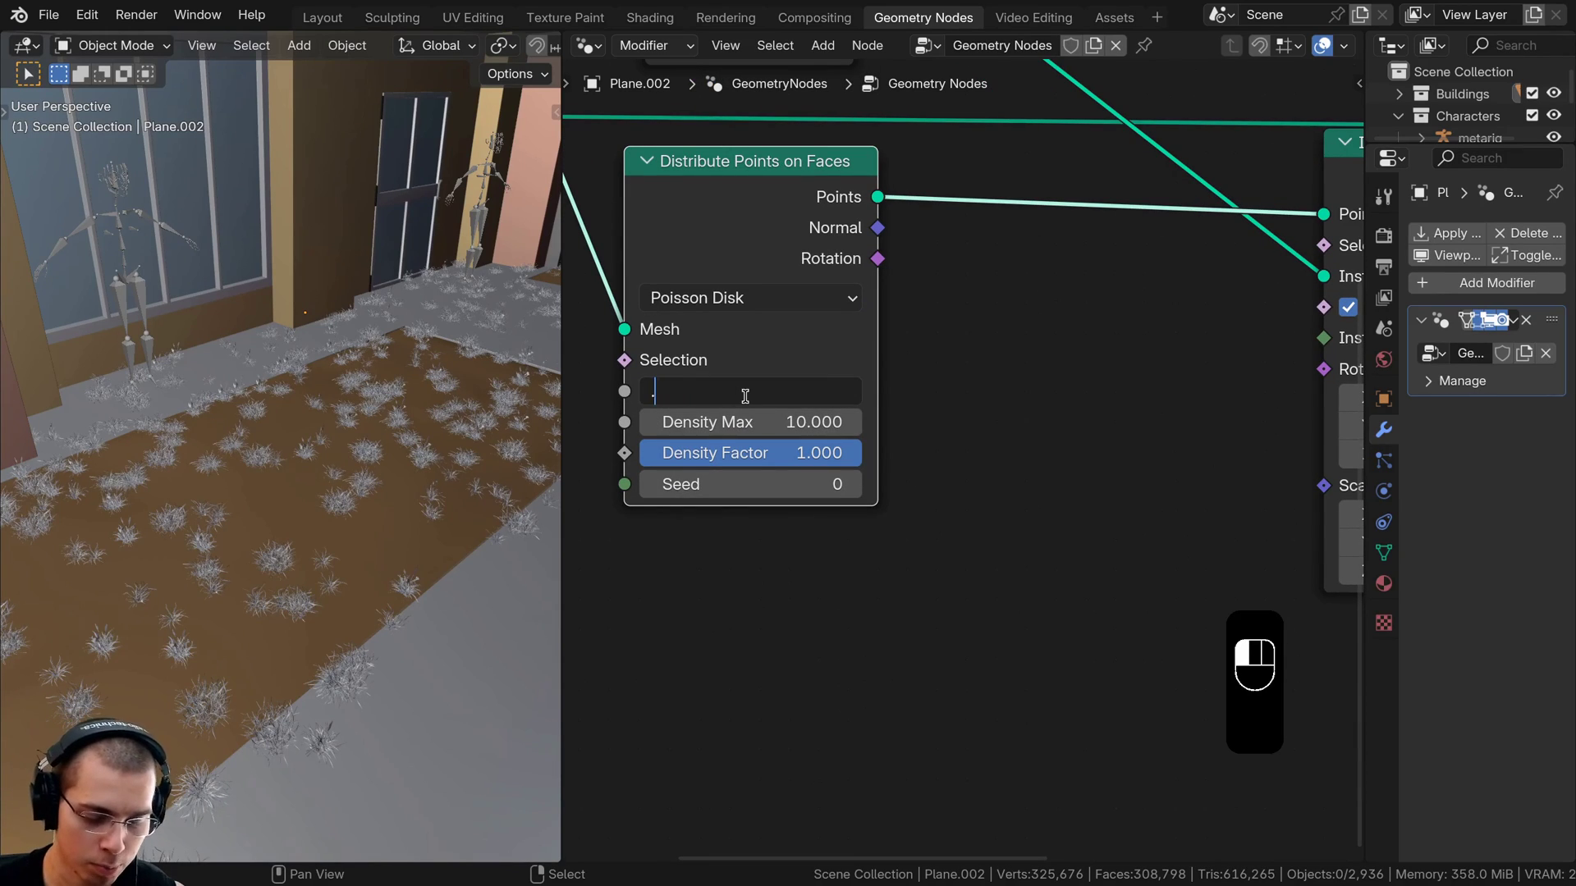
type(".05")
key("Return")
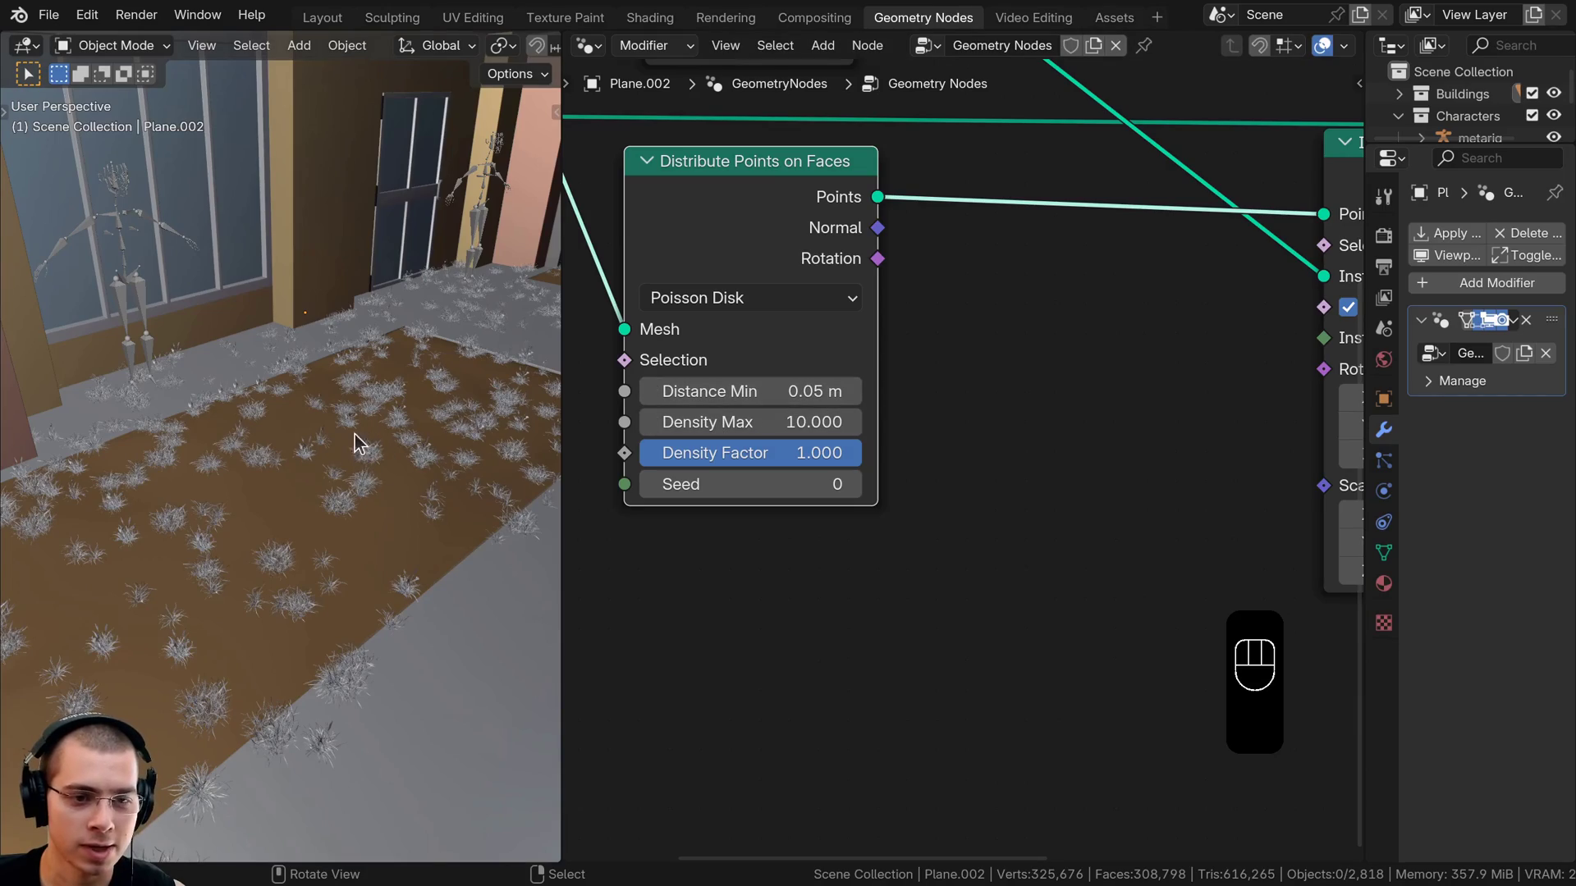
scroll(351, 492, "up", 6)
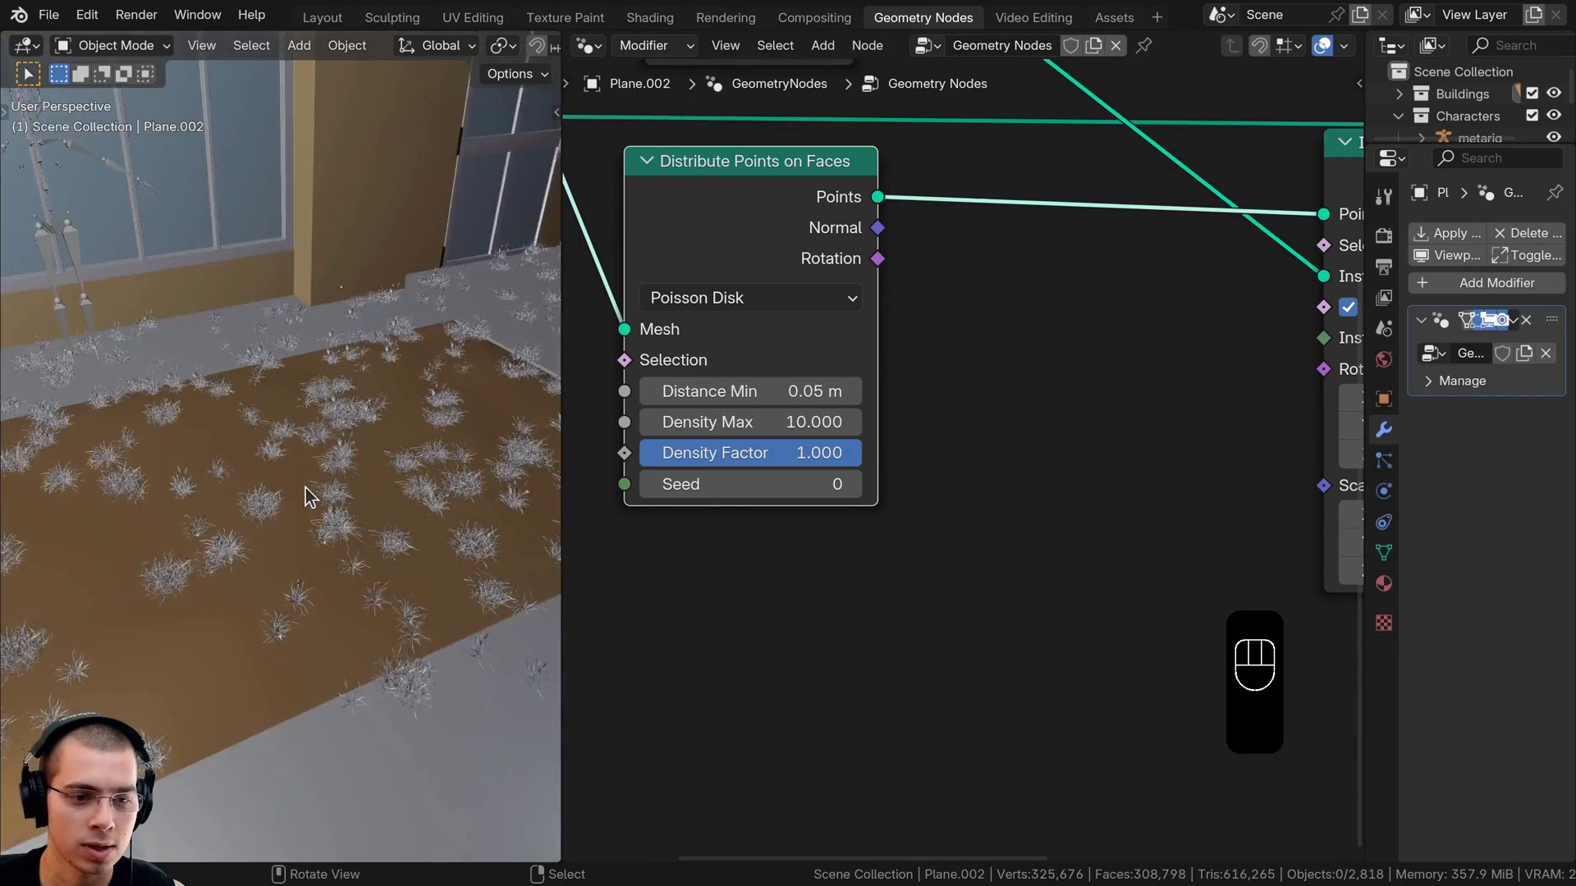
left_click_drag(740, 428, 1053, 427)
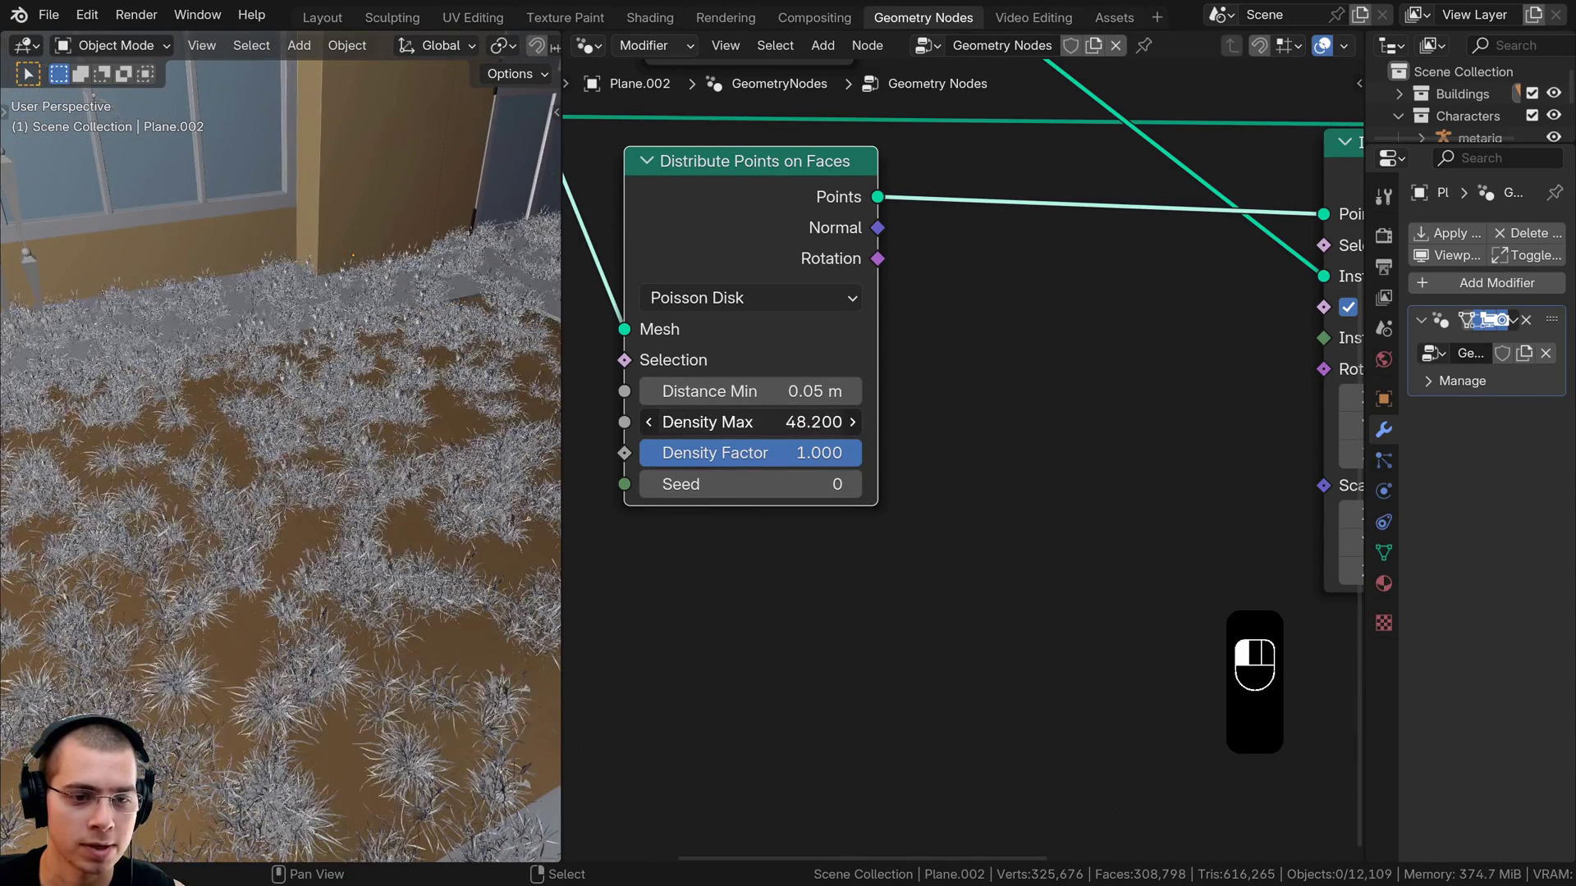
right_click(740, 428)
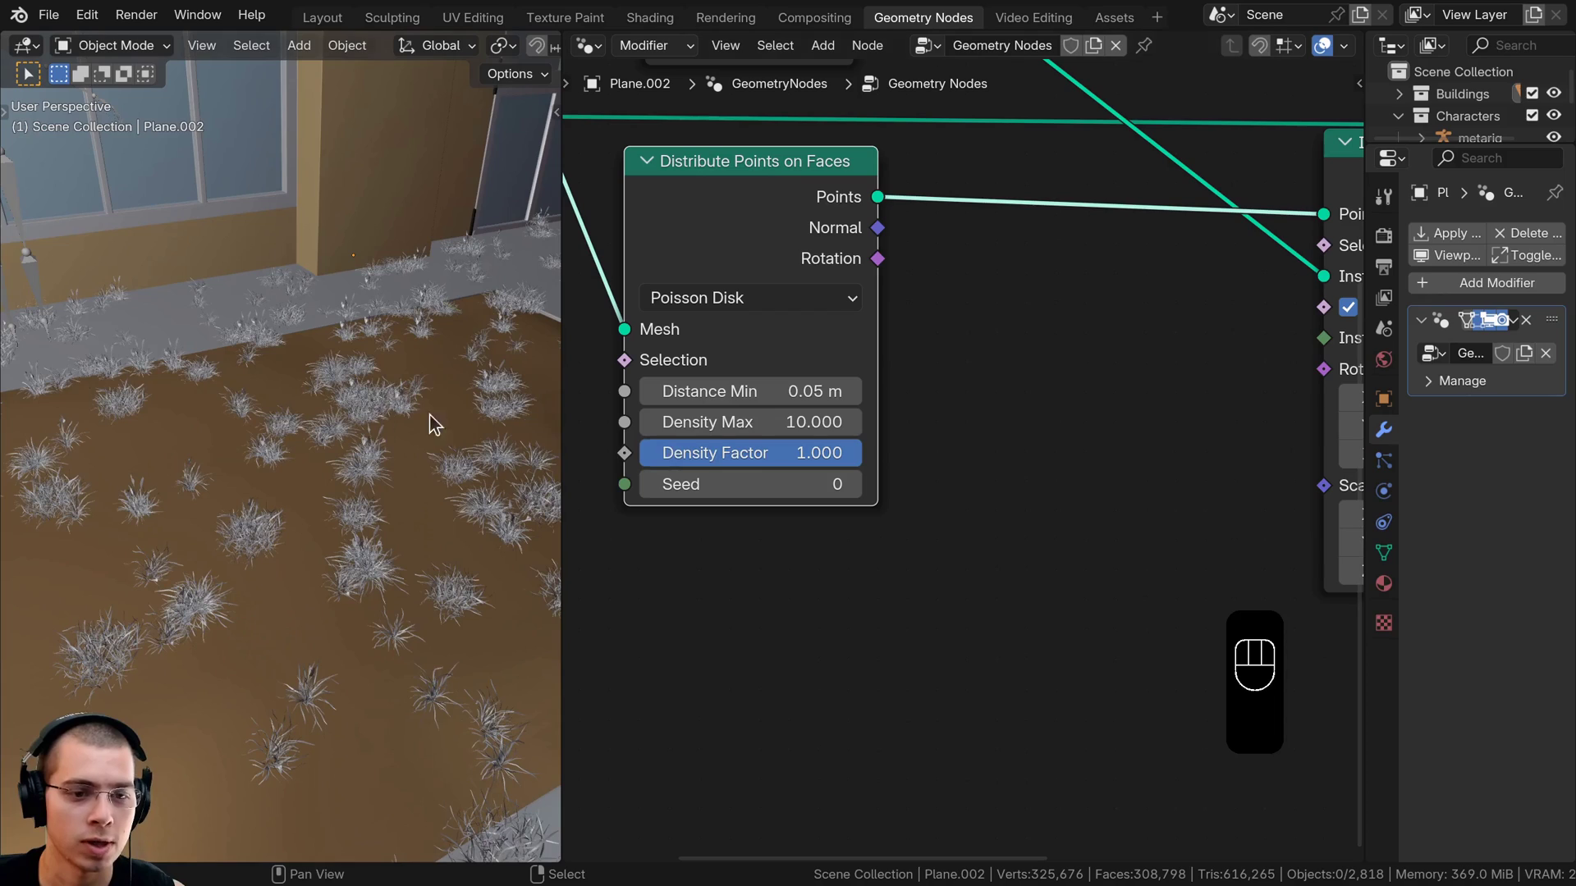
Set Density Max to 100 and inspect the grass coverage on the dirt patches around the stairs
left_click(770, 423)
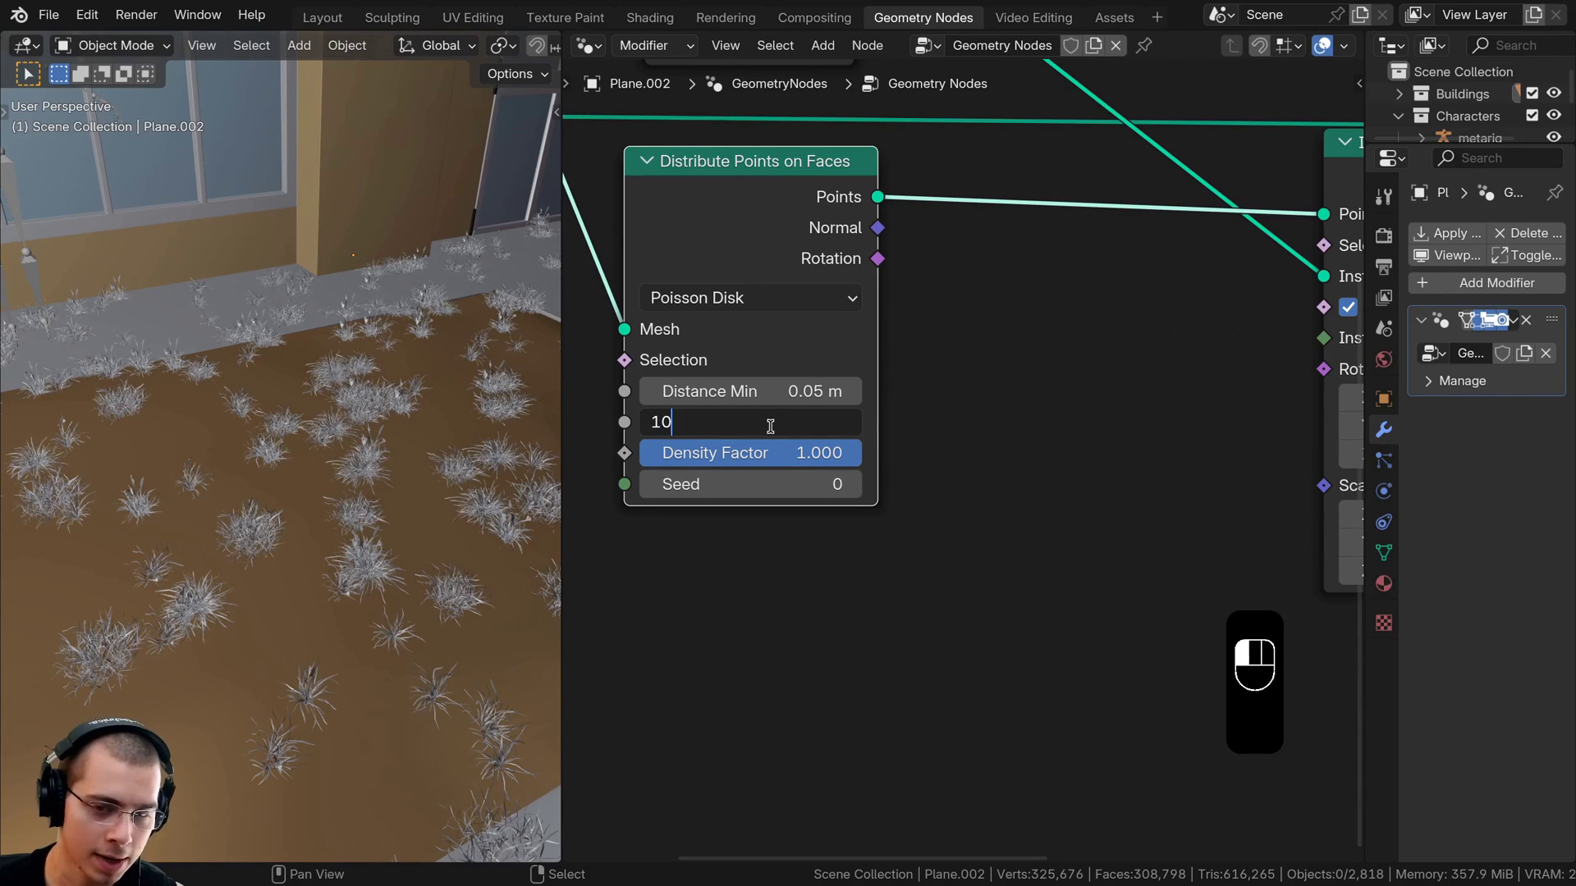
key("Return")
middle_click_drag(271, 460, 430, 541)
middle_click_drag(205, 530, 336, 498, "shift")
scroll(317, 491, "up", 4)
middle_click_drag(297, 403, 292, 444)
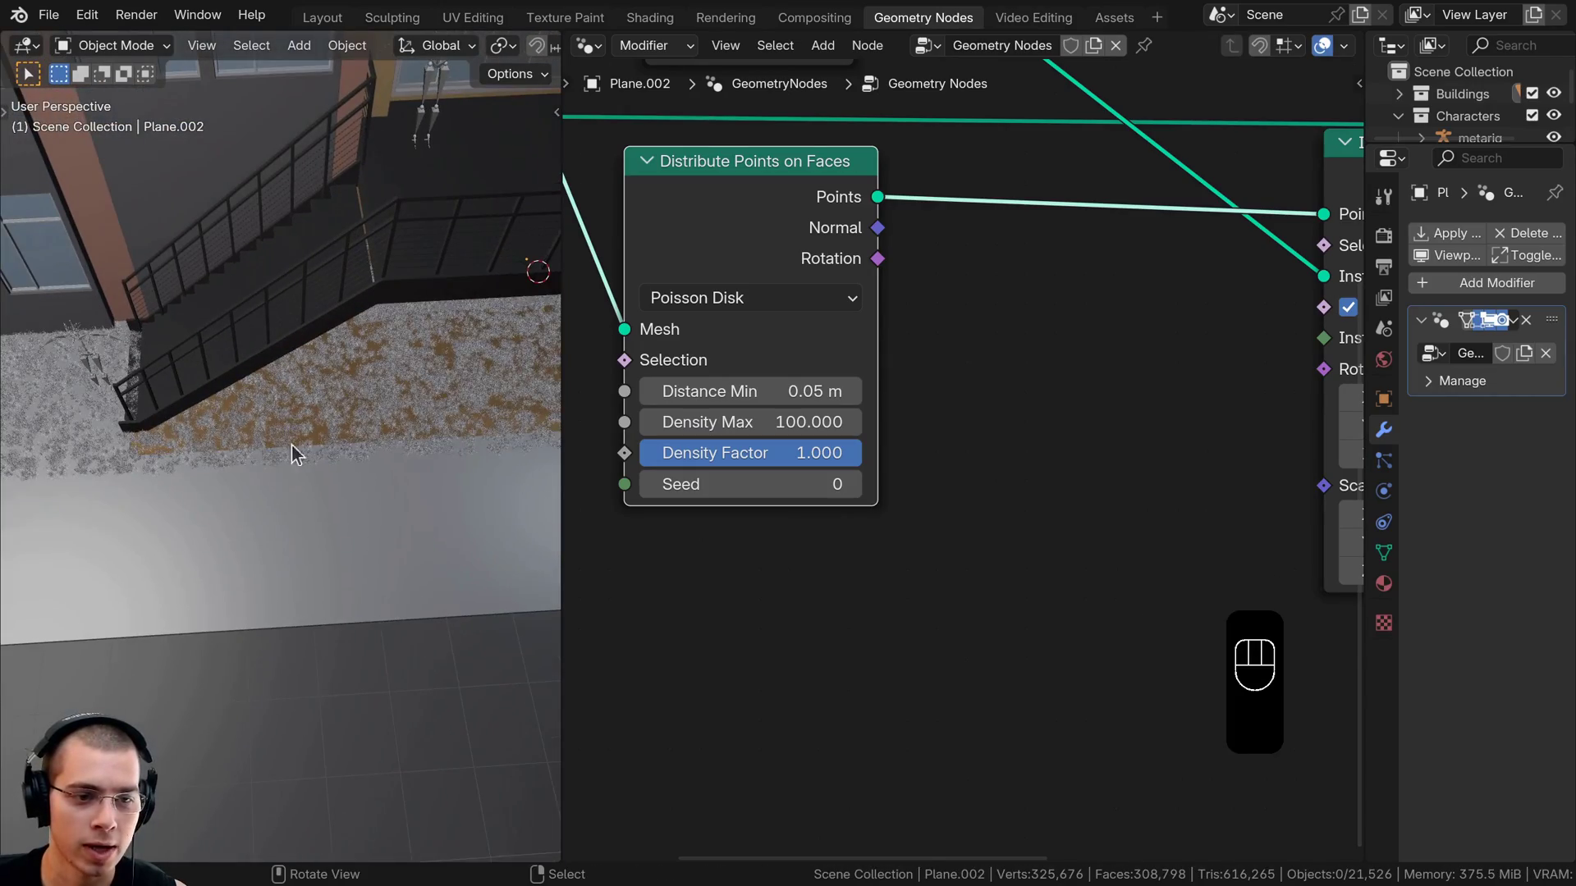
middle_click_drag(332, 322, 443, 421, "shift")
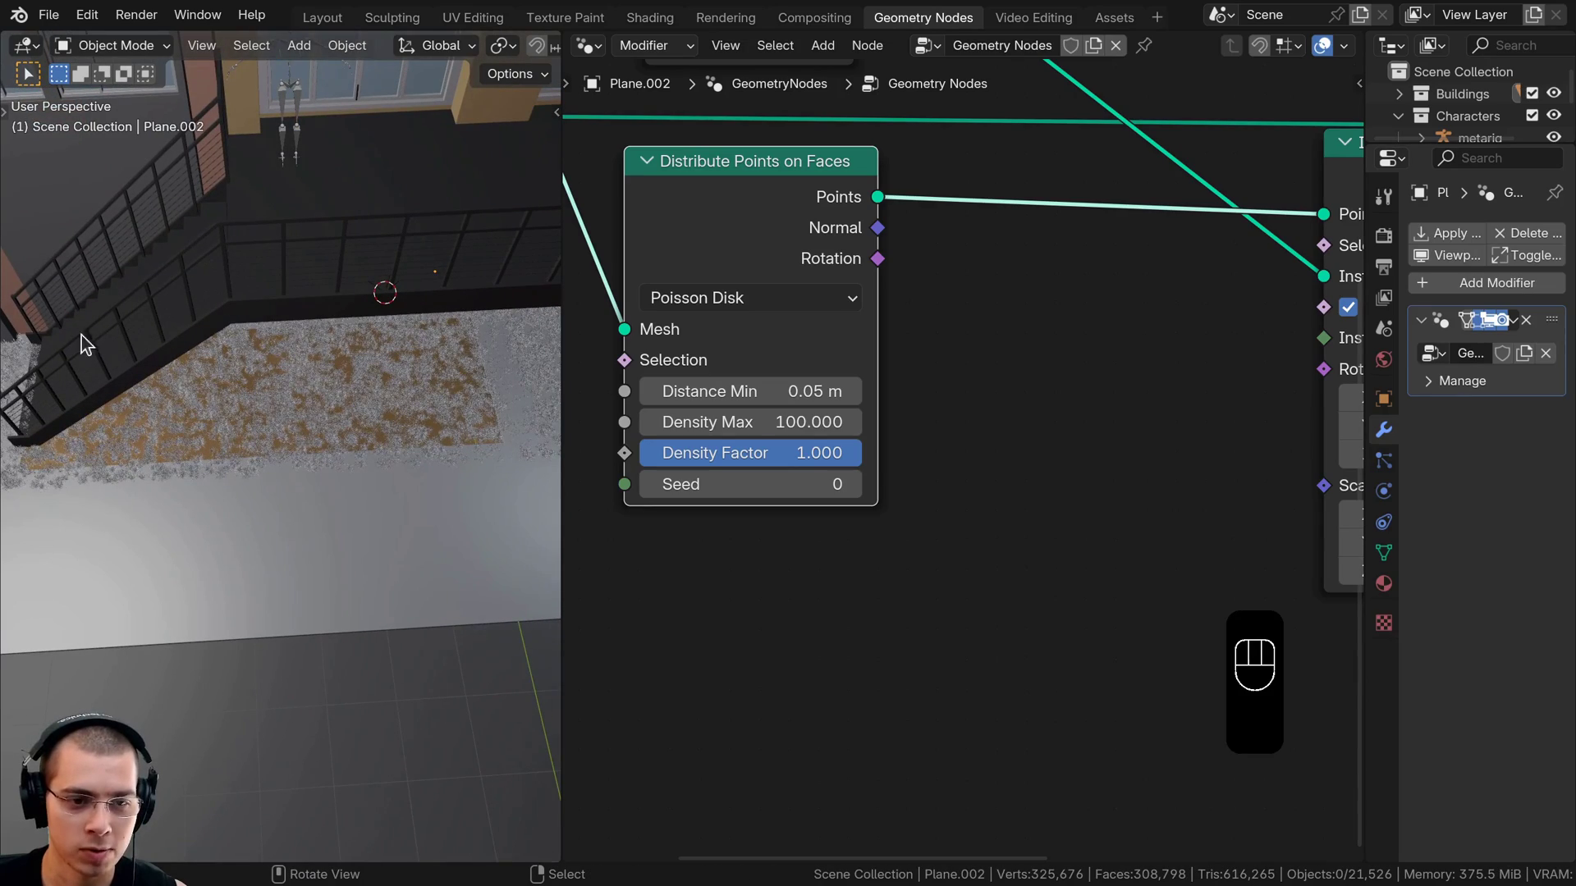
Select the dirt plane with the grass modifier and switch it to Weight Paint mode
middle_click_drag(193, 392, 86, 376)
scroll(763, 440, "down", 6)
middle_click_drag(823, 334, 894, 390)
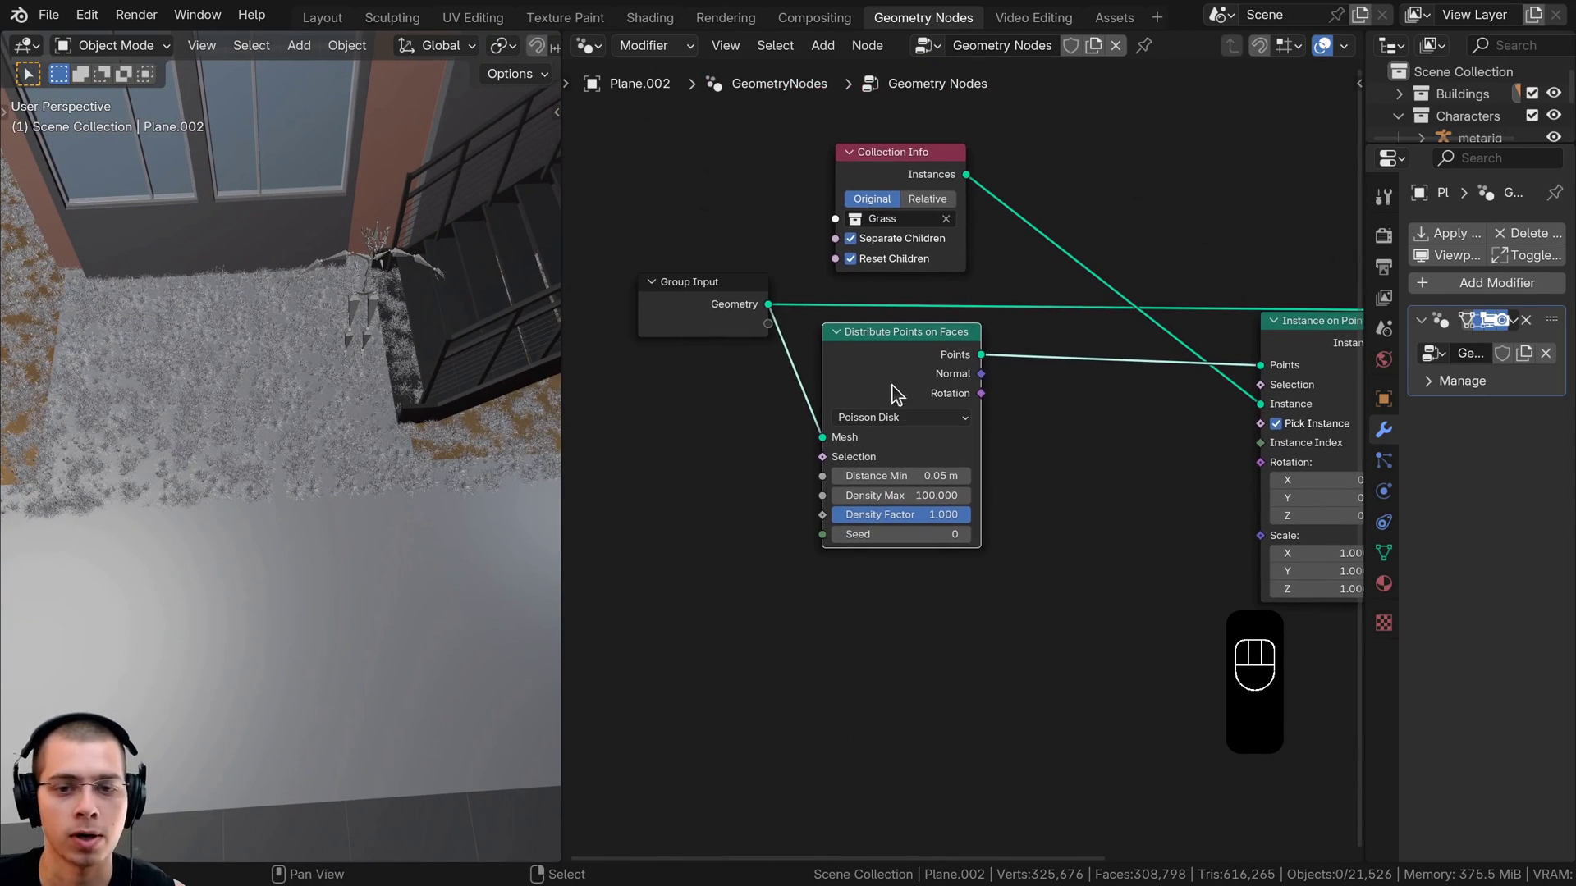
left_click_drag(894, 391, 901, 391)
scroll(780, 555, "up", 2)
middle_click_drag(774, 549, 780, 555)
left_click_drag(780, 555, 780, 556)
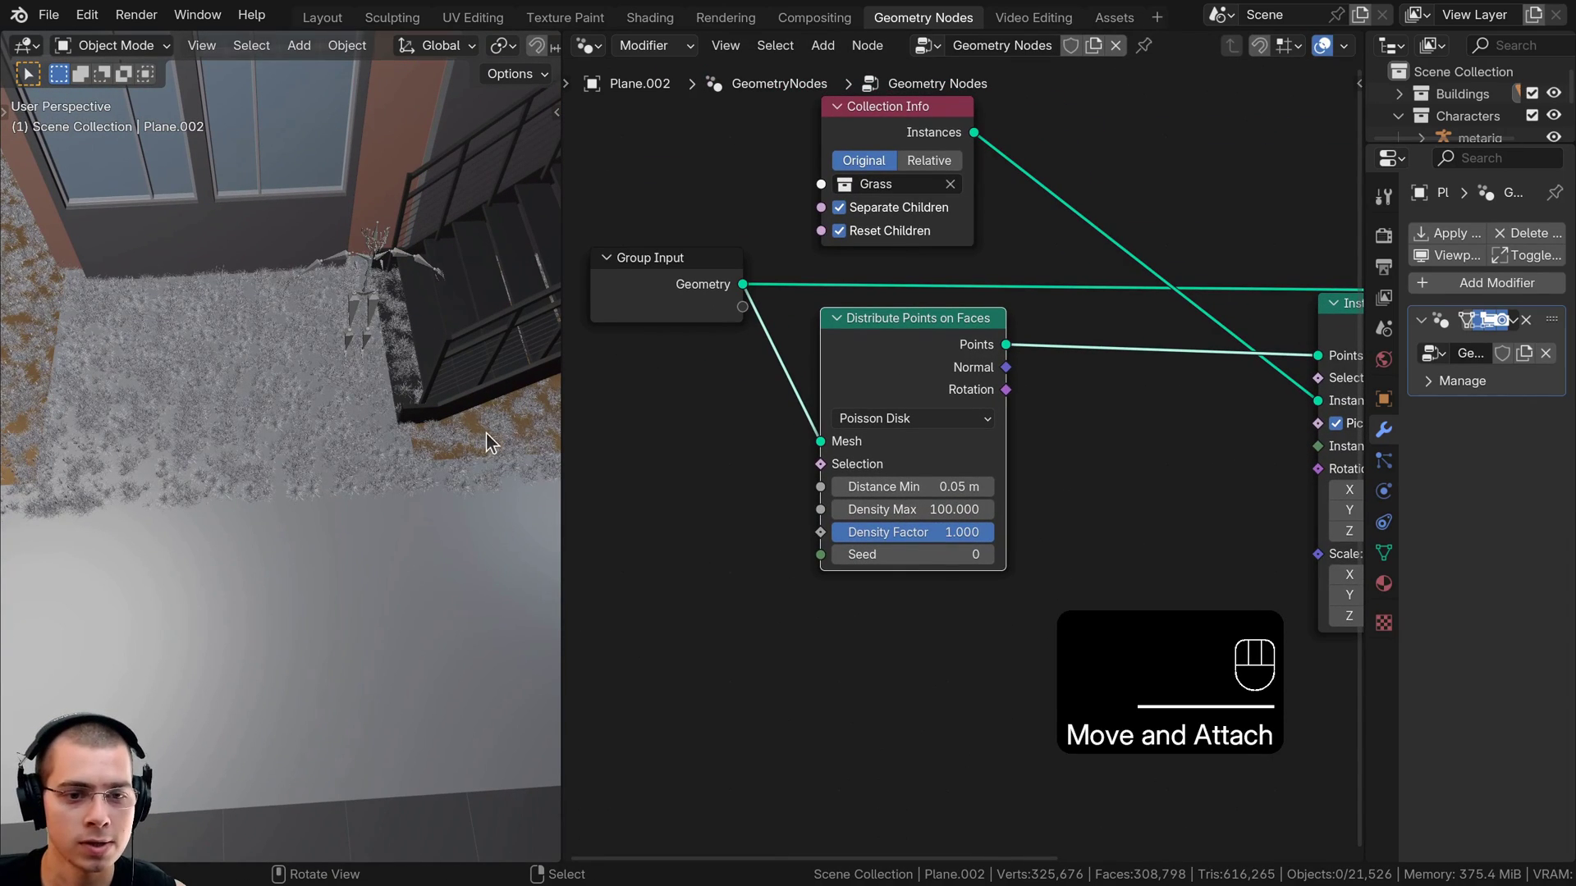
left_click(506, 437)
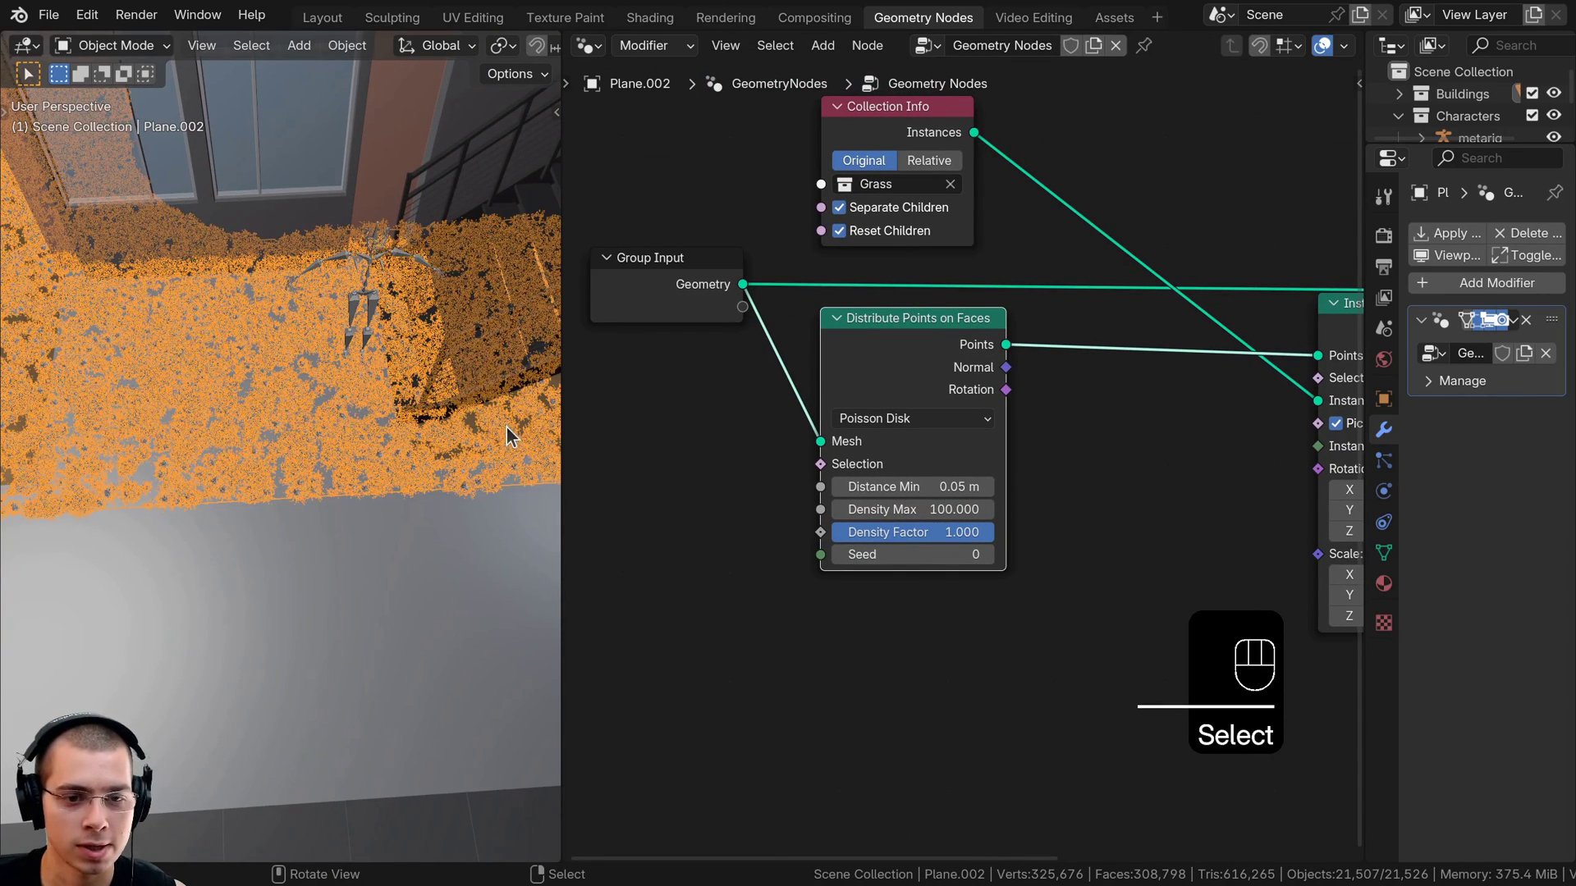
left_click(122, 52)
left_click(122, 167)
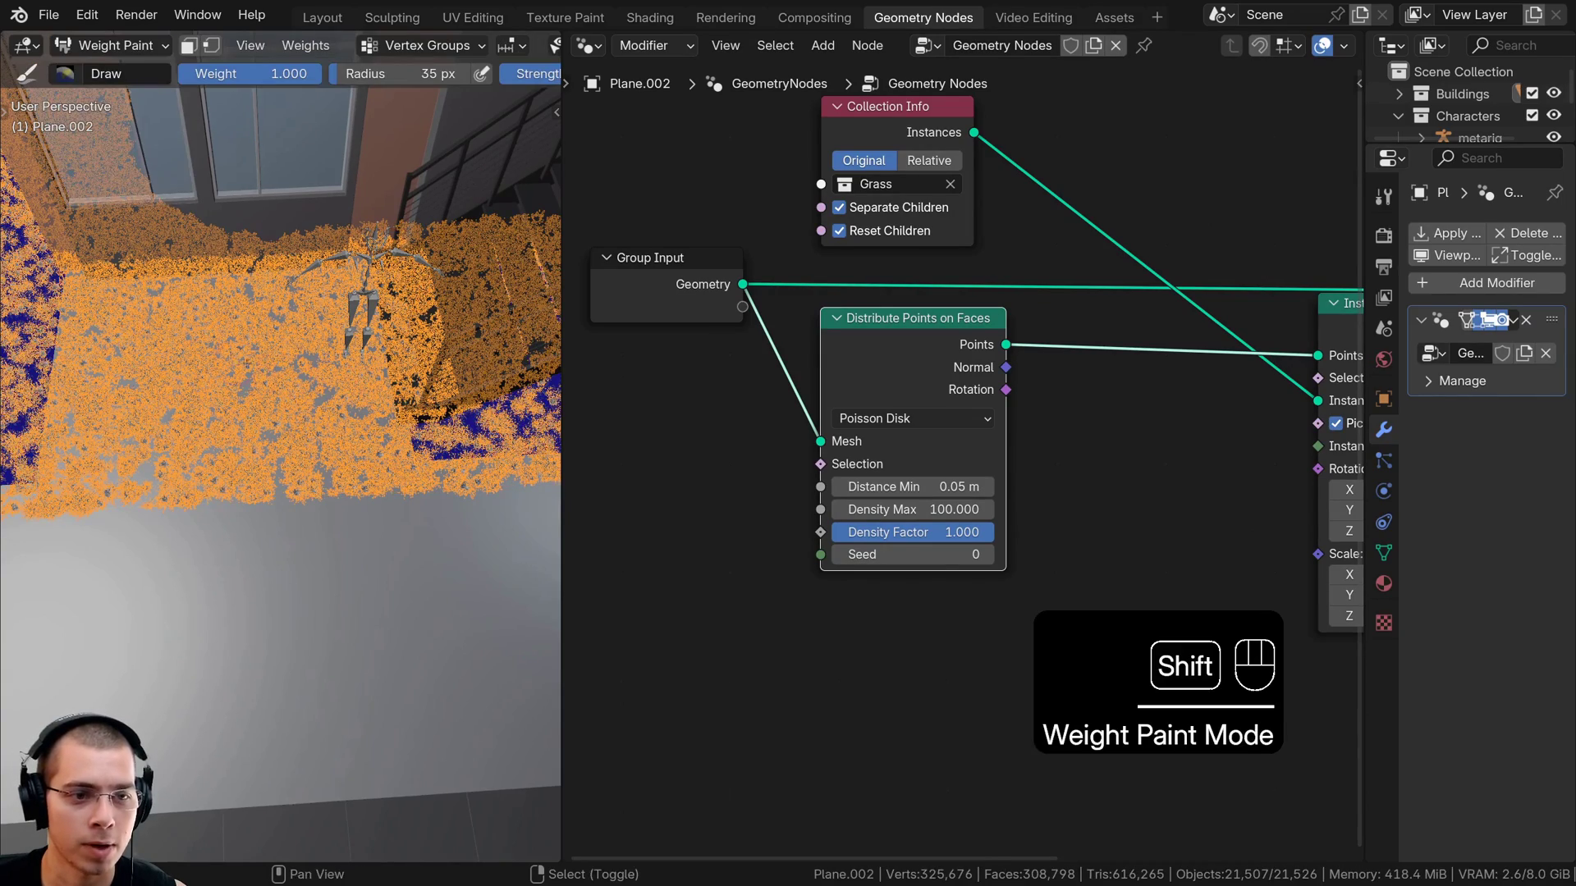
Set the brush radius to 67 px and paint a short full-weight stroke on the dirt patch by the building's side wall
middle_click_drag(247, 362, 518, 335, "shift")
scroll(281, 328, "up", 3)
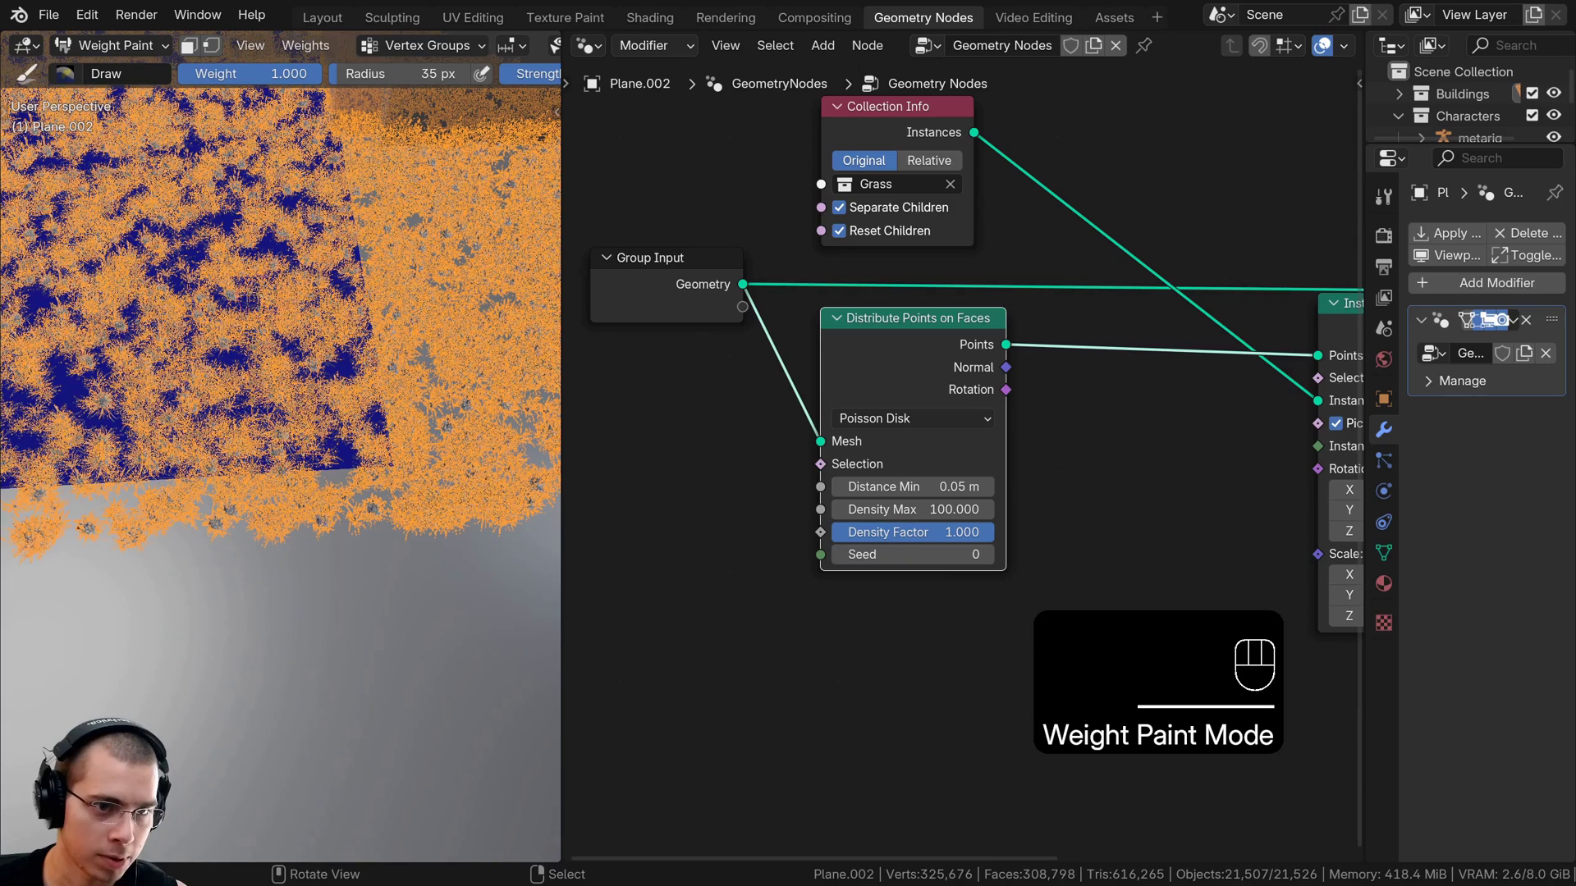
key("f")
left_click(246, 191)
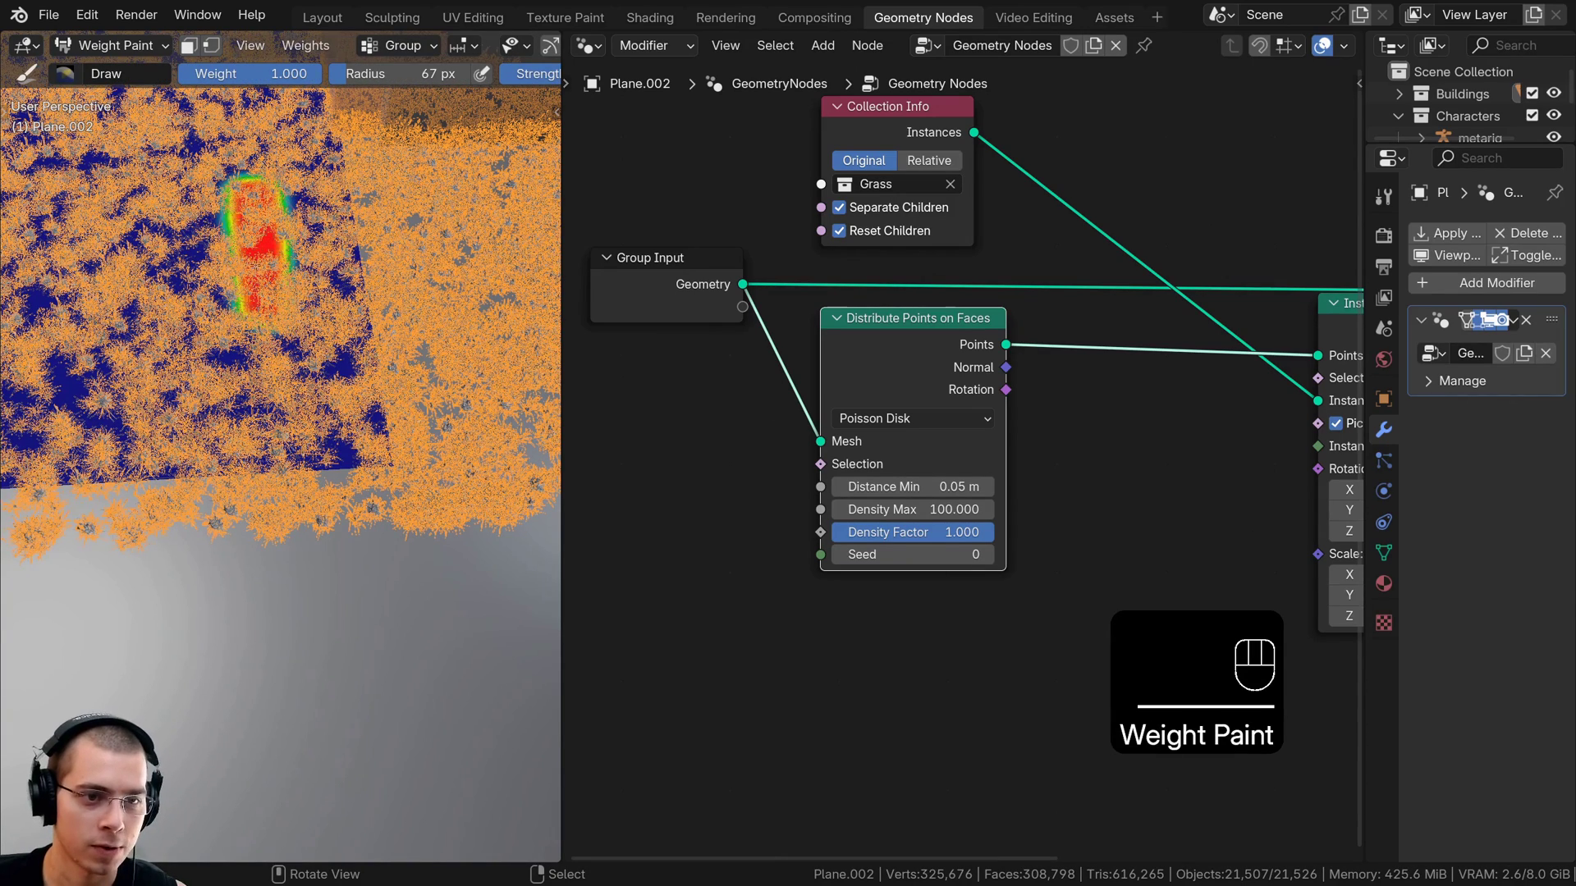
Expose the Density Factor of Distribute Points on Faces as an input of the Group Input node
middle_click_drag(815, 433, 830, 424)
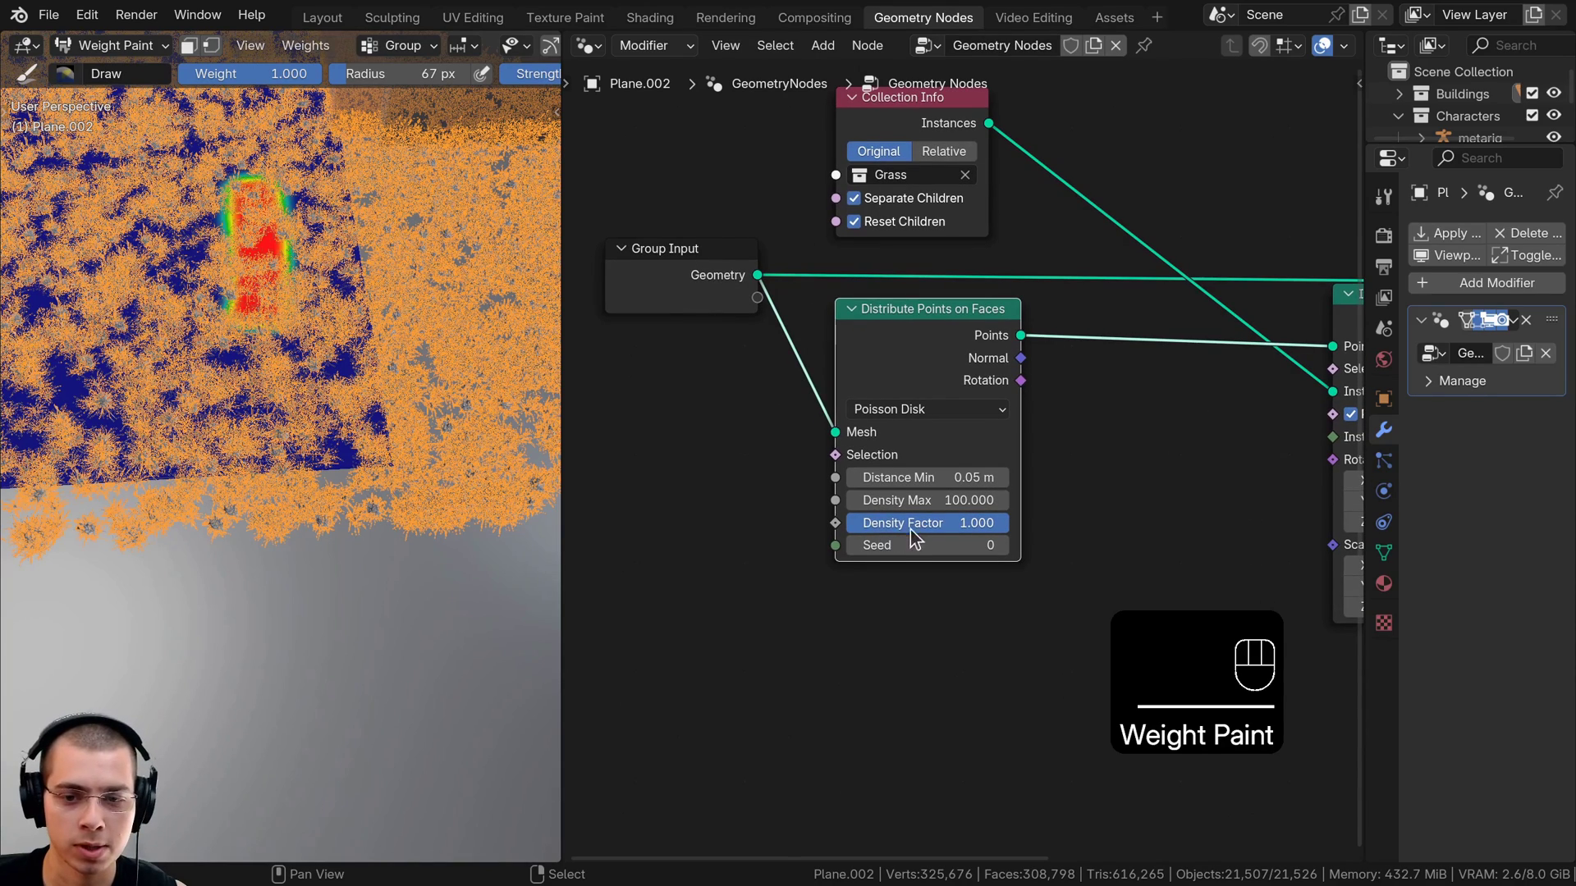
left_click_drag(836, 526, 743, 300)
left_click_drag(733, 305, 712, 305)
Switch the modifier's Density Factor to an attribute input and assign the Group vertex group to it
left_click_drag(1364, 380, 1161, 443)
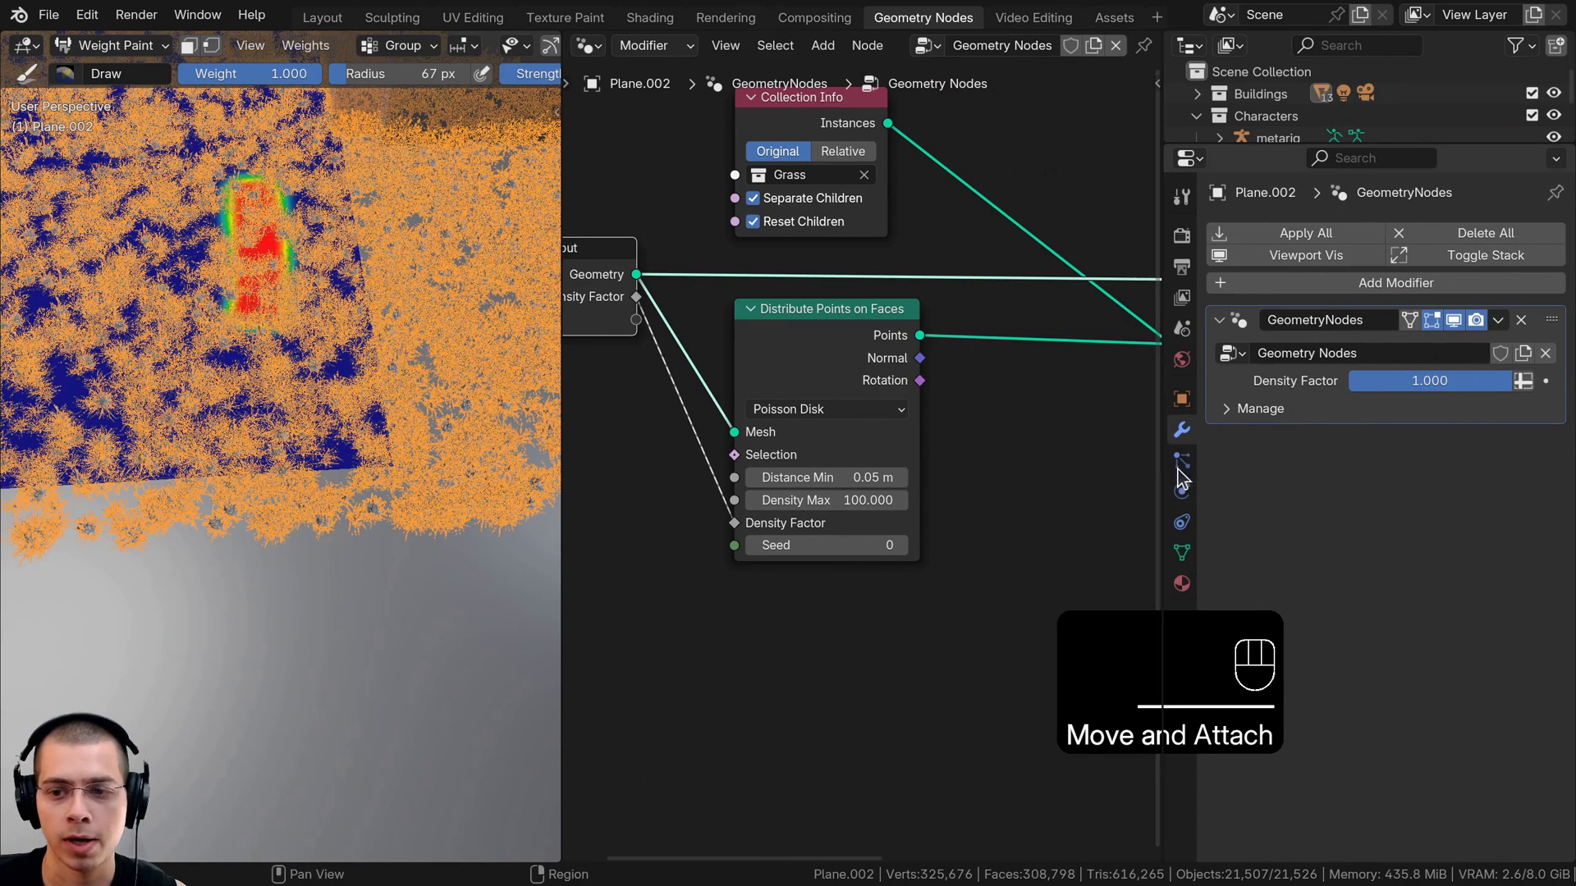
left_click(1522, 382)
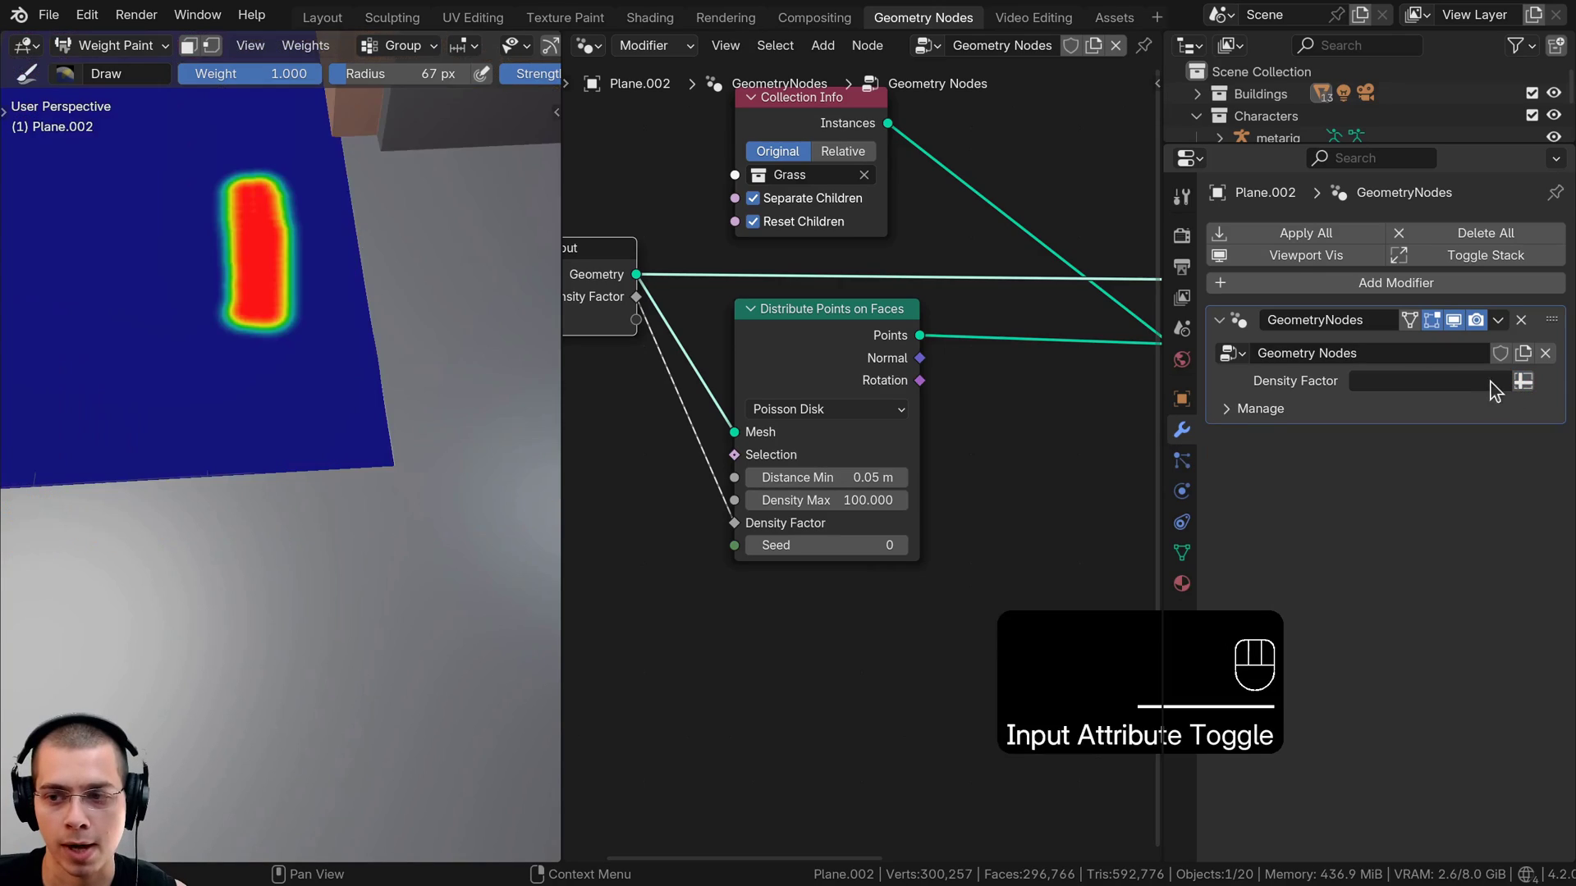
left_click(1395, 380)
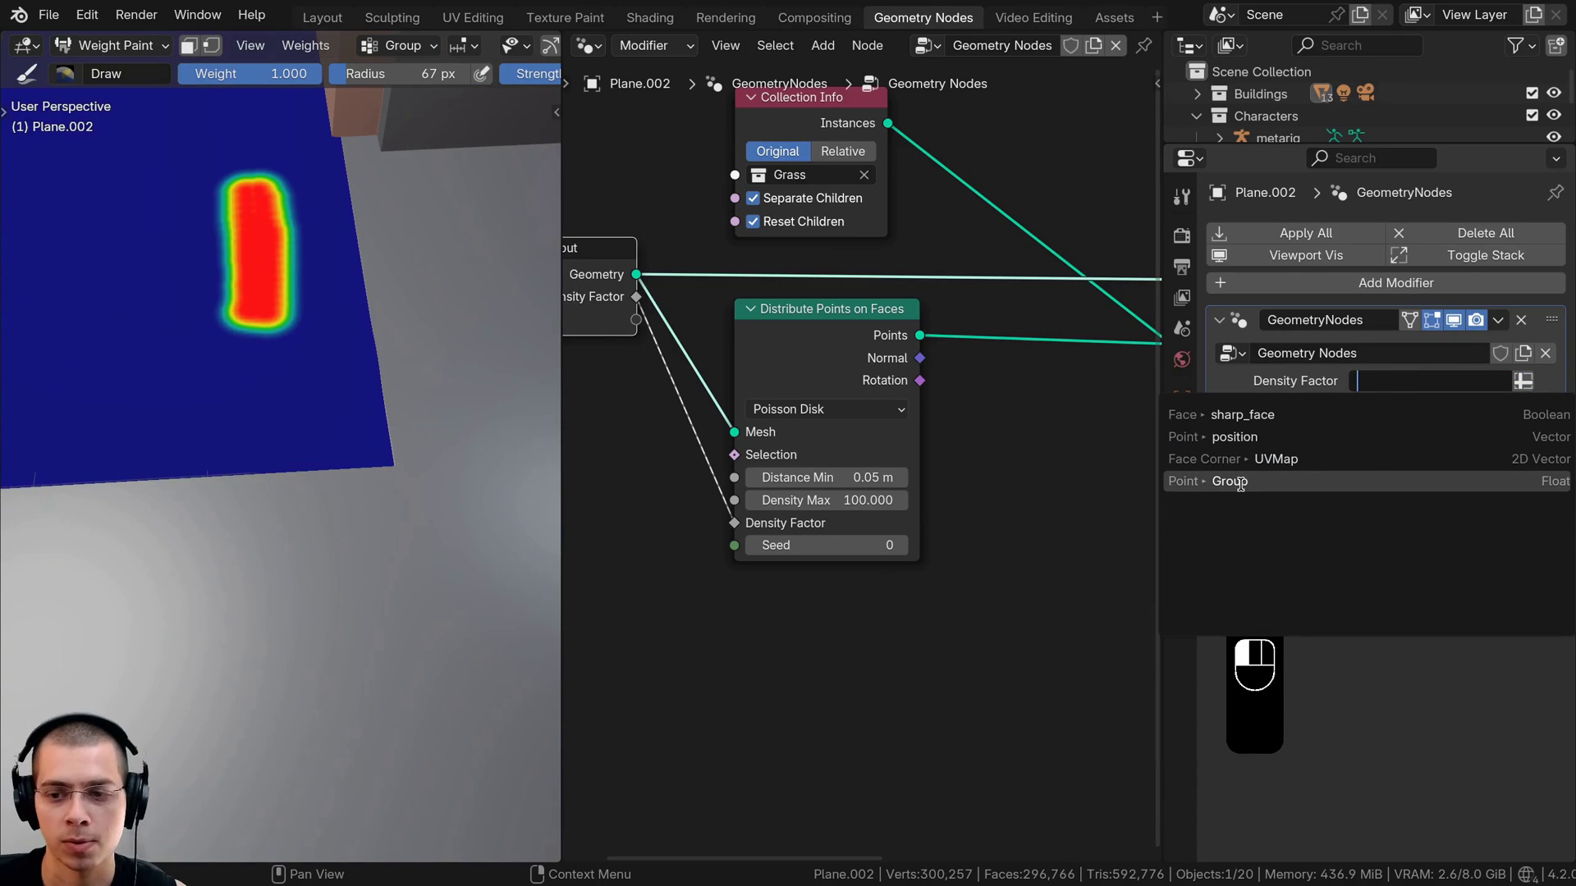
left_click(1491, 491)
Paint more full-weight strokes around the first one on the side dirt patch to grow grass there
middle_click_drag(178, 292, 259, 340)
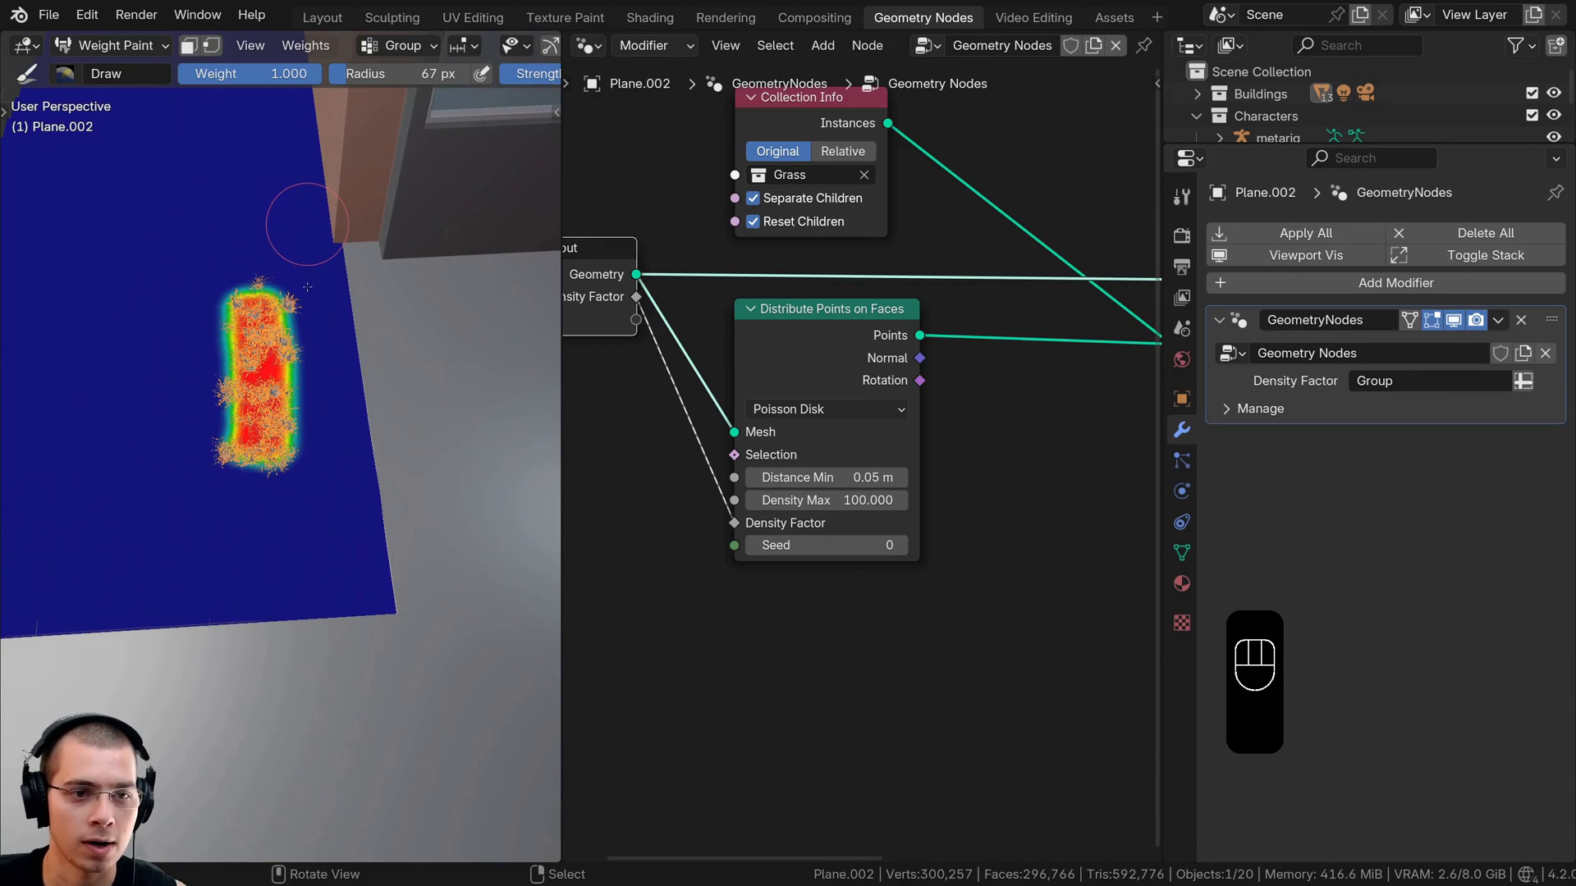
left_click_drag(307, 224, 312, 525)
mouse_move(258, 213)
left_mouse_down()
mouse_move(261, 525)
mouse_move(232, 552)
left_mouse_up()
scroll(836, 468, "down", 2)
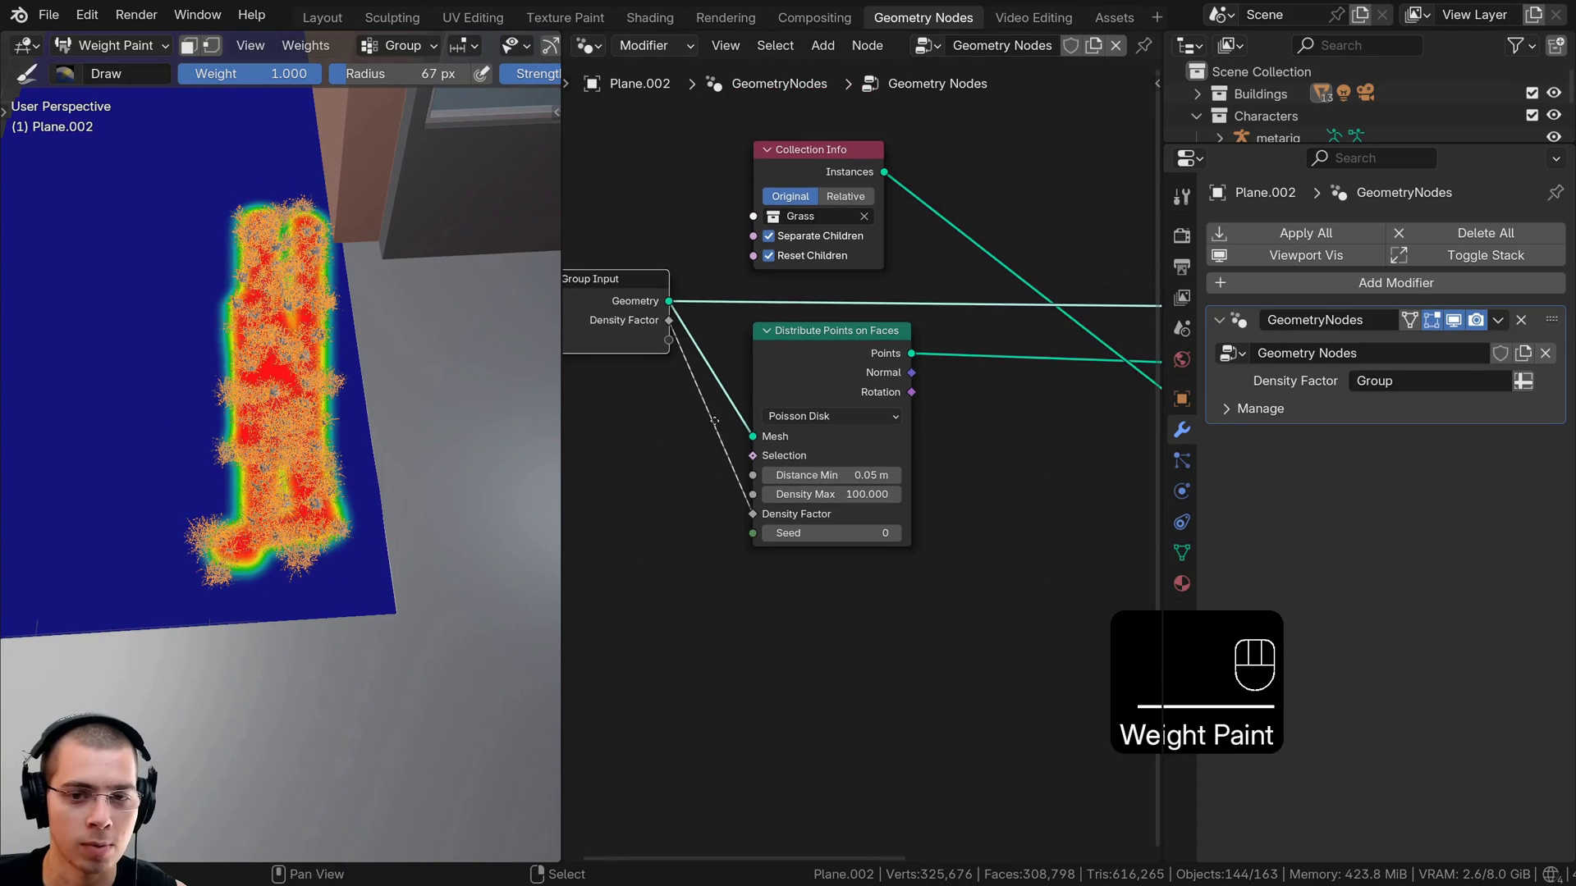
left_click_drag(271, 188, 209, 362)
middle_click_drag(1040, 510, 1054, 522)
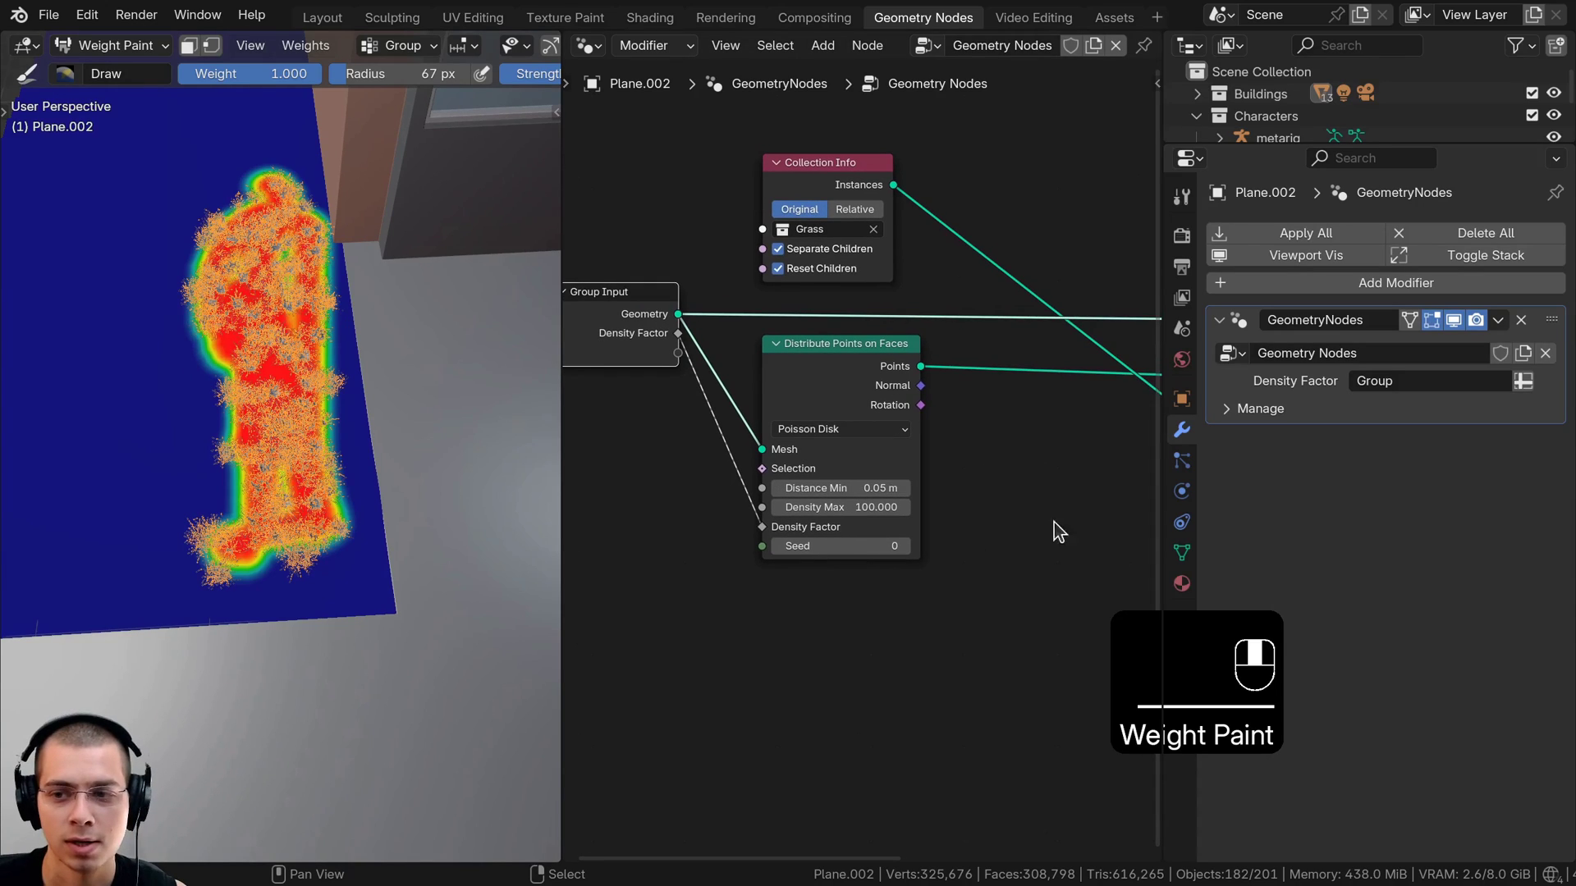
Turn off the Geometry Nodes modifier's viewport display and widen the painted weight area on the side patch
left_click(1454, 321)
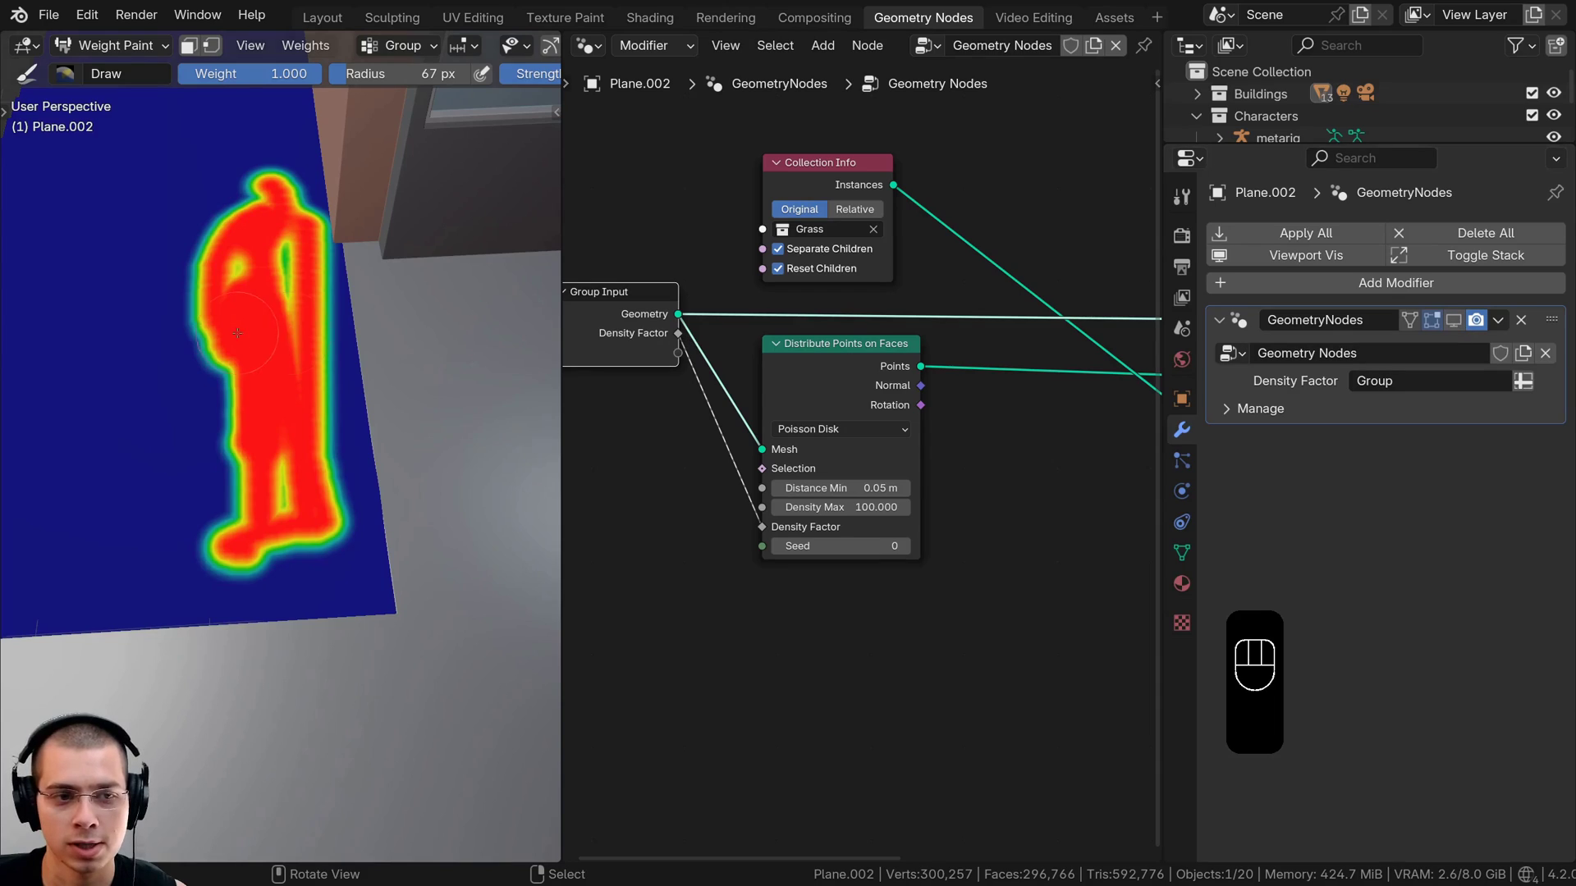
mouse_move(237, 332)
left_mouse_down()
mouse_move(210, 447)
mouse_move(280, 518)
left_mouse_up()
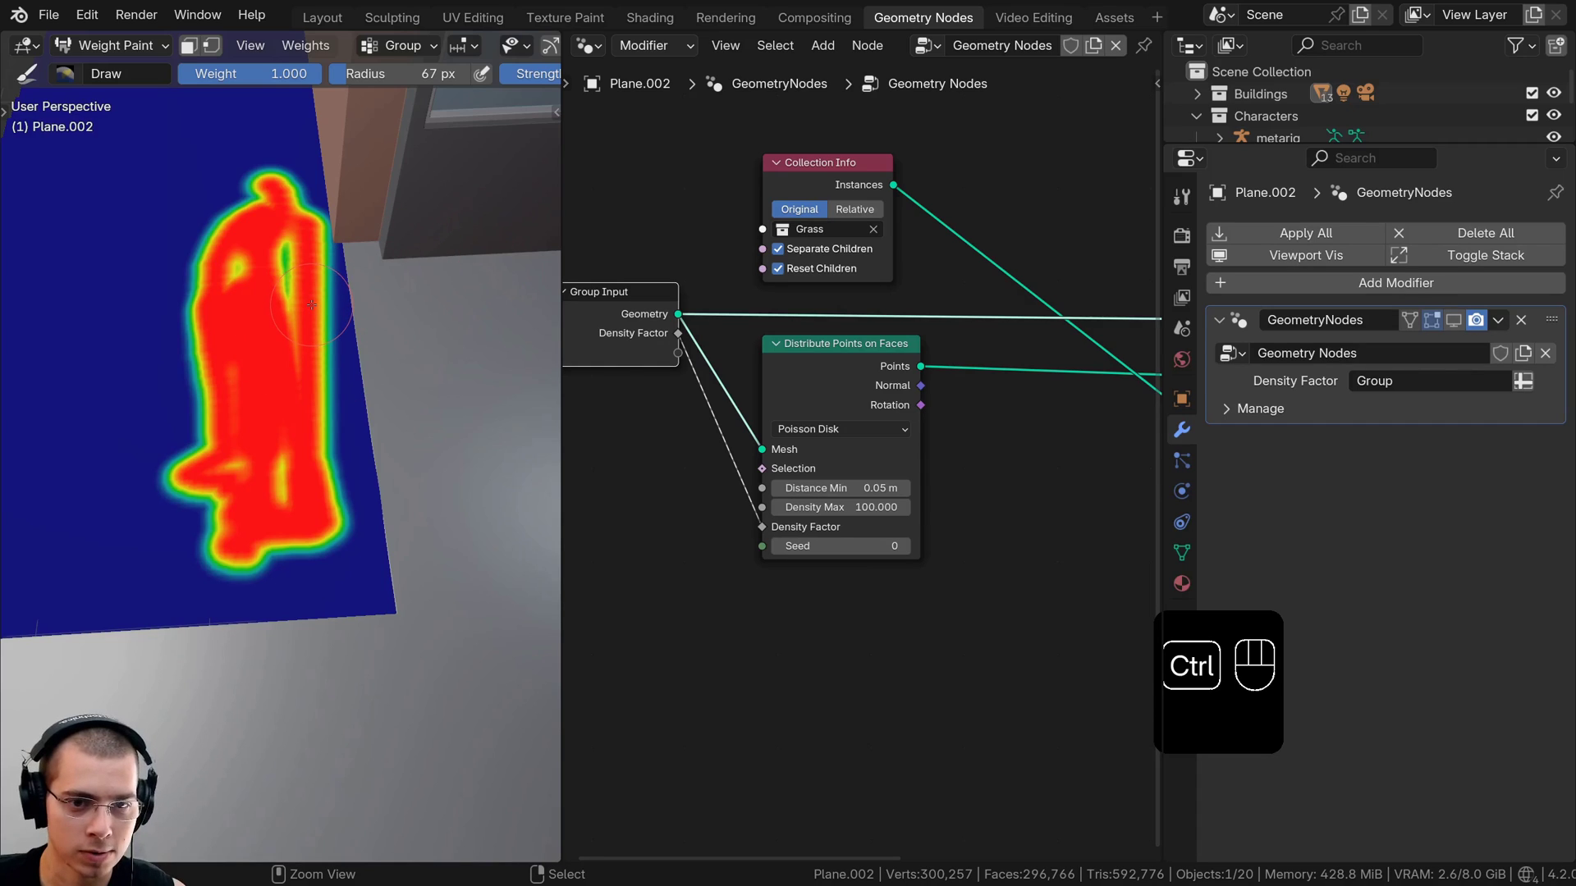
Maximize the 3D viewport, reduce the brush radius, and paint weights out to the side patch's front corner and sidewalk edge from the top view
key("ctrl+space")
key("KP_7")
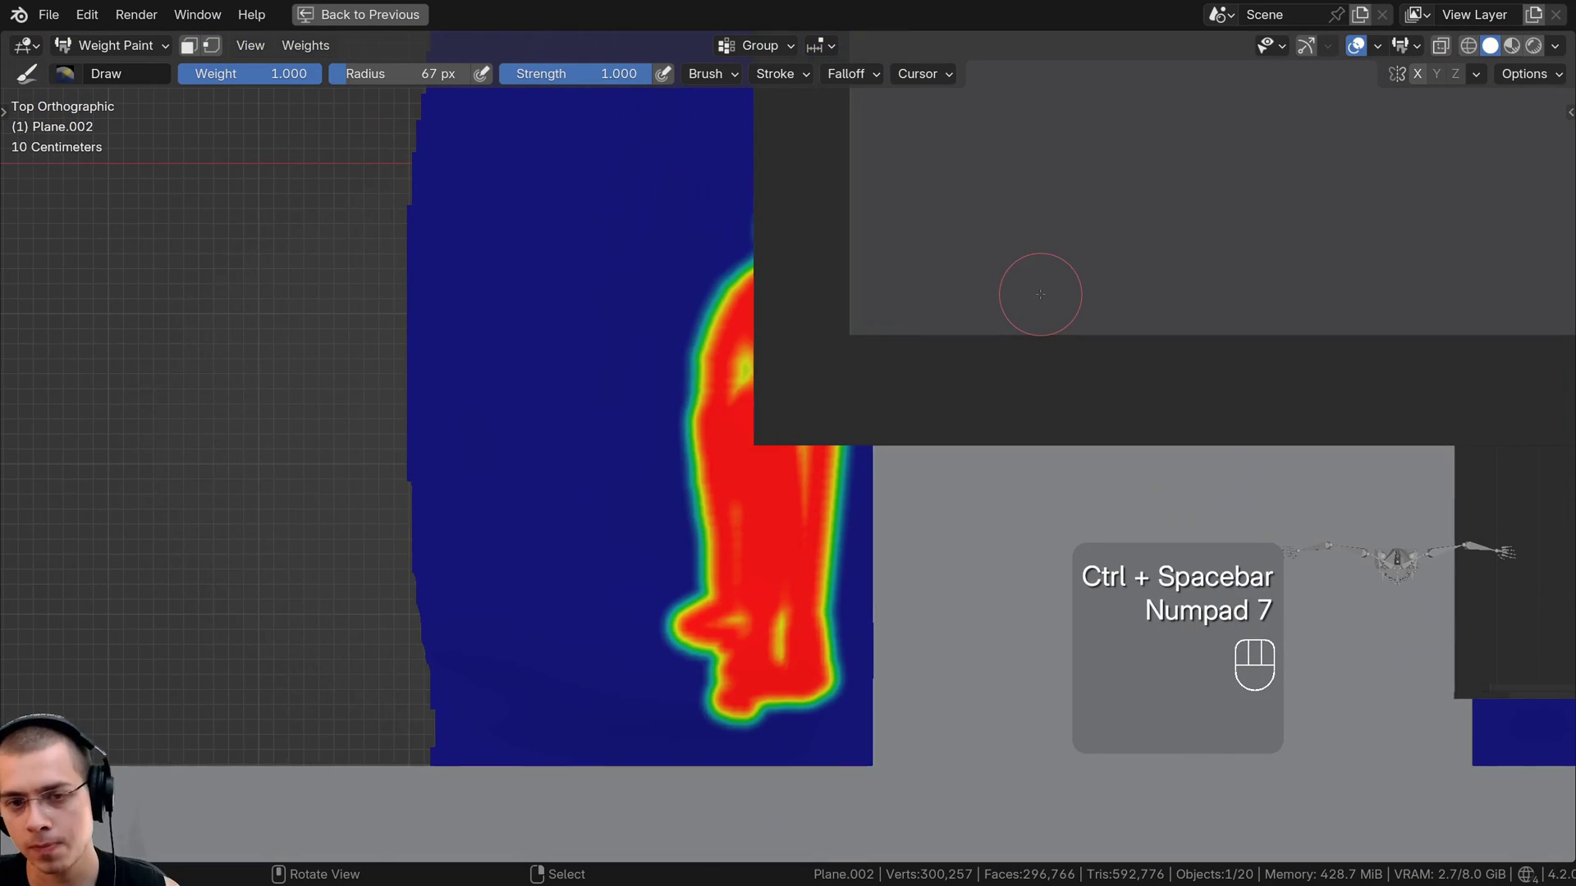
middle_click_drag(992, 427, 948, 263, "shift")
scroll(808, 345, "up", 2)
key("f")
left_click(843, 328)
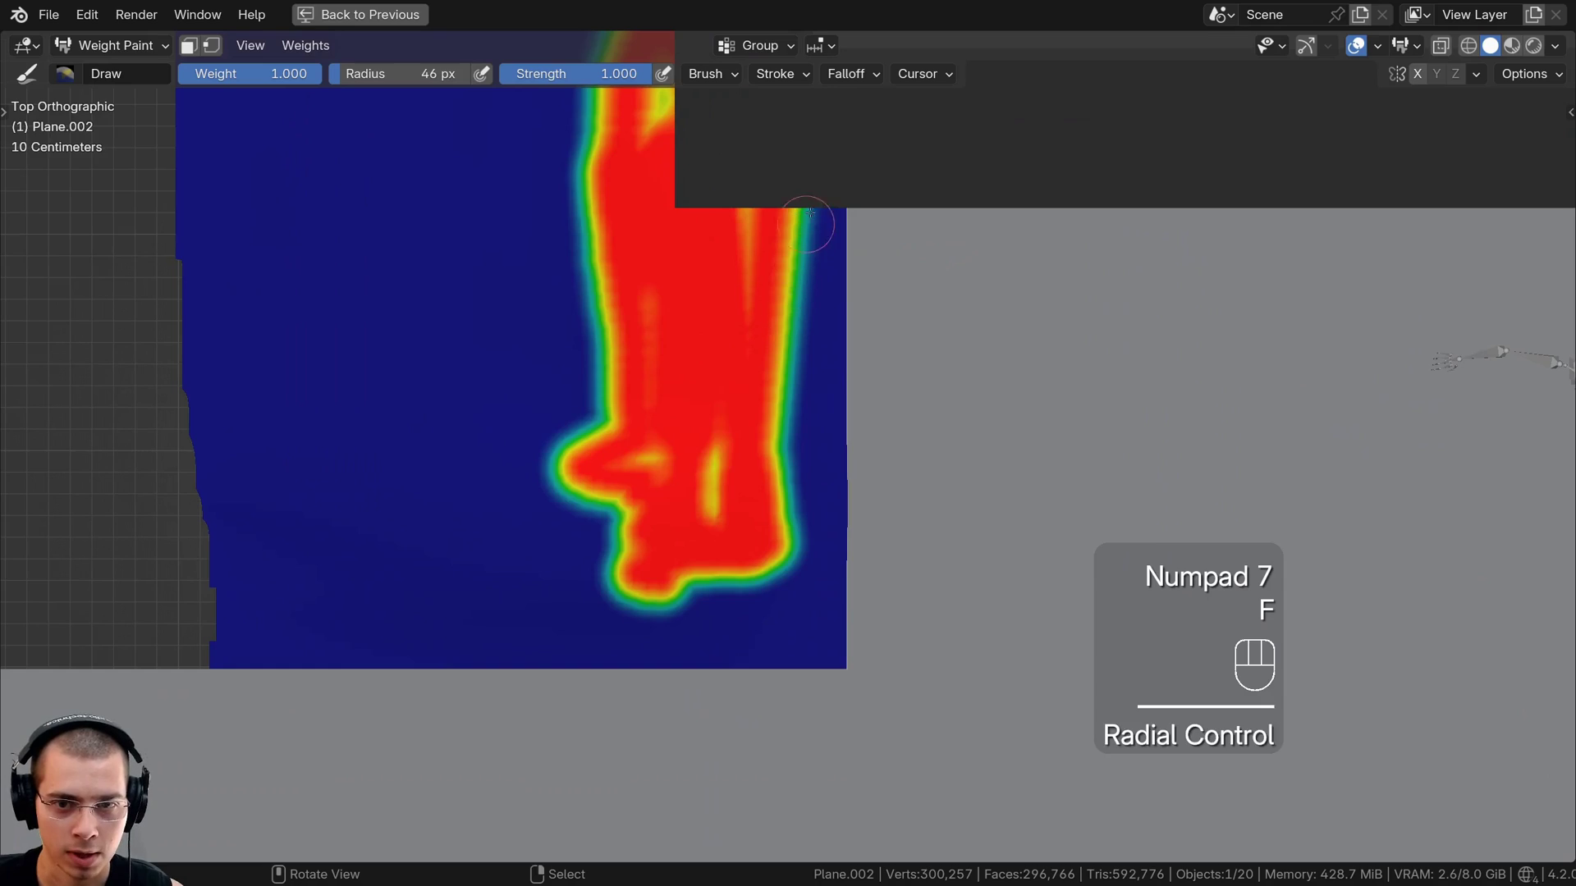
left_click_drag(826, 249, 825, 344)
key("f")
left_click(845, 356)
left_click_drag(799, 219, 804, 464)
mouse_move(815, 365)
left_mouse_down()
mouse_move(825, 648)
mouse_move(539, 630)
mouse_move(558, 574)
mouse_move(706, 566)
mouse_move(758, 514)
left_mouse_up()
Set the brush radius to 139 px and check the painted corner of the side patch from the camera view
key("f")
left_click(592, 630)
key("KP_0")
middle_click_drag(843, 591, 829, 566, "shift")
scroll(633, 563, "up", 5)
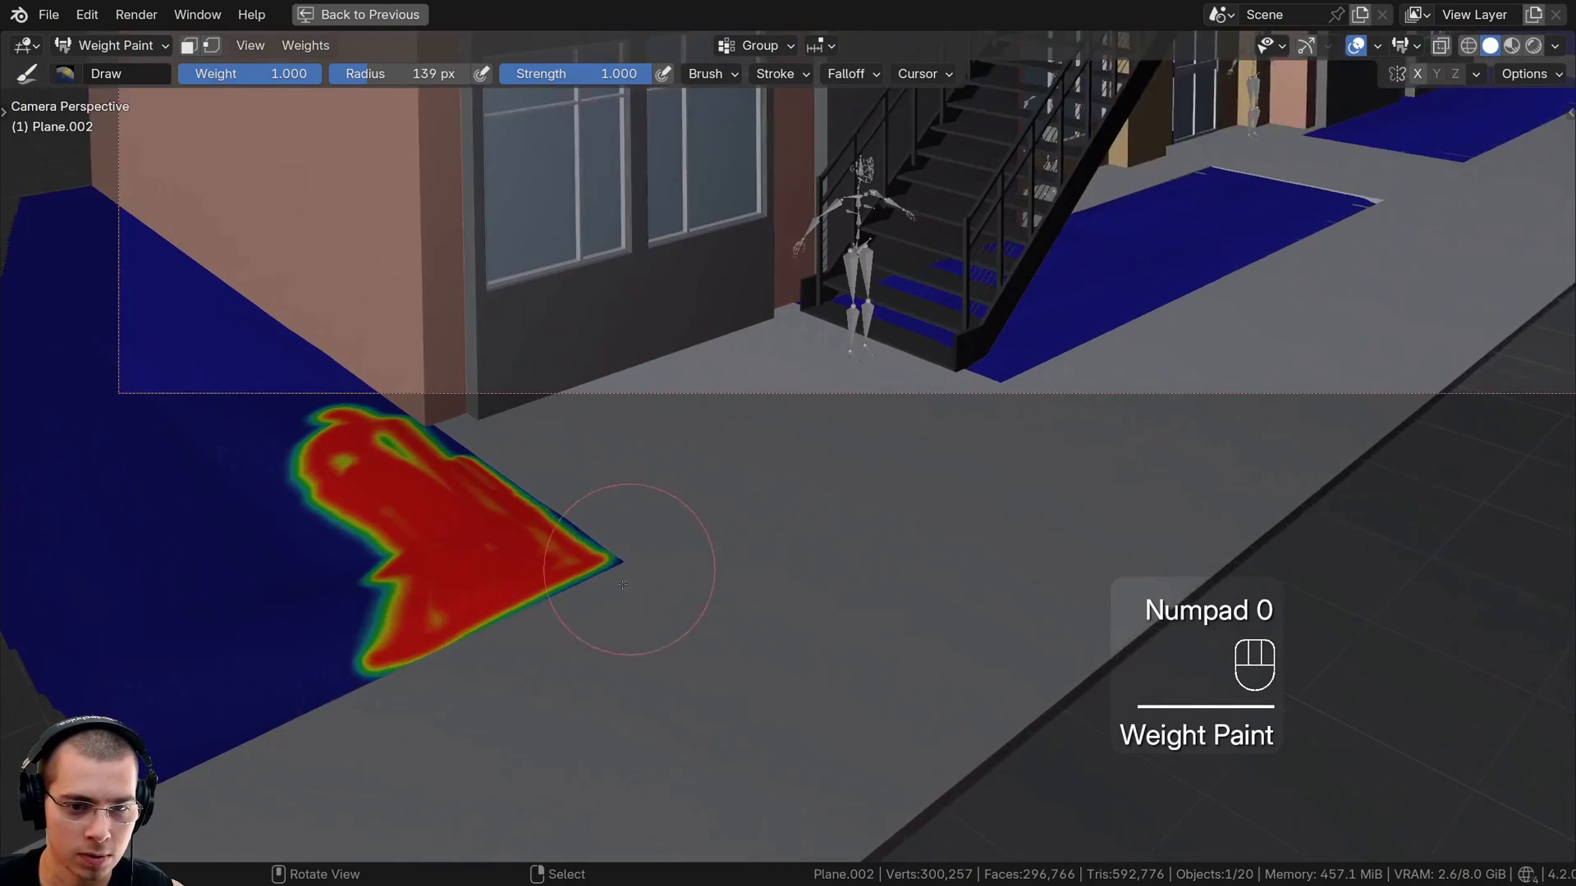
middle_click_drag(299, 469, 737, 490, "shift")
scroll(738, 490, "down", 3)
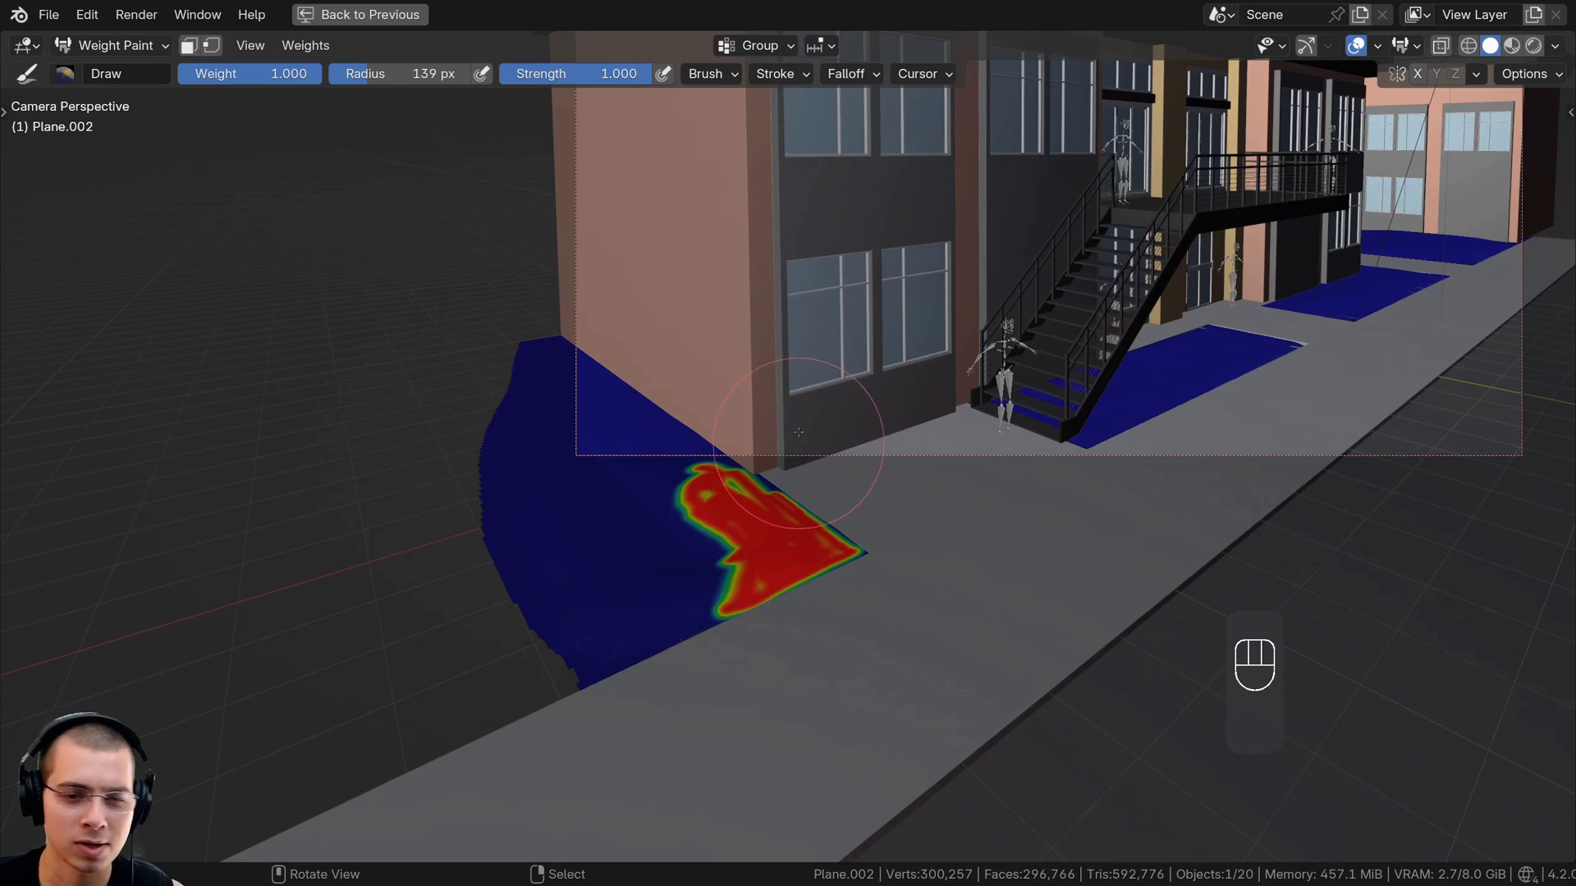
Extend the full-weight paint along the building's side wall towards the rear of the side patch
key("KP_7")
scroll(789, 214, "down", 5)
mouse_move(766, 250)
middle_mouse_down("shift")
mouse_move(770, 383)
mouse_move(596, 511)
mouse_move(906, 531)
middle_mouse_up("shift")
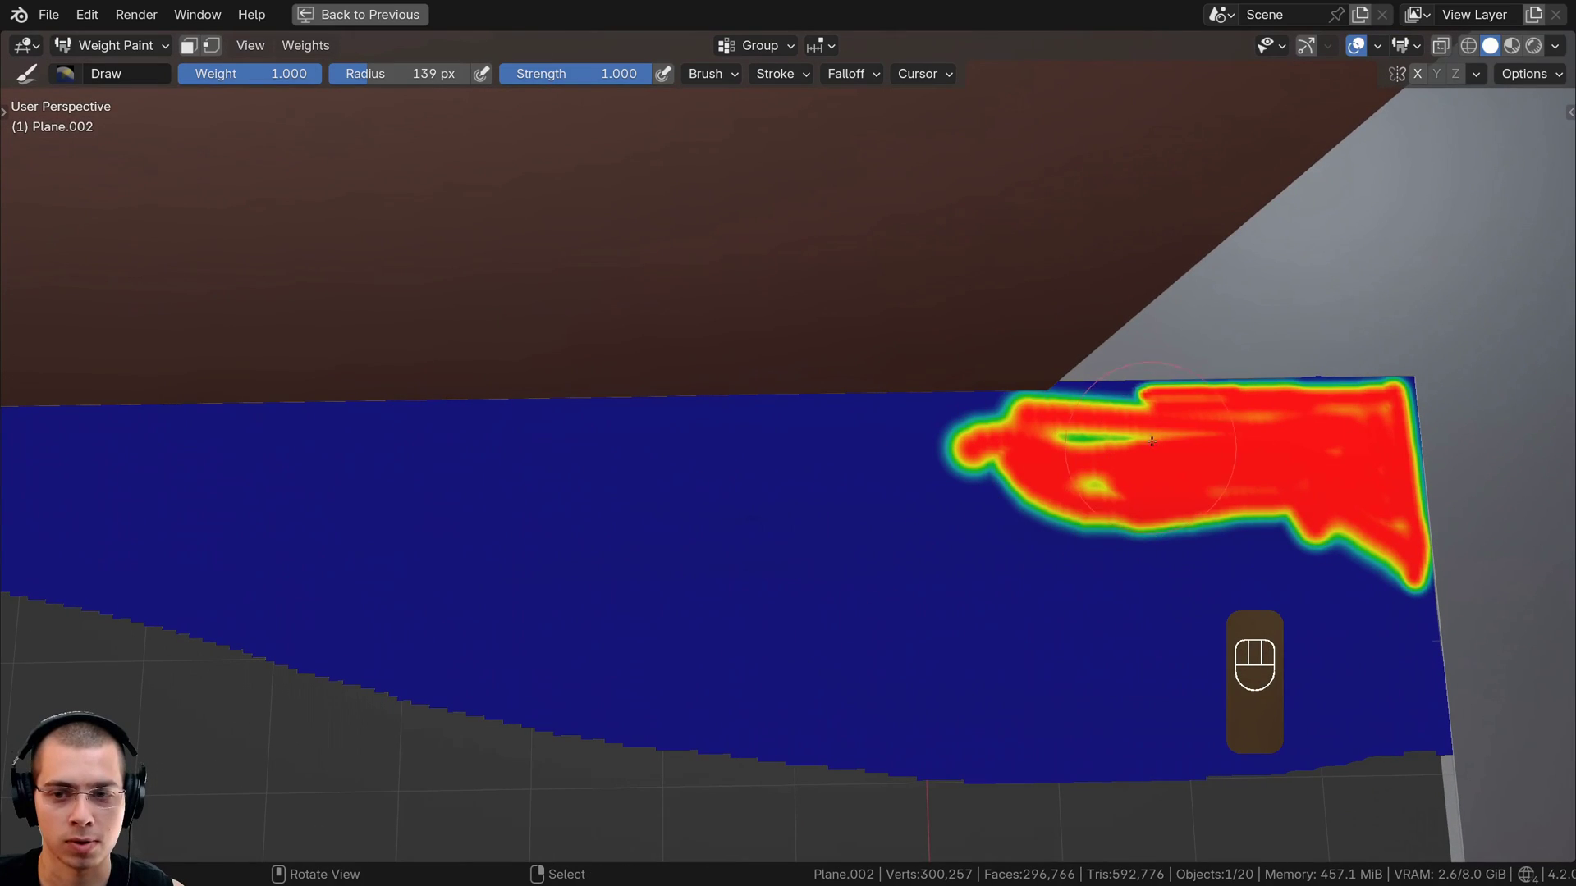
mouse_move(1165, 434)
left_mouse_down()
mouse_move(314, 434)
mouse_move(229, 462)
mouse_move(1231, 509)
left_mouse_up()
mouse_move(1286, 520)
middle_mouse_down("shift")
mouse_move(1272, 489)
mouse_move(1285, 461)
middle_mouse_up("shift")
mouse_move(1285, 461)
left_mouse_down()
mouse_move(397, 413)
mouse_move(373, 467)
mouse_move(1070, 418)
mouse_move(265, 394)
left_mouse_up()
key("KP_0")
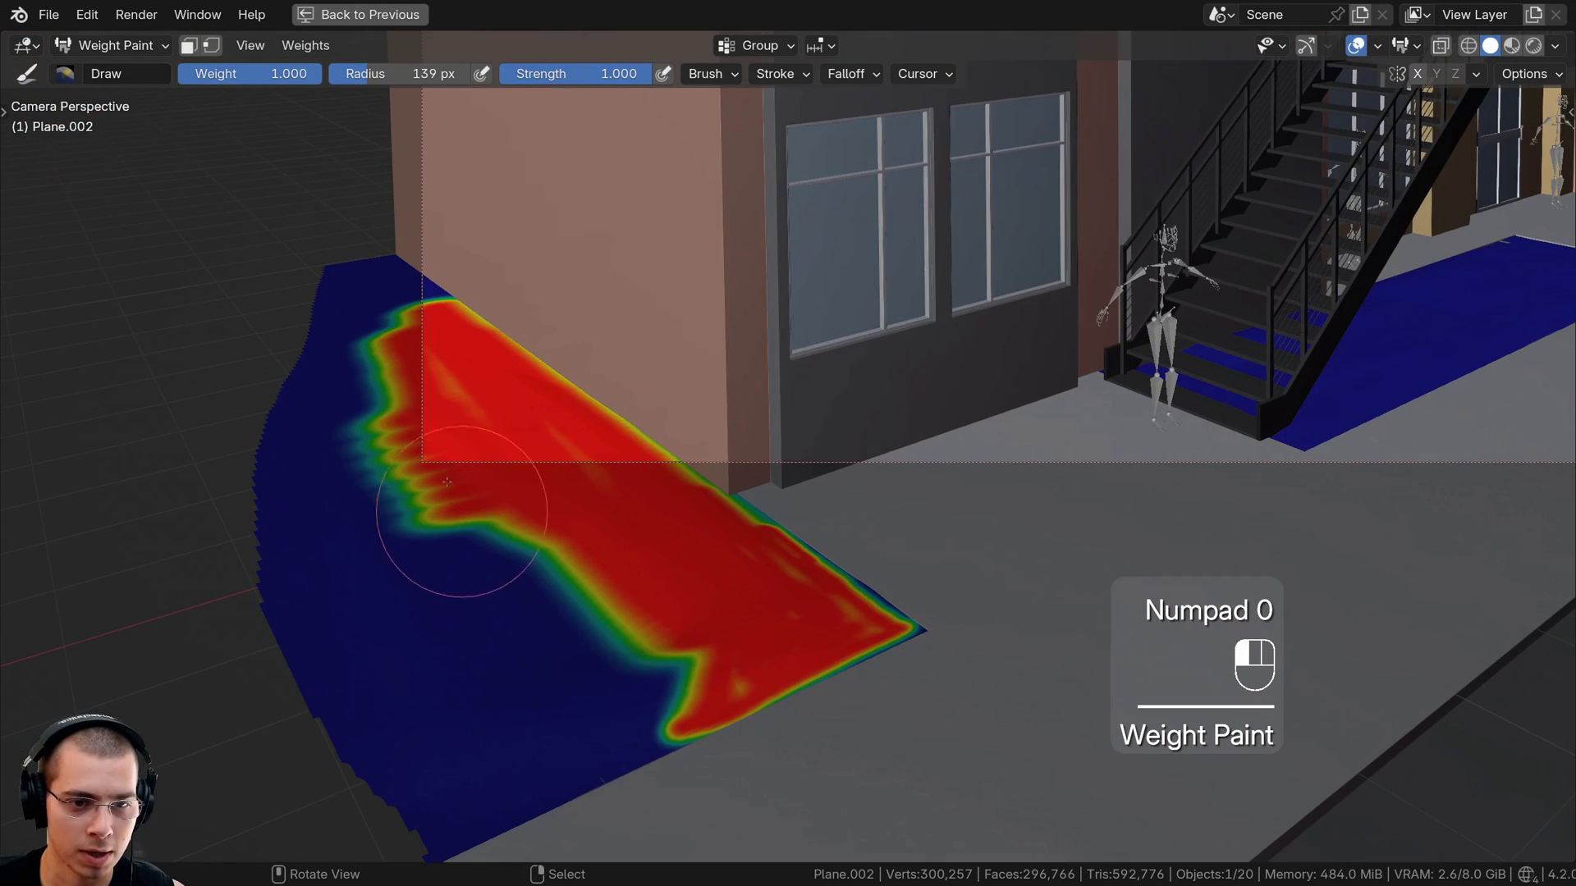
Adjust the brush radius and paint the rear end of the side patch up to the building's back corner
middle_click_drag(513, 380, 791, 535, "shift")
scroll(637, 509, "up", 7)
key("f")
left_click(530, 498)
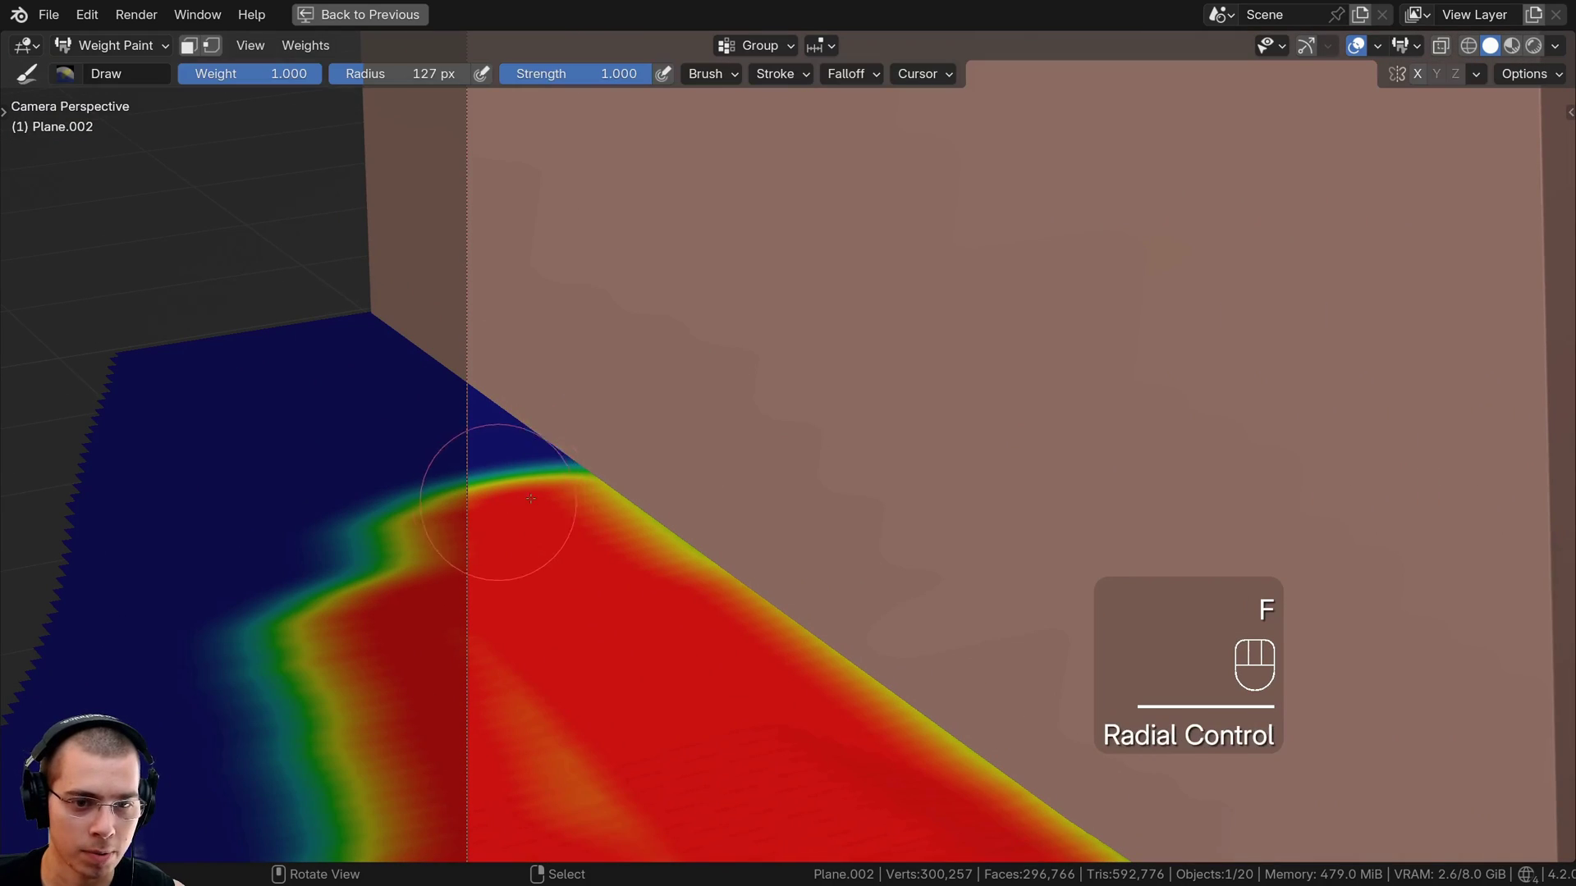
mouse_move(596, 544)
left_mouse_down()
mouse_move(440, 362)
mouse_move(429, 496)
mouse_move(383, 407)
mouse_move(325, 353)
mouse_move(379, 423)
left_mouse_up()
mouse_move(394, 493)
left_mouse_down()
mouse_move(334, 369)
mouse_move(310, 604)
left_mouse_up()
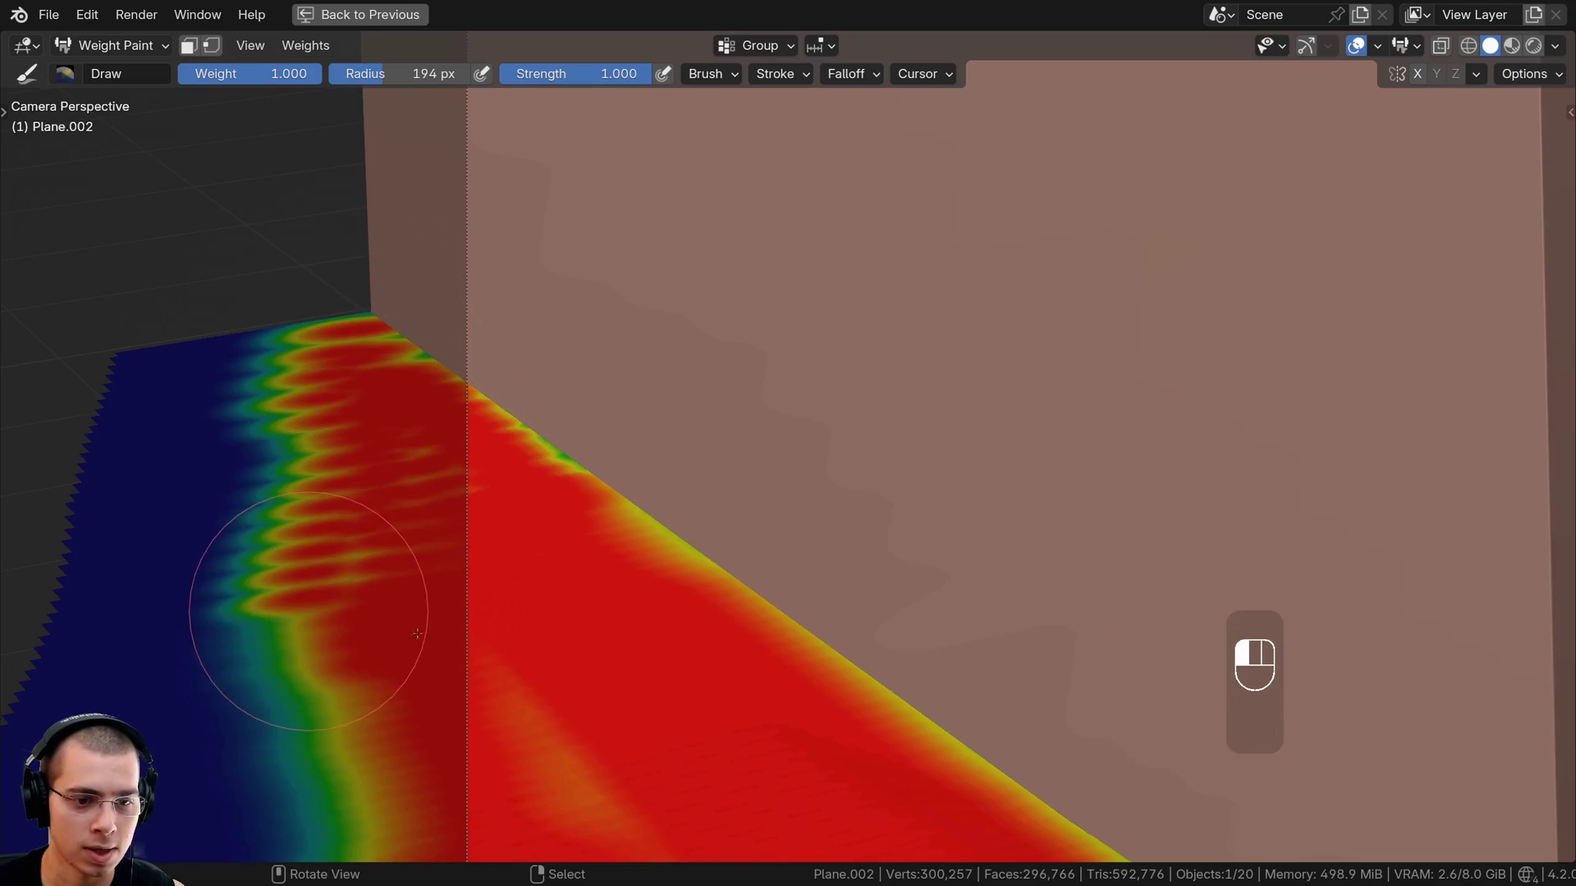
Move to the dirt patch beside the stairs and paint a first short full-weight stroke near its wall edge
middle_click_drag(309, 605, 579, 408, "shift")
middle_click_drag(782, 447, 481, 478, "shift")
middle_click_drag(964, 450, 148, 563, "shift")
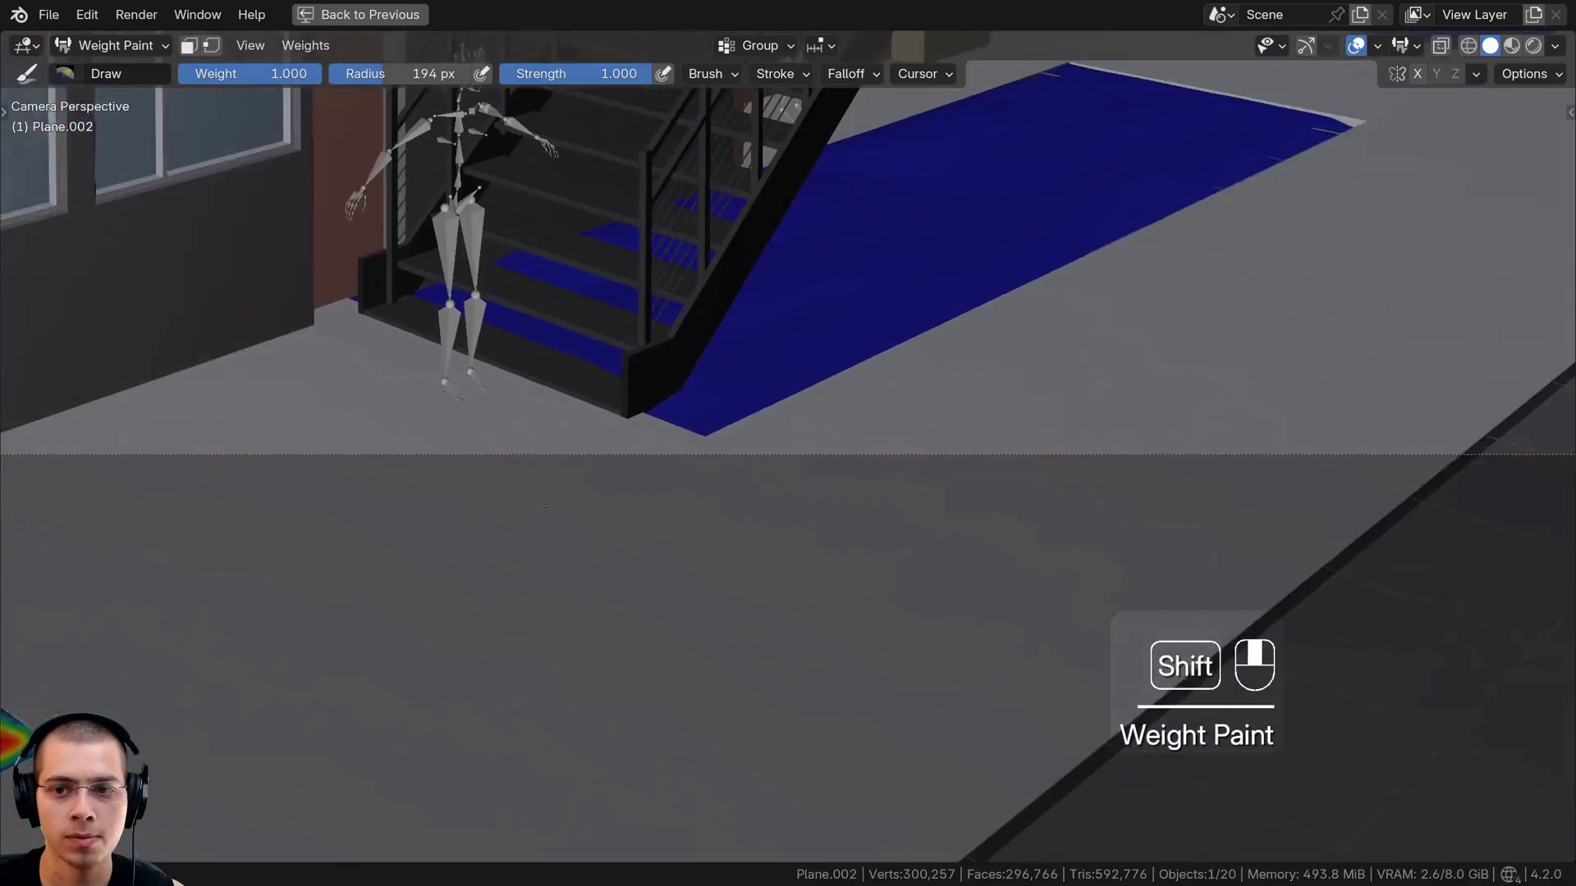
middle_click_drag(903, 427, 731, 476)
mouse_move(1190, 615)
middle_mouse_down("shift")
mouse_move(746, 457)
mouse_move(722, 426)
middle_mouse_up("shift")
scroll(722, 435, "up", 6)
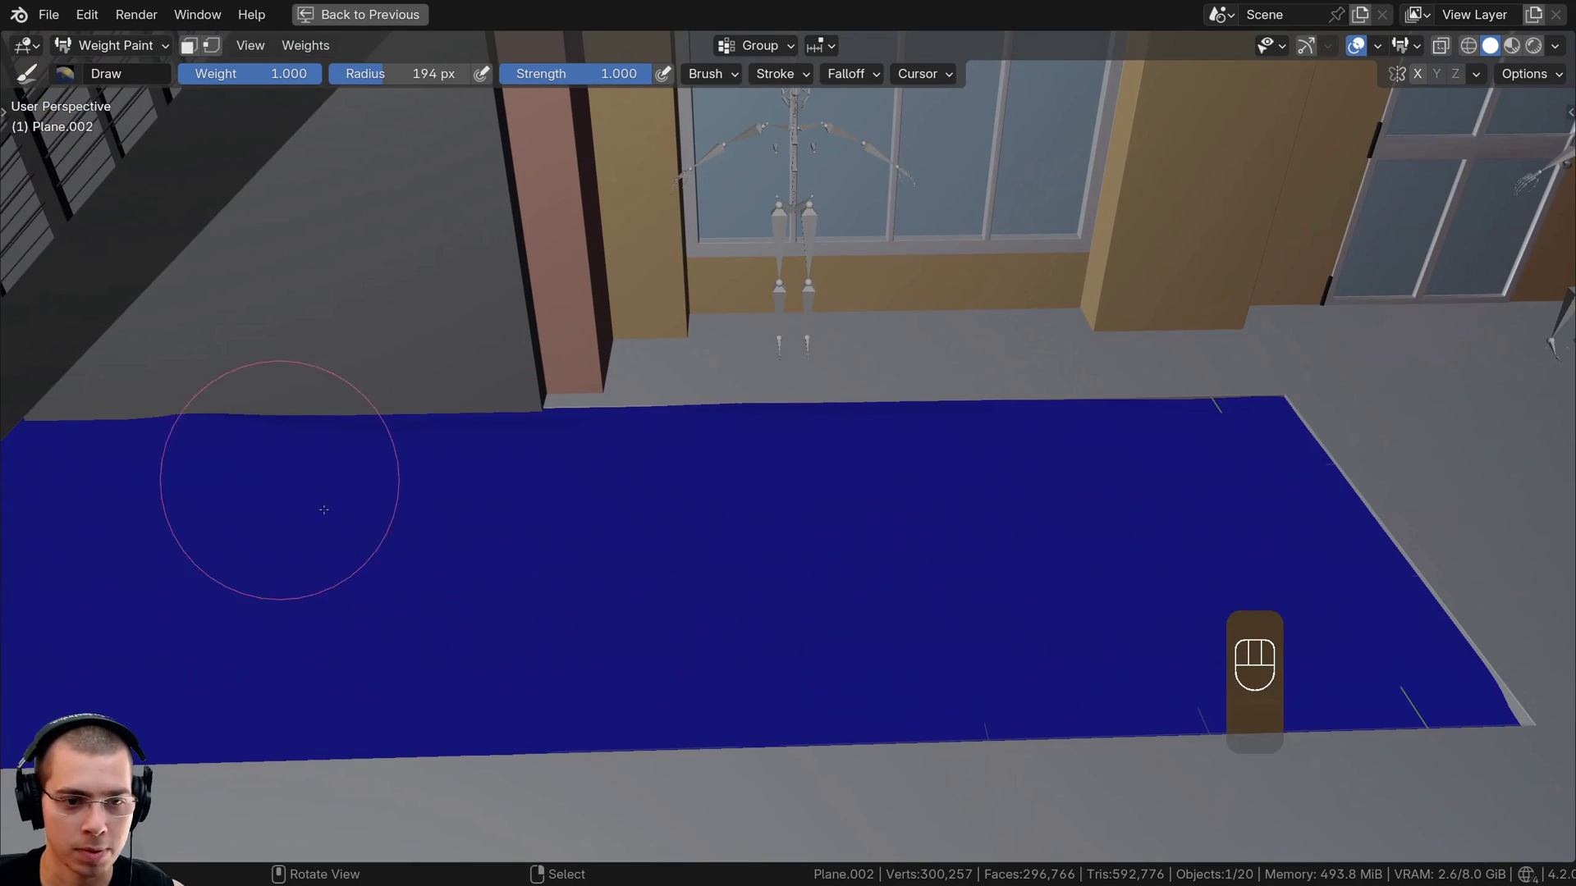
key("f")
left_click(162, 457)
left_click_drag(162, 458, 321, 479)
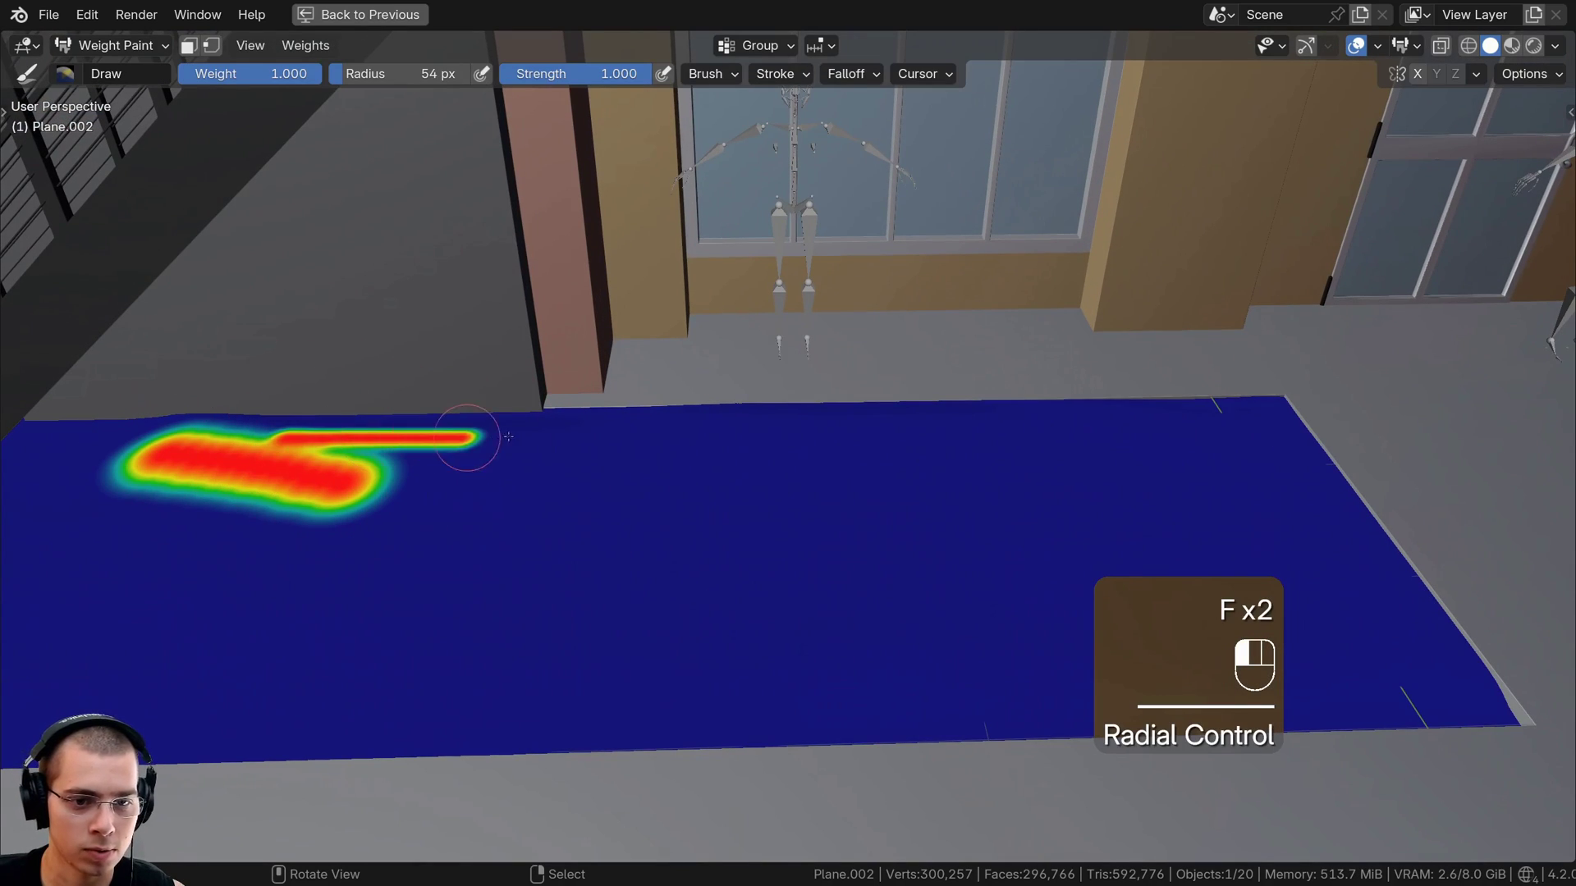
Set the brush radius to 92 px and paint a long weight strip along the stairs patch's building-side edge
key("f")
left_click_drag(508, 436, 1036, 424)
left_click(546, 432)
scroll(1029, 490, "up", 1)
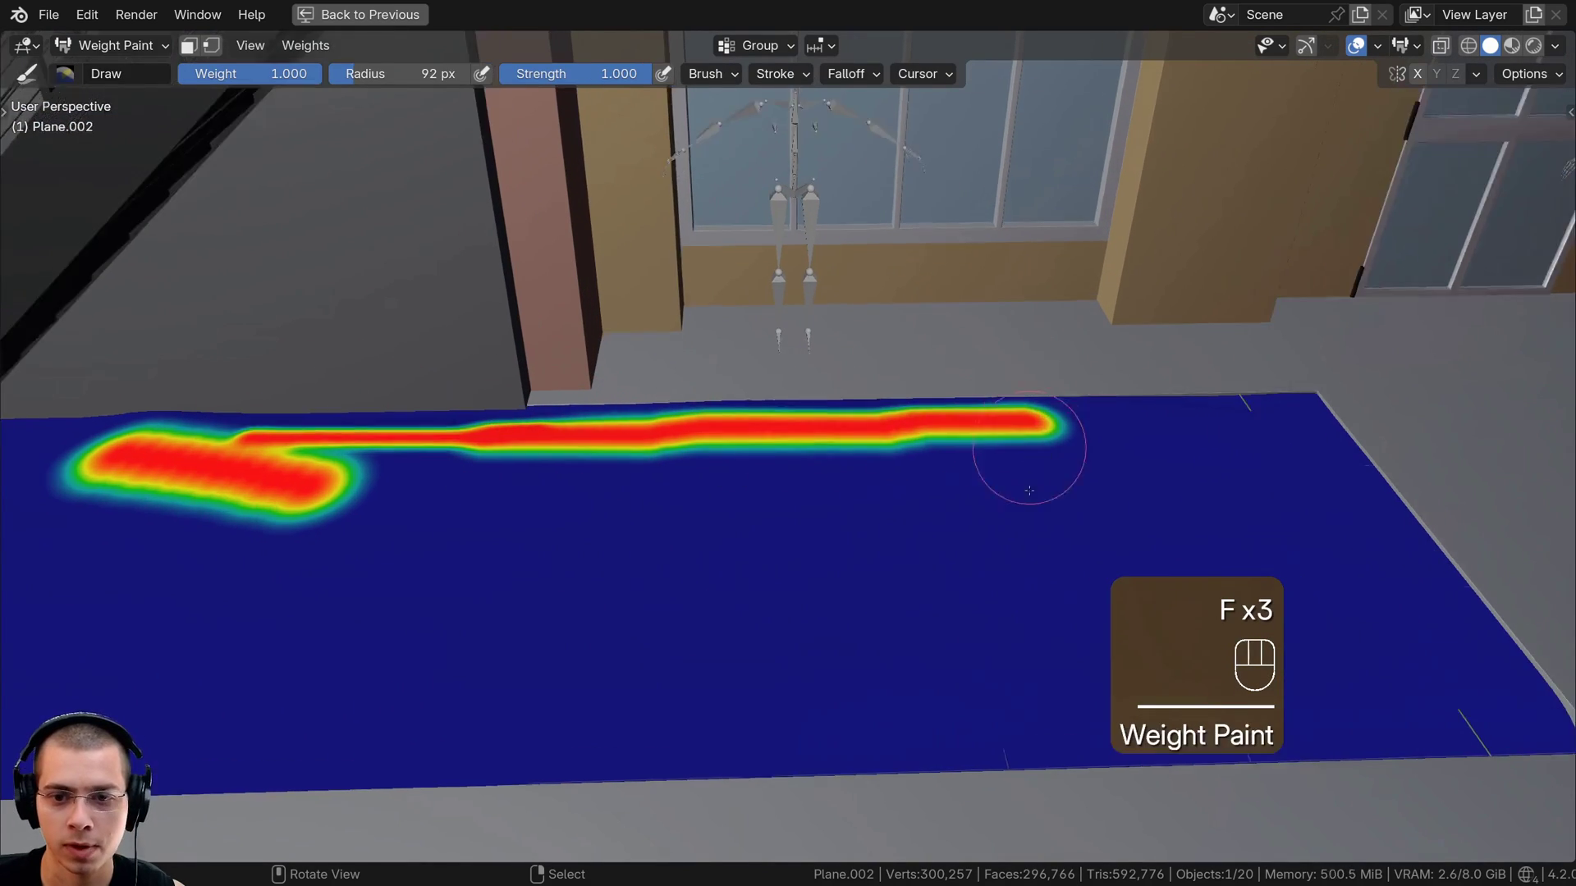
Fill most of the stairs patch with full weight using a 230 px brush
middle_click_drag(1030, 491, 1026, 558)
middle_click_drag(662, 211, 622, 327, "shift")
mouse_move(484, 259)
left_mouse_down()
mouse_move(1181, 217)
mouse_move(1244, 239)
left_mouse_up()
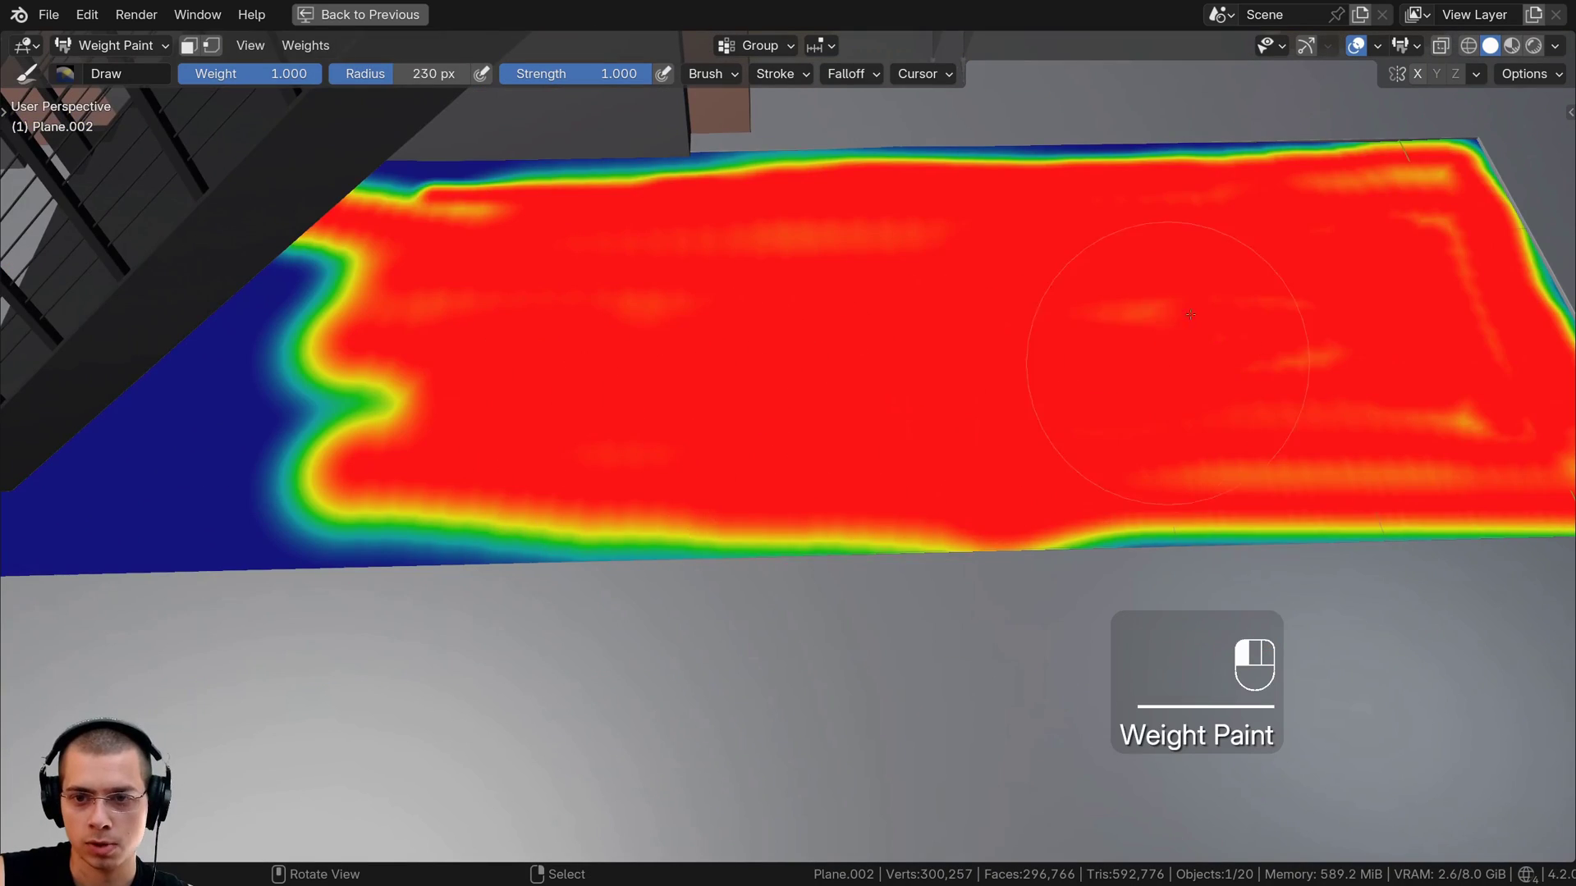
Set the brush radius to 64 px and touch up the weights along the stairs patch's building-side edge
middle_click_drag(985, 318, 790, 420, "shift")
scroll(789, 419, "up", 1)
key("f")
left_click(751, 436)
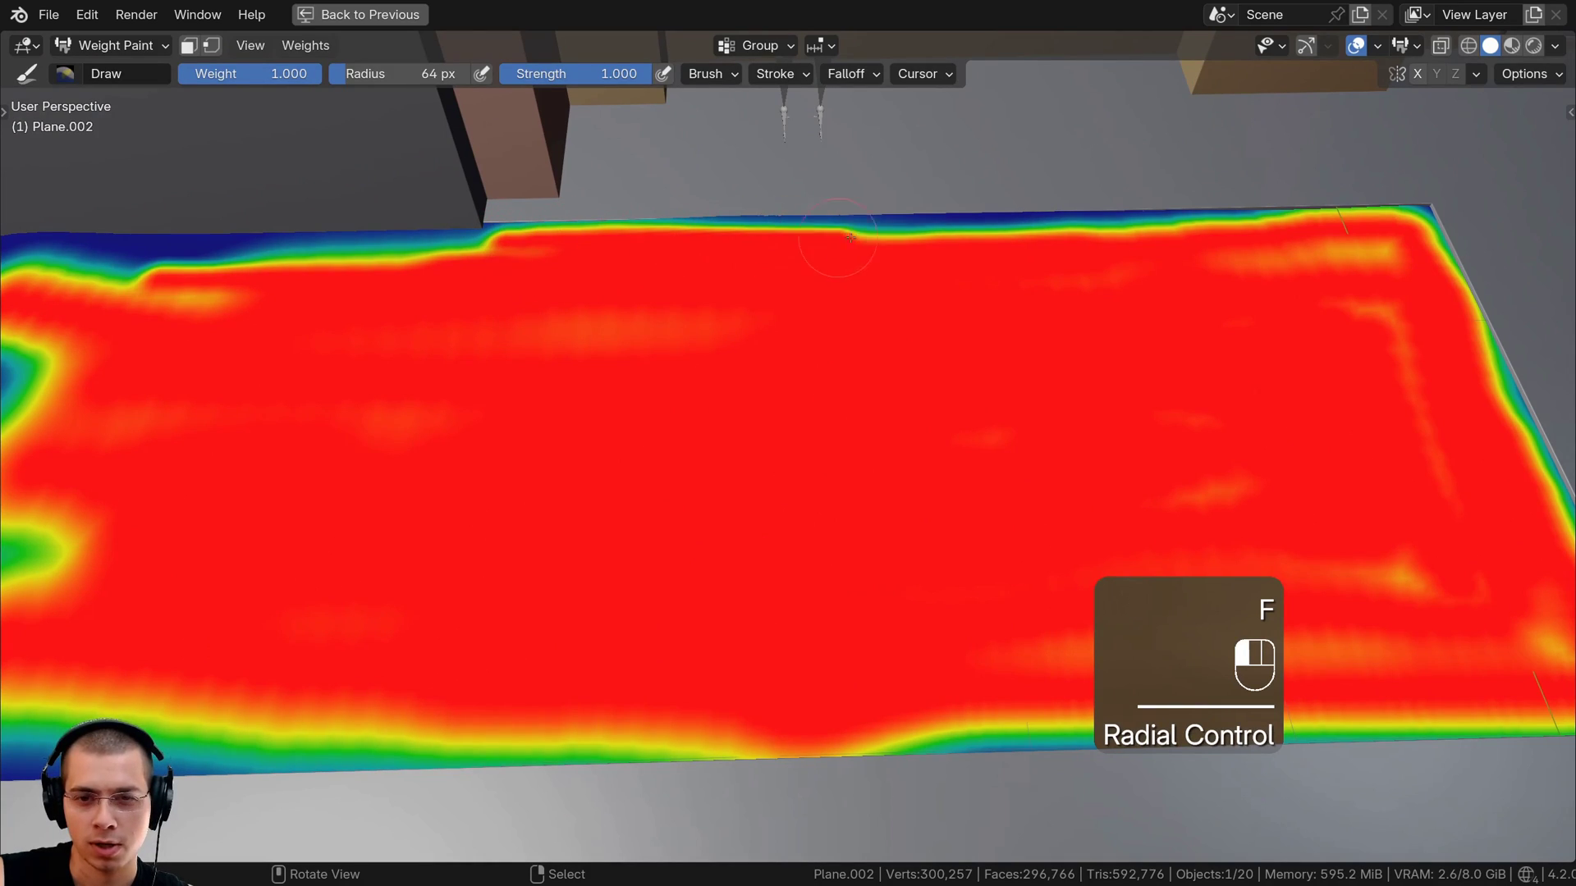
left_click_drag(851, 237, 1117, 226)
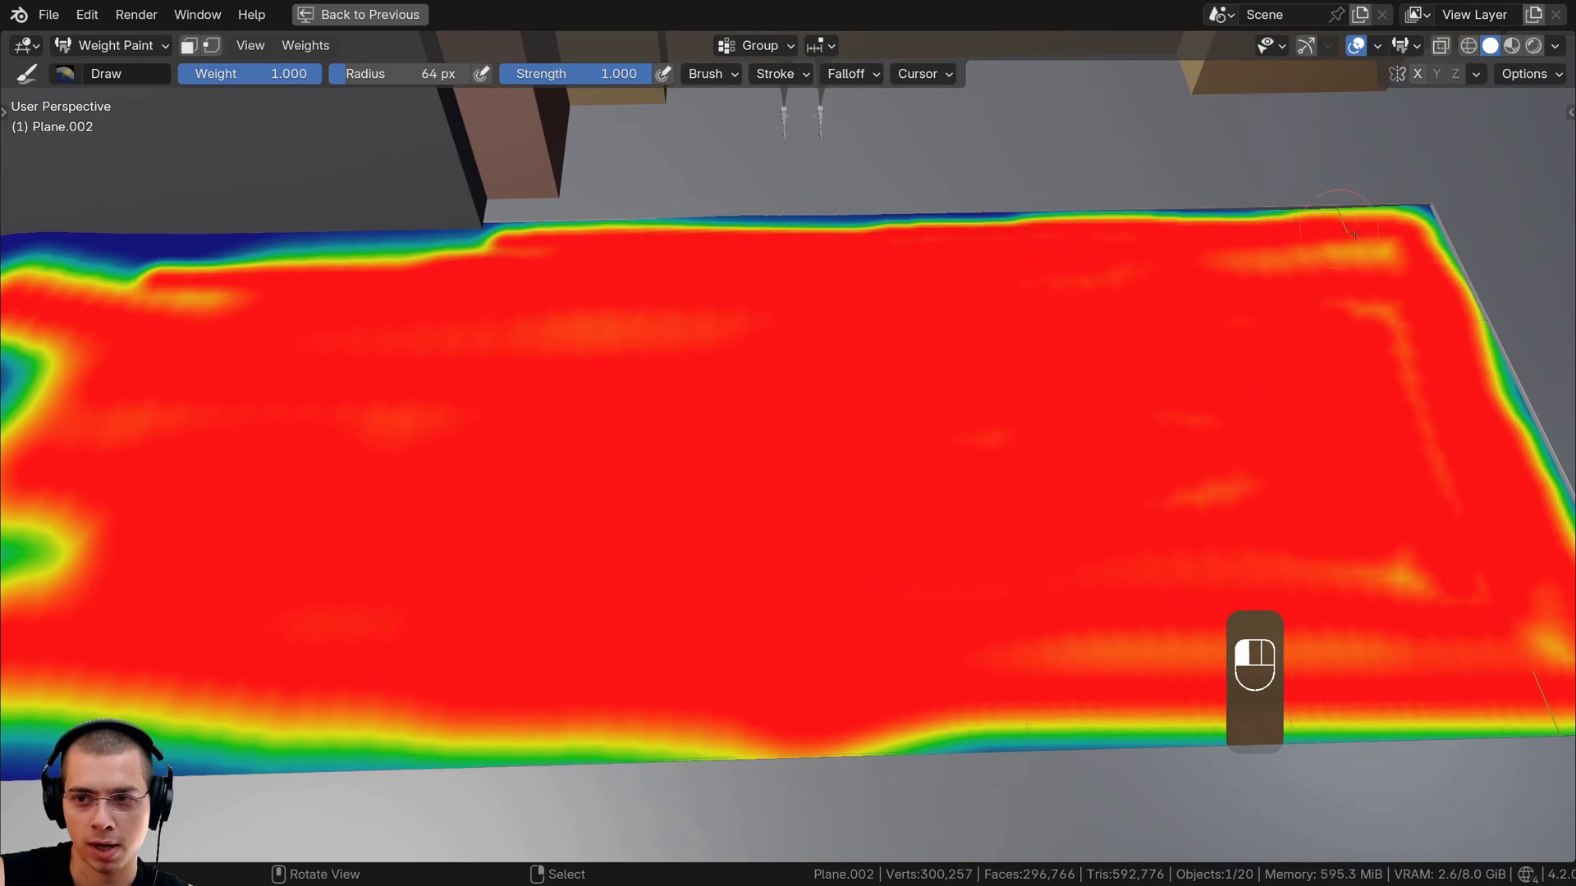
Set the brush radius to 116 px and paint the weights out to the stairs patch's outer sidewalk edge
middle_click_drag(1026, 373, 863, 342, "shift")
key("f")
left_click(895, 341)
mouse_move(1206, 542)
left_mouse_down()
mouse_move(1330, 599)
mouse_move(1038, 669)
mouse_move(668, 658)
left_mouse_up()
Paint full weight on the end of the patch at the foot of the stairs
middle_click_drag(681, 459, 1075, 337, "shift")
mouse_move(183, 366)
middle_mouse_down("shift")
mouse_move(838, 268)
mouse_move(746, 253)
mouse_move(527, 415)
middle_mouse_up("shift")
mouse_move(509, 422)
left_mouse_down()
mouse_move(414, 456)
mouse_move(525, 537)
mouse_move(792, 672)
left_mouse_up()
left_click_drag(597, 529, 579, 492)
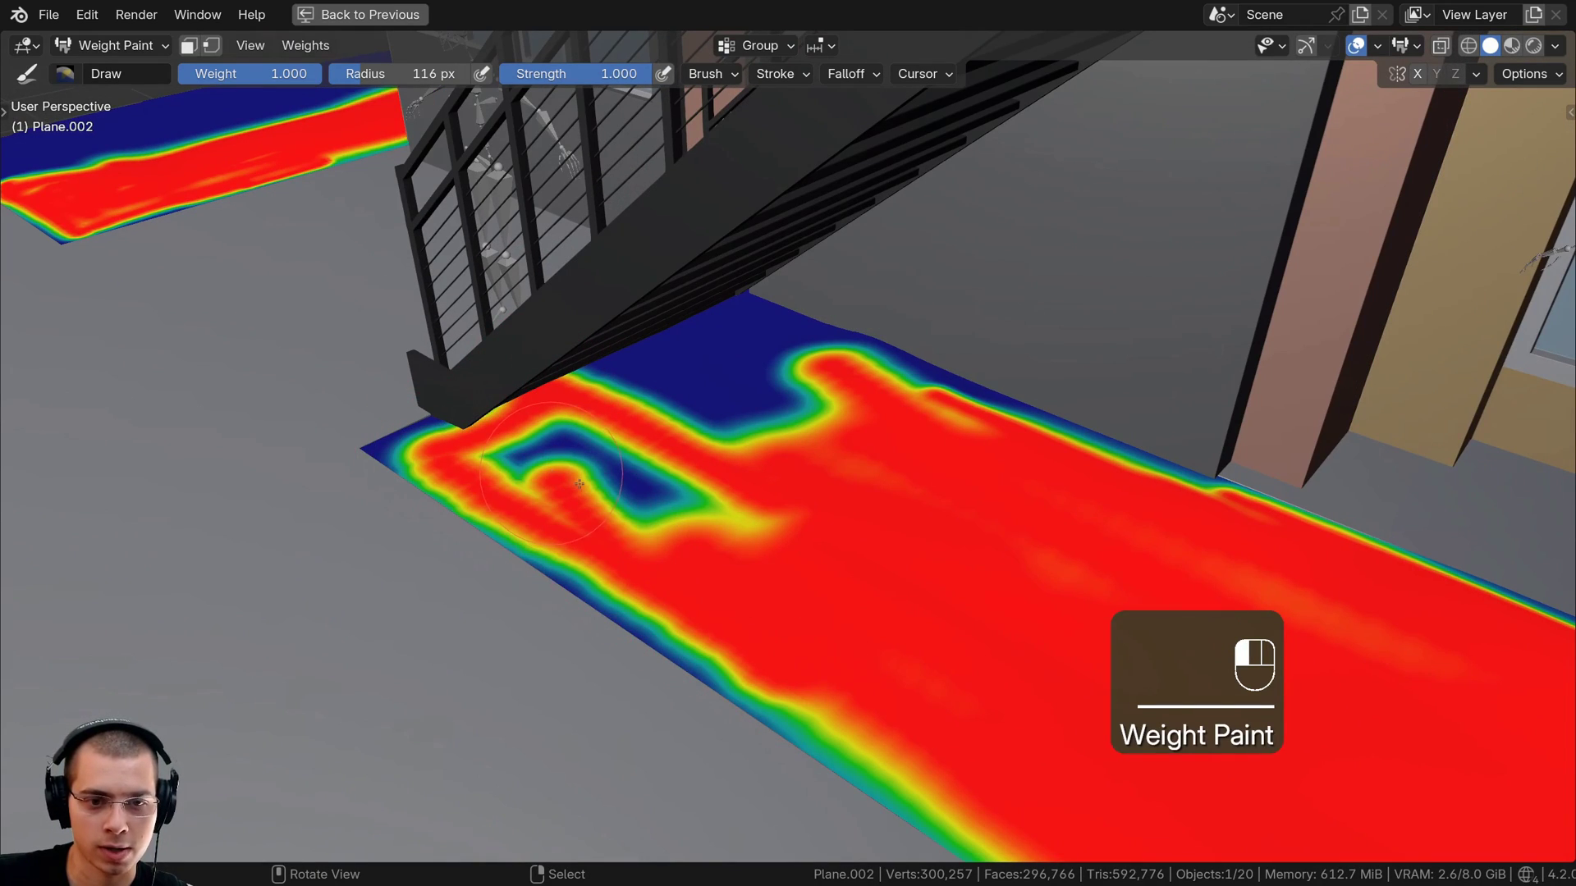
Set the brush radius to 154 px and fill the remaining unpainted area beneath the stairs
key("f")
left_click(520, 442)
middle_click_drag(520, 442, 927, 375)
mouse_move(927, 375)
left_mouse_down()
mouse_move(903, 324)
mouse_move(821, 329)
mouse_move(780, 353)
mouse_move(834, 405)
mouse_move(903, 361)
mouse_move(1026, 402)
mouse_move(1149, 493)
mouse_move(1318, 686)
mouse_move(944, 501)
mouse_move(780, 492)
left_mouse_up()
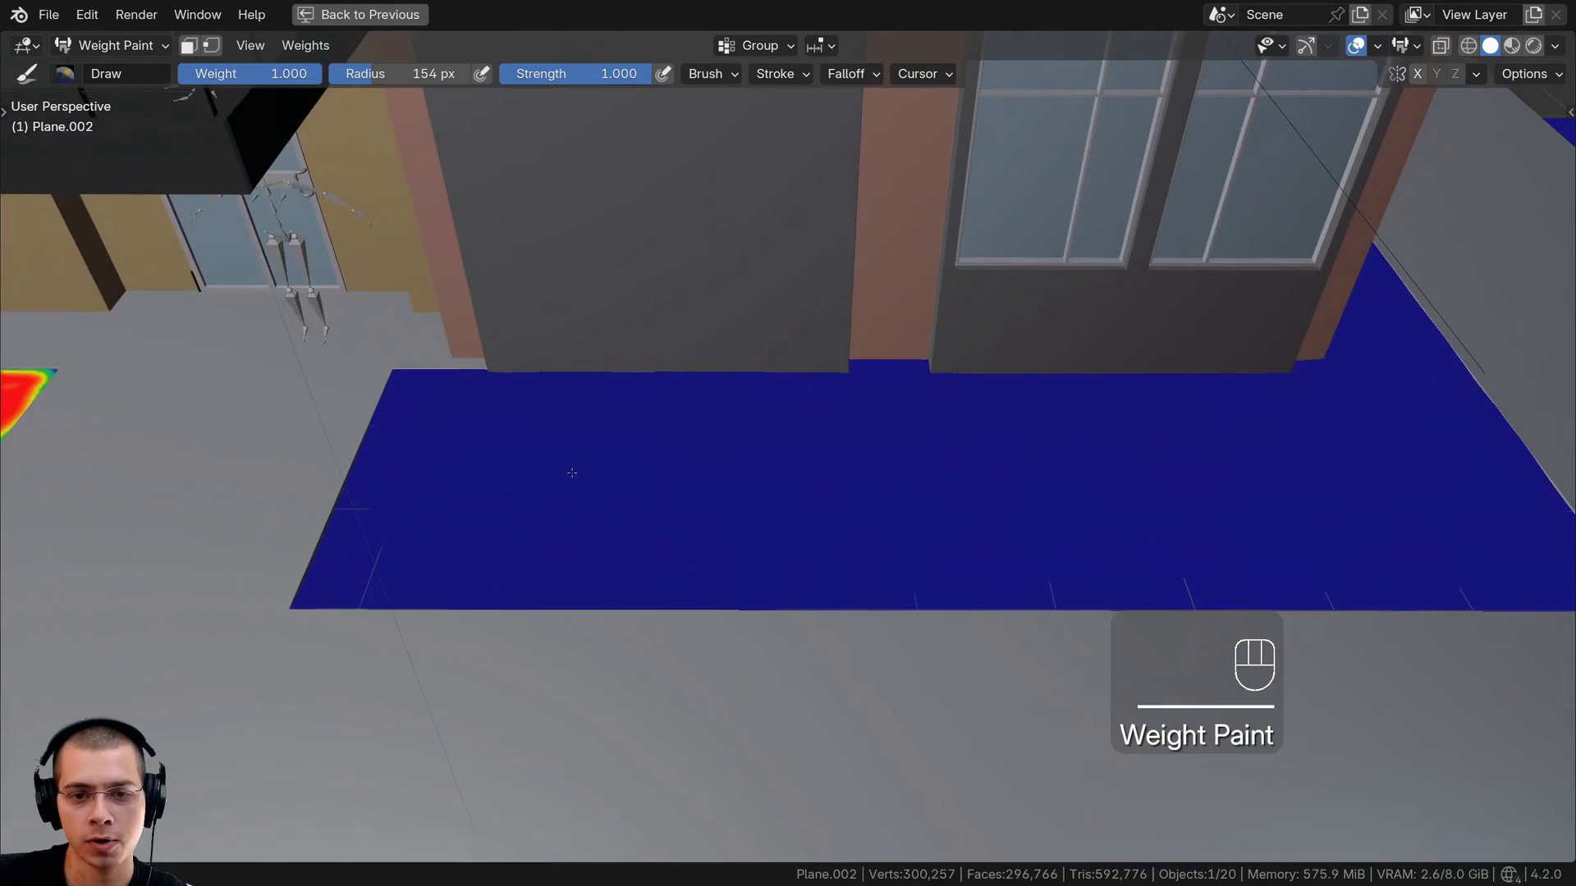
Paint full weight over the next dirt patch along the facade and around the building's far corner
left_click(607, 386)
left_click_drag(790, 406, 1067, 447)
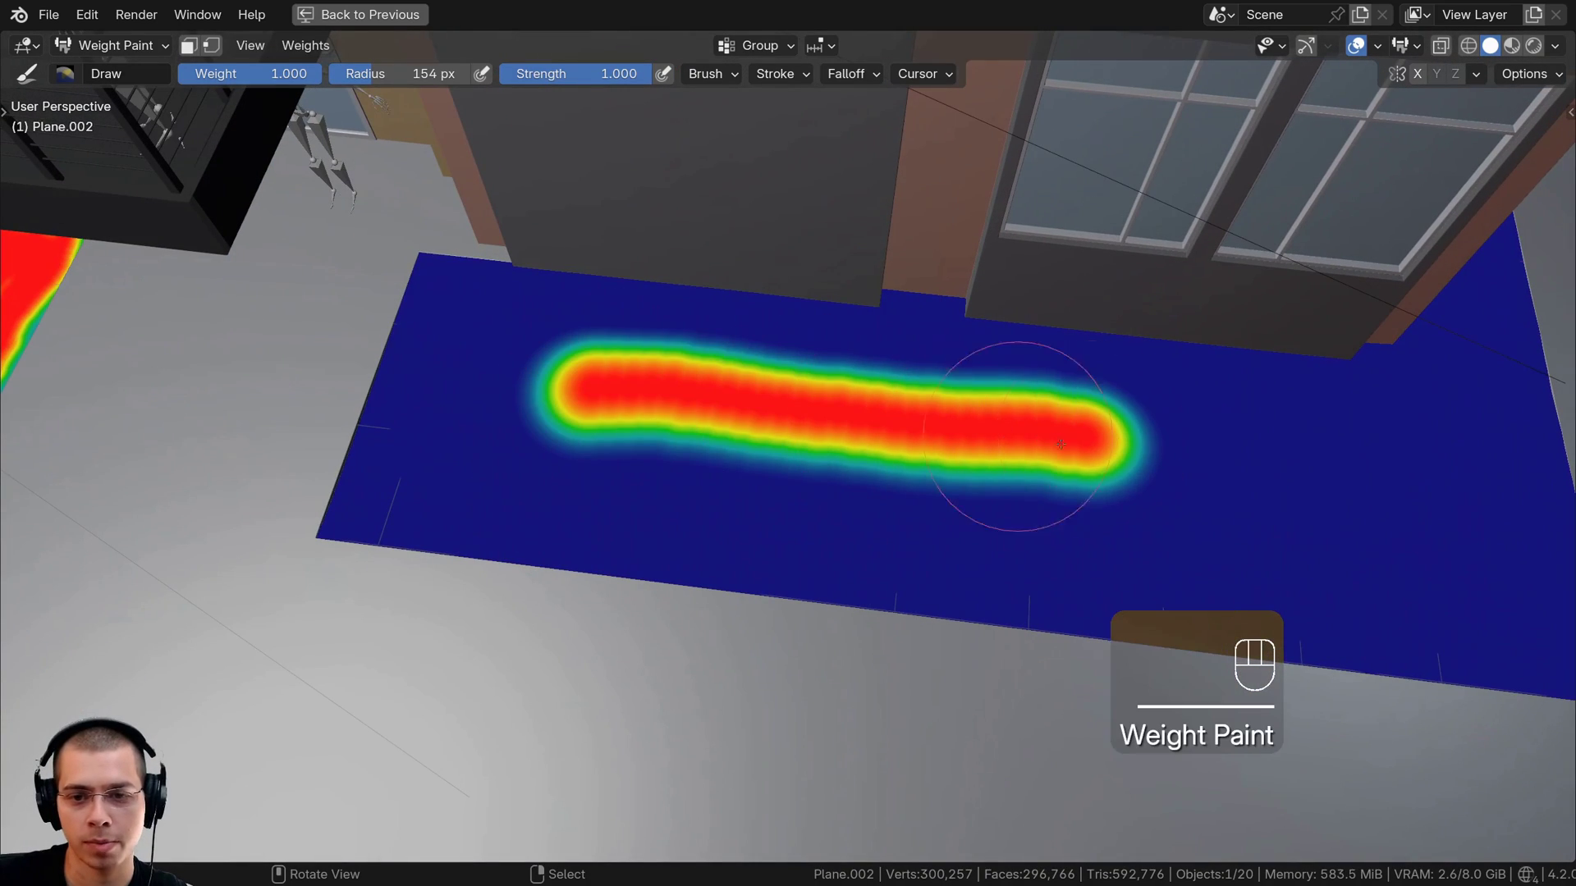
mouse_move(1182, 444)
left_mouse_down()
mouse_move(1337, 440)
mouse_move(1196, 382)
mouse_move(734, 328)
left_mouse_up()
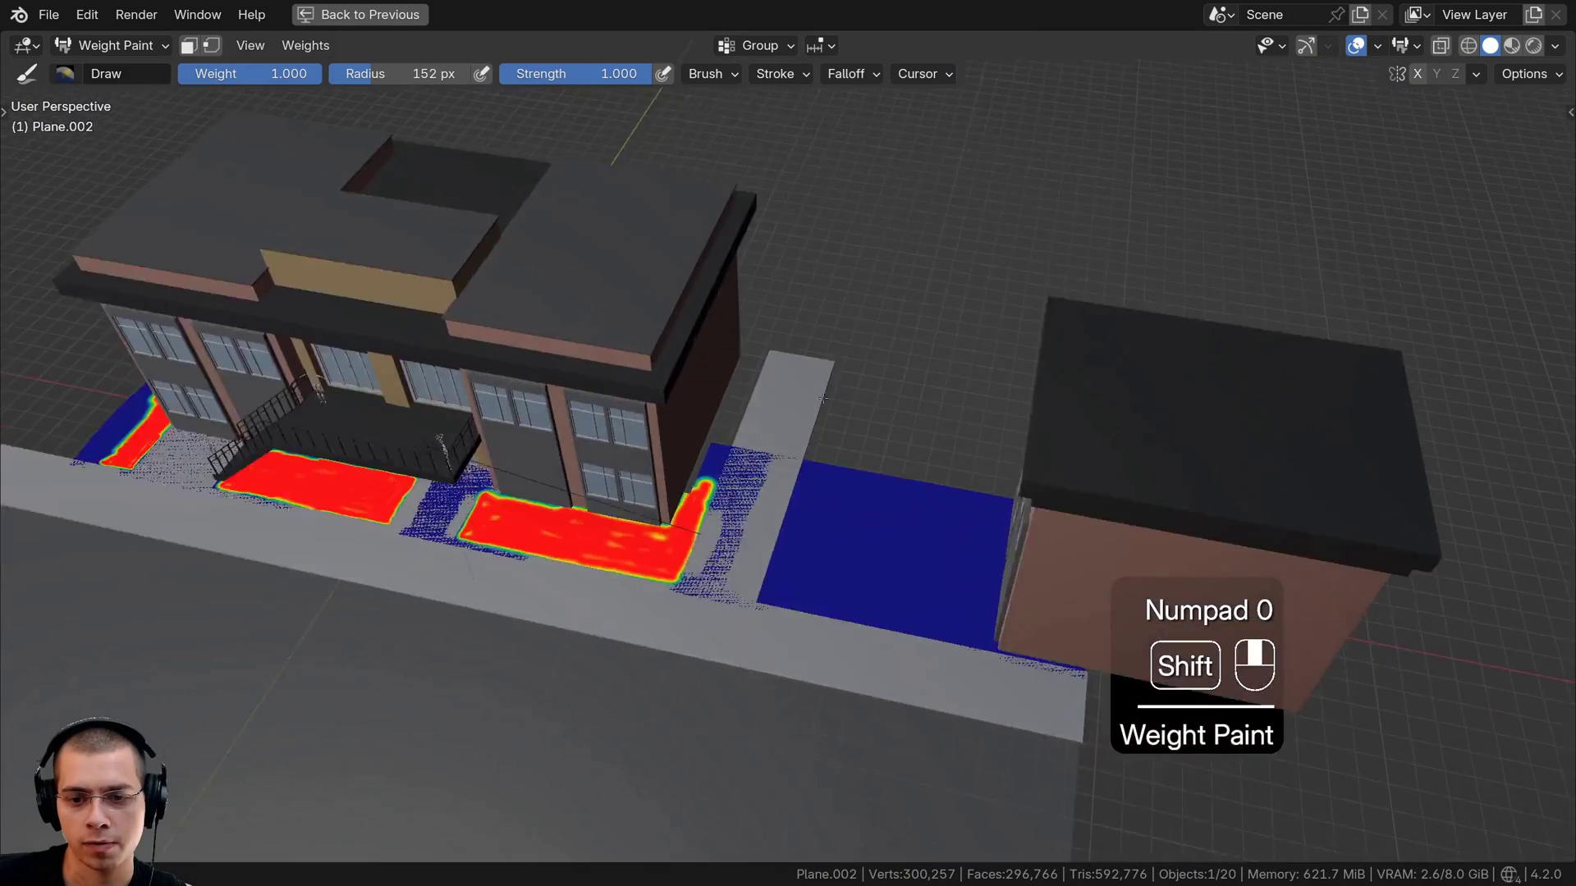
mouse_move(902, 411)
middle_mouse_down("shift")
mouse_move(826, 277)
mouse_move(756, 316)
middle_mouse_up("shift")
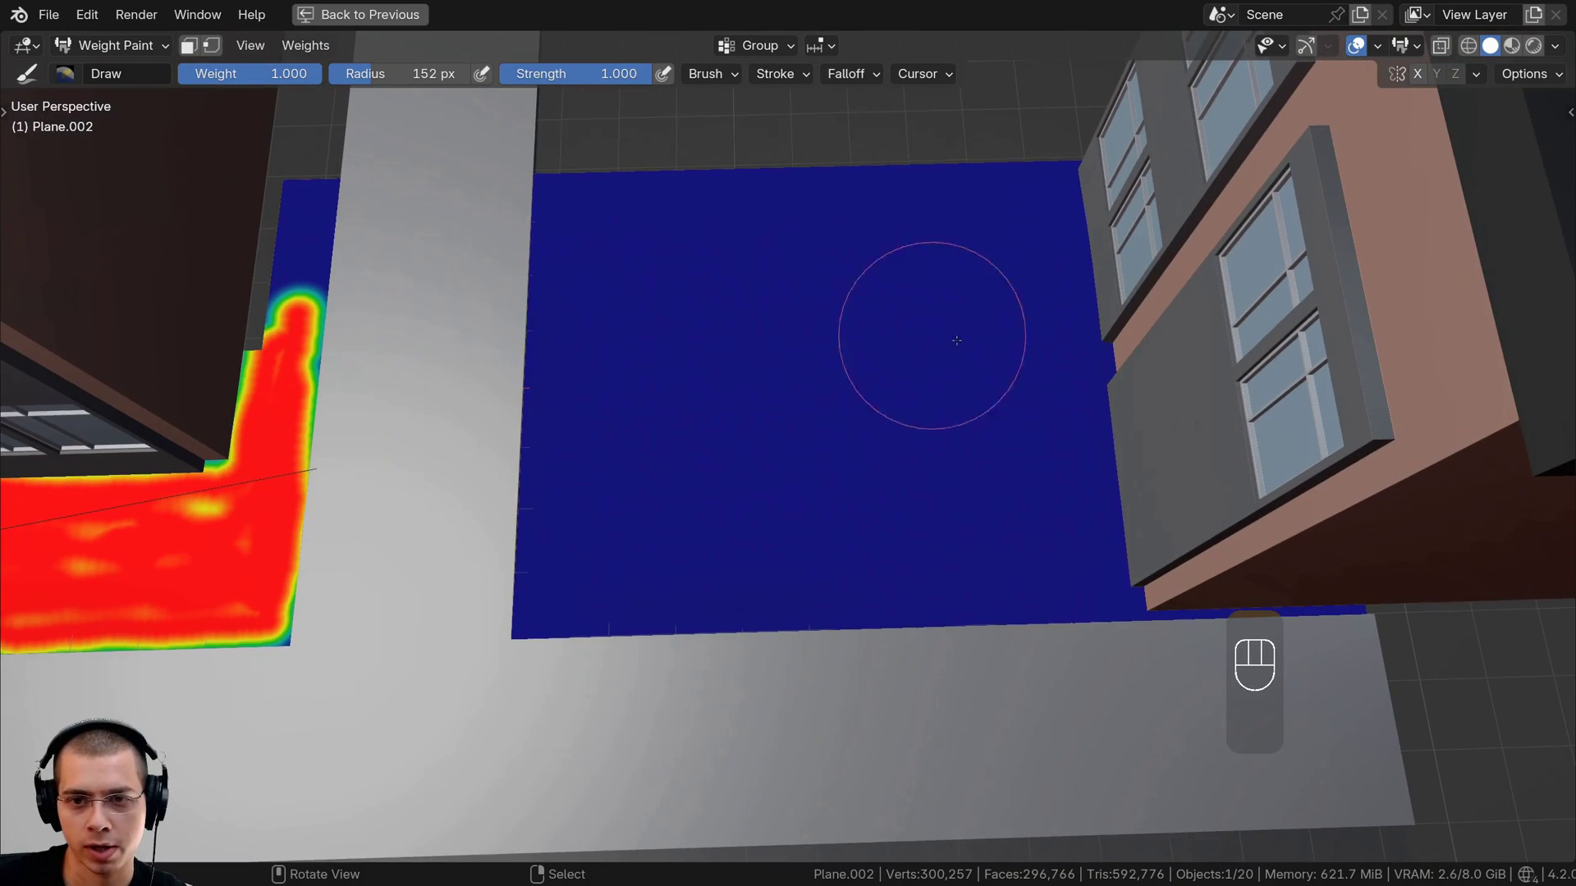
Paint full weight through the middle of the large dirt patch beside the neighbouring building
mouse_move(977, 271)
left_mouse_down()
mouse_move(952, 377)
mouse_move(944, 295)
mouse_move(1072, 529)
left_mouse_up()
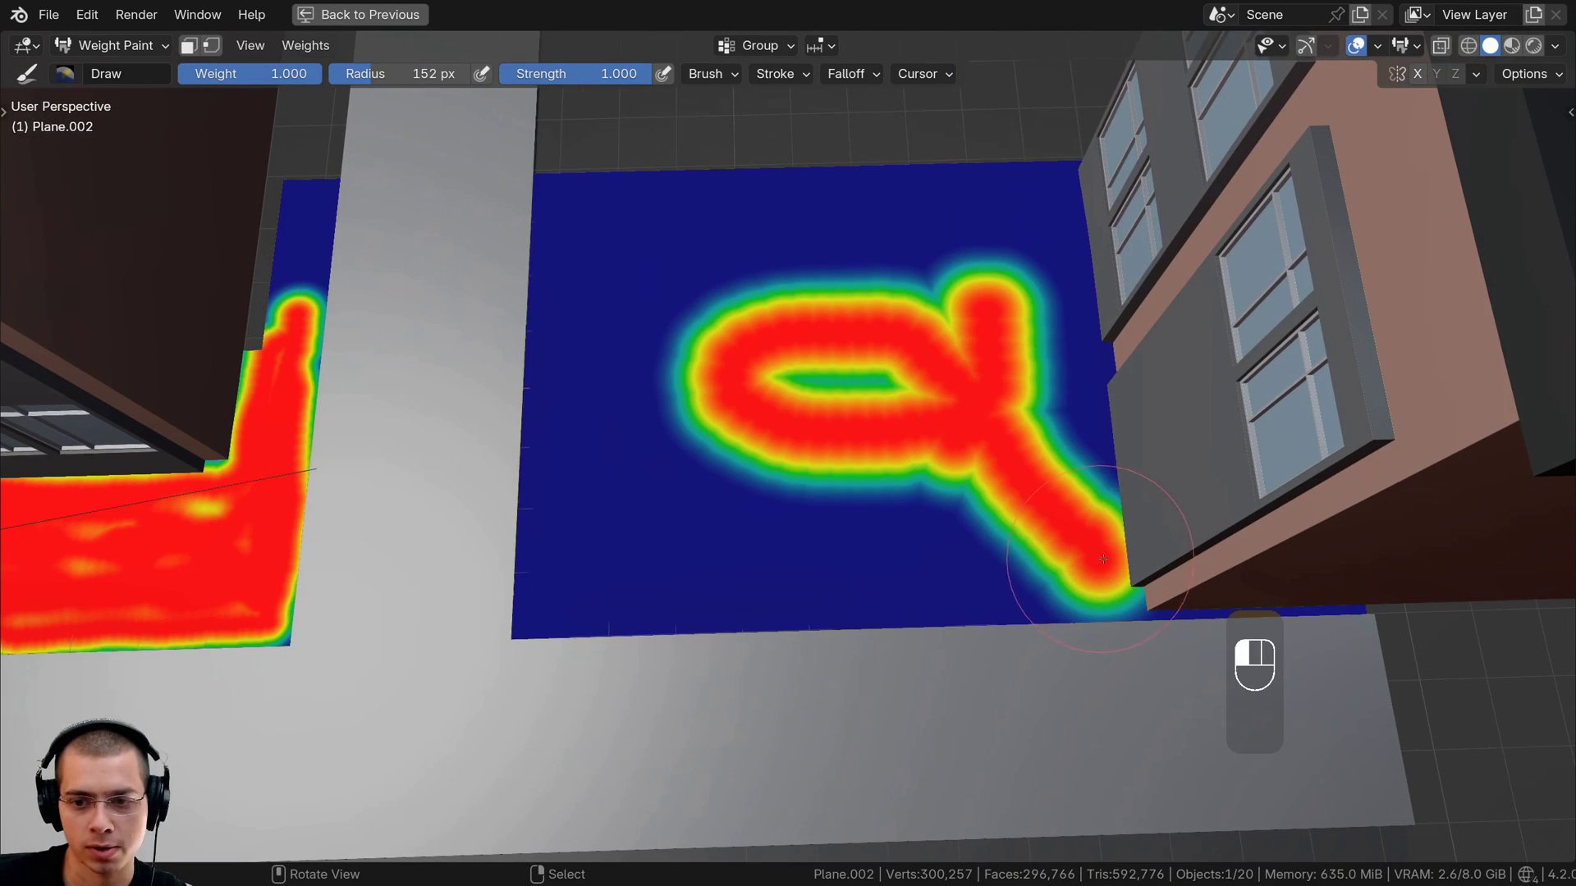
middle_click_drag(1072, 529, 984, 468, "shift")
key("f")
left_click(964, 347)
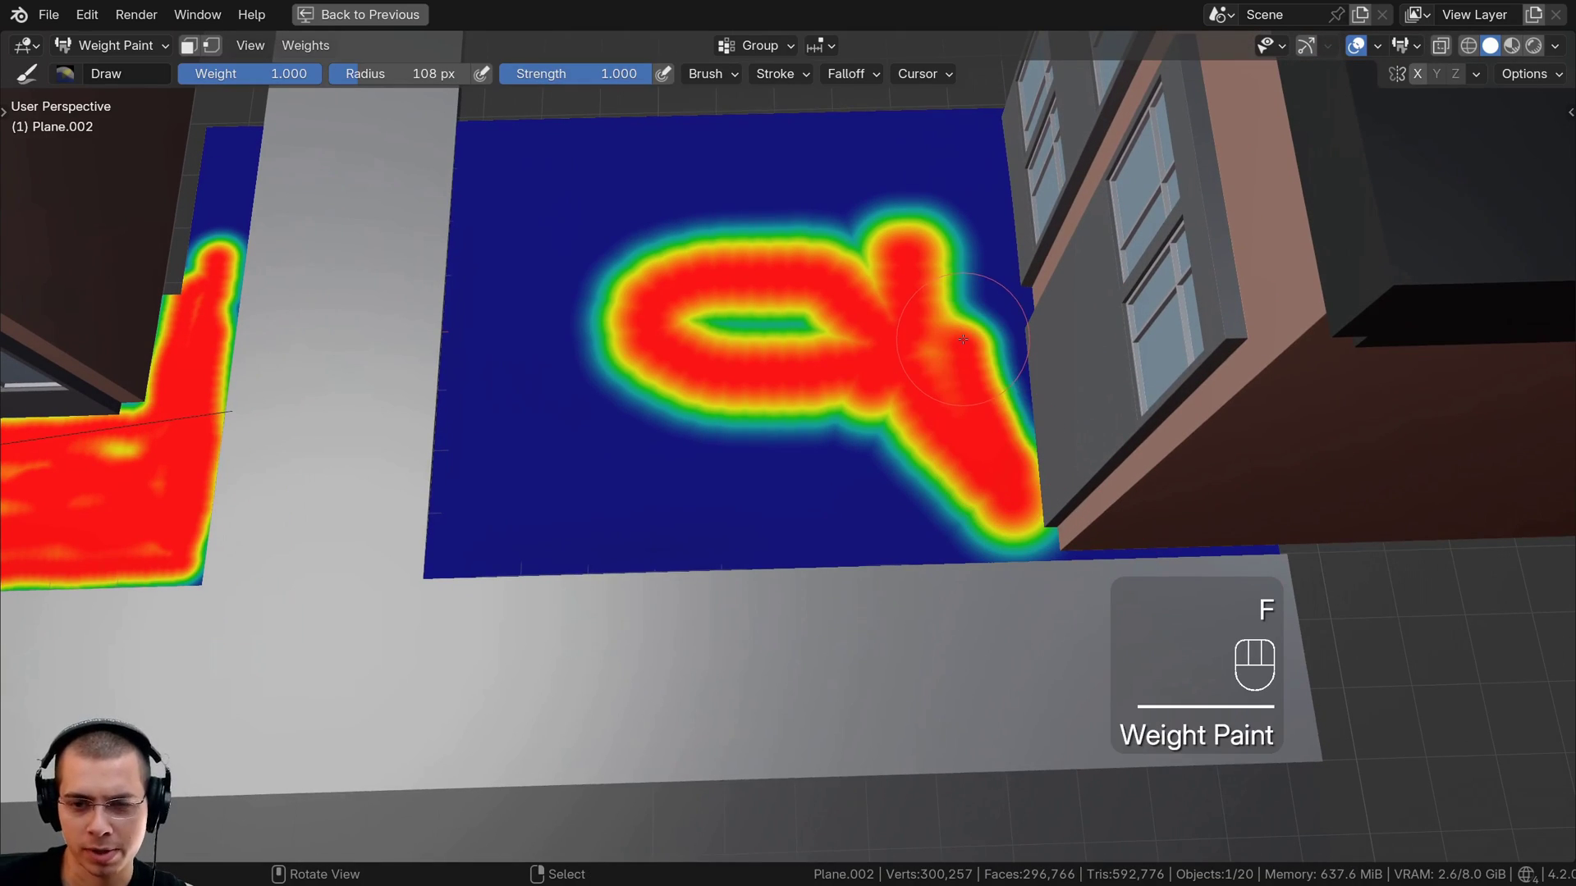
Set the brush radius to 164 px and paint full weight around the border of the large dirt patch
key("KP_0")
scroll(687, 288, "up", 3)
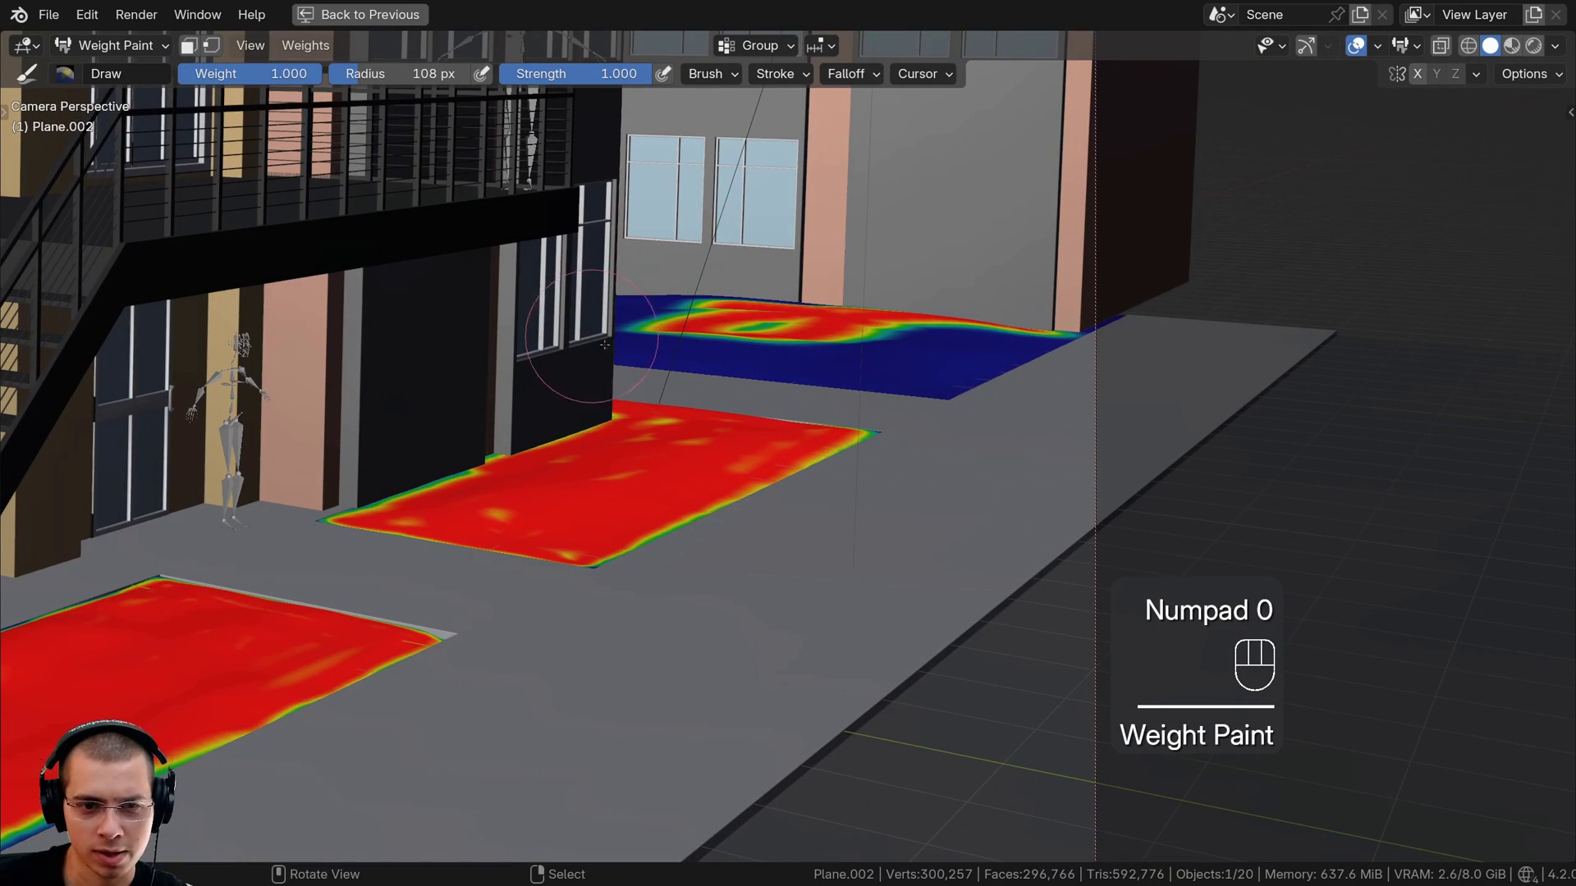
key("KP_7")
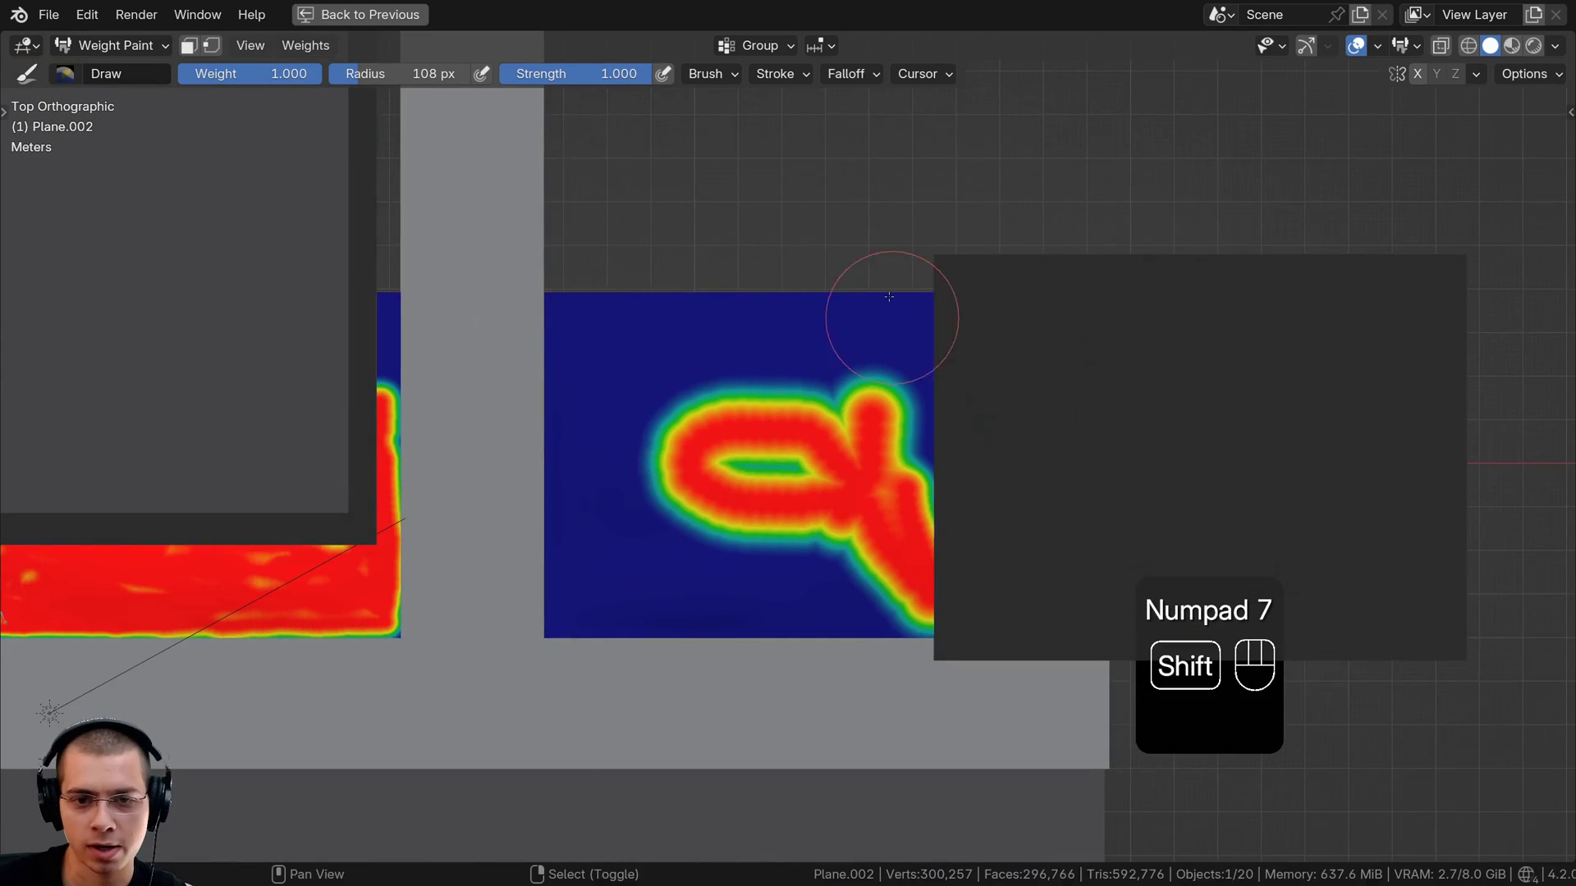
middle_click_drag(890, 317, 893, 297, "shift")
scroll(898, 299, "up", 1)
left_click_drag(918, 465, 913, 254)
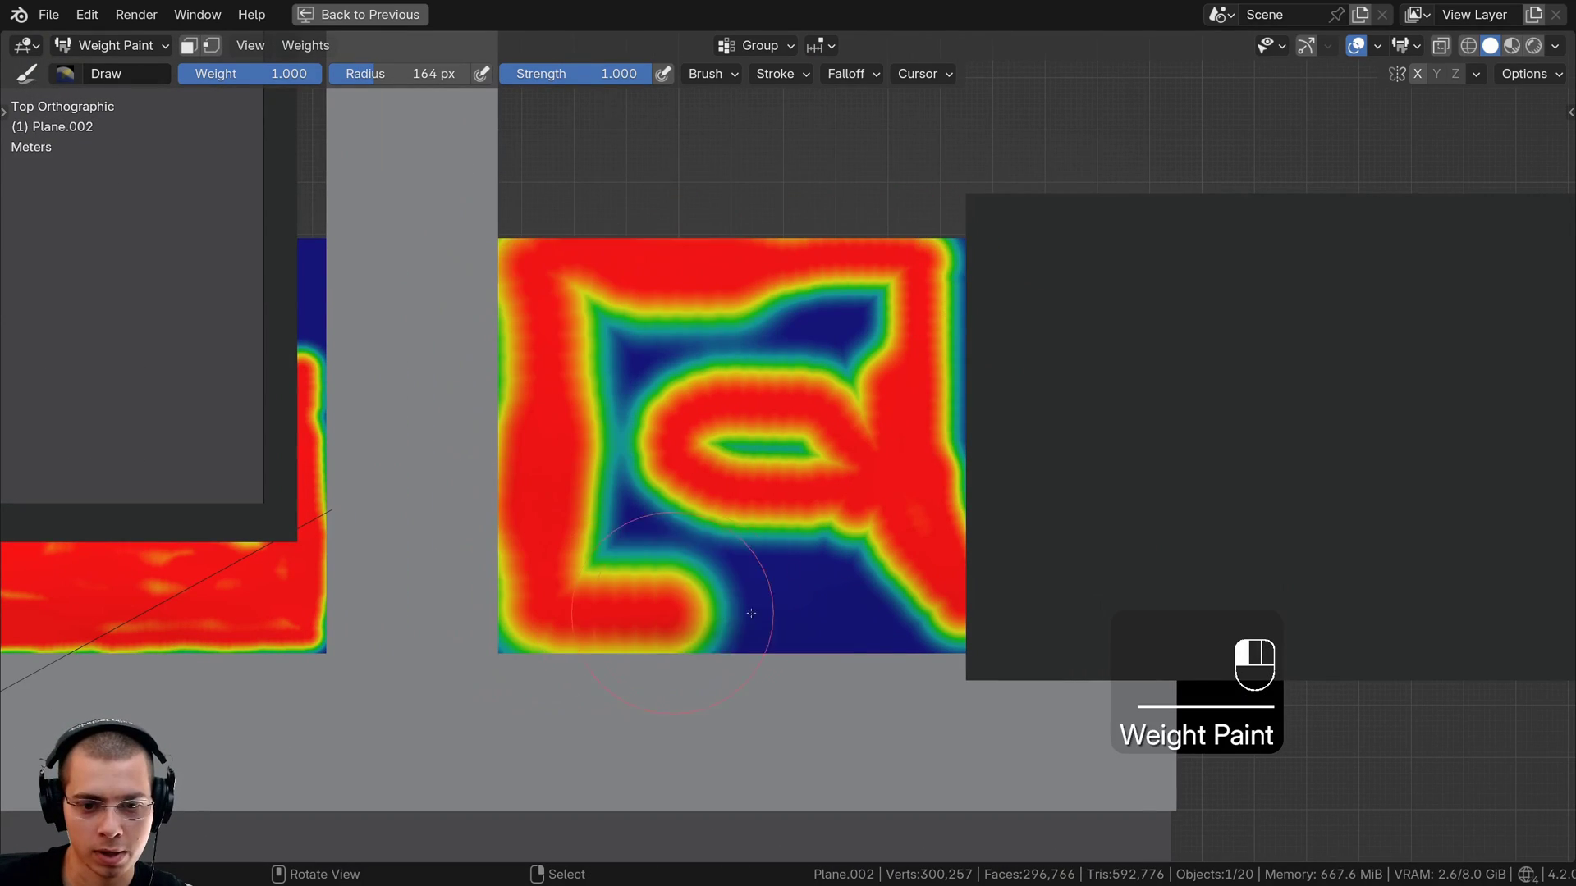
mouse_move(690, 615)
left_mouse_down()
mouse_move(934, 615)
mouse_move(792, 542)
mouse_move(739, 485)
left_mouse_up()
Enlarge the brush radius to 249 px and fill the large patch's remaining low-weight areas with full weight
key("f")
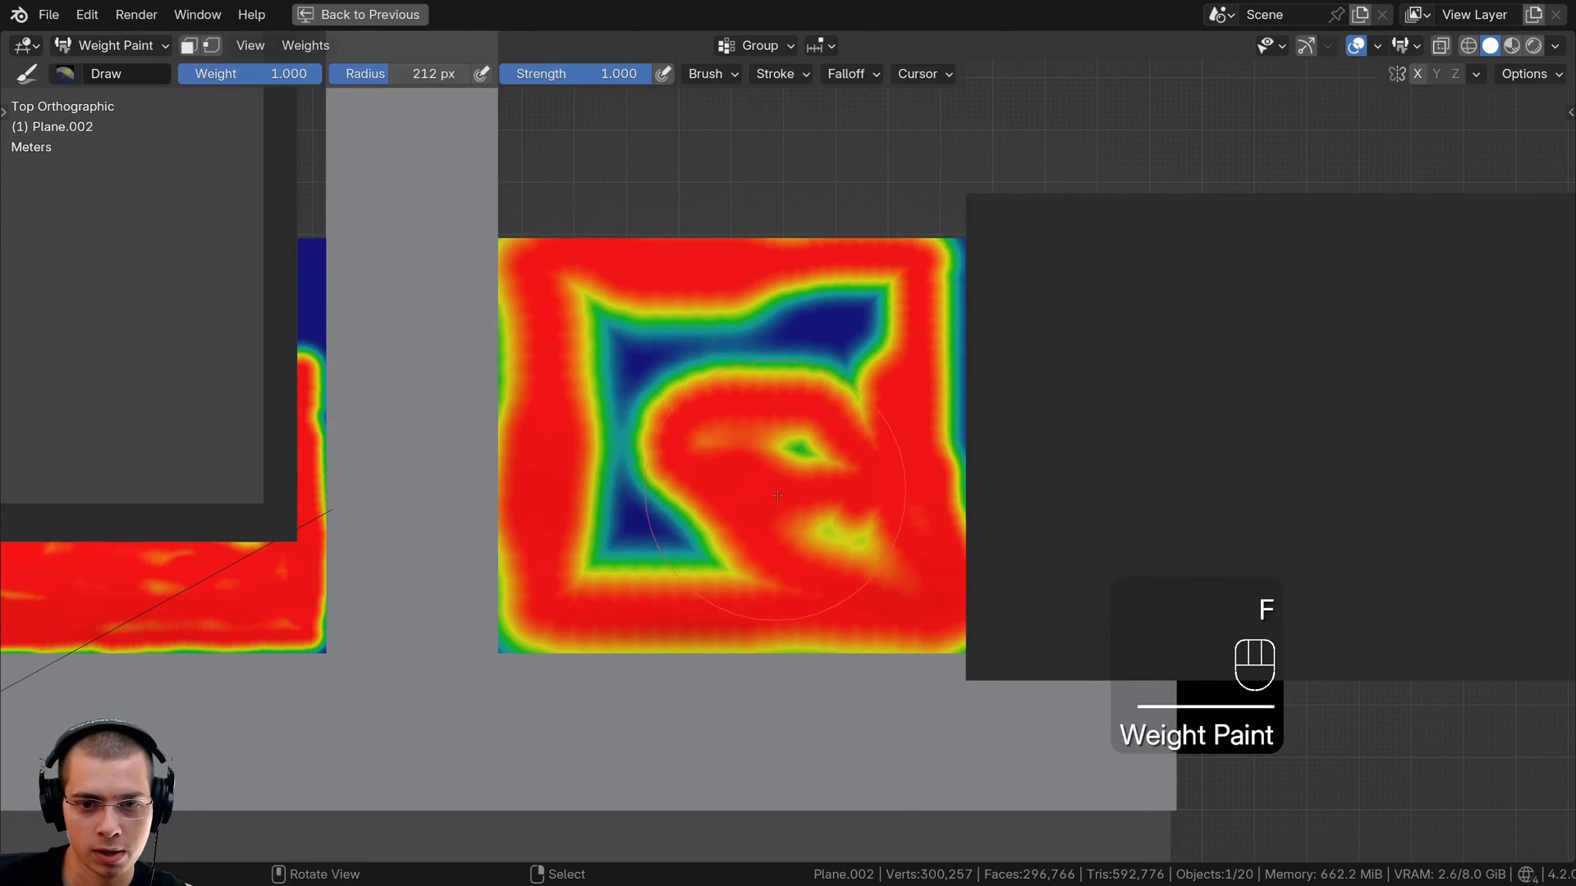
left_click(778, 485)
mouse_move(829, 525)
left_mouse_down()
mouse_move(860, 292)
mouse_move(629, 383)
mouse_move(721, 574)
left_mouse_up()
scroll(690, 581, "up", 2)
middle_click_drag(668, 584, 632, 405, "shift")
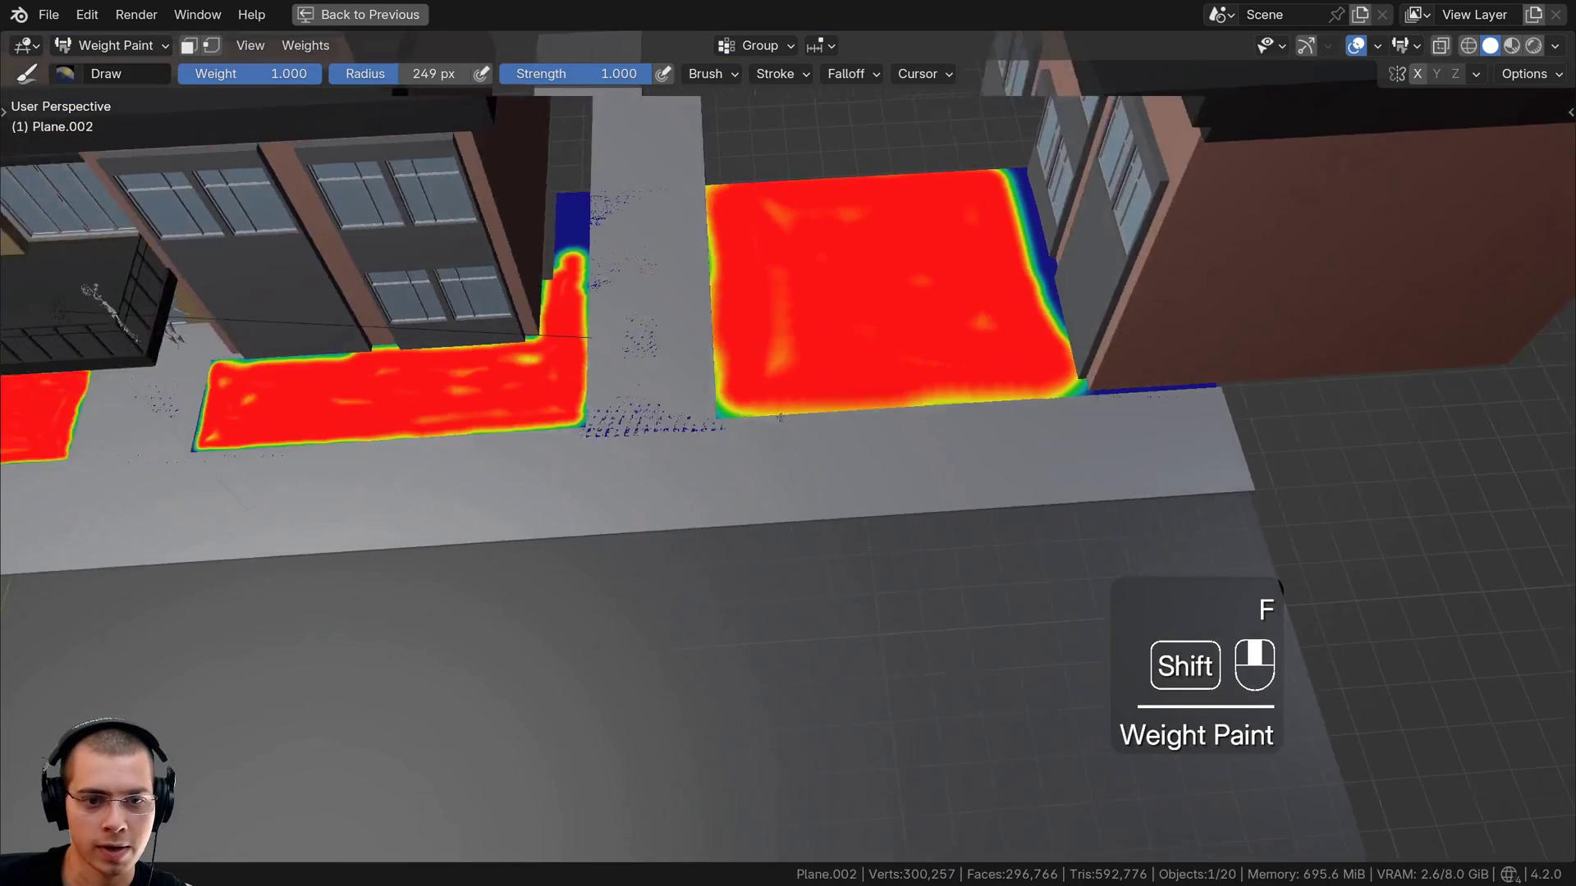
Restore the full Geometry Nodes workspace and turn on viewport display for the GeometryNodes modifier
scroll(660, 364, "down", 3)
middle_click_drag(509, 443, 675, 370, "shift")
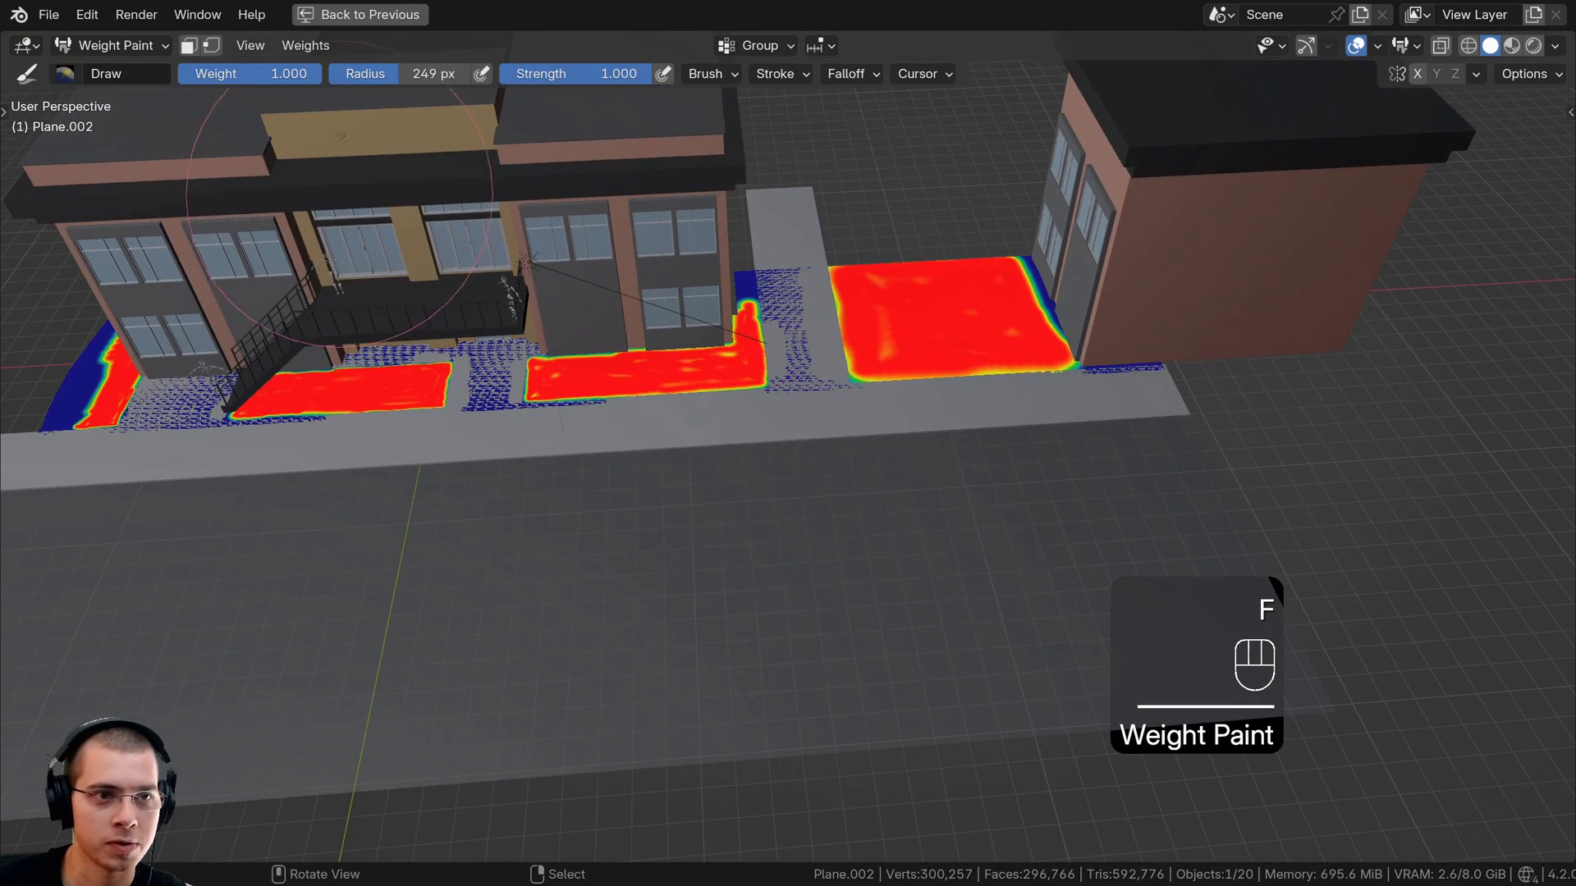
left_click(355, 17)
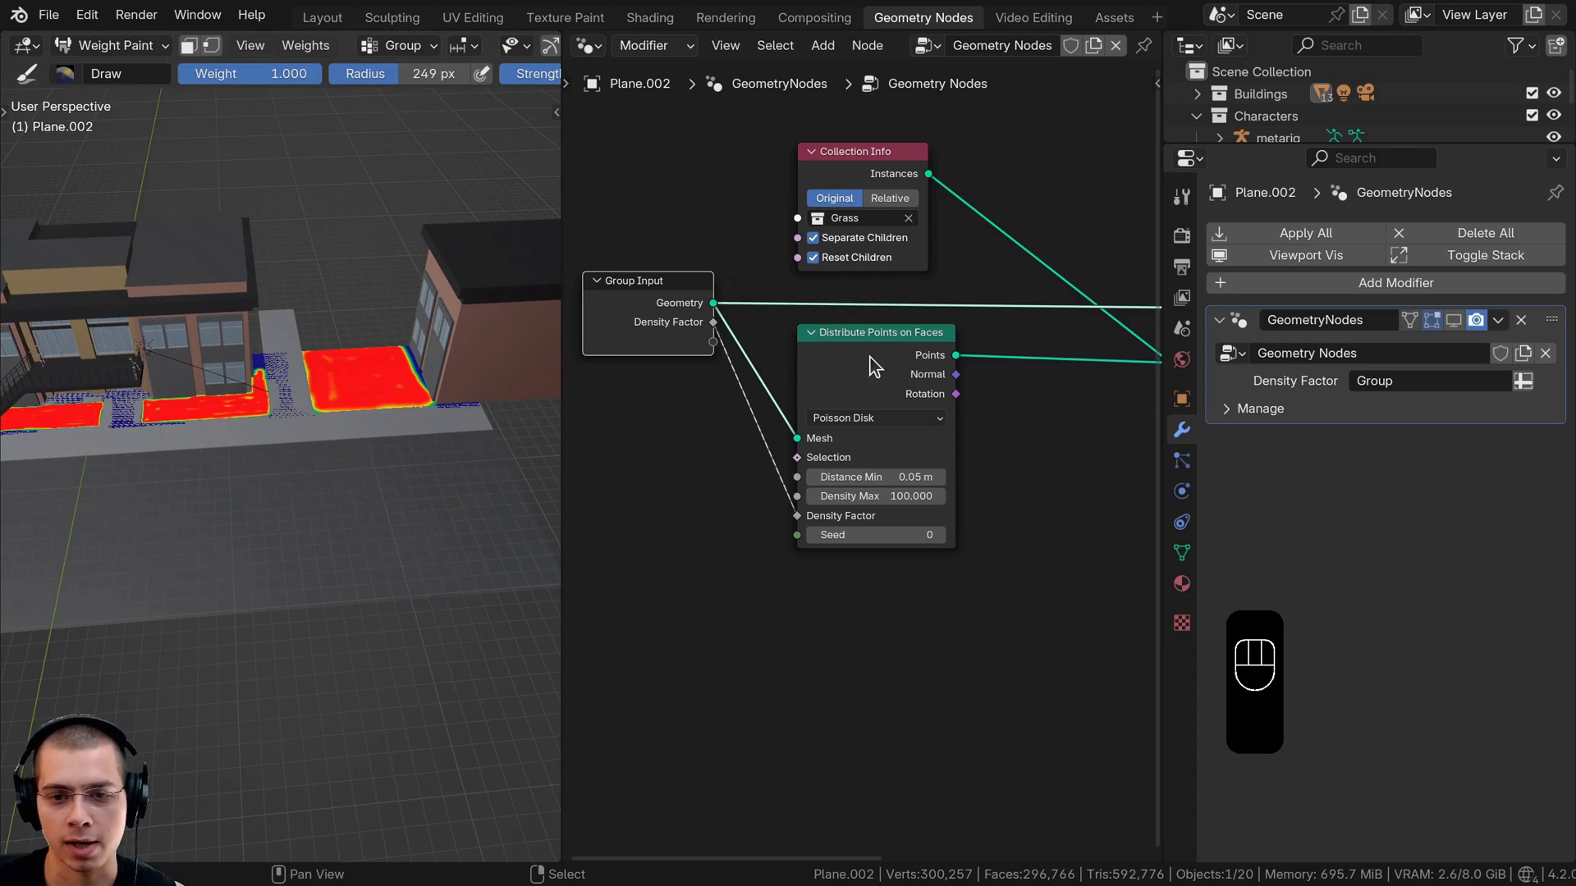
left_click(1453, 321)
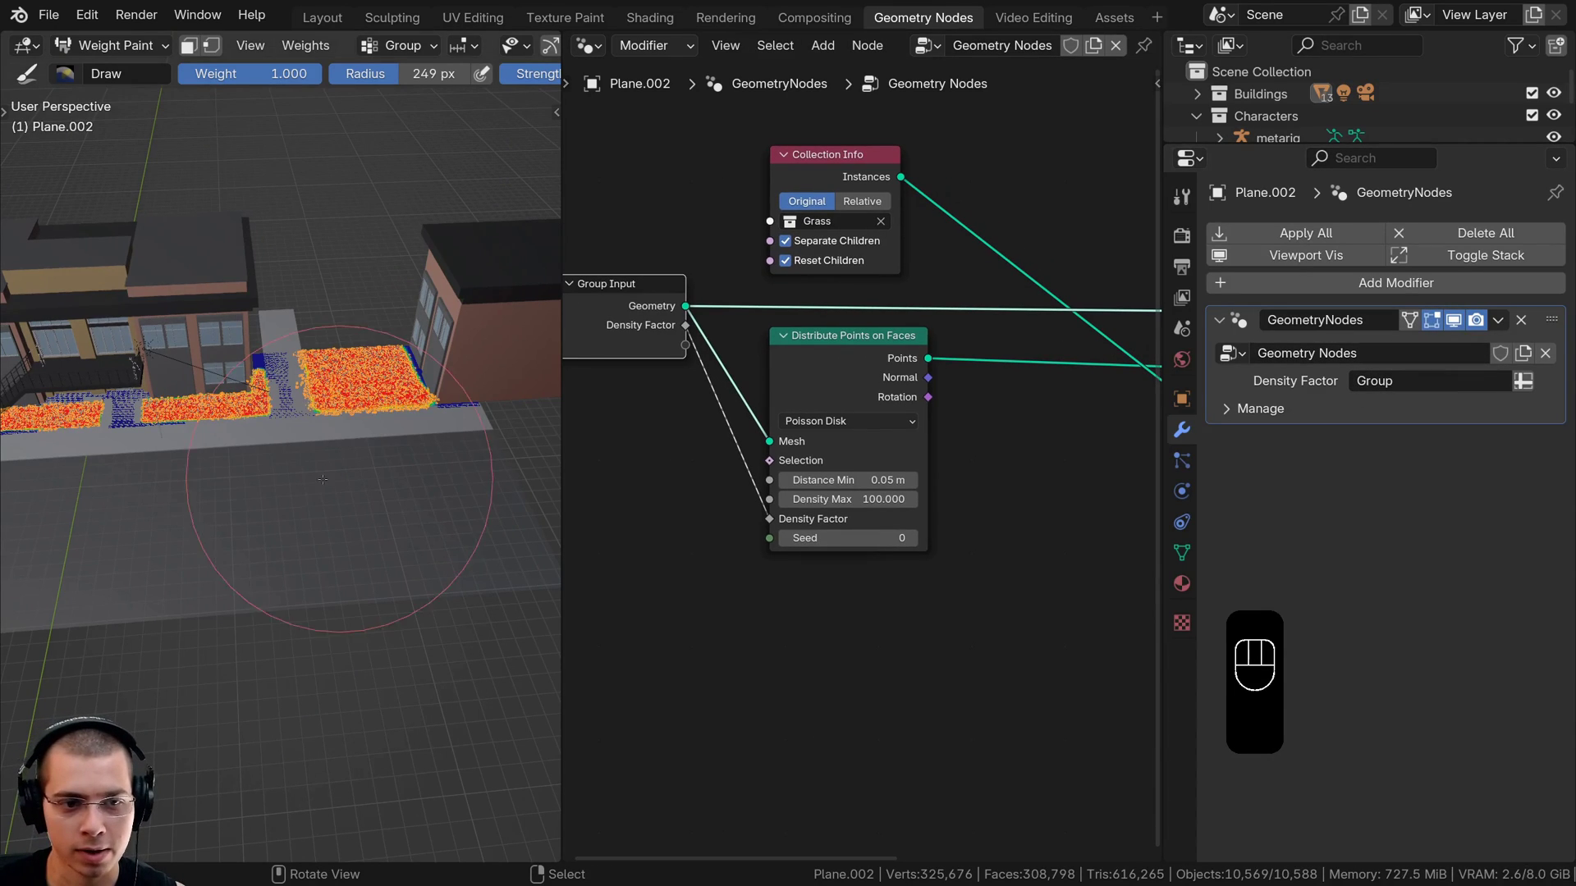
Widen the 3D viewport area for working on the large grass patch's sidewalk edge
middle_click_drag(340, 480, 351, 558)
middle_click_drag(352, 558, 362, 540, "shift")
scroll(363, 539, "up", 4)
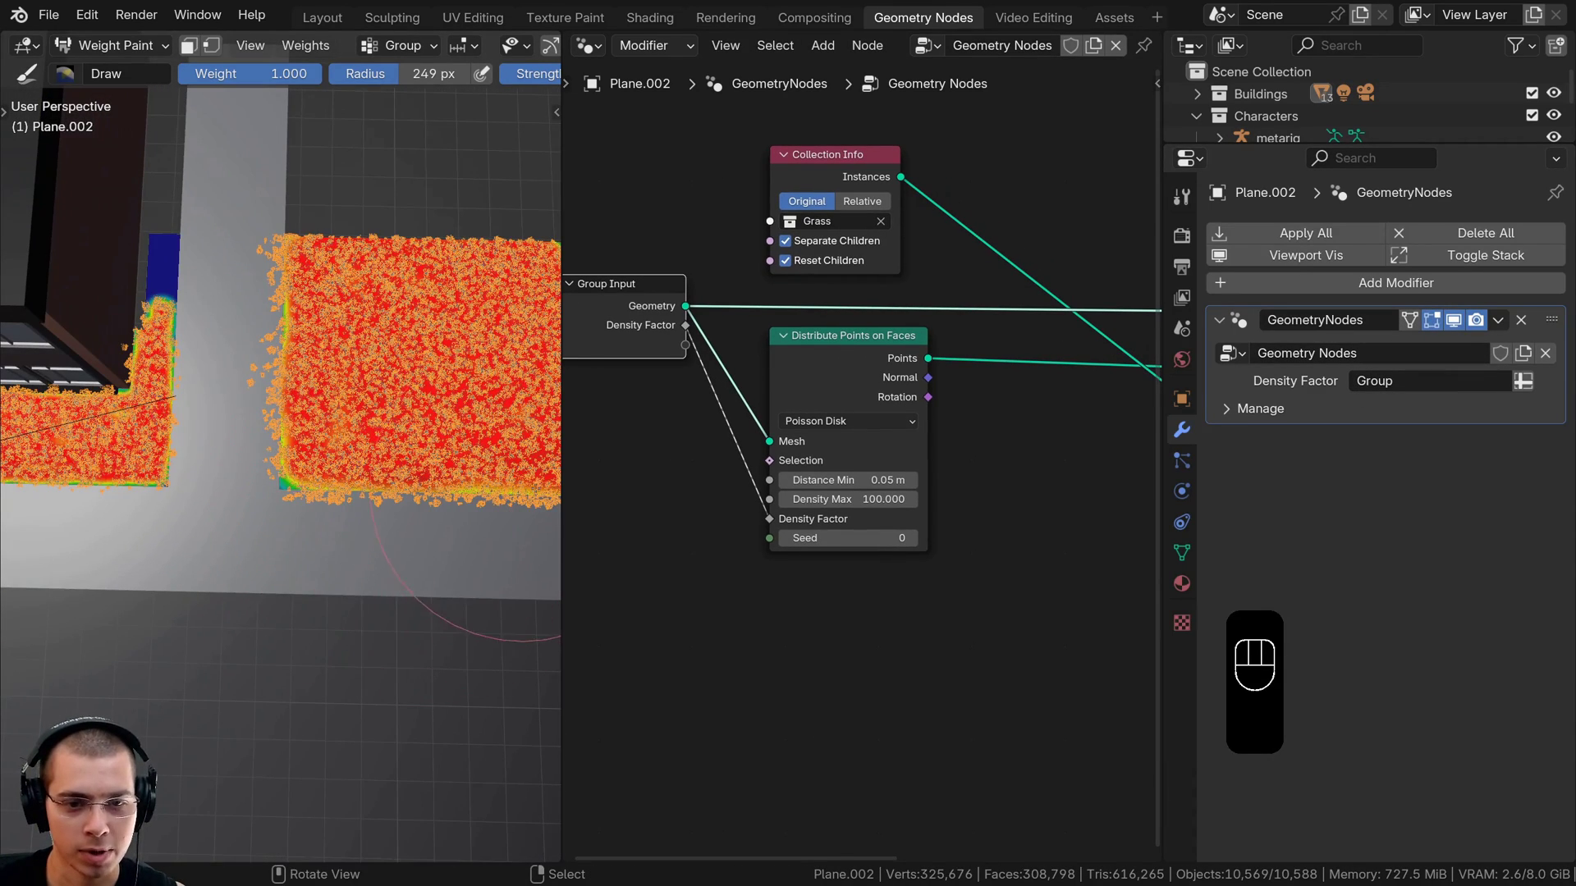
left_click_drag(561, 479, 950, 479)
mouse_move(738, 460)
middle_mouse_down("shift")
mouse_move(523, 380)
mouse_move(513, 453)
middle_mouse_up("shift")
Switch the weight brush to Subtract and set its radius to 47 px
key("f")
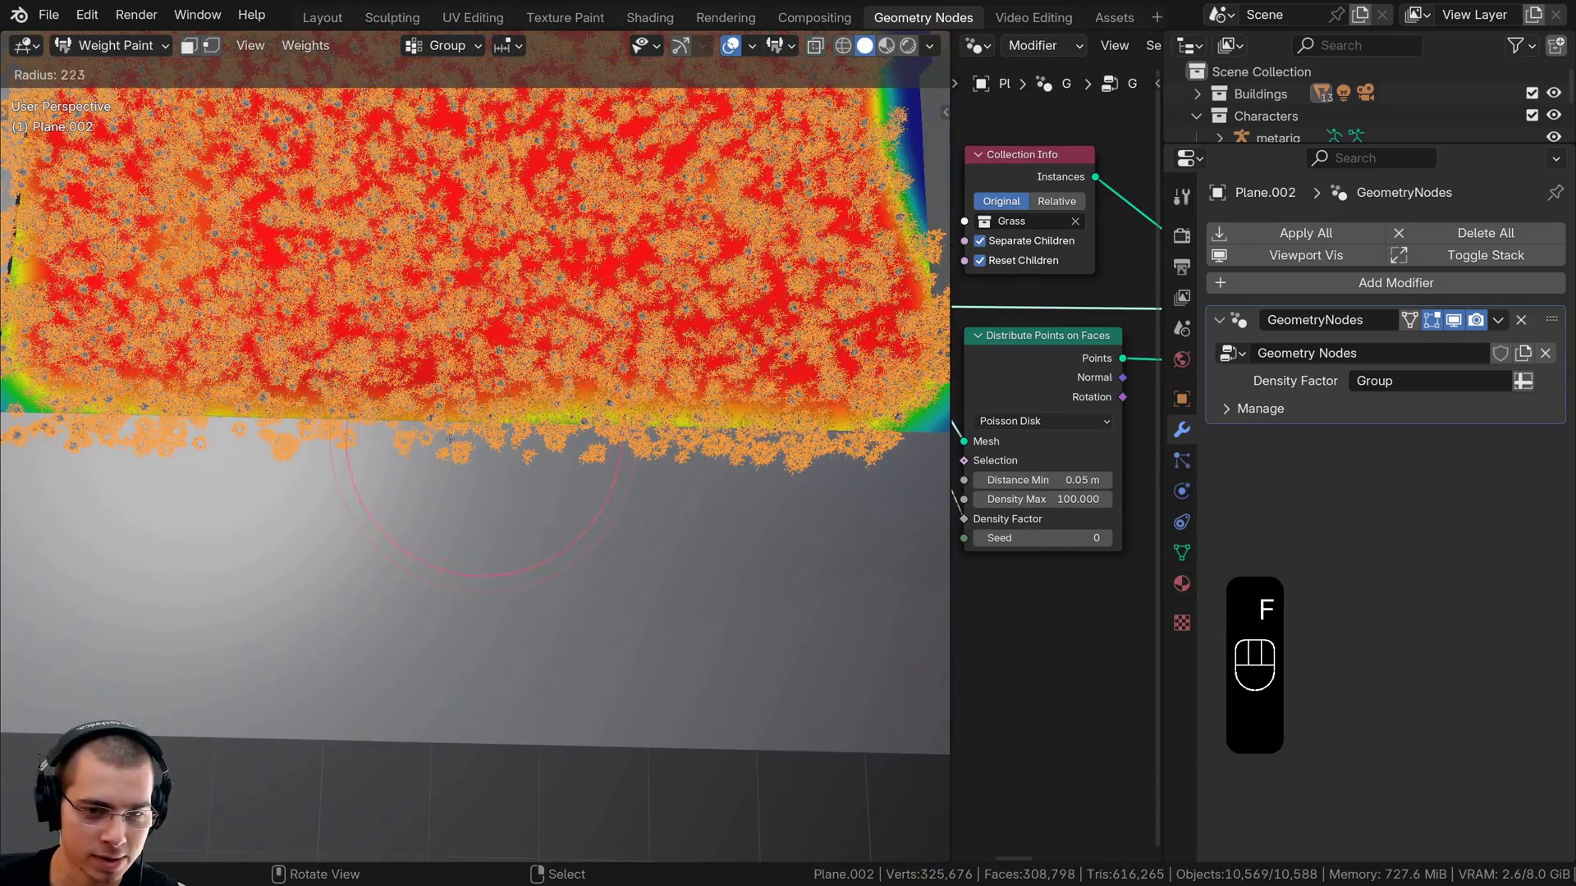
left_click(419, 462)
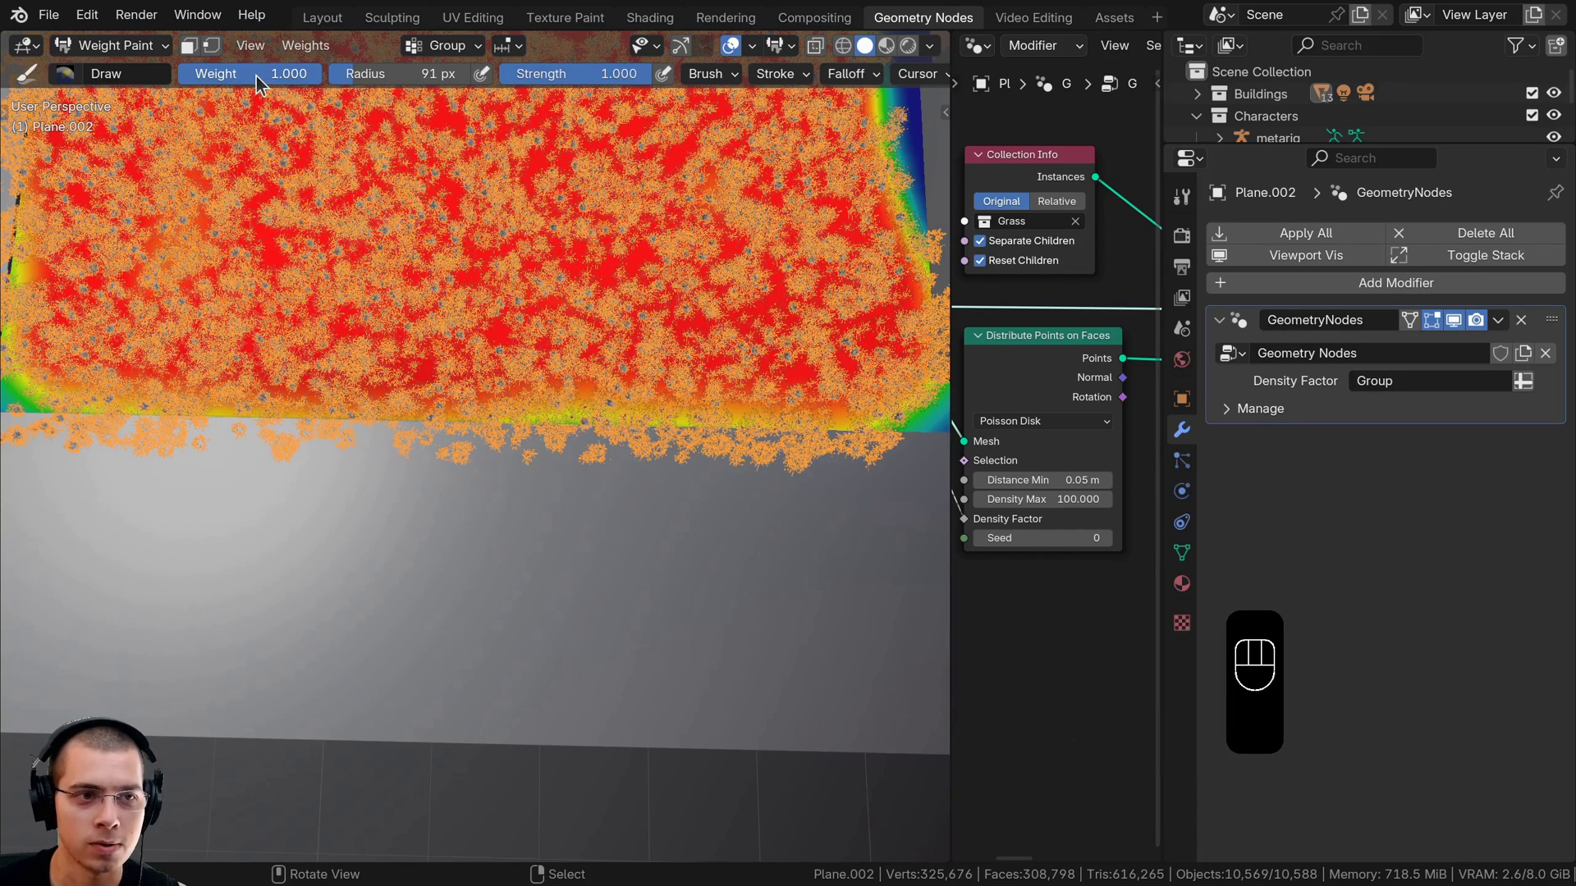
left_click(64, 74)
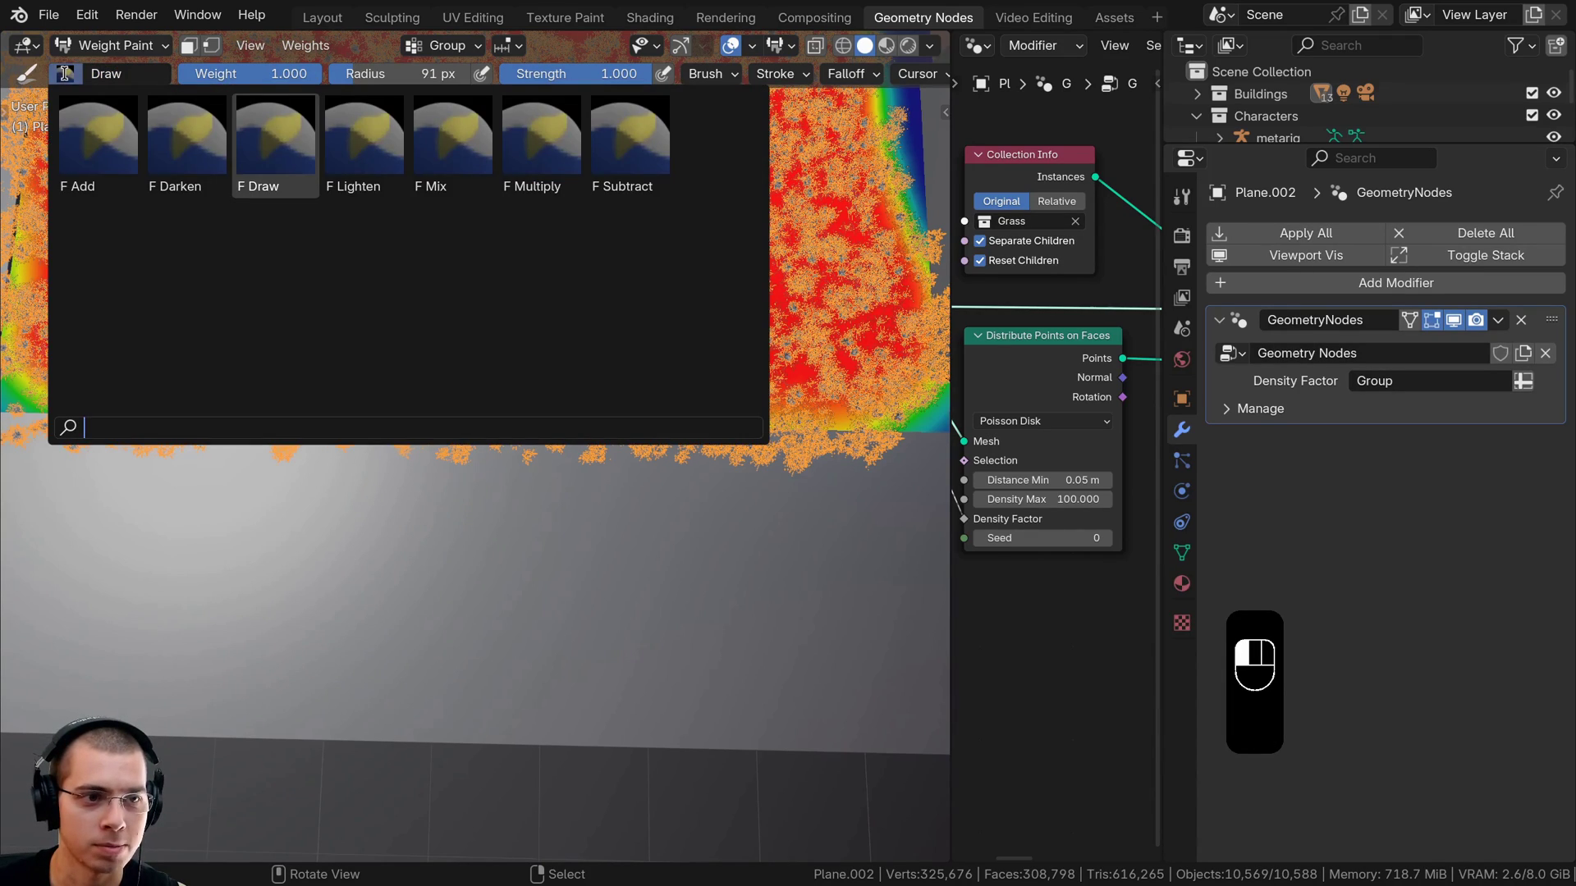
left_click(620, 169)
key("f")
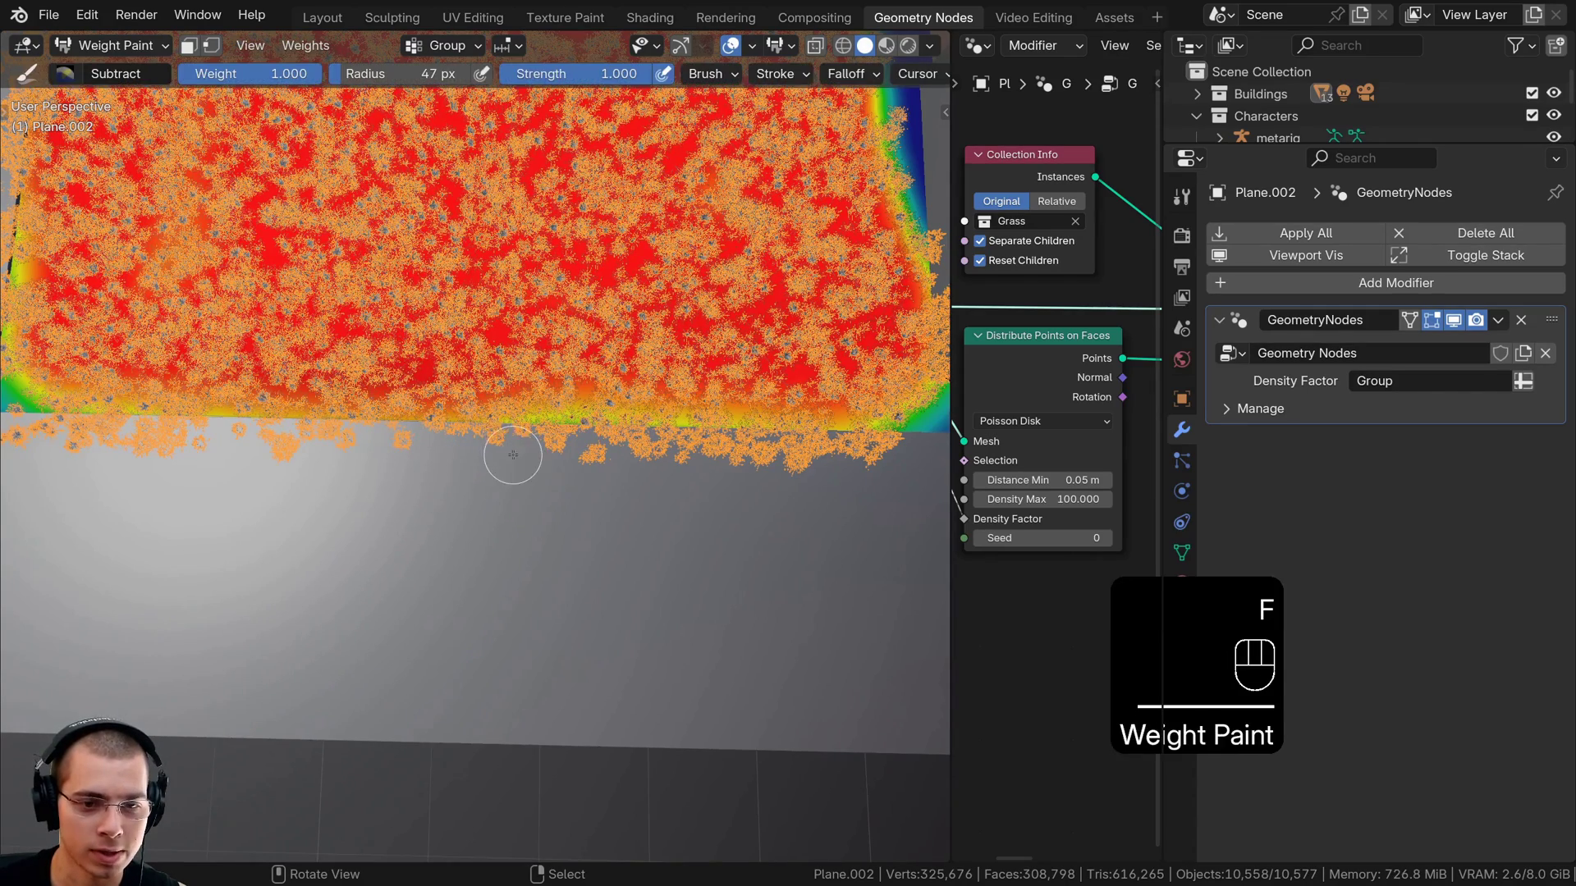
Subtract weights along the large patch's front edge to clear the grass spilling onto the sidewalk
left_click(560, 447)
middle_click_drag(806, 448, 563, 470, "shift")
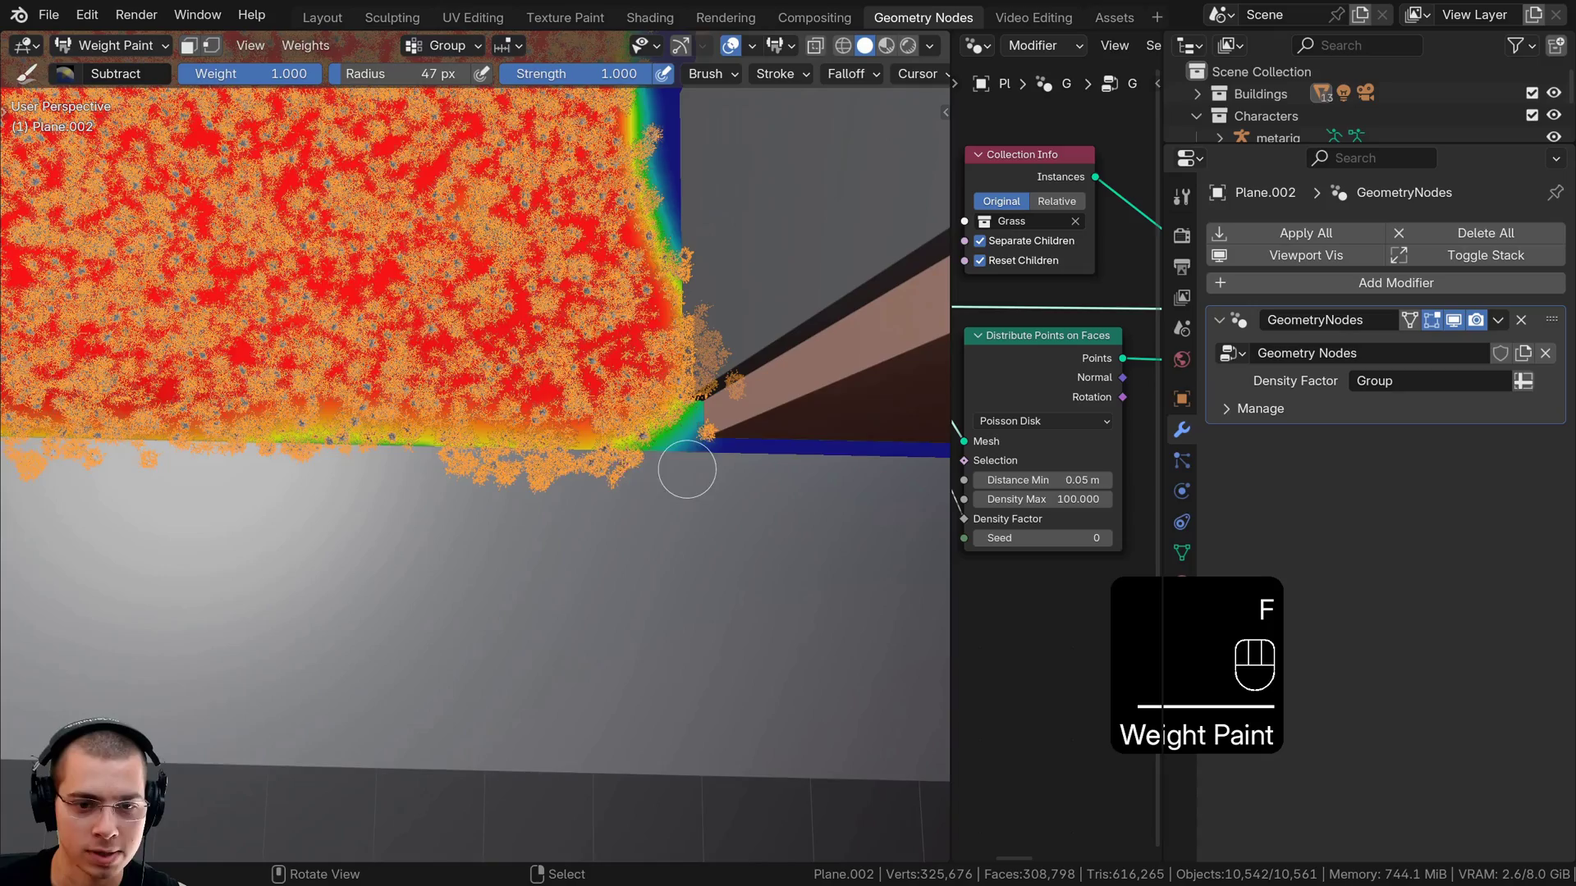
middle_click_drag(394, 459, 818, 487, "shift")
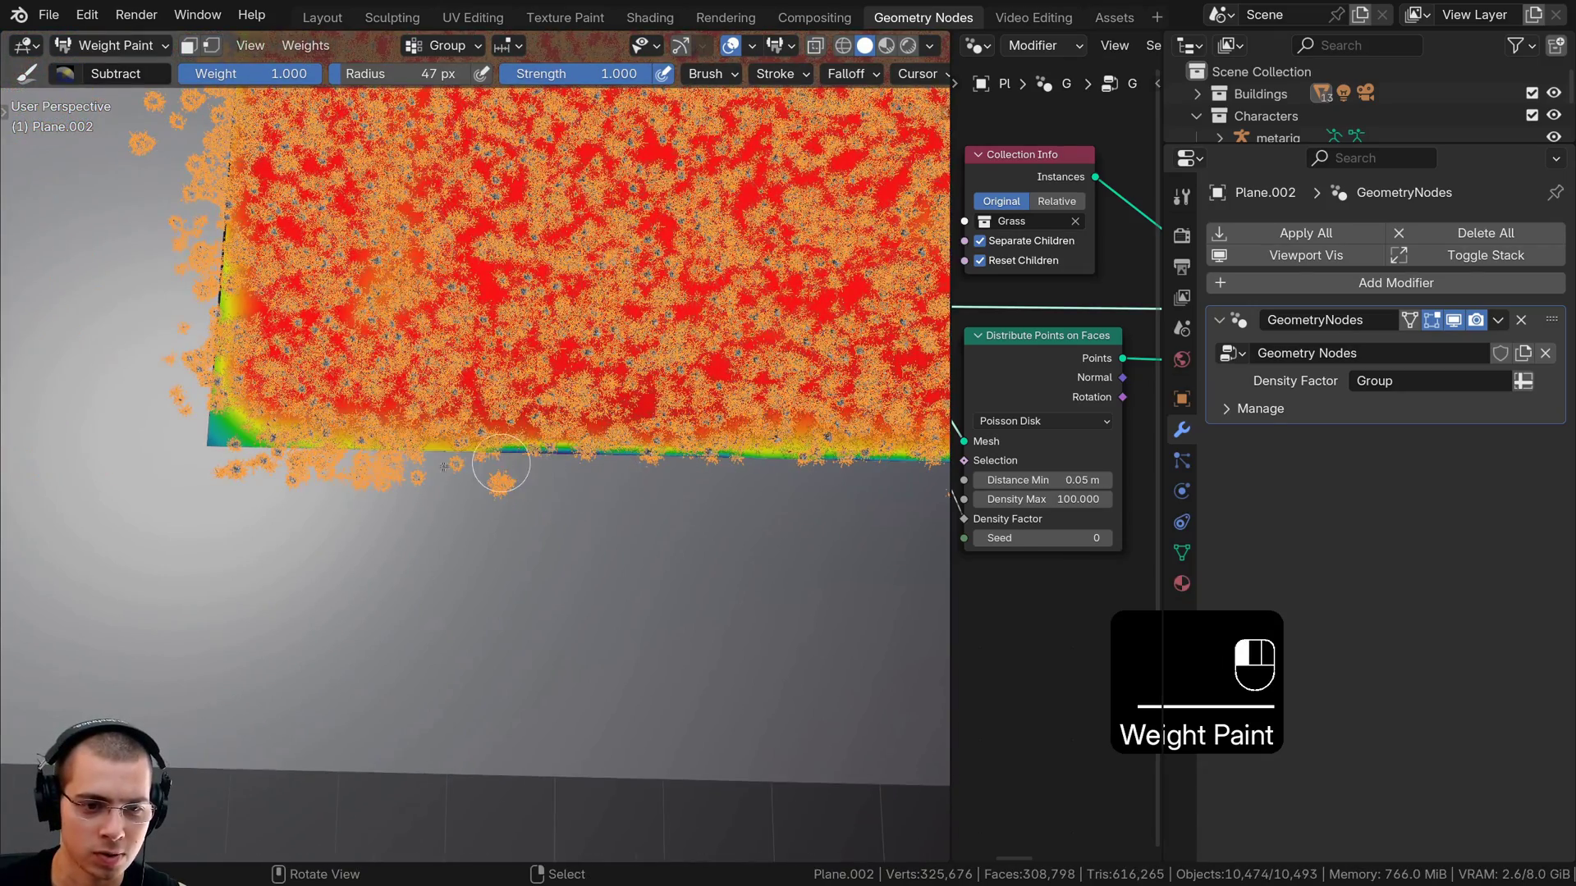
left_click_drag(500, 464, 386, 468)
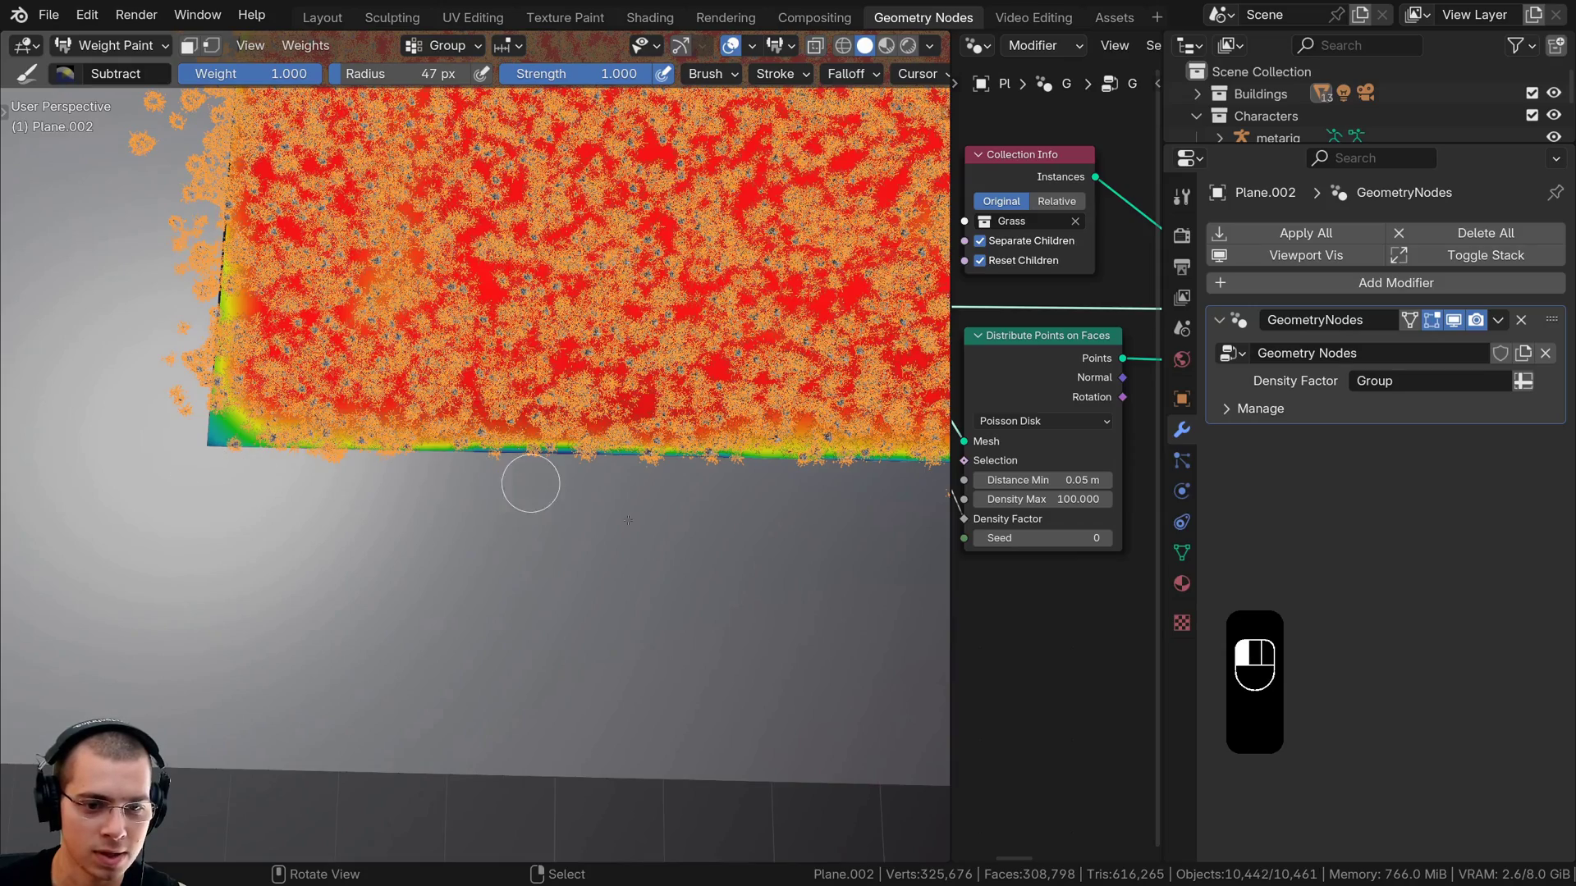
Subtract weights along the large patch's edge beside the walkway, increasing the brush radius to 65 px
mouse_move(531, 483)
middle_mouse_down("shift")
mouse_move(354, 522)
mouse_move(492, 788)
middle_mouse_up("shift")
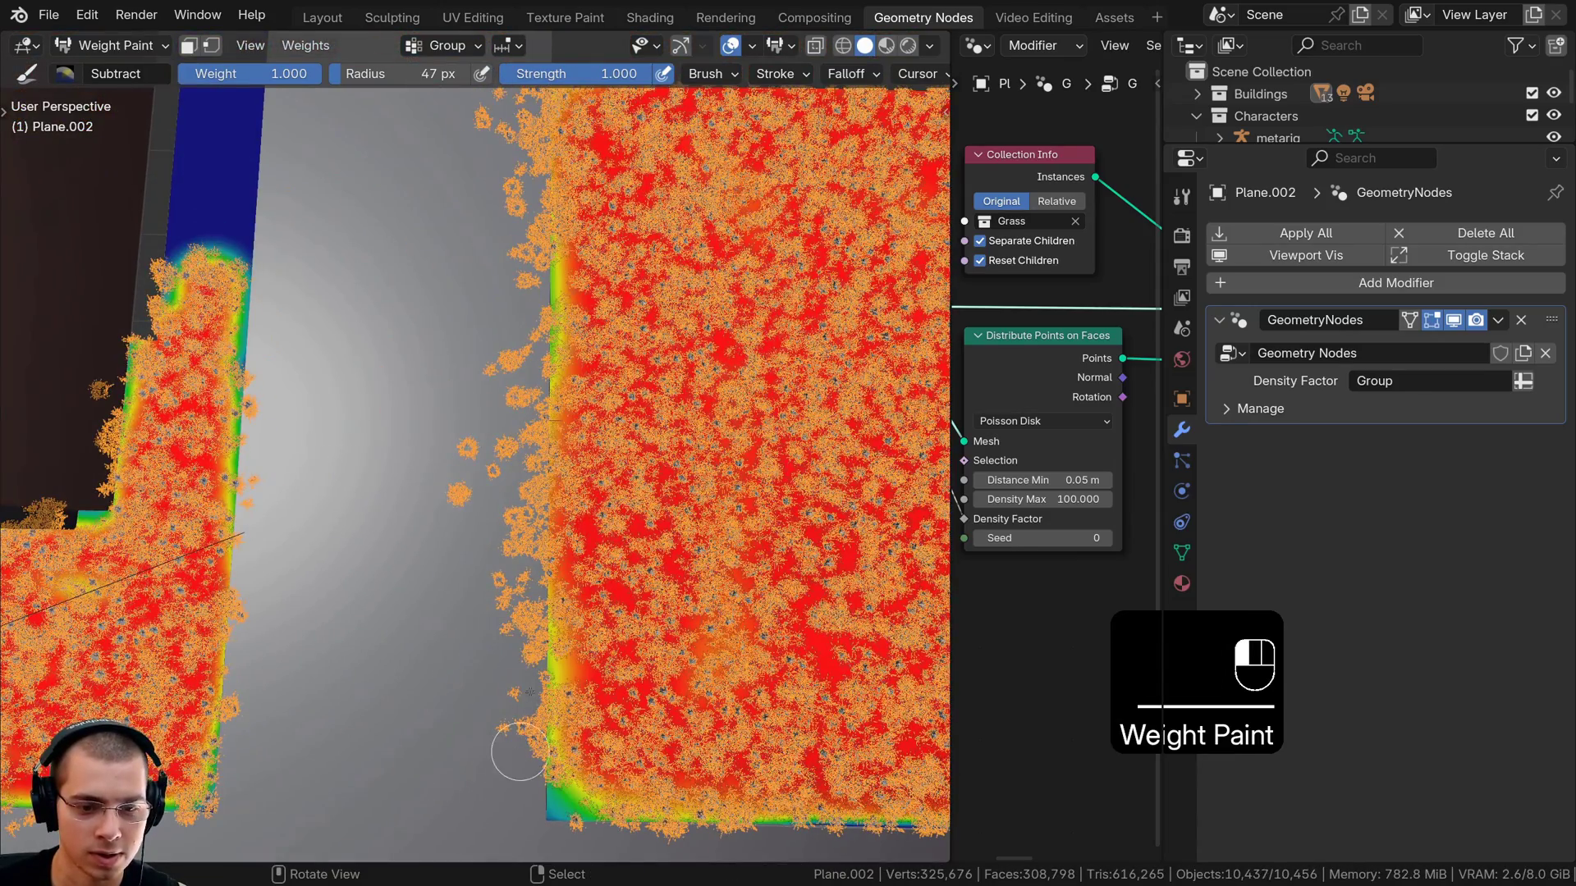
left_click_drag(524, 564, 517, 433)
key("f")
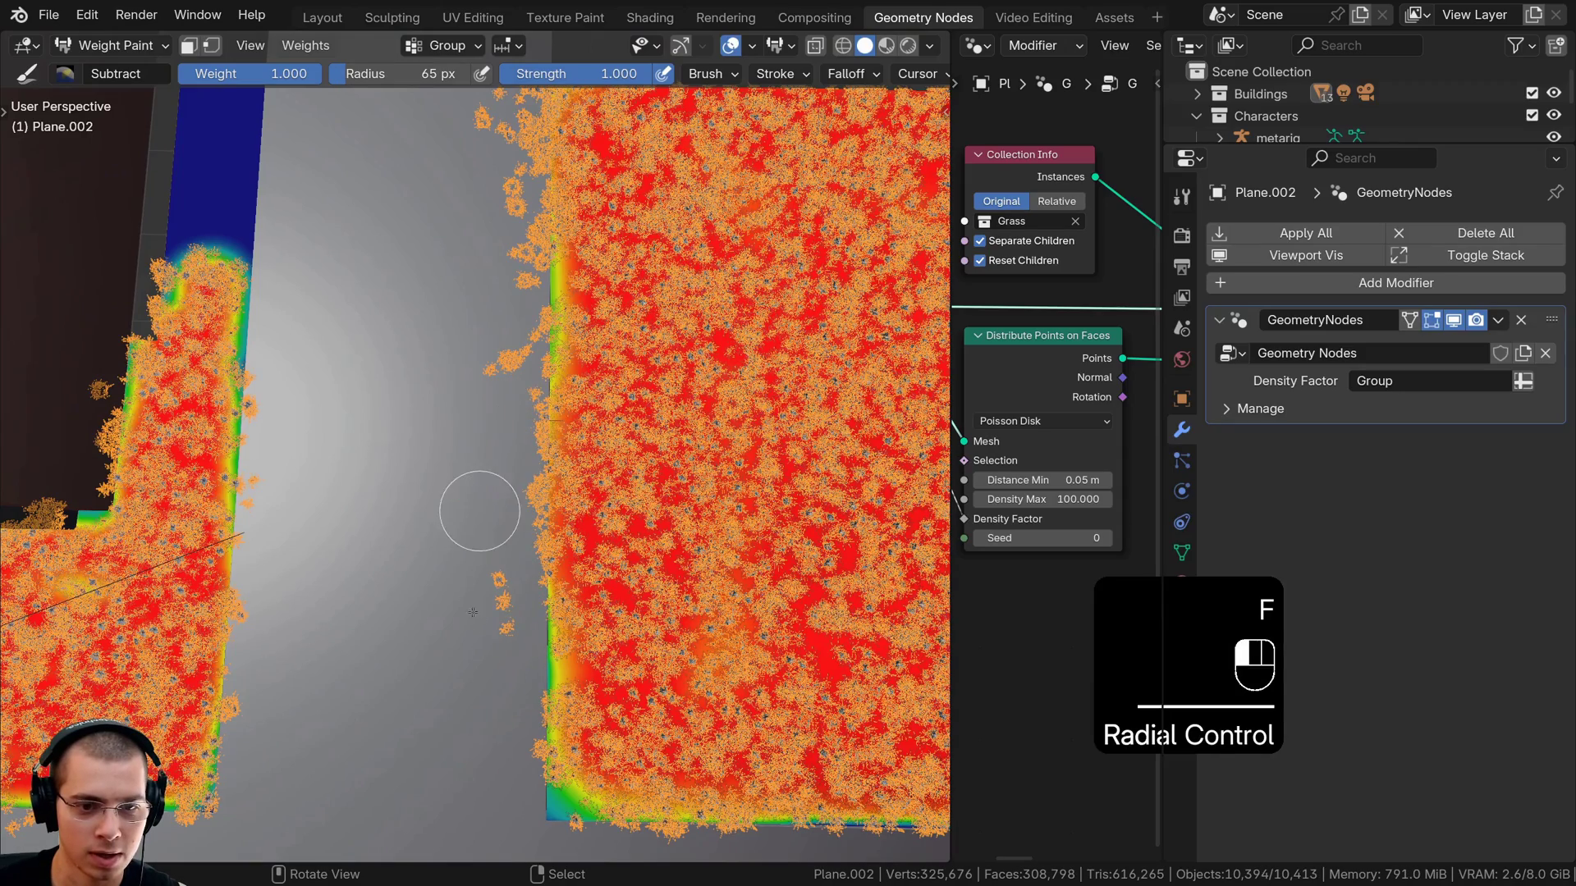
middle_click_drag(522, 407, 503, 563, "shift")
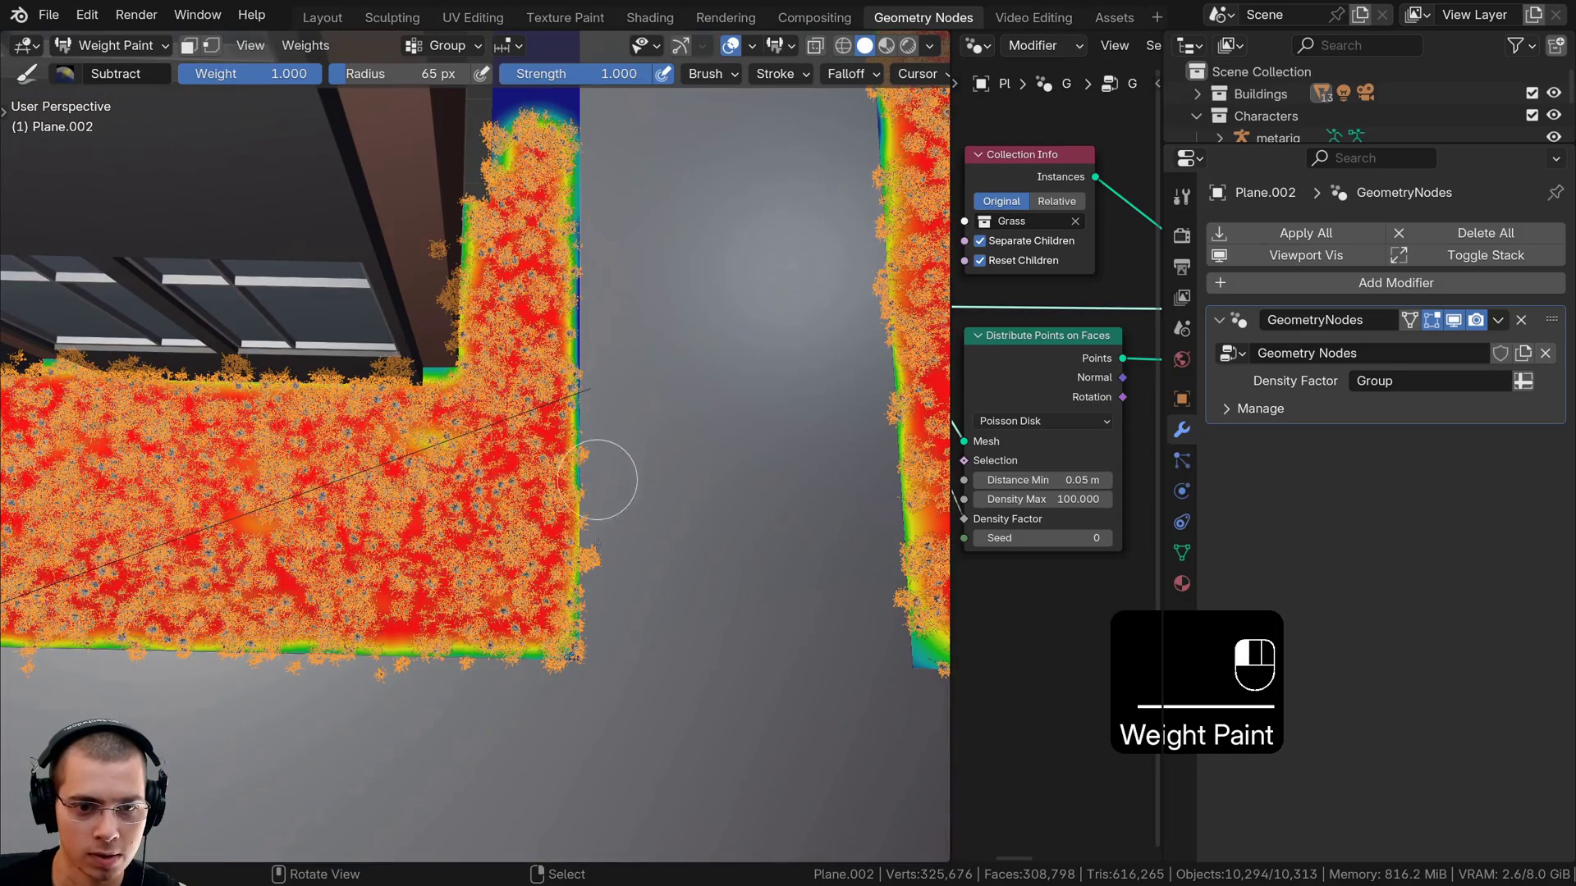
Subtract weights along the walkway and sidewalk edges of the dirt patch in front of the facade
left_click_drag(597, 543, 595, 670)
mouse_move(587, 671)
middle_mouse_down("shift")
mouse_move(722, 566)
mouse_move(883, 539)
middle_mouse_up("shift")
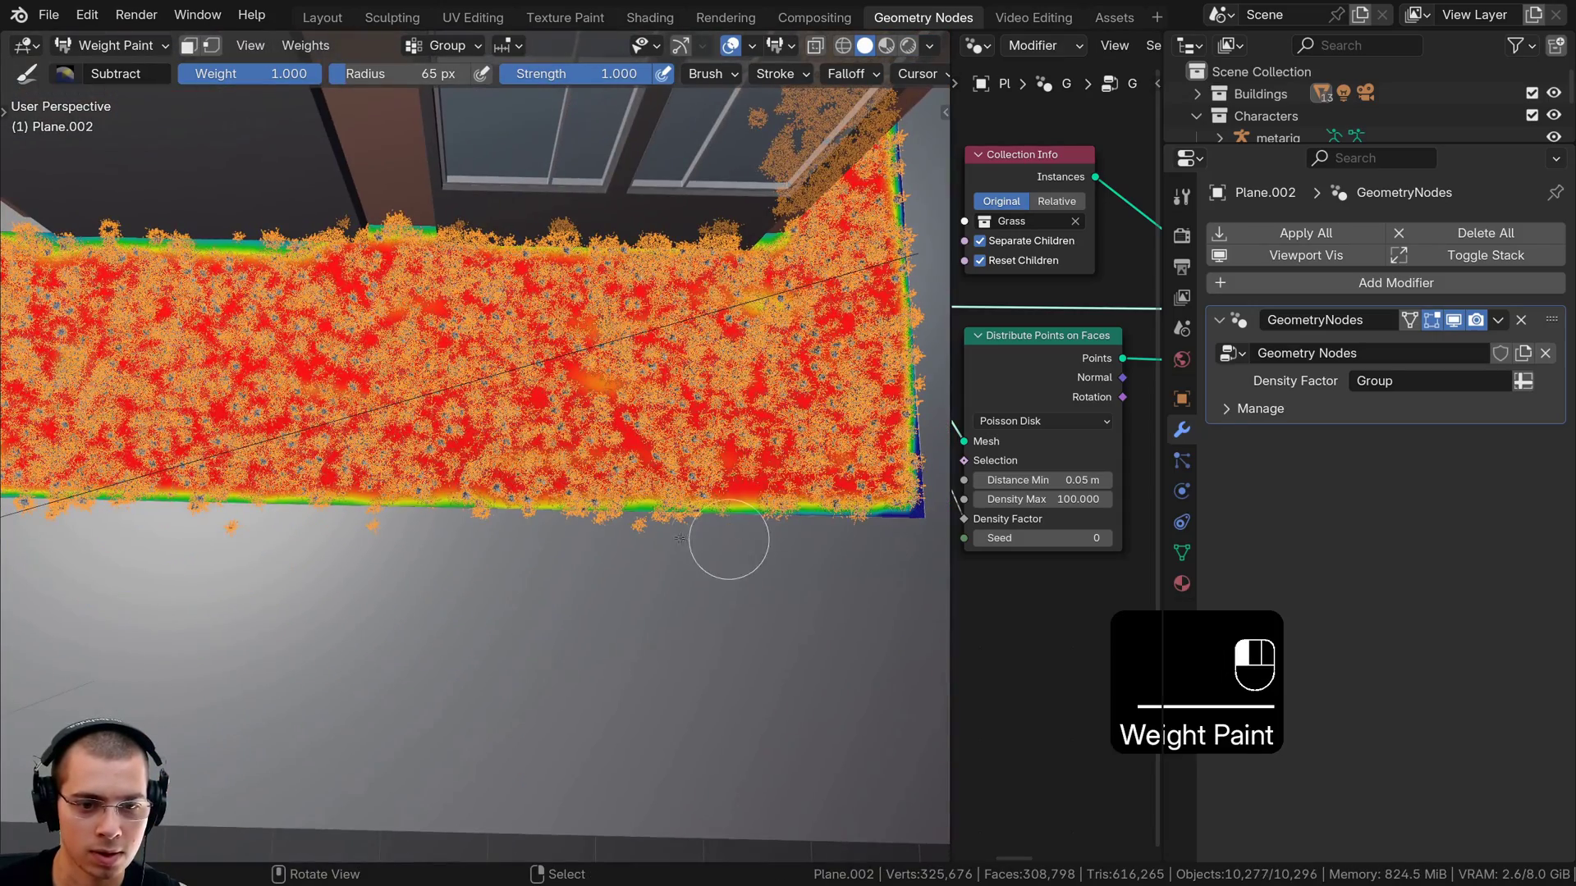
left_click_drag(385, 523, 302, 535)
mouse_move(302, 534)
middle_mouse_down("shift")
mouse_move(681, 460)
mouse_move(789, 279)
middle_mouse_up("shift")
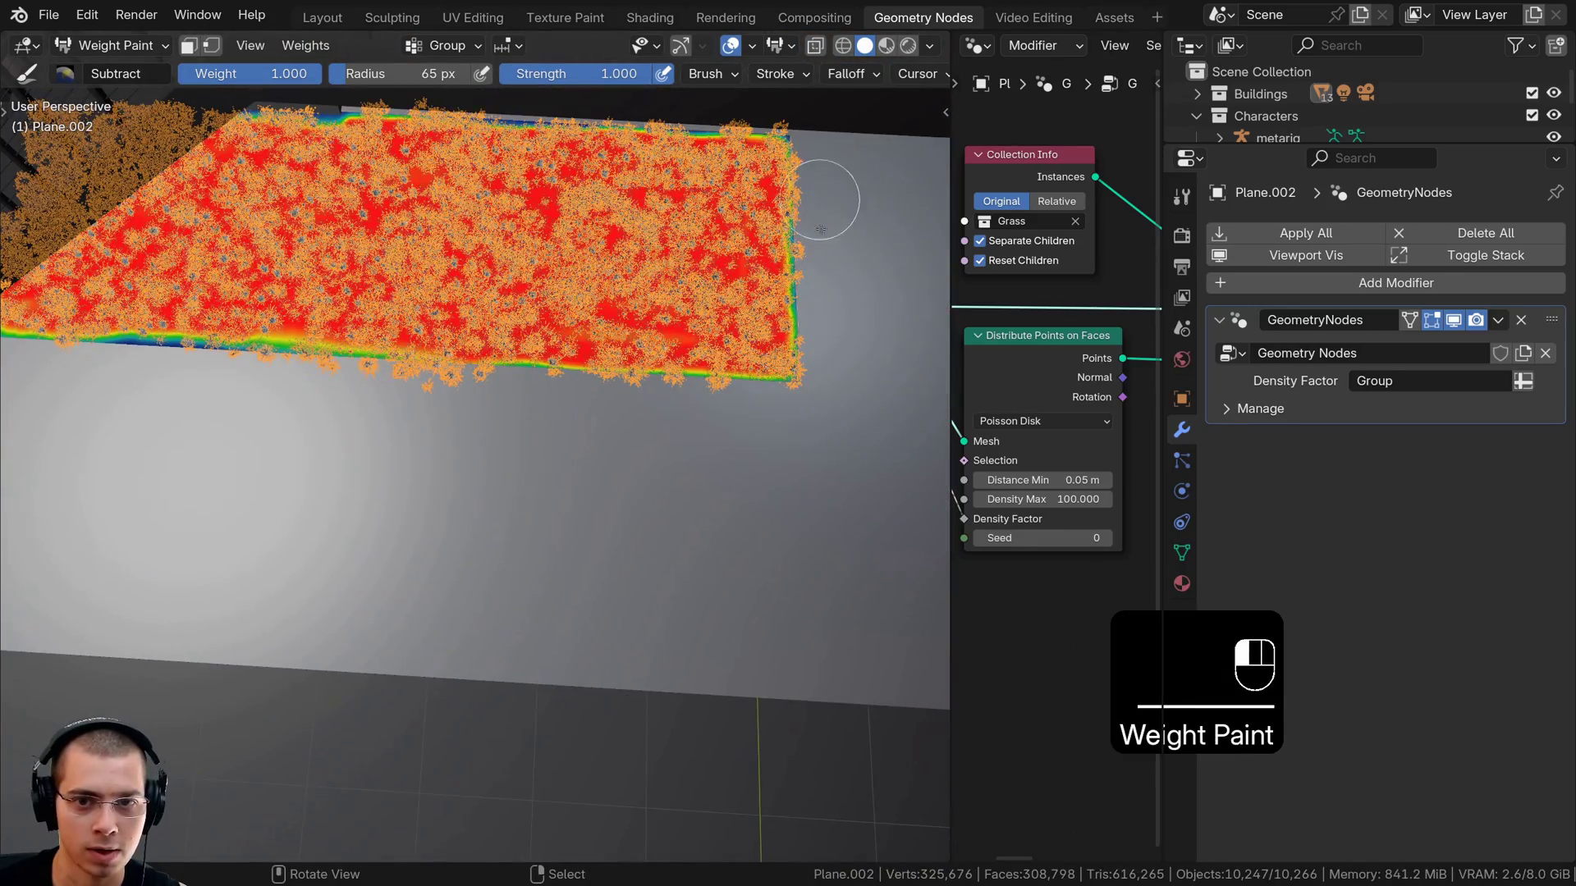
Look through the scene camera and switch from Weight Paint to Object Mode
key("KP_0")
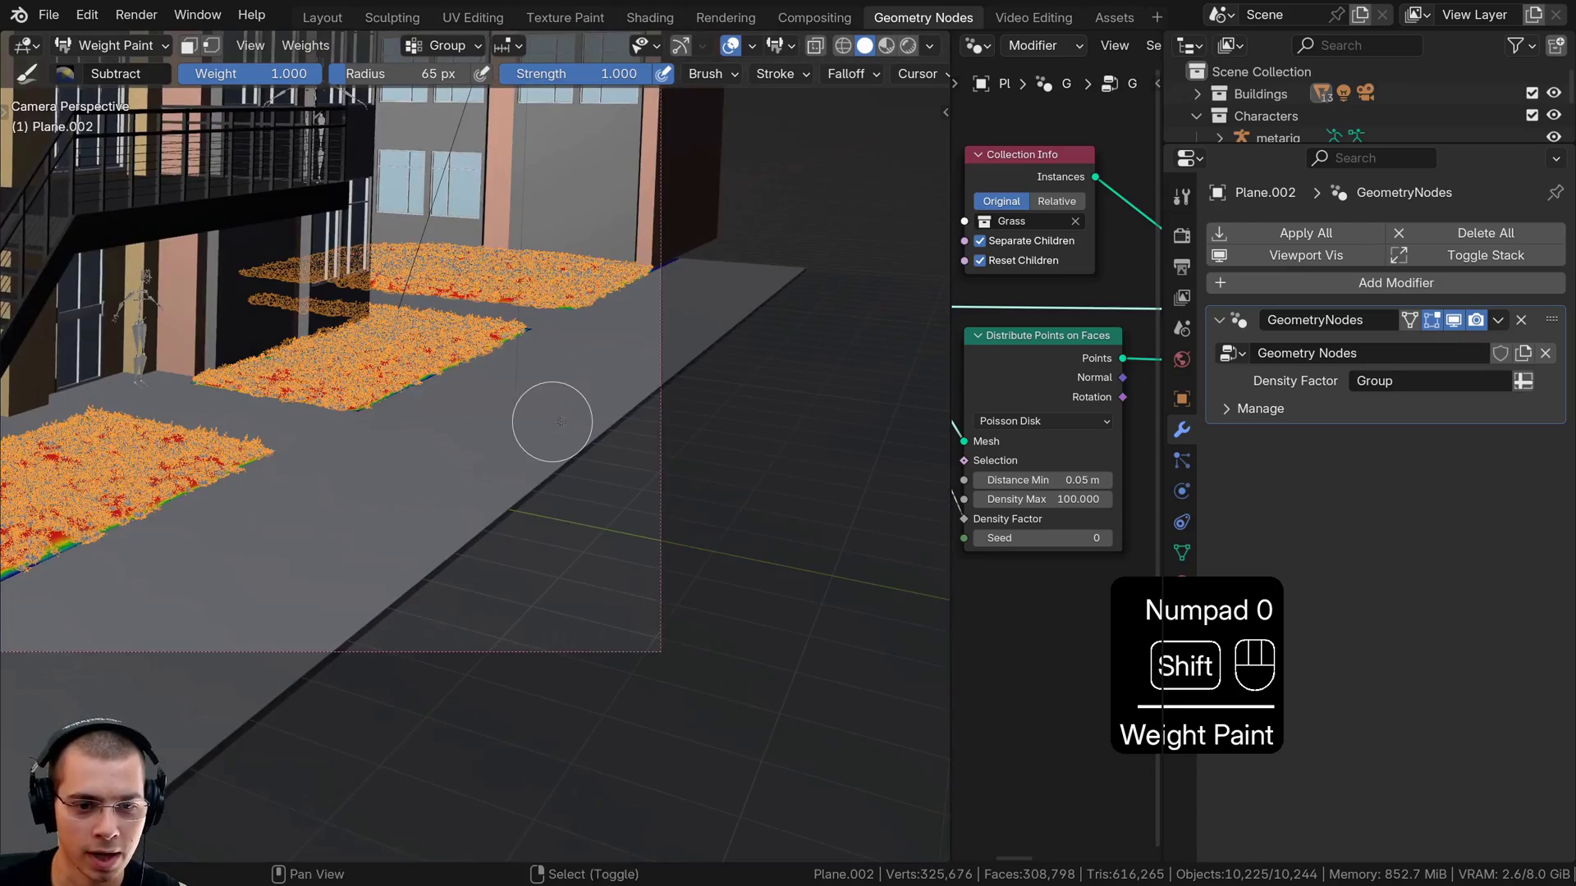
scroll(543, 429, "up", 3)
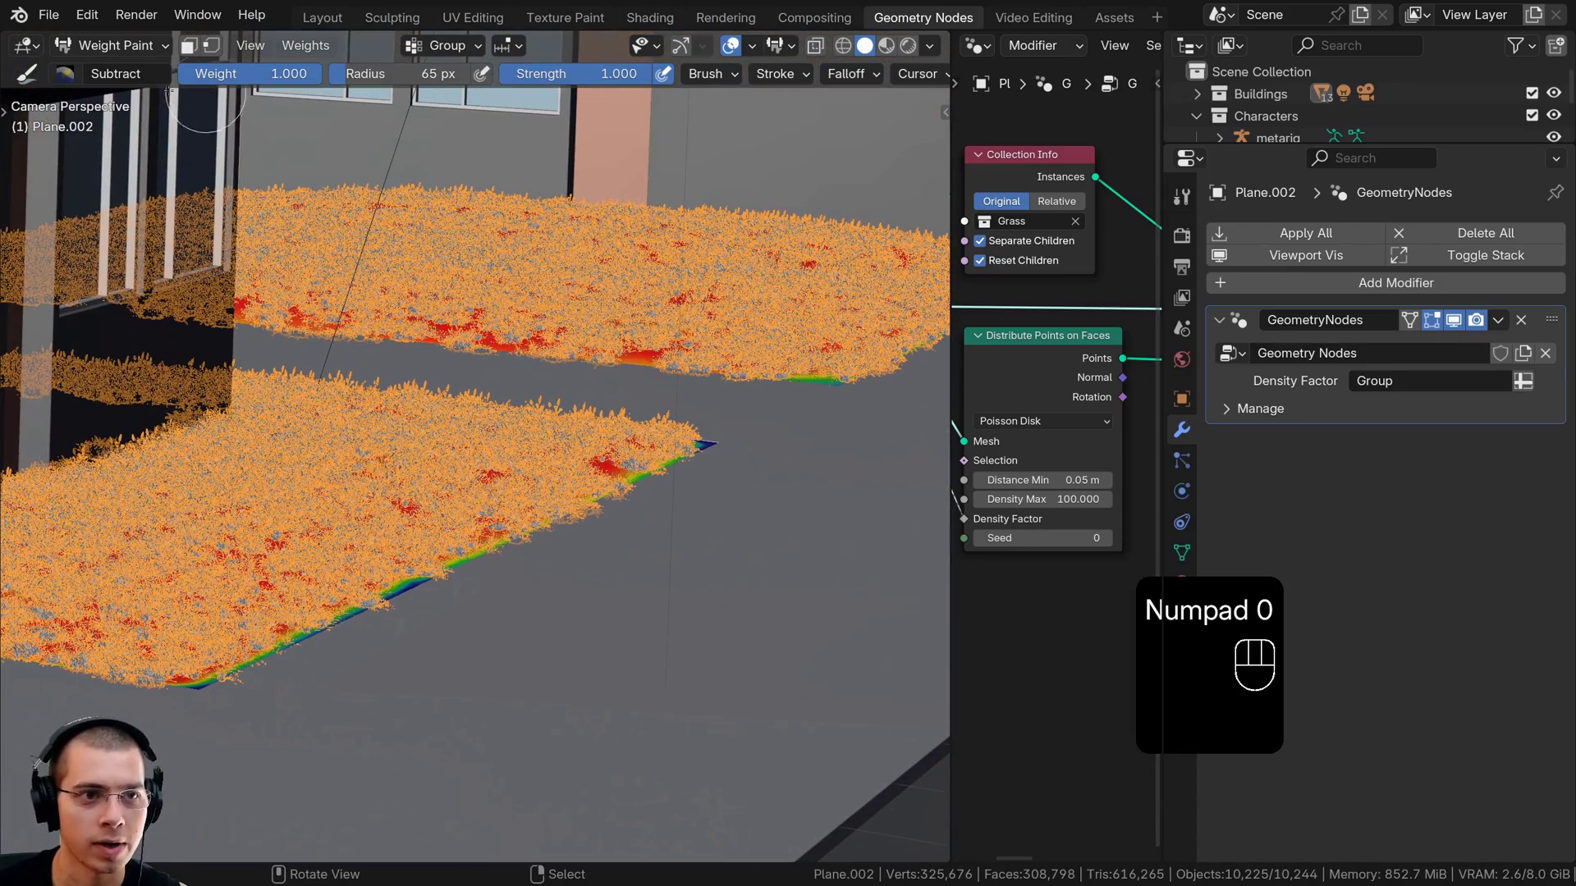
left_click(106, 46)
left_click(109, 82)
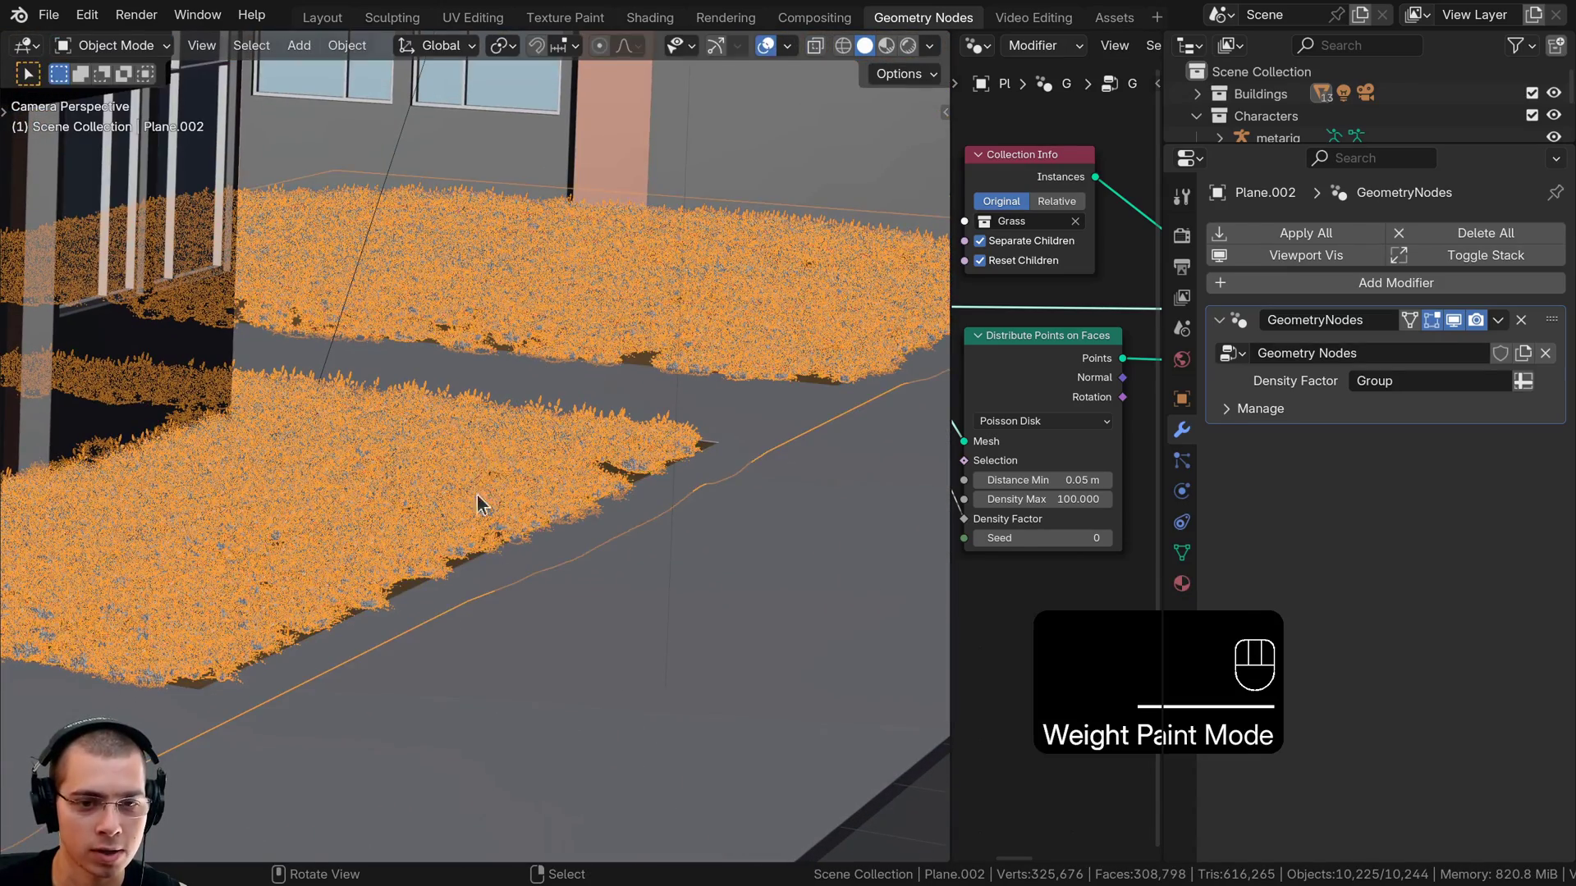
Preview the grass in Rendered shading with everything deselected
key("z")
left_click(553, 318)
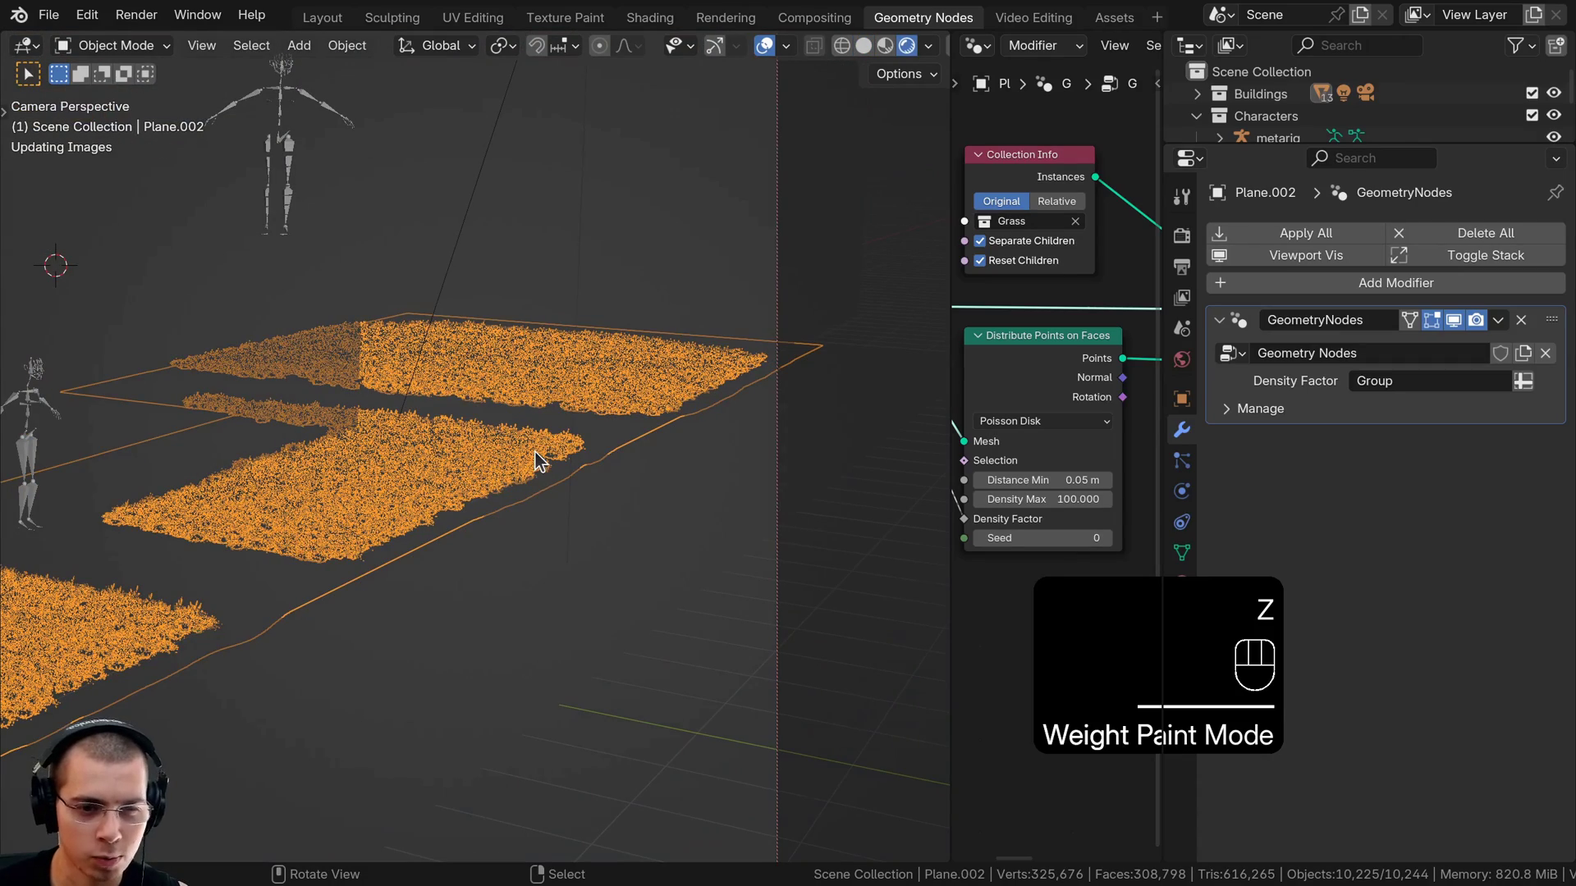
key("a")
key("a")
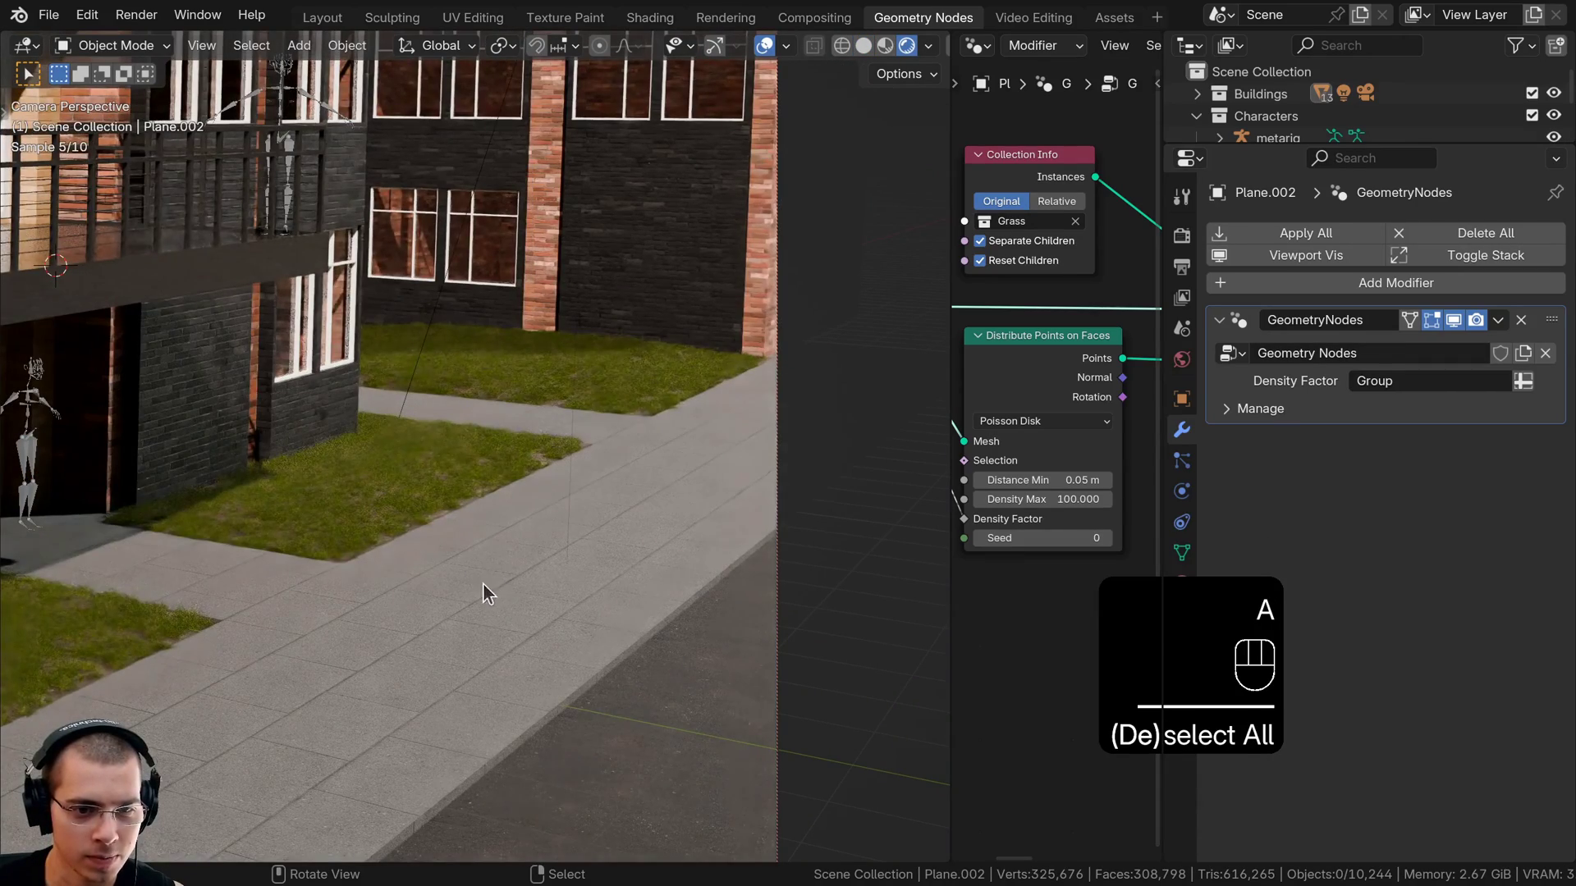
middle_click_drag(411, 645, 594, 570, "shift")
scroll(624, 439, "up", 8)
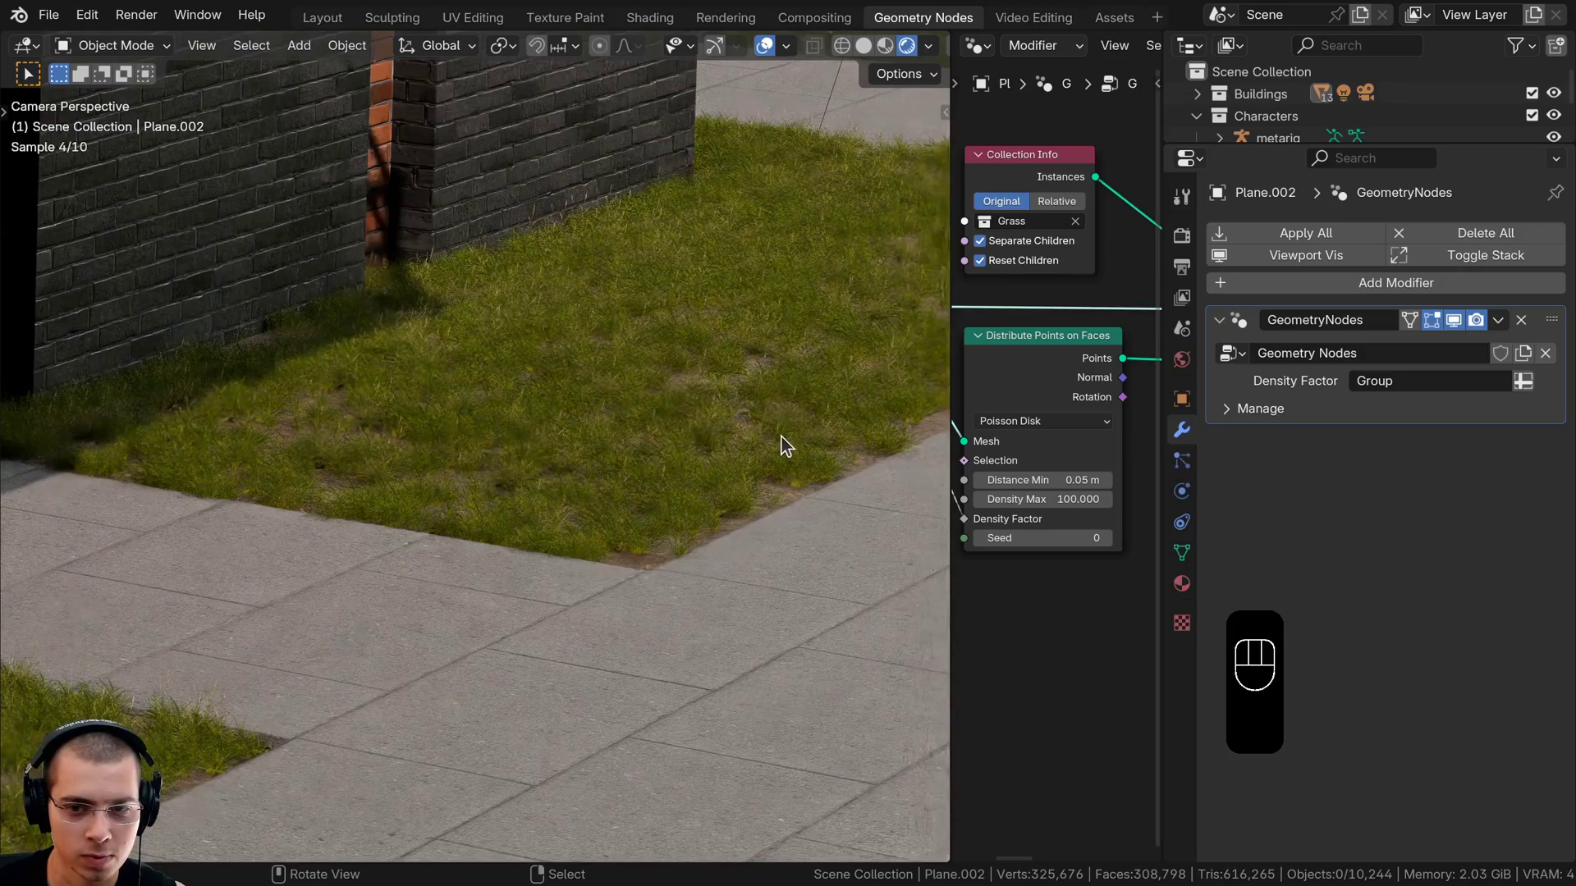
Give the node editor more room while keeping a close-up of the rendered grass in the viewport
middle_click_drag(776, 432, 481, 535, "shift")
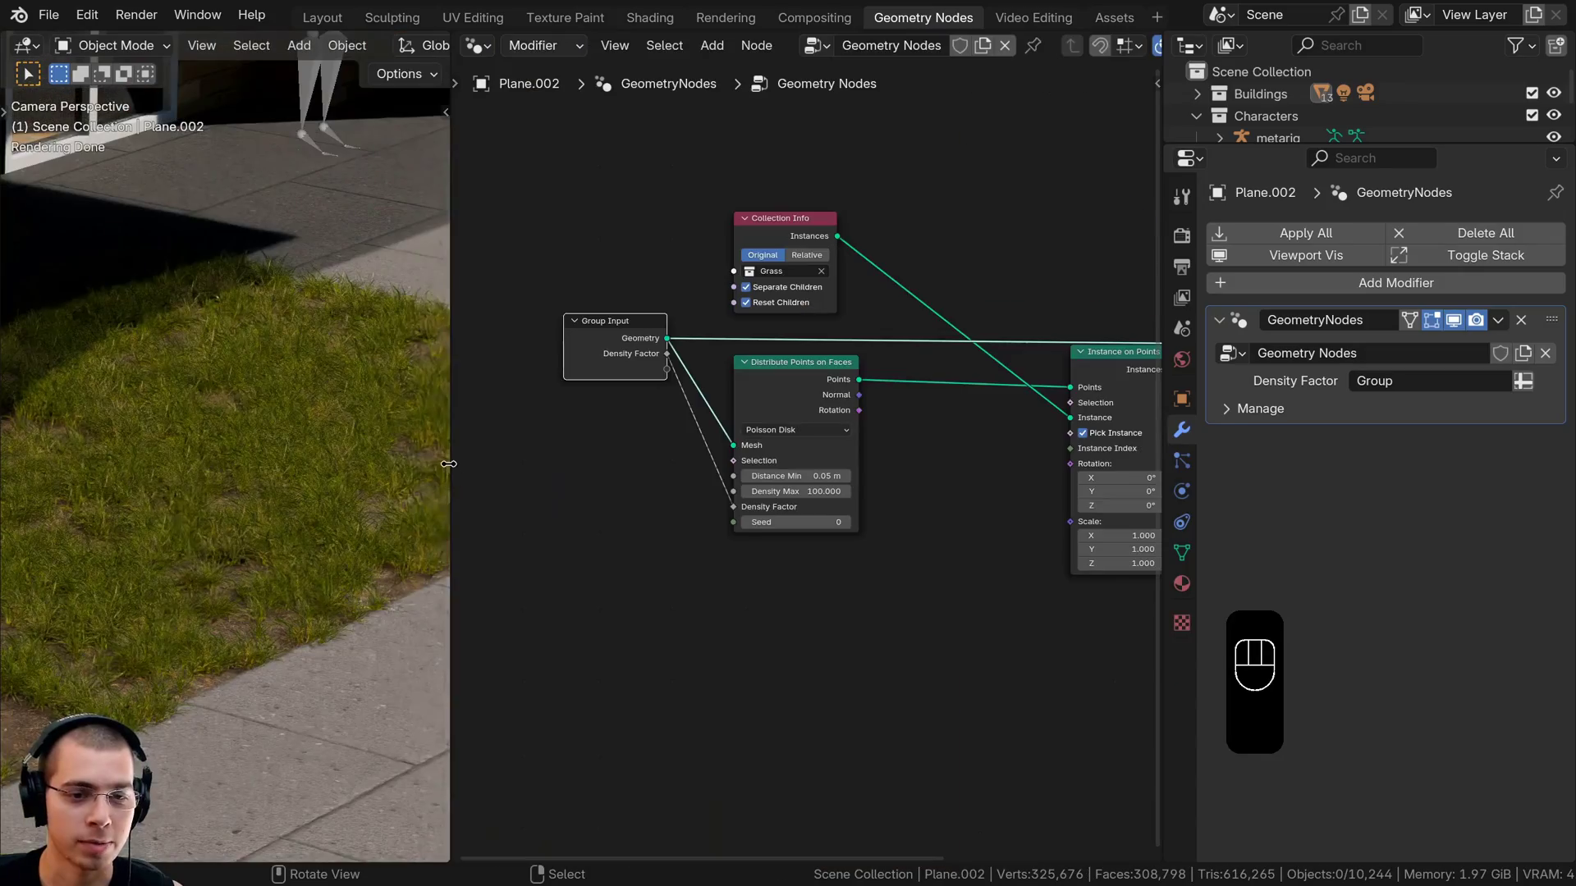
left_click_drag(450, 435, 521, 435)
middle_click_drag(484, 443, 283, 411, "shift")
scroll(279, 414, "up", 3)
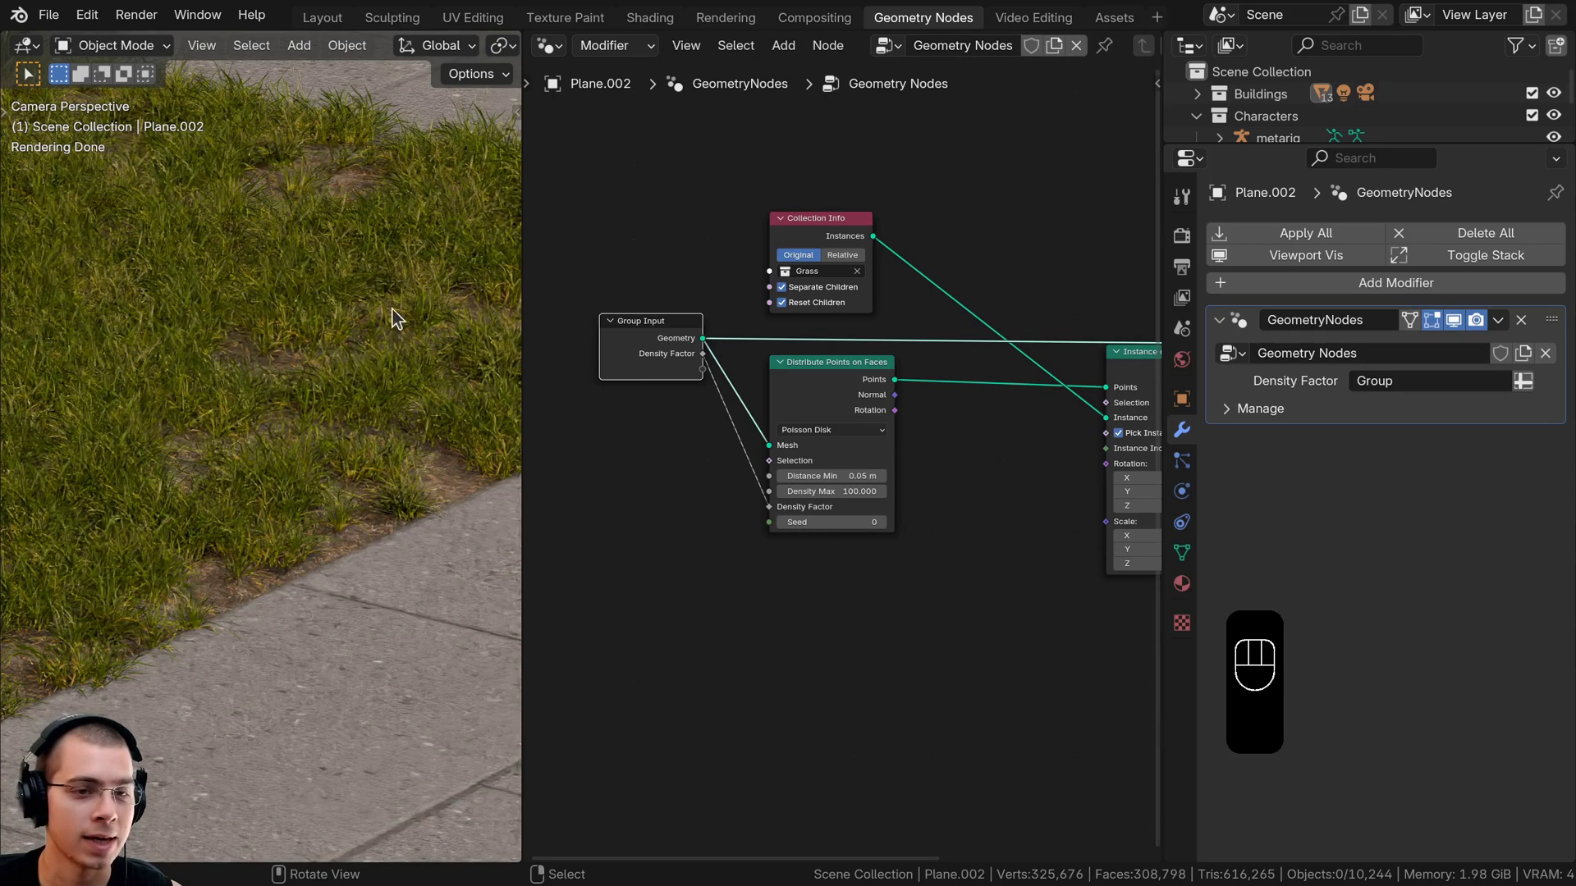
Add a Random Value node below the Distribute Points on Faces node
middle_click_drag(910, 410, 737, 347)
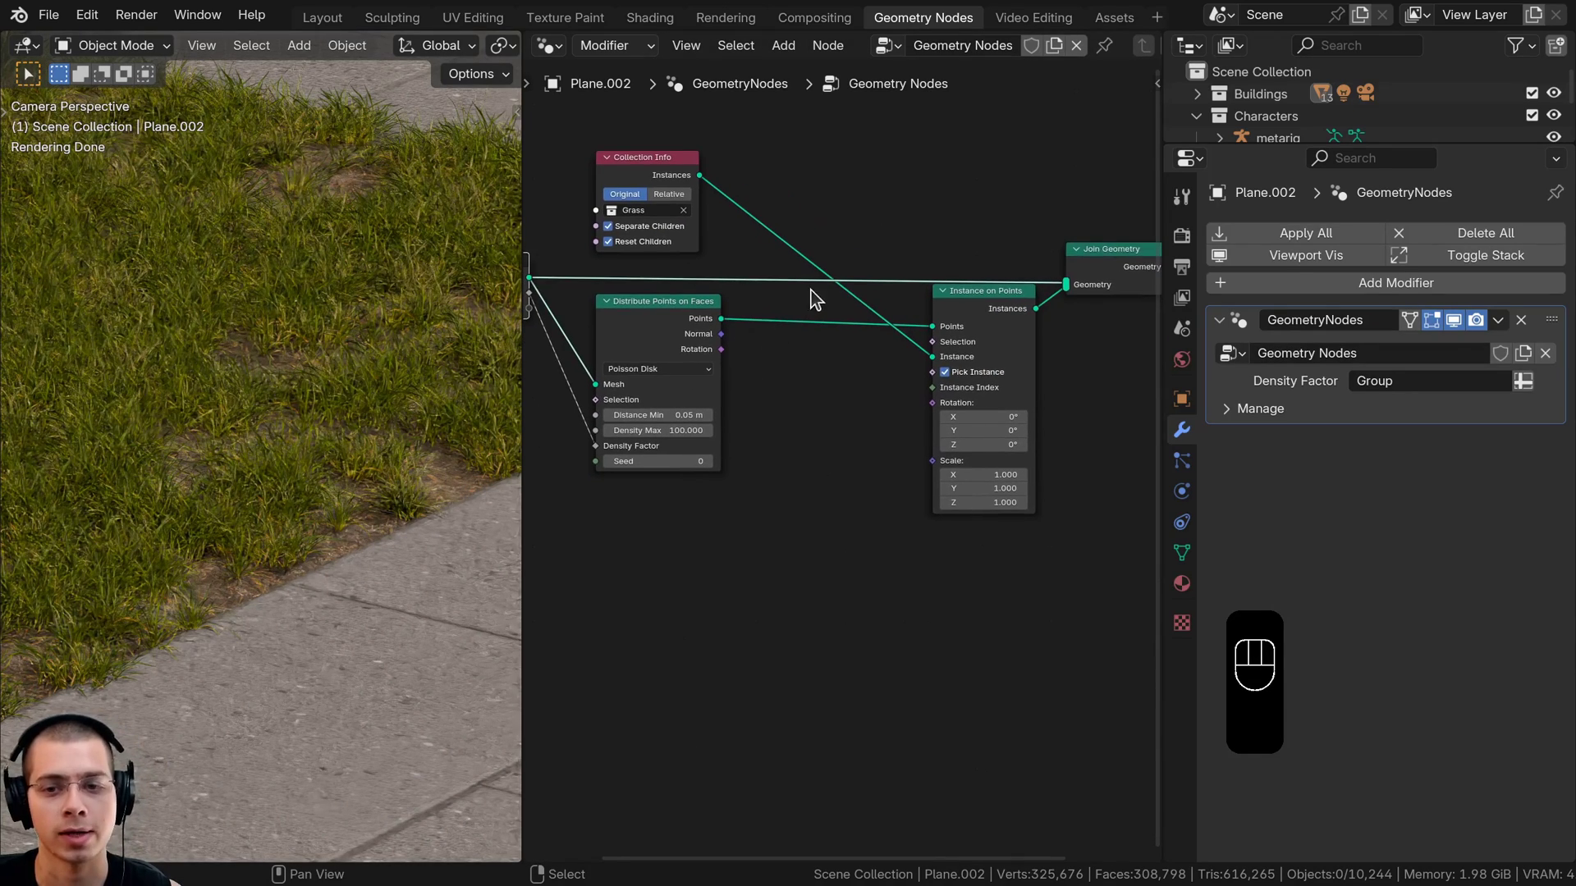
scroll(811, 291, "up", 1)
key("shift+a")
left_click(783, 220)
type("ra")
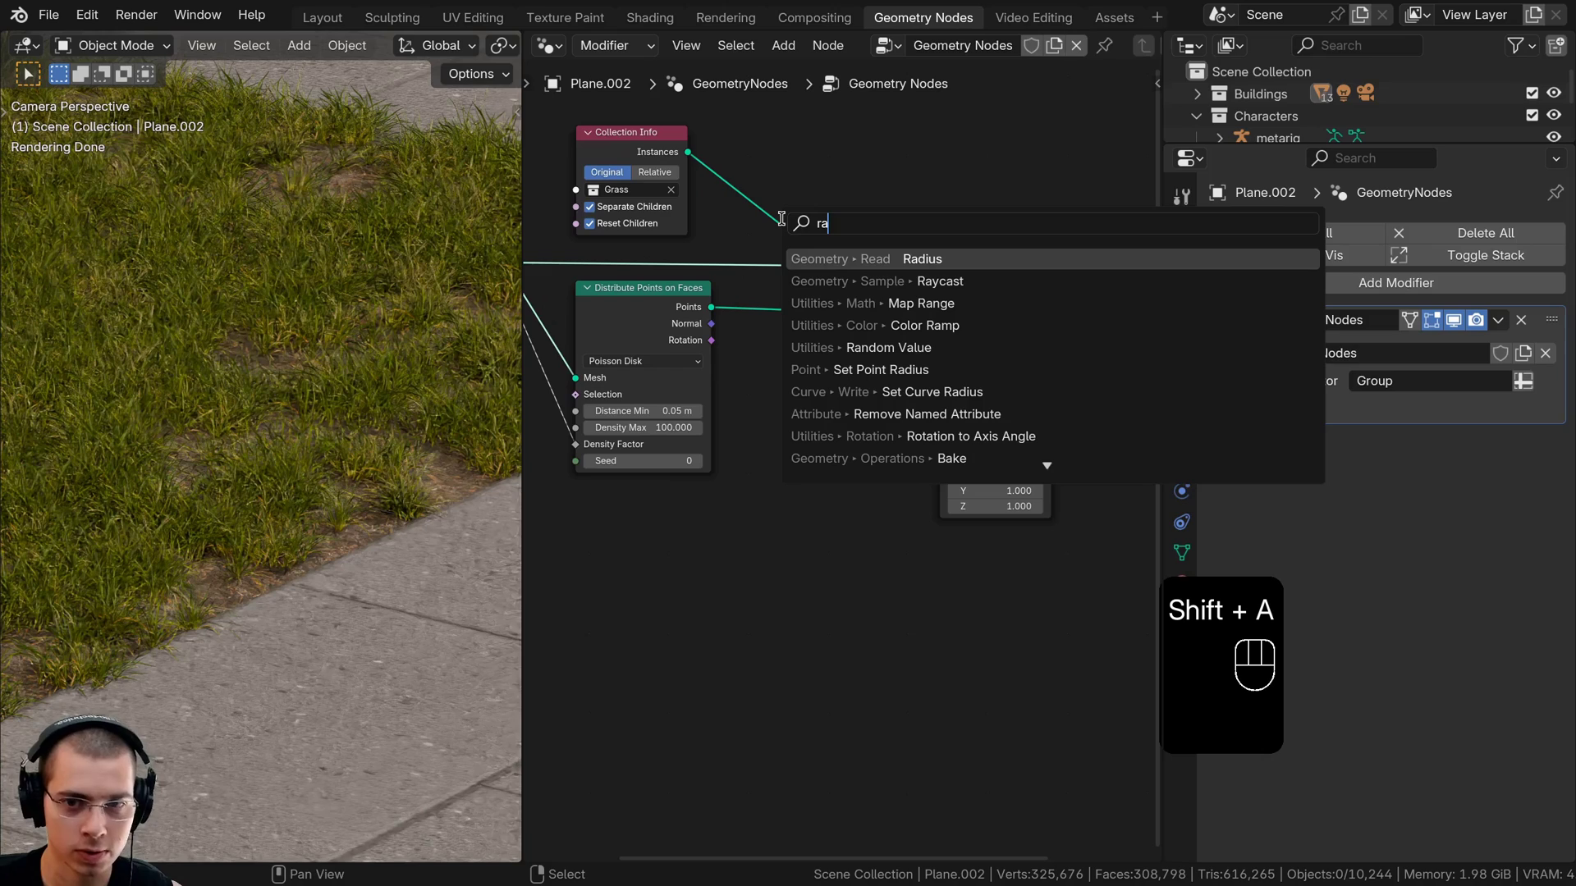
type("n")
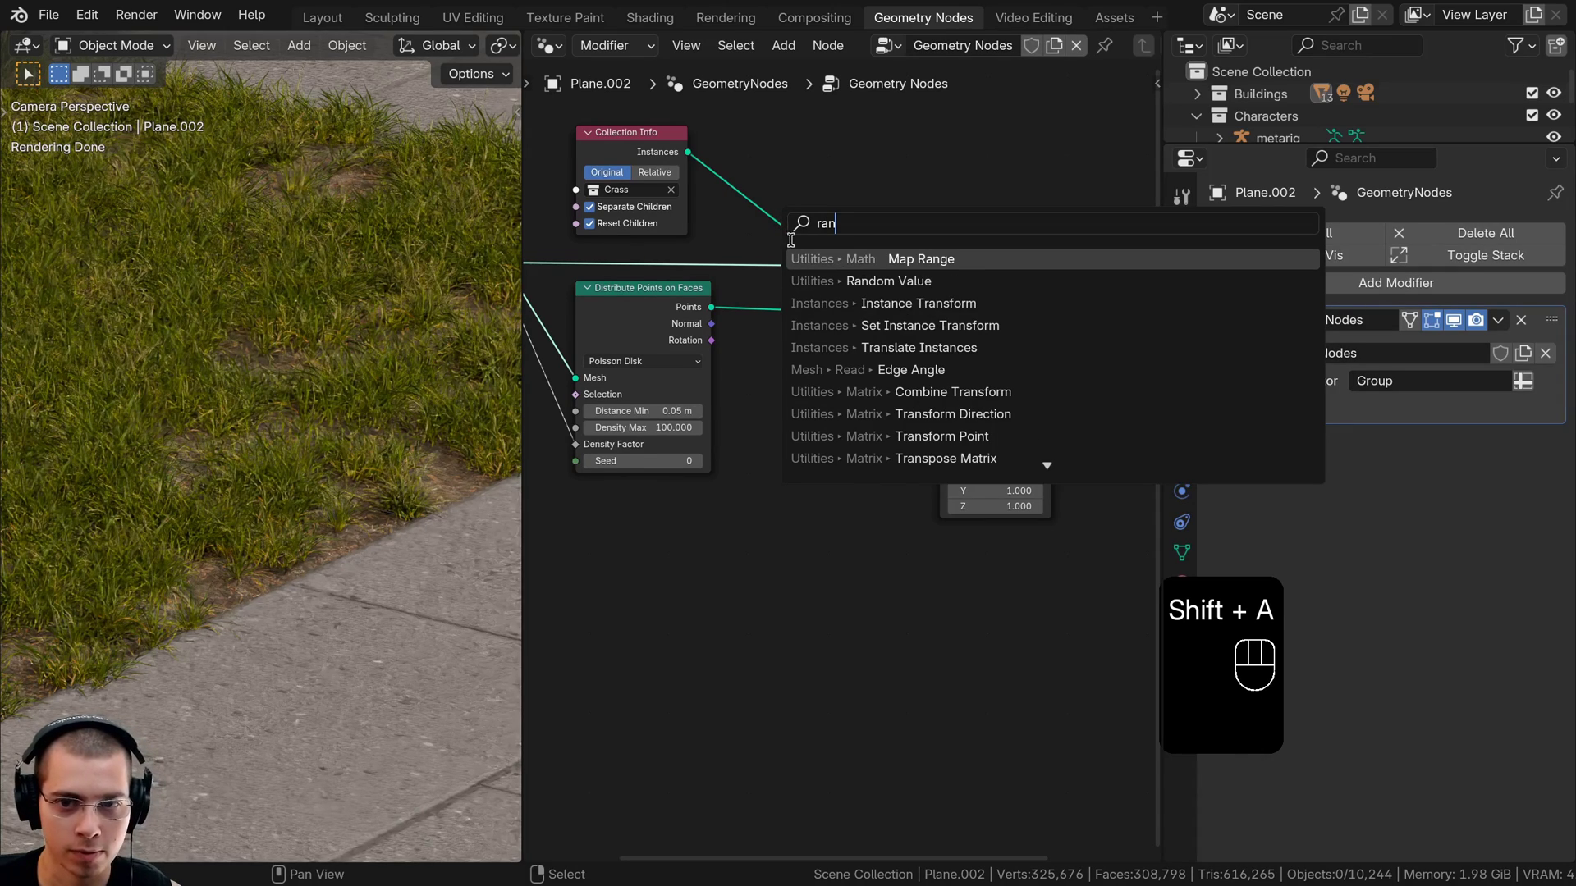
left_click(867, 280)
left_click(702, 490)
middle_click_drag(724, 502, 740, 392)
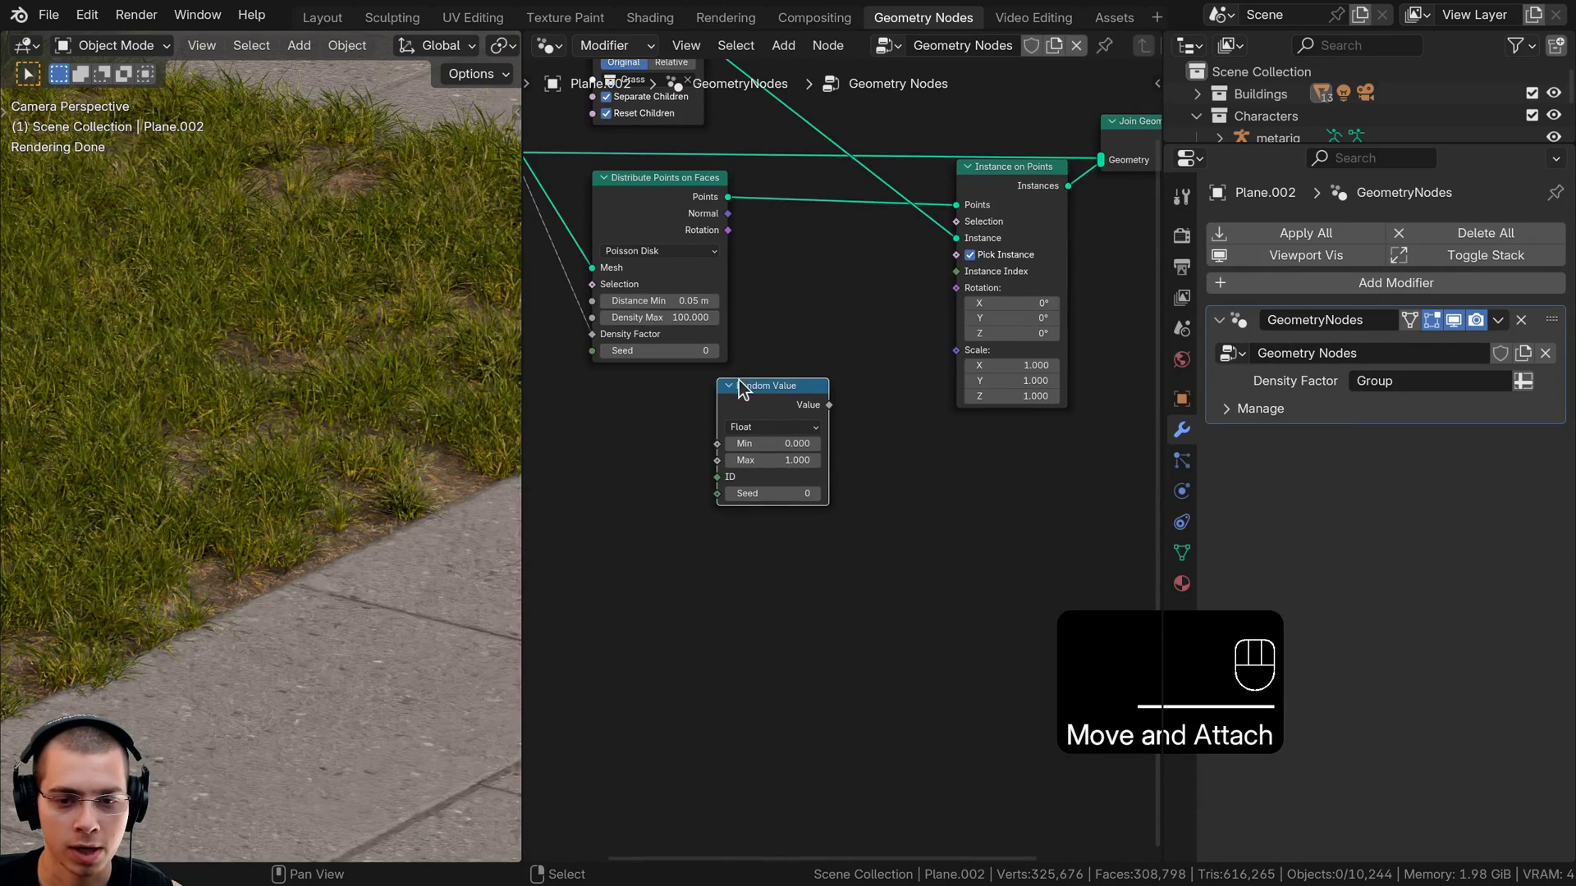
Duplicate the Random Value node and connect the original's Value to the Rotation input of Instance on Points
key("shift+d")
left_click(885, 443)
scroll(739, 501, "up", 2)
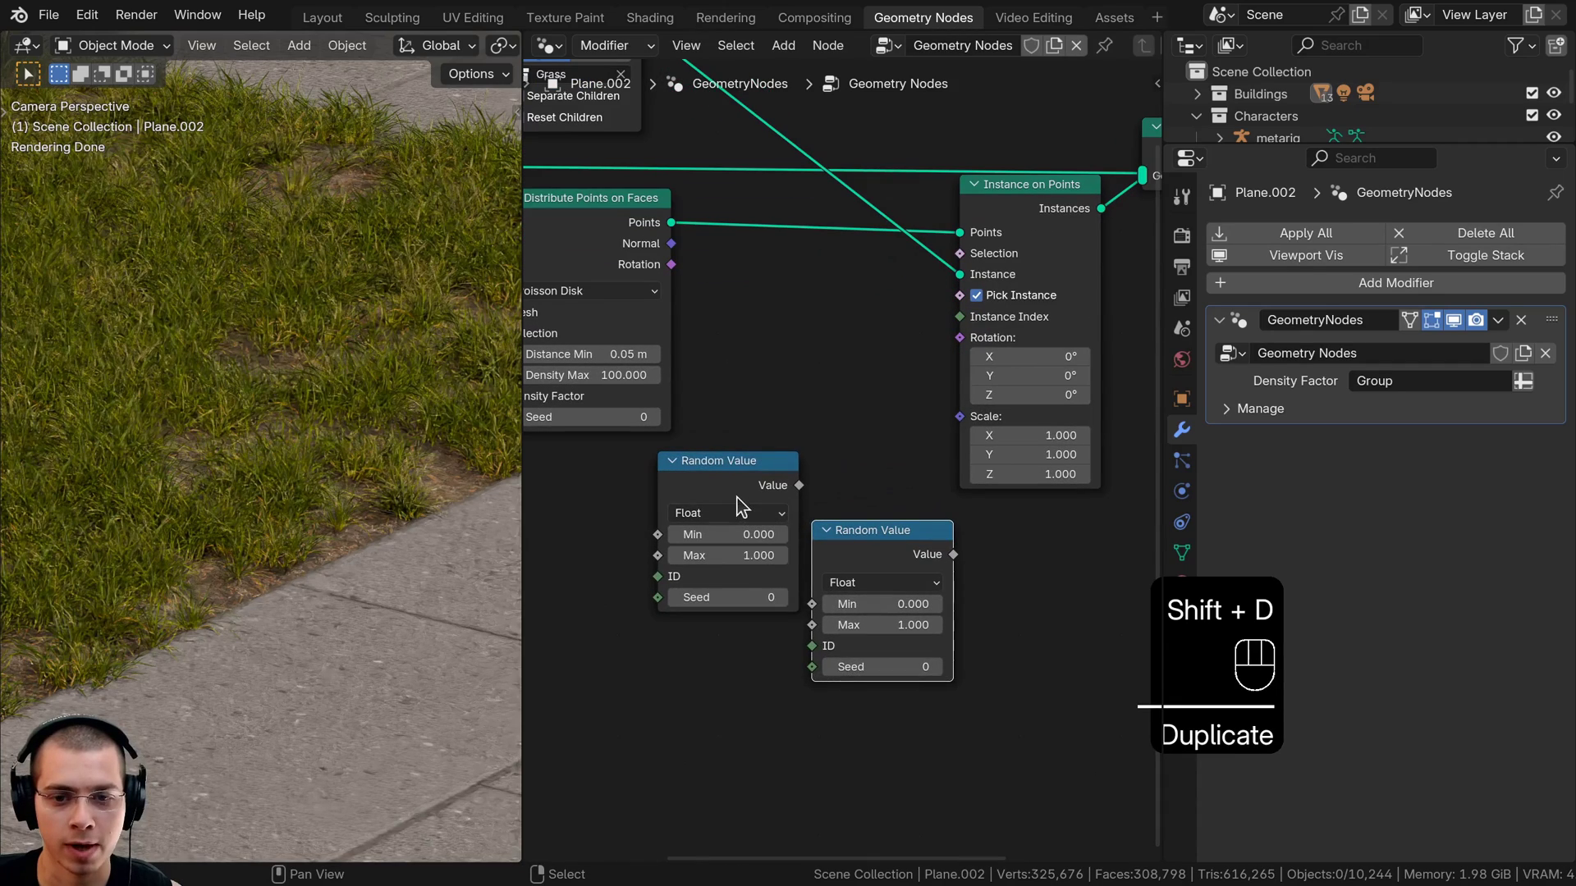
left_click_drag(754, 463, 736, 465)
middle_click_drag(723, 473, 766, 414)
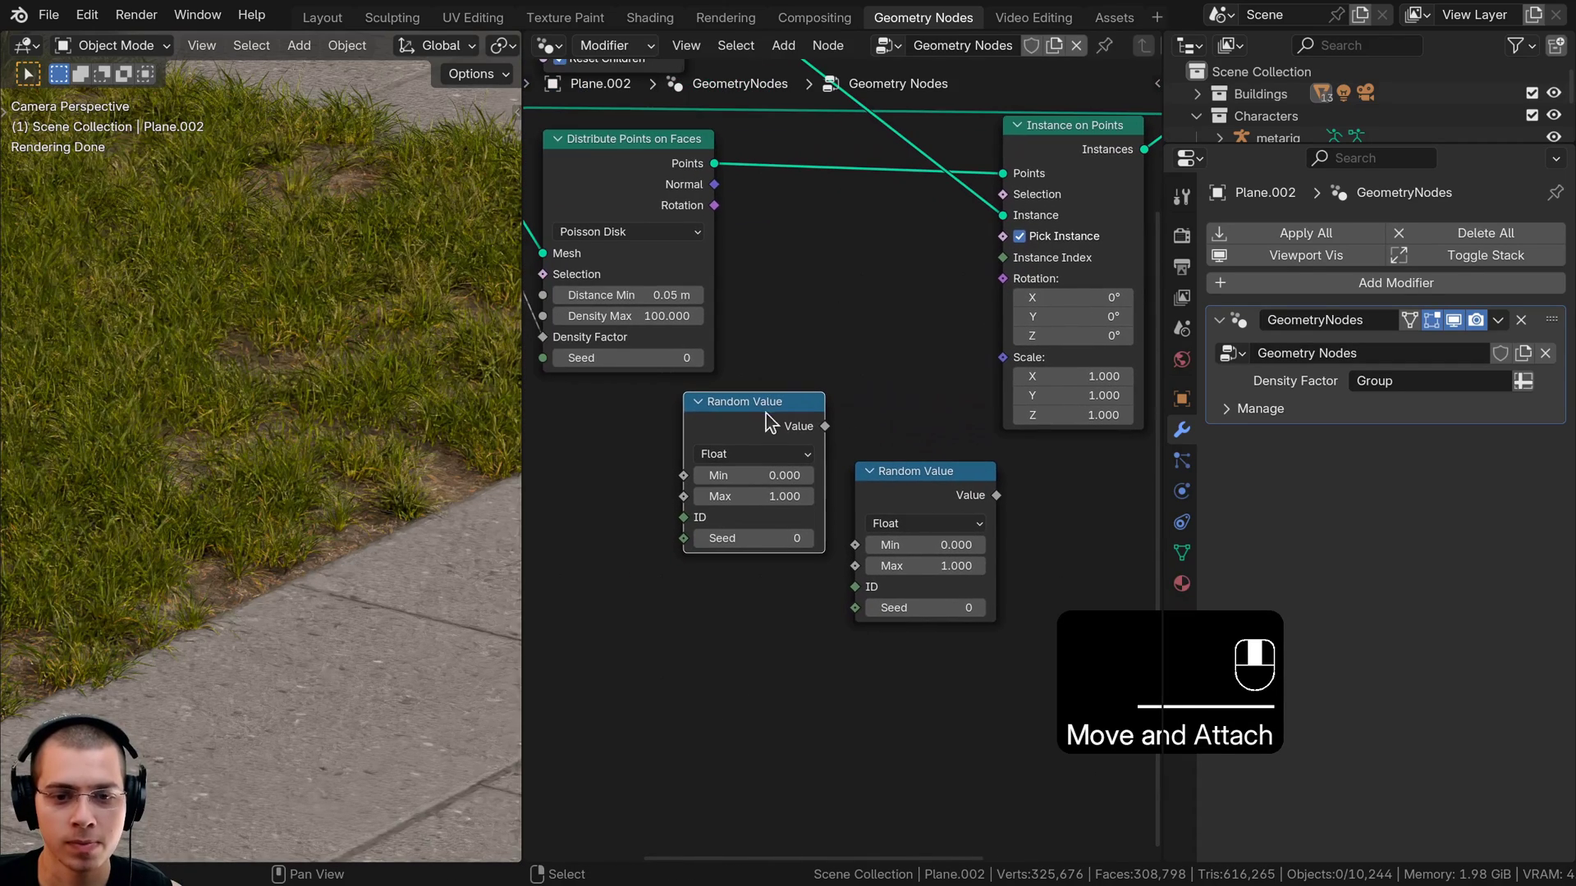
left_click_drag(731, 417, 767, 297)
left_click_drag(1014, 279, 1014, 283)
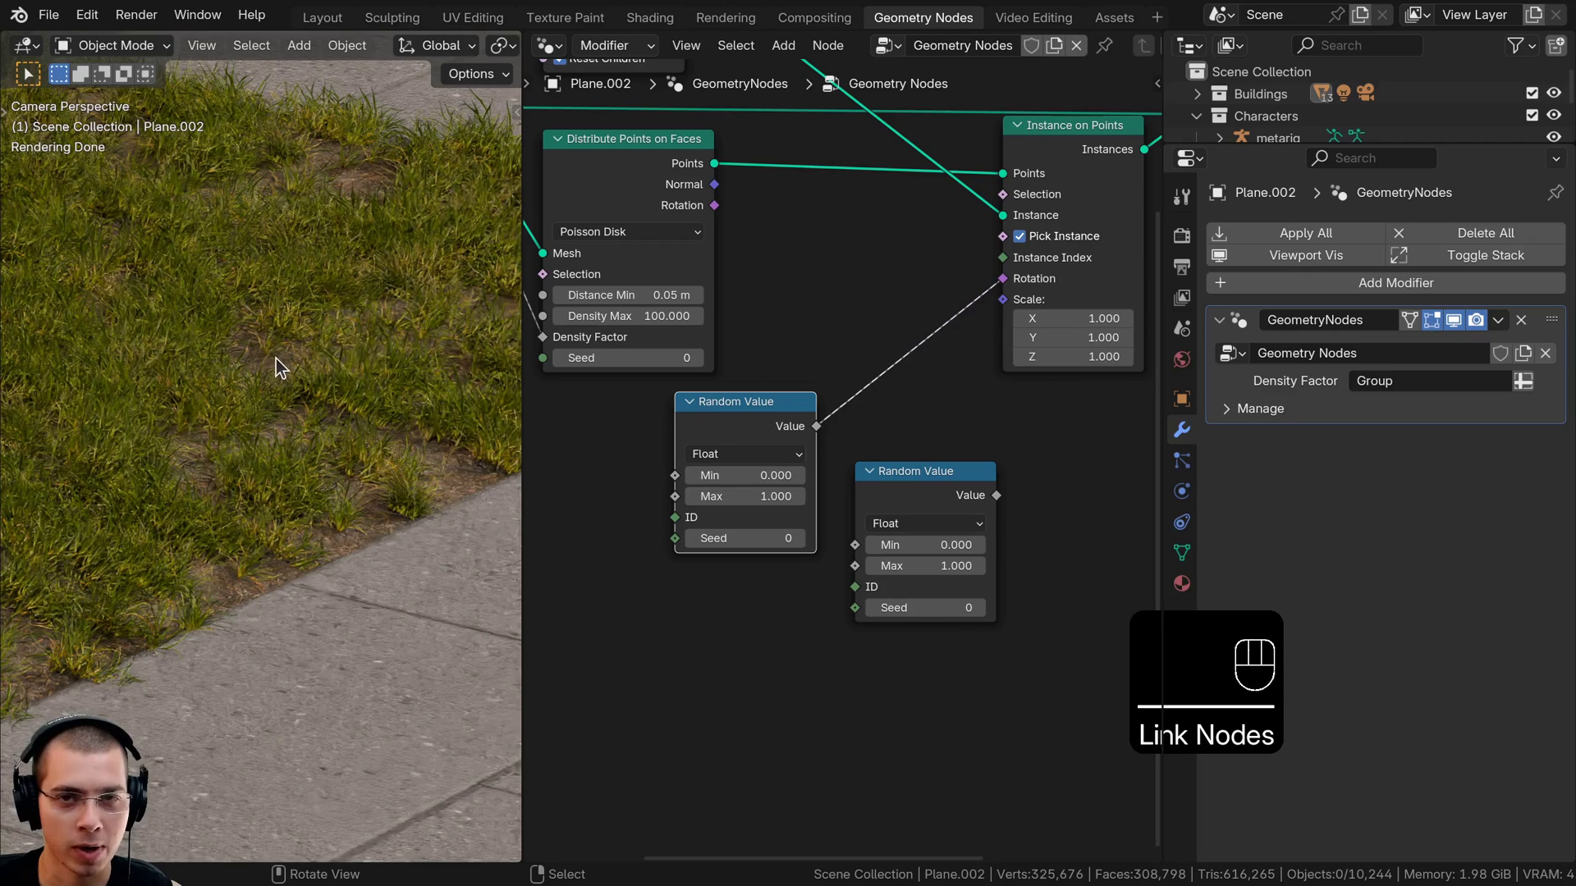
Change the Random Value node driving the rotation to the Vector data type
scroll(340, 558, "down", 2)
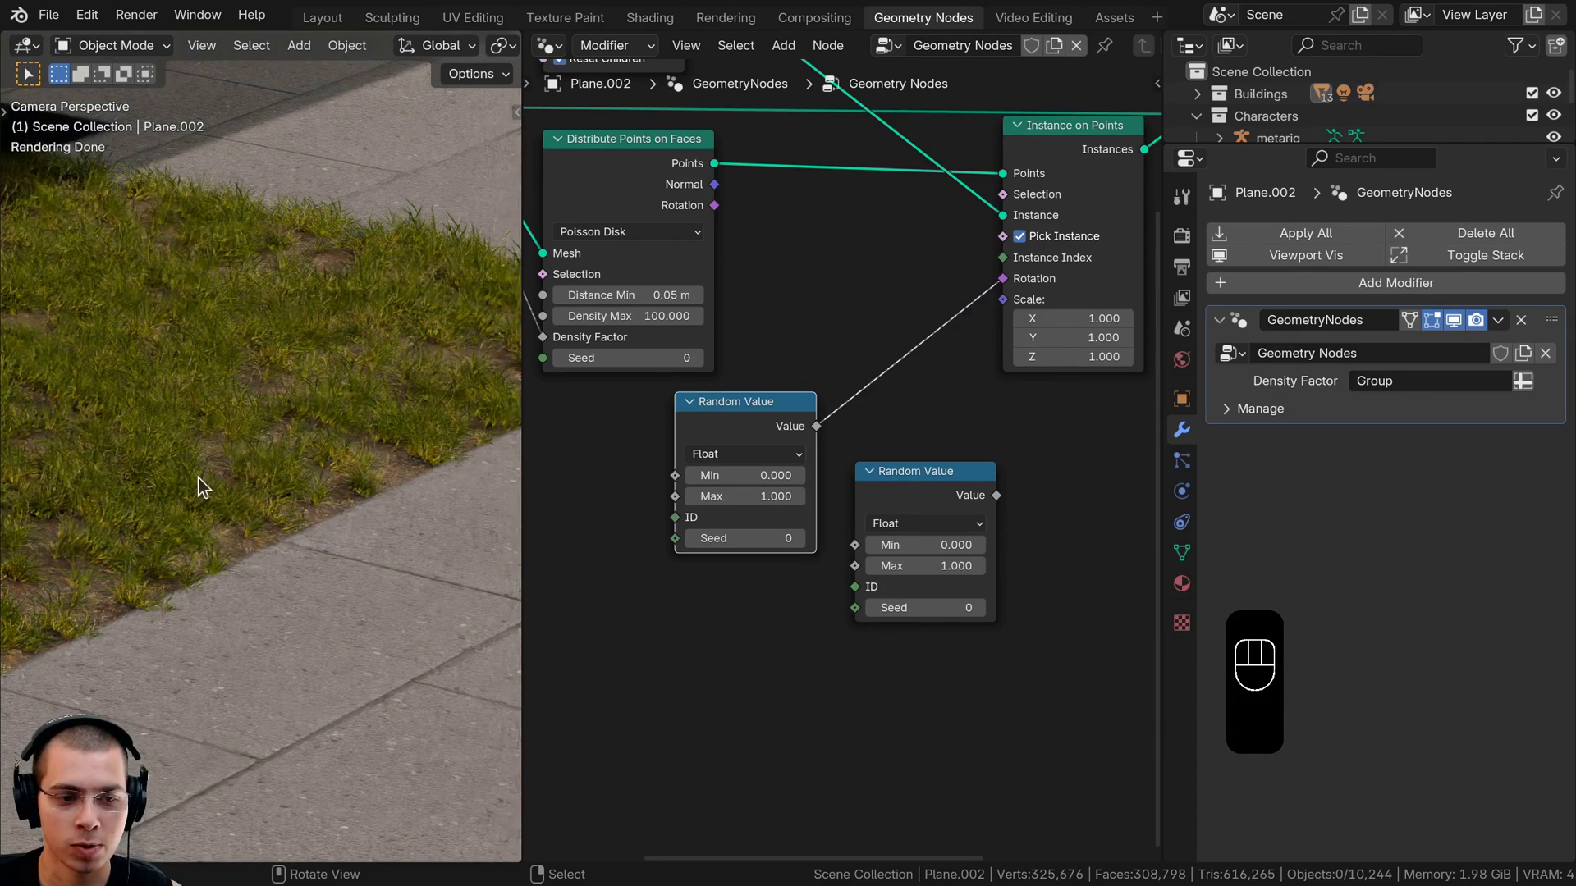
scroll(730, 468, "up", 1)
left_click(719, 453)
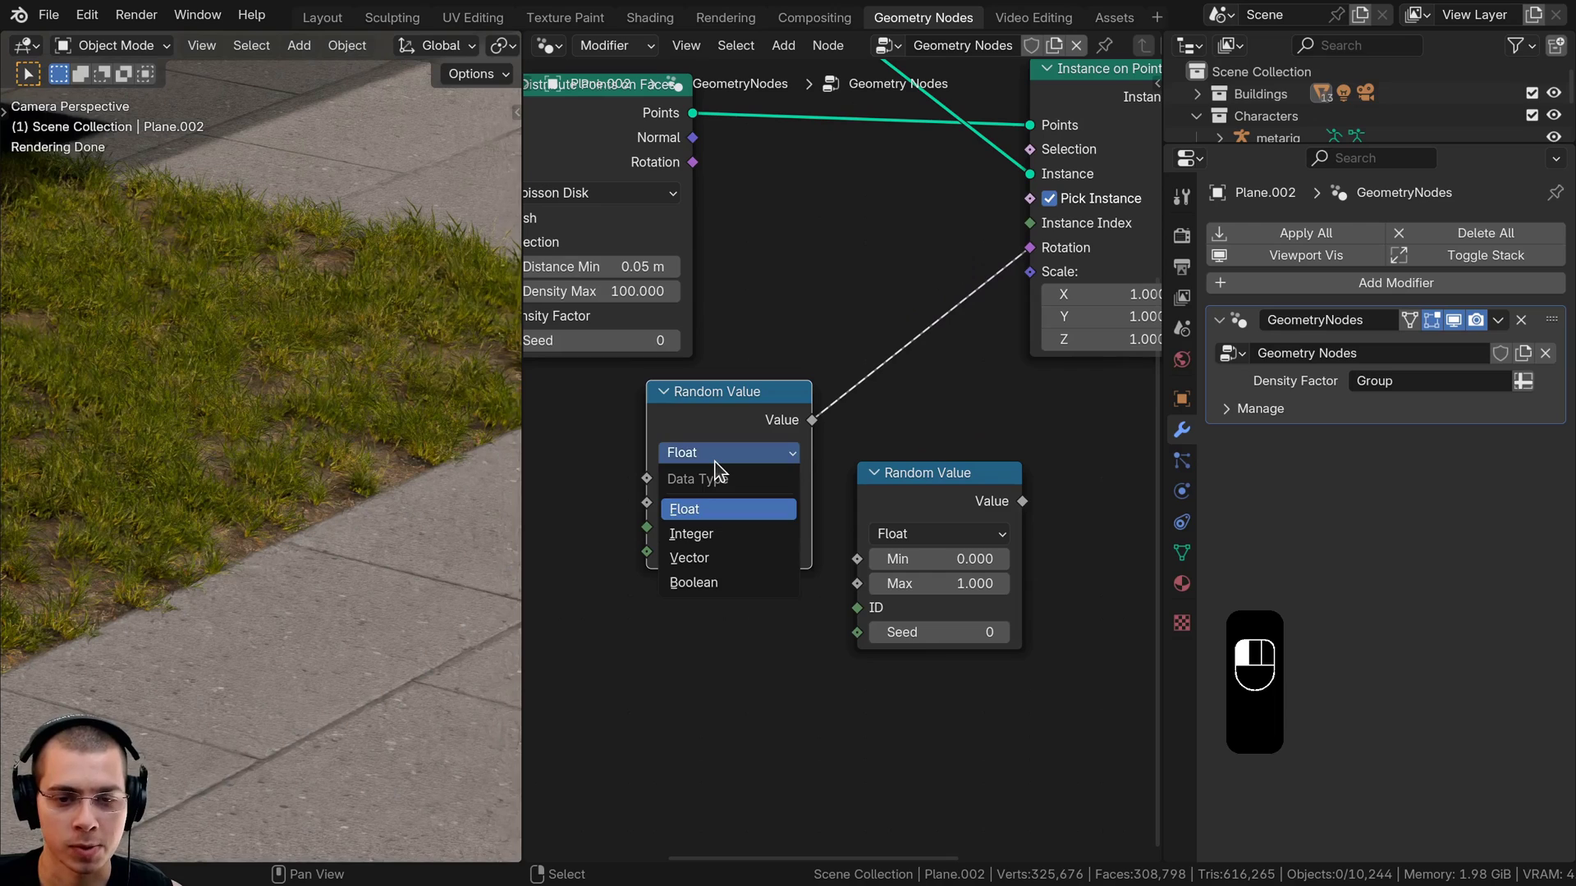
left_click(720, 561)
left_click_drag(805, 425, 1026, 253)
scroll(720, 373, "up", 2)
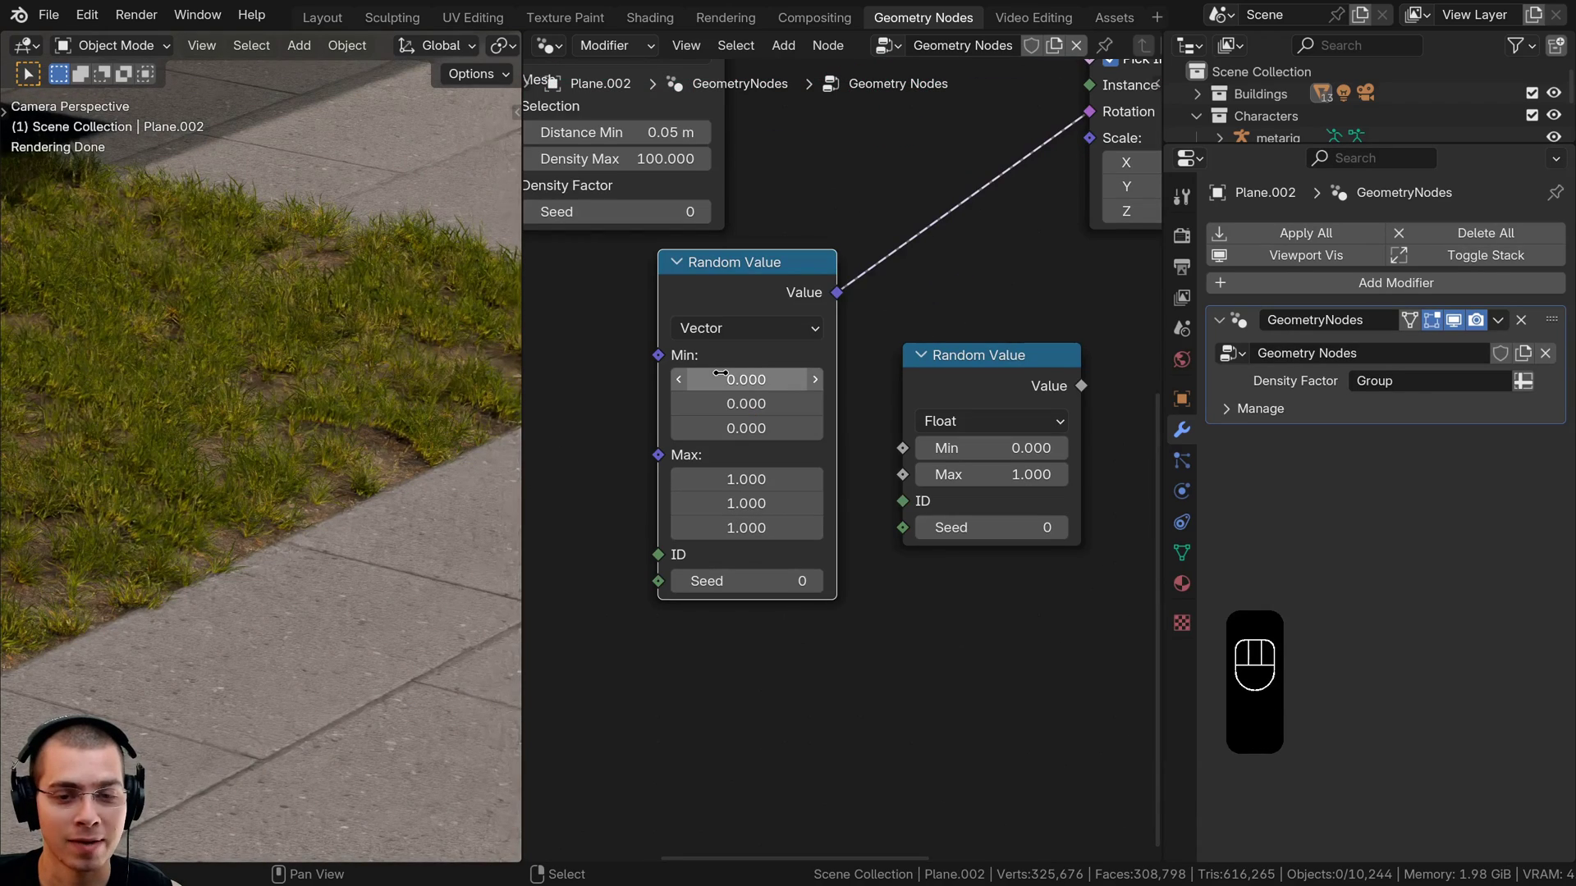
scroll(718, 472, "up", 1)
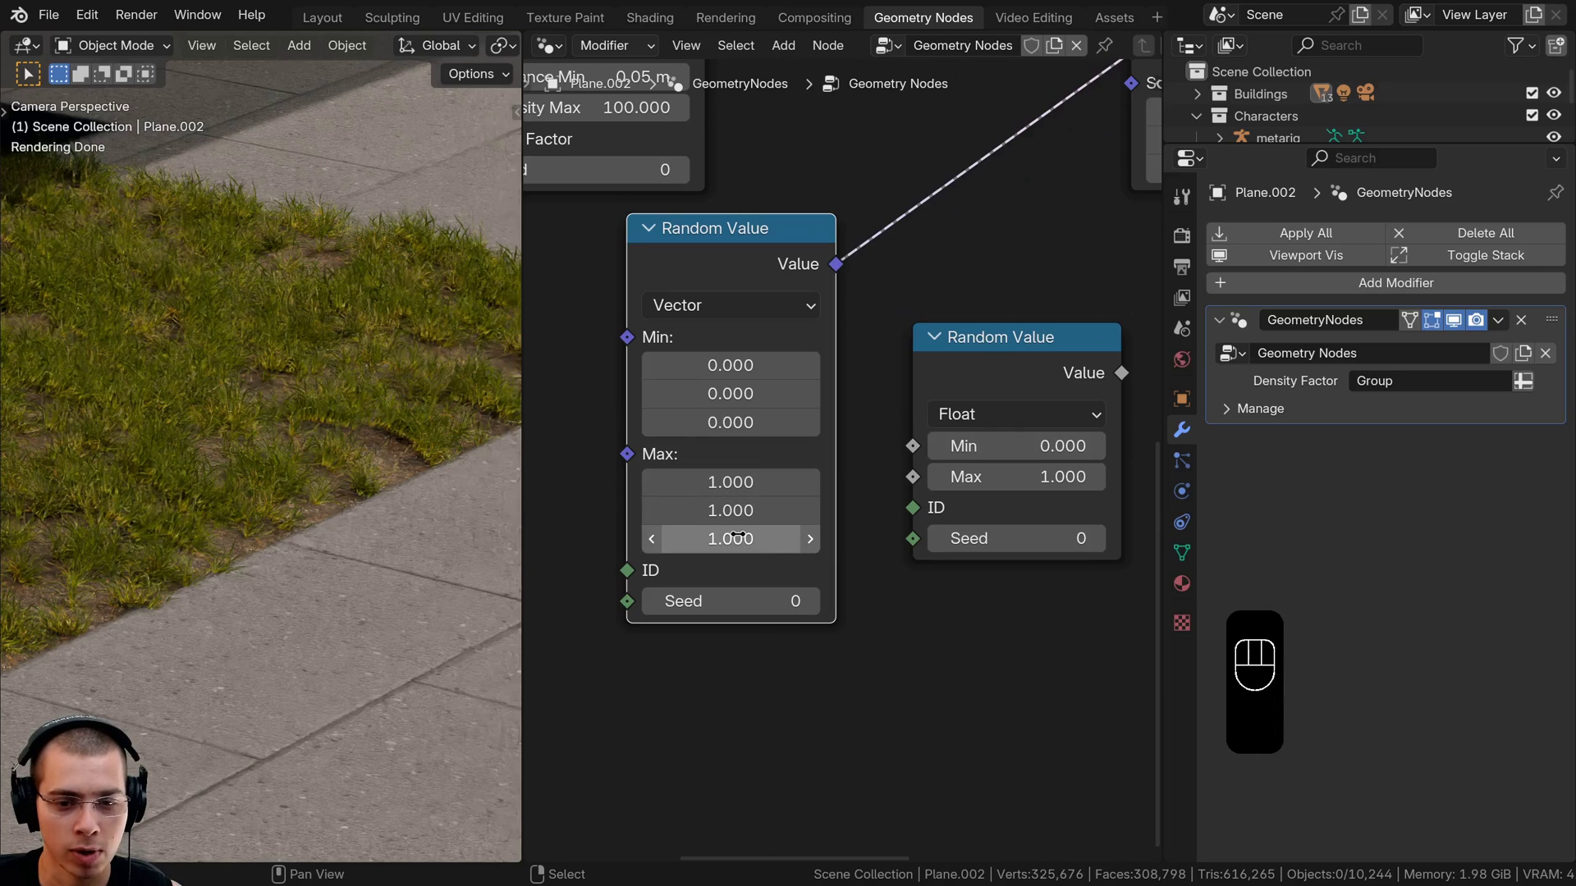
Set the vector Random Value's maximum to 0 on X and Y and 6.283 on Z for a full random turn
type("0")
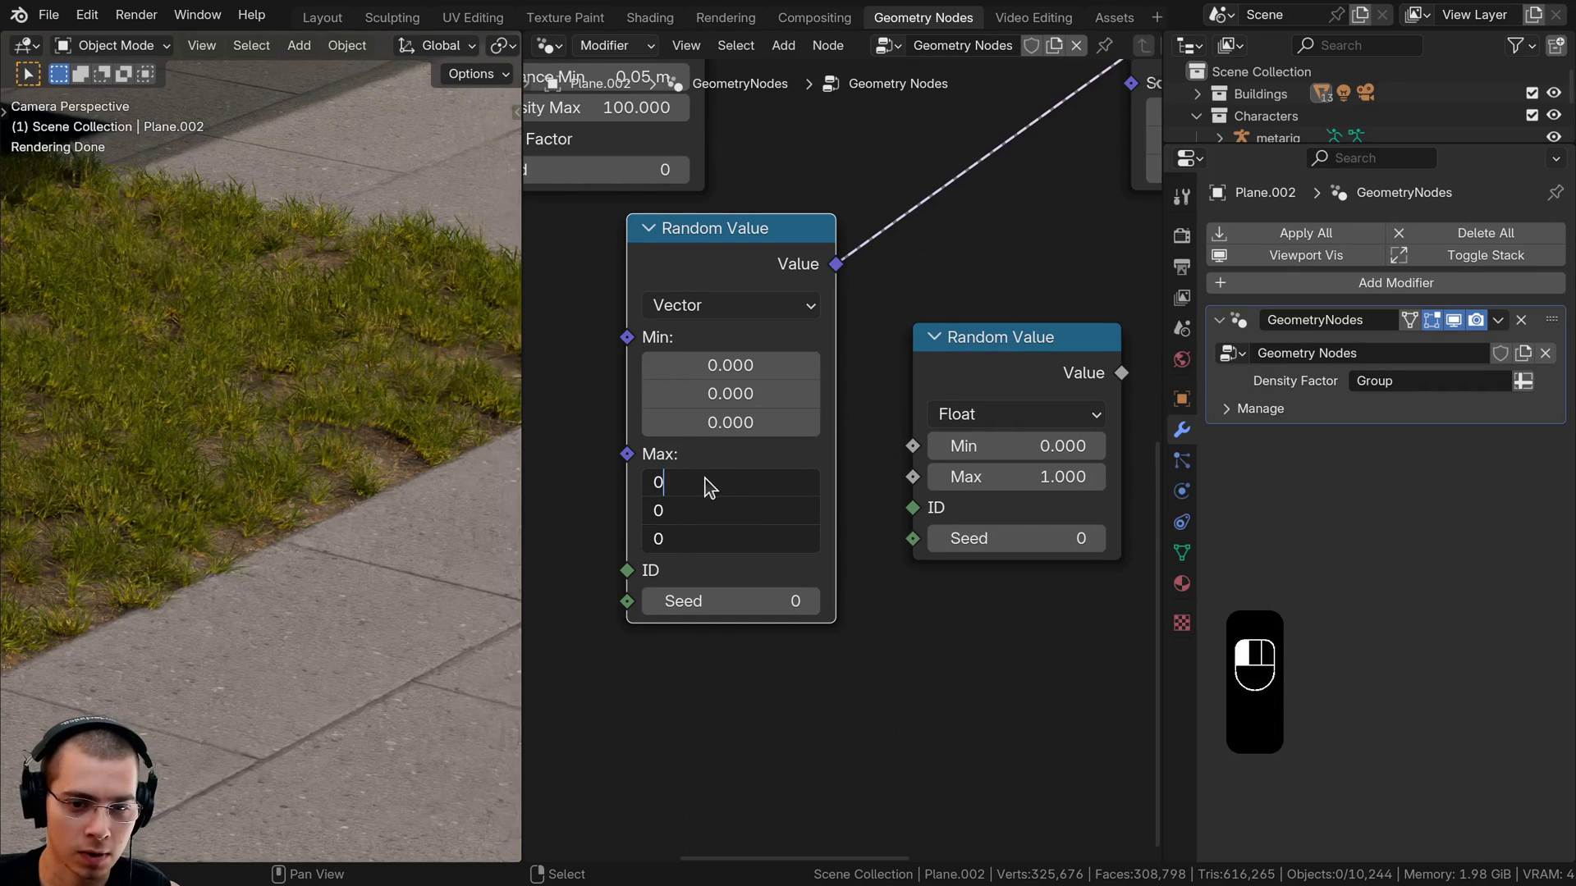
key("Return")
left_click_drag(731, 539, 792, 538)
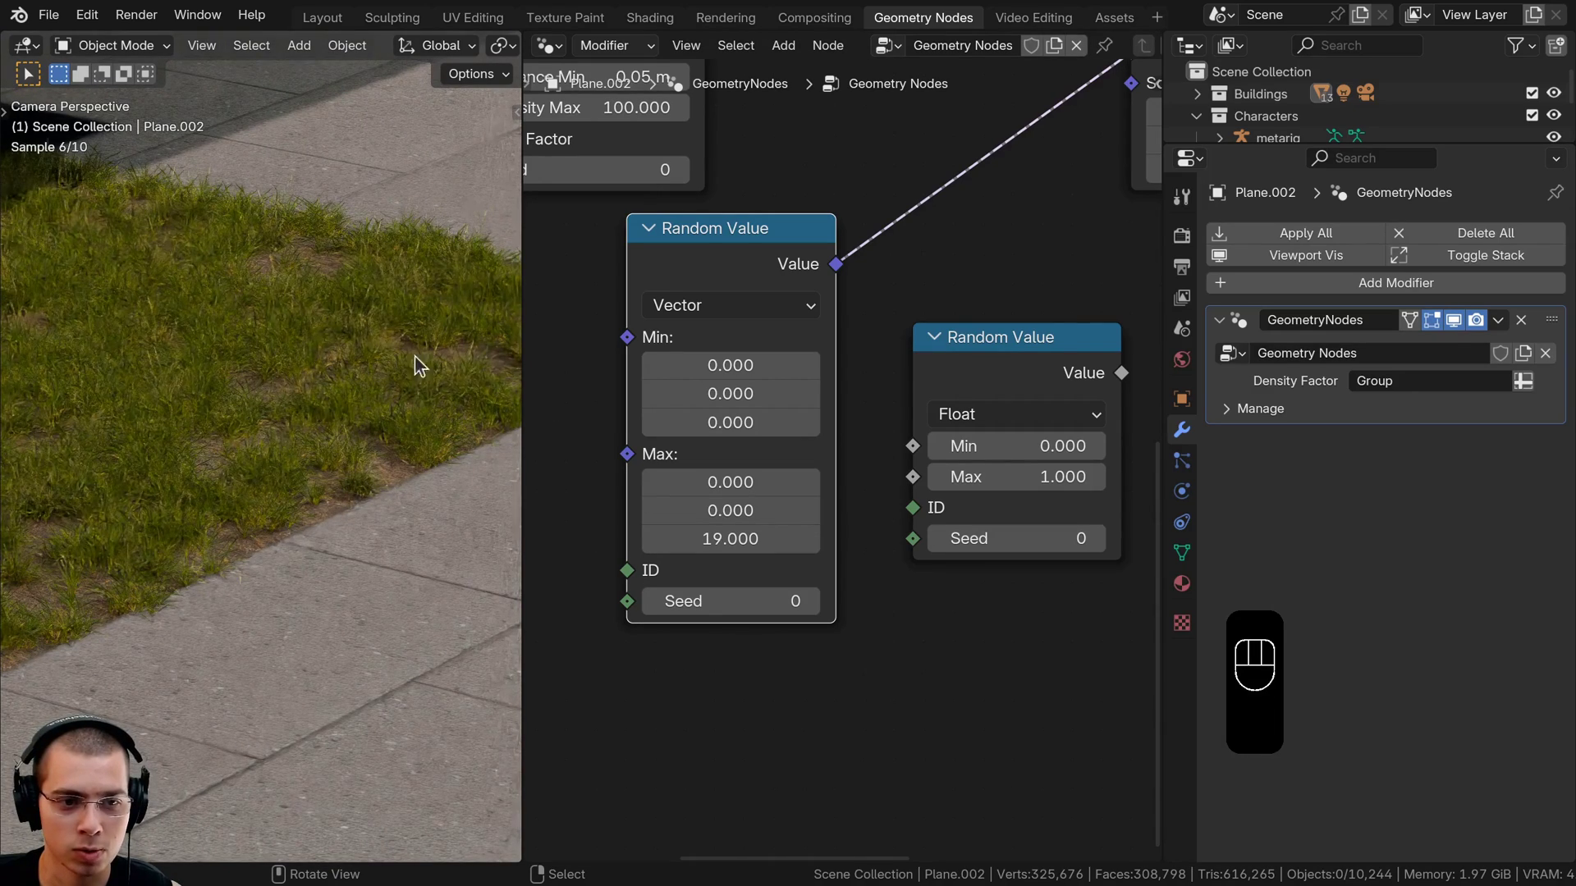
left_click(713, 546)
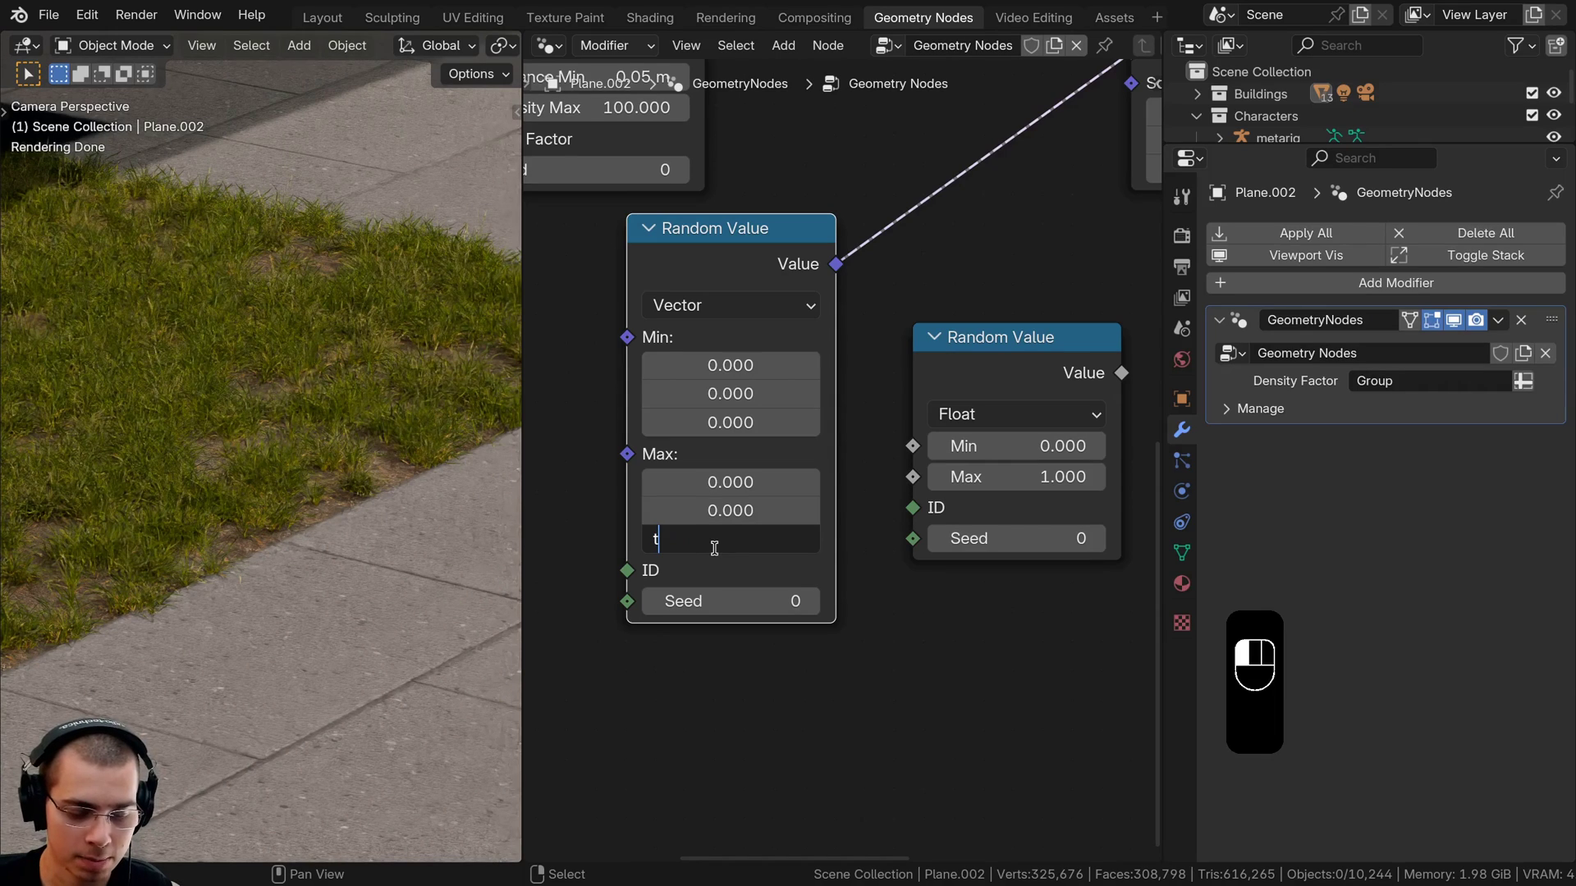
key("Return")
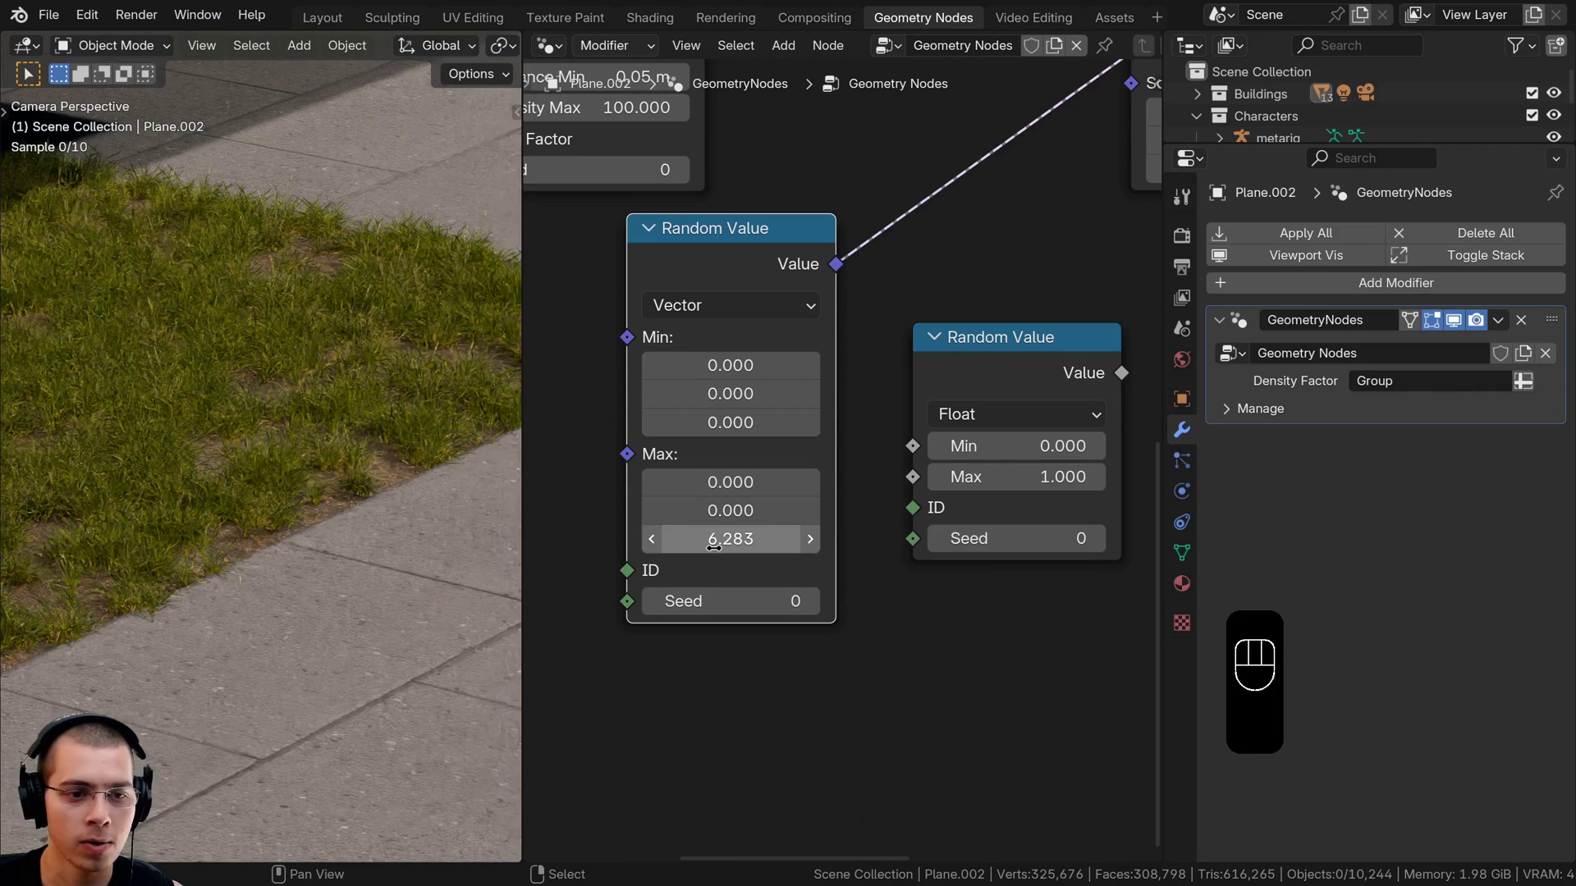
scroll(820, 553, "up", 1)
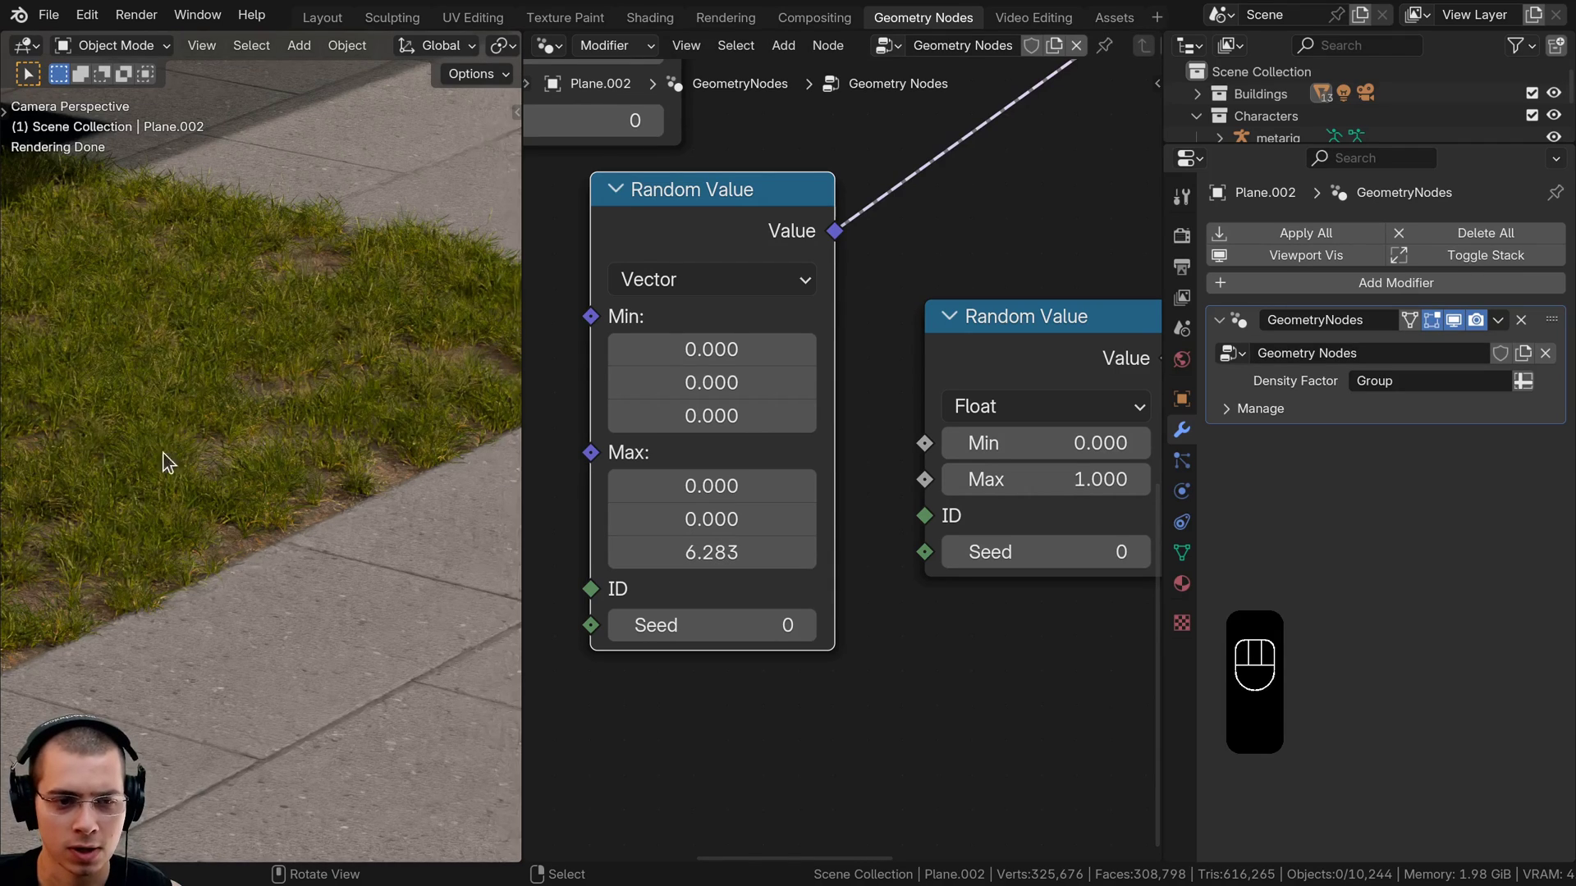
Arrange the two Random Value nodes and connect the Float one's Value to the Scale input of Instance on Points
middle_click_drag(312, 367, 152, 680, "shift")
scroll(739, 411, "down", 5)
left_click_drag(772, 313, 739, 310)
middle_click_drag(725, 350, 705, 370)
left_click_drag(665, 541, 755, 541)
right_click(682, 541)
left_click_drag(671, 309, 663, 309)
middle_click_drag(834, 342, 823, 352)
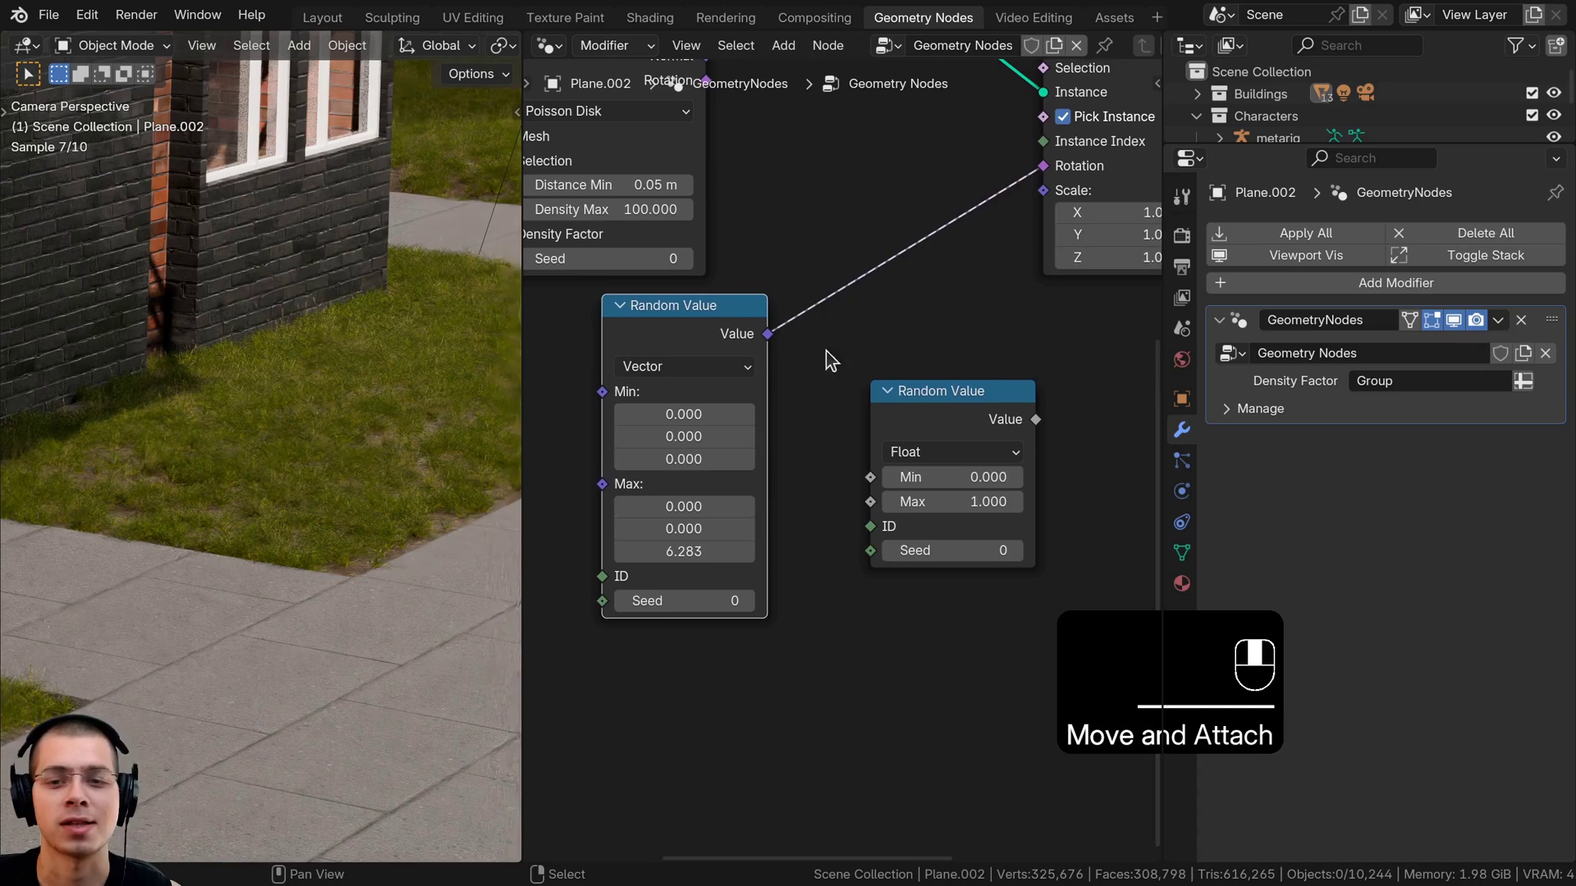
mouse_move(934, 404)
left_mouse_down()
mouse_move(870, 393)
mouse_move(903, 400)
left_mouse_up()
middle_click_drag(937, 442, 777, 468)
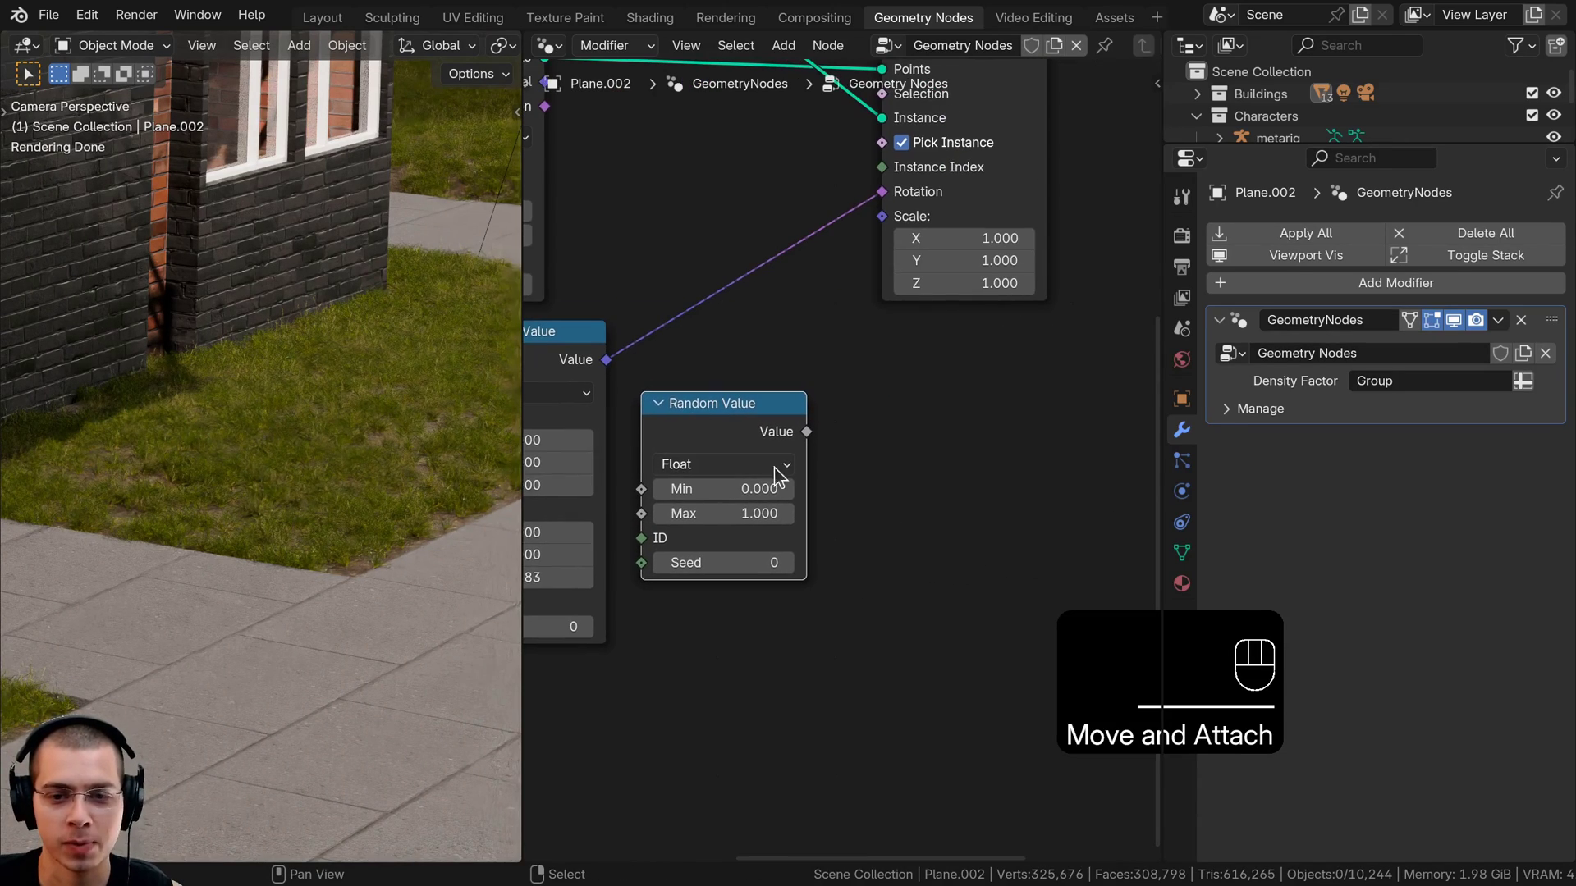
left_click_drag(807, 431, 882, 216)
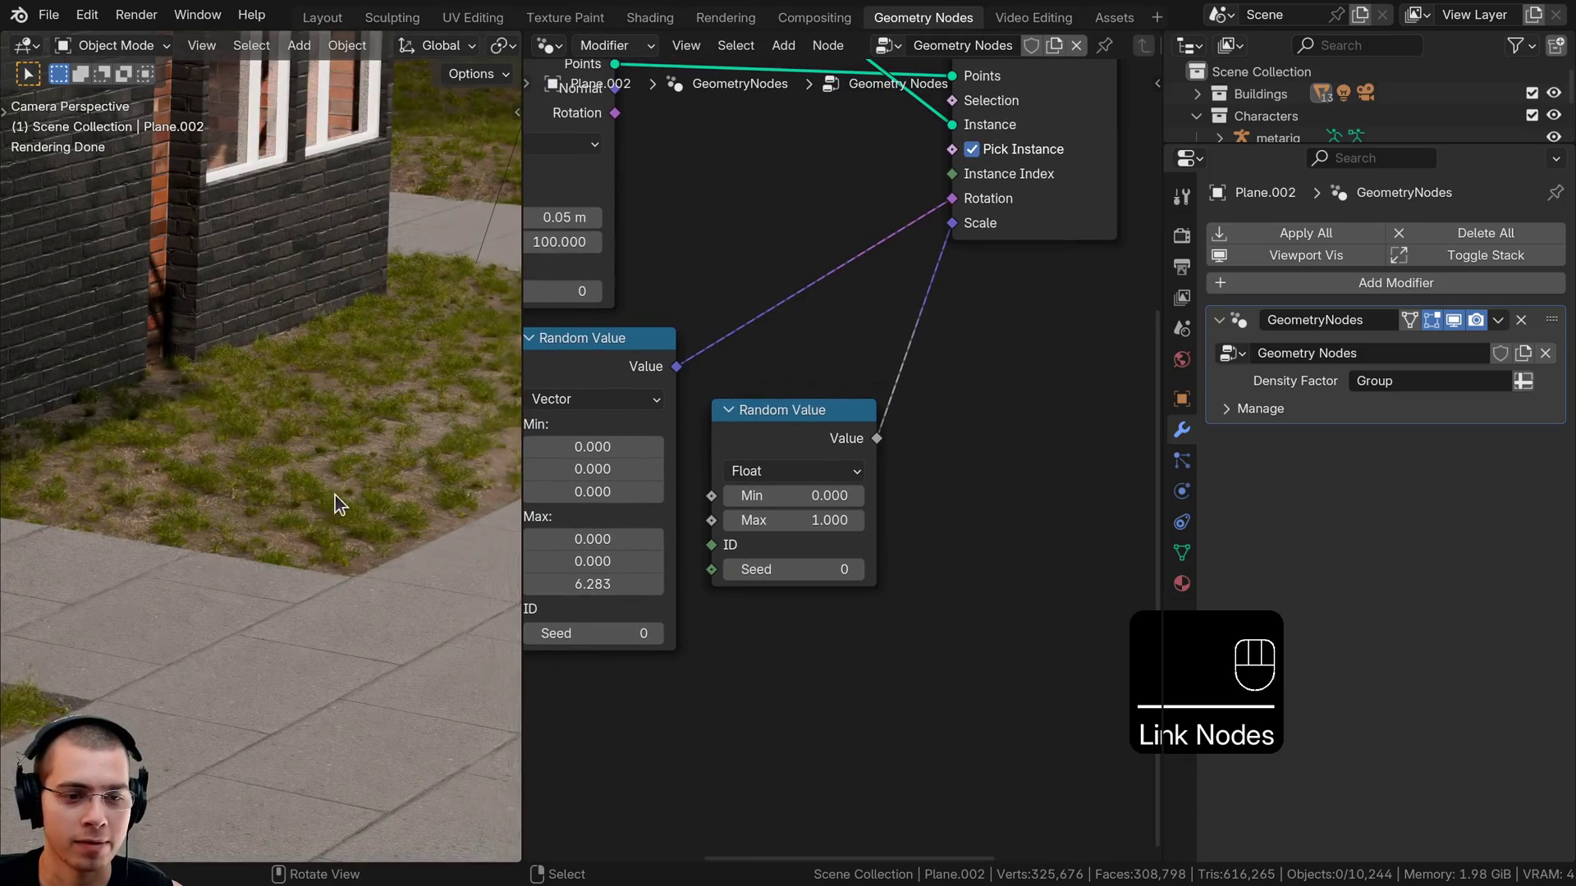
Set the grass scale's Random Value range to a minimum of 0.8 and a maximum of 1.6
scroll(353, 497, "up", 2)
scroll(365, 476, "up", 1)
scroll(353, 443, "up", 1)
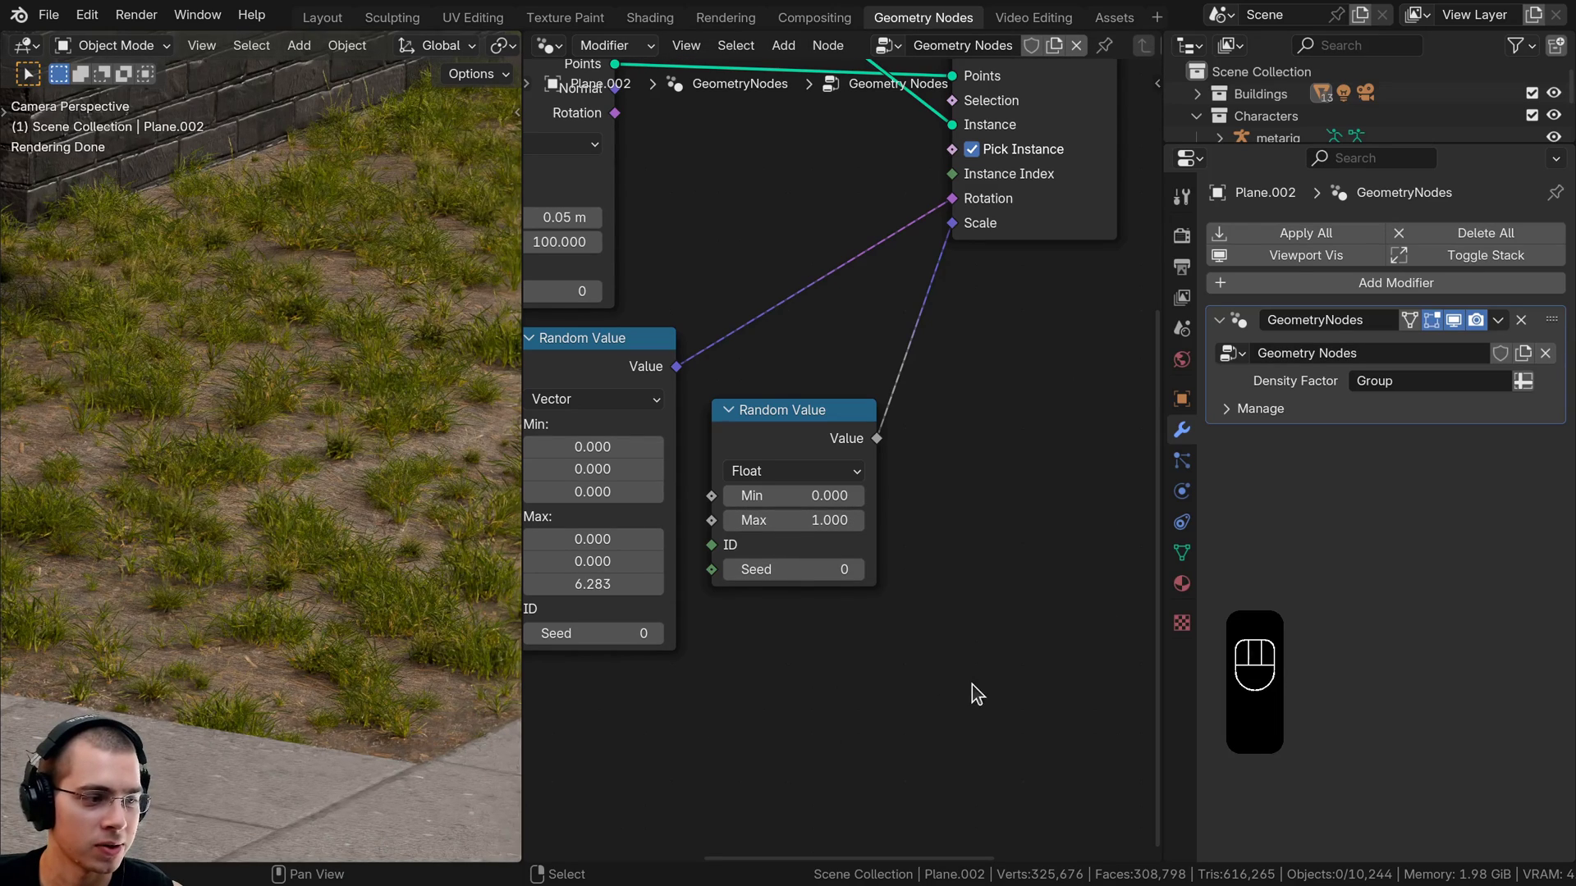
left_click(815, 501)
type(".")
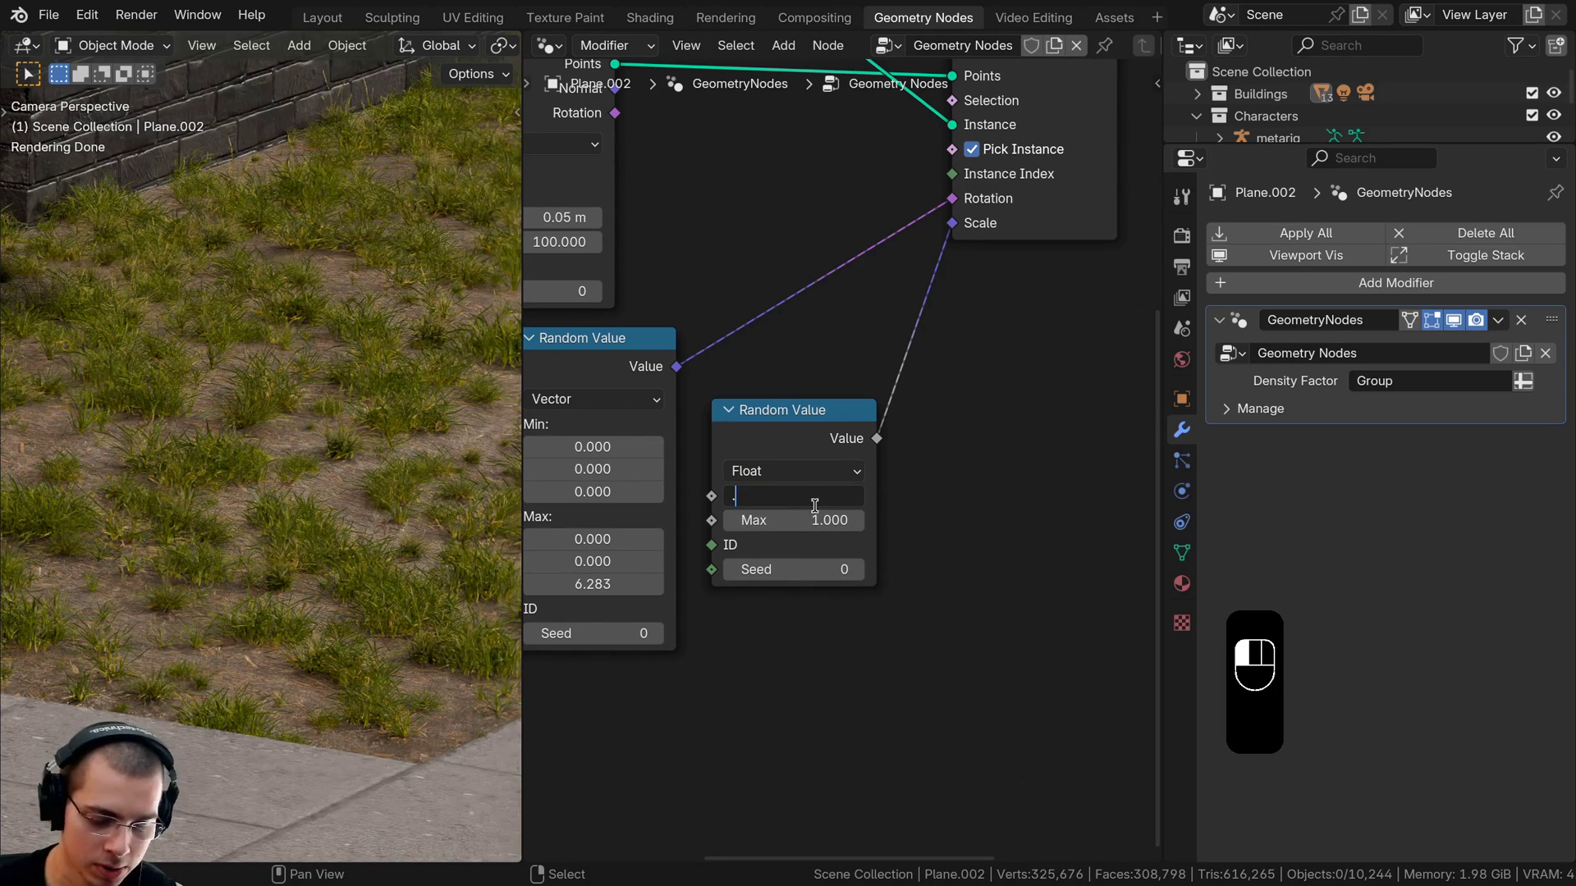
type("8")
key("Return")
left_click(811, 521)
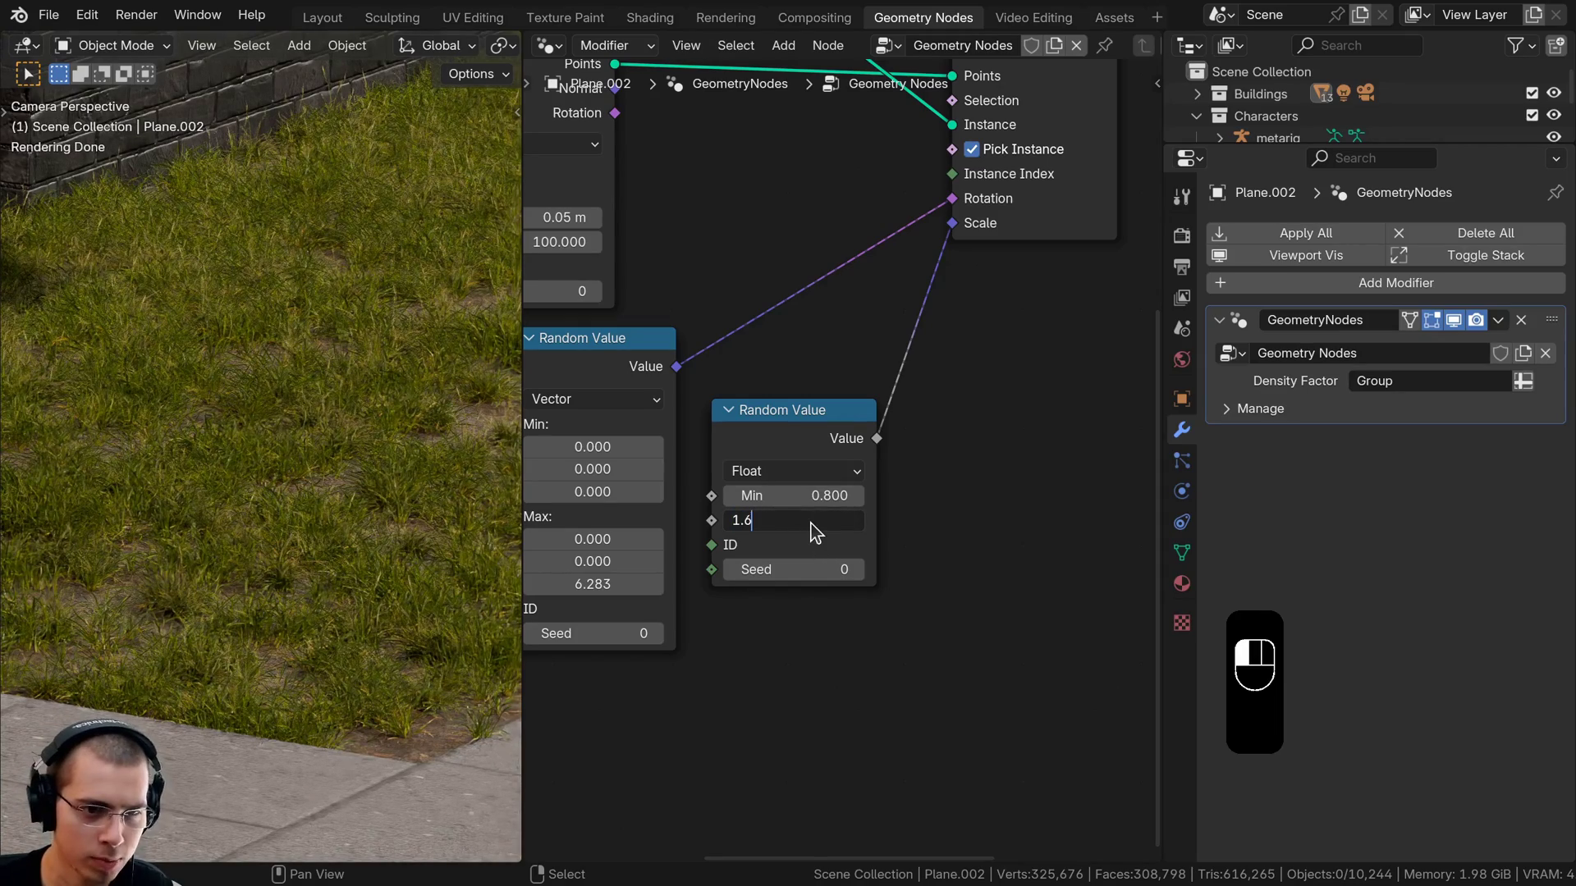
key("Return")
Reduce the grass scale's random range to a maximum of 1.4 and a minimum of 0.7
scroll(370, 585, "down", 4)
middle_click_drag(50, 622, 394, 427, "shift")
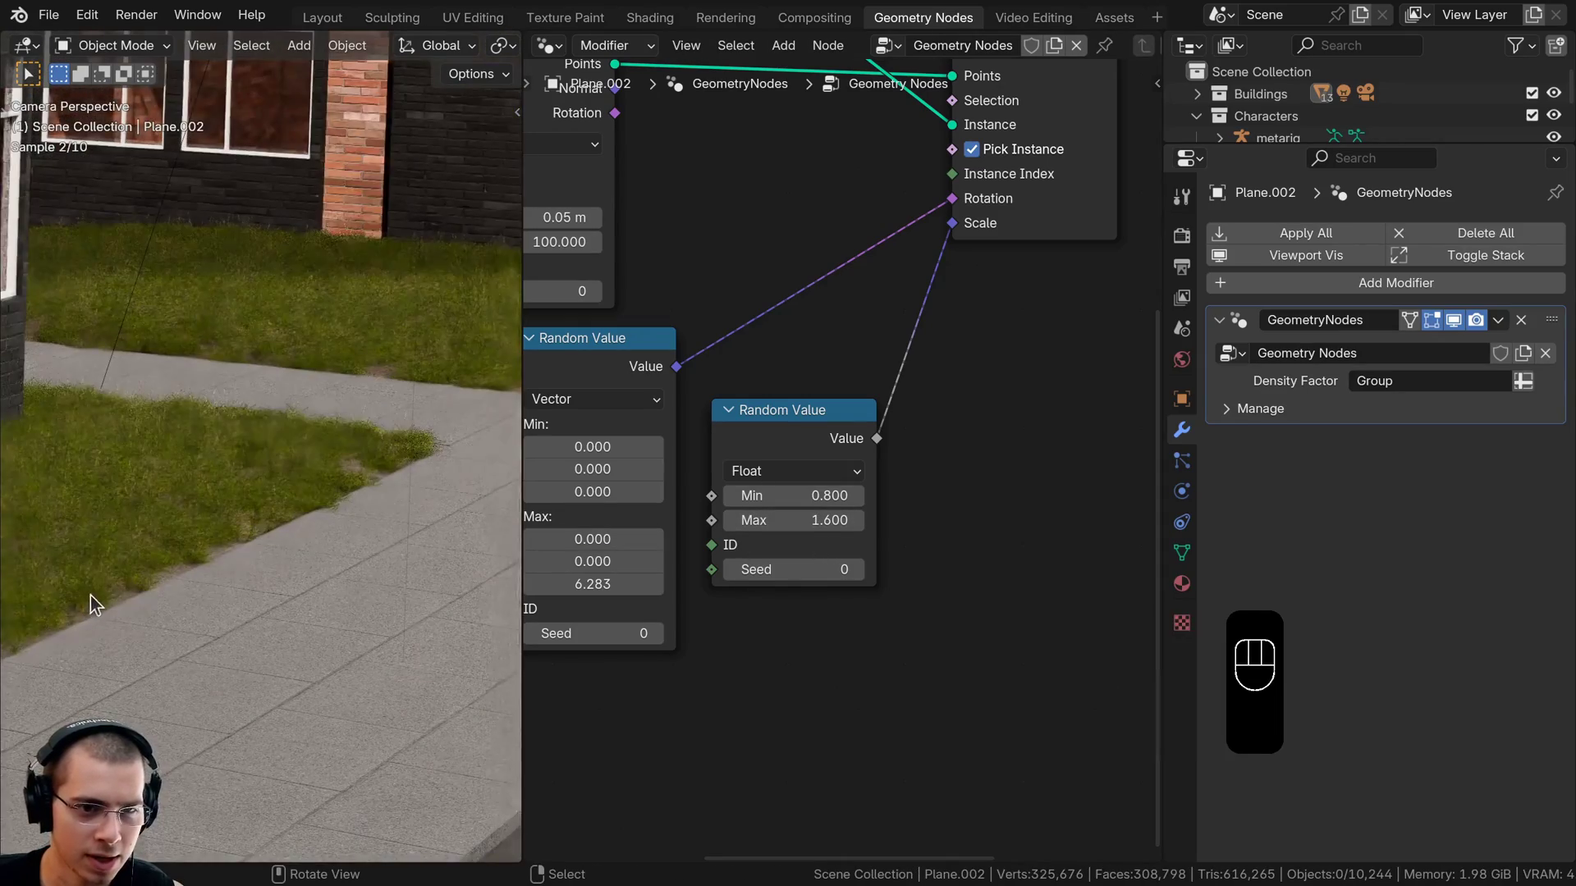
middle_click_drag(90, 595, 210, 569, "shift")
scroll(244, 555, "up", 3)
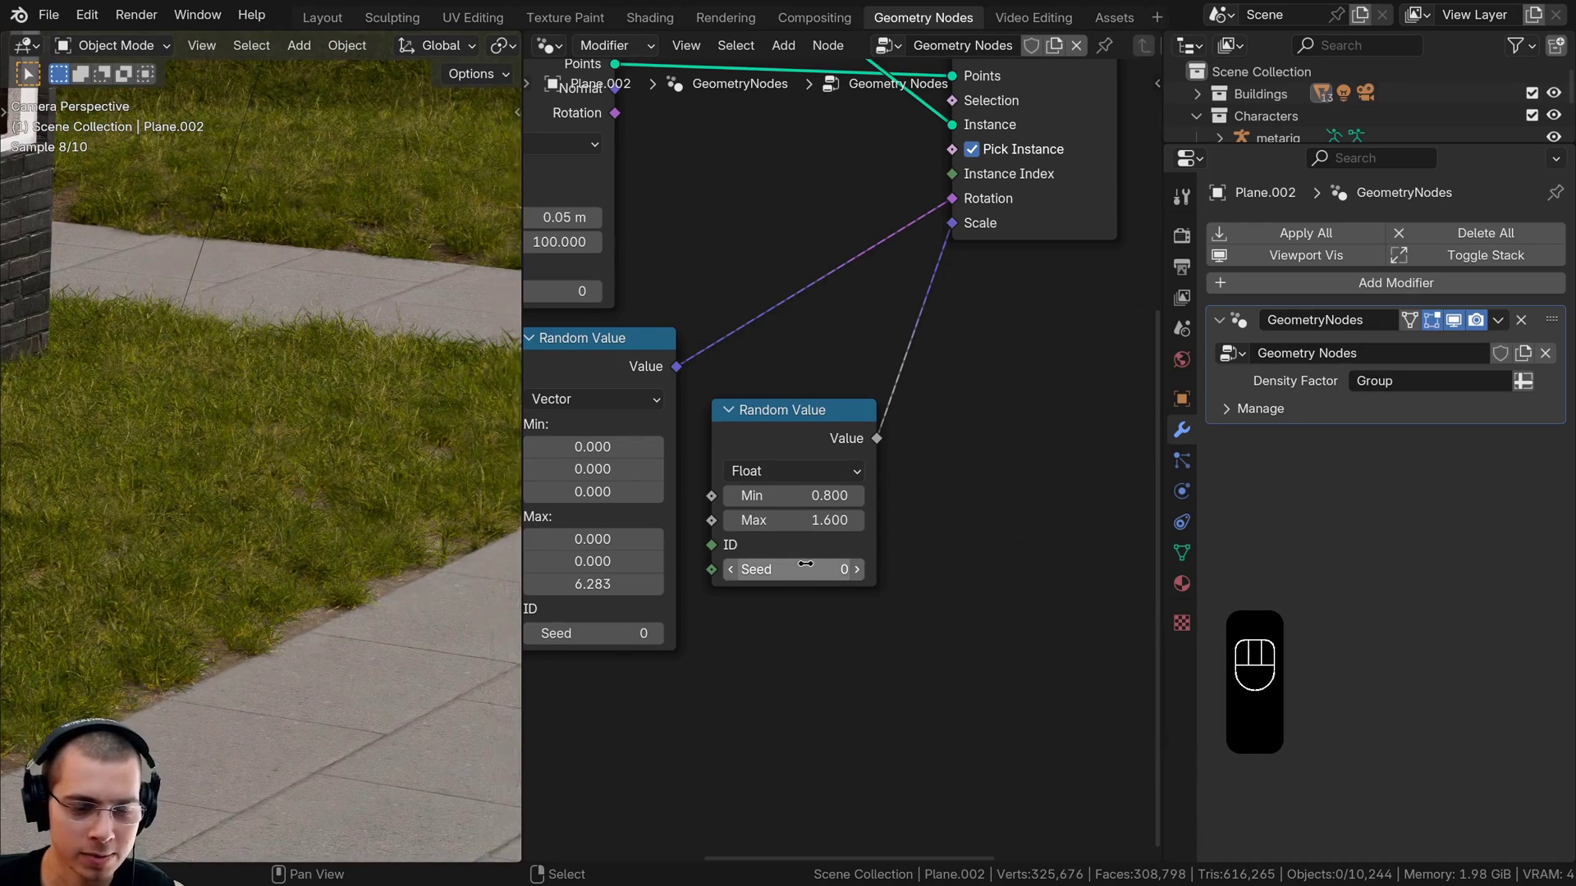
middle_click_drag(728, 565, 795, 545)
left_click(798, 508)
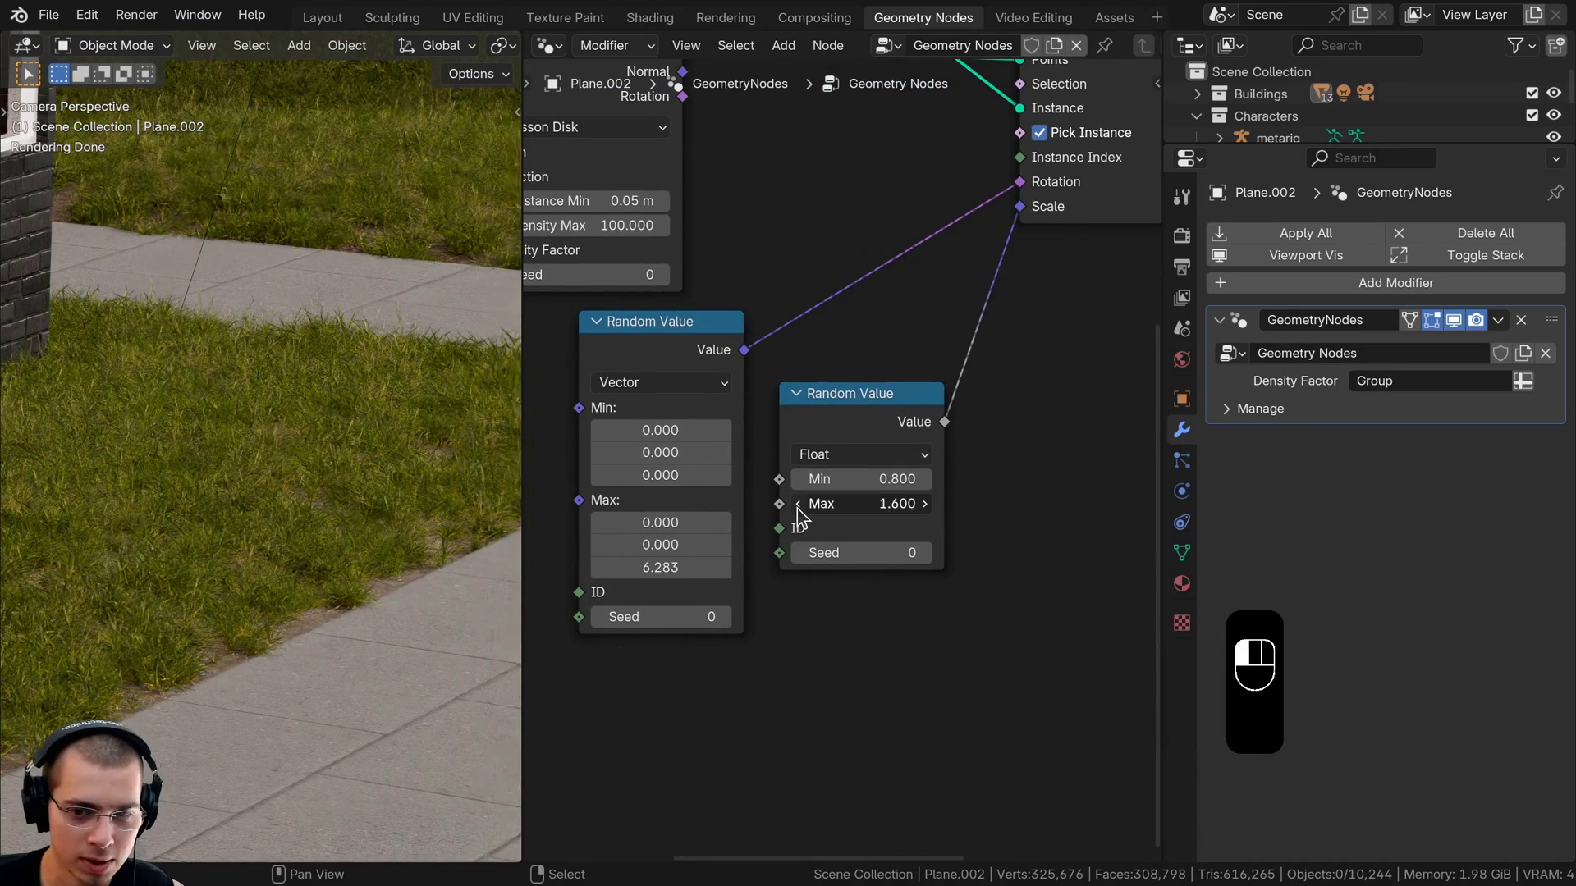
left_click(798, 503)
left_click(798, 504)
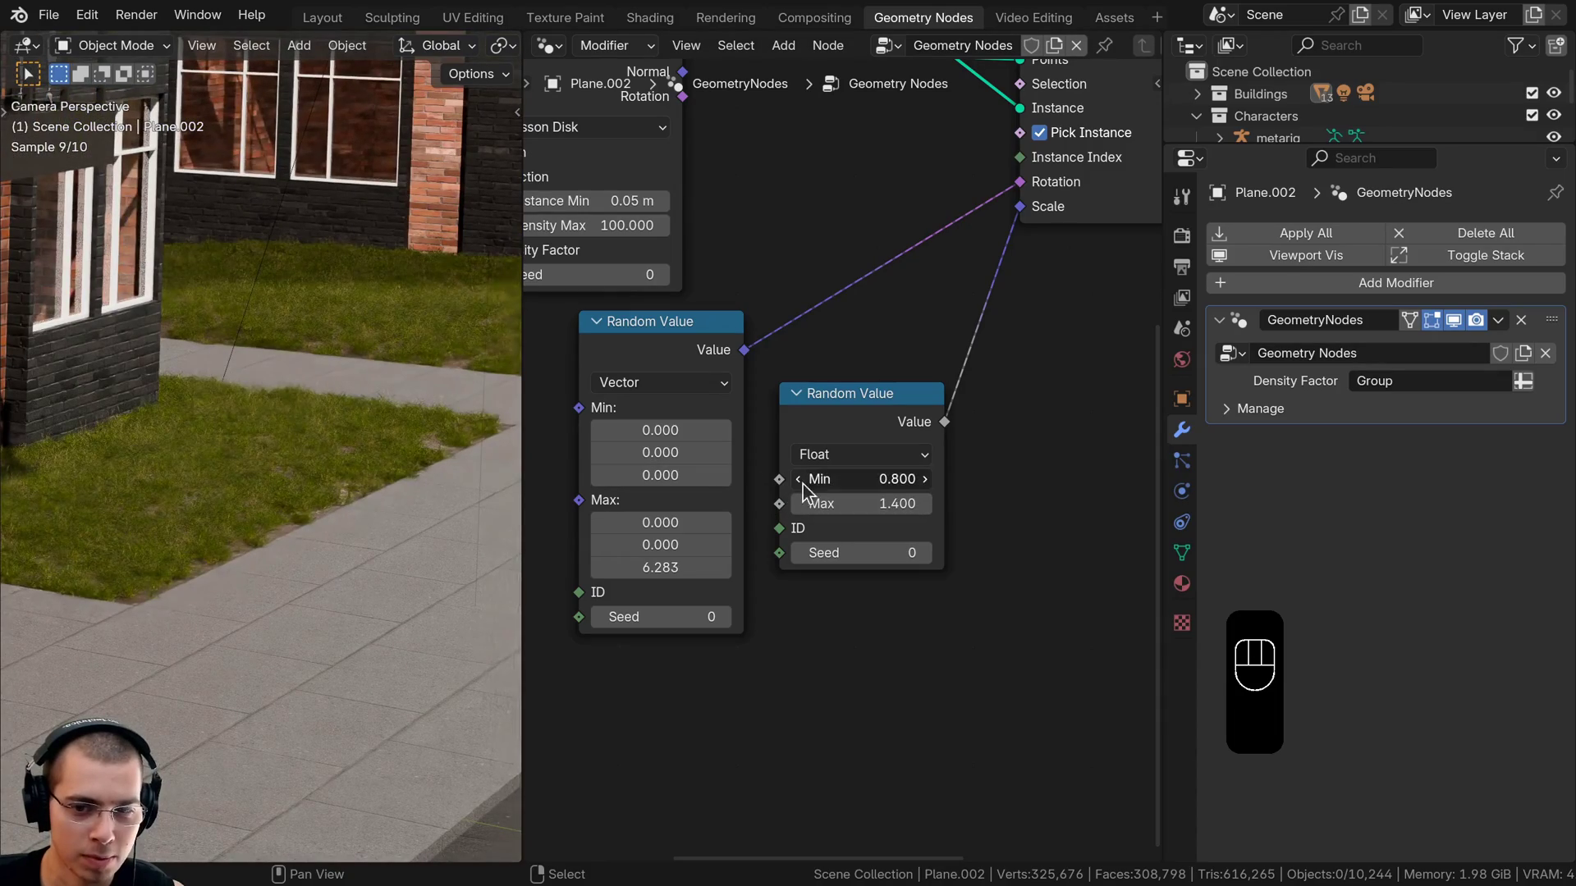
left_click(797, 479)
middle_click_drag(301, 489, 310, 493, "shift")
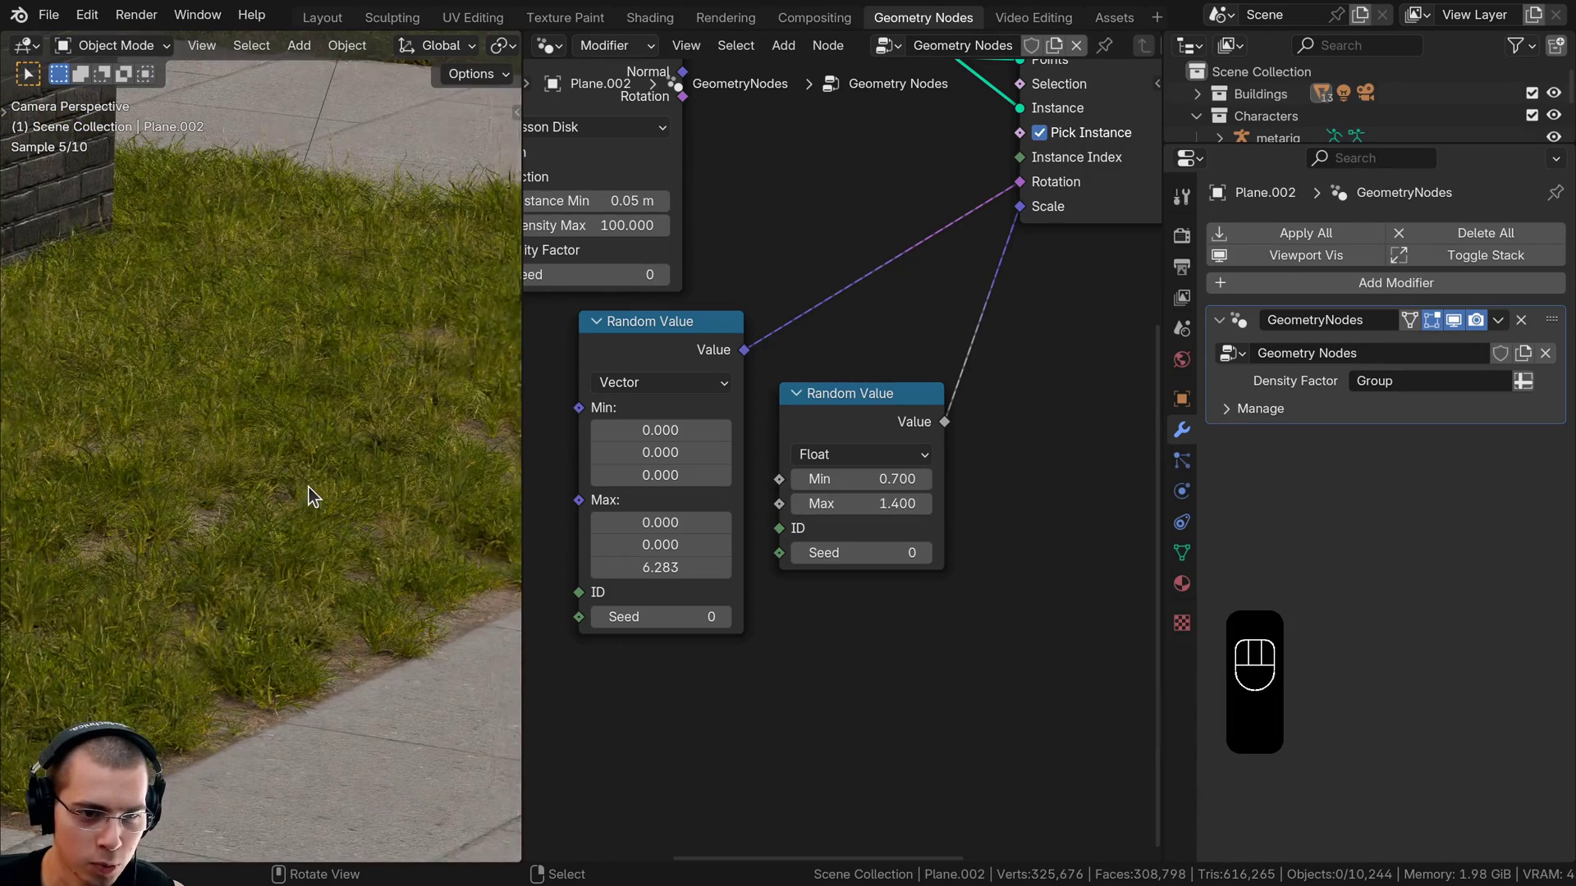
Set Density Max to 130 on the Distribute Points on Faces node
scroll(309, 486, "down", 5)
scroll(665, 394, "down", 2)
middle_click_drag(665, 394, 820, 461)
middle_click_drag(678, 352, 752, 493)
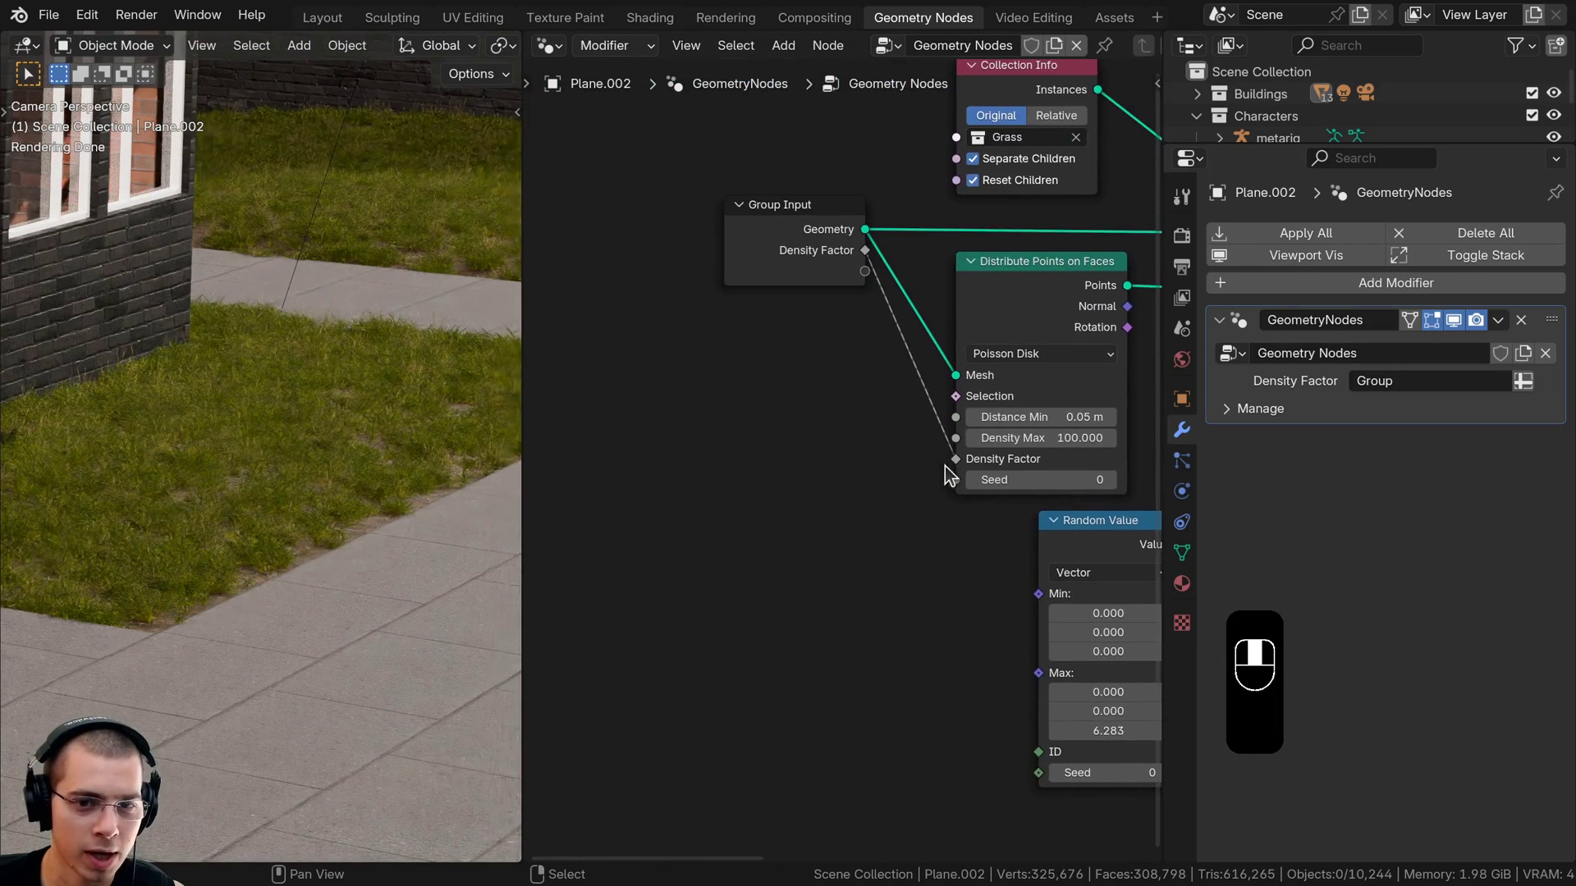
scroll(752, 493, "up", 2)
left_click(839, 465)
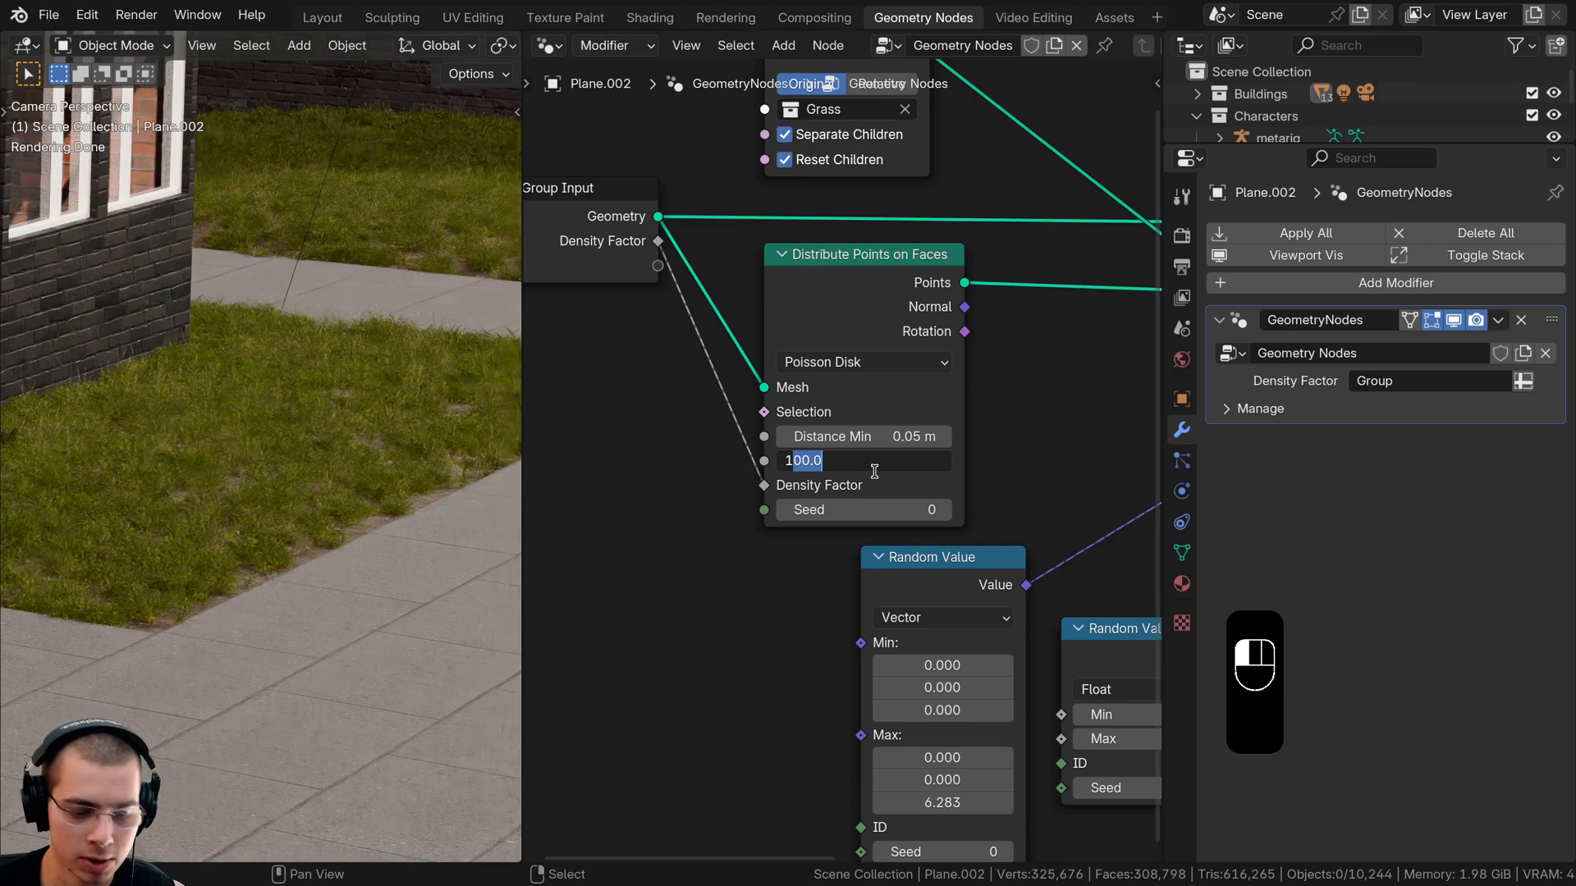
key("Return")
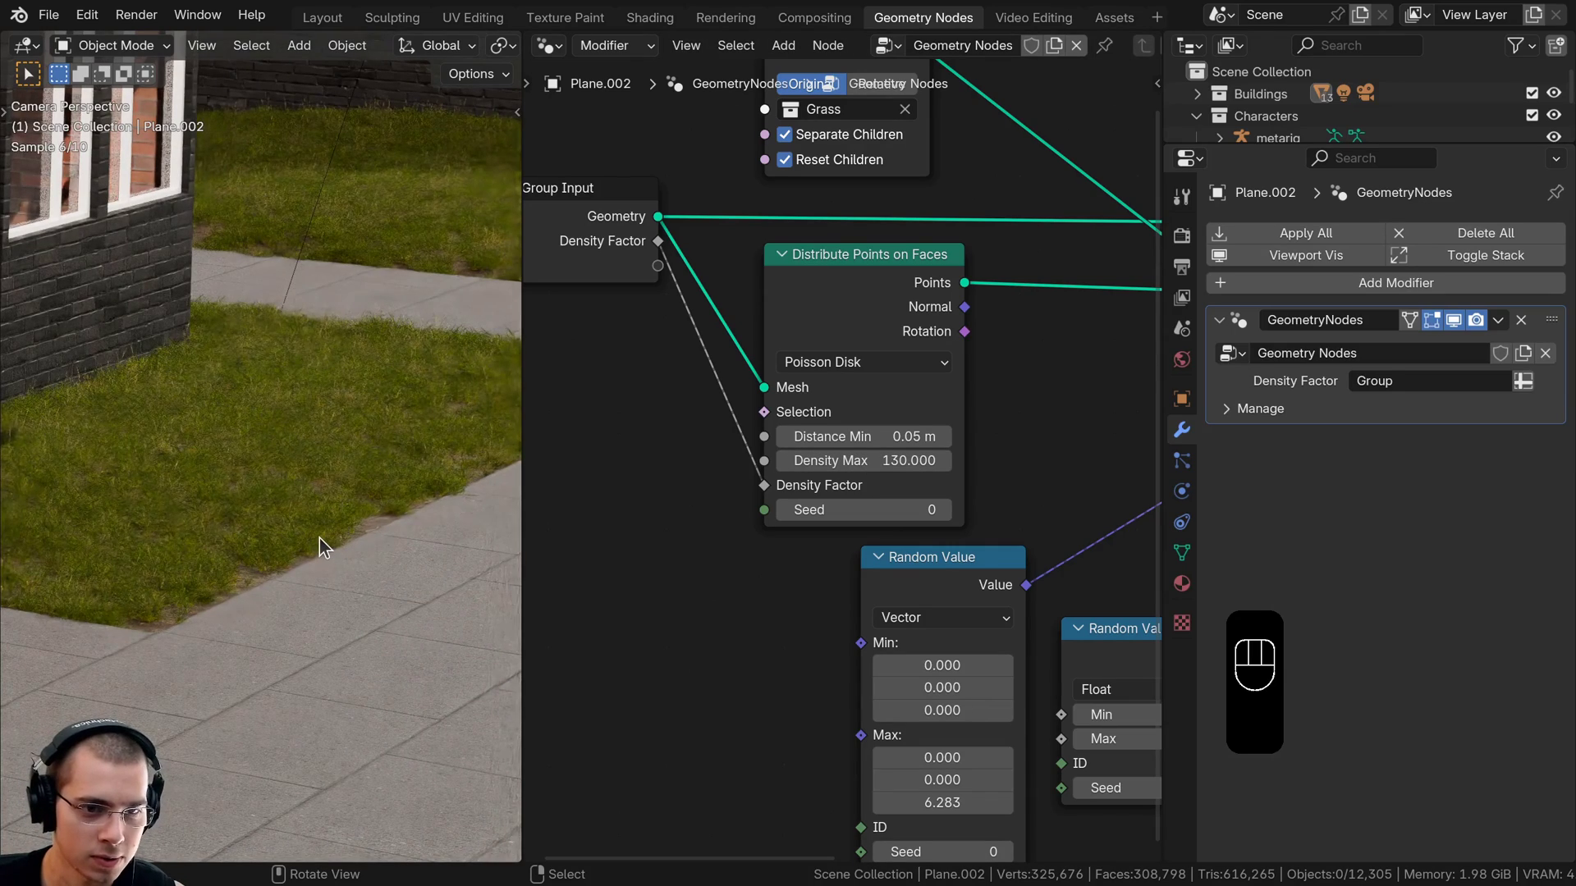
Return the viewport to Solid shading and switch to the Layout workspace, looking through the scene camera
scroll(318, 539, "down", 5)
middle_click_drag(198, 555, 419, 522, "shift")
scroll(419, 522, "down", 5)
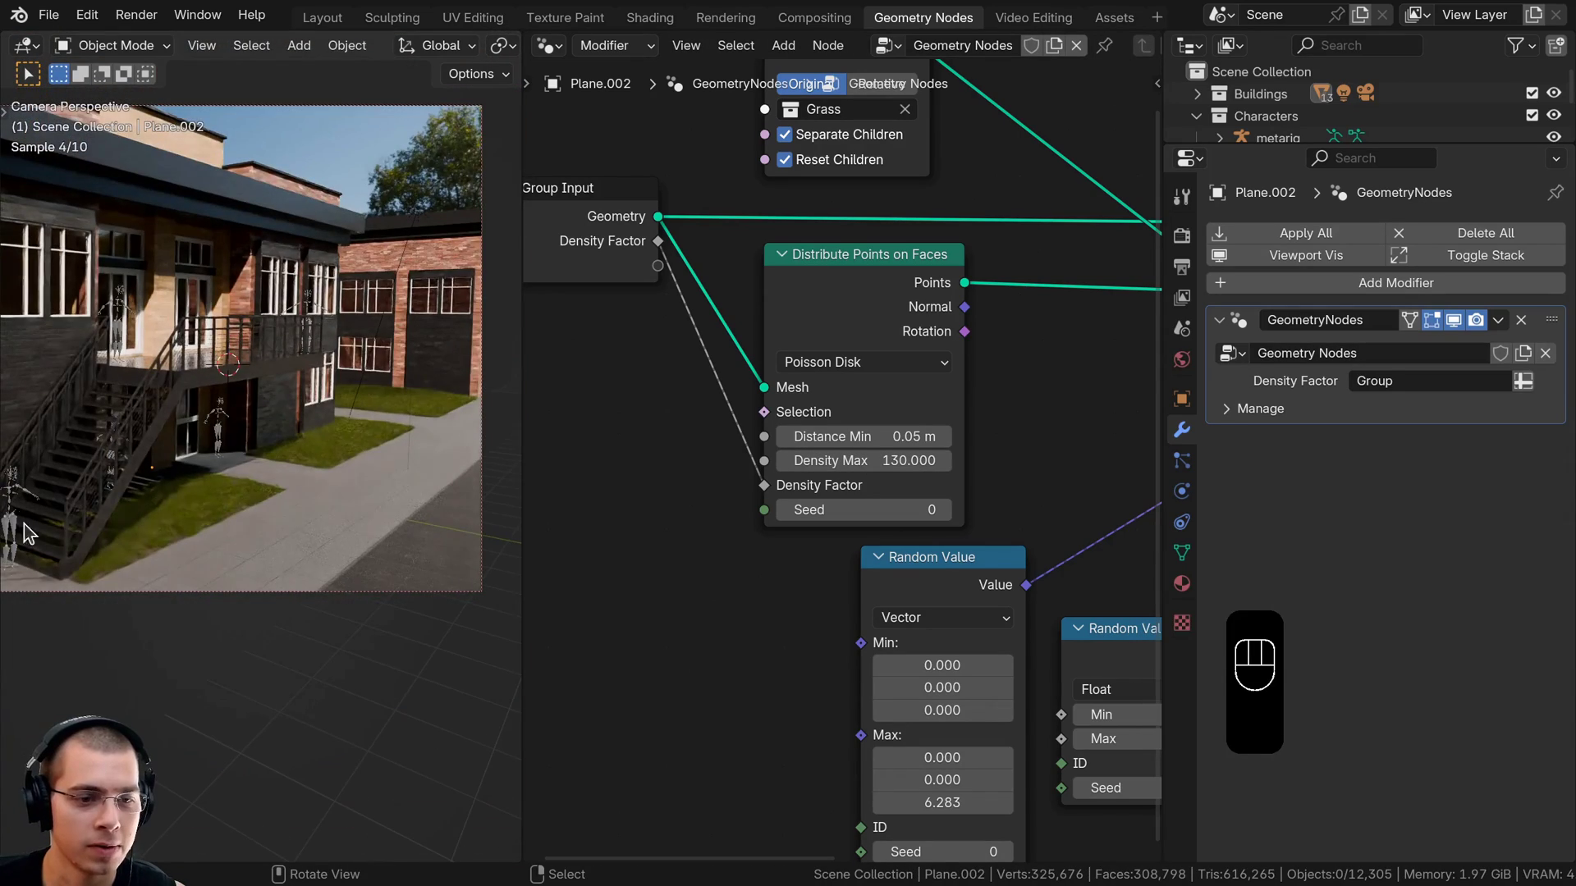
middle_click_drag(156, 490, 272, 489, "shift")
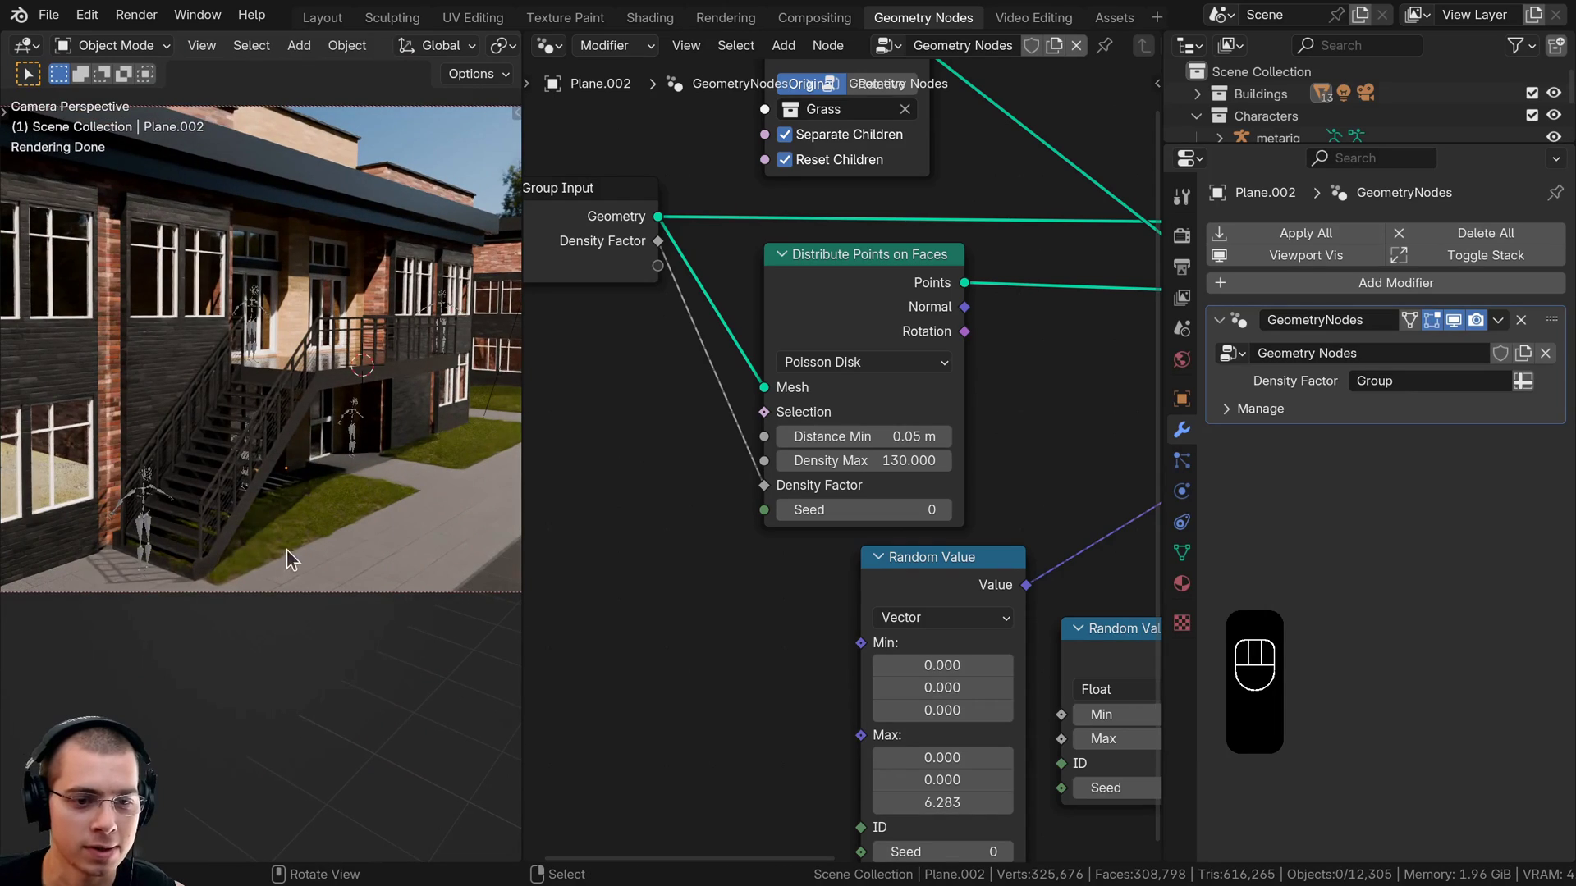
middle_click_drag(287, 549, 435, 510, "shift")
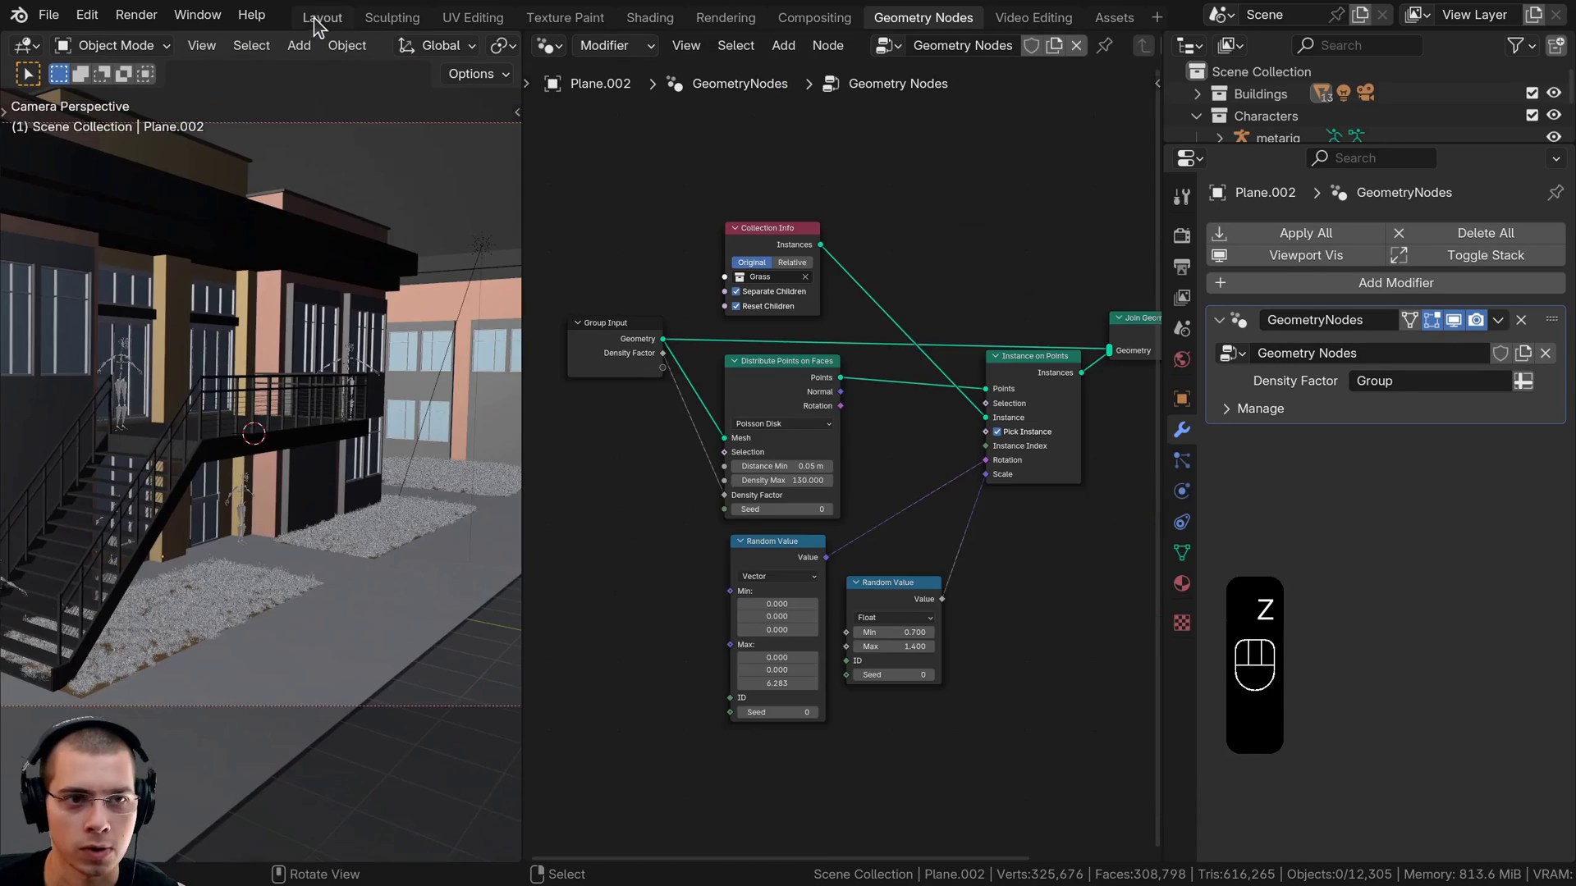
left_click(320, 18)
key("KP_0")
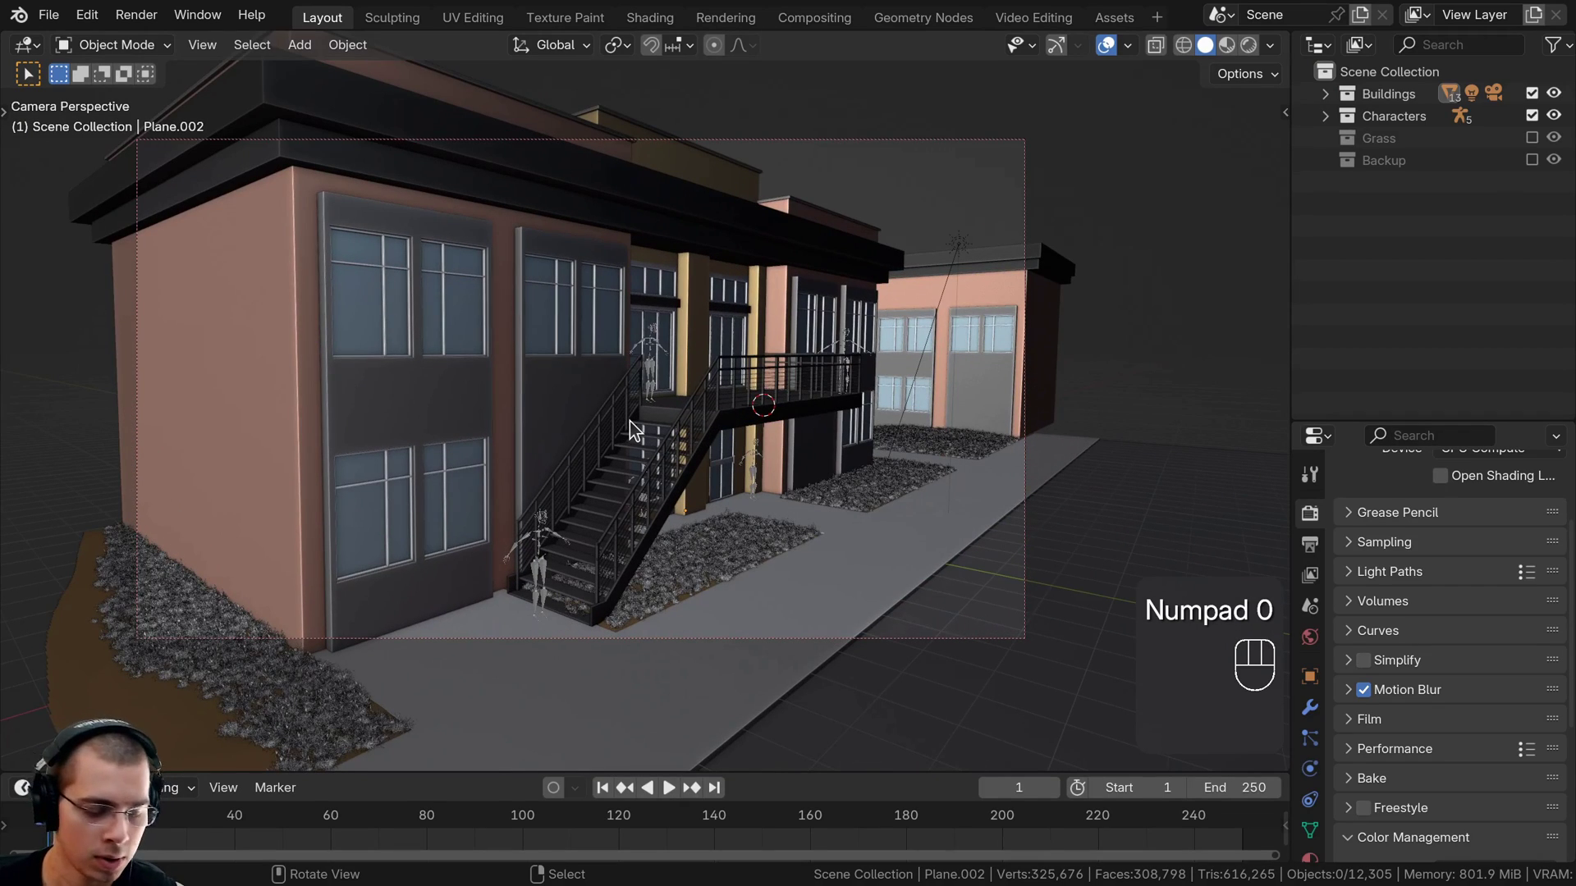
Save the project file and preview the building scene in Rendered shading
key("ctrl+s")
scroll(631, 421, "up", 2)
key("z")
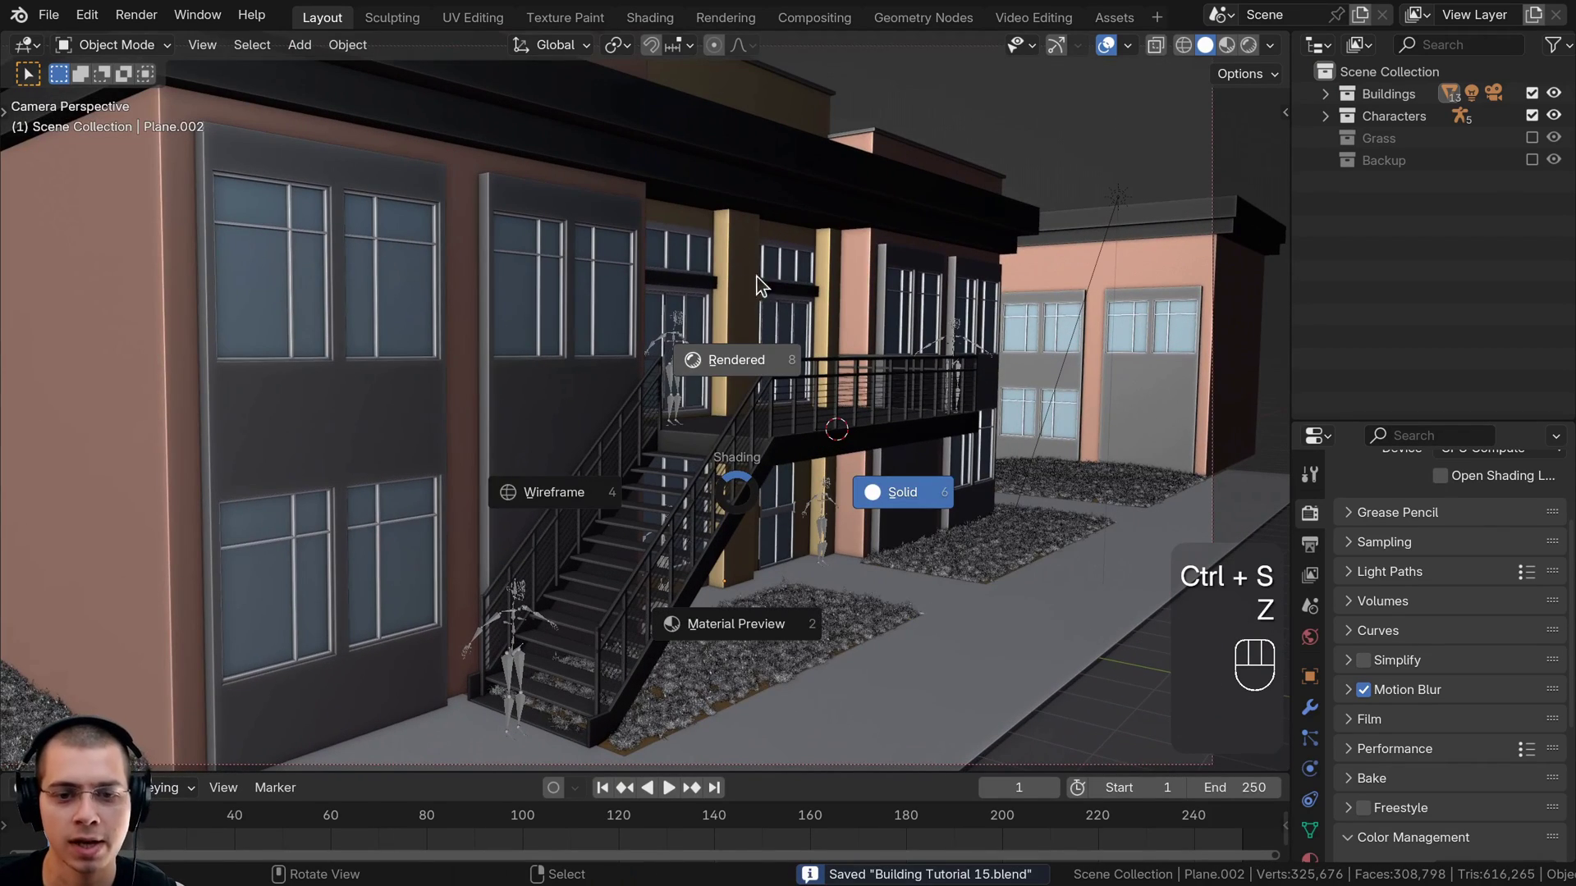
left_click(761, 285)
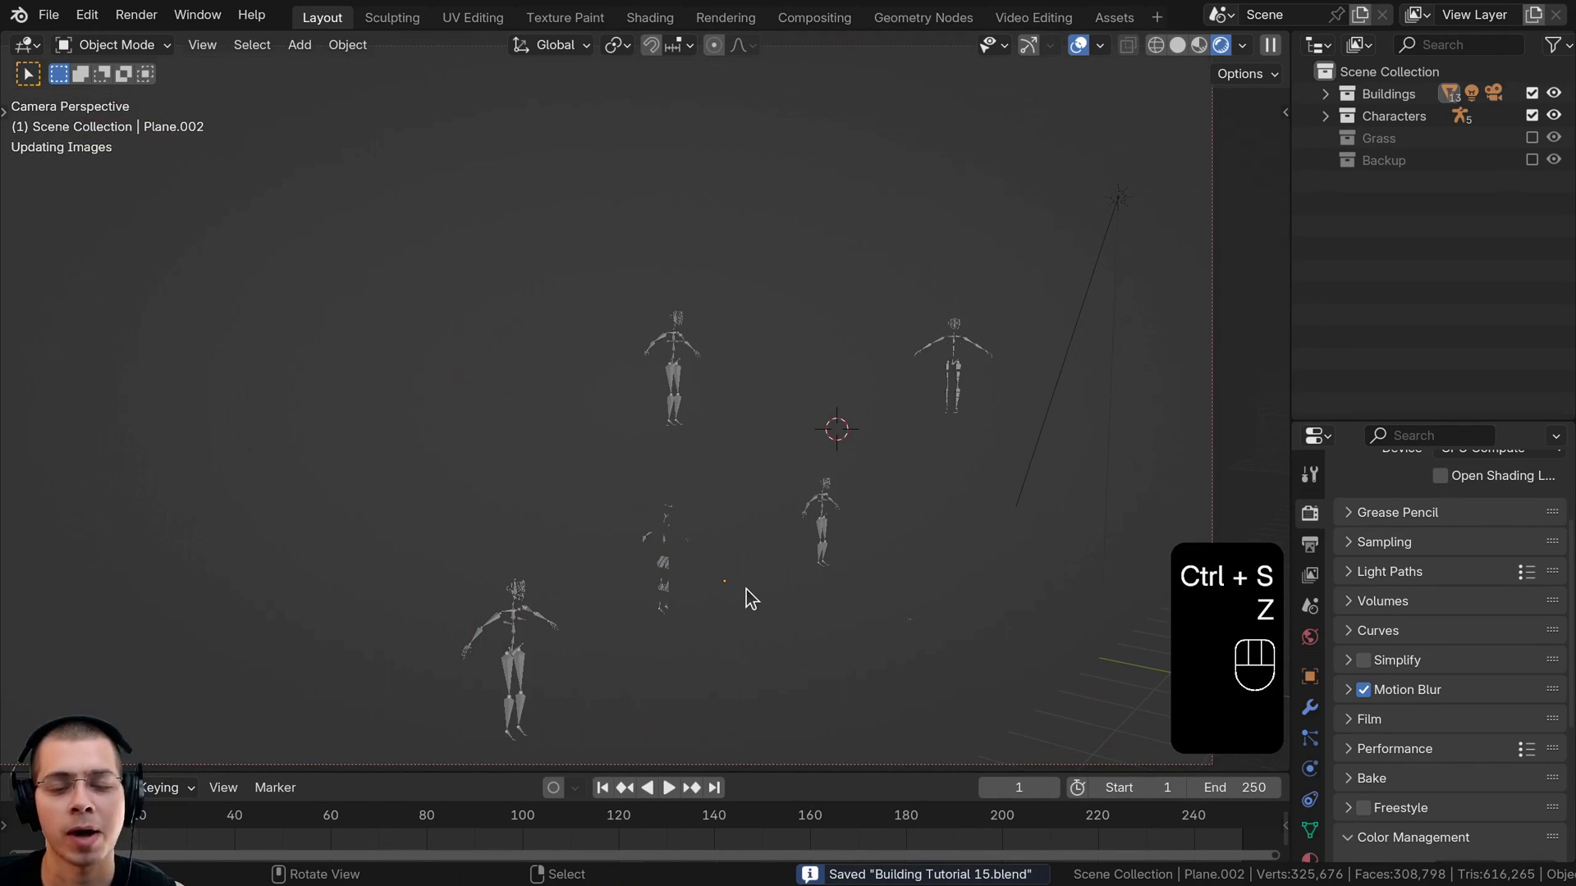